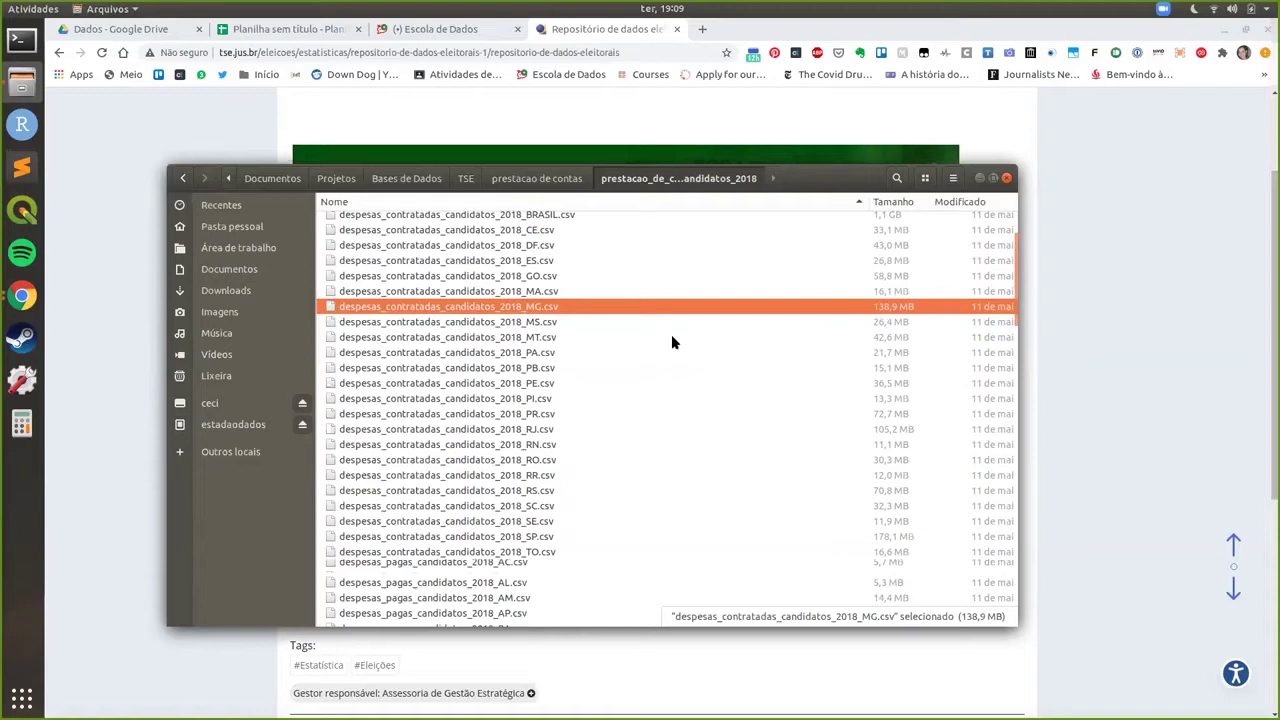
# Look through the 2018 candidate accounts folder for the revenue CSV files, comparing the BRASIL file with the MG one
pyautogui.scroll(-3, 435, 342)
pyautogui.scroll(-10, 441, 345)
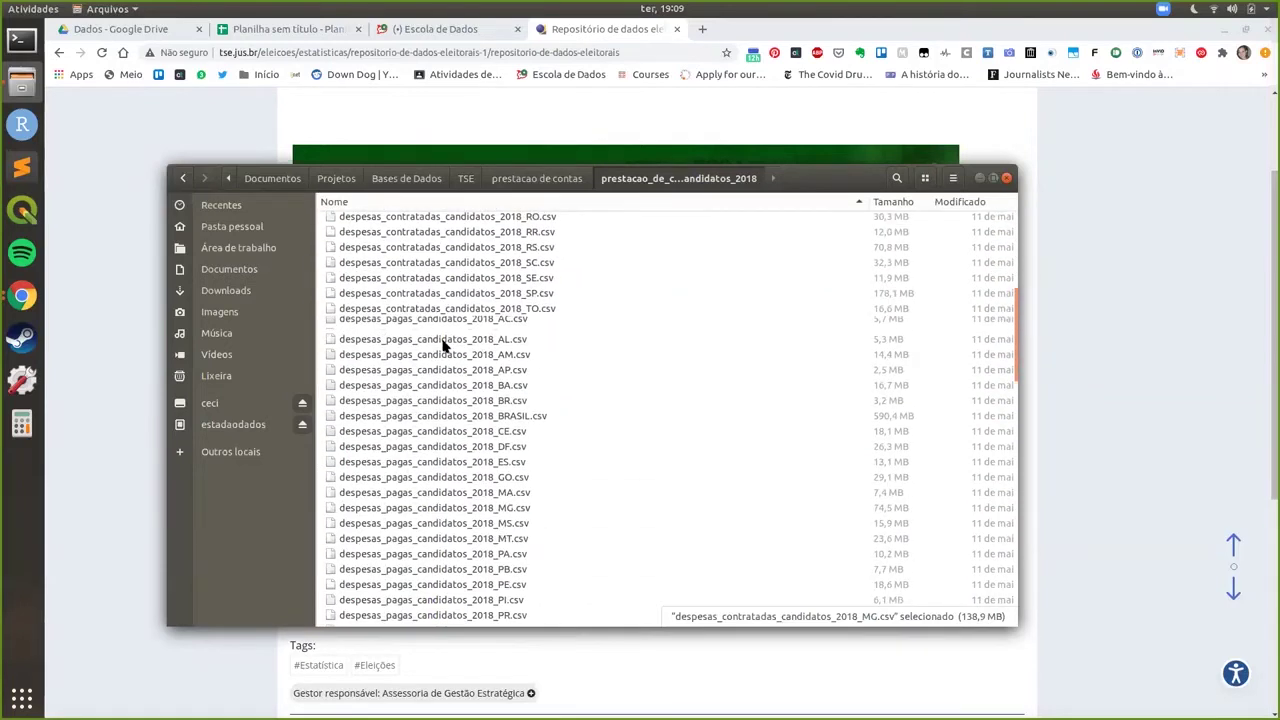
pyautogui.scroll(-2, 416, 405)
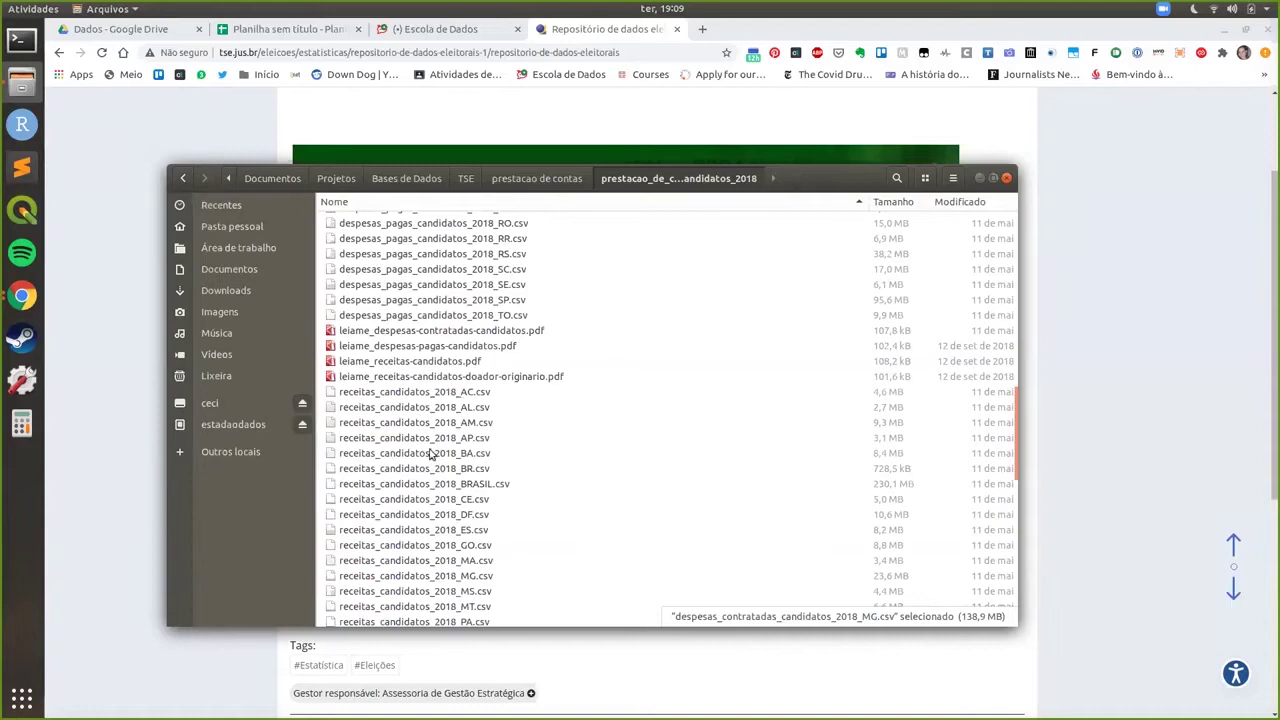
pyautogui.scroll(-2, 432, 388)
pyautogui.click(426, 390)
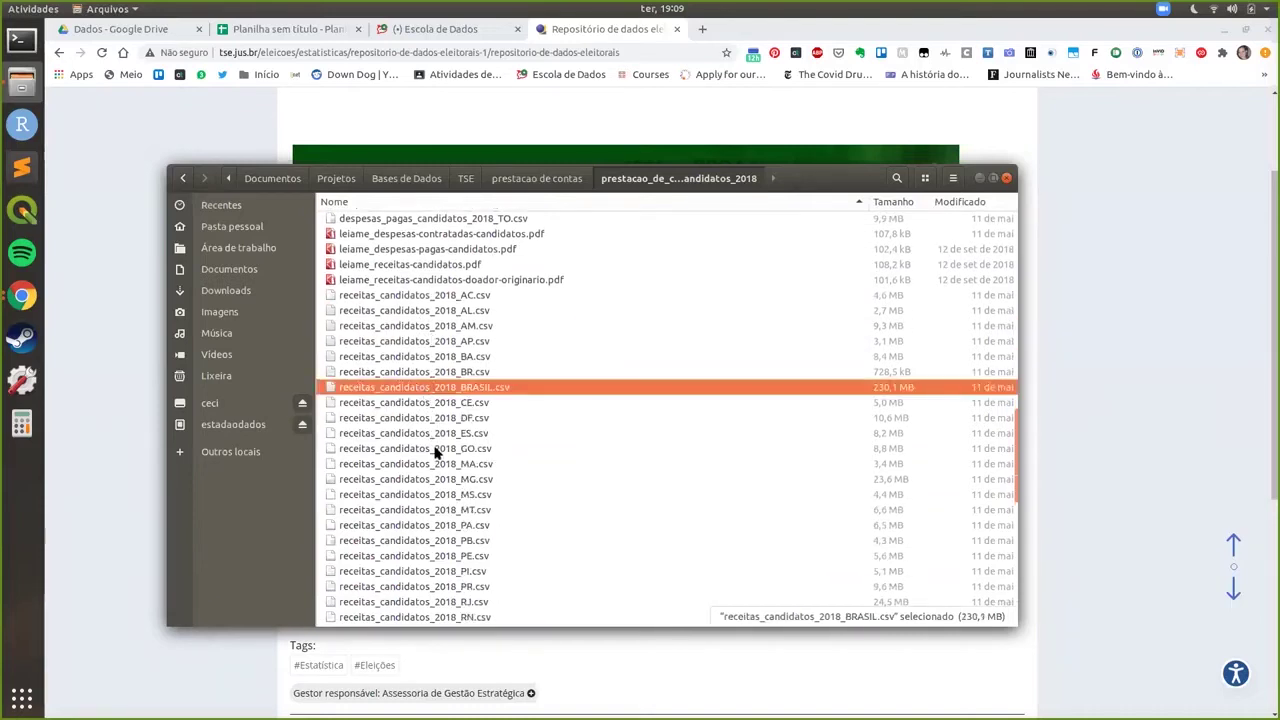
pyautogui.click(434, 404)
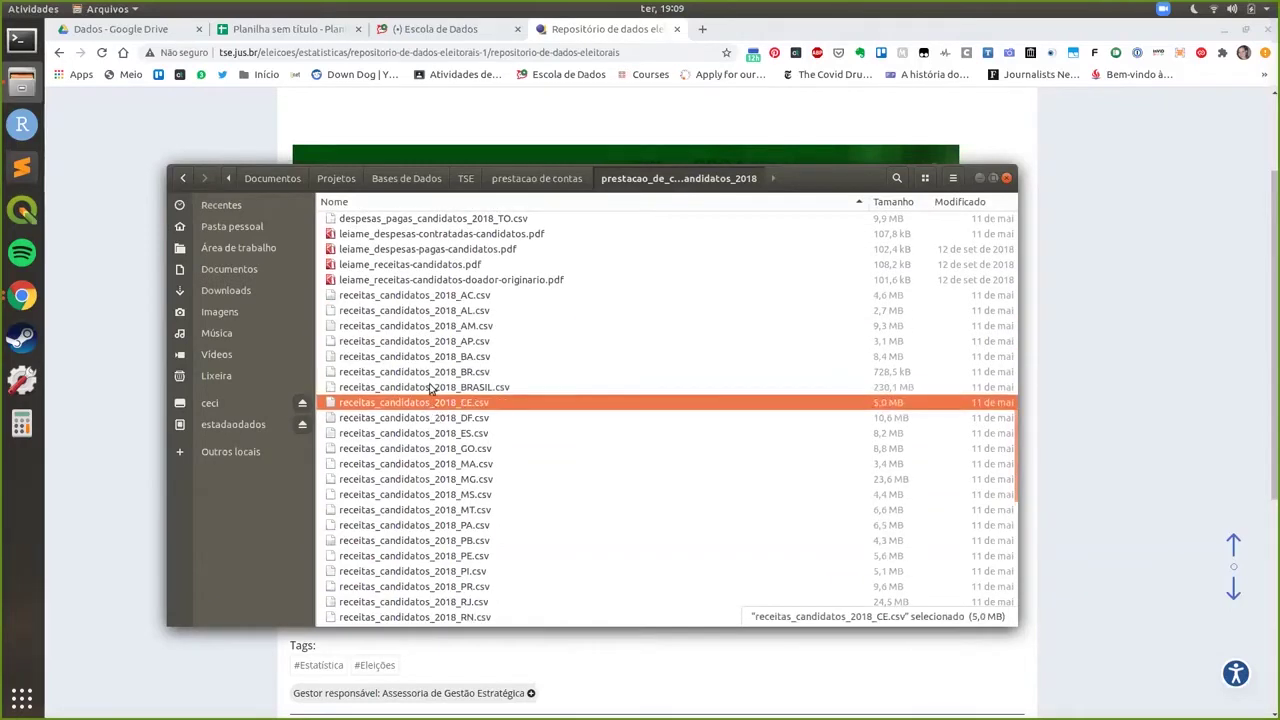
pyautogui.scroll(-2, 432, 390)
pyautogui.click(430, 322)
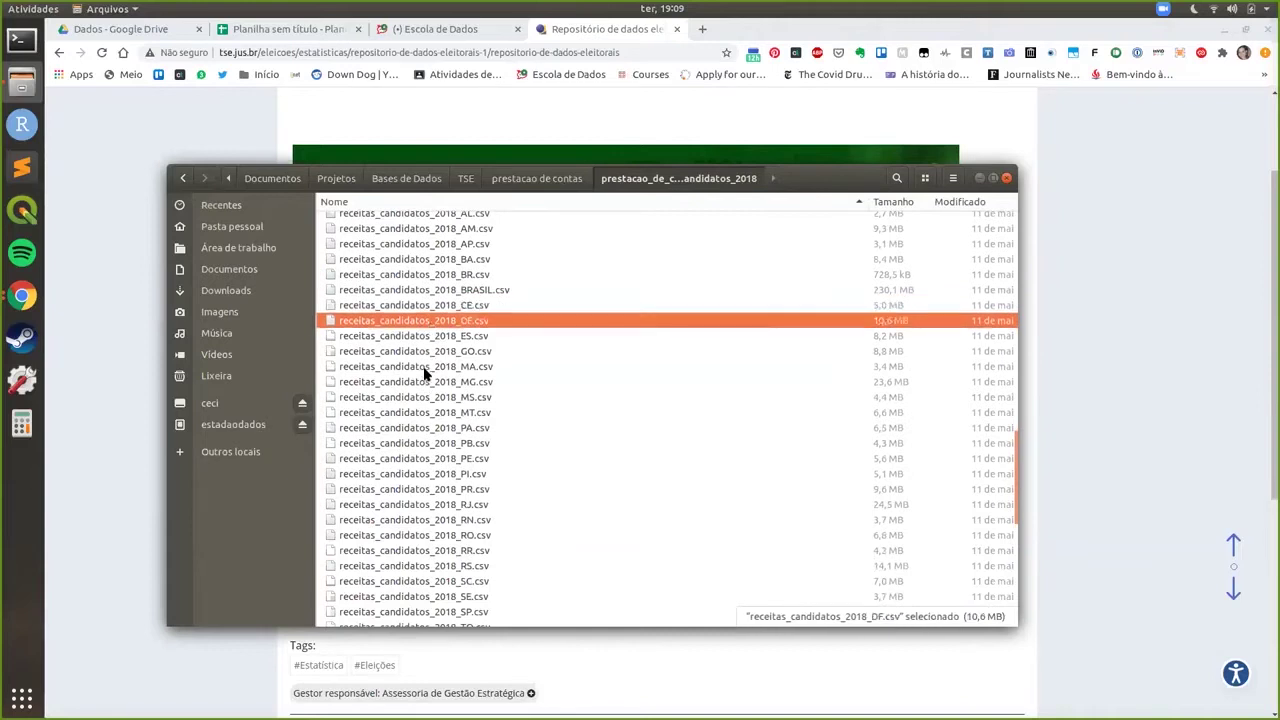
pyautogui.scroll(1, 424, 372)
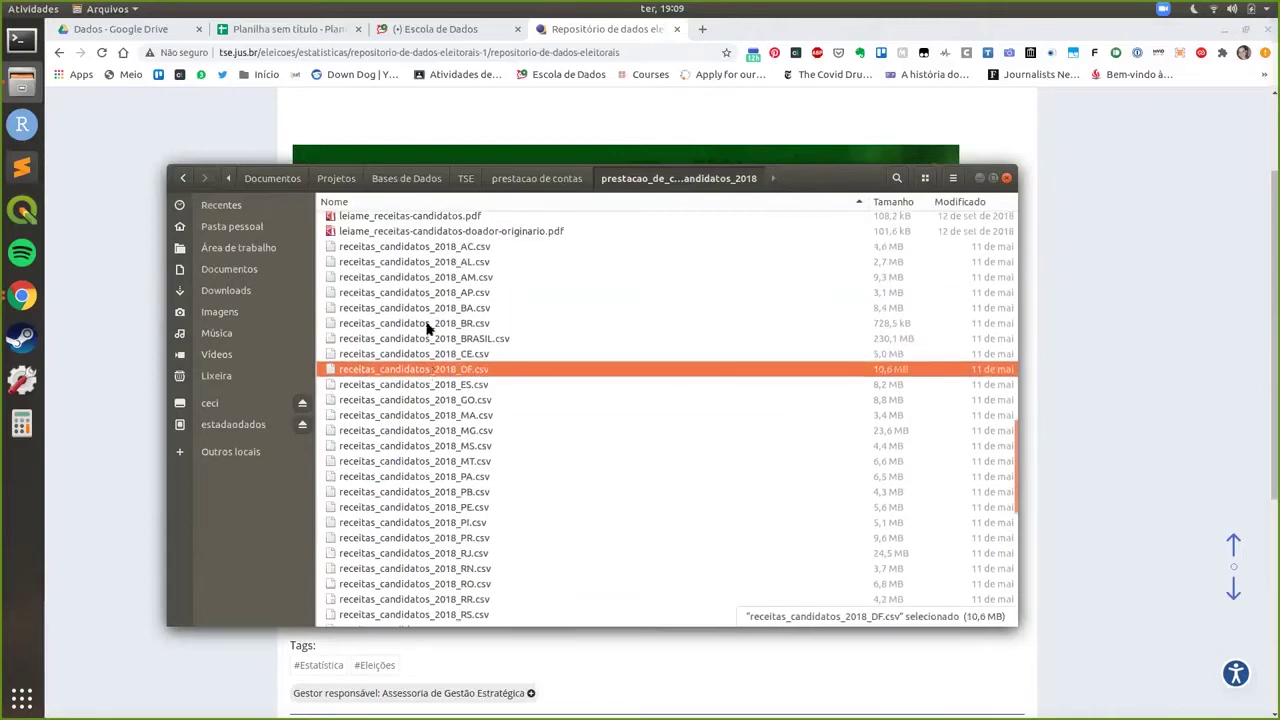
pyautogui.click(430, 339)
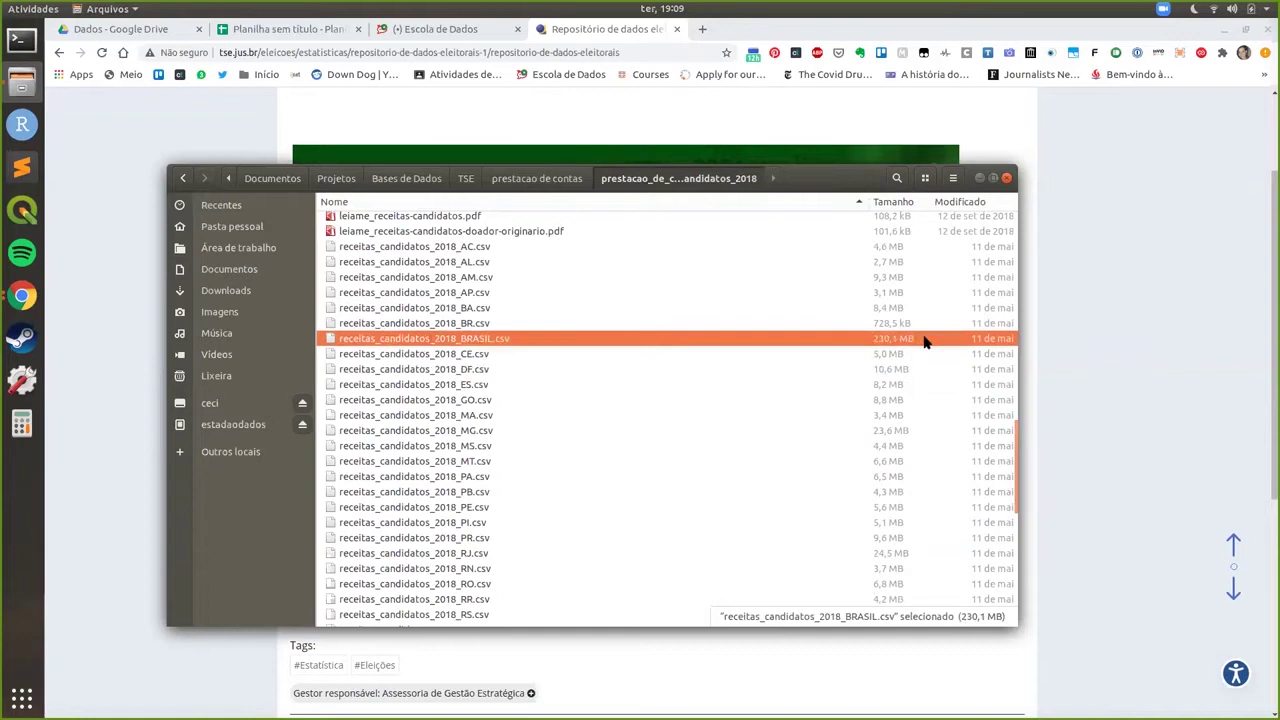
pyautogui.scroll(-1, 424, 412)
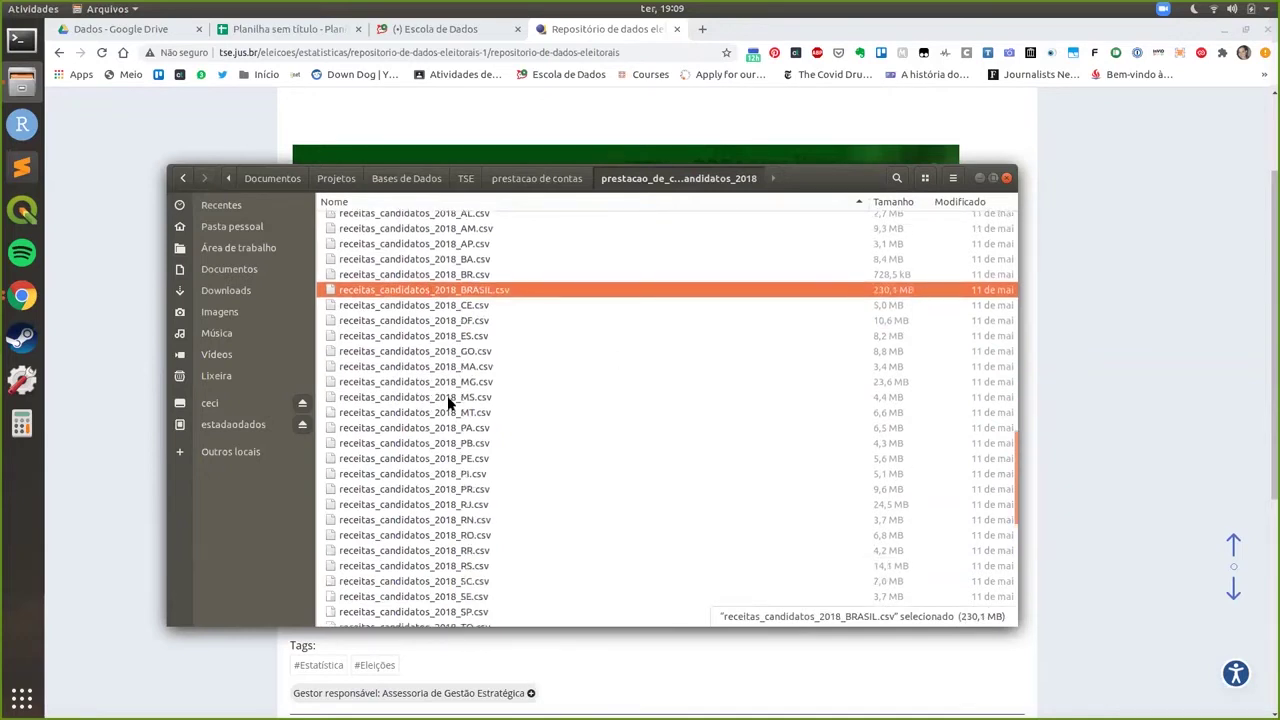
pyautogui.click(474, 384)
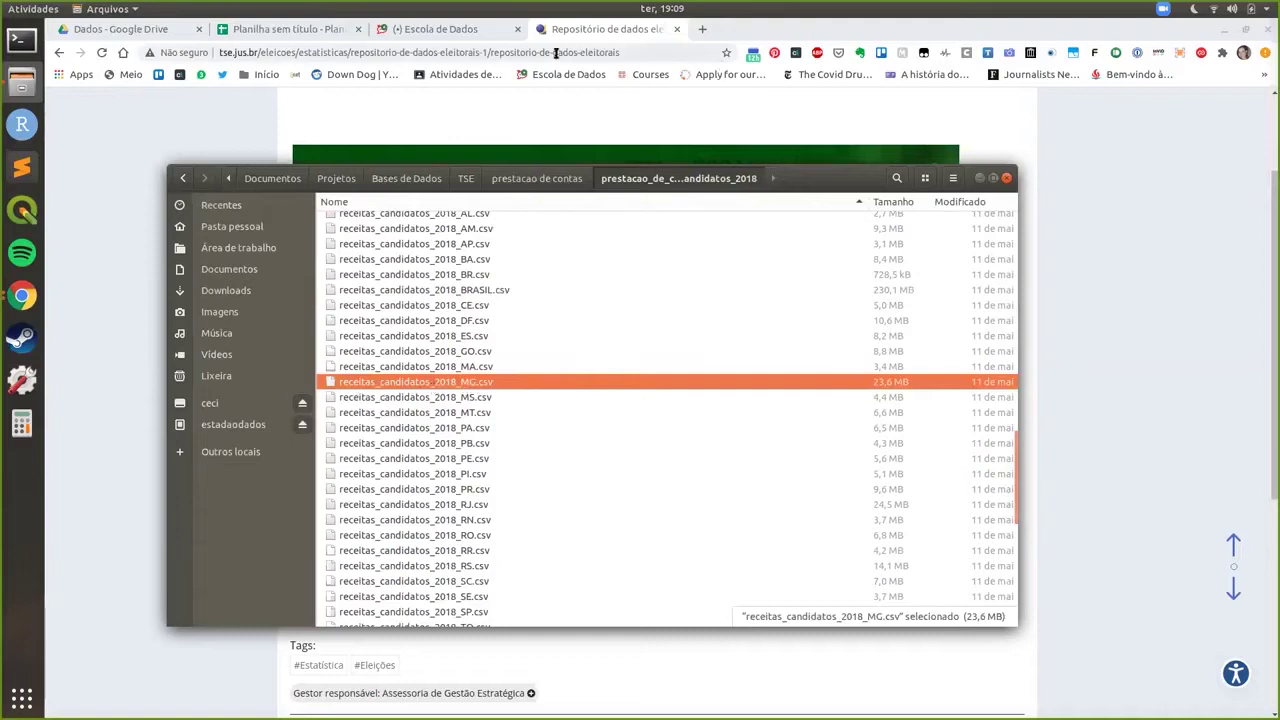
# Switch to the blank spreadsheet and upload receitas_candidatos_2018_MG.csv from the computer for import
pyautogui.click(309, 30)
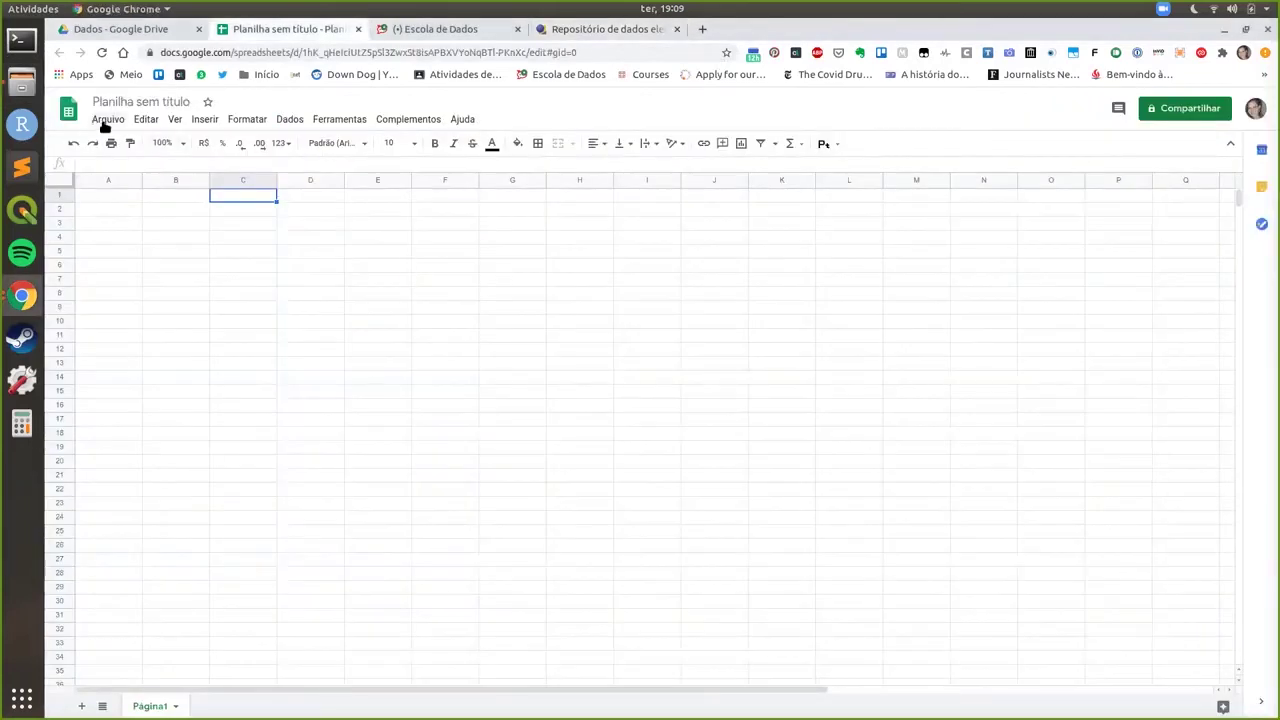
pyautogui.click(107, 120)
pyautogui.click(170, 217)
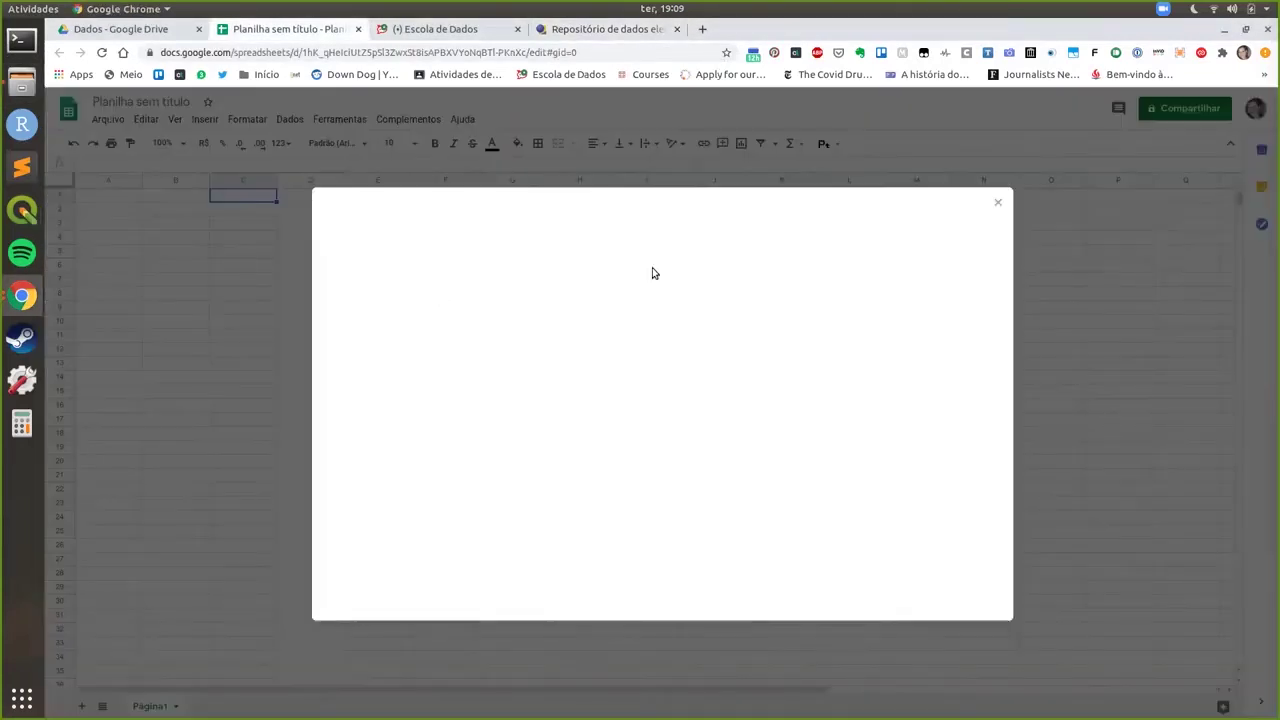
pyautogui.click(606, 243)
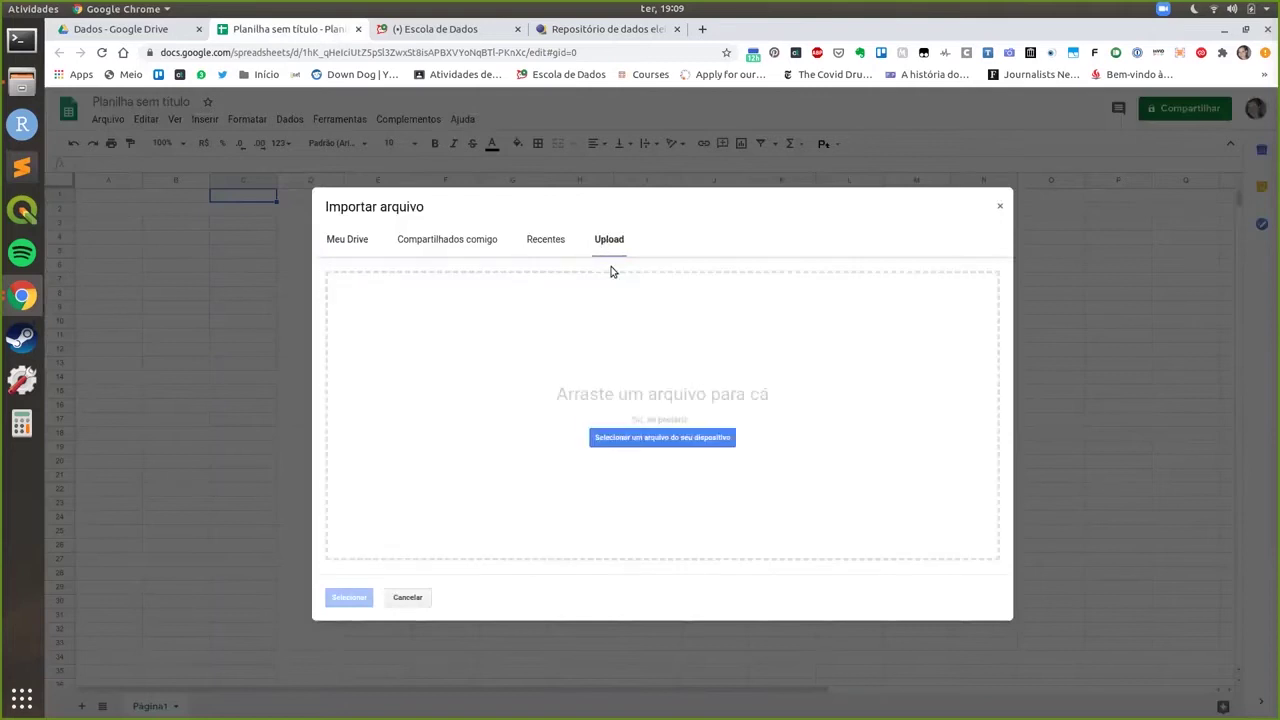
pyautogui.click(626, 441)
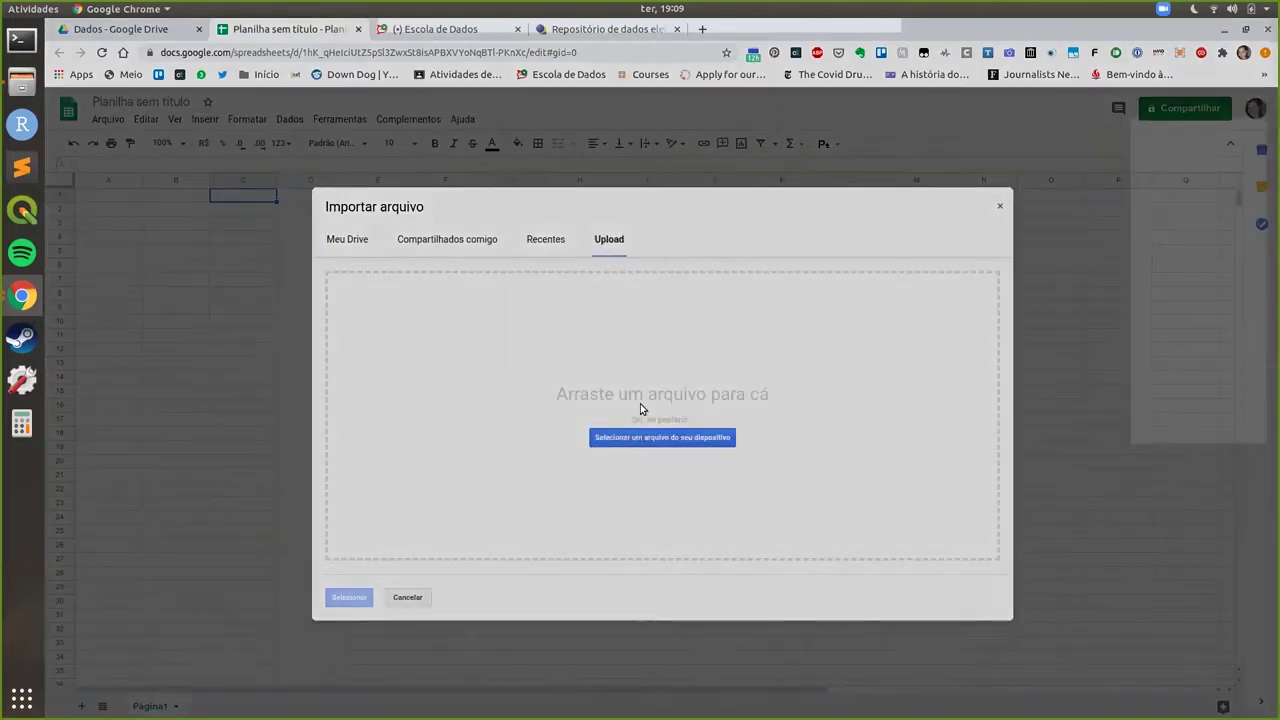
pyautogui.scroll(-10, 651, 314)
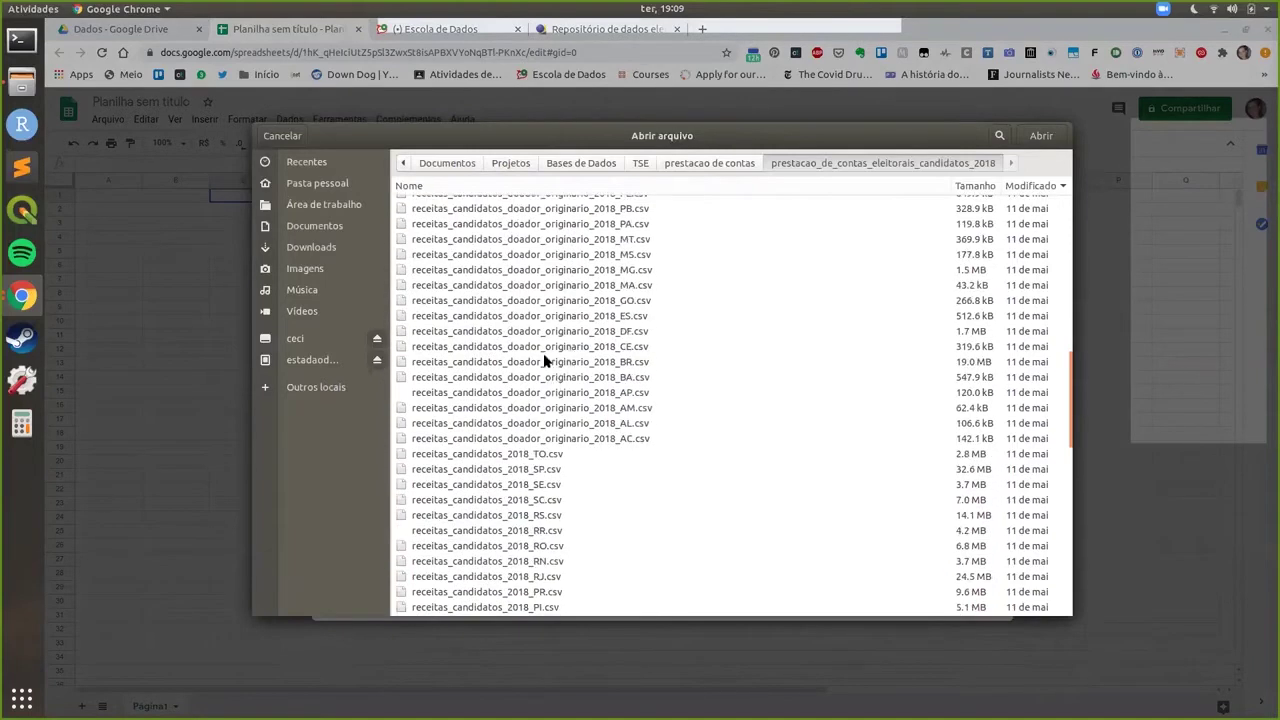
pyautogui.scroll(-3, 508, 494)
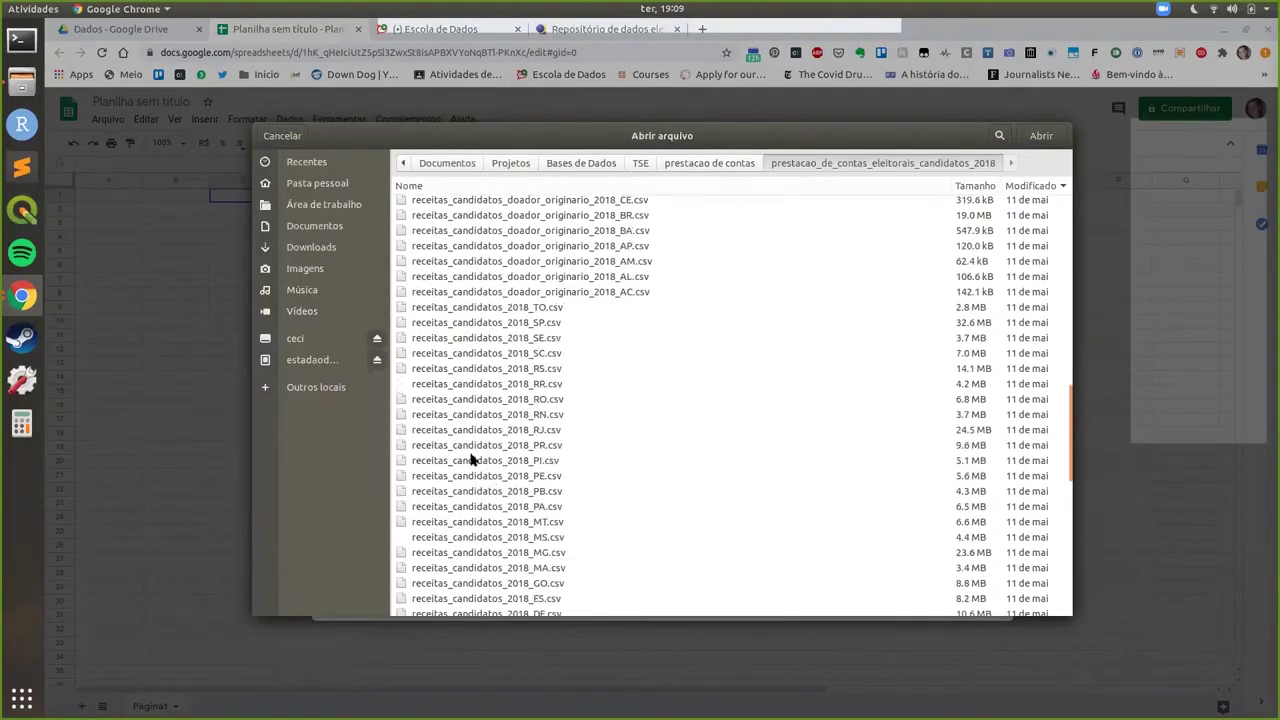
pyautogui.scroll(-1, 475, 455)
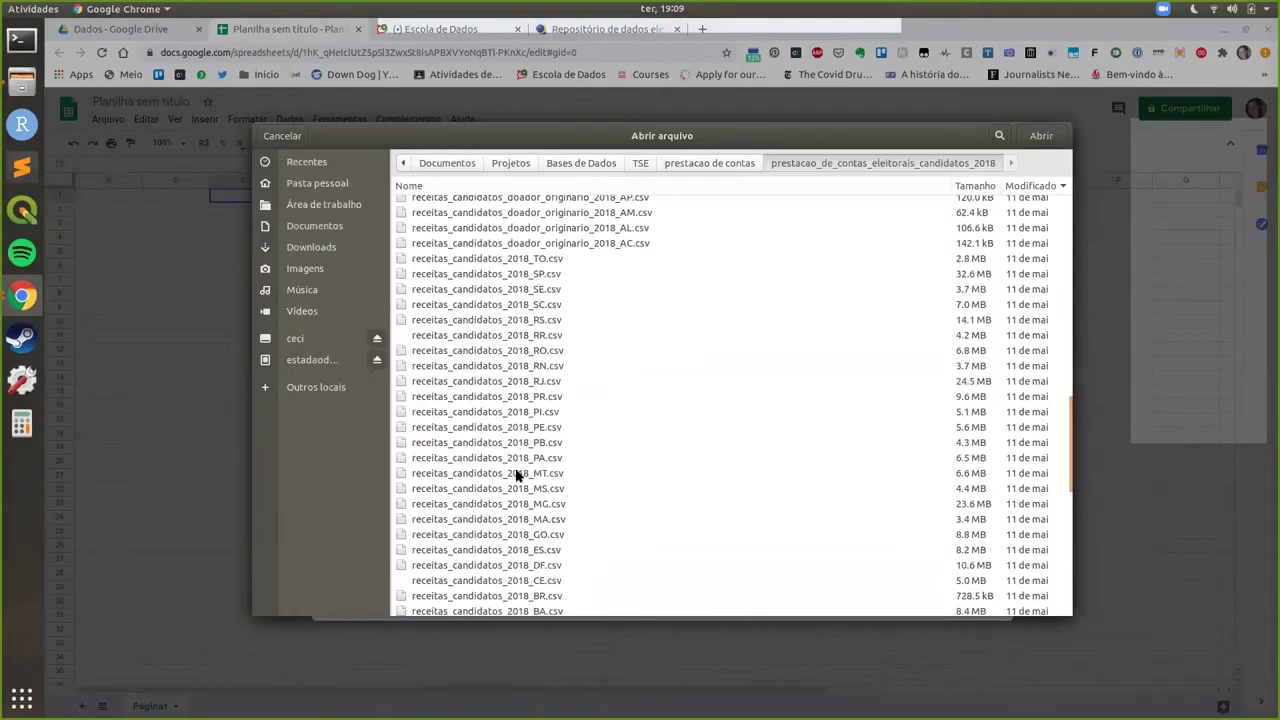
pyautogui.click(502, 507)
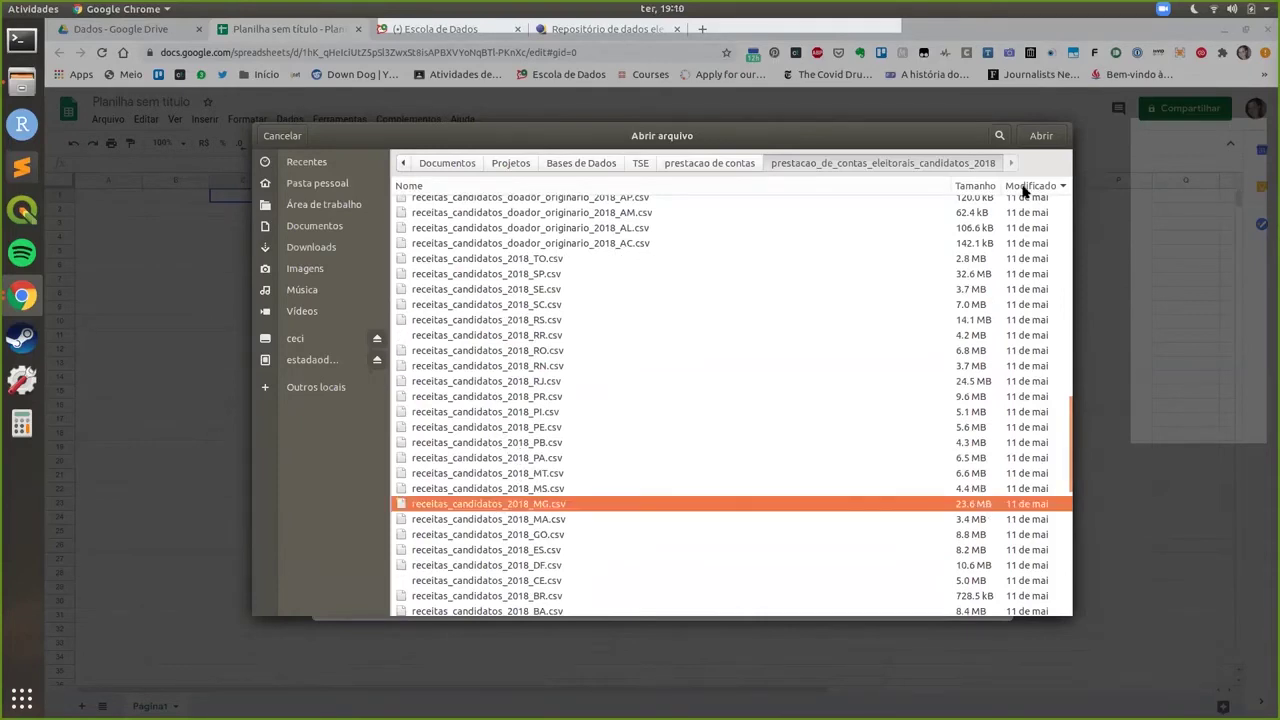
pyautogui.click(1043, 135)
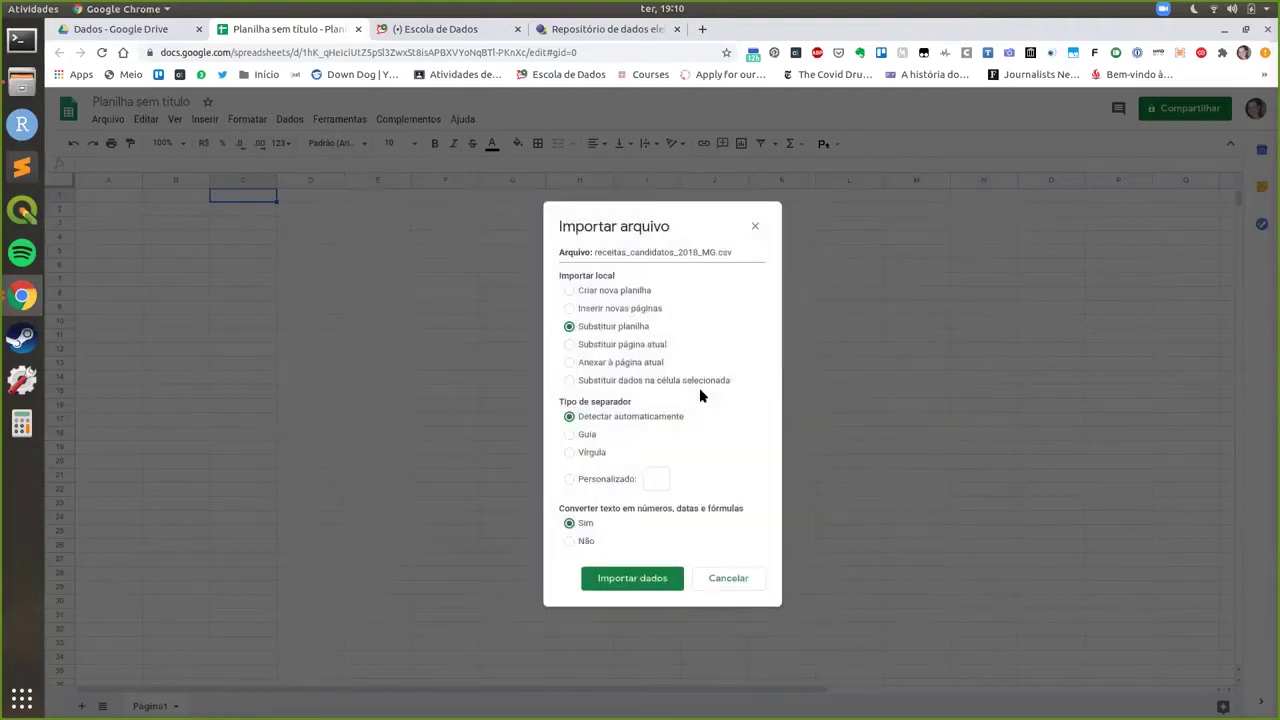
# Set the import to use a custom semicolon separator and not to convert text to numbers, dates and formulas
pyautogui.click(607, 484)
pyautogui.click(665, 480)
pyautogui.write(';')
pyautogui.click(590, 544)
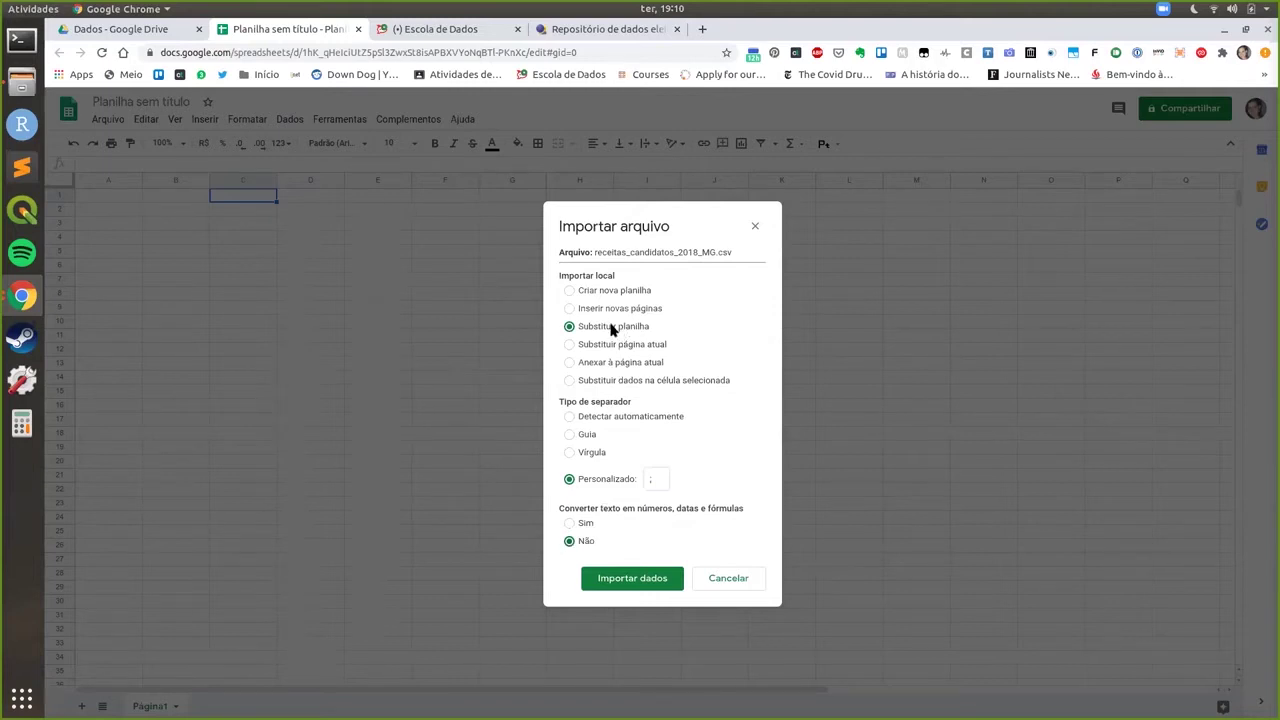
# Choose to replace the current sheet and import the data, waiting for the page if it stops responding
pyautogui.click(609, 363)
pyautogui.click(603, 346)
pyautogui.click(652, 589)
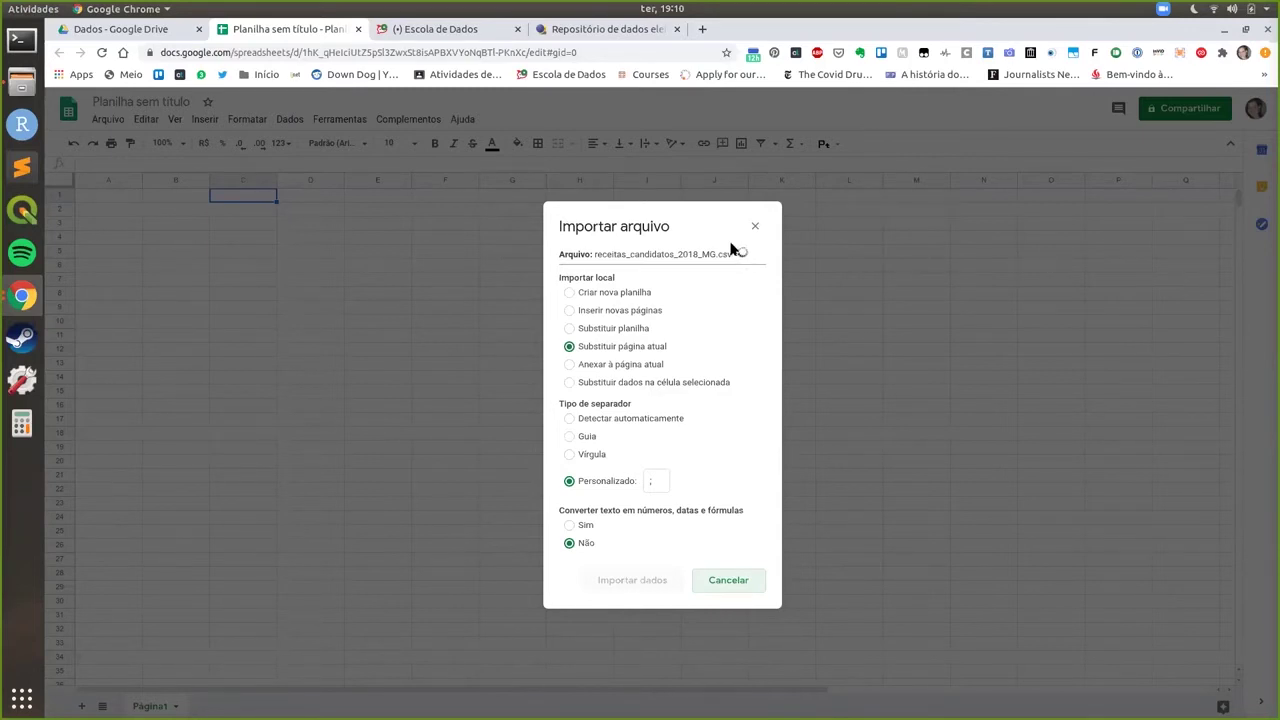
pyautogui.press('Return')
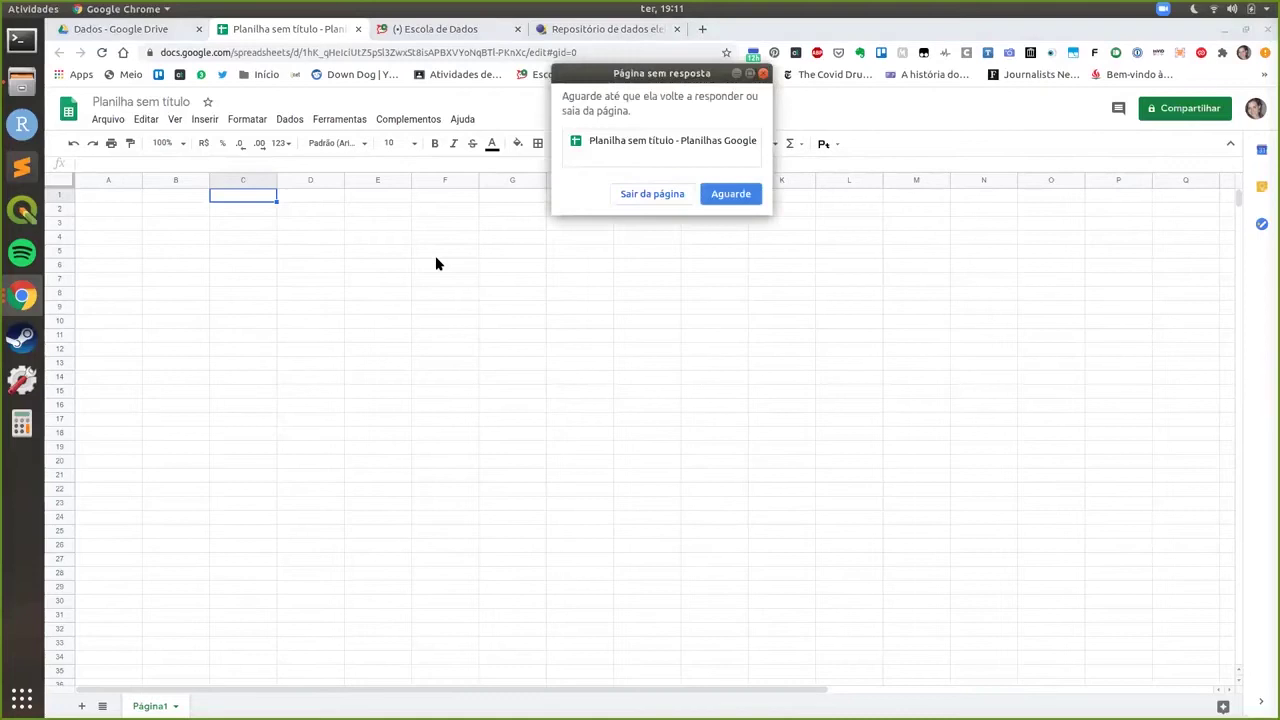
pyautogui.click(752, 197)
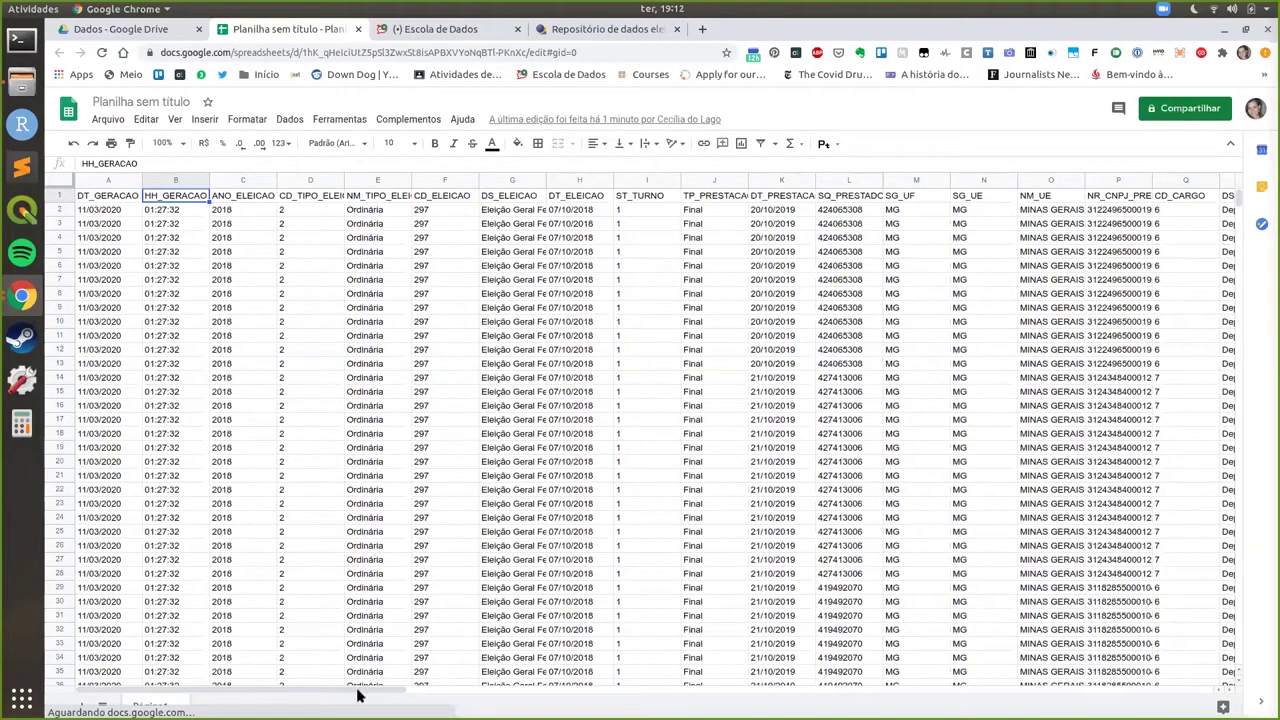
# Examine the imported table's columns across to the last one, VR_RECEITA
pyautogui.click(511, 693)
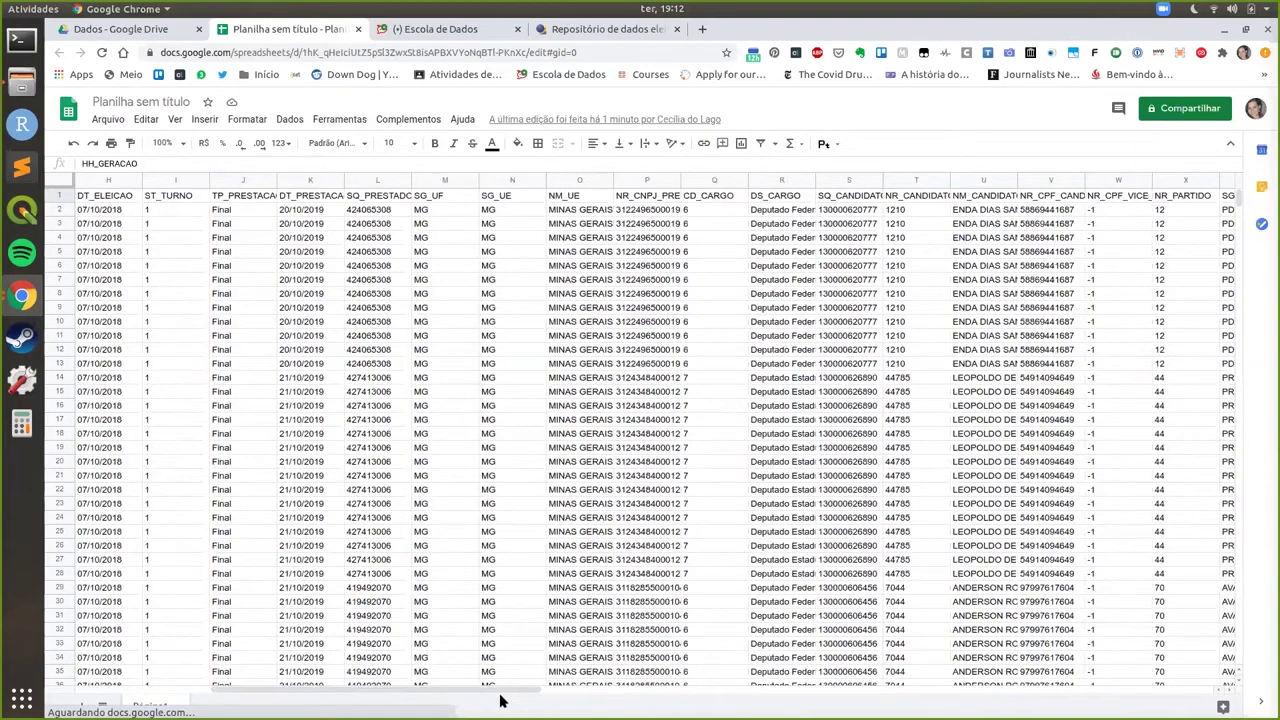
pyautogui.hscroll(1, 680, 694)
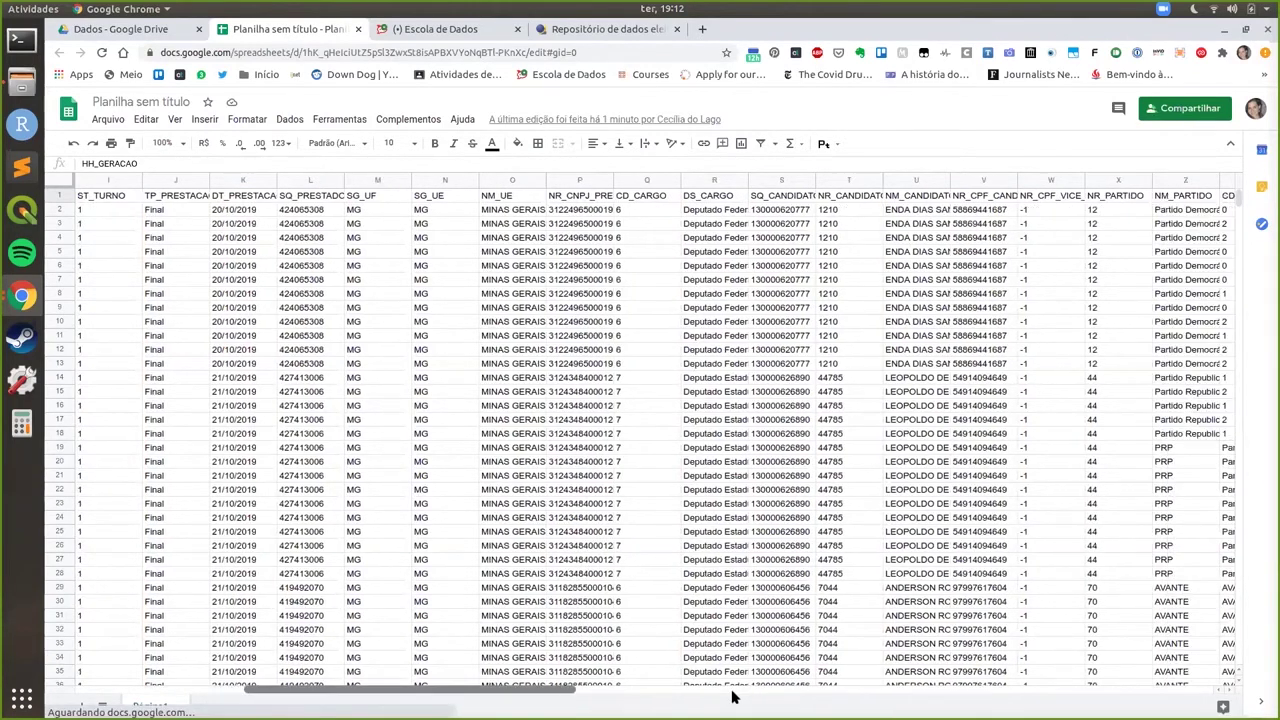
pyautogui.click(832, 690)
pyautogui.click(890, 694)
pyautogui.click(906, 694)
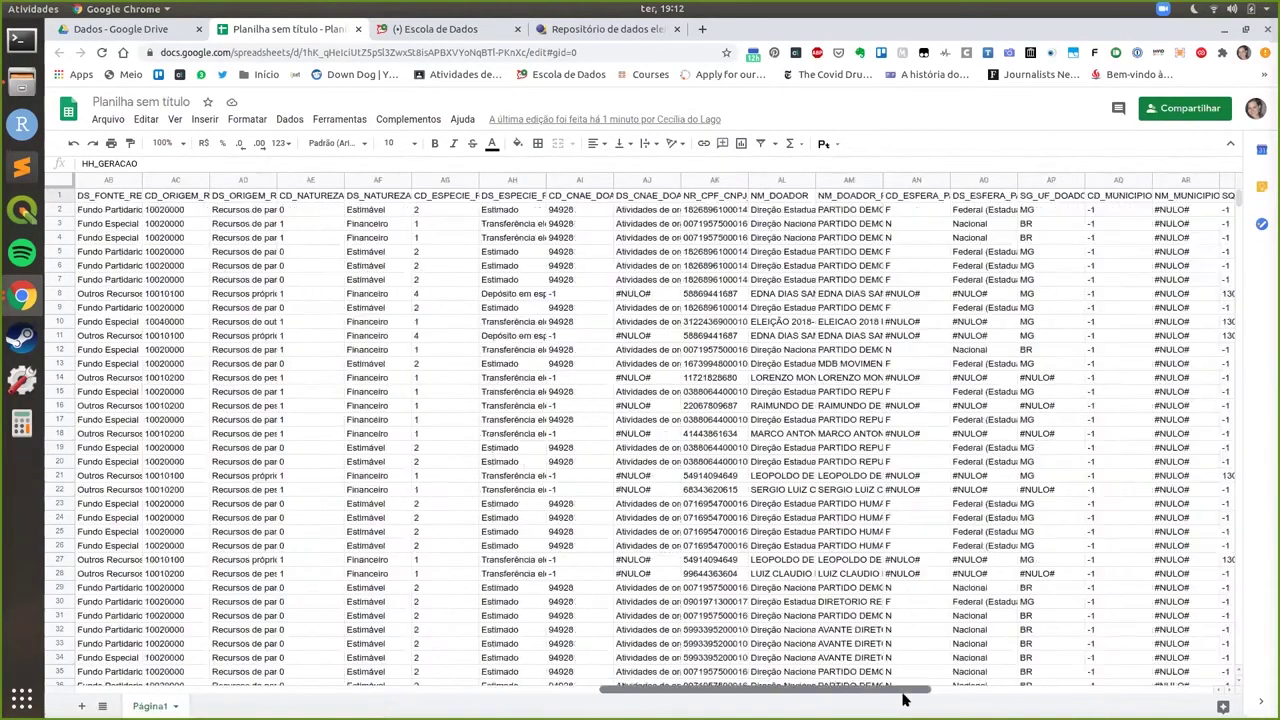
pyautogui.click(1080, 690)
pyautogui.click(1150, 690)
pyautogui.click(1225, 690)
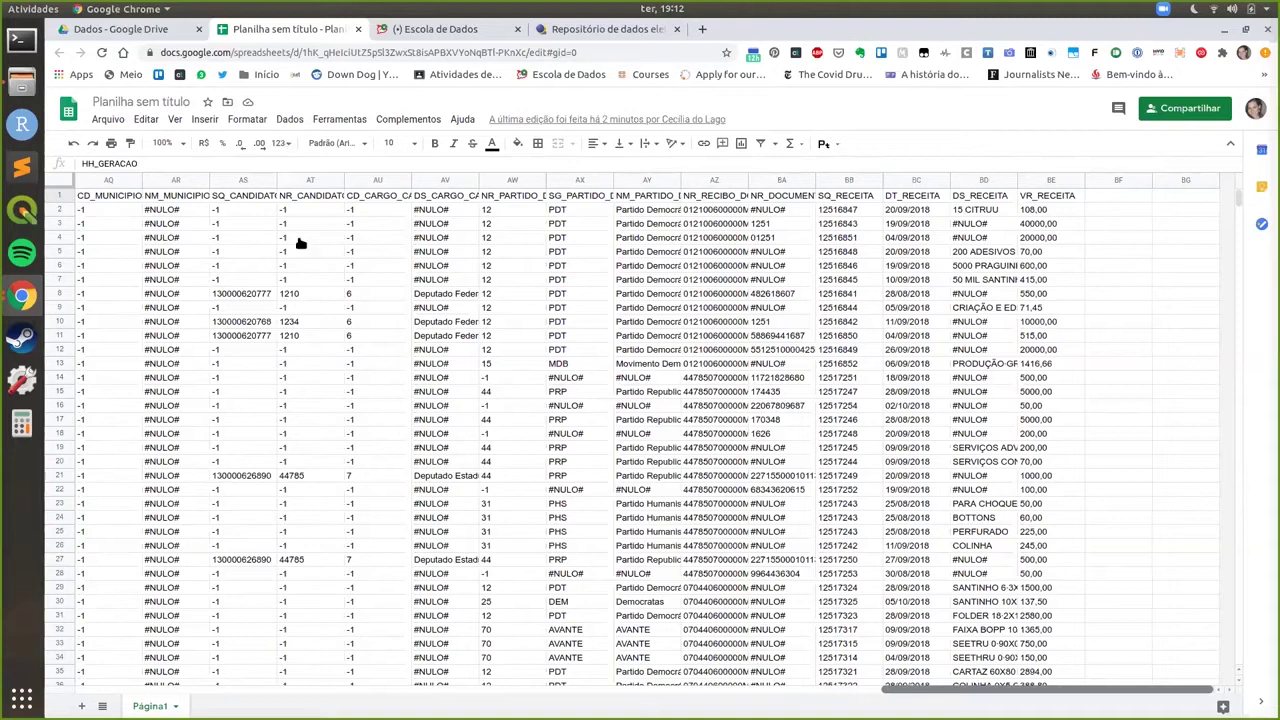
pyautogui.click(289, 119)
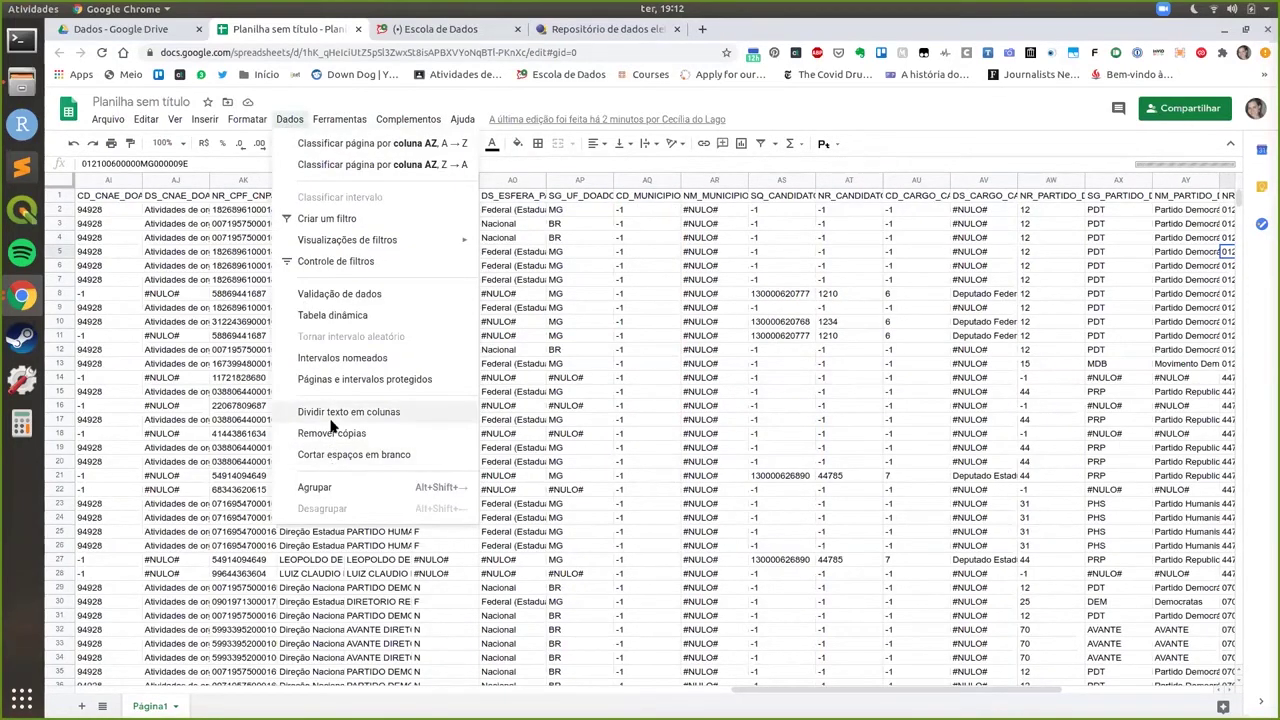
pyautogui.click(320, 315)
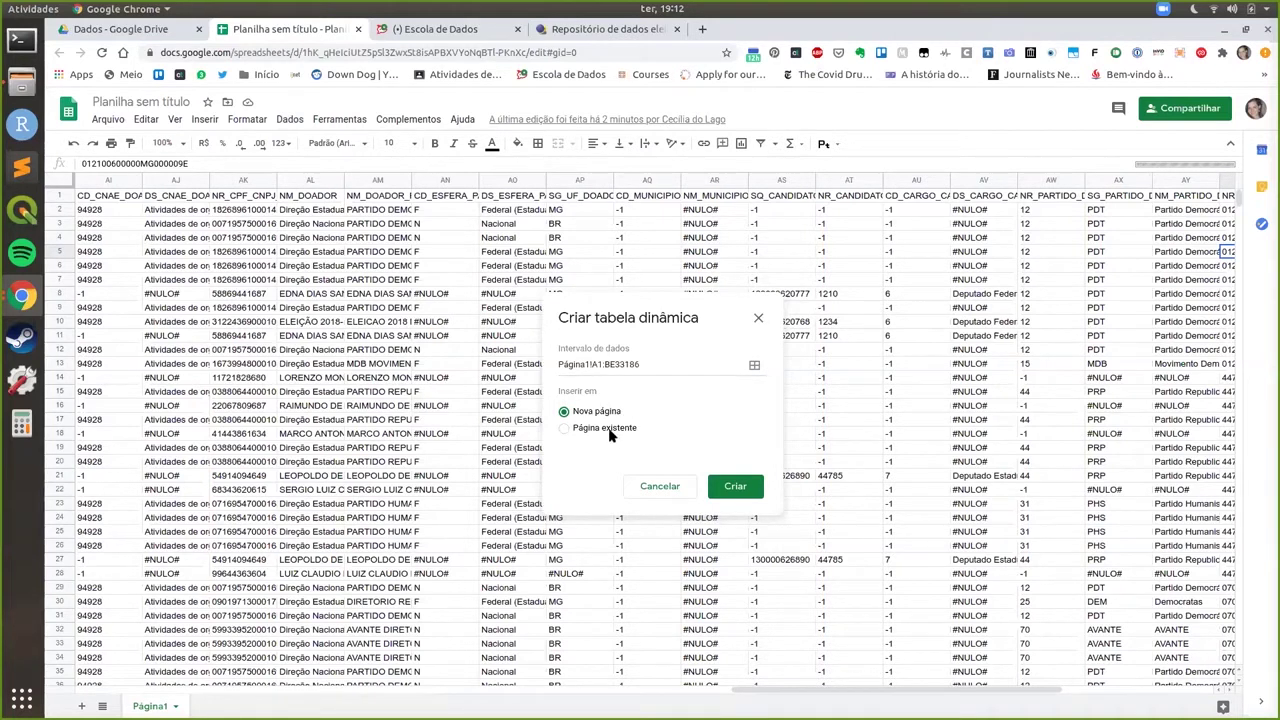
pyautogui.click(688, 369)
pyautogui.click(760, 318)
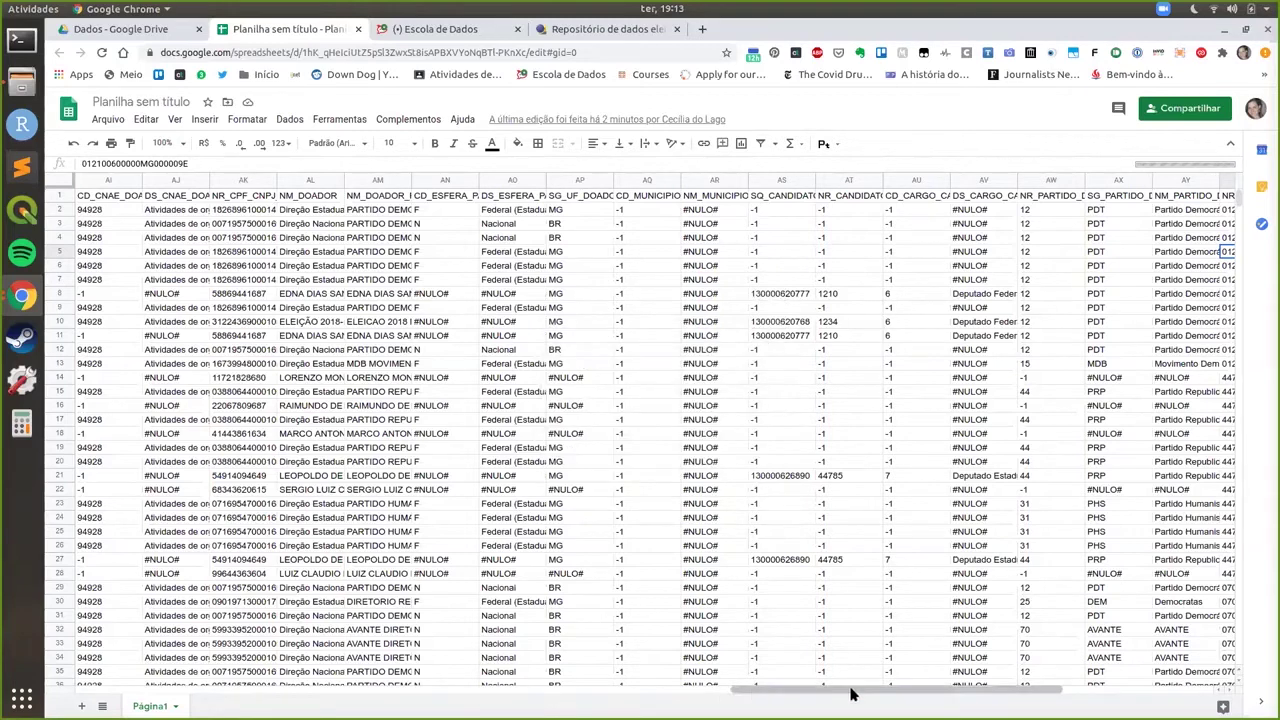
# Format the whole VR_RECEITA column as Número and check the format applied to it
pyautogui.moveTo(1005, 694); pyautogui.dragTo(1100, 694)
pyautogui.hscroll(4, 1037, 214)
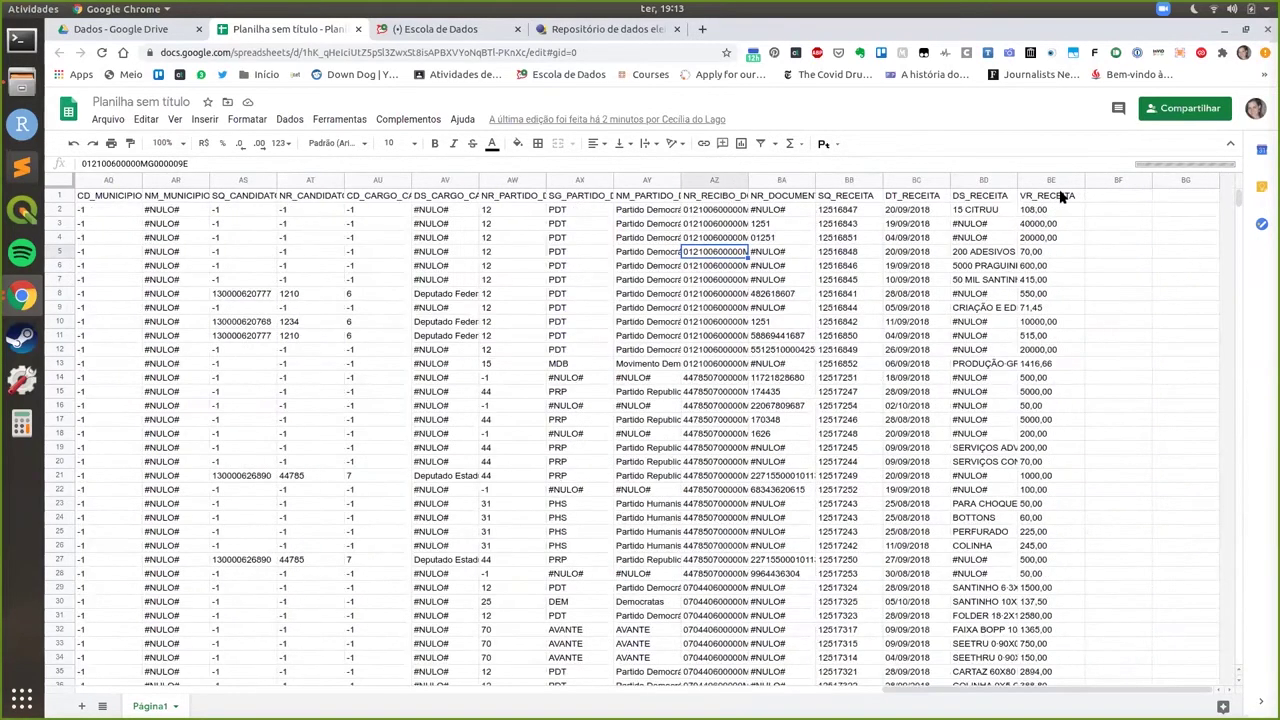
pyautogui.click(1063, 196)
pyautogui.click(1058, 213)
pyautogui.click(1058, 237)
pyautogui.click(1050, 196)
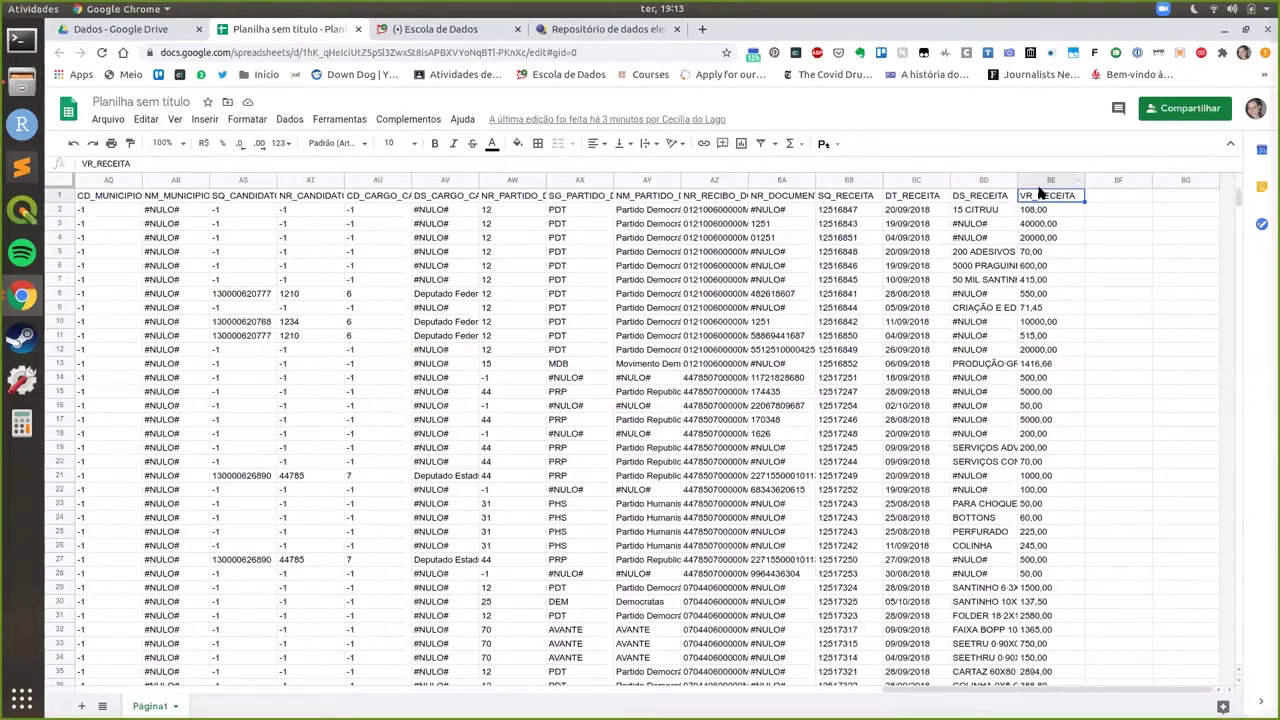
pyautogui.click(1050, 183)
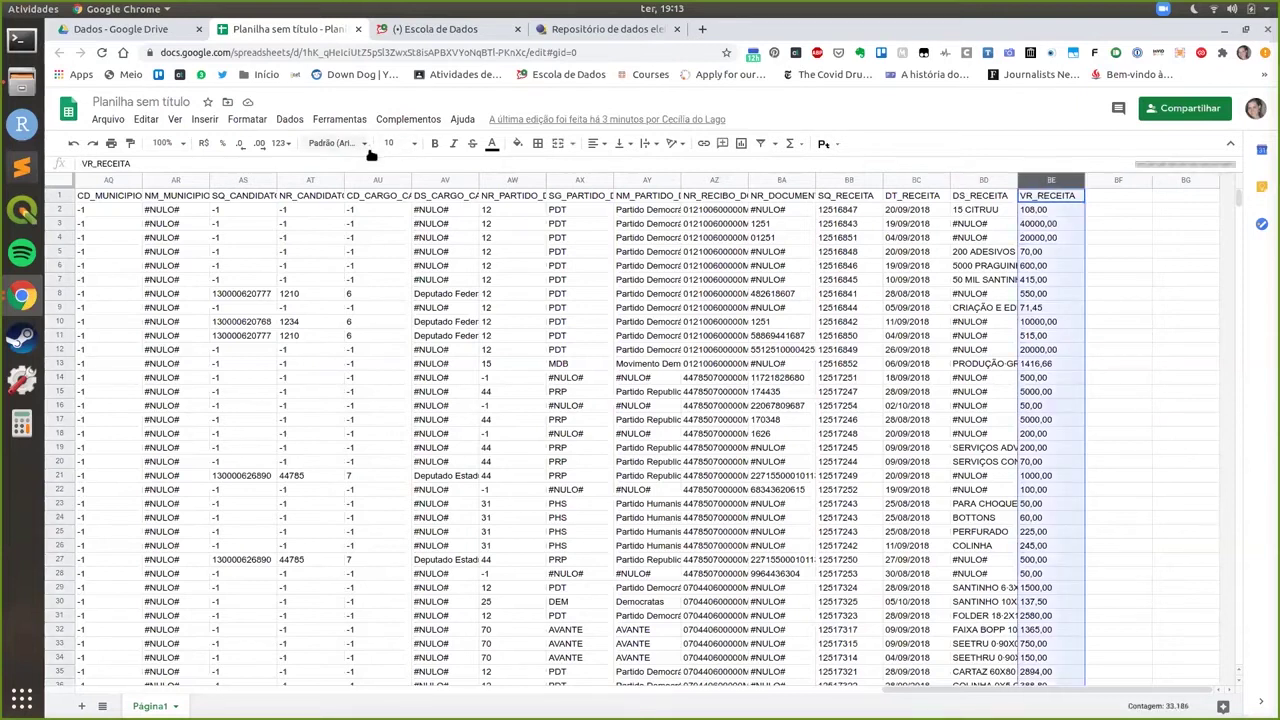
pyautogui.click(284, 145)
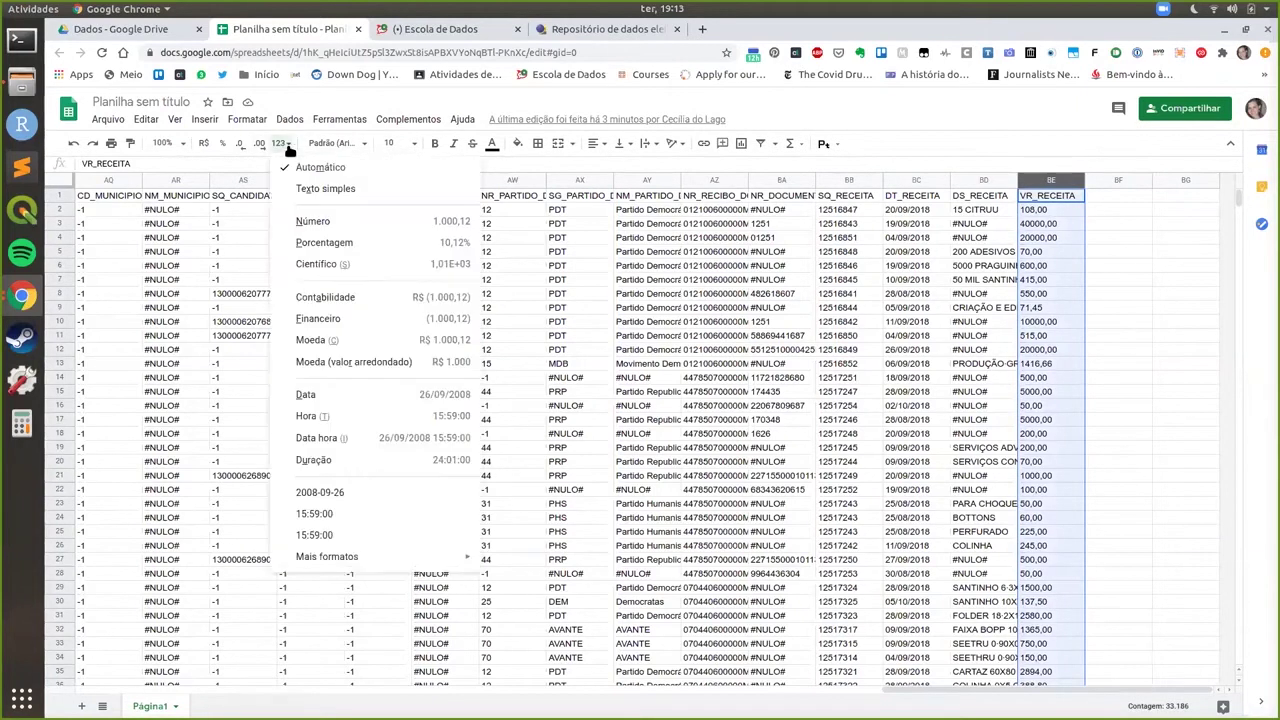
pyautogui.click(302, 222)
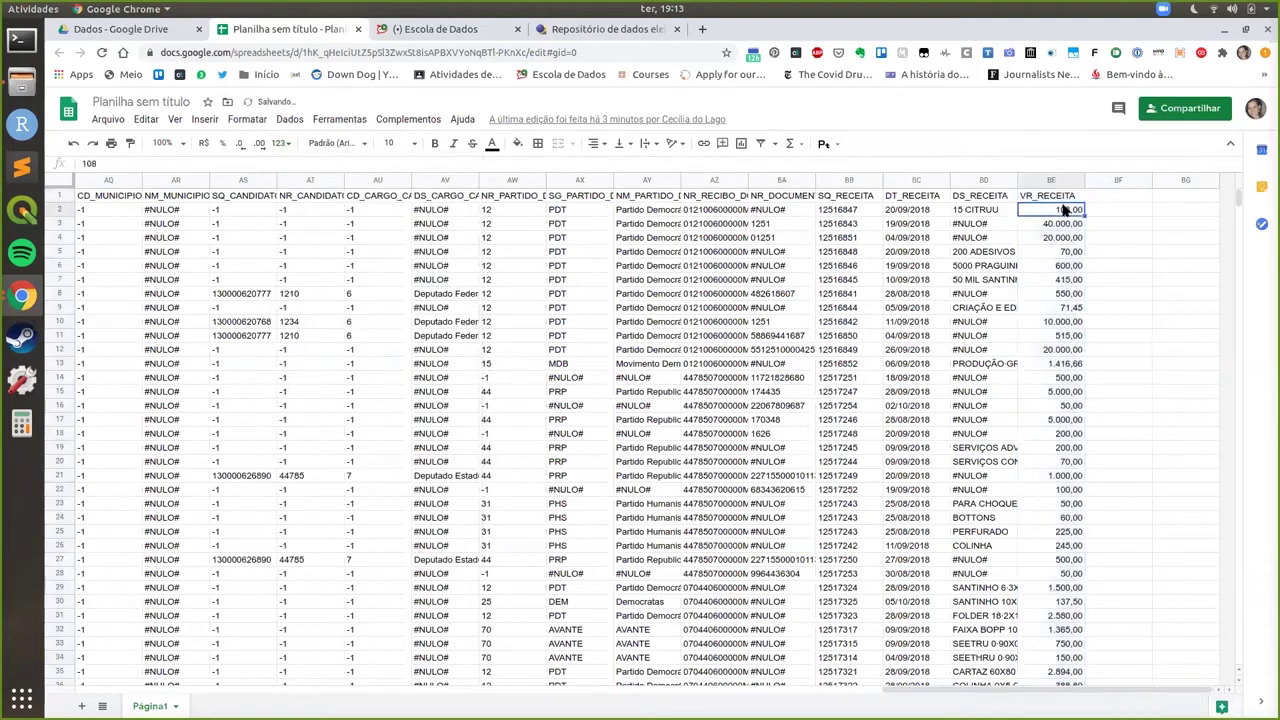
pyautogui.click(280, 144)
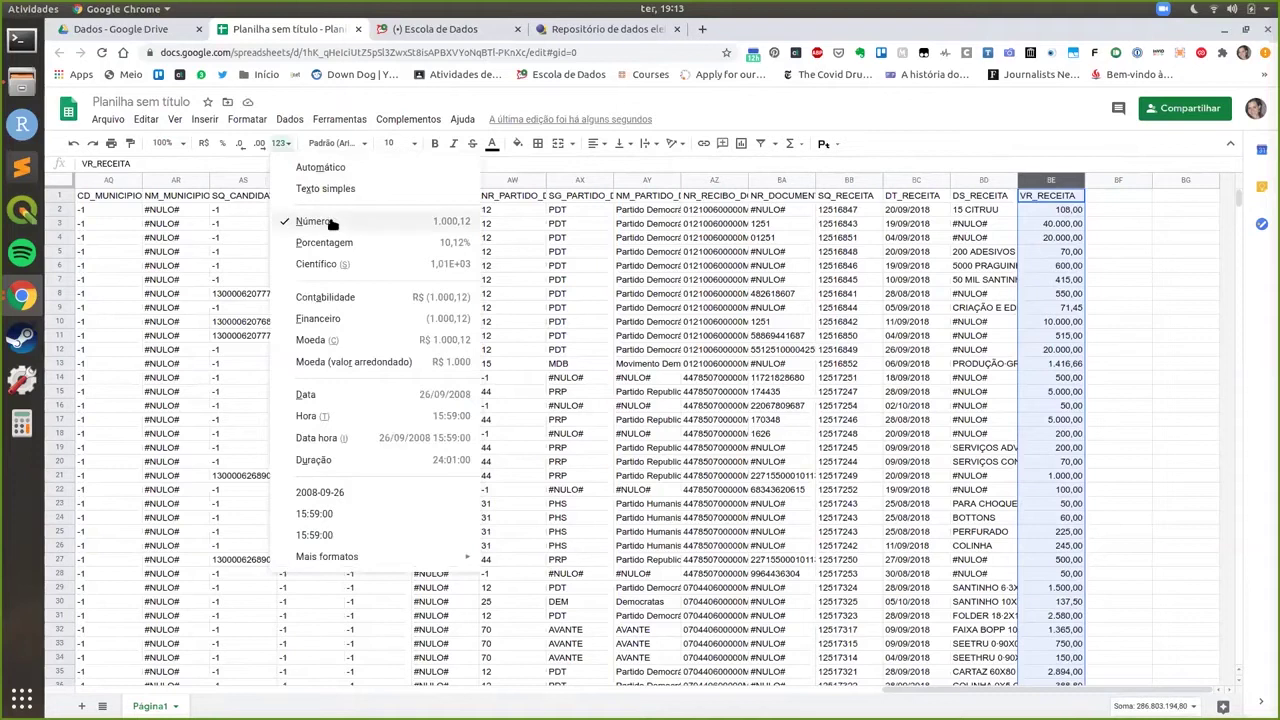
# Freeze the first row of the sheet so the column headers stay fixed
pyautogui.click(991, 216)
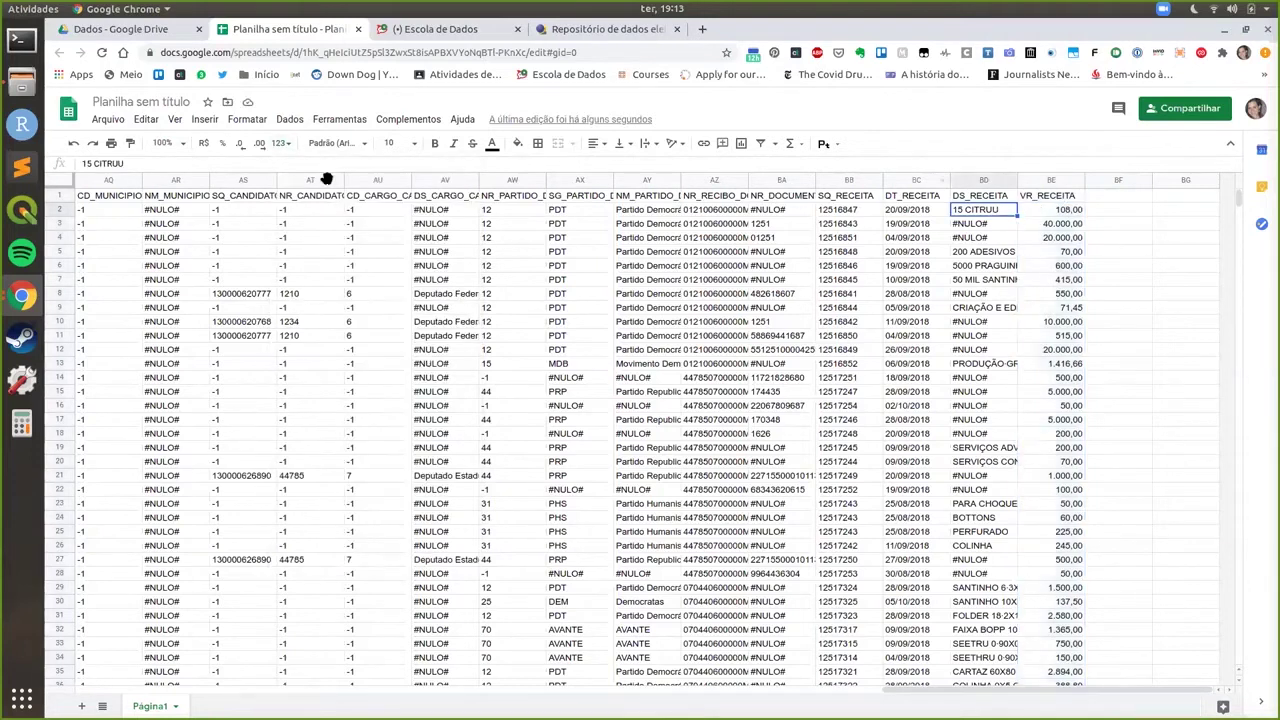
pyautogui.click(289, 121)
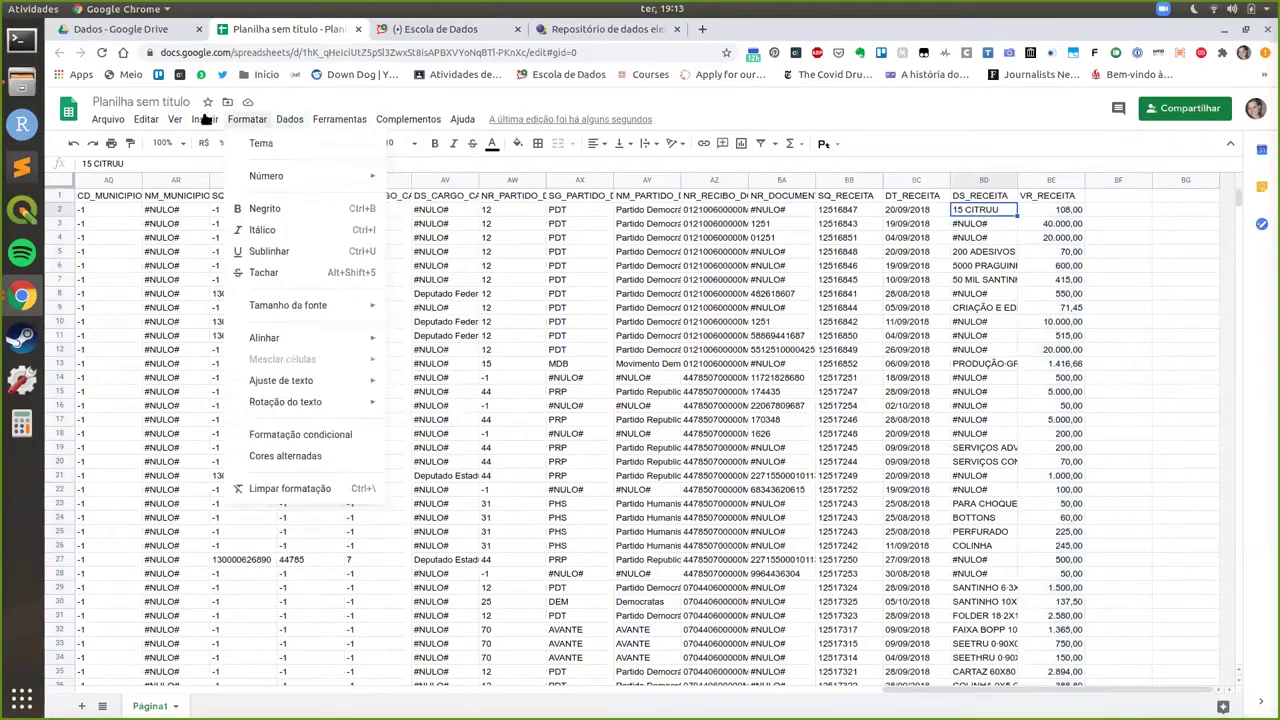
pyautogui.moveTo(178, 121)
pyautogui.moveTo(186, 143)
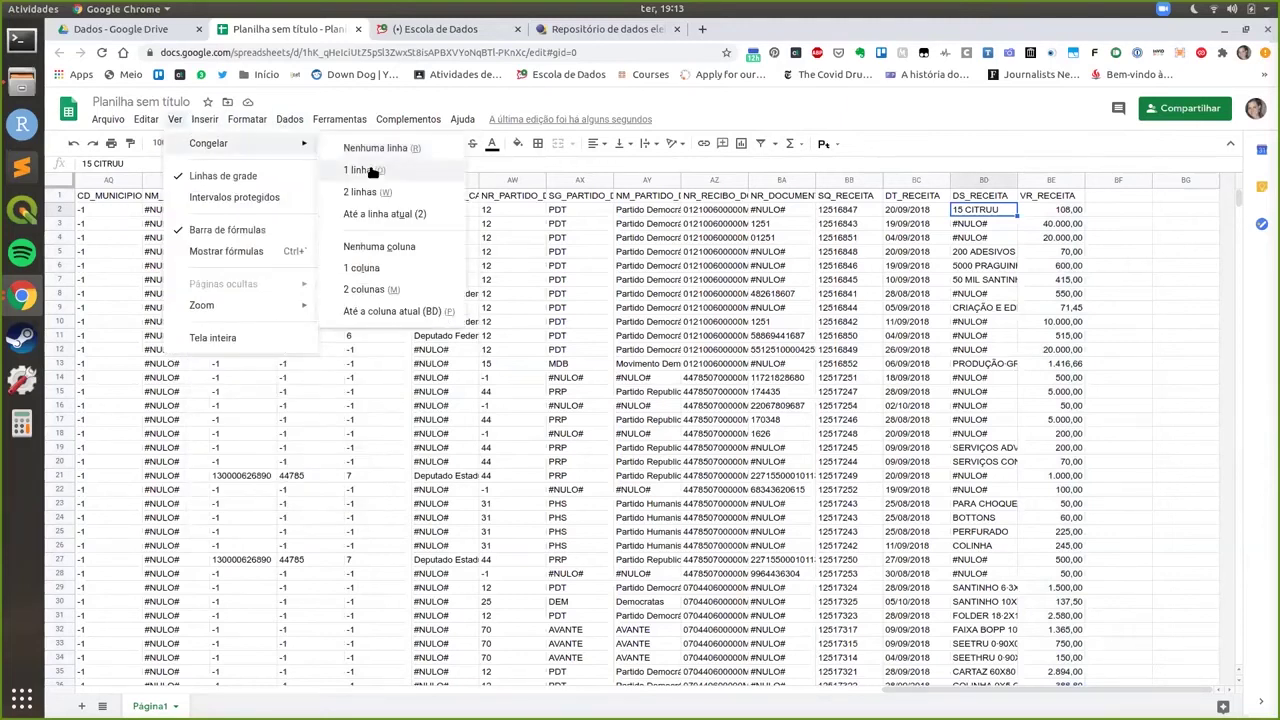
pyautogui.click(828, 244)
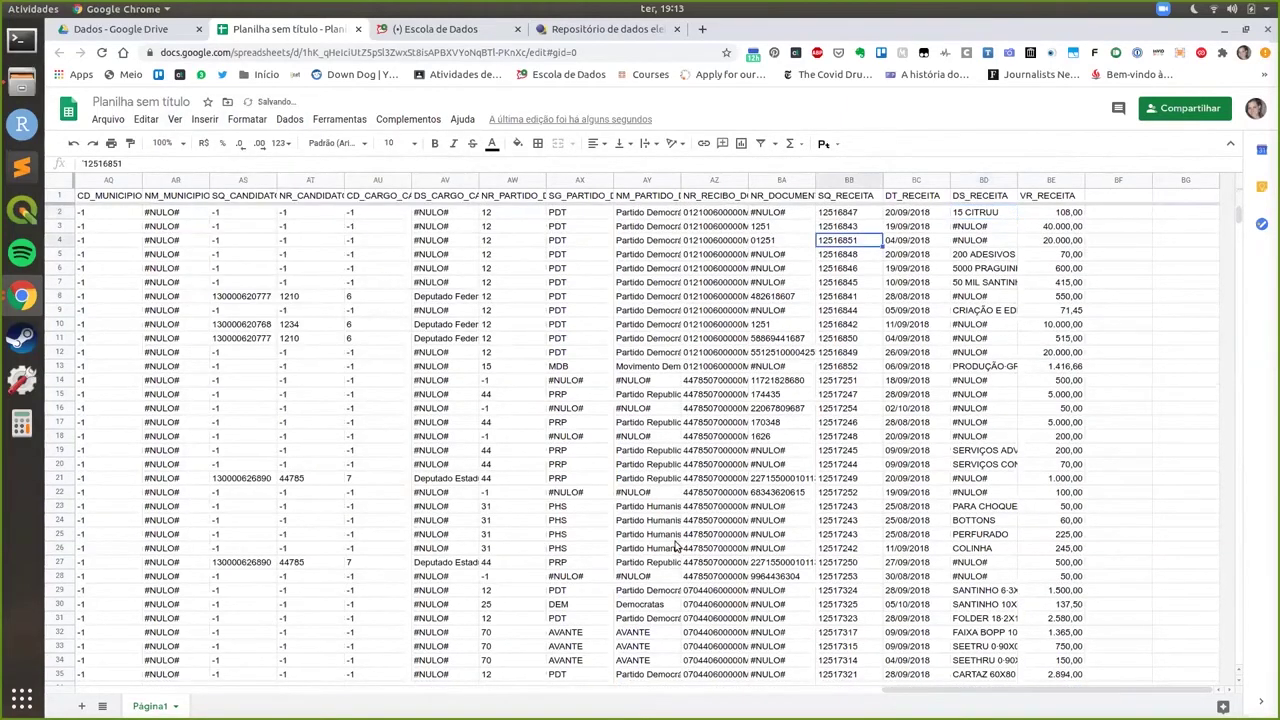
# Create a pivot table on a new sheet from the data range Página1!A1:BE33186
pyautogui.moveTo(897, 694); pyautogui.dragTo(866, 694)
pyautogui.moveTo(338, 690); pyautogui.dragTo(82, 652)
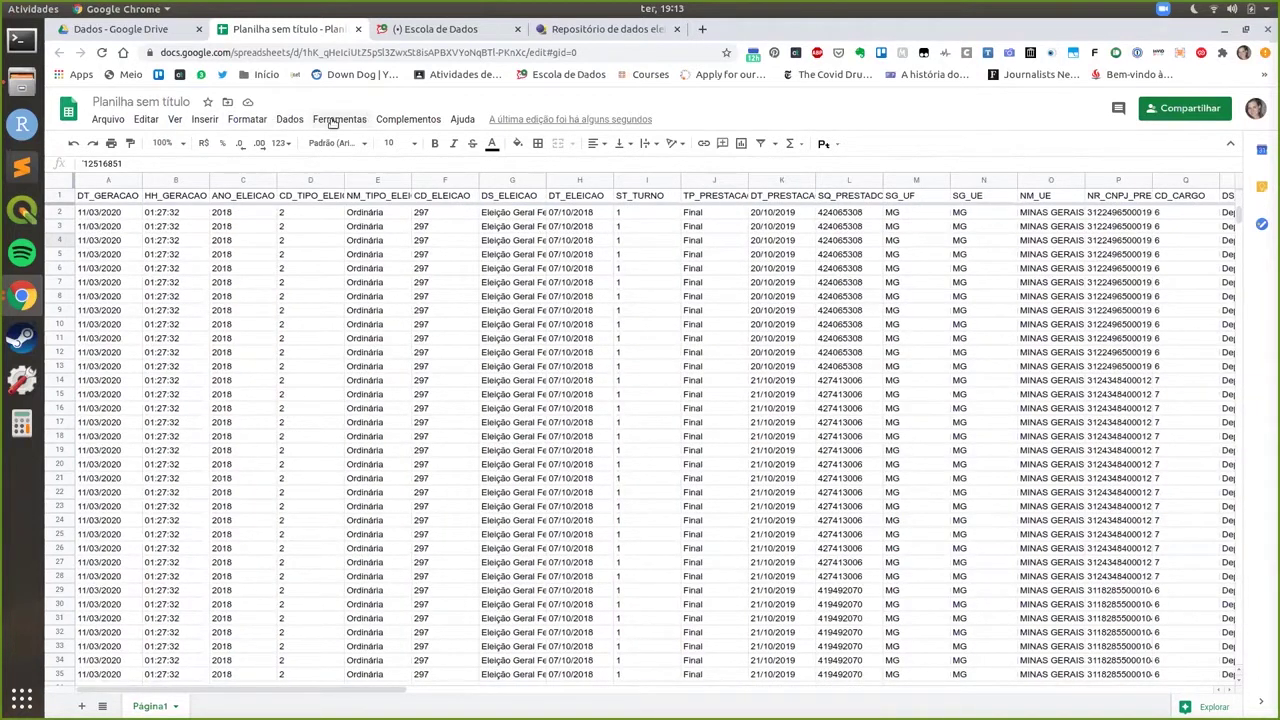
pyautogui.click(290, 119)
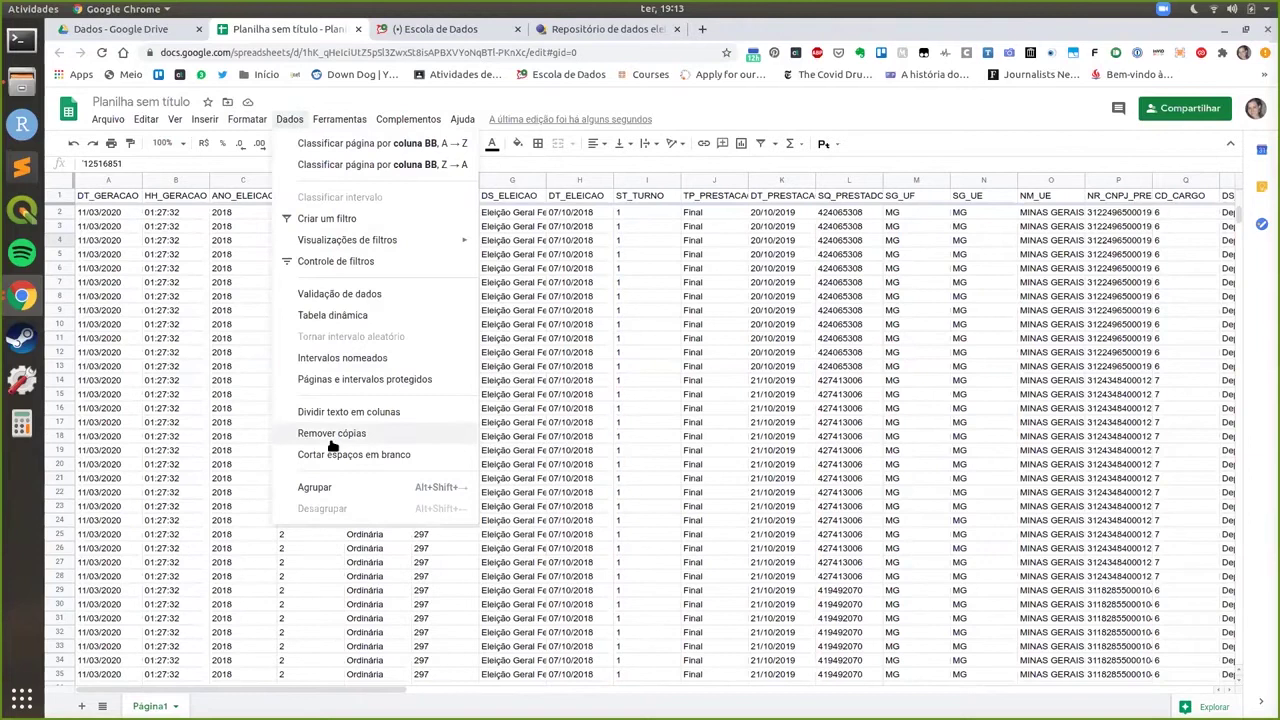
pyautogui.click(332, 316)
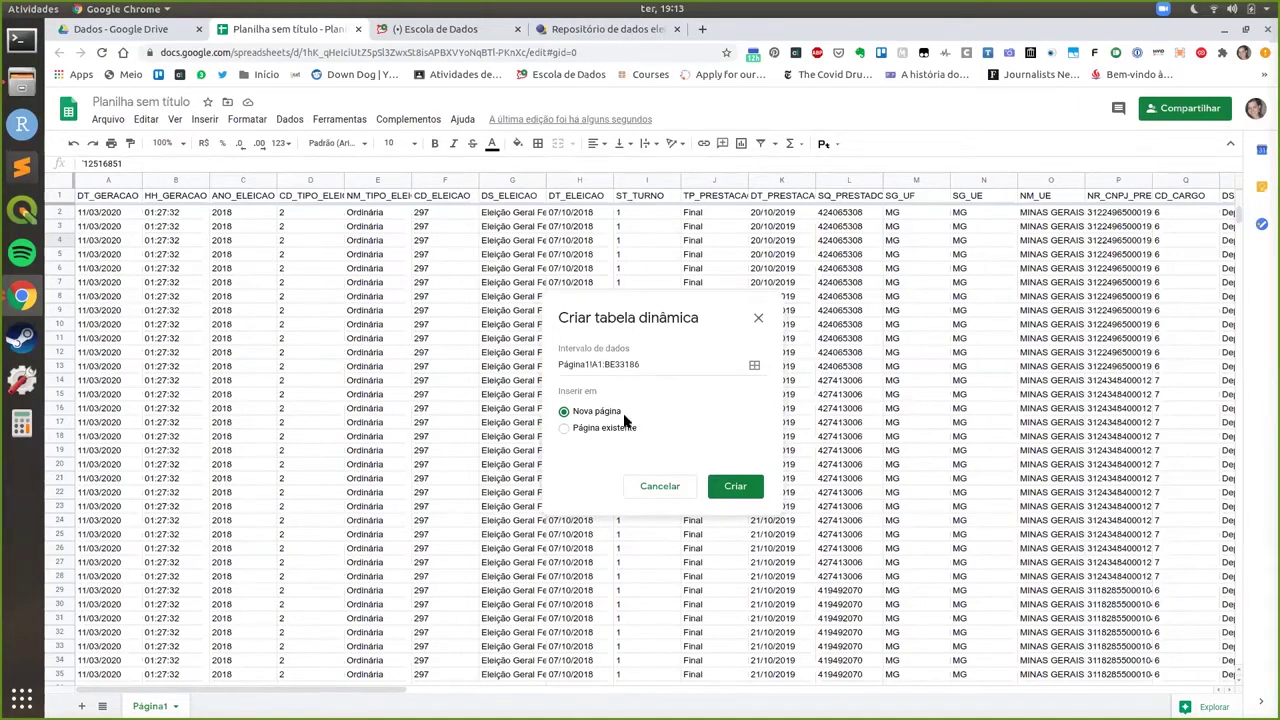
pyautogui.click(742, 487)
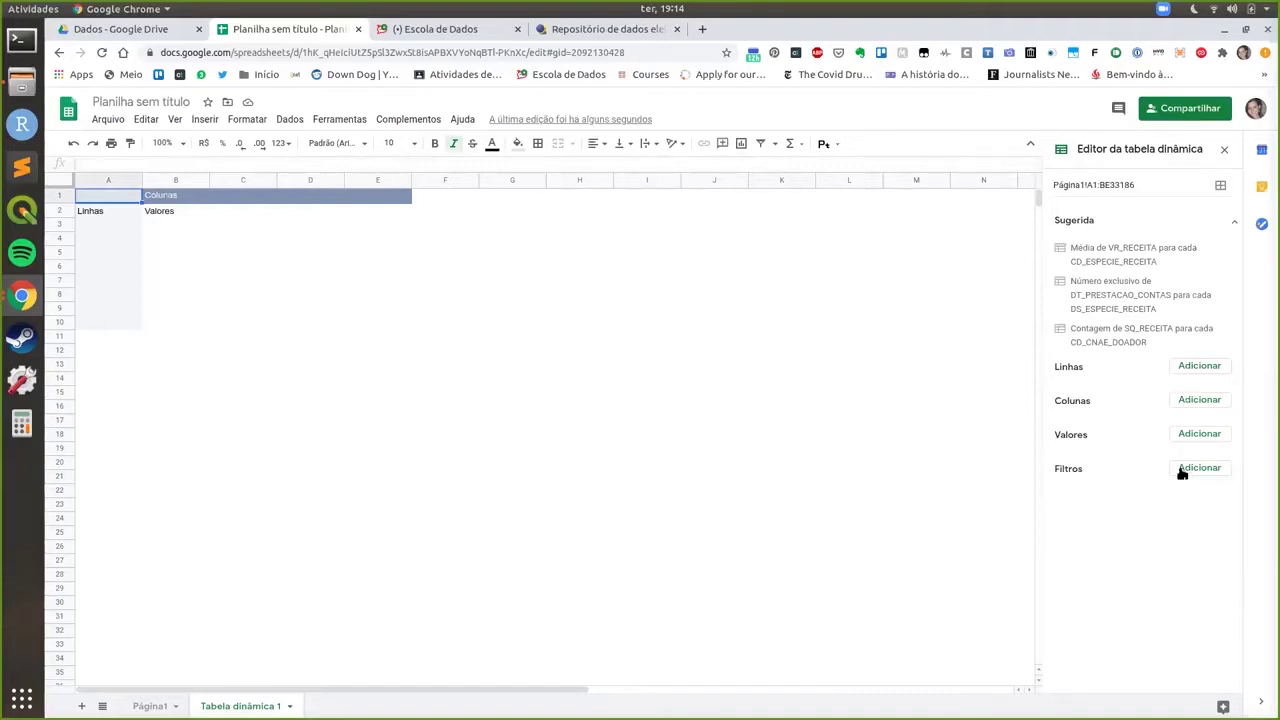
# Add NM_CANDIDATO as a row field of the pivot table
pyautogui.click(1183, 367)
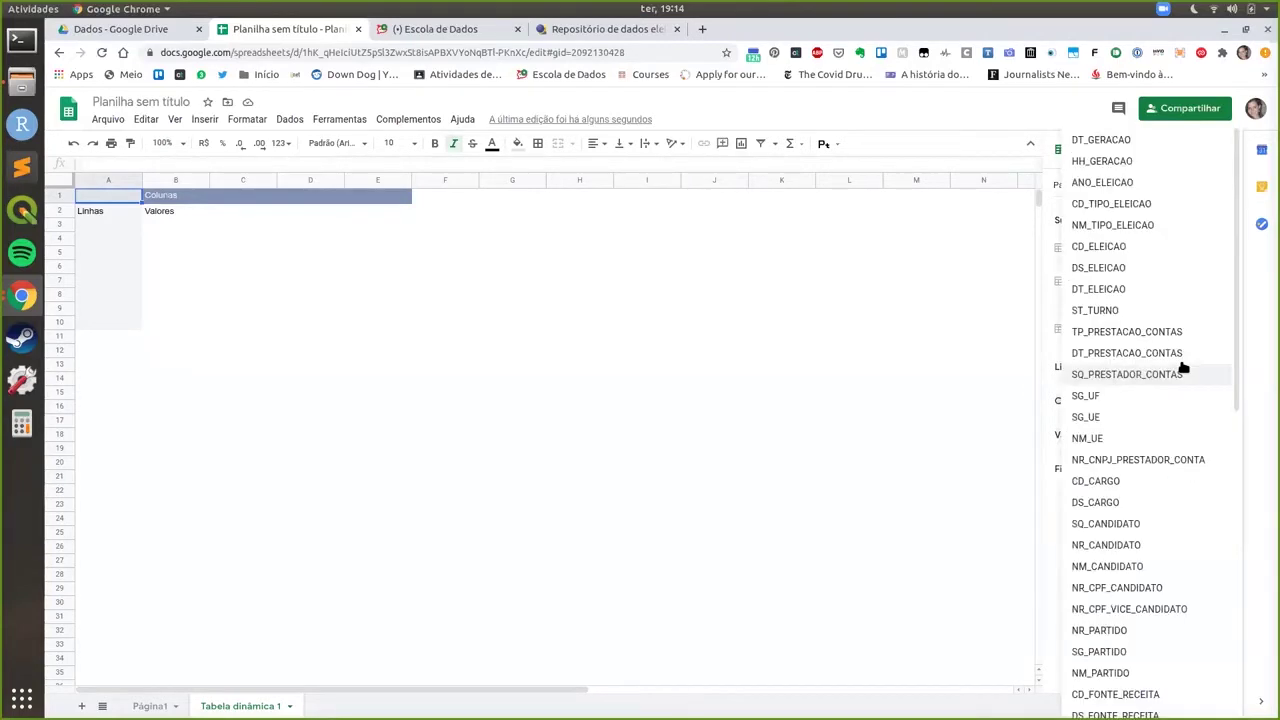
pyautogui.scroll(-1, 1182, 350)
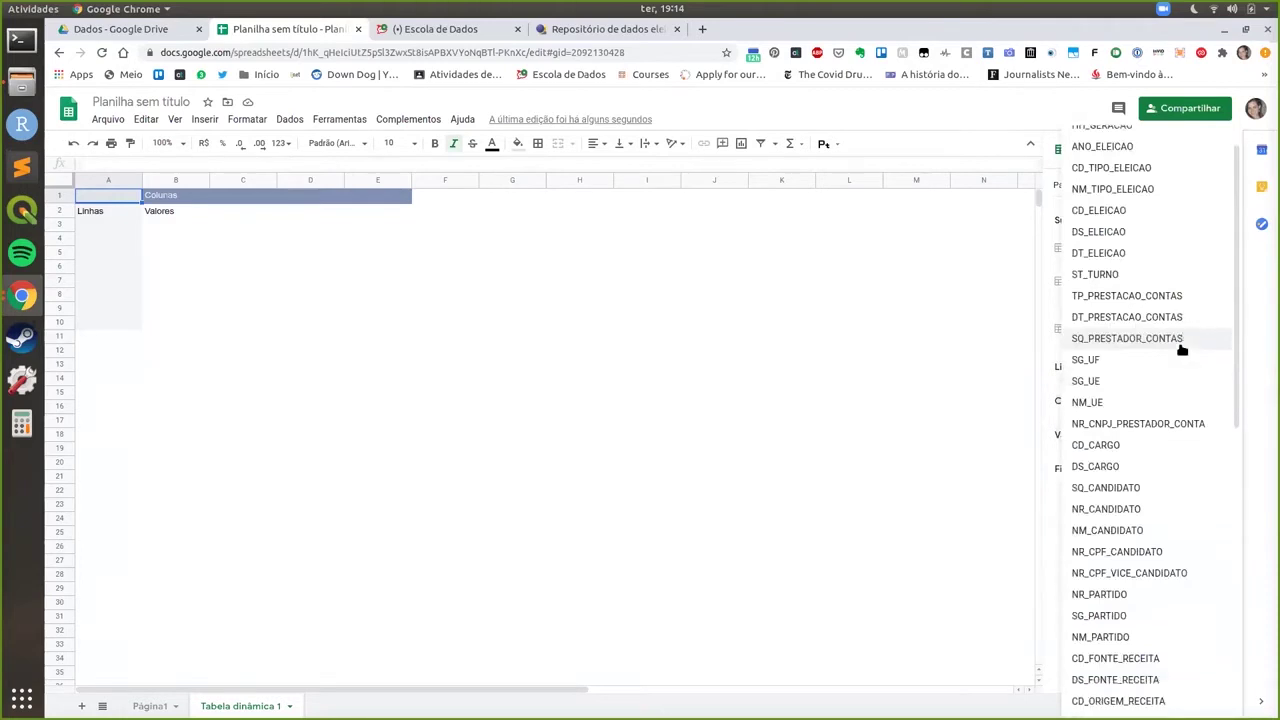
pyautogui.scroll(-2, 1182, 350)
pyautogui.scroll(-3, 1176, 355)
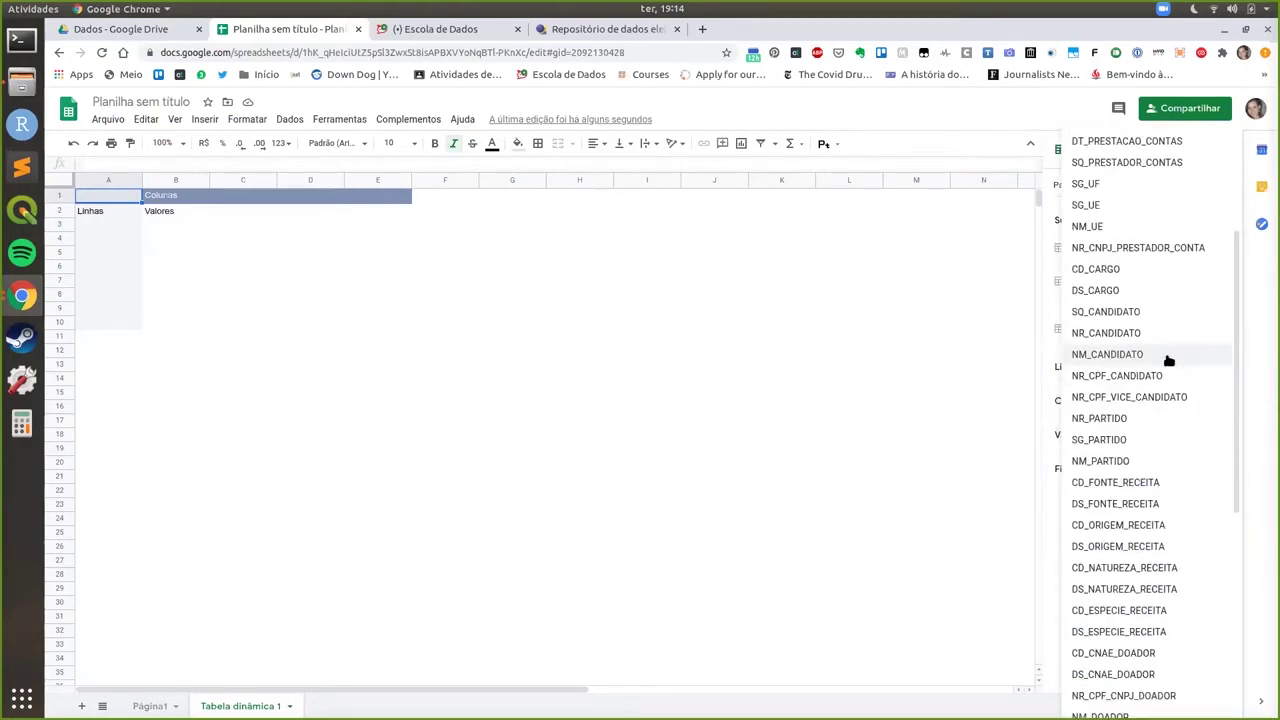
pyautogui.click(1166, 356)
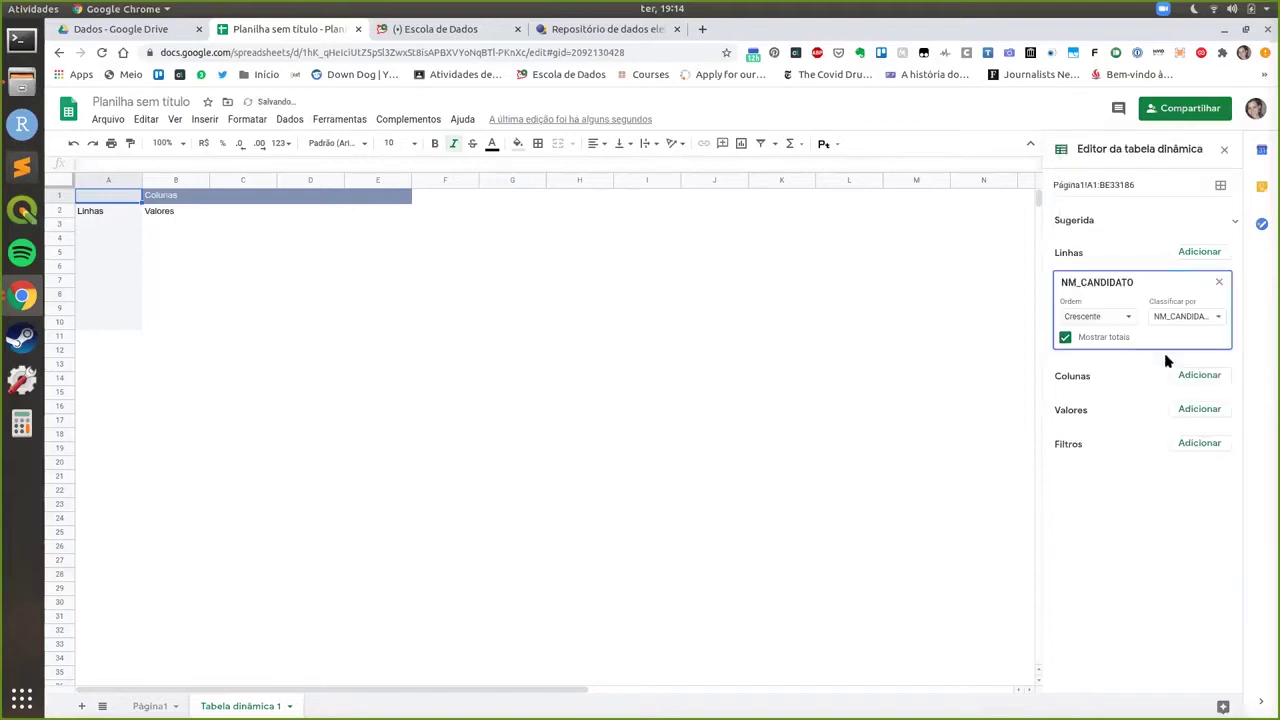
# Add SQ_CANDIDATO and SG_PARTIDO as further row fields of the pivot table
pyautogui.click(1199, 254)
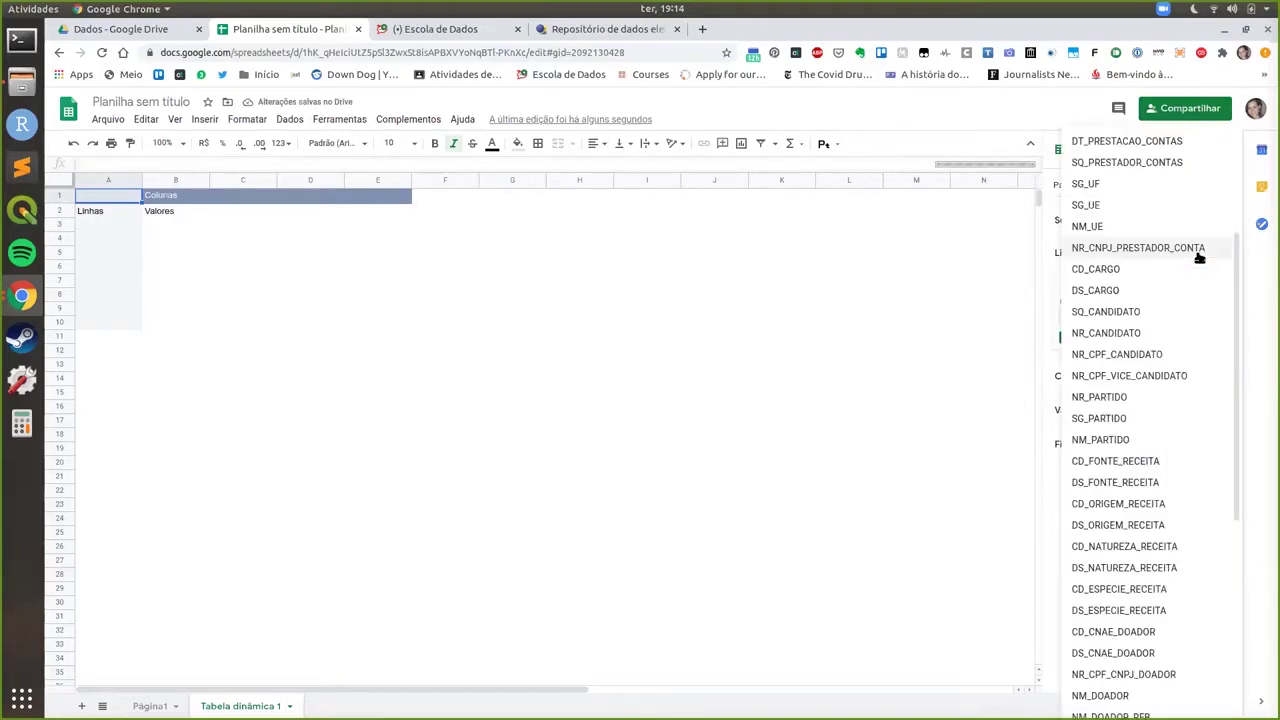
pyautogui.click(1108, 313)
pyautogui.click(1200, 253)
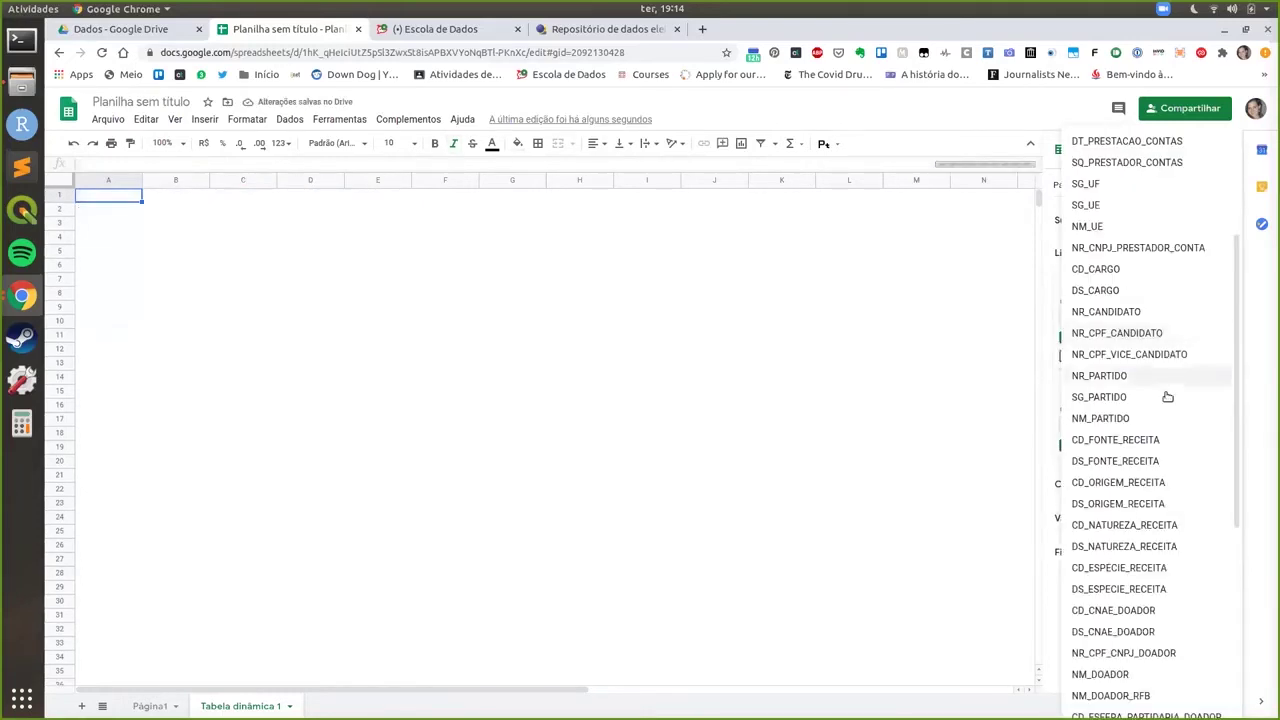
pyautogui.click(1135, 398)
pyautogui.scroll(-1, 1162, 422)
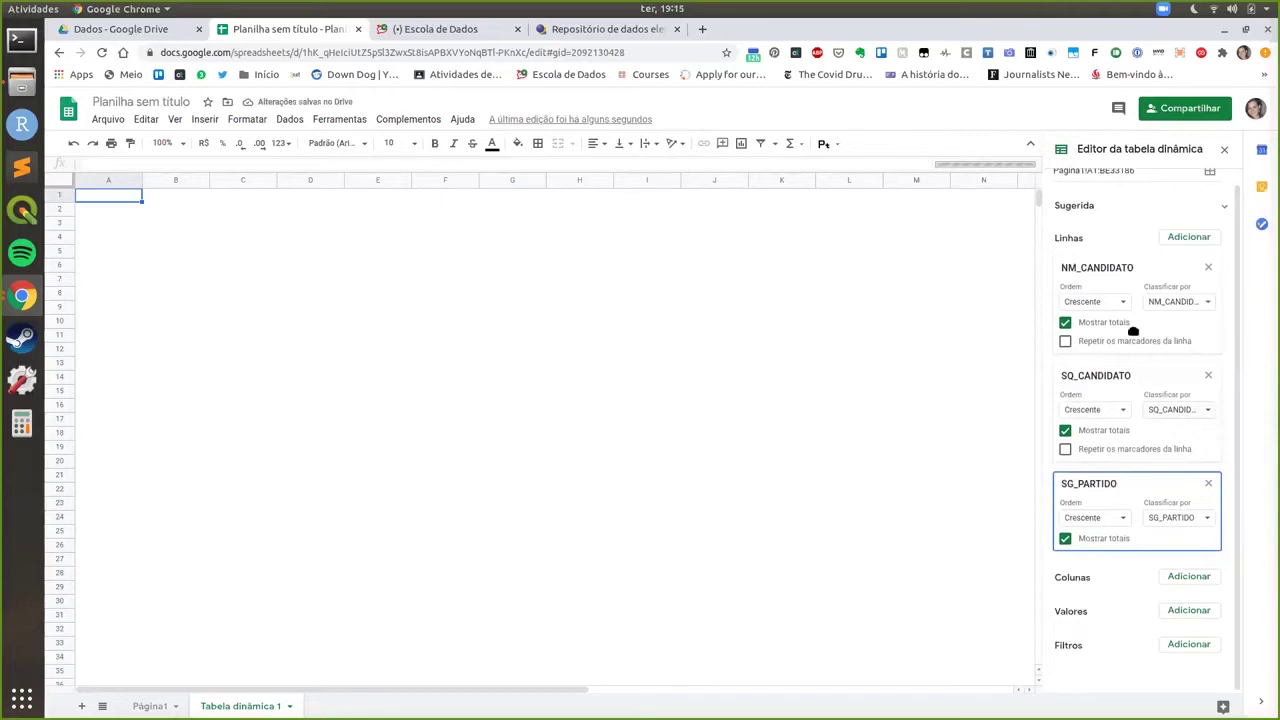
pyautogui.scroll(1, 1133, 331)
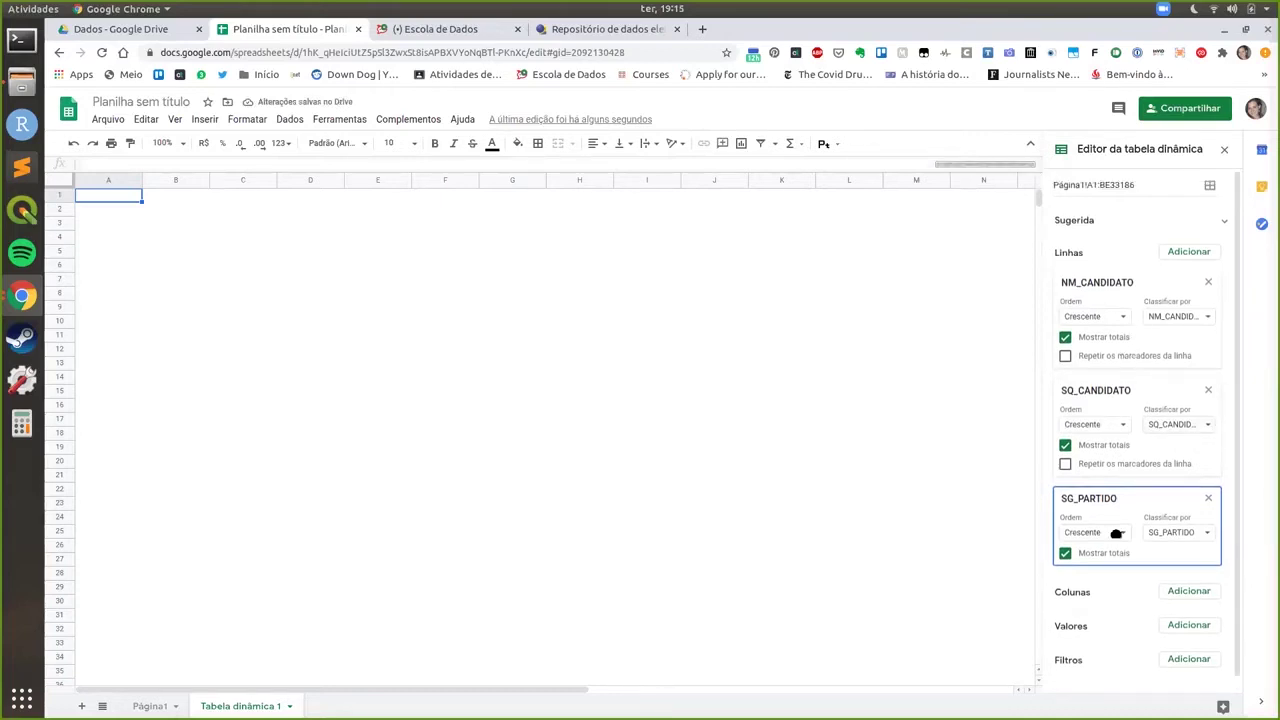
pyautogui.scroll(-1, 1117, 594)
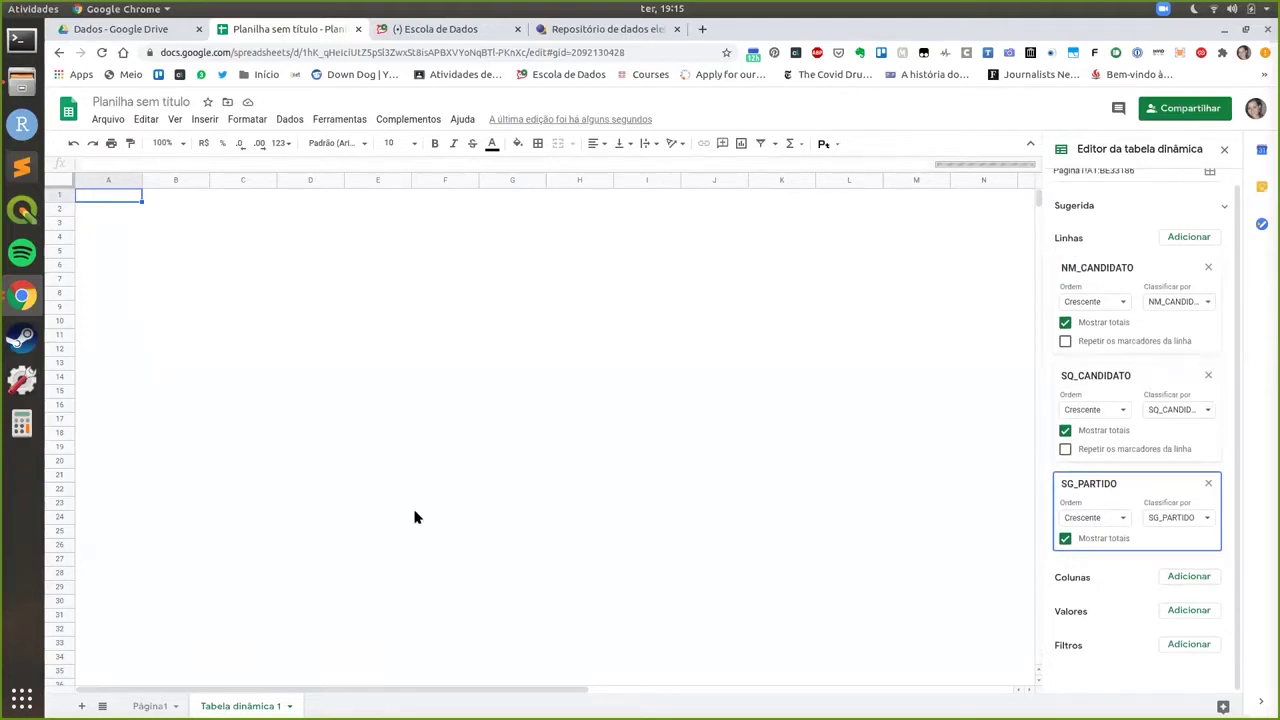
# Delete the pivot table sheet Tabela dinâmica 1 and confirm the deletion
pyautogui.moveTo(395, 690); pyautogui.dragTo(217, 704)
pyautogui.click(217, 704)
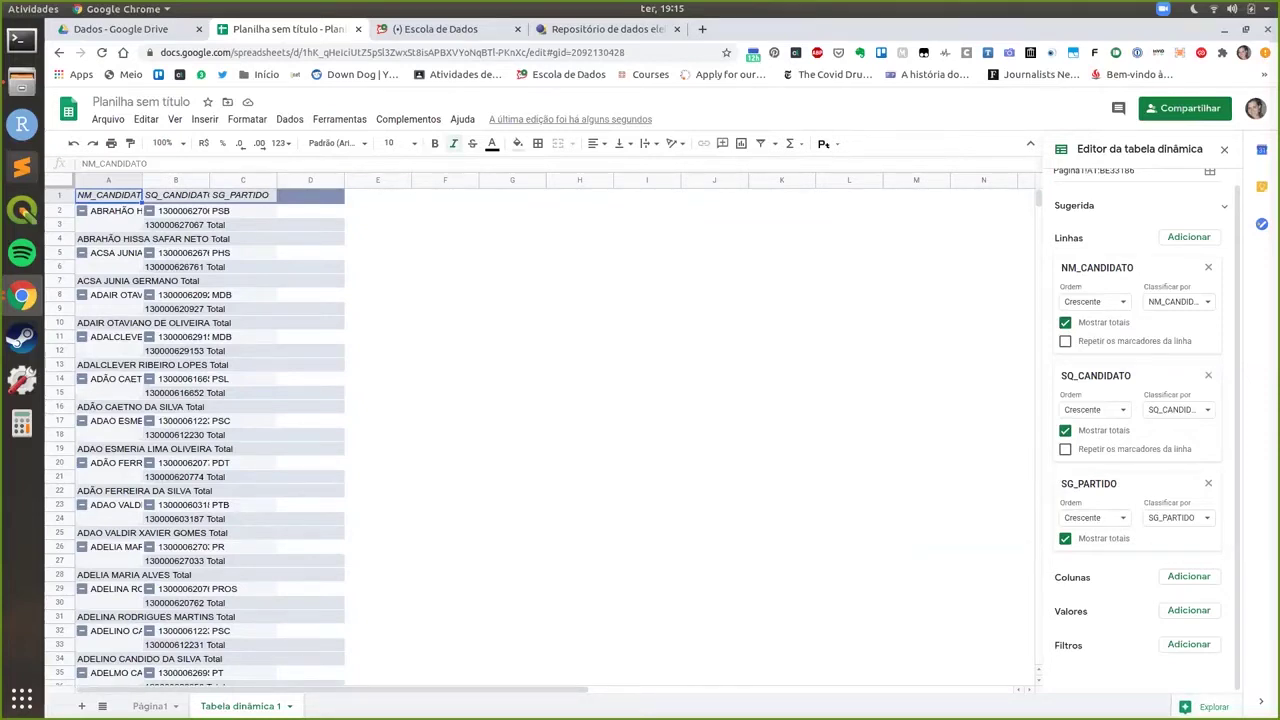
pyautogui.click(150, 706)
pyautogui.click(240, 706)
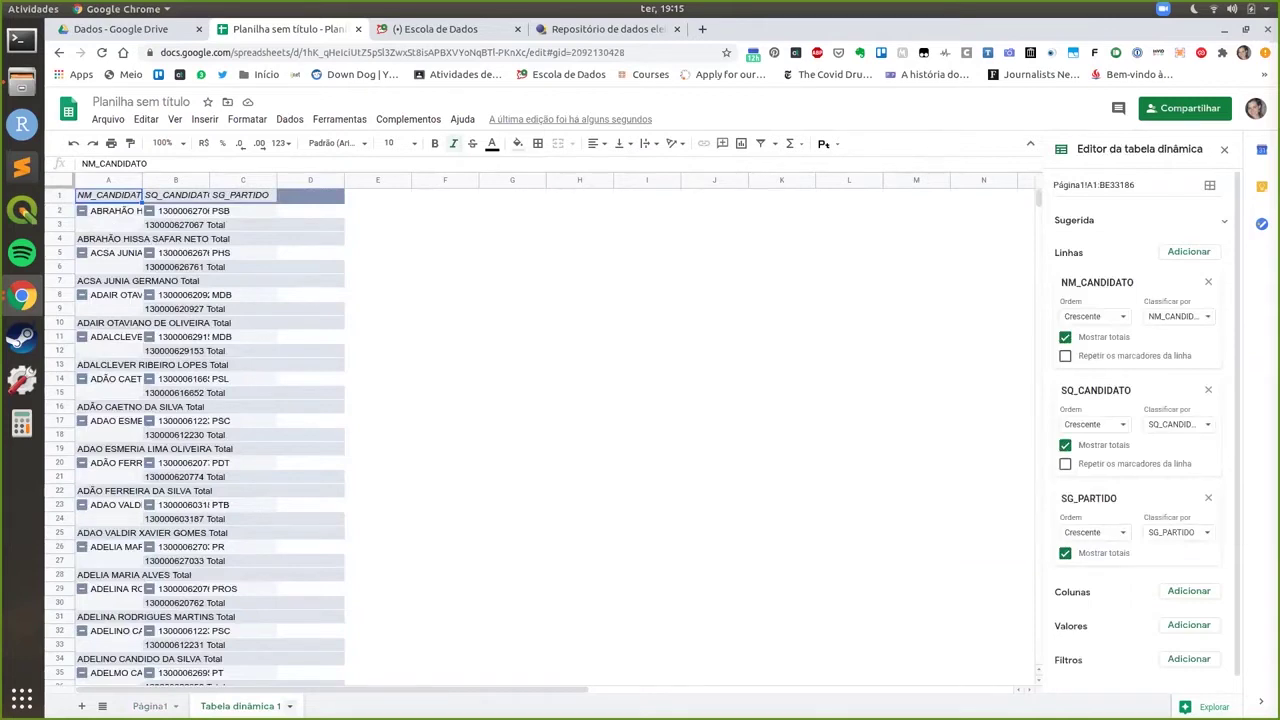
pyautogui.click(240, 706)
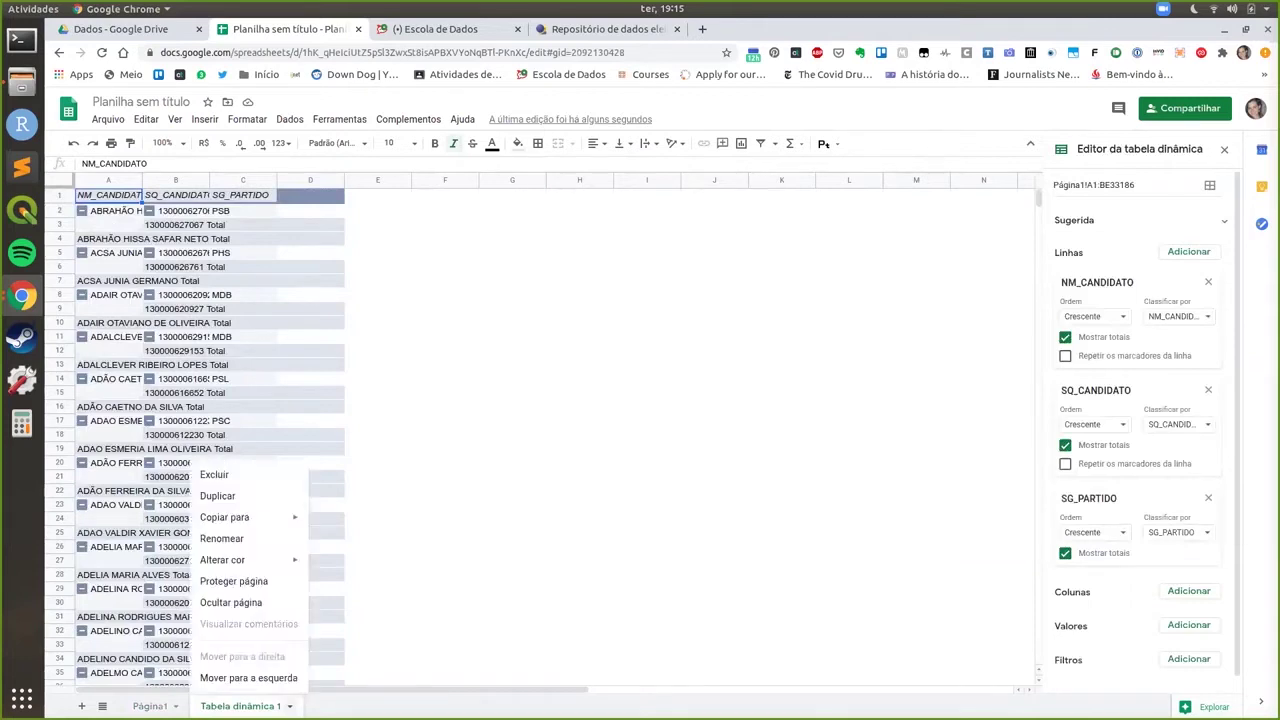
pyautogui.click(238, 484)
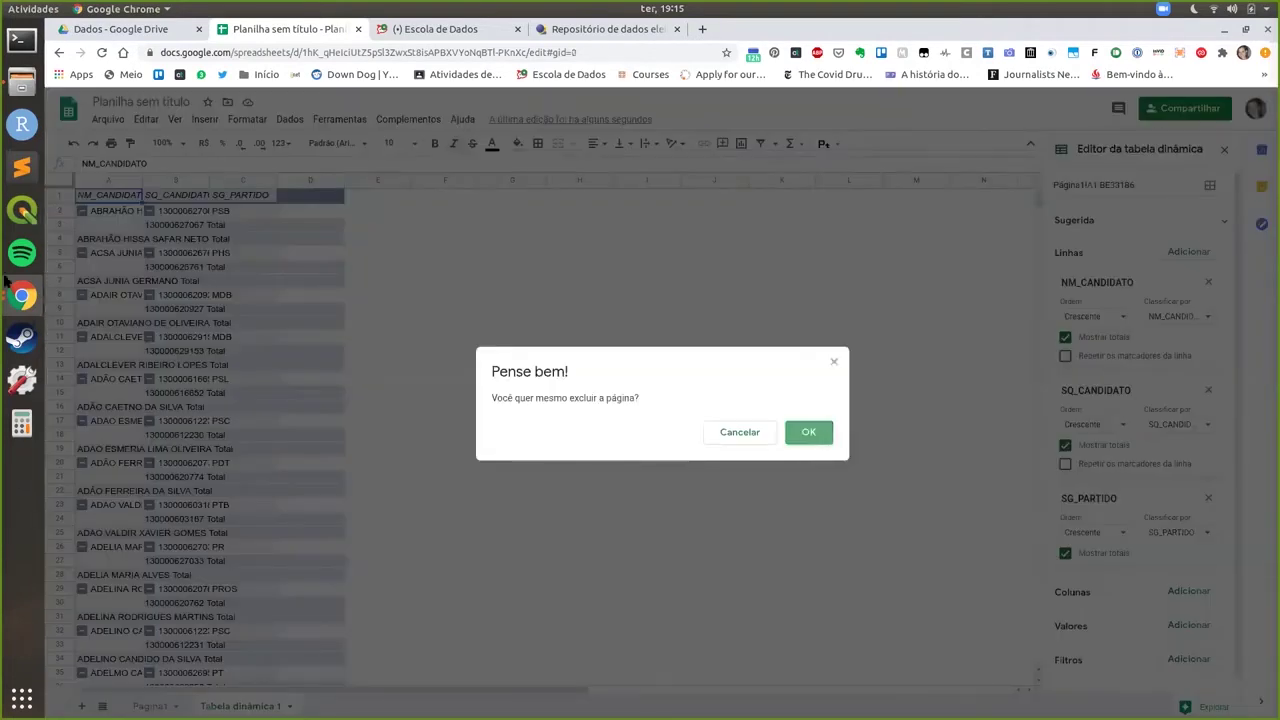
pyautogui.press('Return')
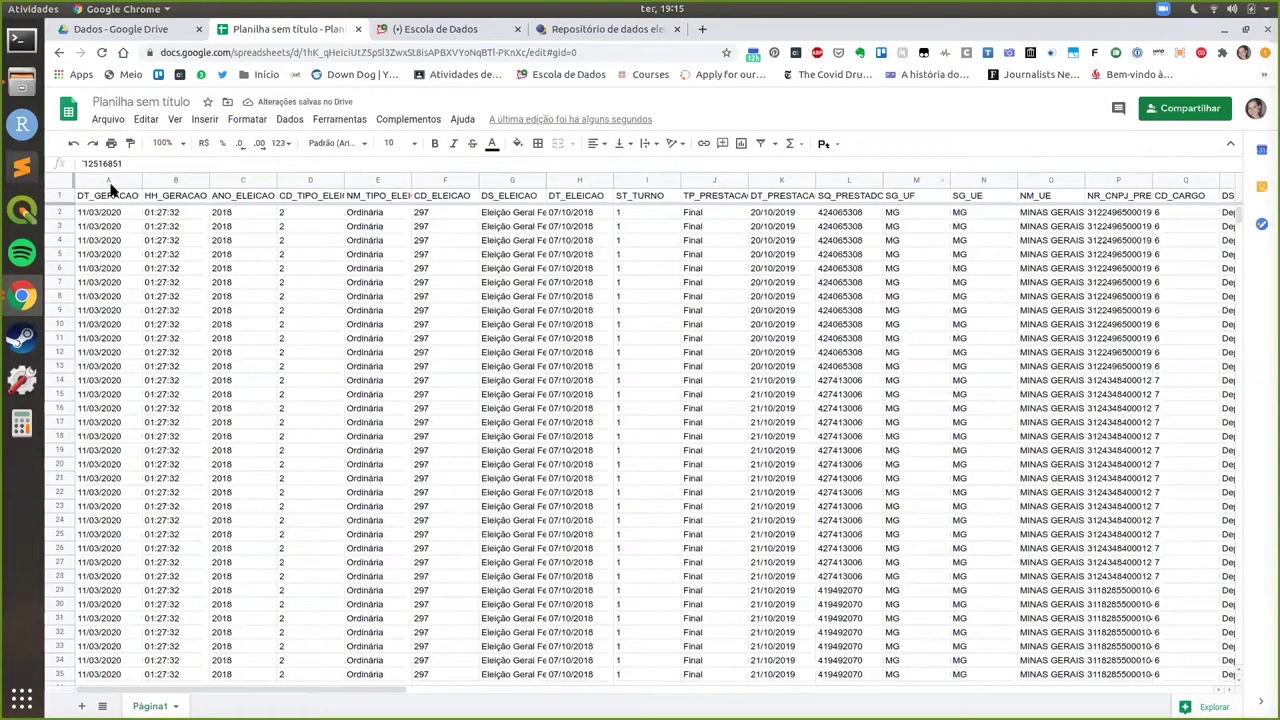
# Create a filter on the whole header row, choosing to wait if the page stops responding
pyautogui.click(62, 197)
pyautogui.click(762, 146)
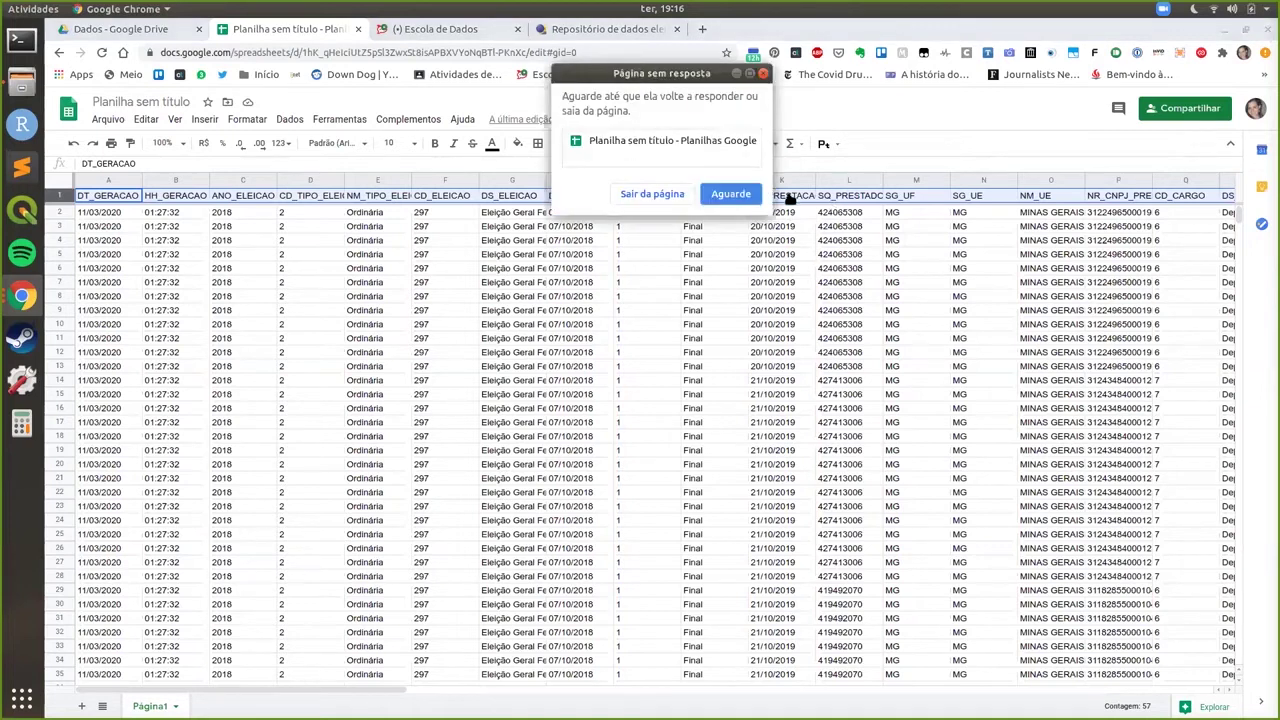
pyautogui.click(729, 195)
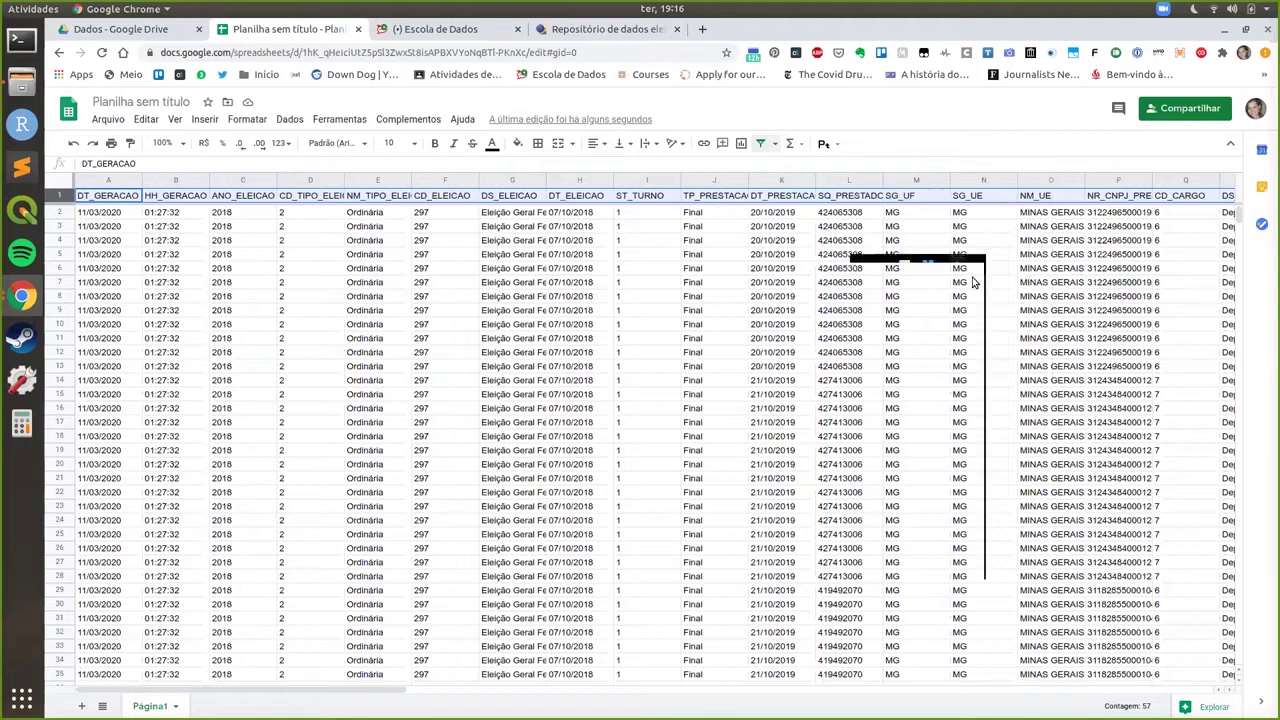
# Try to toggle the header row's filter again, keeping the spreadsheet open and waiting if it stops responding
pyautogui.click(760, 146)
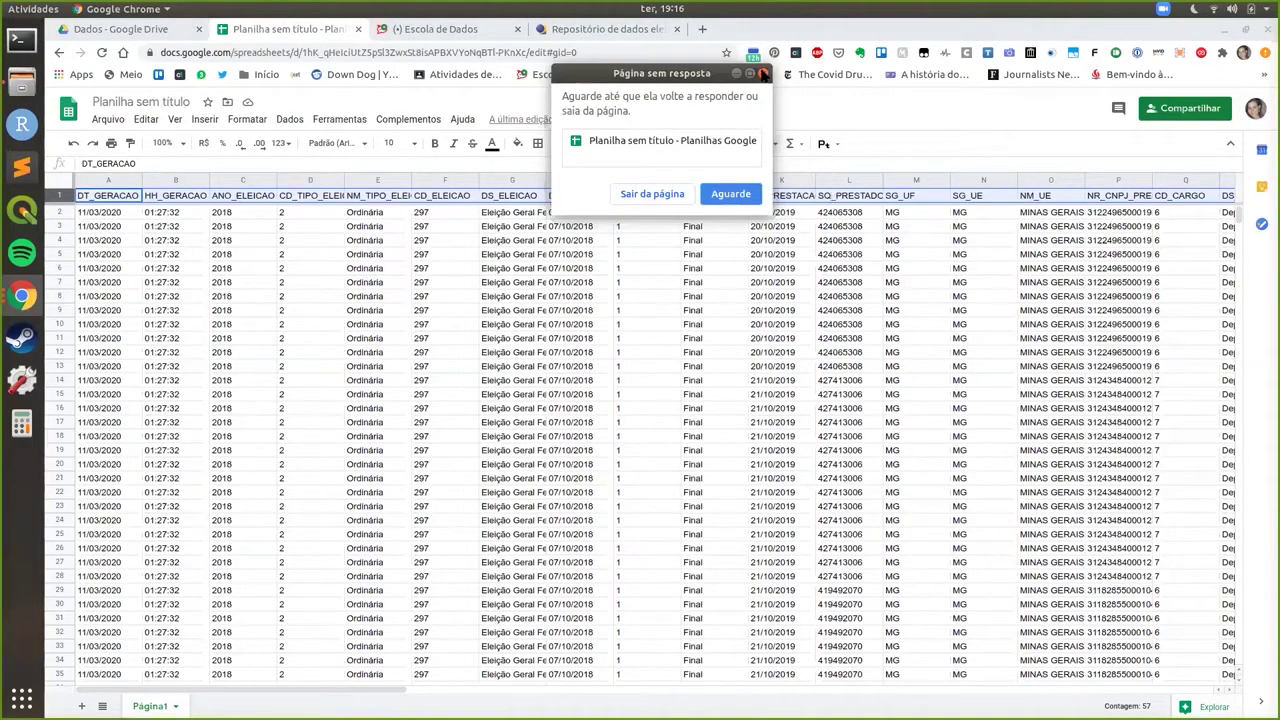
pyautogui.click(763, 73)
pyautogui.click(140, 29)
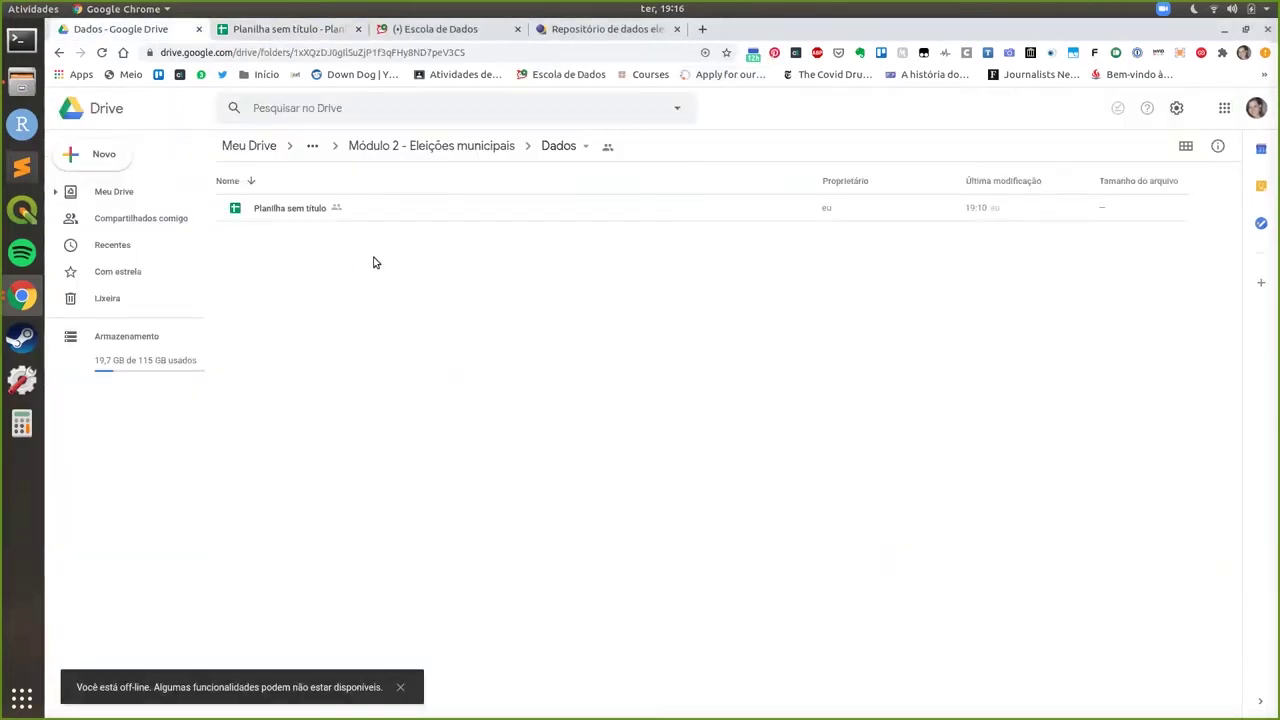
pyautogui.click(303, 33)
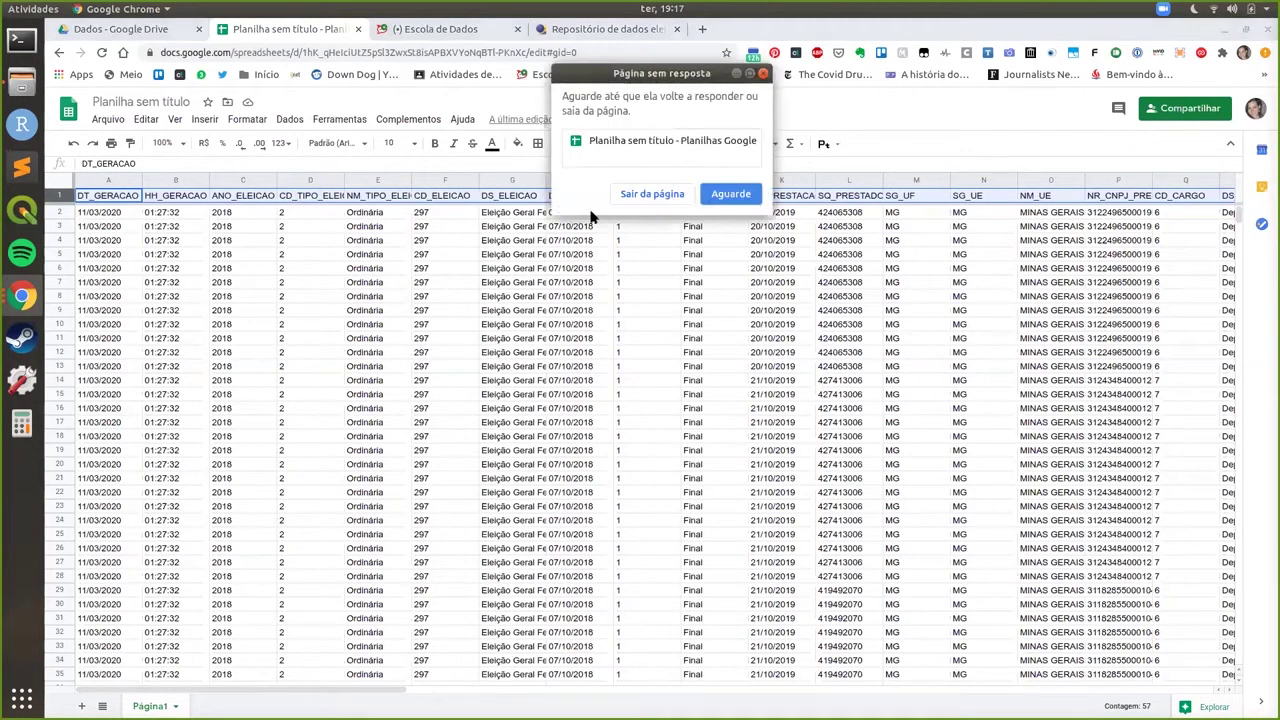
pyautogui.click(718, 196)
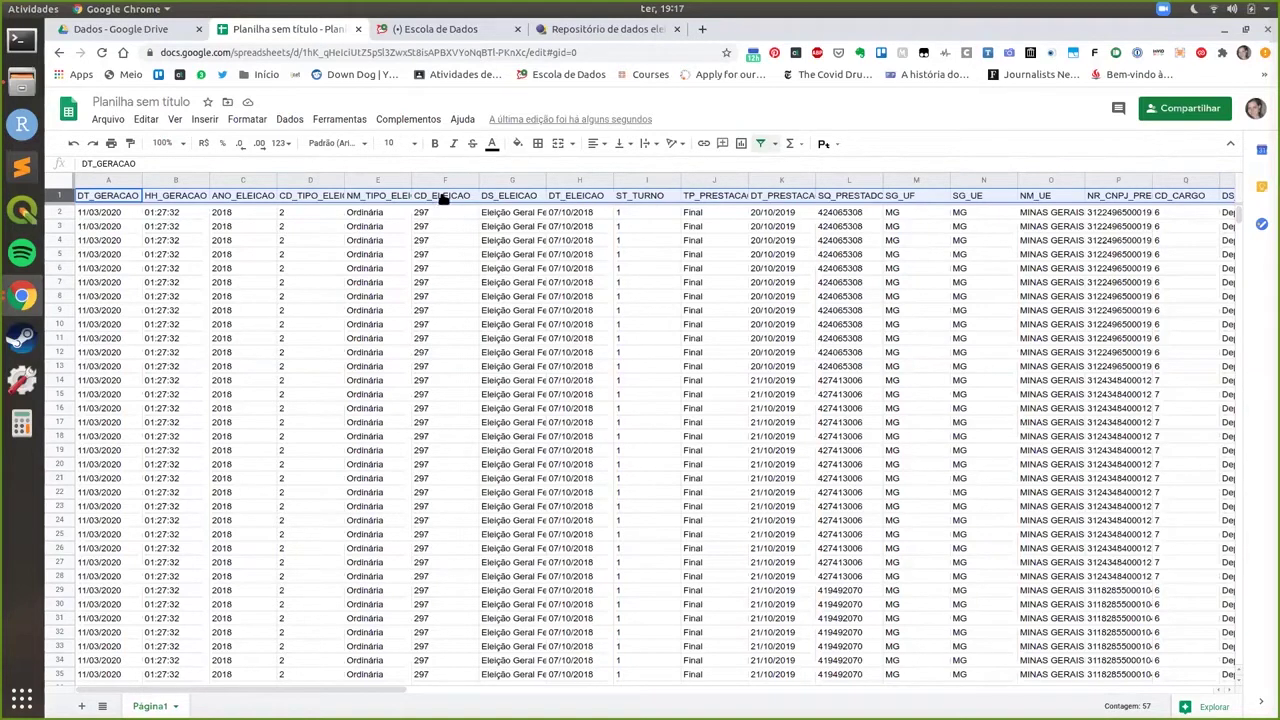
# Switch to Google Drive and create a new Google Sheets spreadsheet in the shared Dados folder, accepting the folder's sharing permissions
pyautogui.click(128, 28)
pyautogui.rightClick(246, 253)
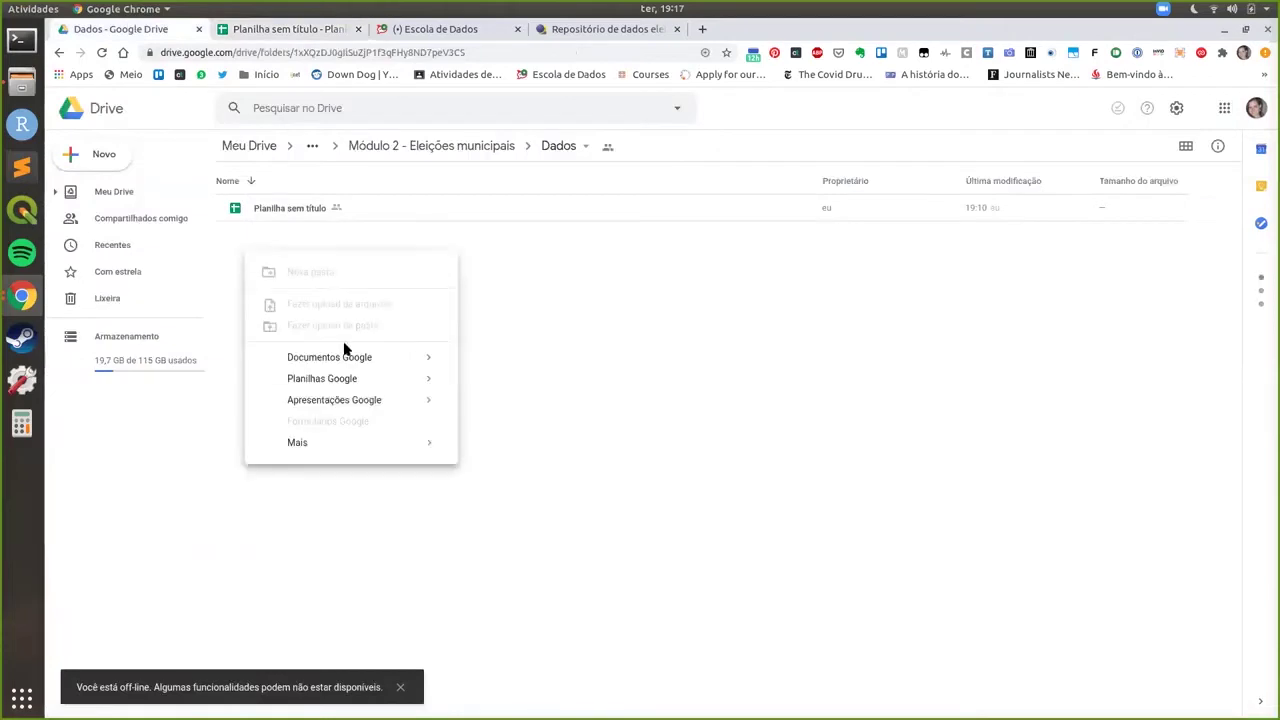
pyautogui.moveTo(432, 386)
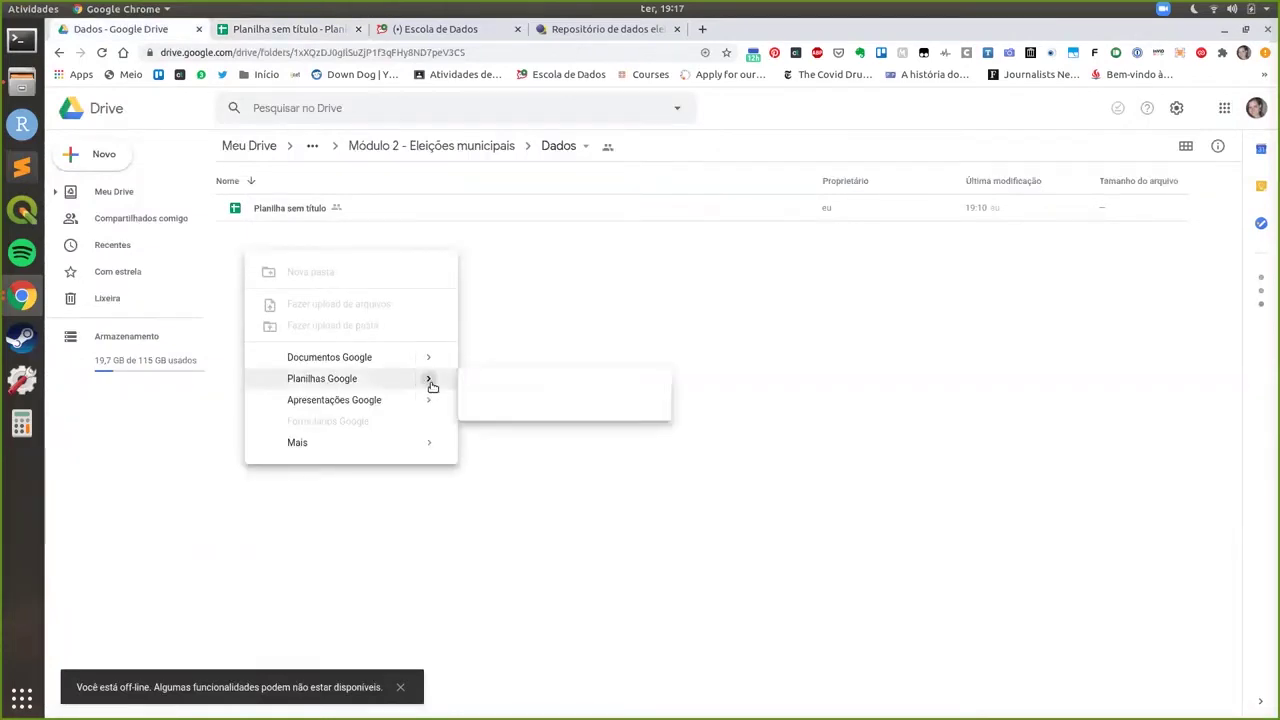
pyautogui.click(586, 389)
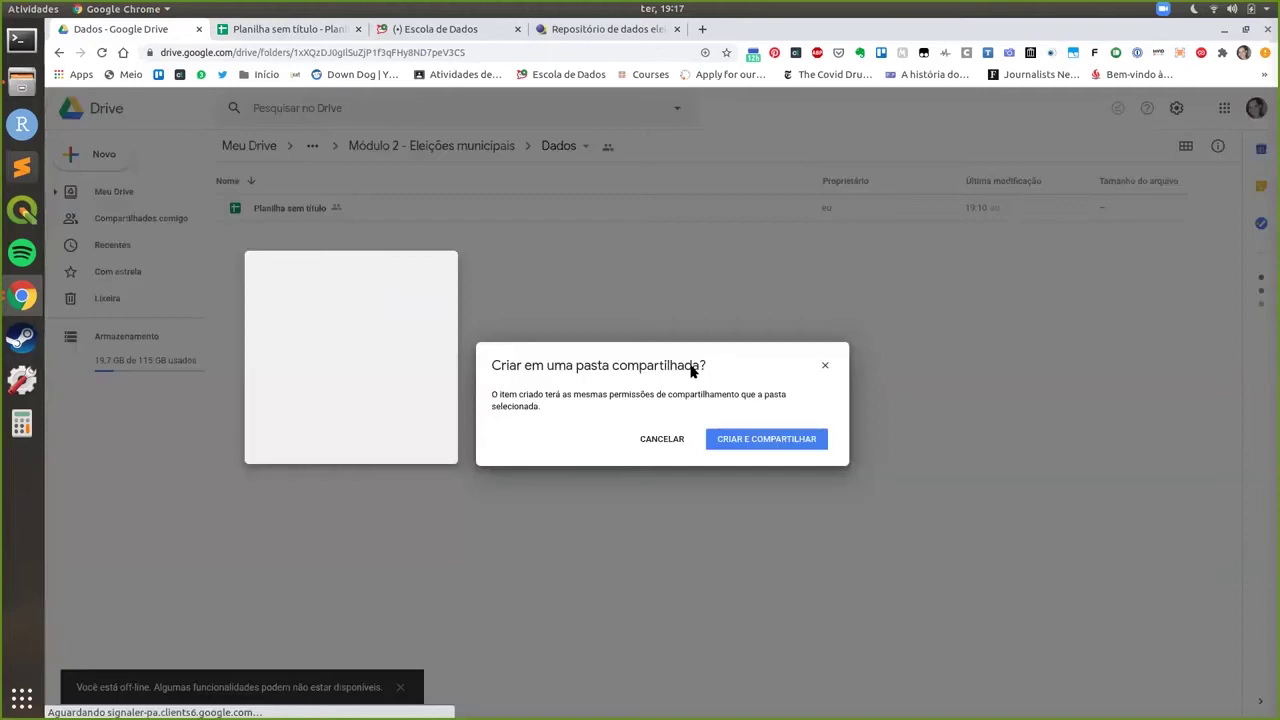
pyautogui.click(733, 441)
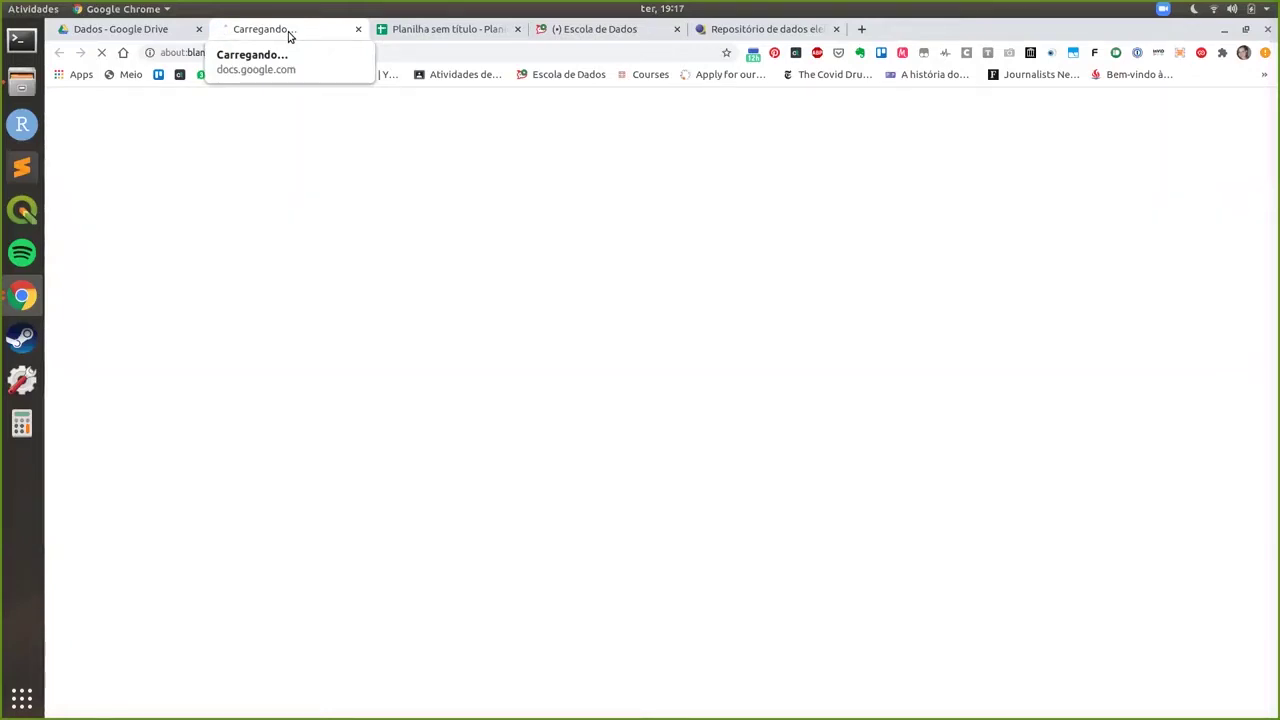
# Stay on the new spreadsheet's page and choose to wait for the unresponsive pages while it loads
pyautogui.click(400, 34)
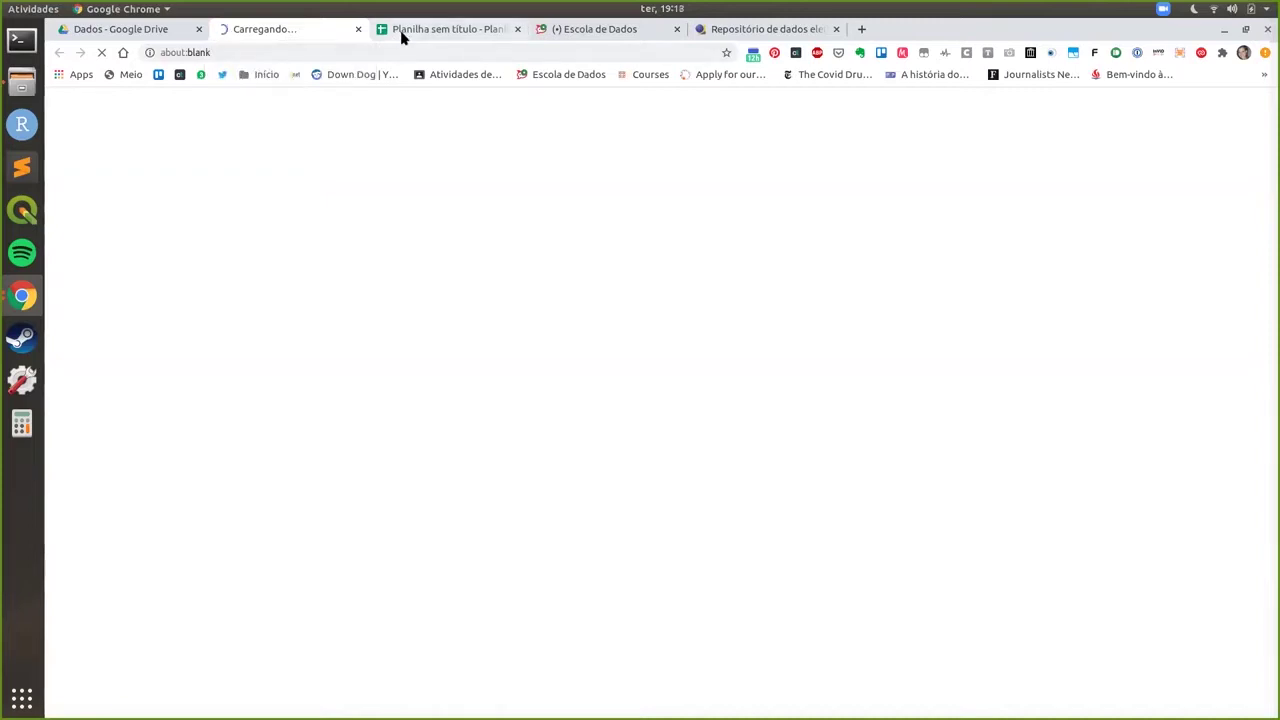
pyautogui.click(293, 29)
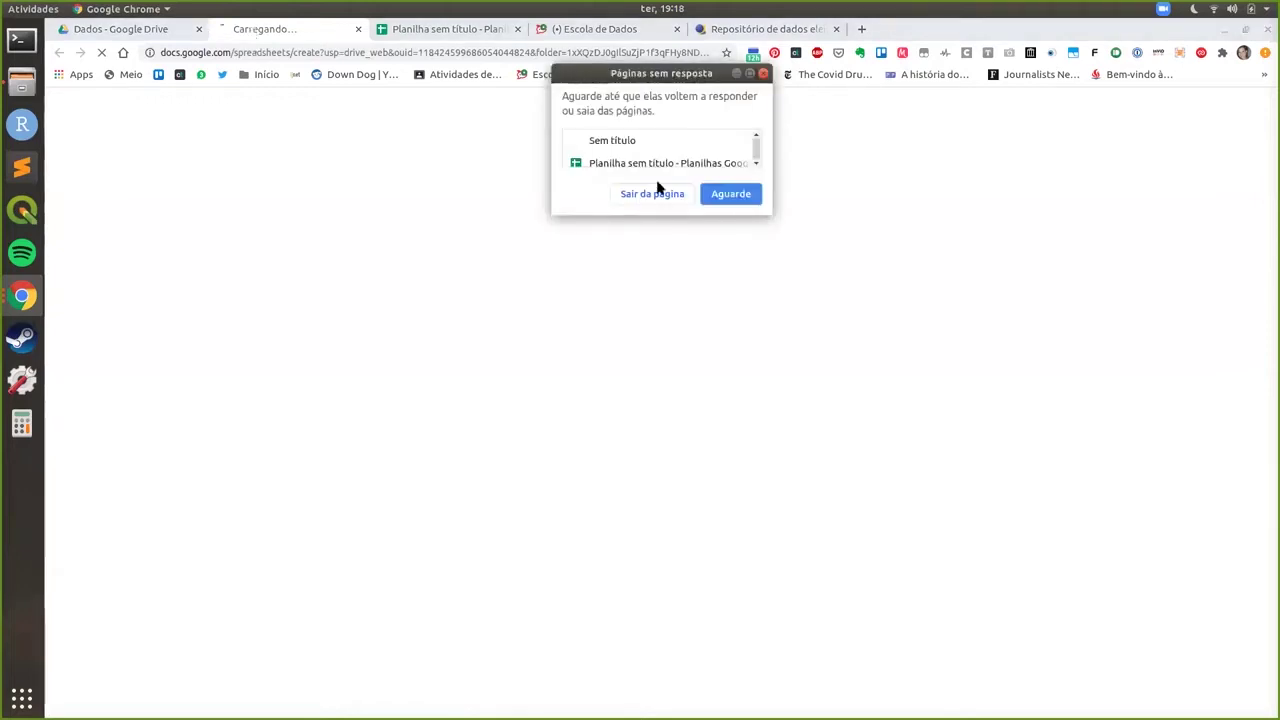
pyautogui.click(724, 200)
pyautogui.click(750, 197)
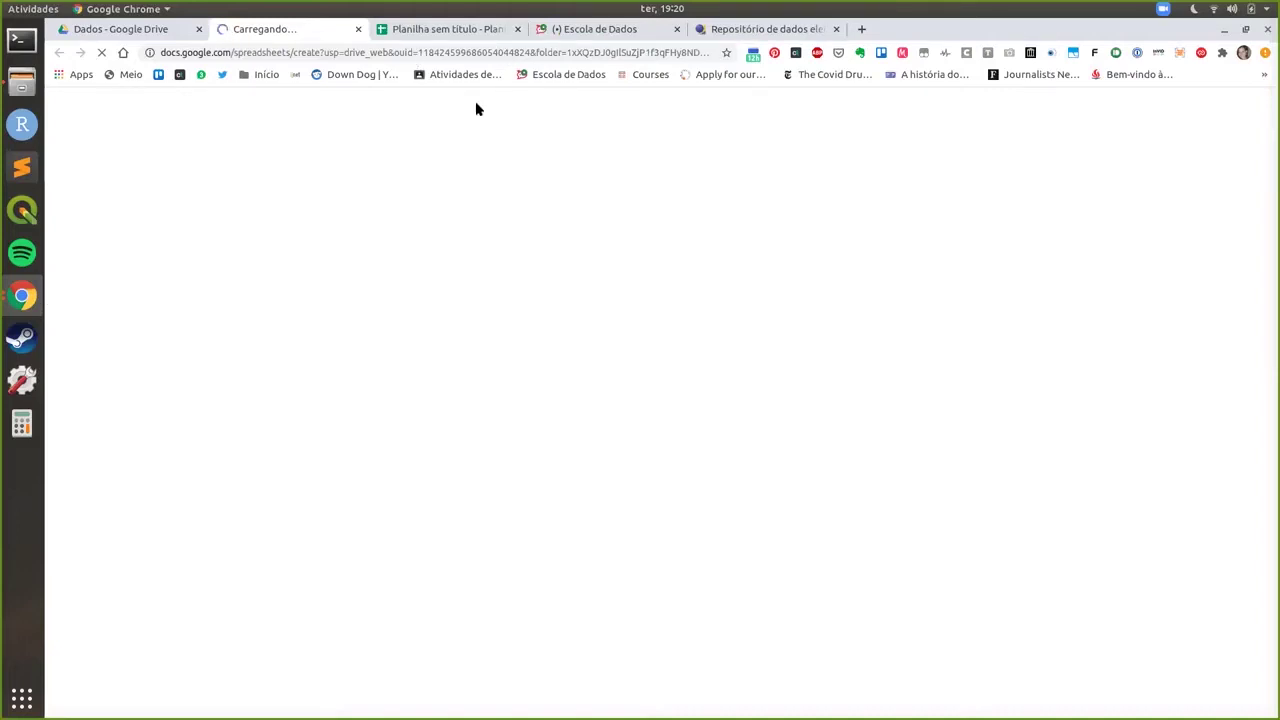
# Exit the unresponsive pages instead of waiting and close the stalled new spreadsheet
pyautogui.click(451, 35)
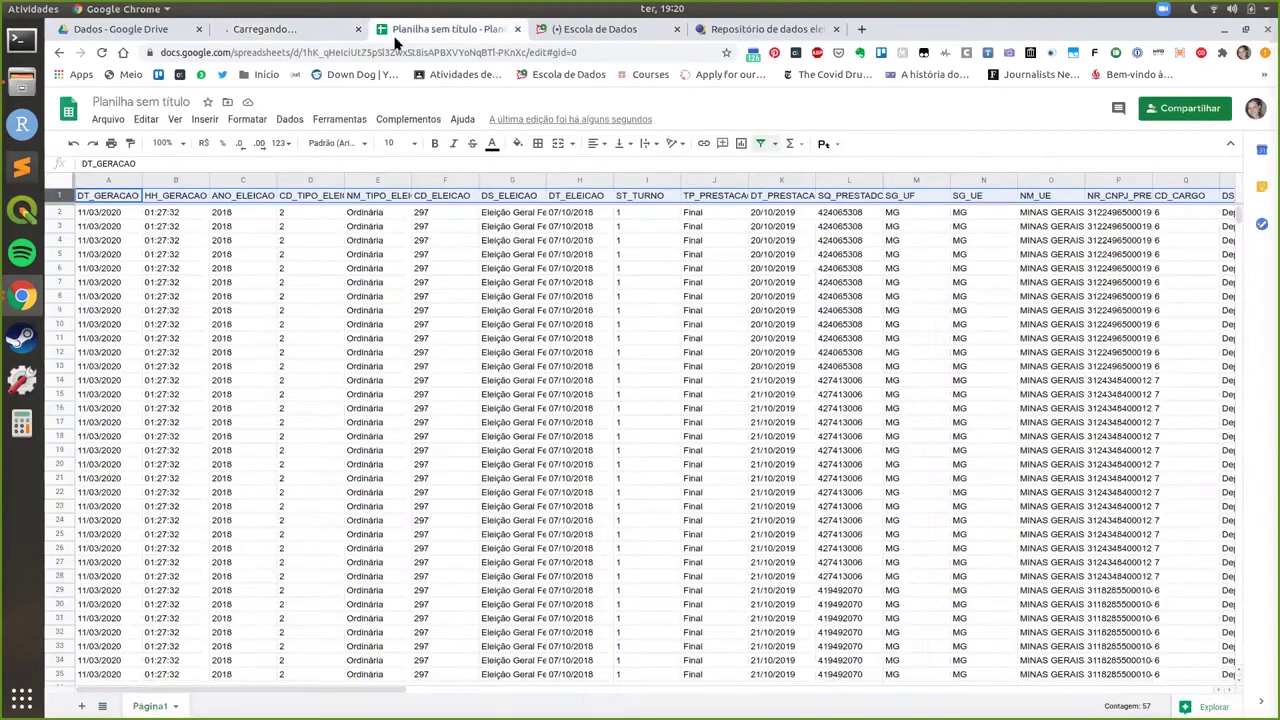
pyautogui.click(278, 30)
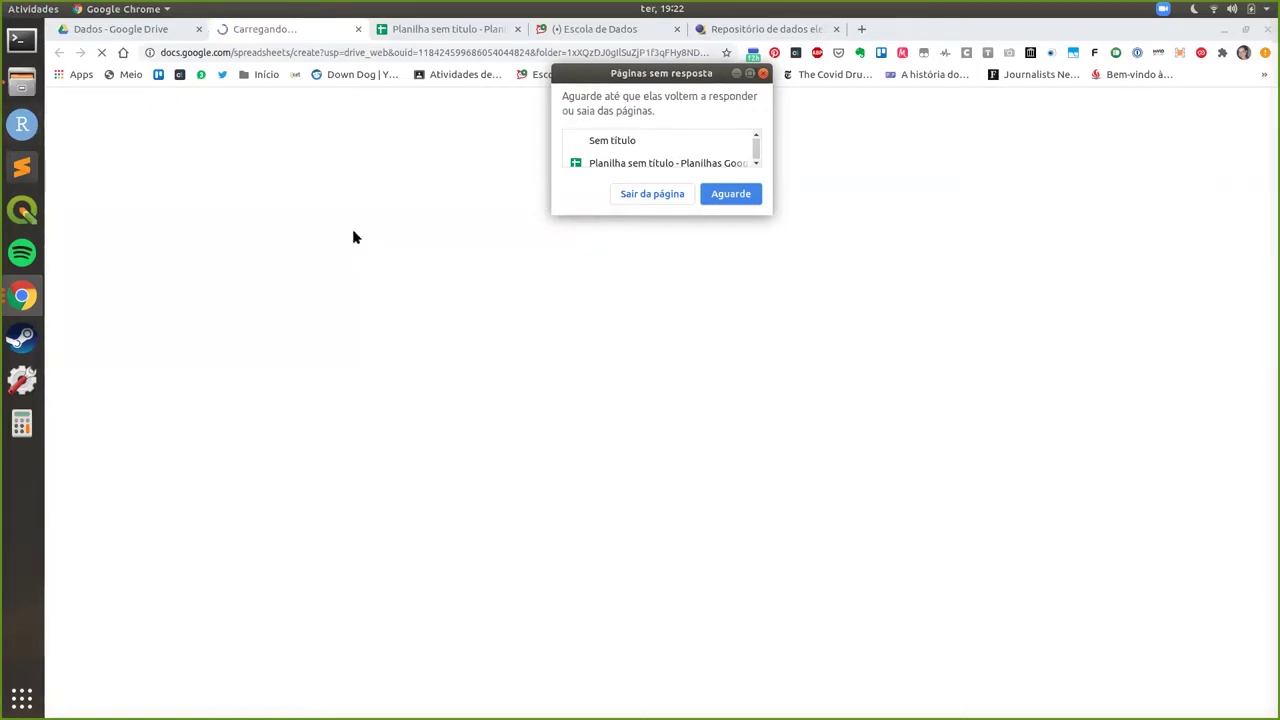
pyautogui.click(632, 194)
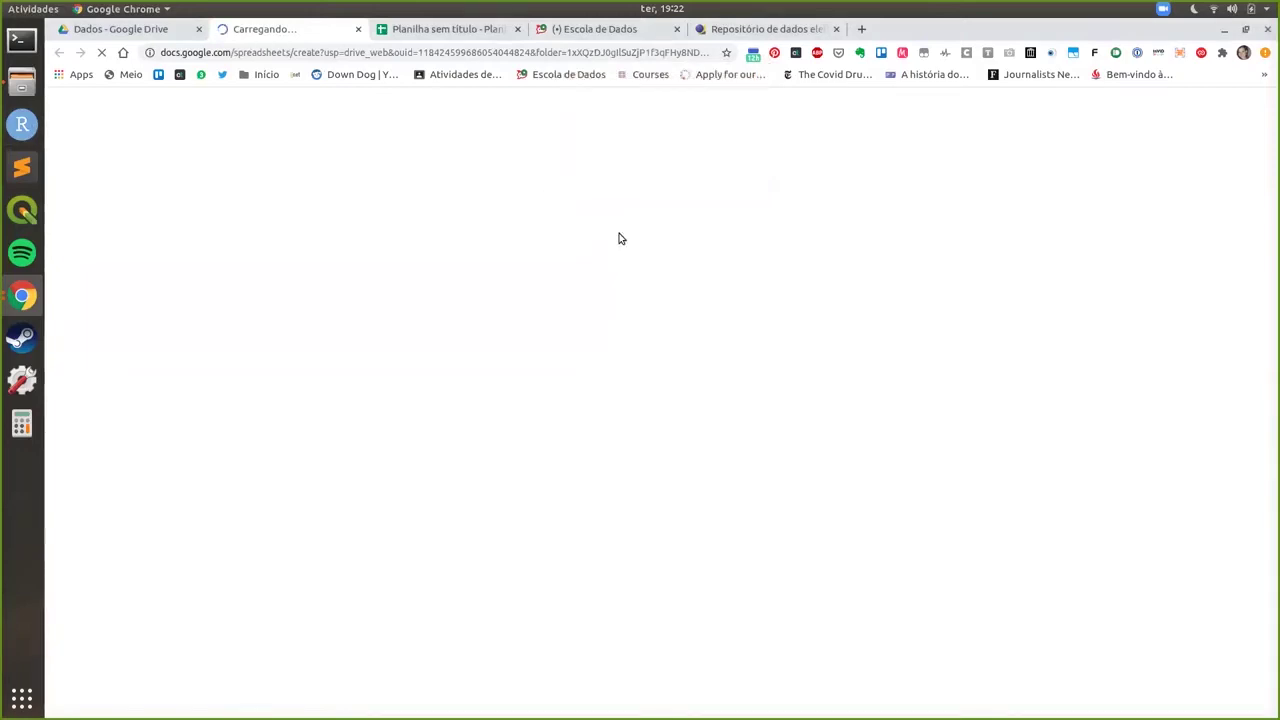
pyautogui.click(358, 29)
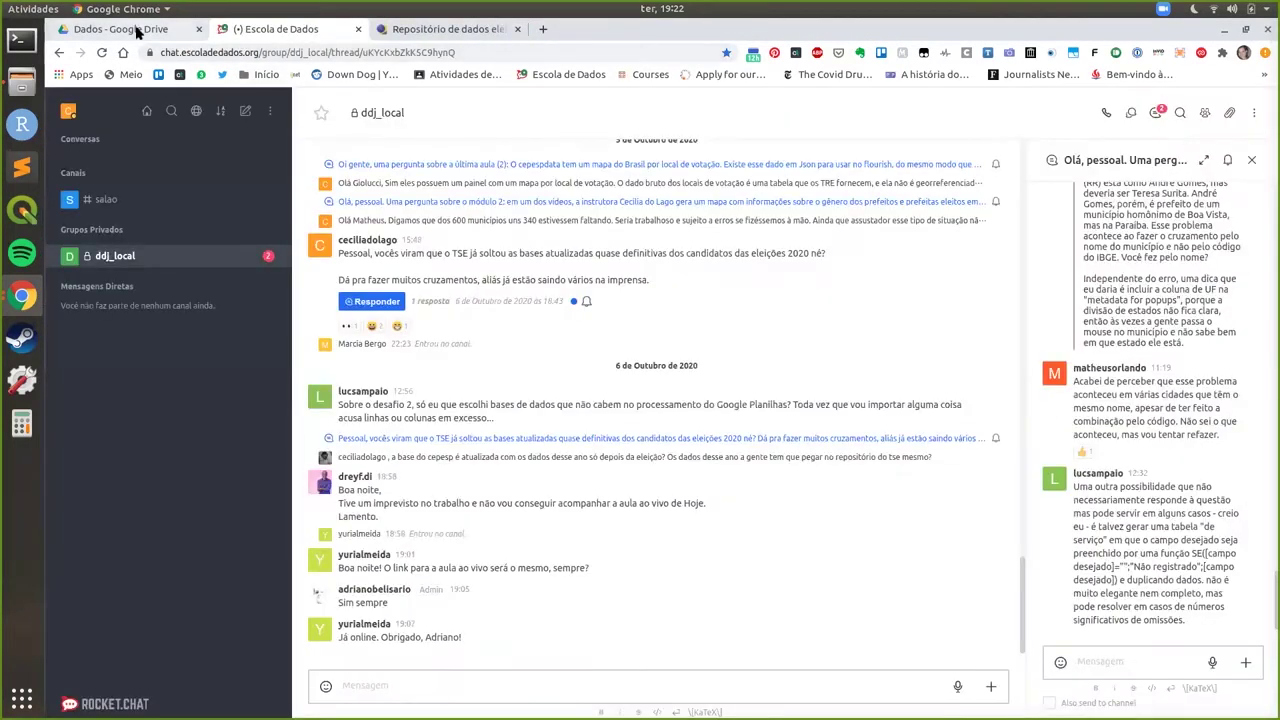
# Create another blank Google Sheets spreadsheet in the shared Dados folder, accepting the folder's sharing permissions
pyautogui.click(154, 32)
pyautogui.rightClick(278, 245)
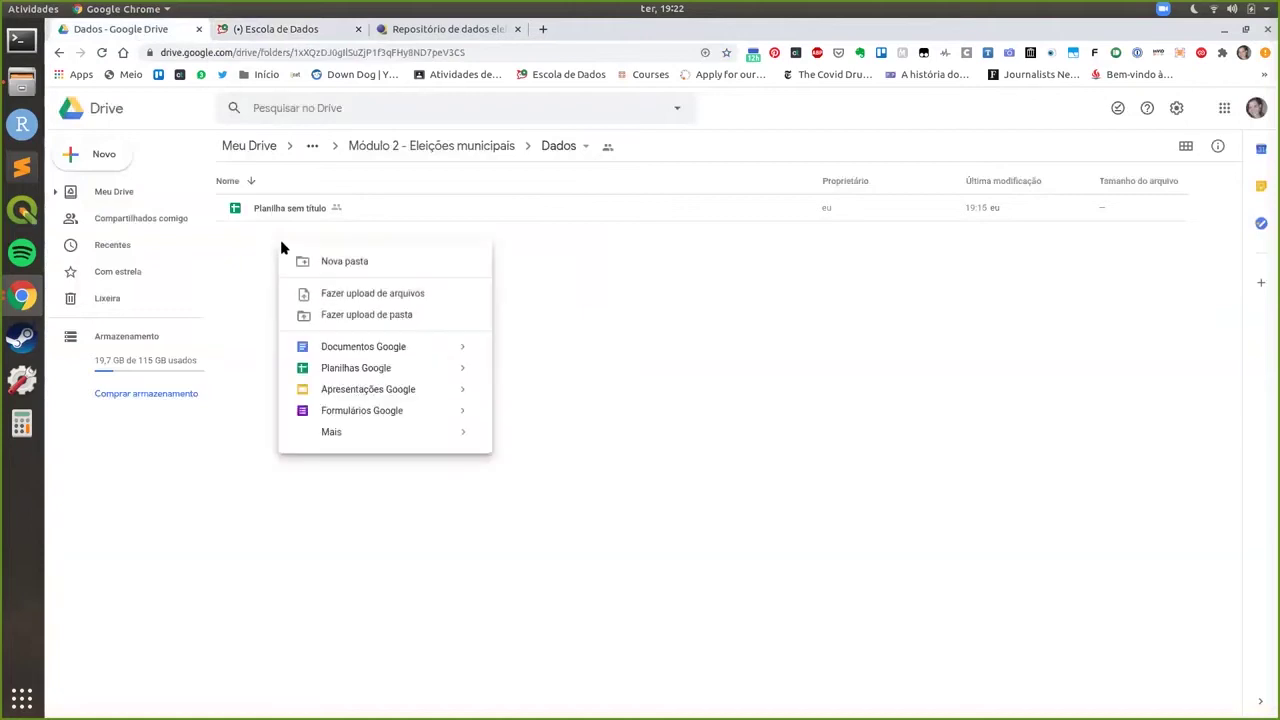
pyautogui.click(352, 368)
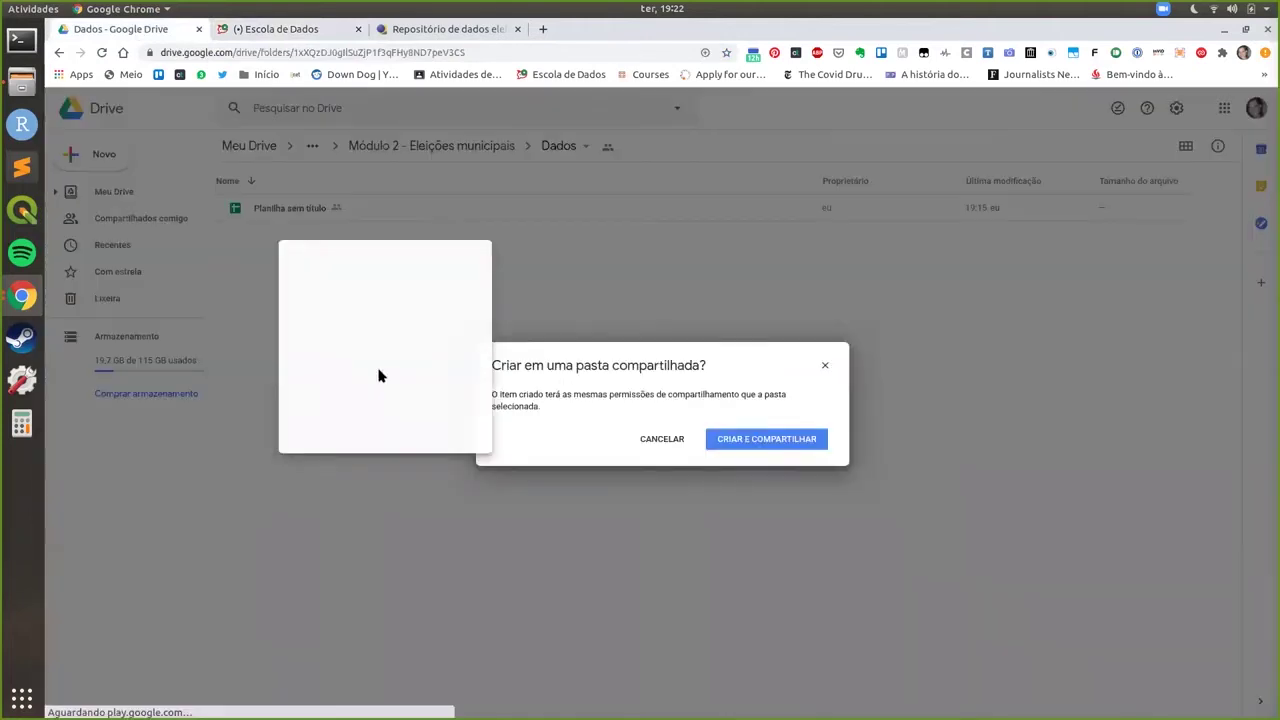
pyautogui.click(751, 440)
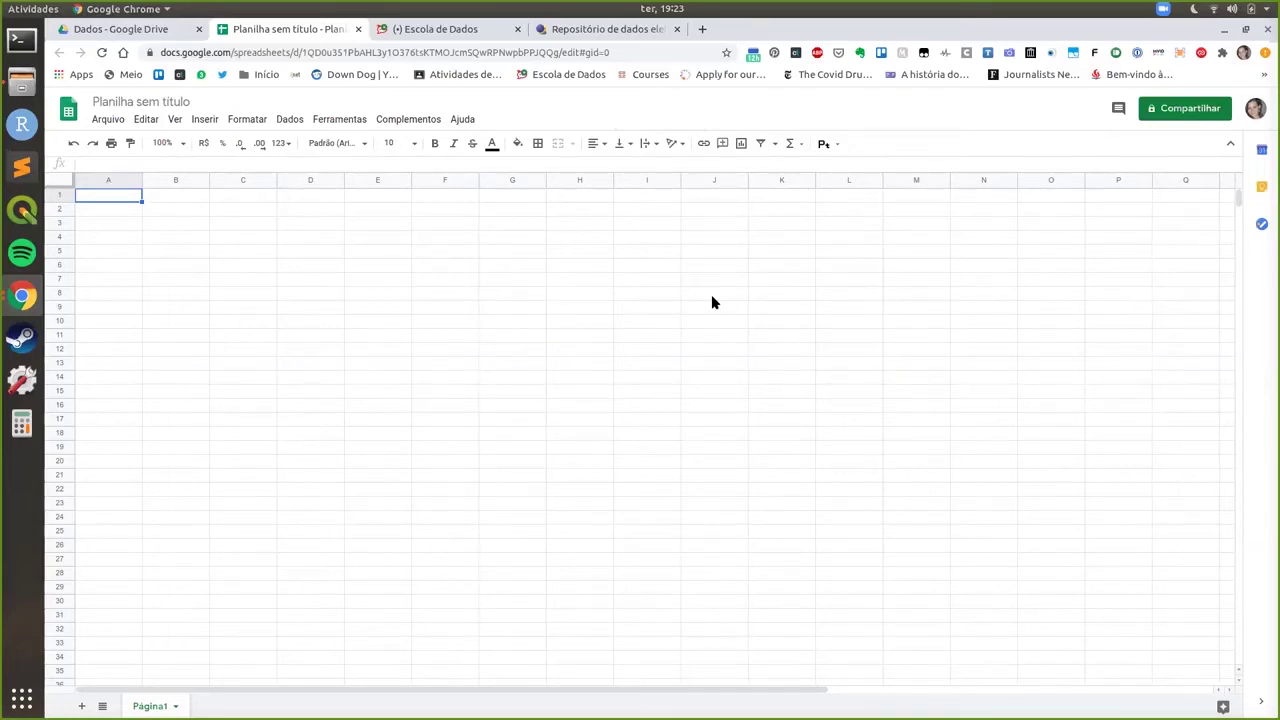
# Upload receitas_candidatos_2018_RR.csv from the prestacao_de_contas_eleitorais_candidatos_2018 folder for import into the blank spreadsheet
pyautogui.click(104, 120)
pyautogui.click(149, 217)
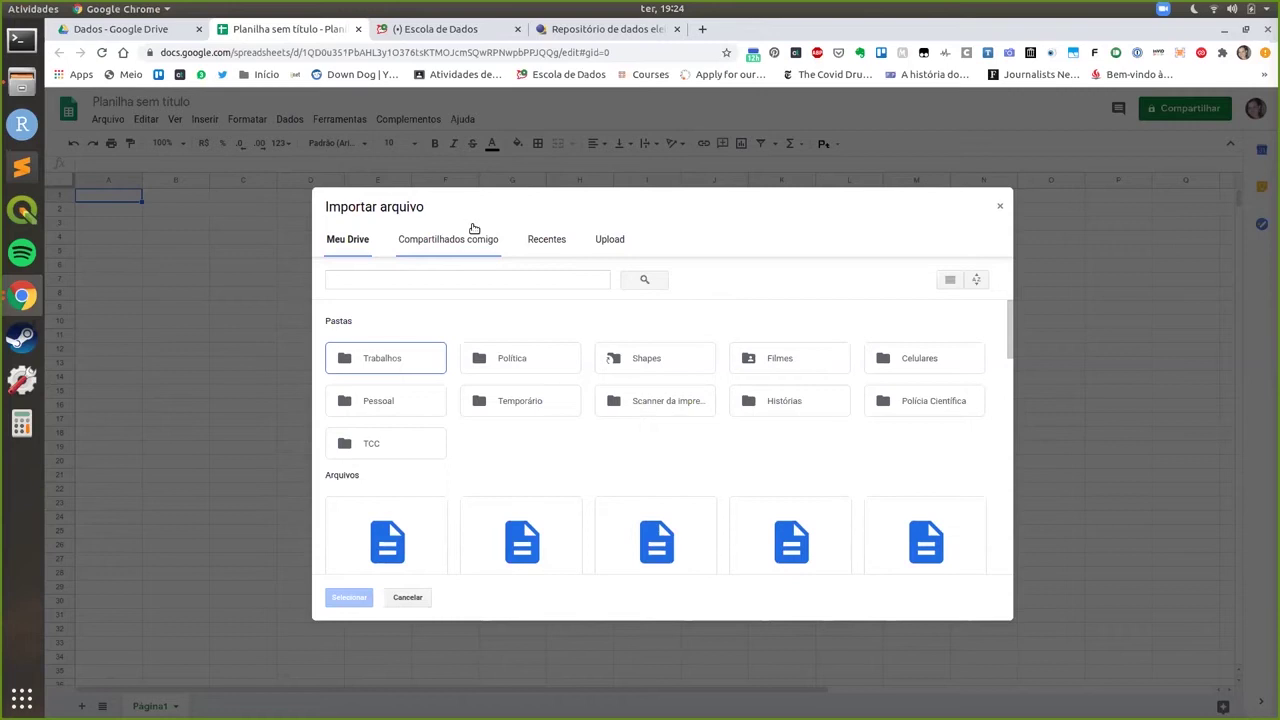
pyautogui.click(598, 240)
pyautogui.click(657, 435)
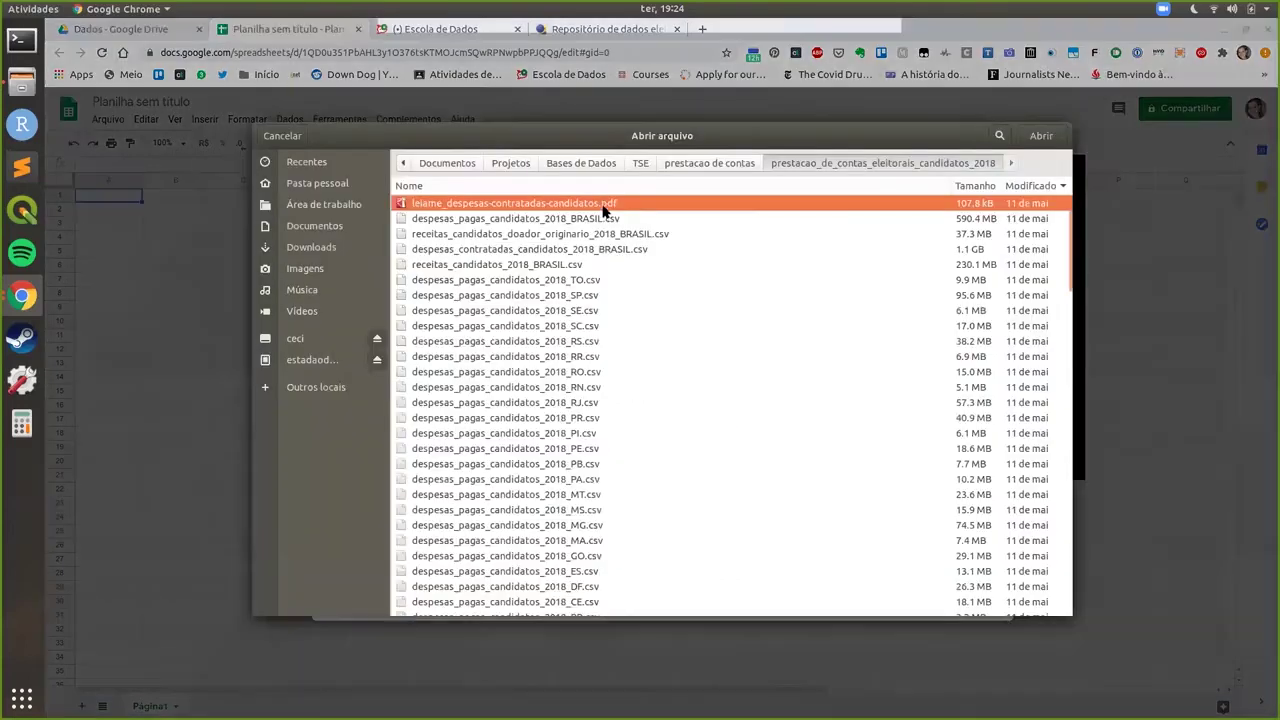
pyautogui.click(567, 312)
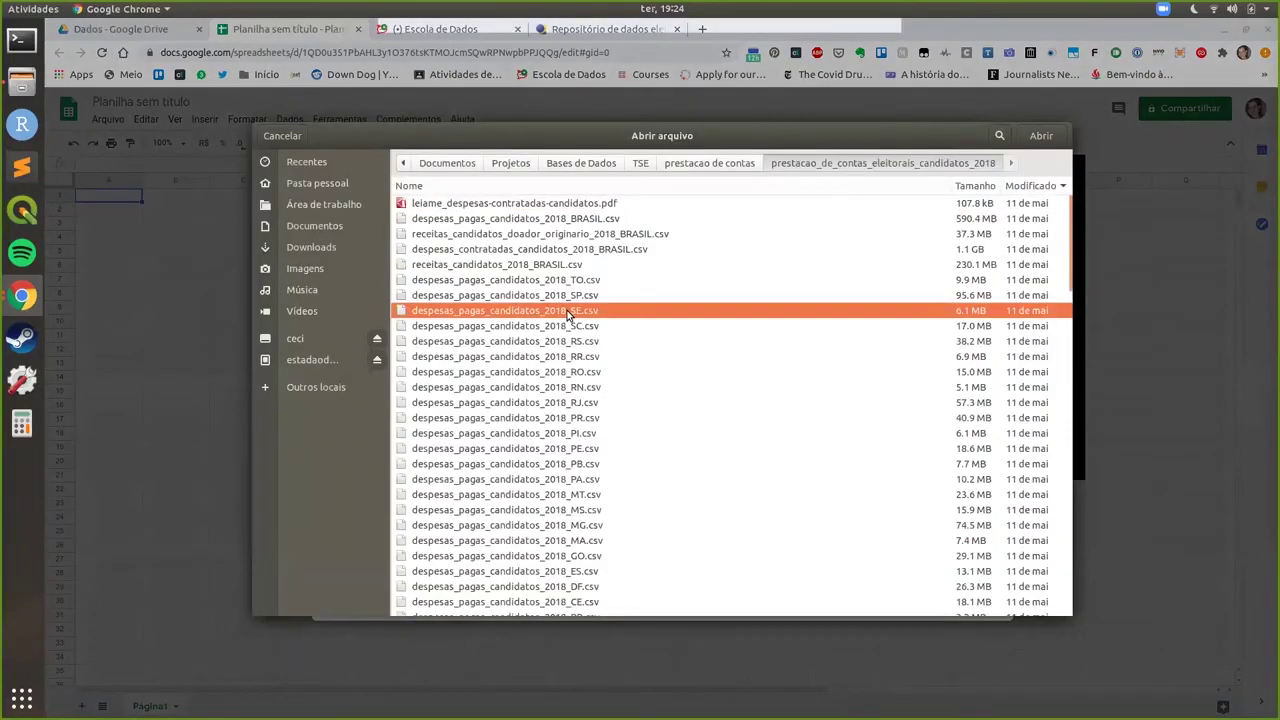
pyautogui.scroll(-2, 641, 300)
pyautogui.scroll(-8, 641, 300)
pyautogui.scroll(-11, 641, 298)
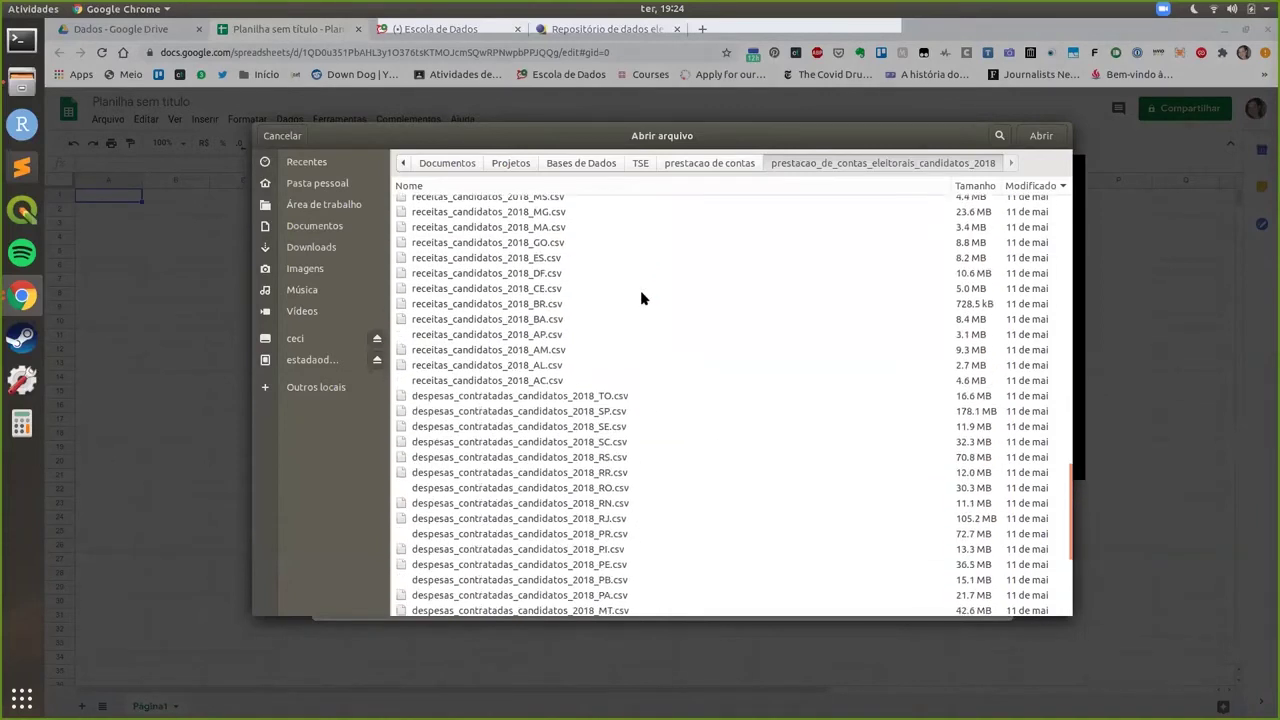
pyautogui.scroll(3, 640, 292)
pyautogui.scroll(2, 588, 361)
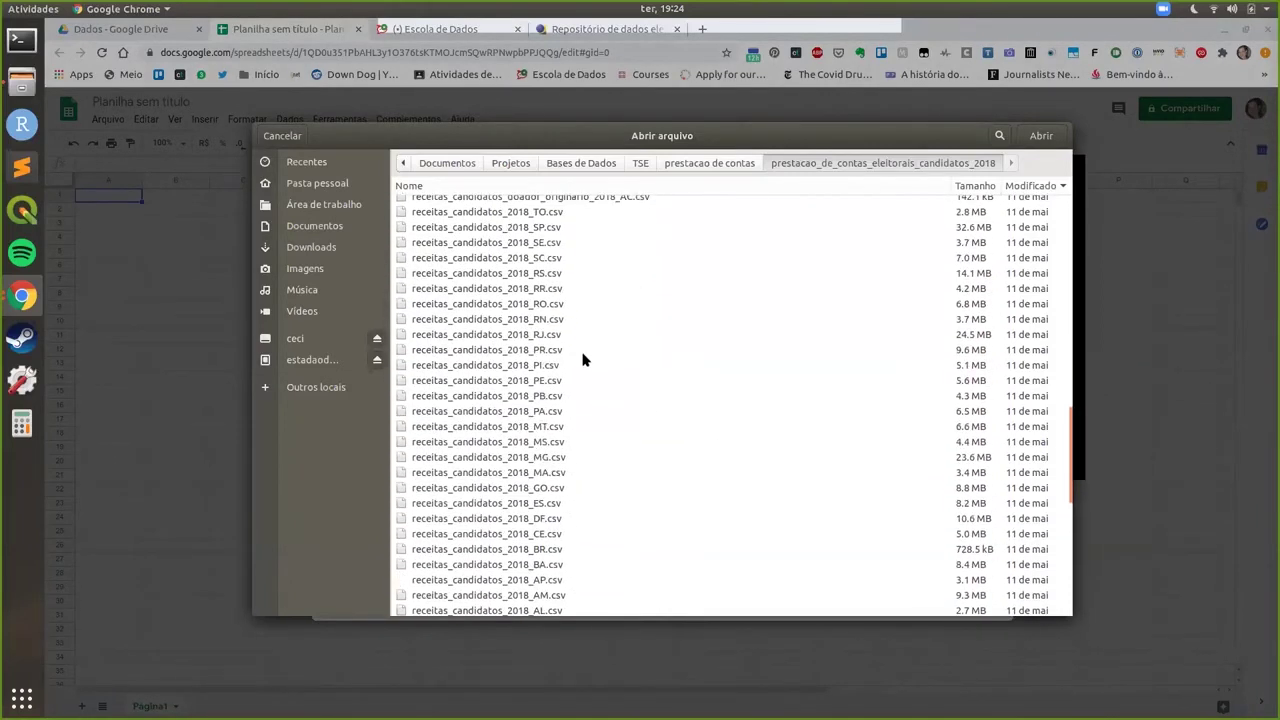
pyautogui.click(550, 288)
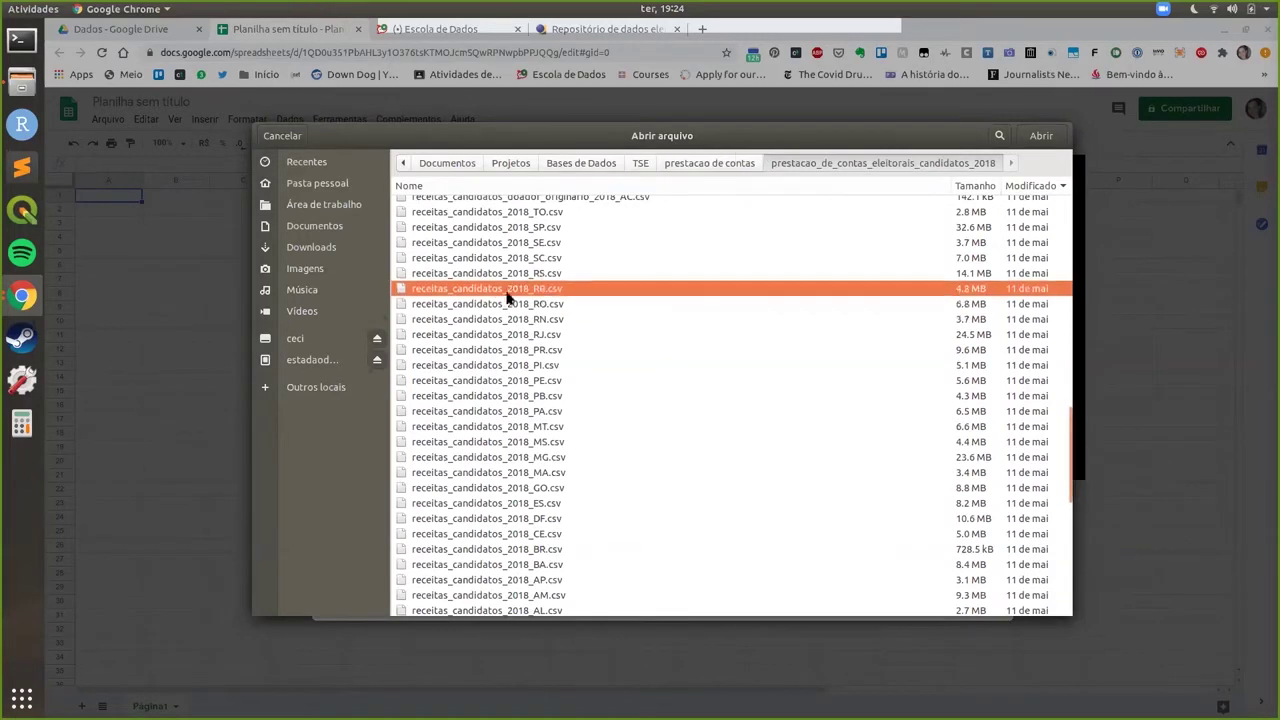
pyautogui.click(1030, 139)
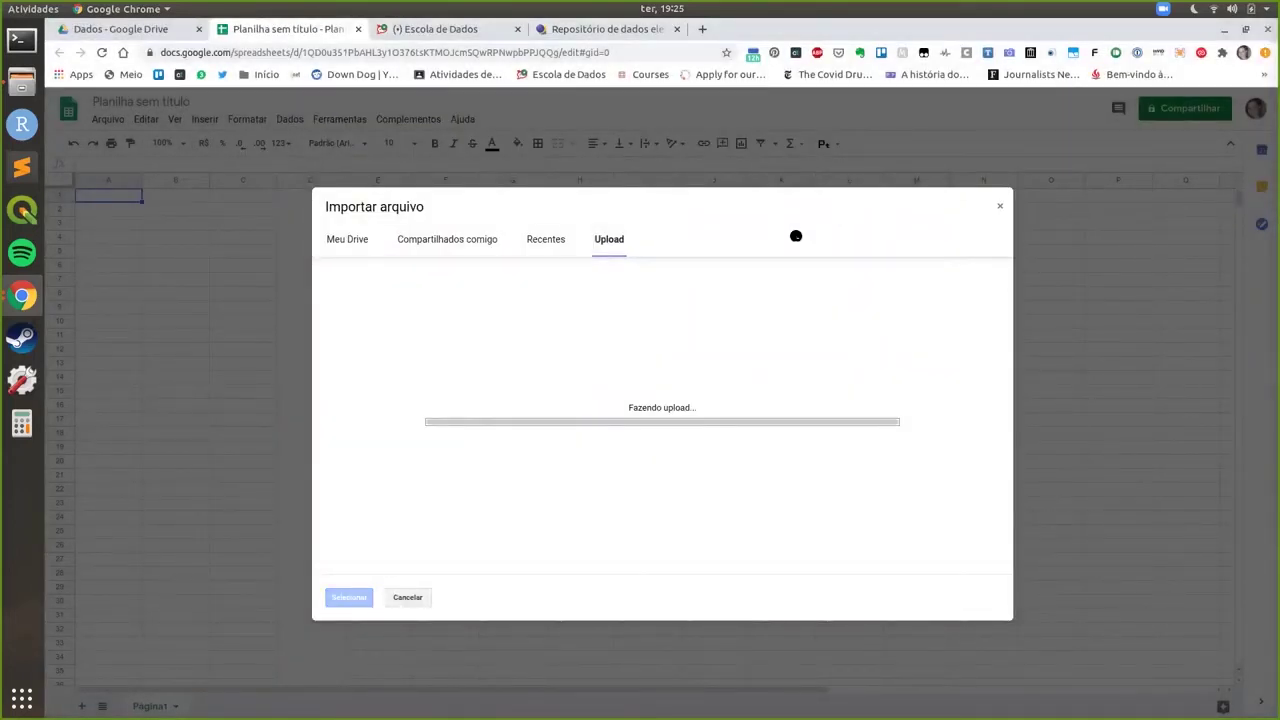
# Import the Roraima file with a custom ";" separator and without converting text to numbers, dates and formulas
pyautogui.click(632, 480)
pyautogui.click(652, 480)
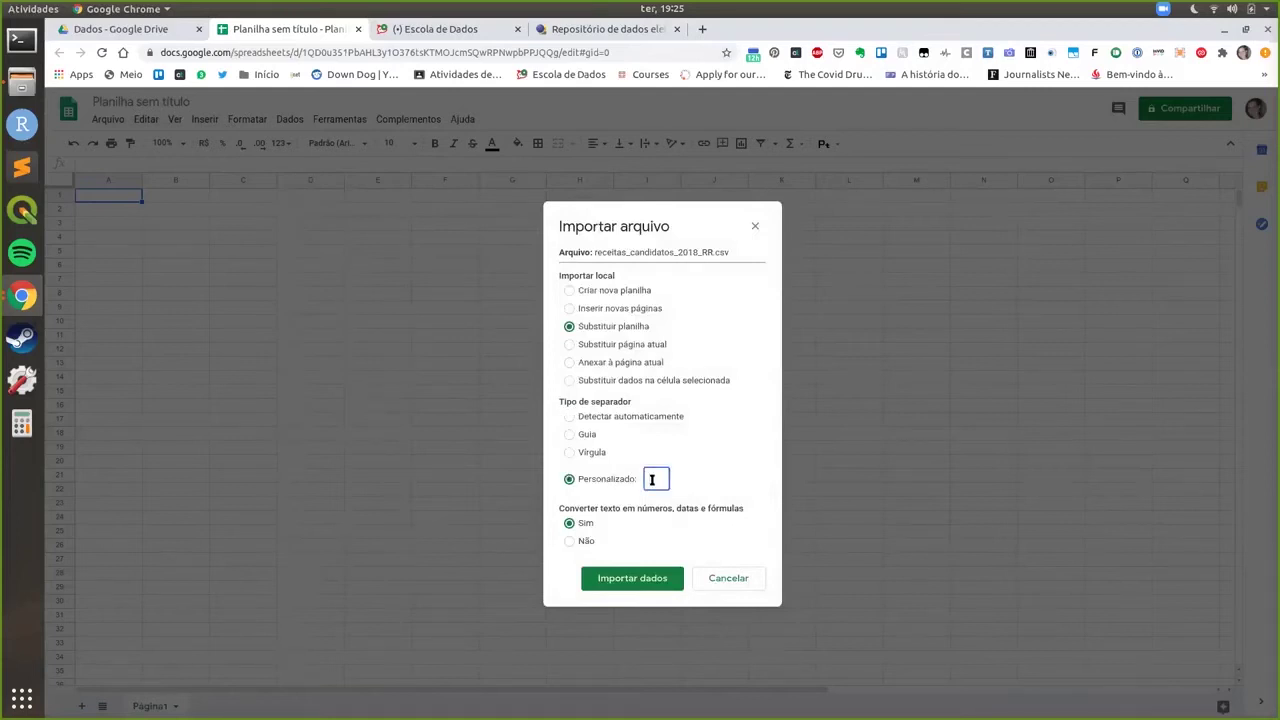
pyautogui.write(';')
pyautogui.click(583, 543)
pyautogui.click(641, 578)
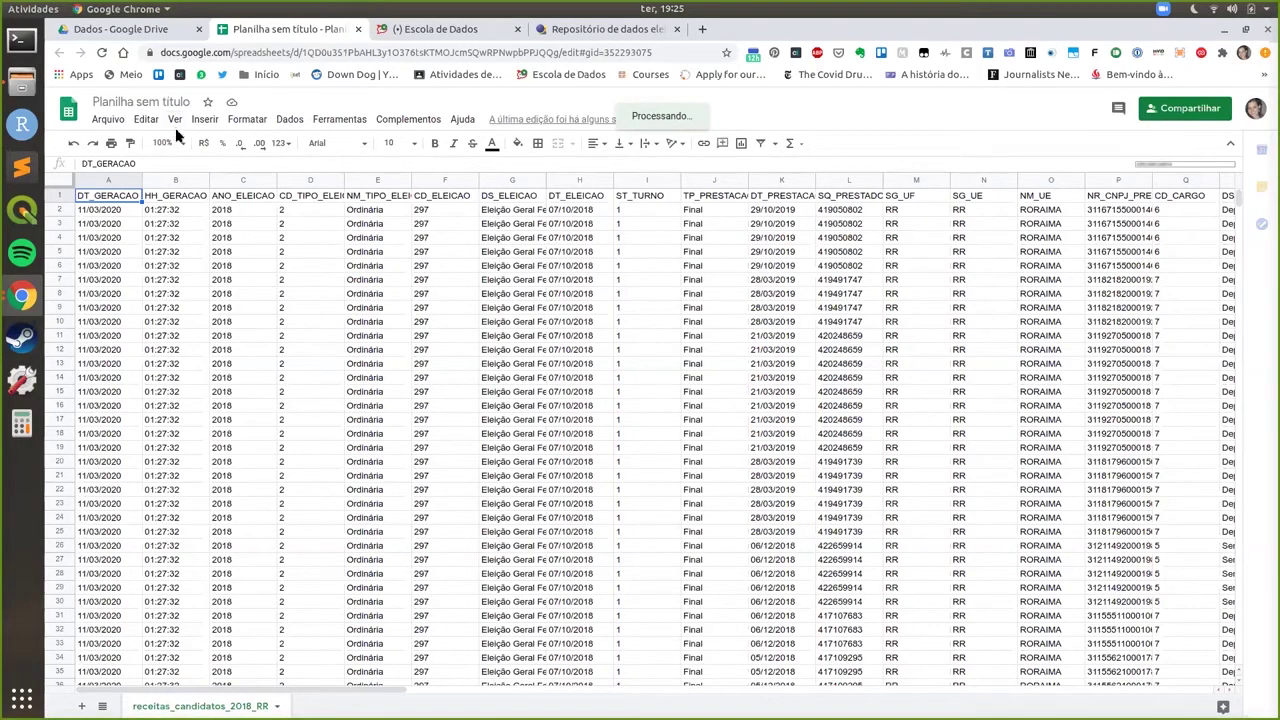
# Freeze the sheet's header row, up to row 1
pyautogui.click(176, 121)
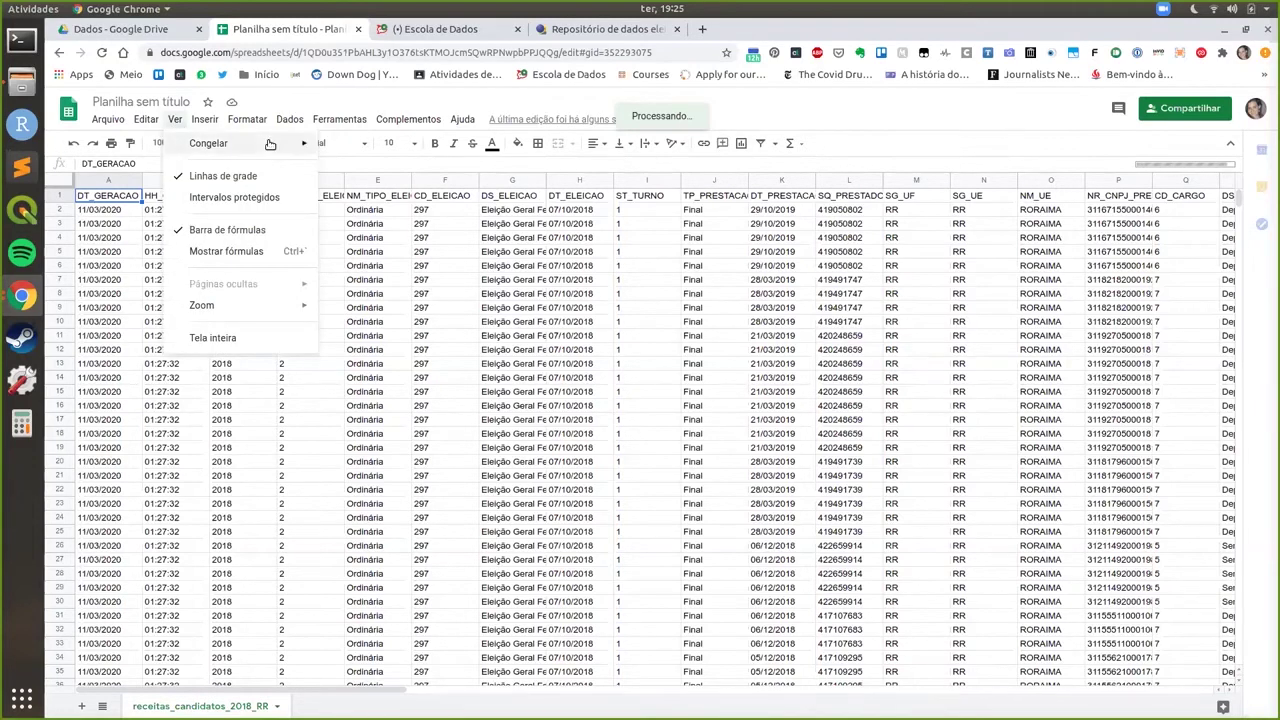
pyautogui.moveTo(269, 144)
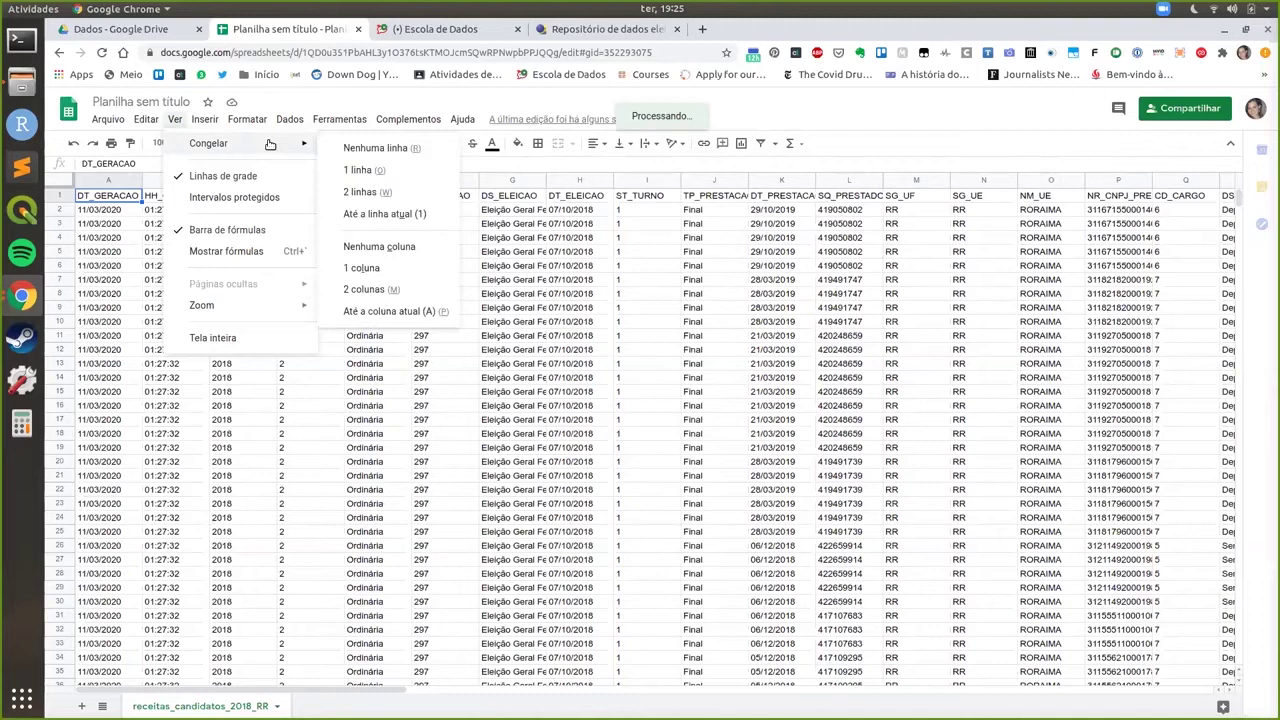
pyautogui.click(377, 216)
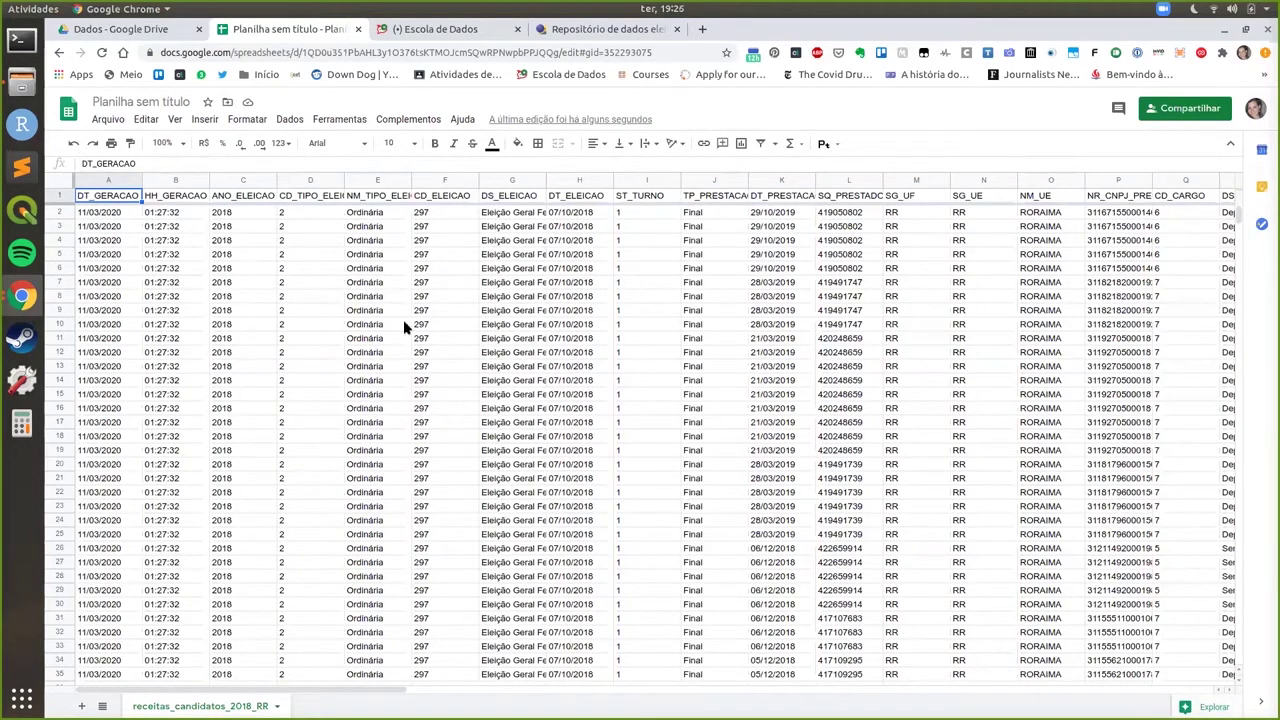
pyautogui.click(1080, 688)
pyautogui.click(1151, 688)
pyautogui.click(58, 195)
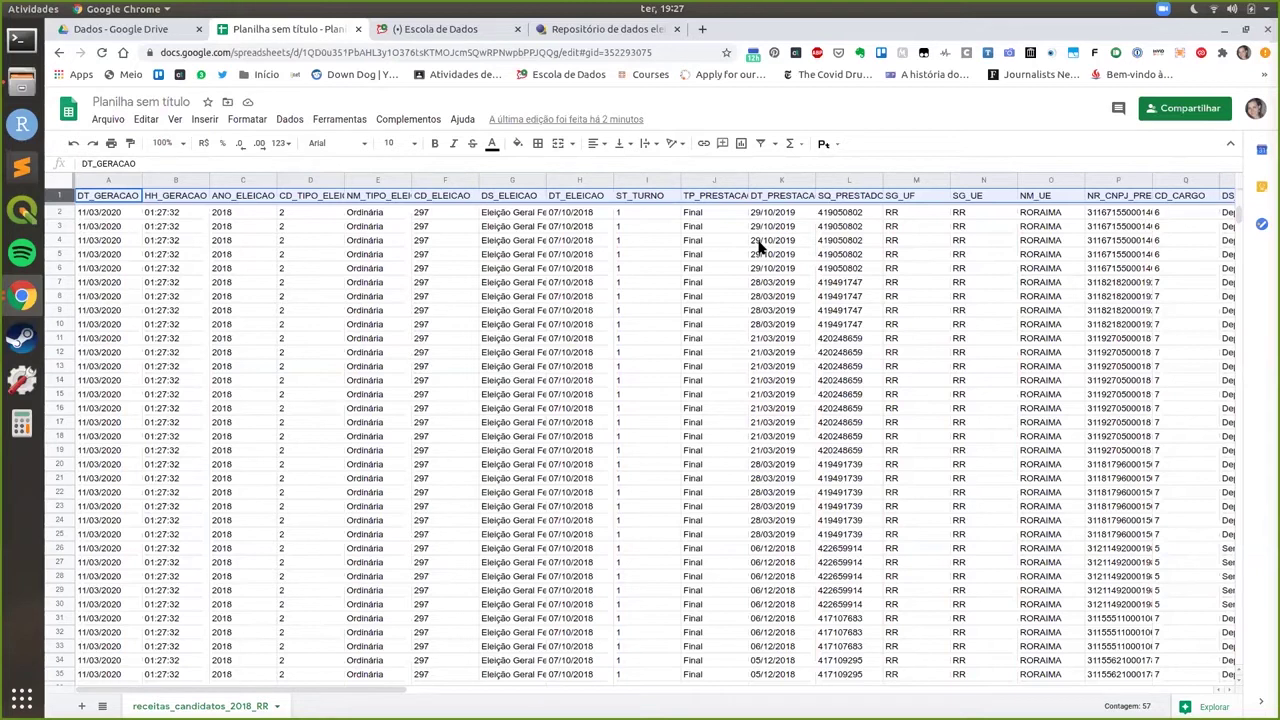
pyautogui.click(592, 257)
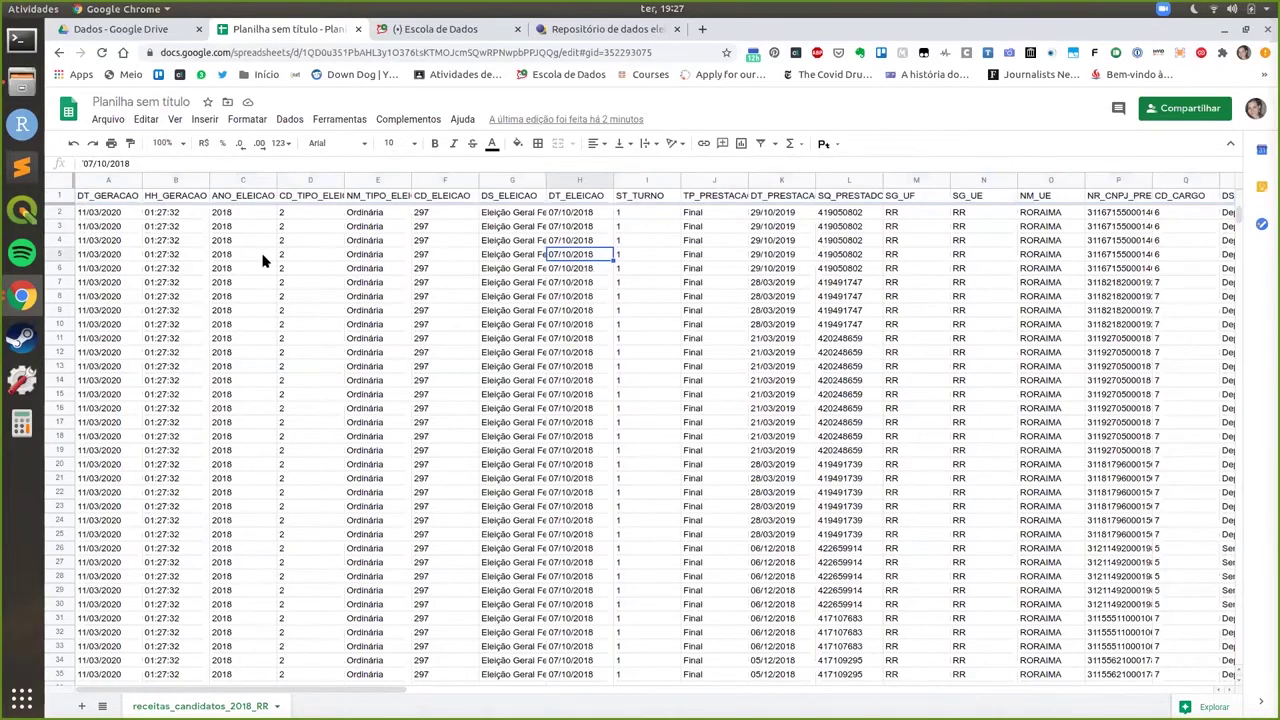
# Rename the spreadsheet as "rorraima"
pyautogui.click(124, 104)
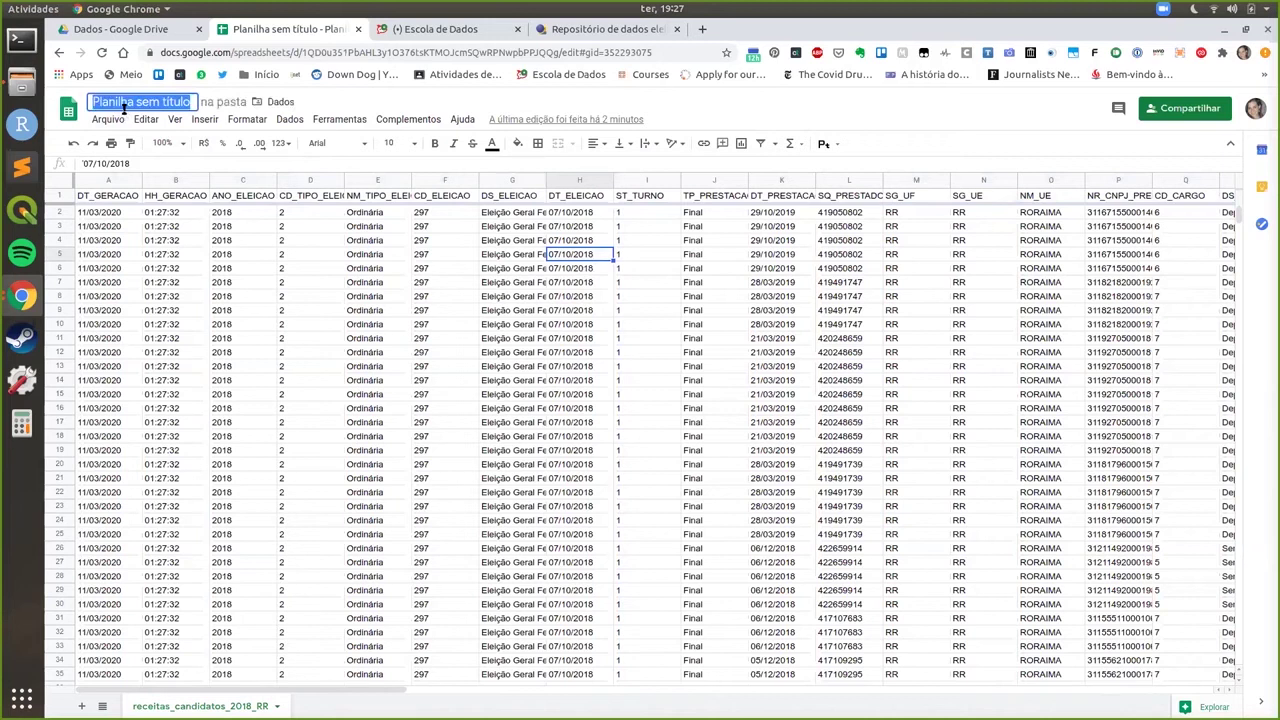
pyautogui.write('rroraimo')
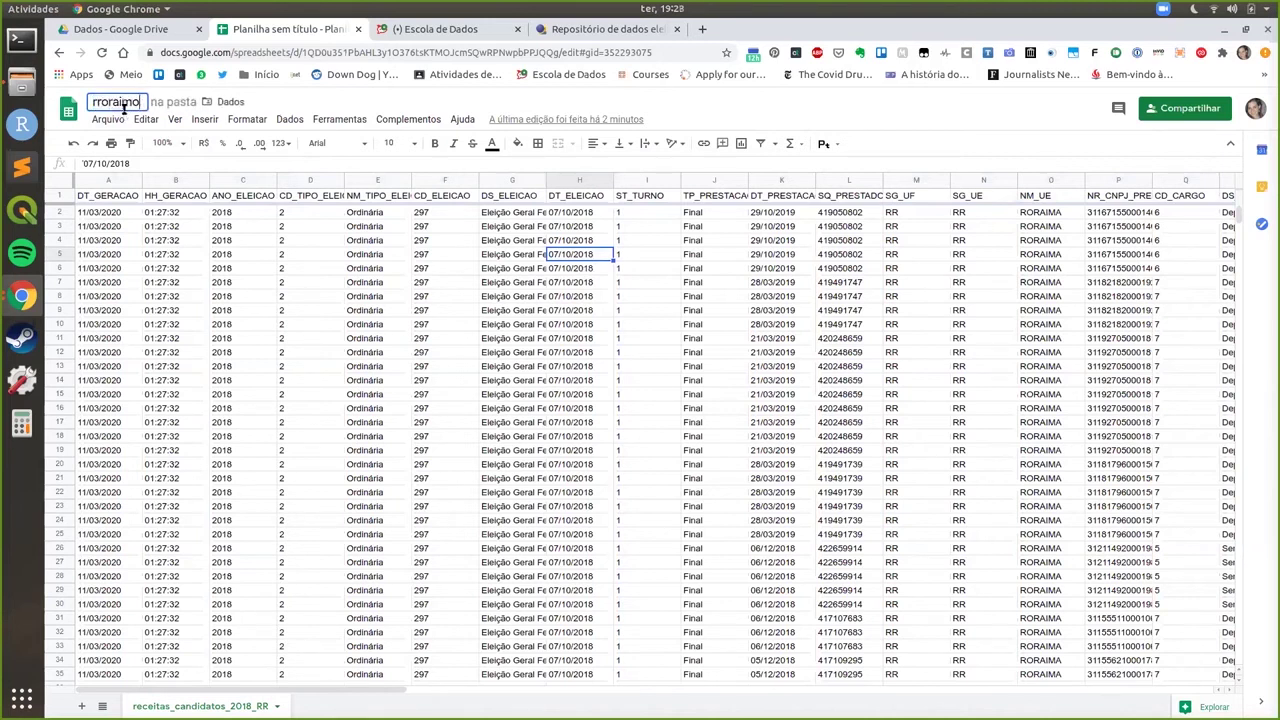
pyautogui.press('BackSpace')
pyautogui.press('BackSpace')
pyautogui.press('BackSpace')
pyautogui.press('BackSpace')
pyautogui.press('BackSpace')
pyautogui.press('BackSpace')
pyautogui.press('BackSpace')
pyautogui.write('ro')
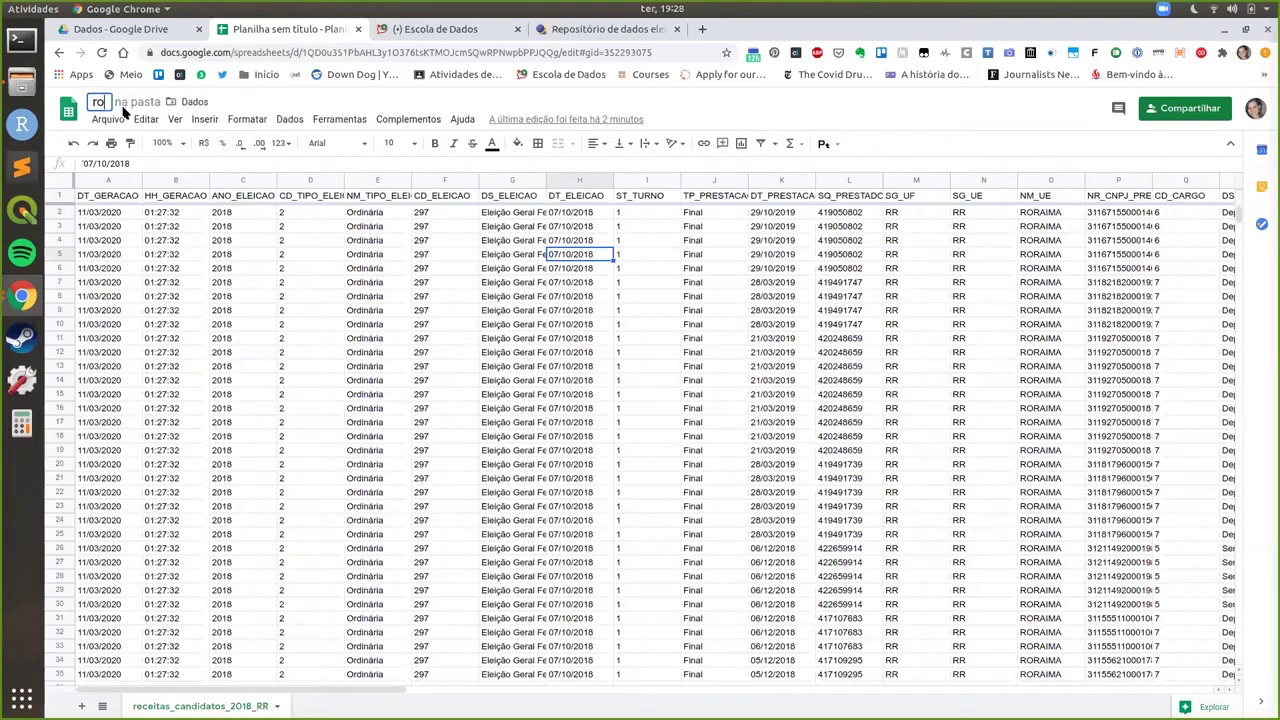
pyautogui.write('rraima')
pyautogui.press('Return')
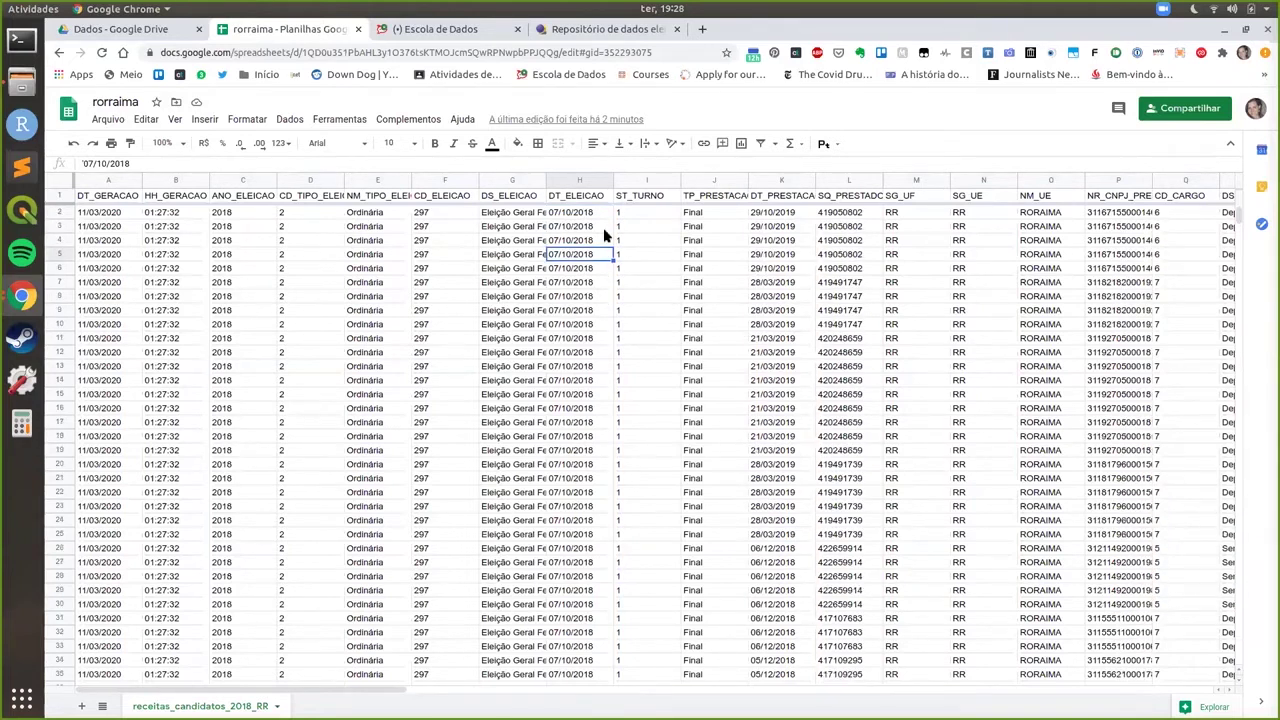
# Create a filter on the whole header row of the Roraima sheet
pyautogui.click(482, 269)
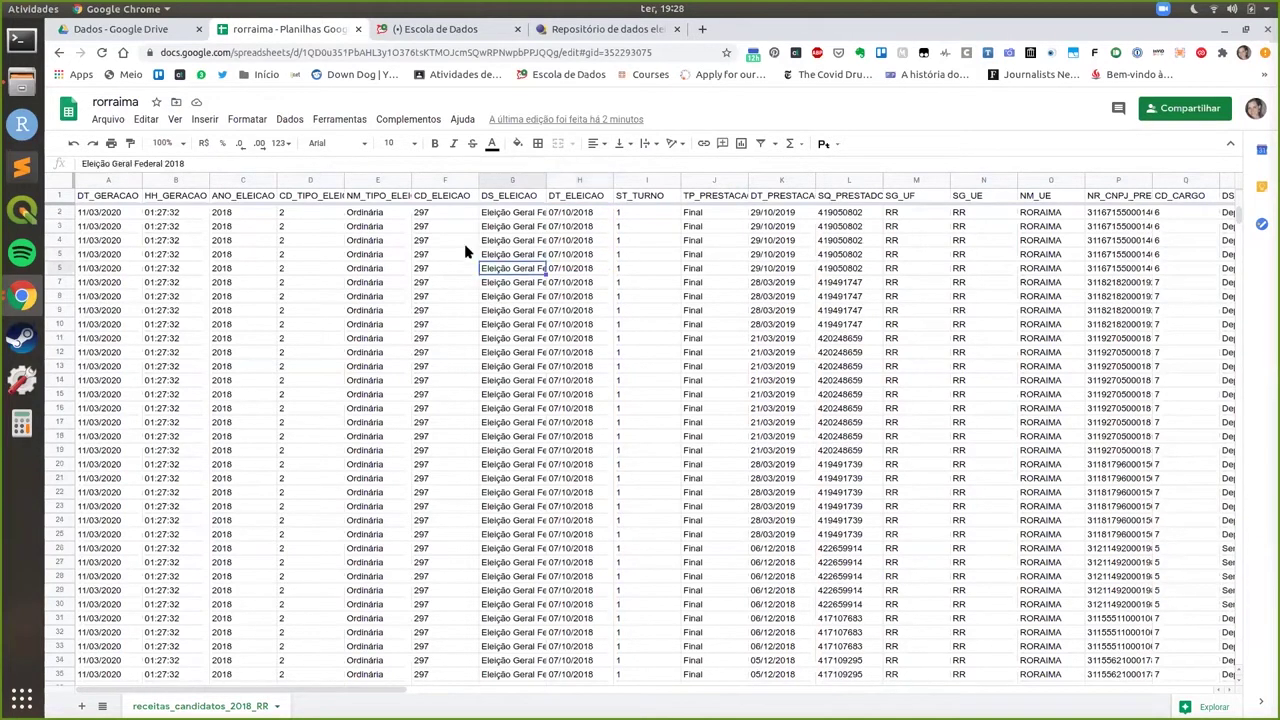
pyautogui.click(59, 196)
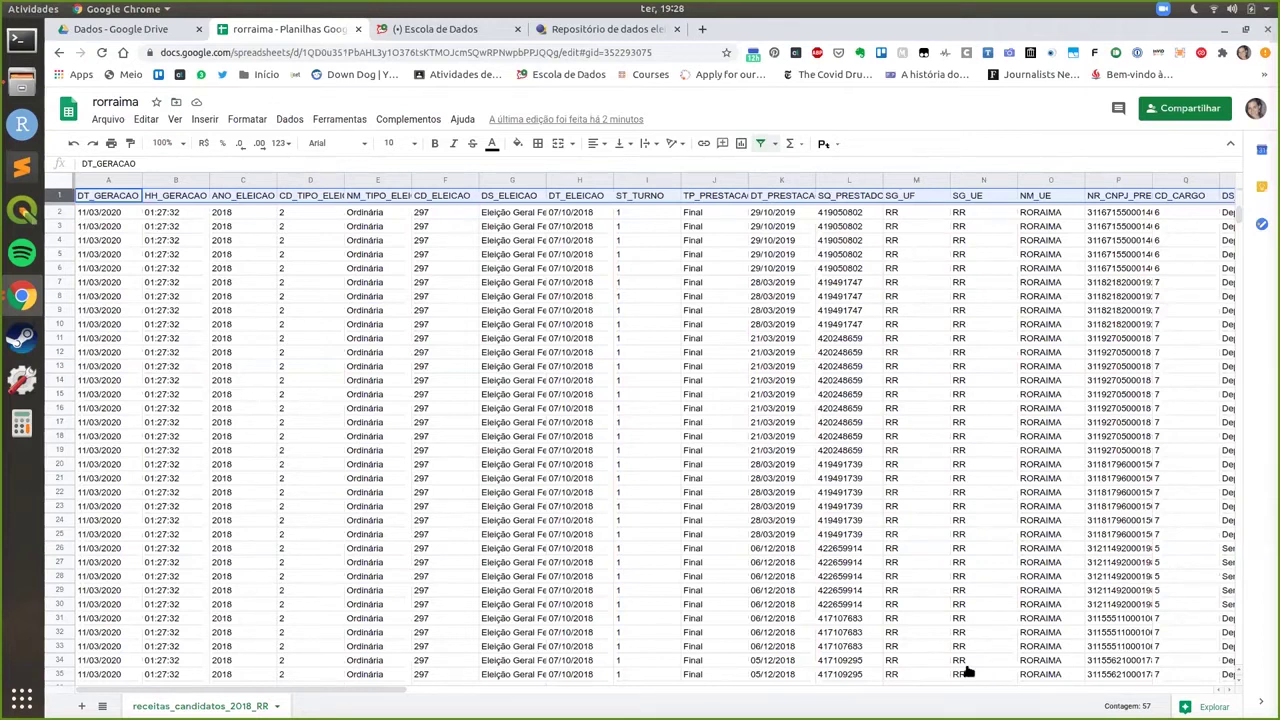
pyautogui.click(965, 217)
# Widen the NM_PARTIDO, DS_FONTE_RECEITA and DS_ORIGEM_RECEITA columns so their contents can be read in full
pyautogui.hscroll(10, 965, 217)
pyautogui.moveTo(360, 692); pyautogui.dragTo(455, 690)
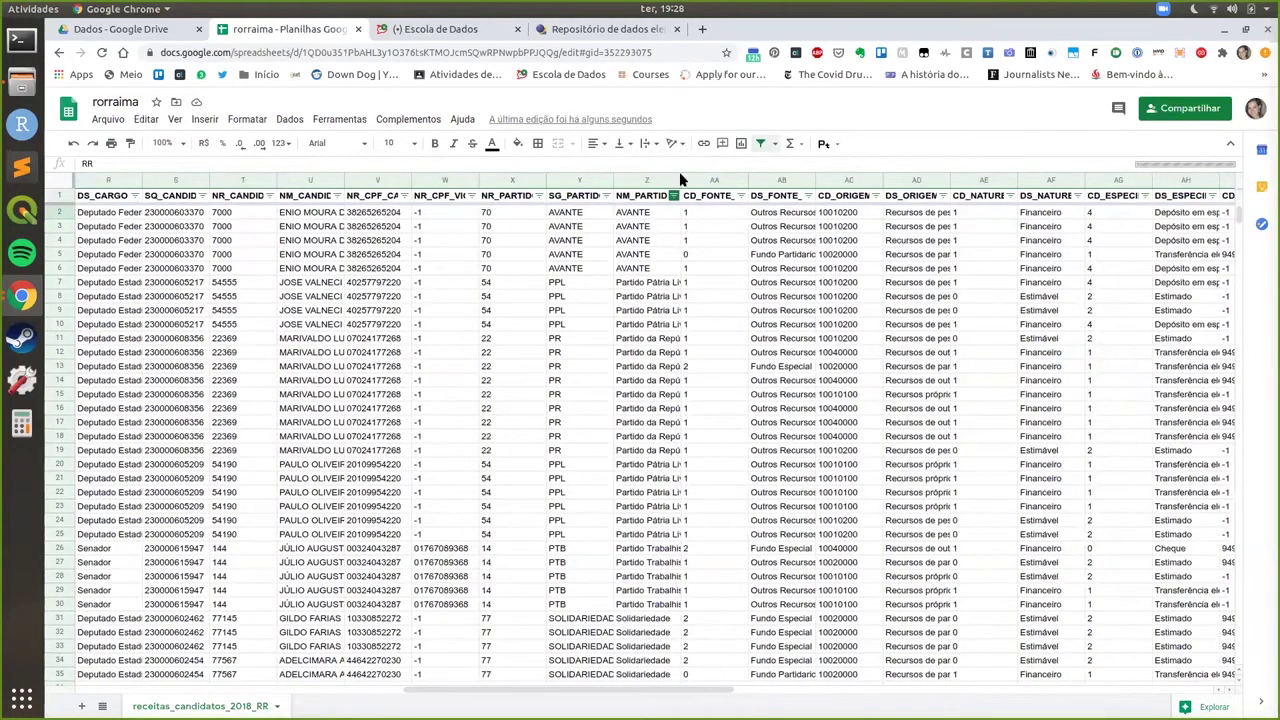
pyautogui.moveTo(681, 179); pyautogui.dragTo(748, 184)
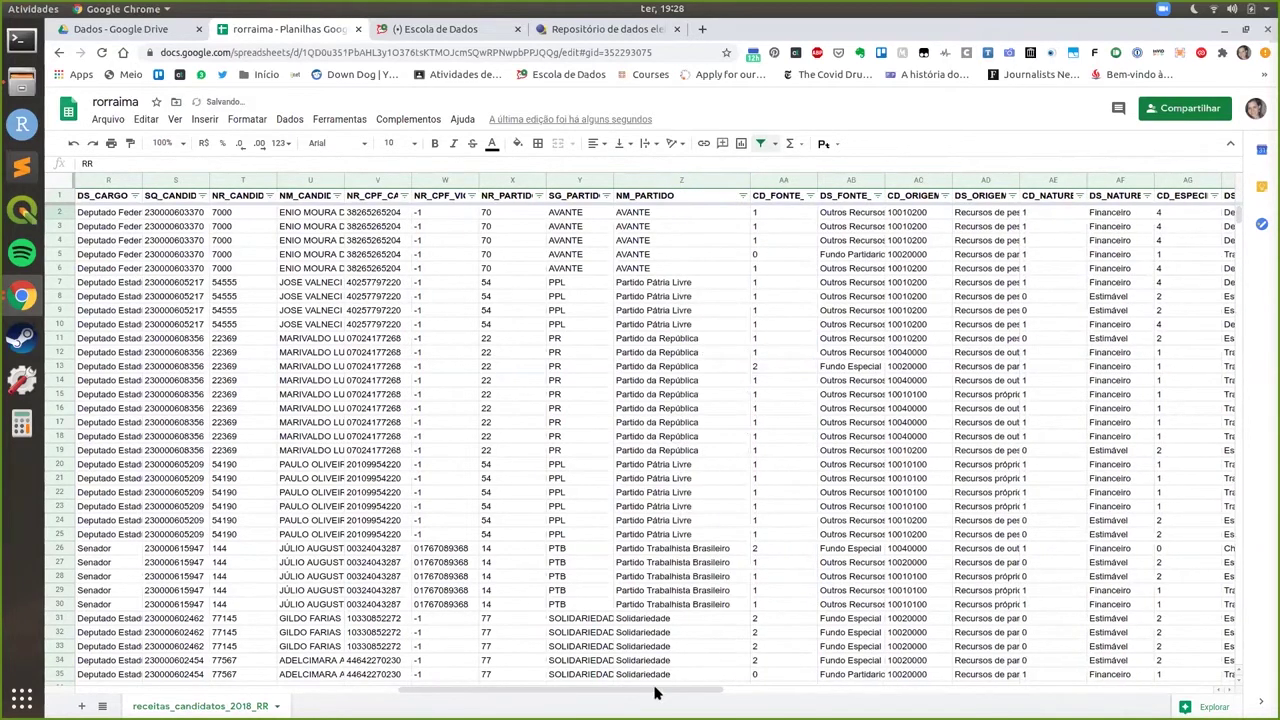
pyautogui.moveTo(603, 693); pyautogui.dragTo(689, 690)
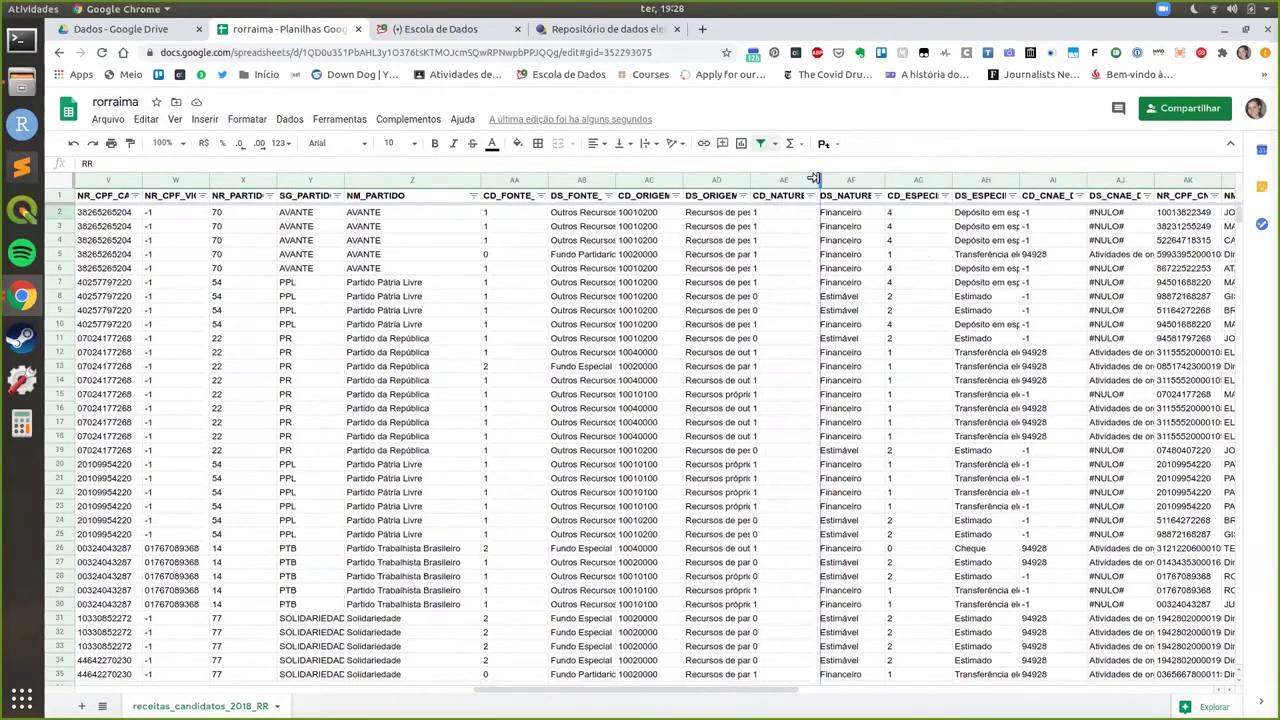
pyautogui.moveTo(814, 178); pyautogui.dragTo(820, 178)
pyautogui.moveTo(610, 178); pyautogui.dragTo(683, 178)
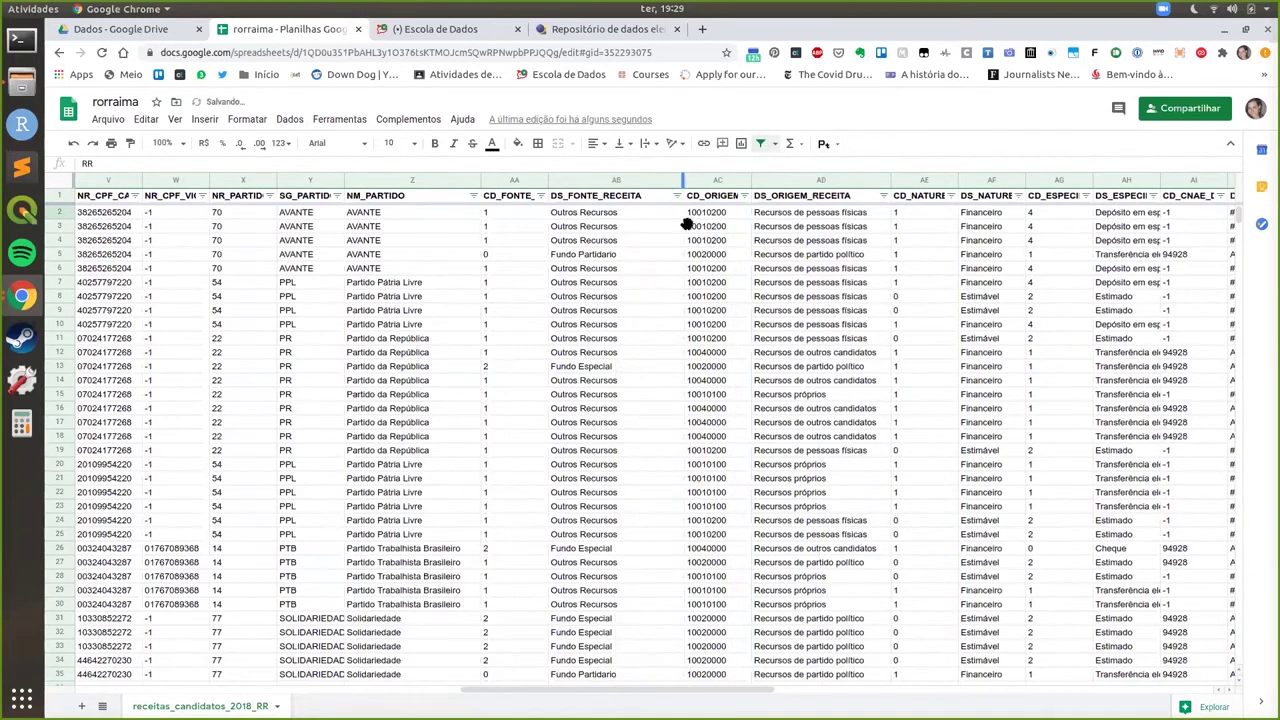
# Filter the DS_FONTE_RECEITA column to keep only Fundo Especial and Fundo Partidario, excluding Outros Recursos
pyautogui.click(653, 296)
pyautogui.click(651, 255)
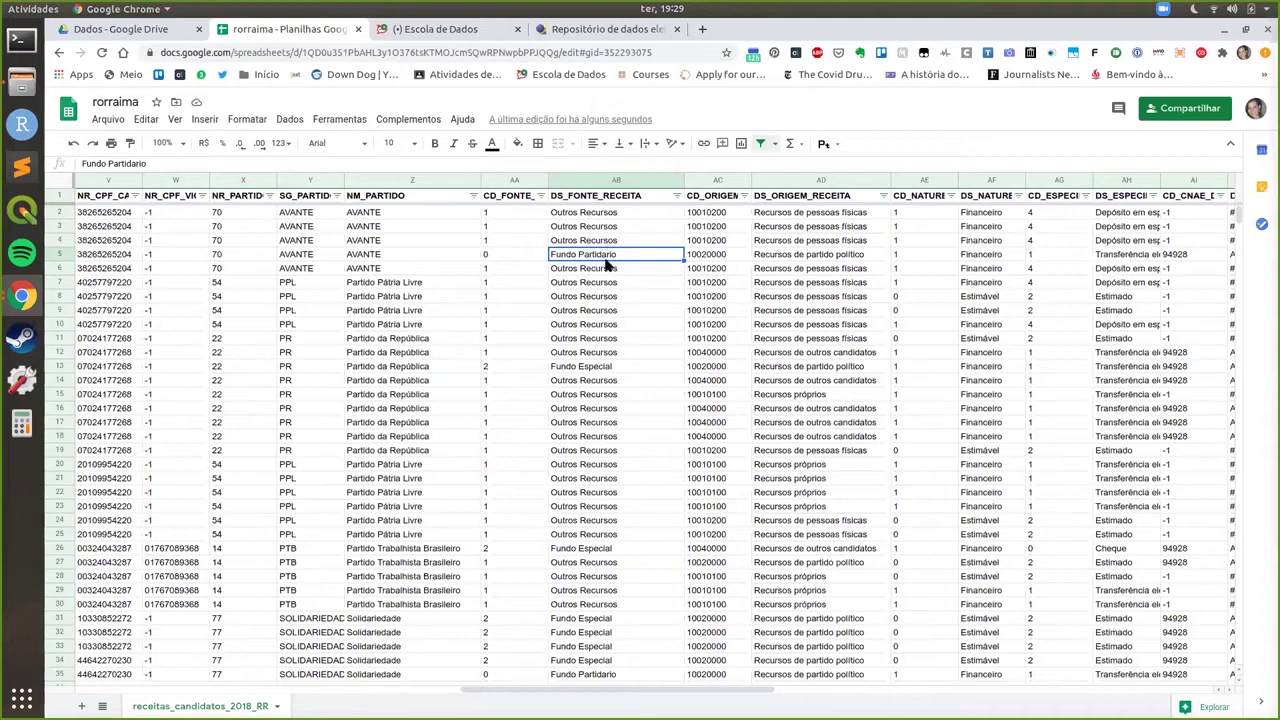
pyautogui.click(617, 367)
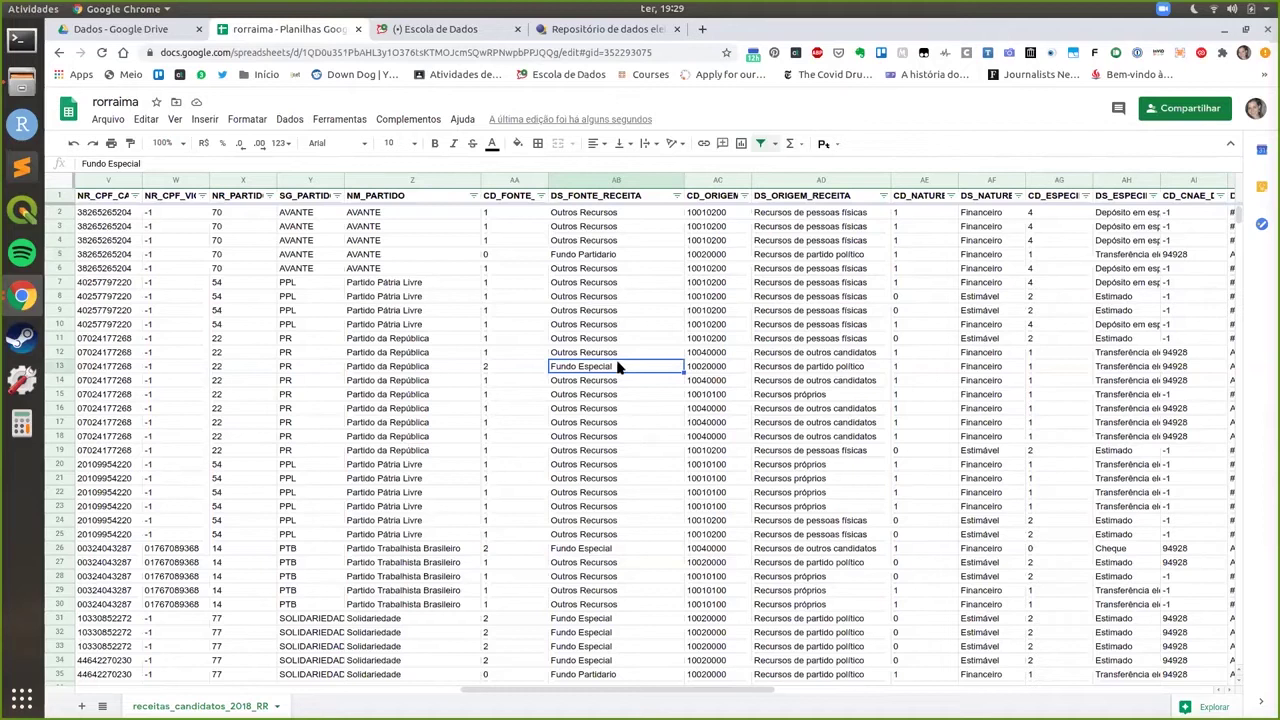
pyautogui.click(677, 196)
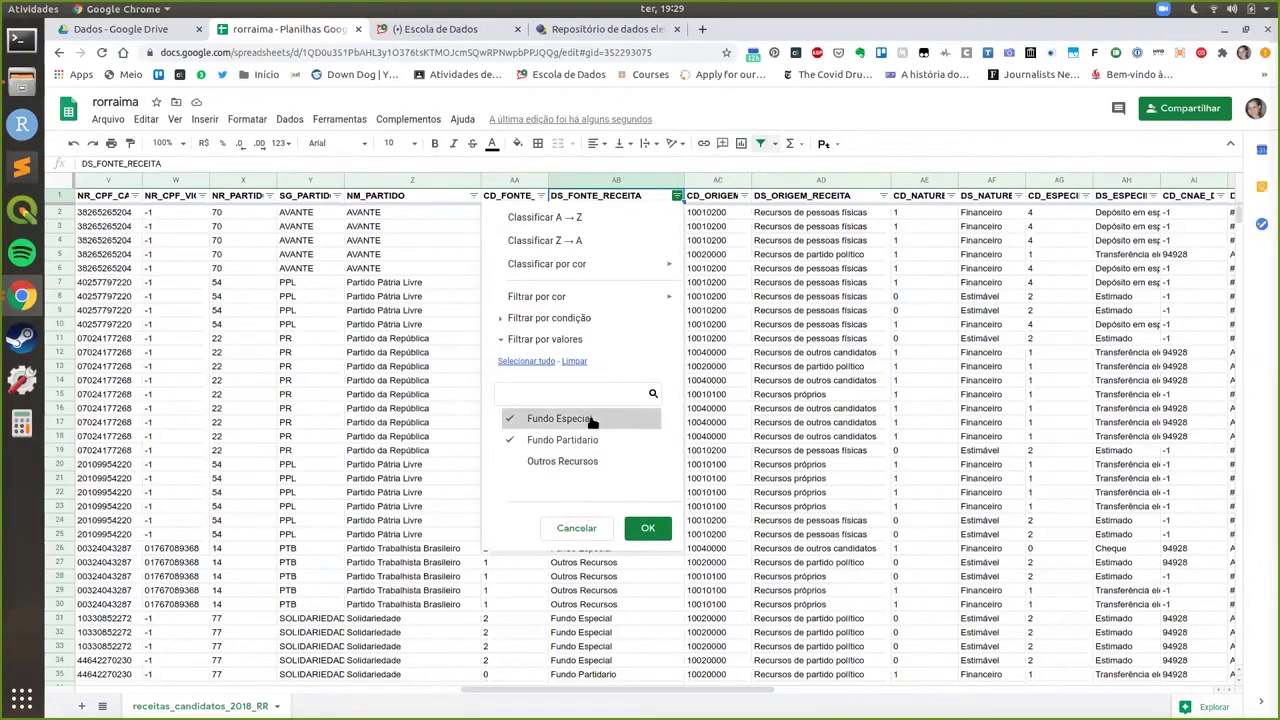
pyautogui.click(648, 530)
pyautogui.click(640, 340)
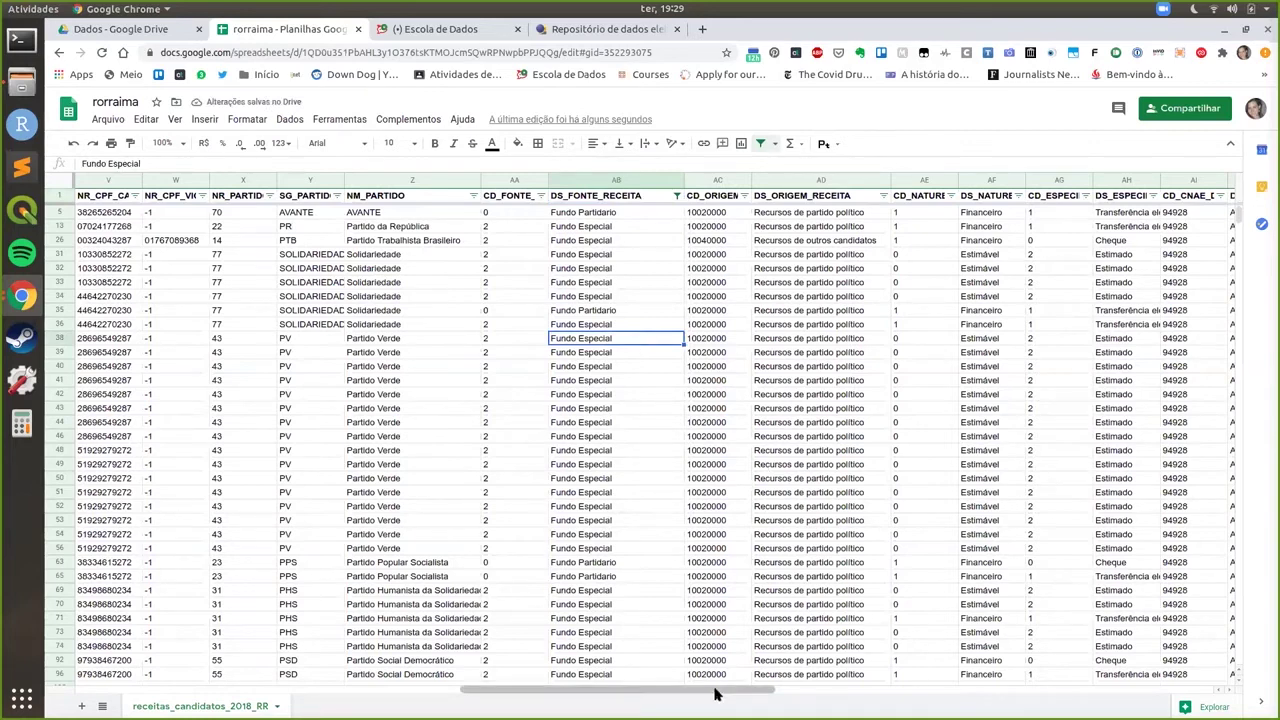
# Format the VR_RECEITA column as Número with thousands separators and two decimal places
pyautogui.moveTo(787, 692); pyautogui.dragTo(865, 694)
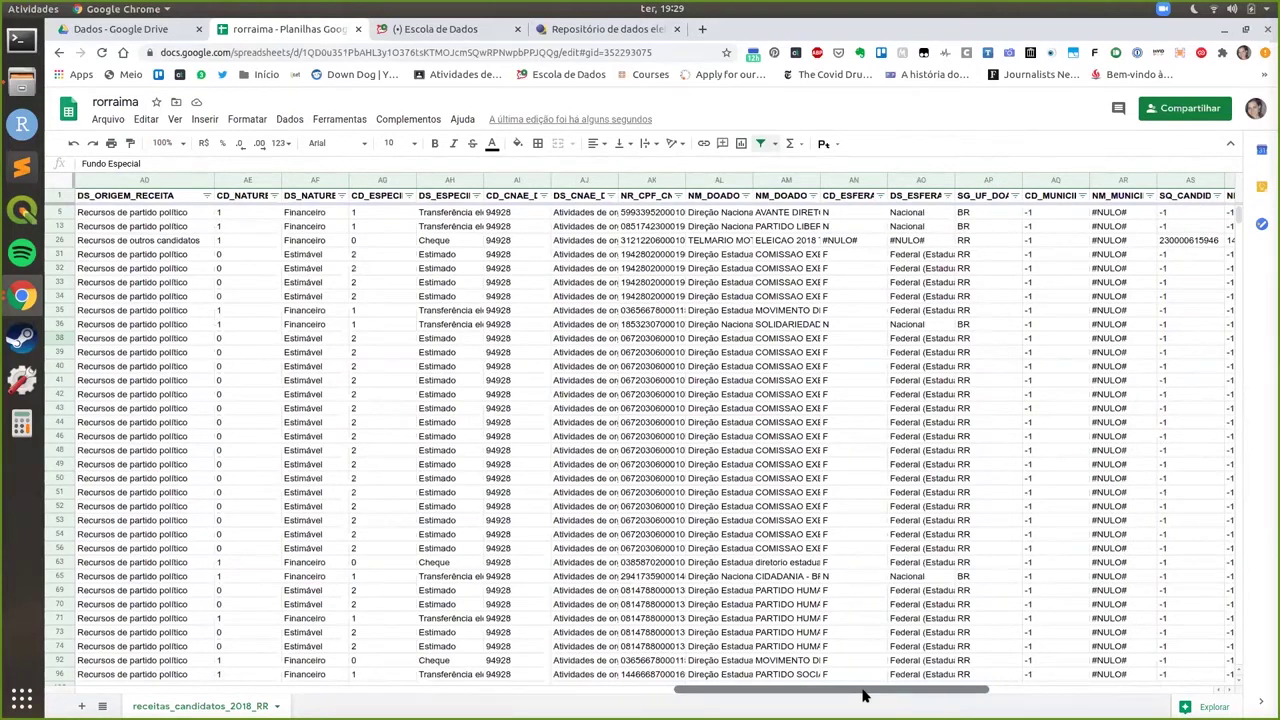
pyautogui.click(531, 692)
pyautogui.hscroll(15, 943, 385)
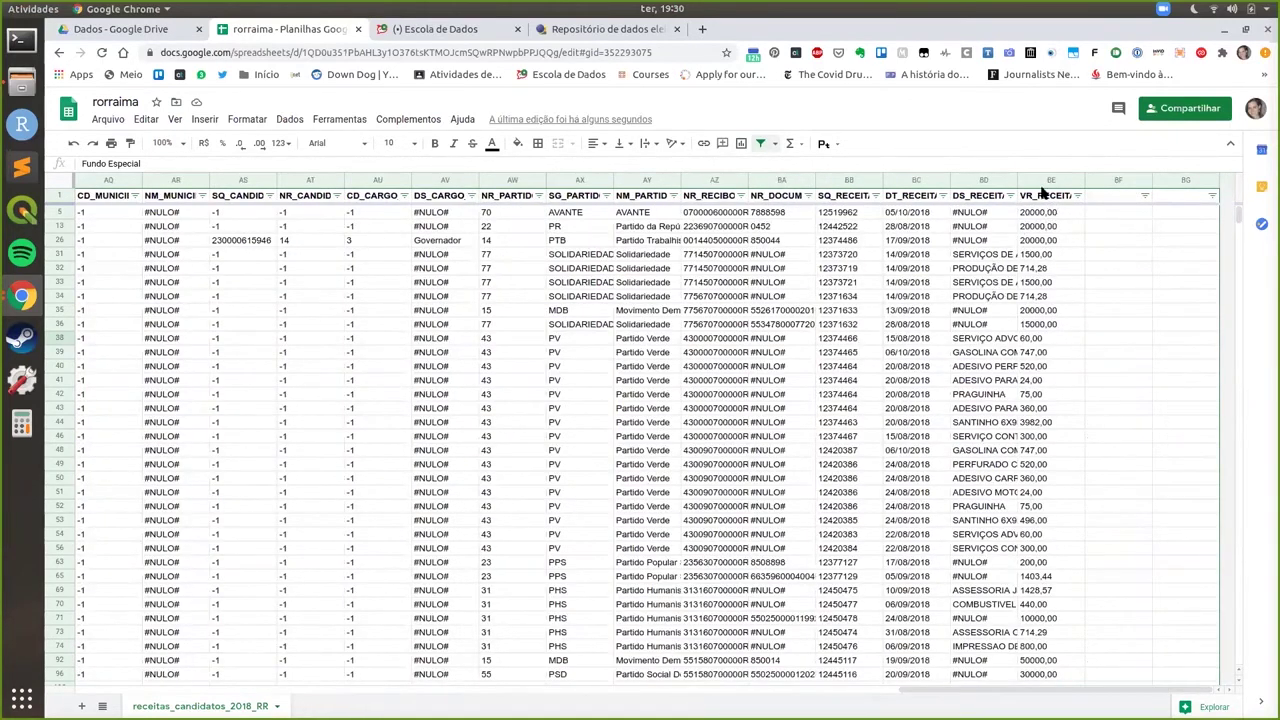
pyautogui.click(1046, 180)
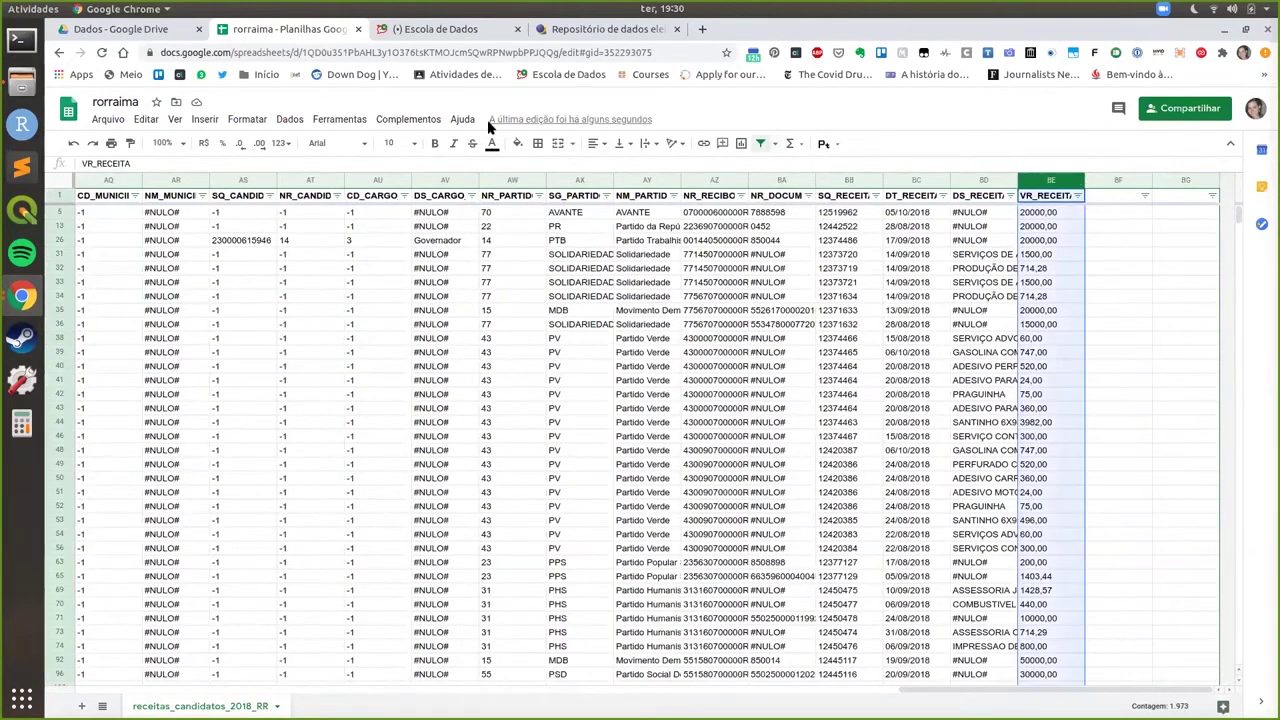
pyautogui.click(280, 147)
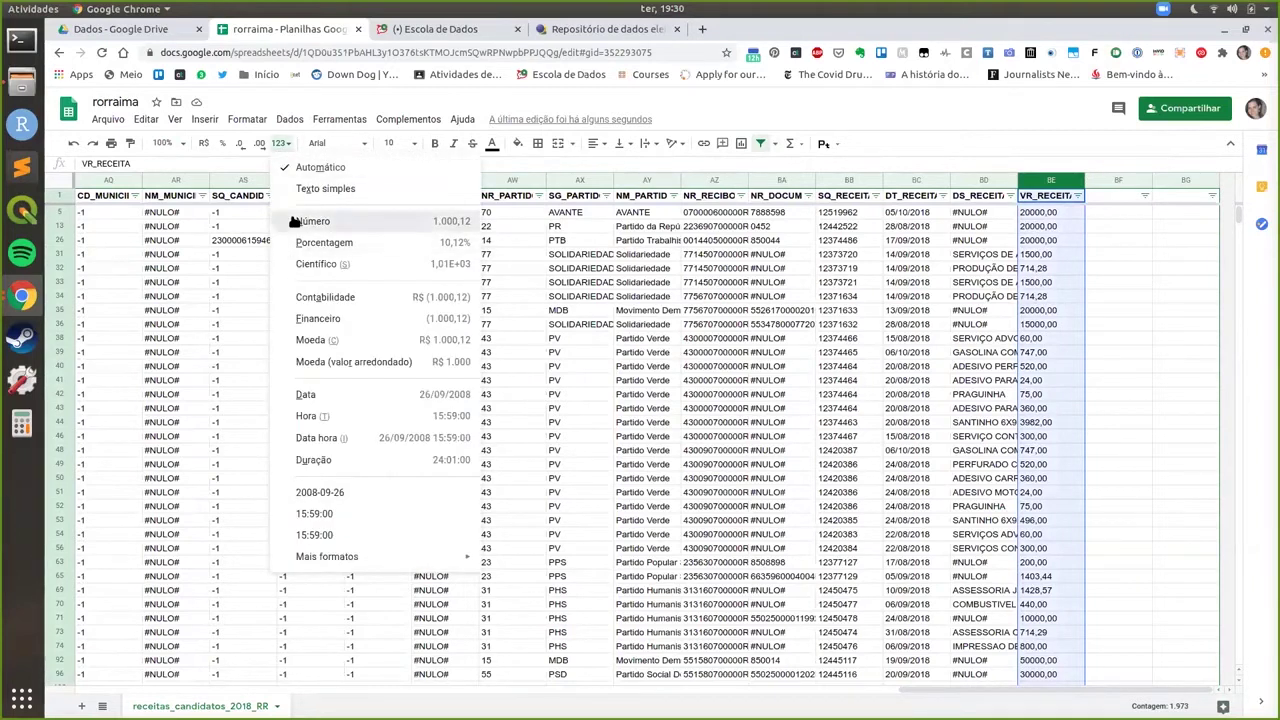
pyautogui.click(987, 254)
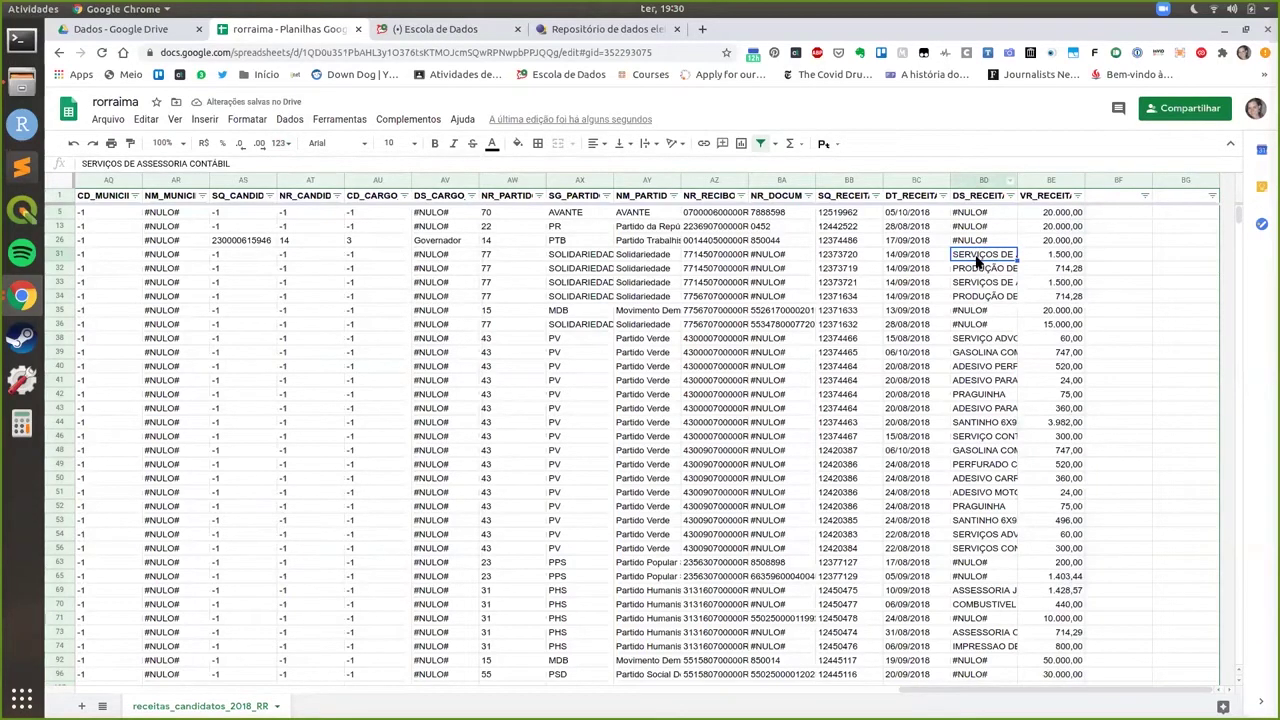
# Delete columns AY to BD, from NM_PARTIDO_DOADOR up to the column just before VR_RECEITA
pyautogui.click(975, 296)
pyautogui.press('Left')
pyautogui.press('Left')
pyautogui.press('Up')
pyautogui.press('Up')
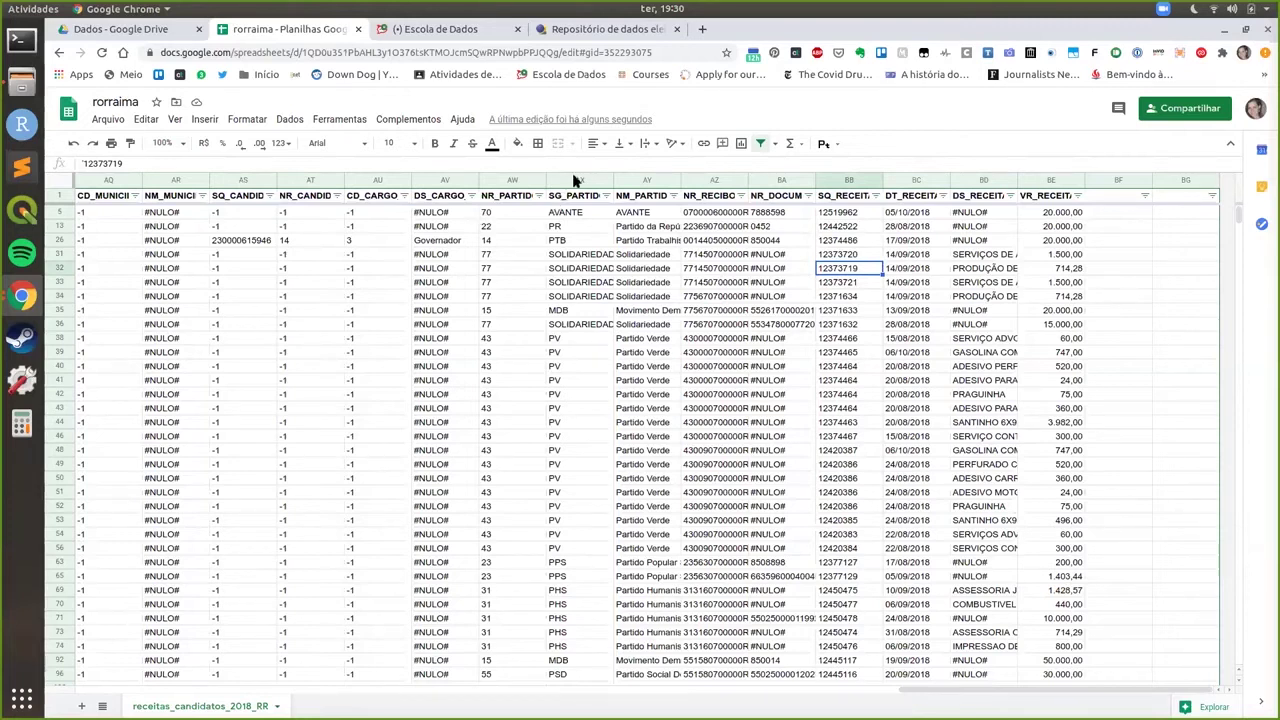
pyautogui.moveTo(643, 182); pyautogui.dragTo(982, 183)
pyautogui.rightClick(727, 183)
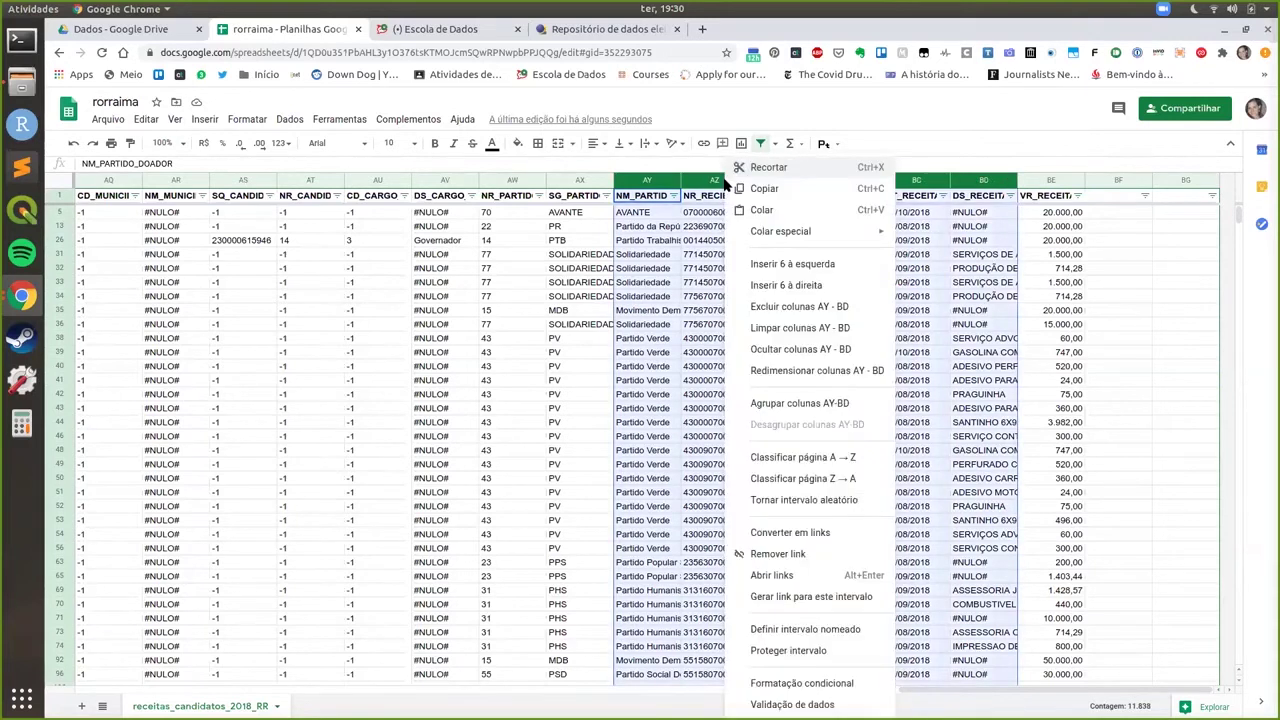
pyautogui.click(749, 307)
pyautogui.click(977, 228)
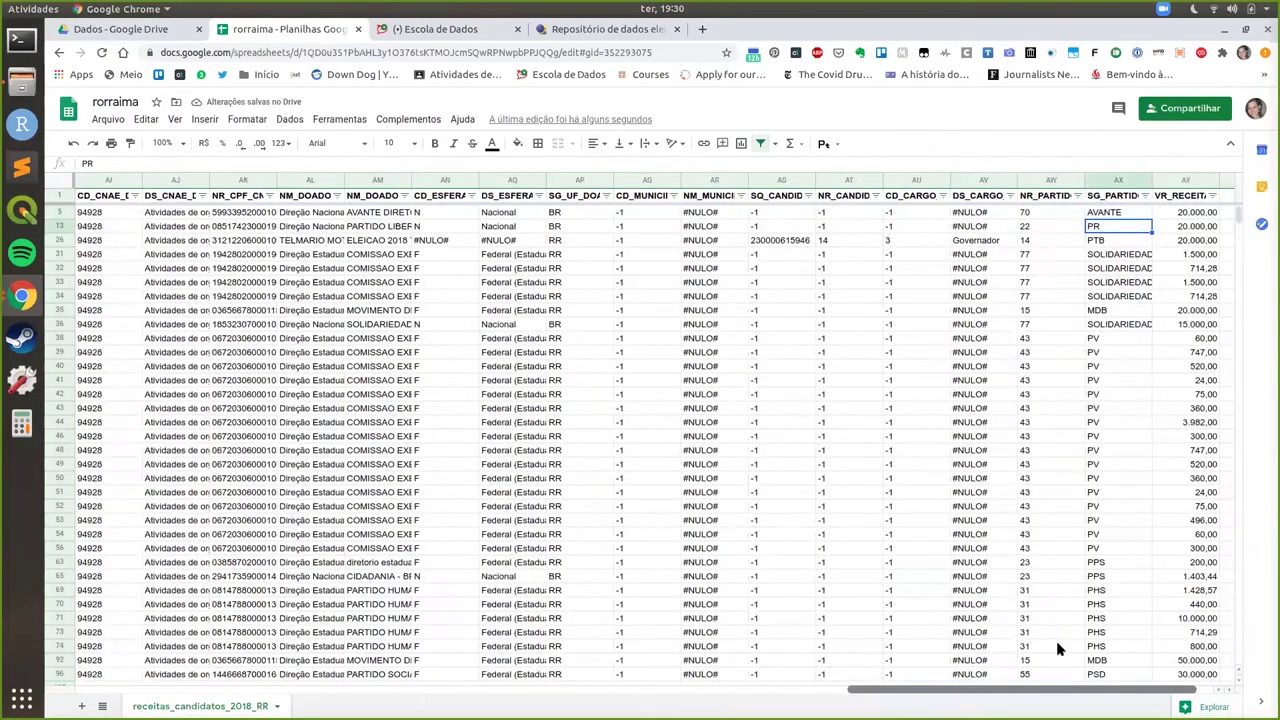
# Delete columns AU to AW, from the donor's CD_CARGO code to NR_PARTIDO_DOADOR
pyautogui.moveTo(906, 185)
pyautogui.mouseDown()
pyautogui.moveTo(643, 183)
pyautogui.moveTo(802, 188)
pyautogui.moveTo(790, 189)
pyautogui.mouseUp()
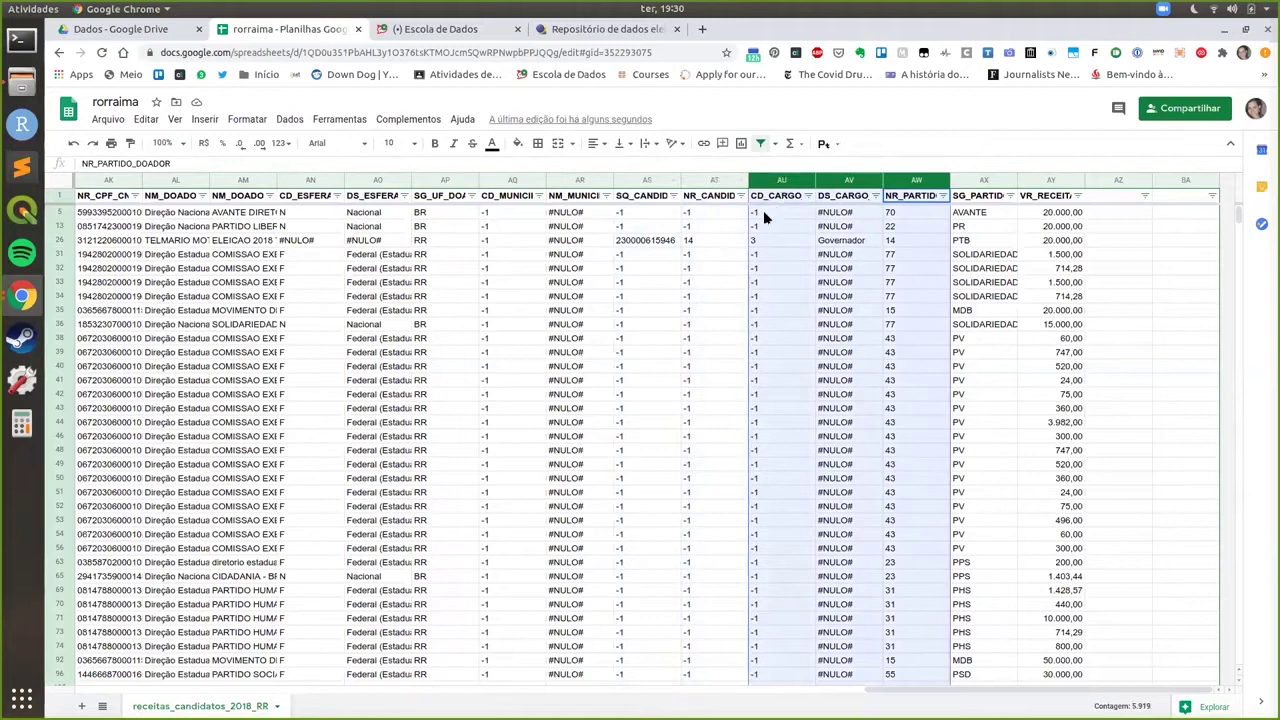
pyautogui.rightClick(779, 181)
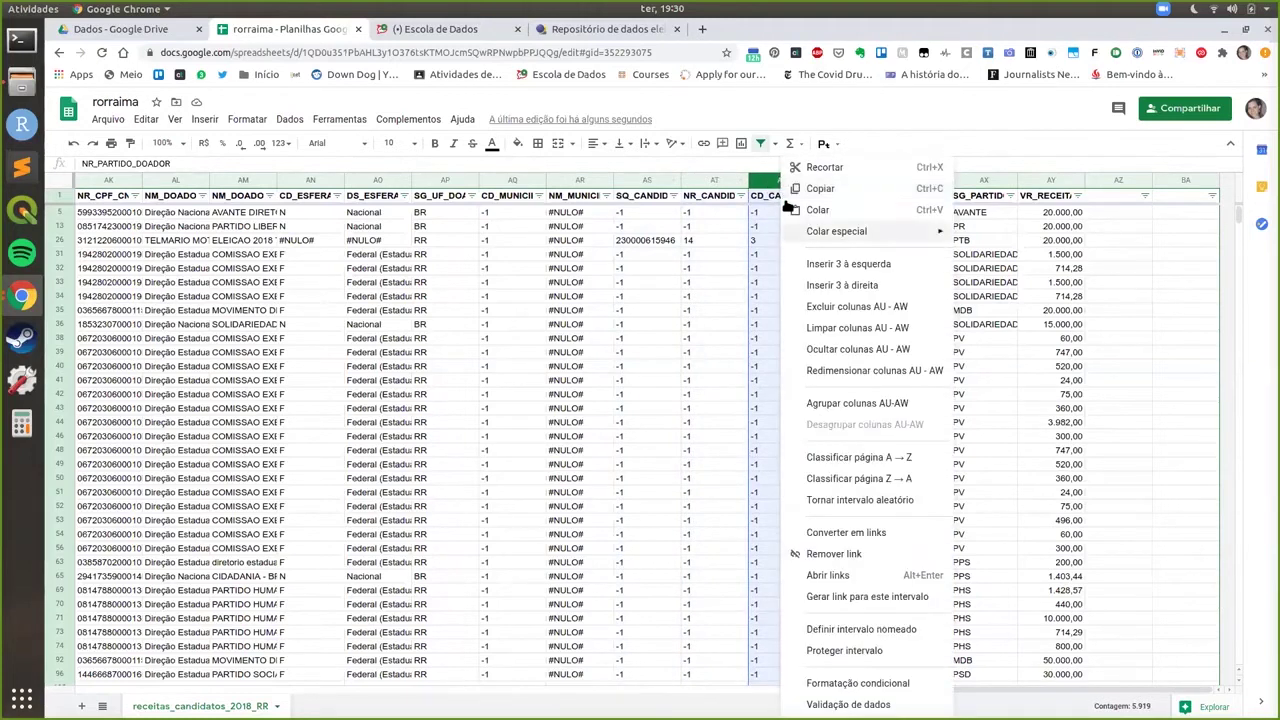
pyautogui.click(865, 318)
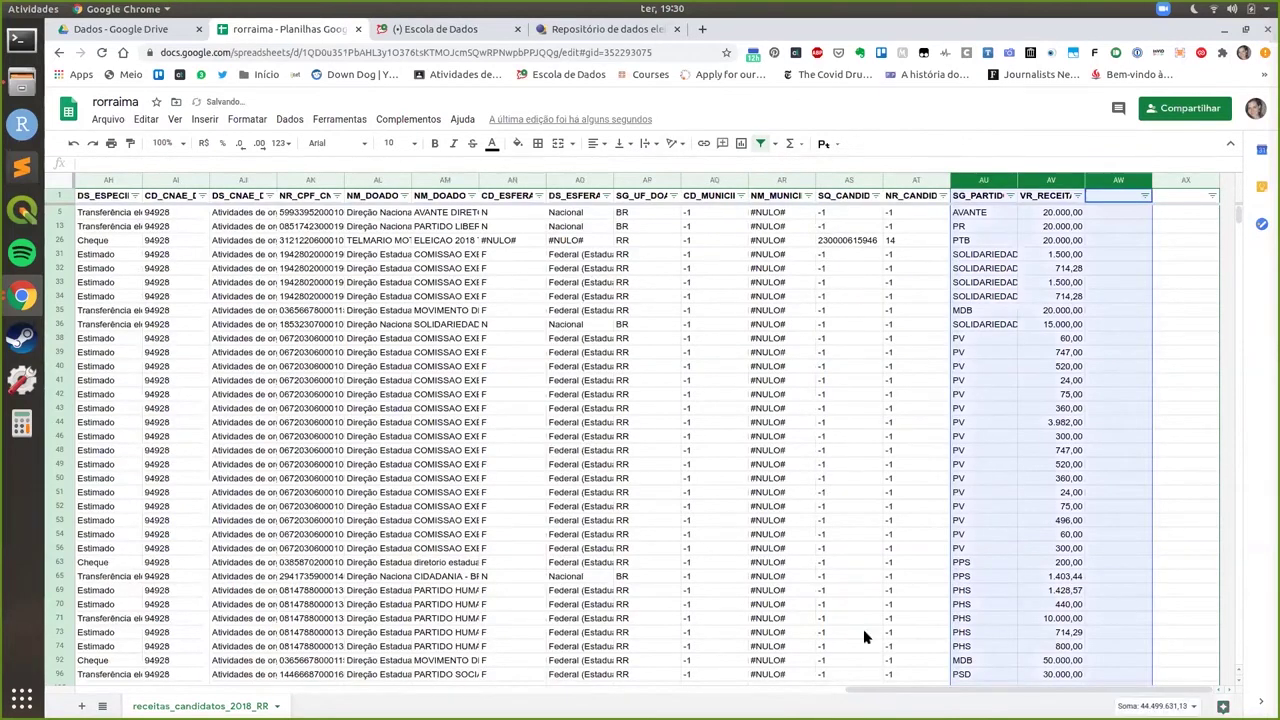
# Delete columns A to J at the start of the sheet, beginning with DT_GERACAO
pyautogui.hscroll(-5, 918, 688)
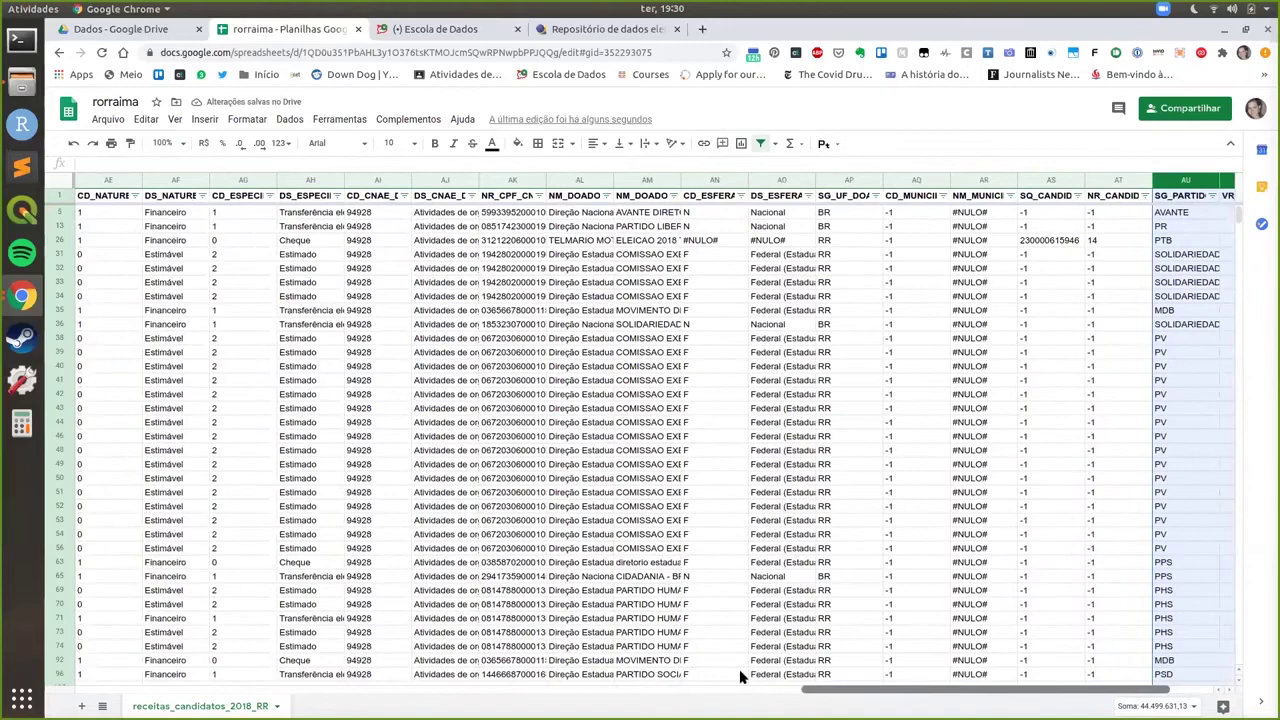
pyautogui.hscroll(-10, 281, 577)
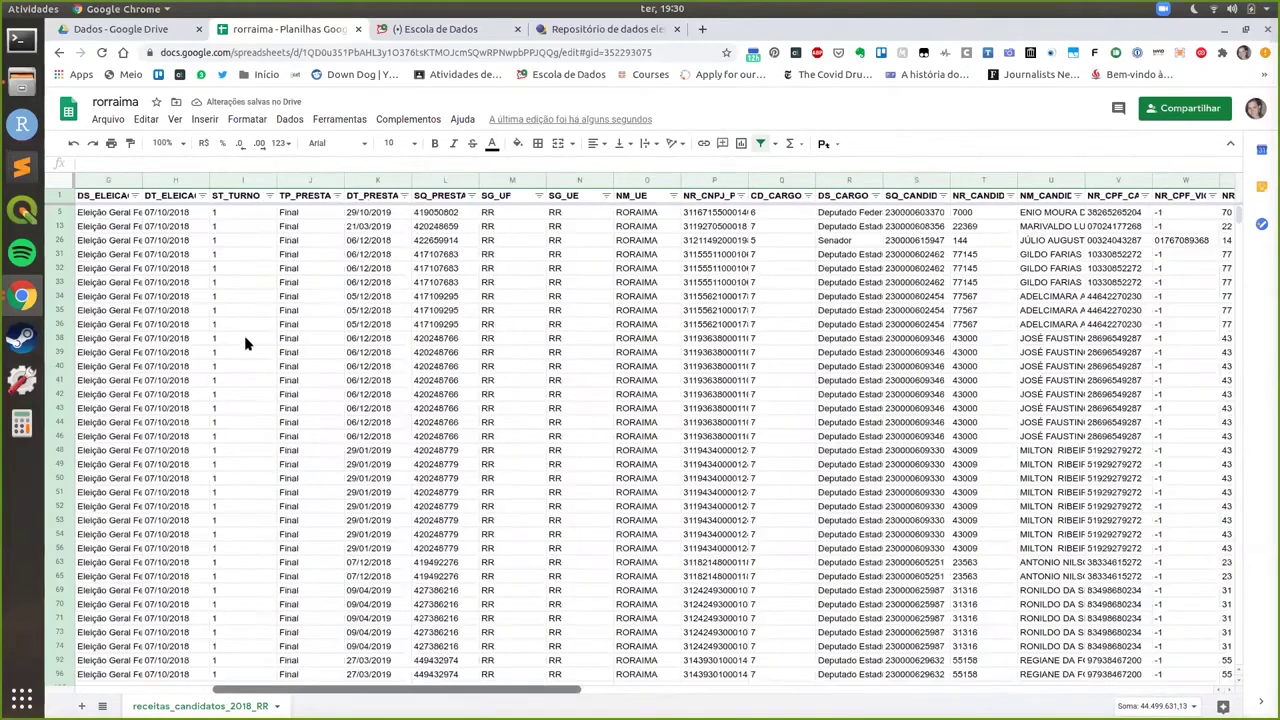
pyautogui.moveTo(105, 181); pyautogui.dragTo(238, 181)
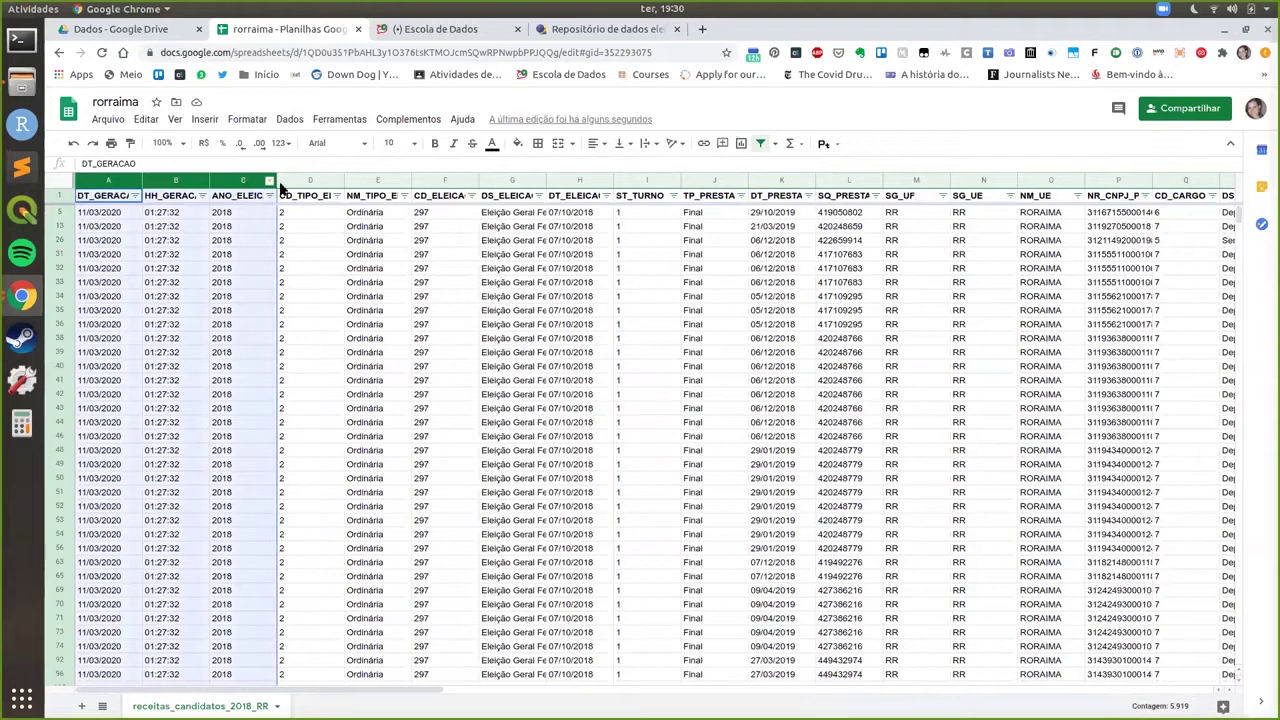
pyautogui.keyDown('shift'); pyautogui.click(284, 183); pyautogui.keyUp('shift')
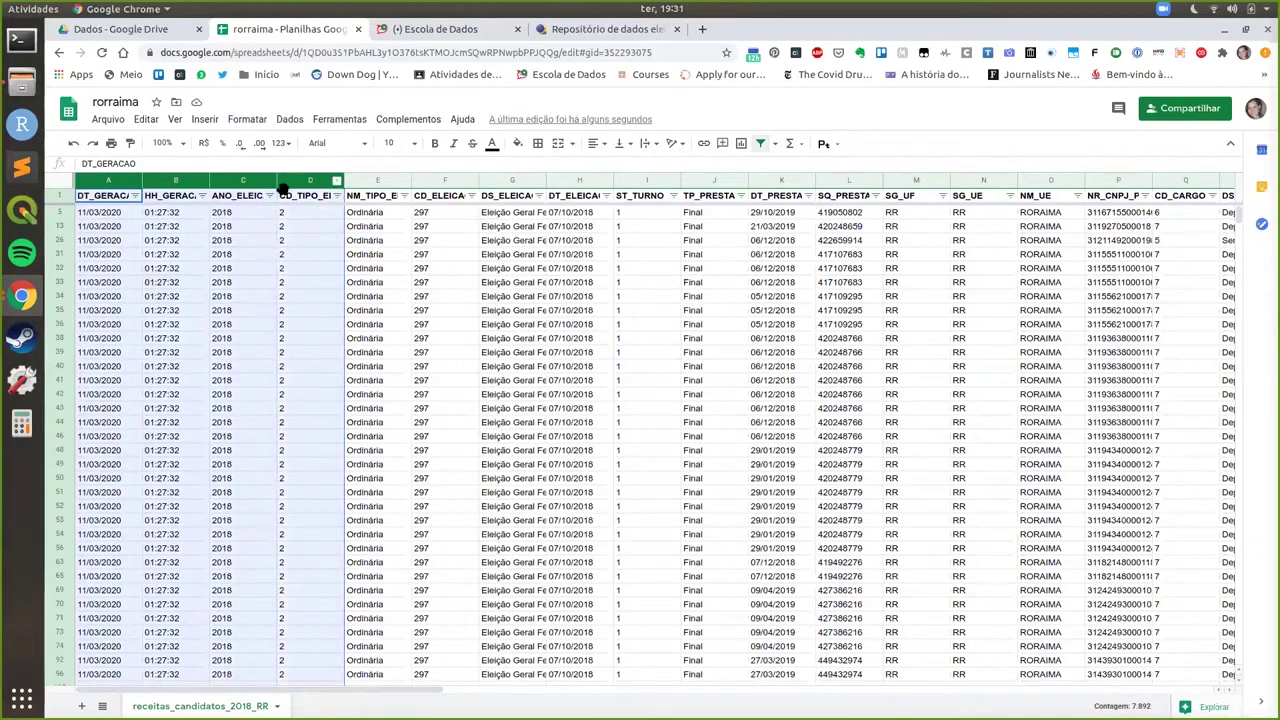
pyautogui.hotkey('shift', 'Right')
pyautogui.hotkey('shift', 'Right')
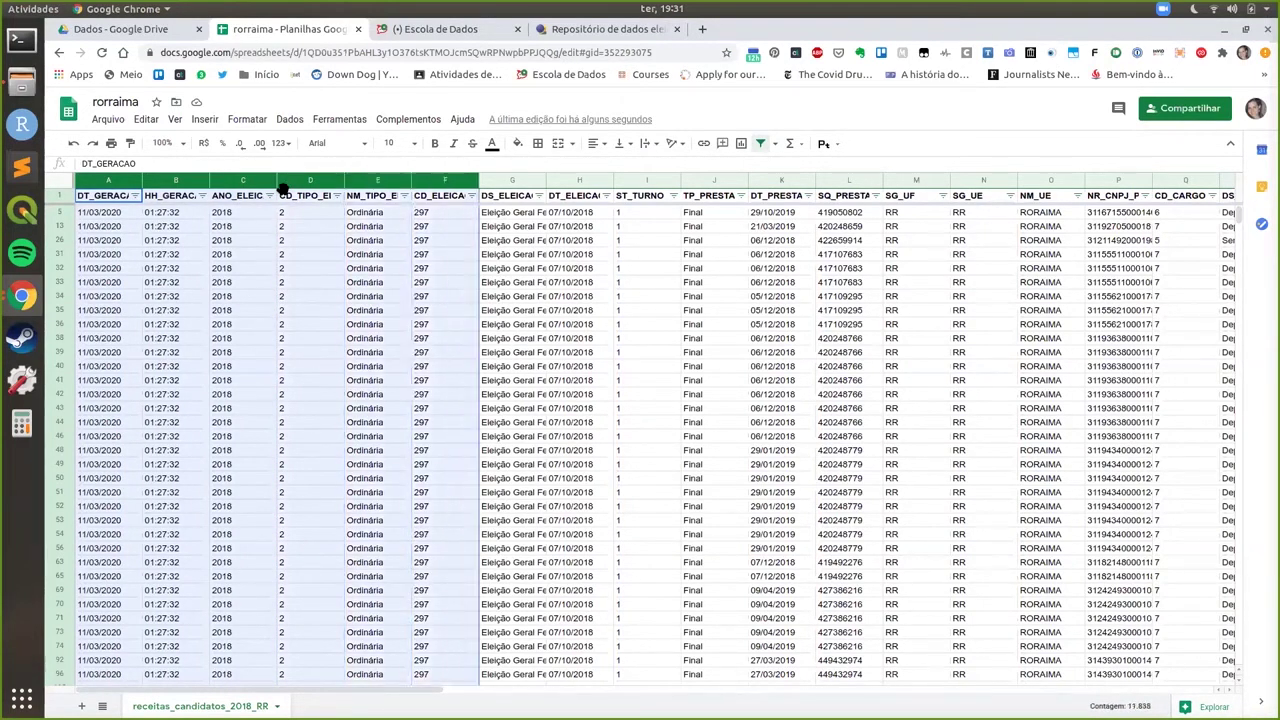
pyautogui.hotkey('shift', 'Right')
pyautogui.hotkey('shift', 'Right')
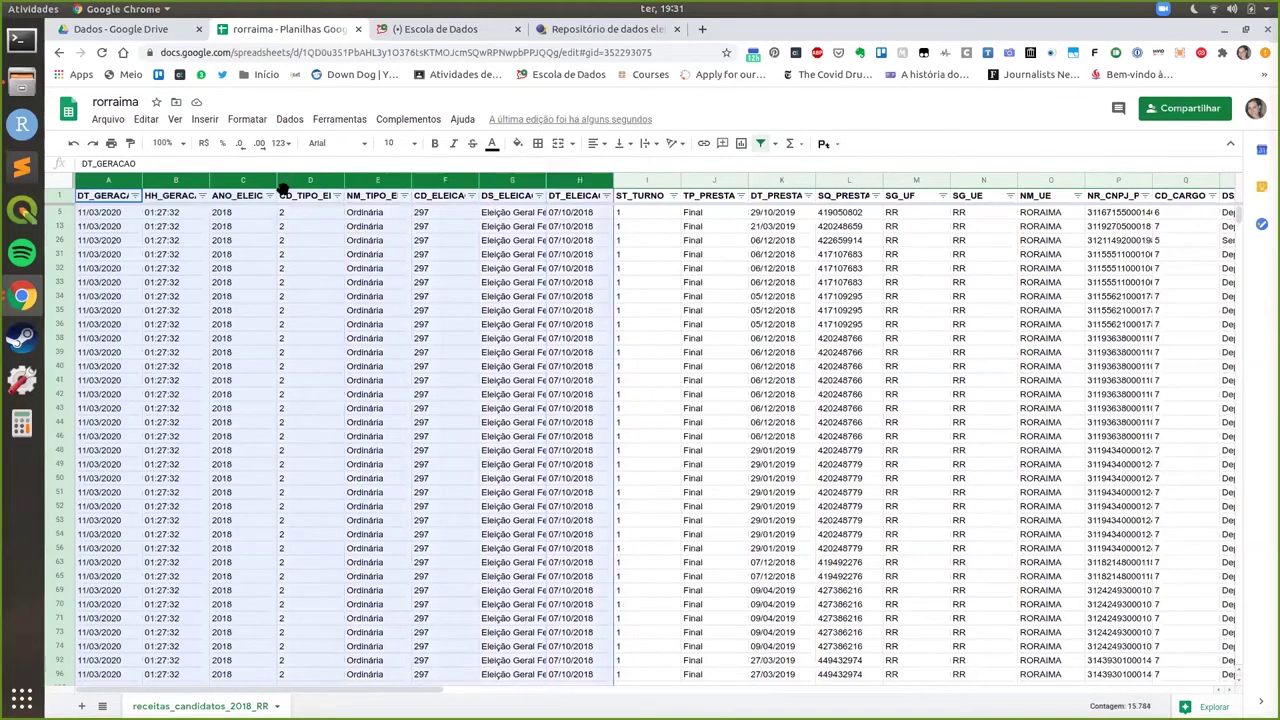
pyautogui.hotkey('shift', 'Right')
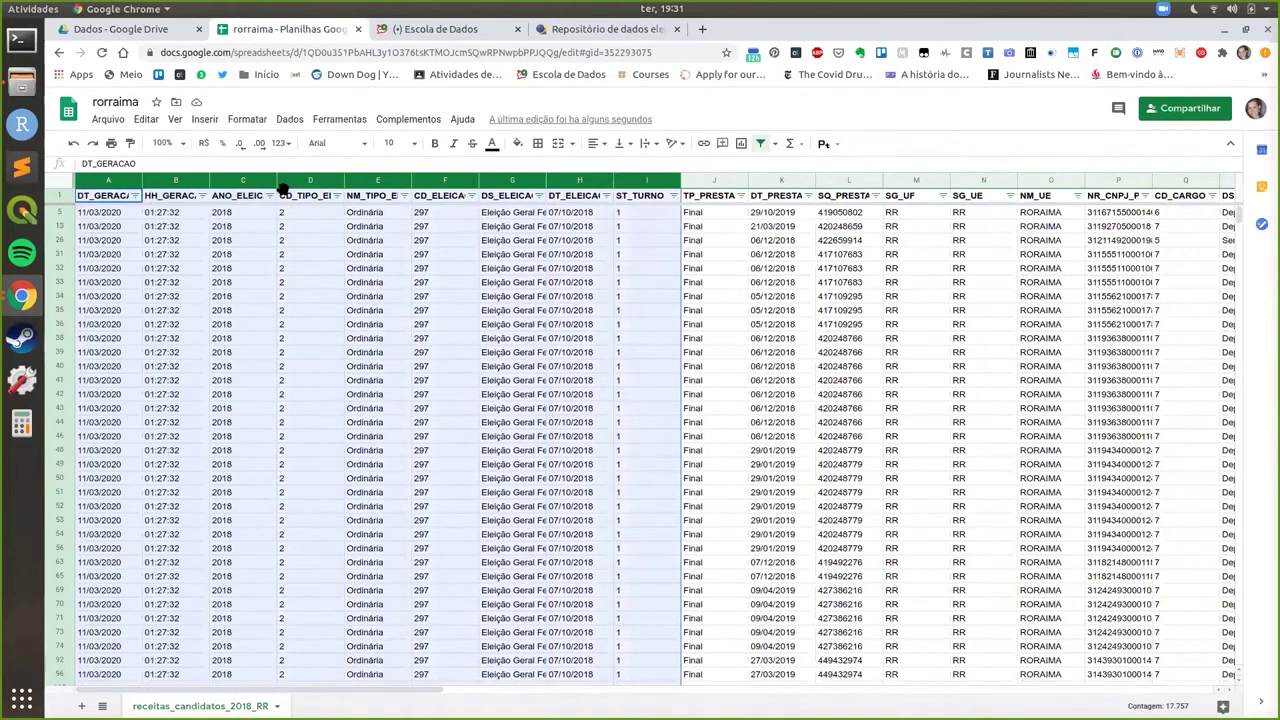
pyautogui.hotkey('shift', 'Right')
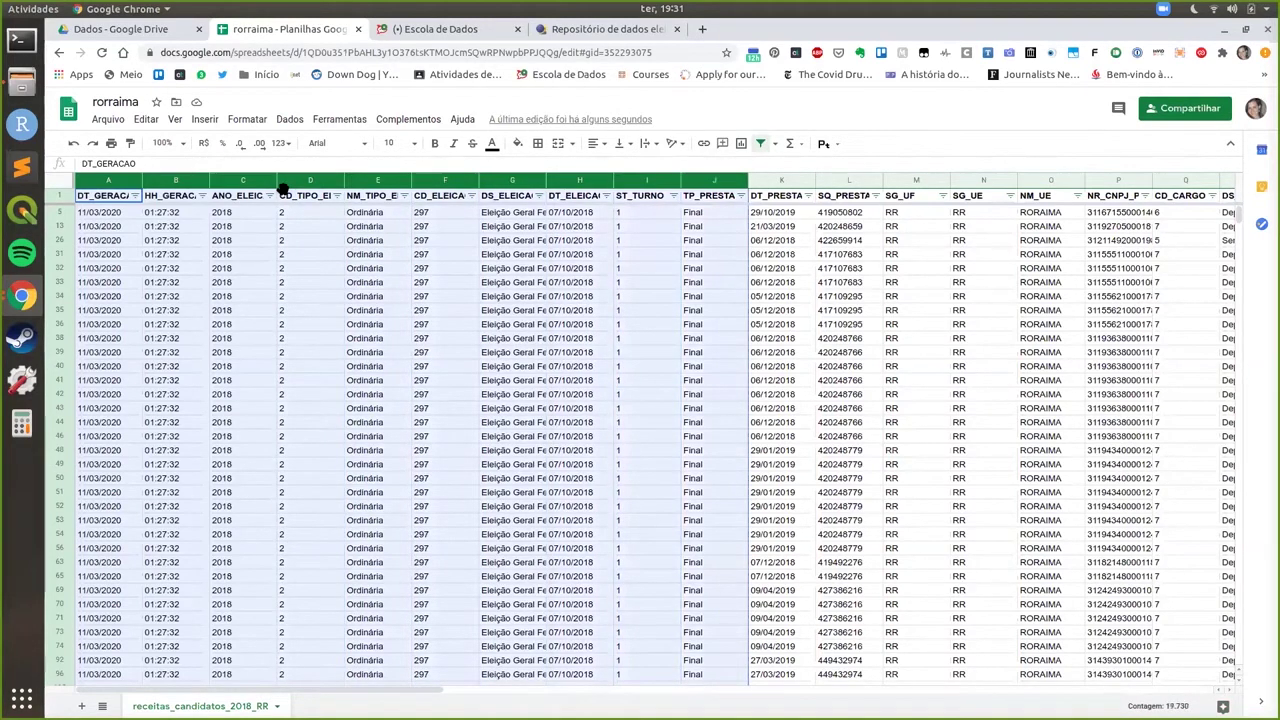
pyautogui.rightClick(705, 186)
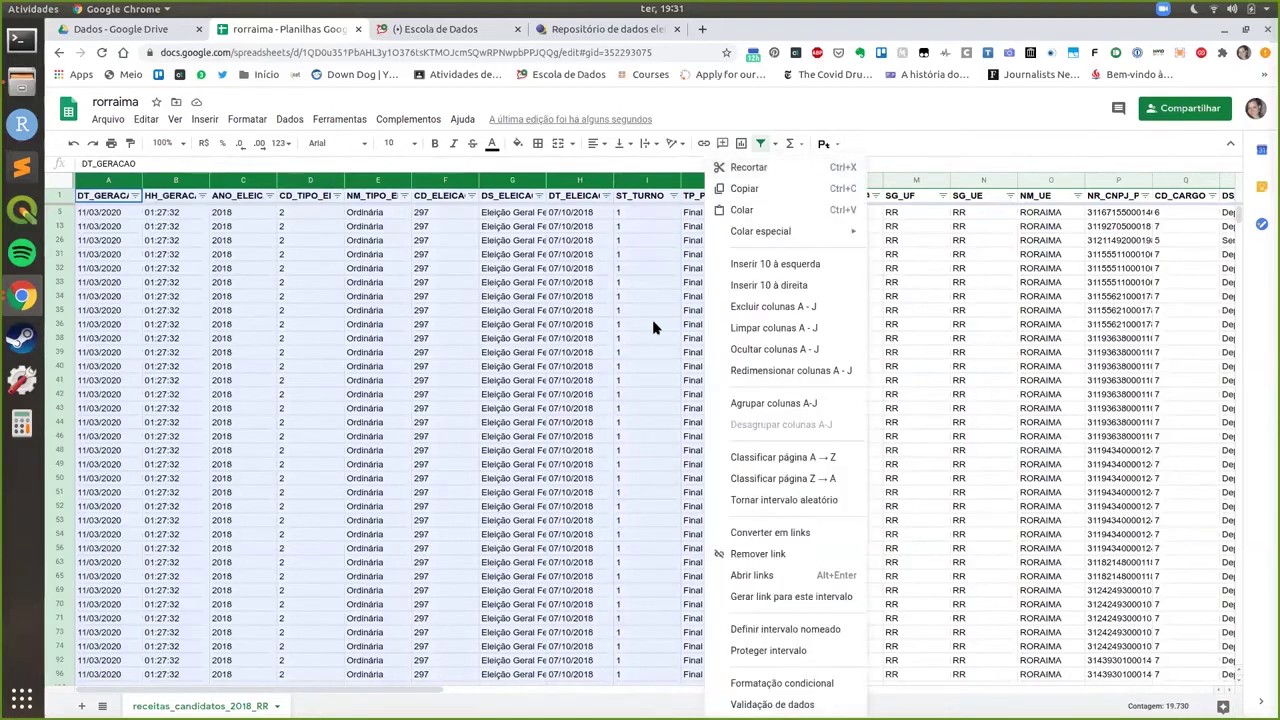
pyautogui.click(790, 307)
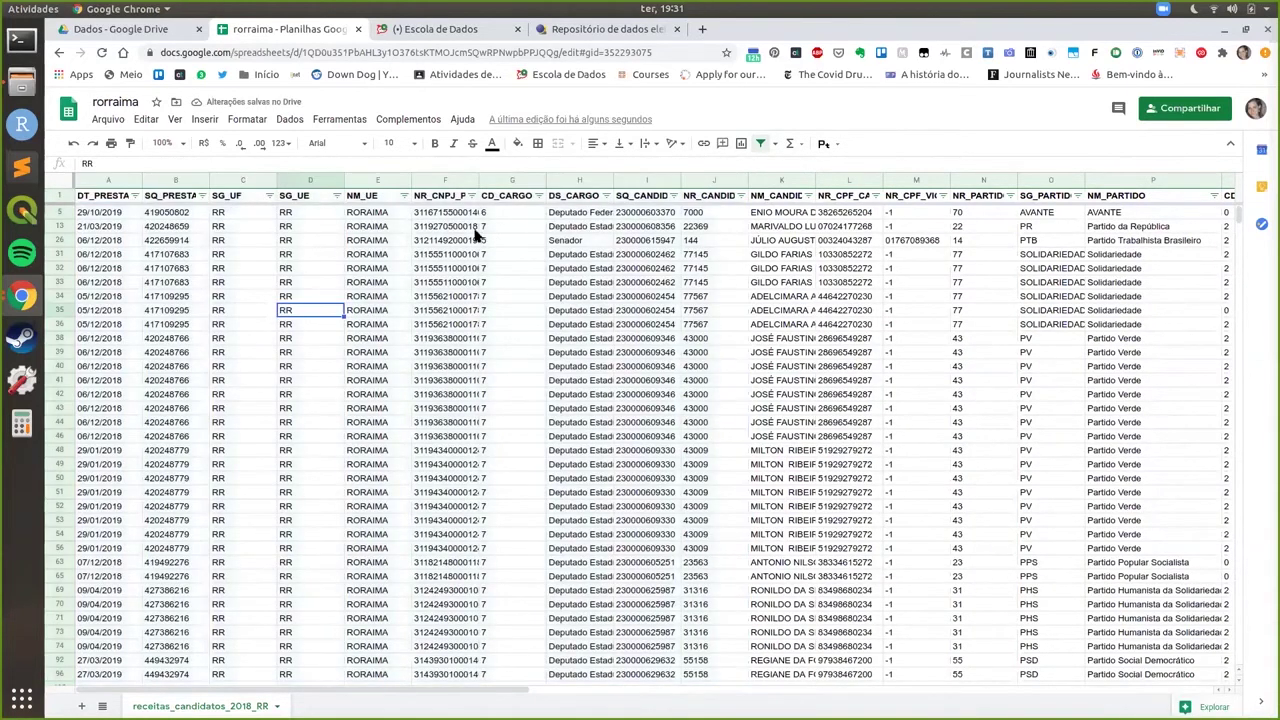
# Filter the DS_CARGO column to keep only Deputado Federal, excluding Deputado Estadual, Governador and Senador
pyautogui.click(476, 229)
pyautogui.click(643, 254)
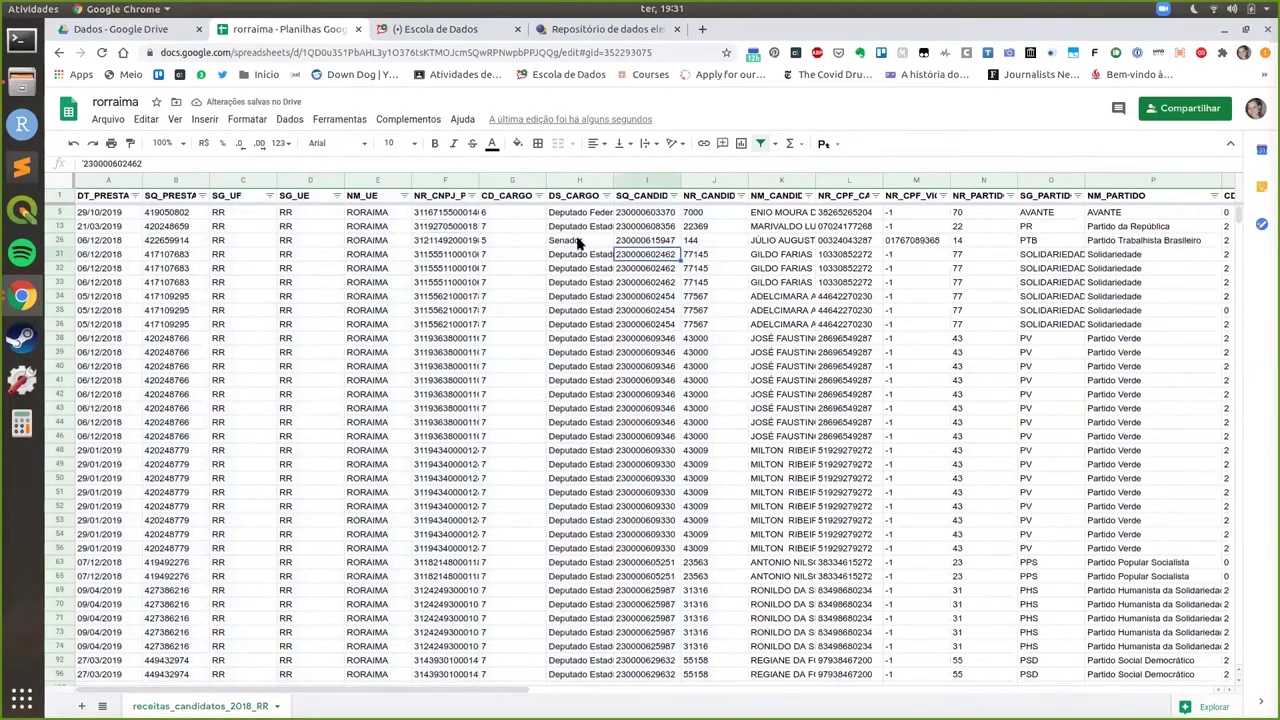
pyautogui.click(607, 196)
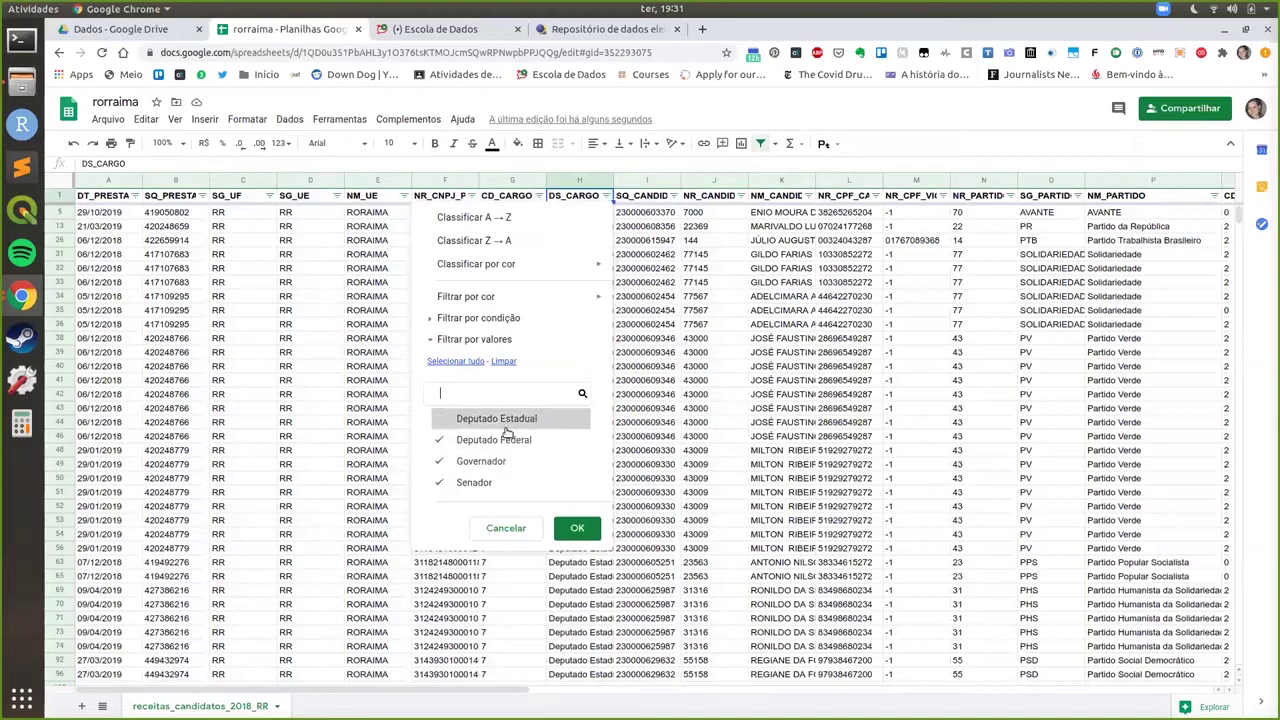
pyautogui.click(510, 422)
pyautogui.click(472, 462)
pyautogui.click(472, 484)
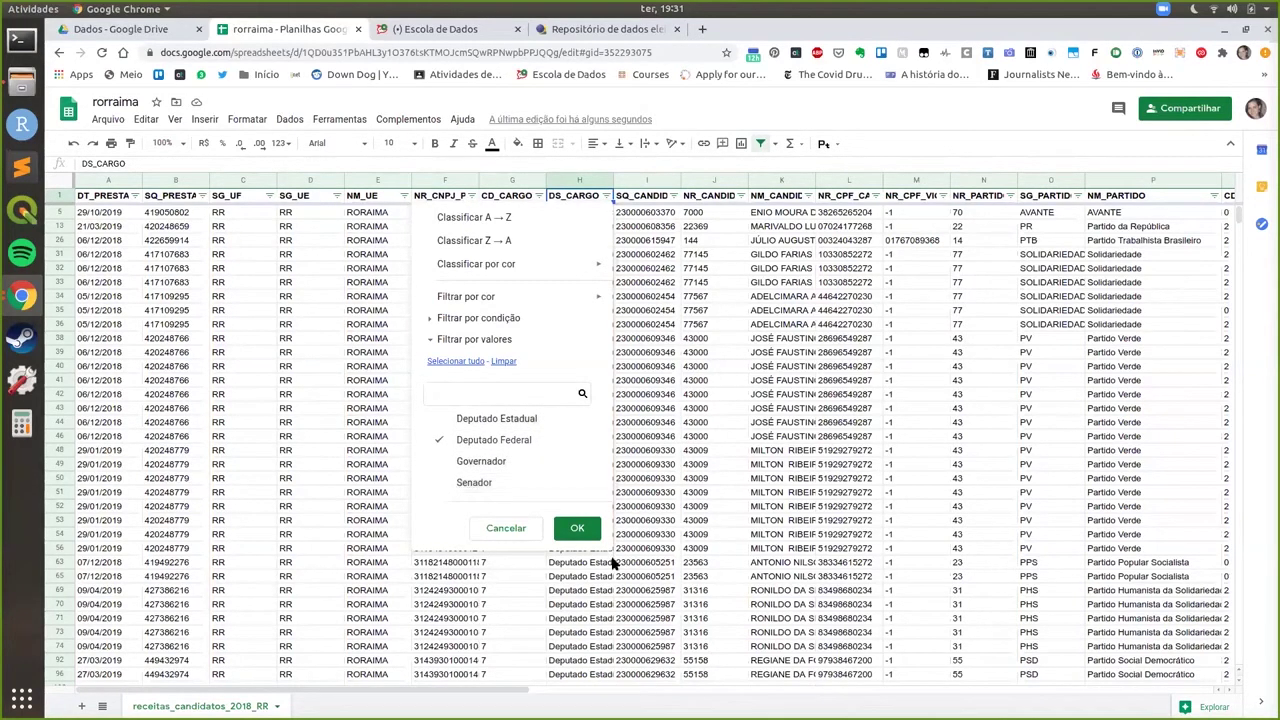
pyautogui.click(578, 530)
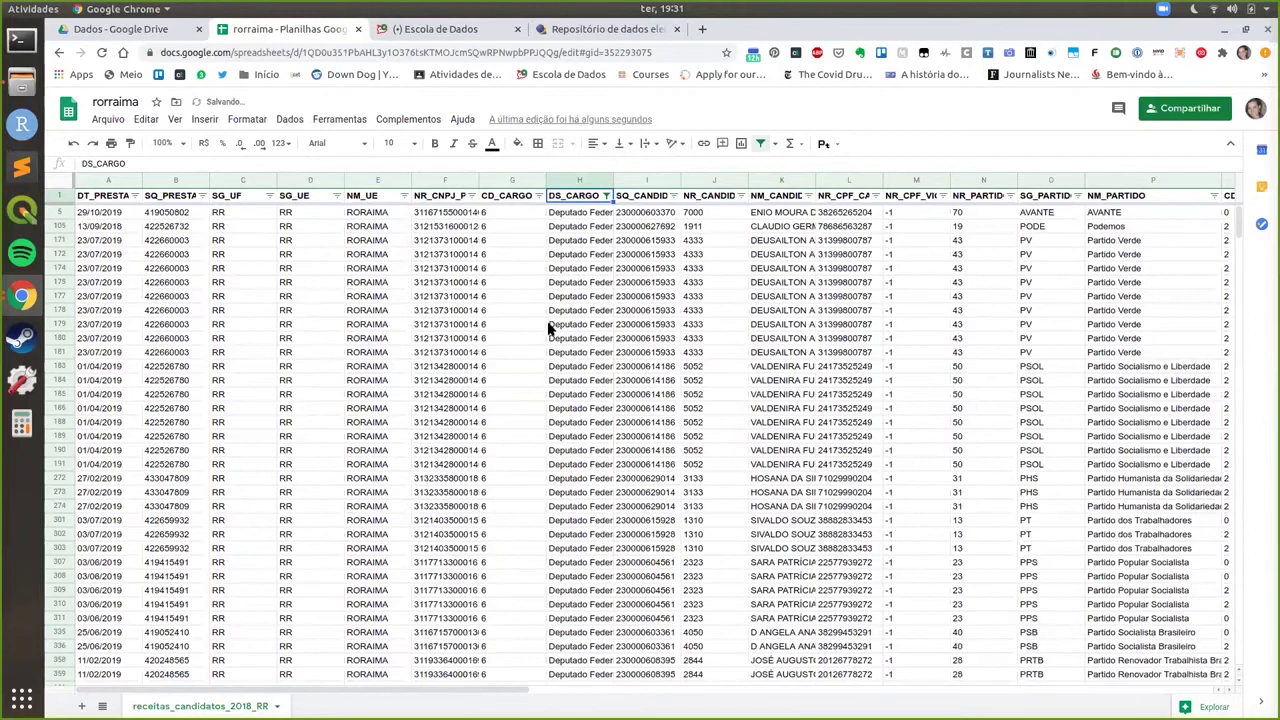
pyautogui.click(516, 366)
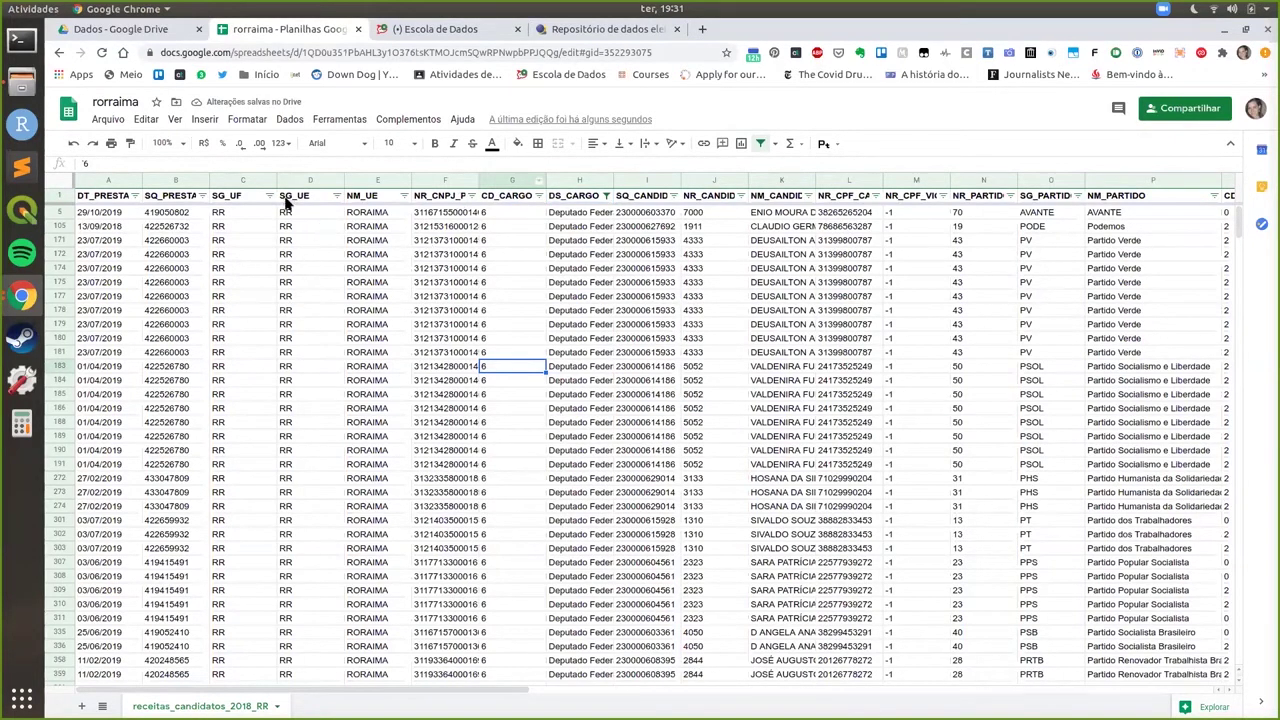
pyautogui.click(658, 284)
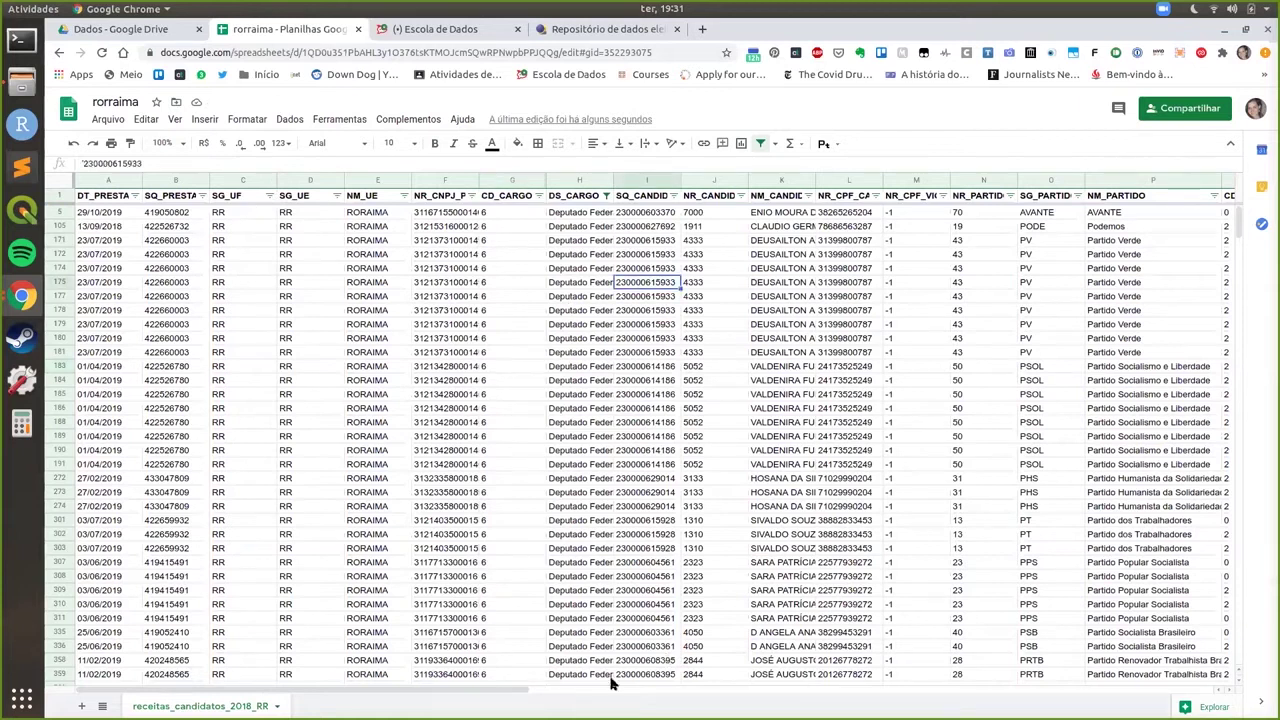
# Delete the NM_PARTIDO and NR_PARTIDO columns, keeping the SG_PARTIDO abbreviation column
pyautogui.click(588, 690)
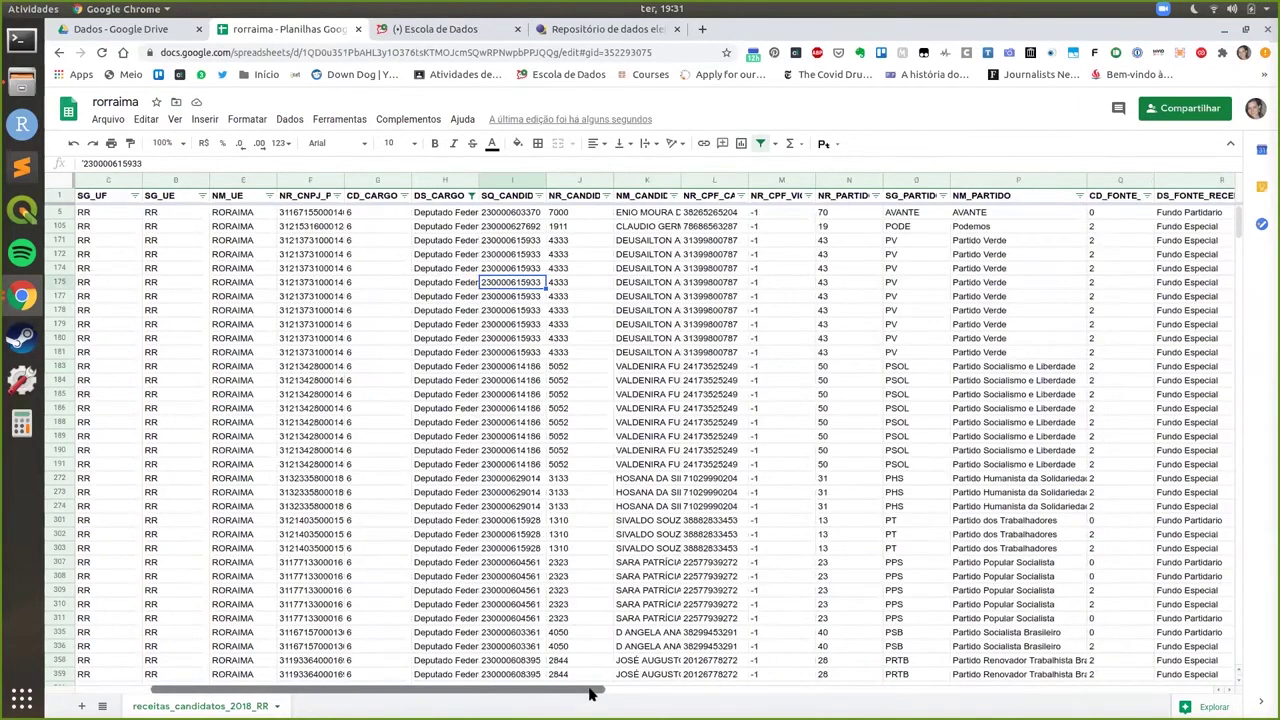
pyautogui.click(590, 692)
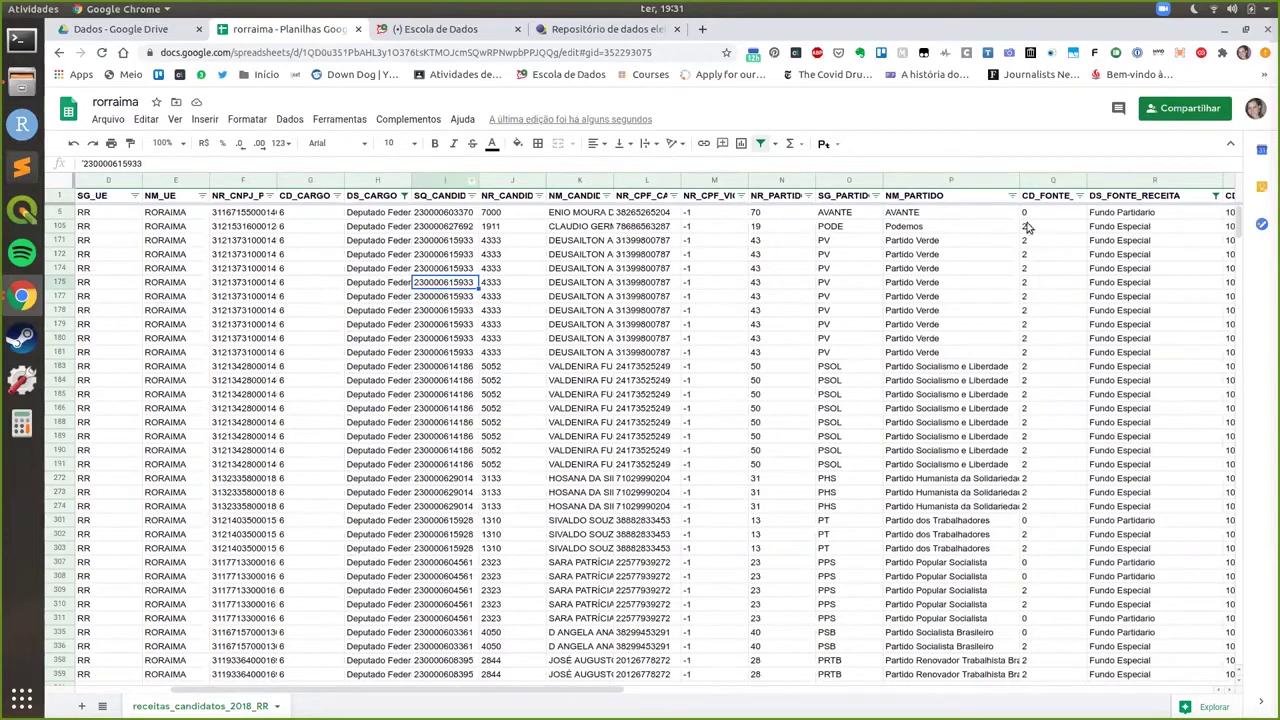
pyautogui.rightClick(935, 183)
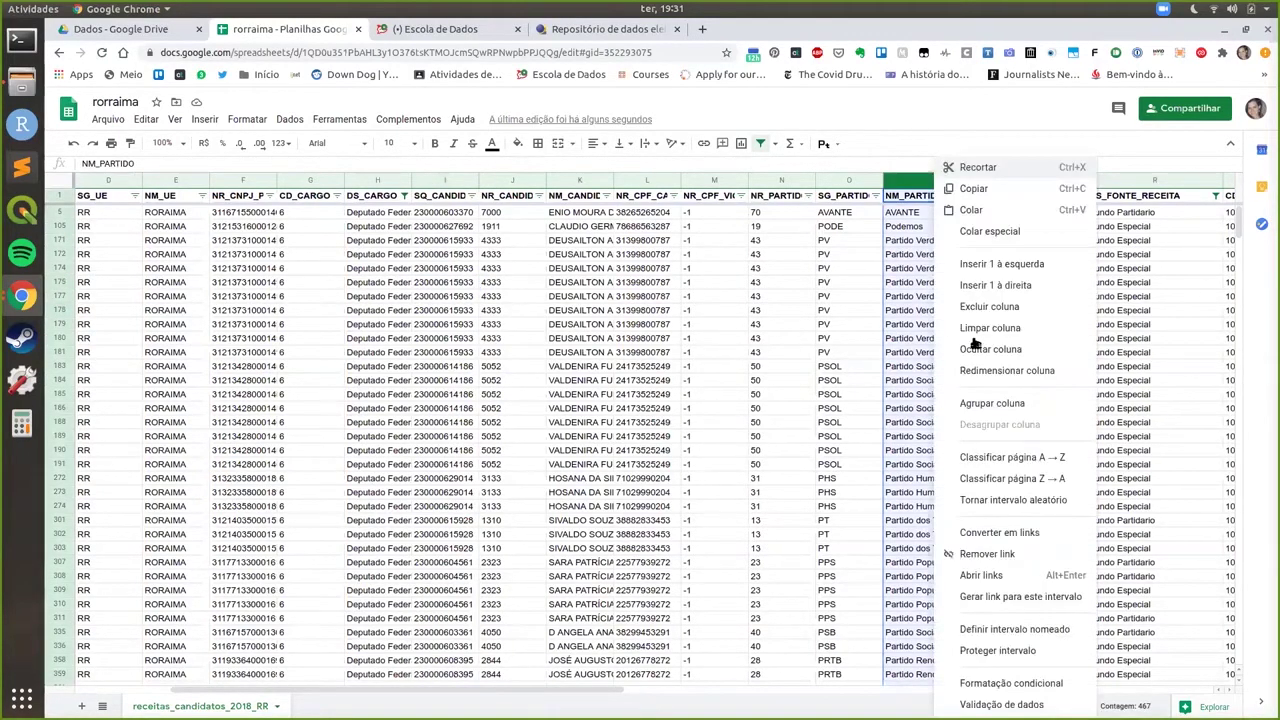
pyautogui.press('Return')
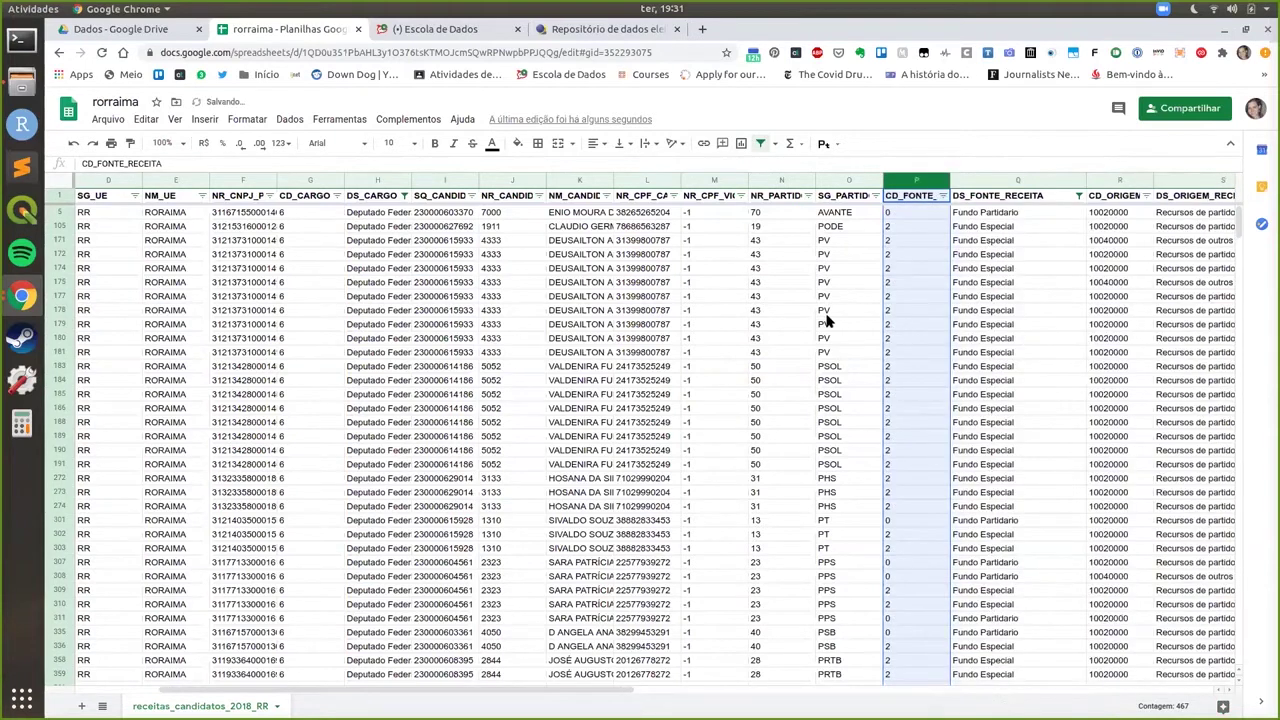
pyautogui.click(779, 337)
pyautogui.click(768, 183)
pyautogui.rightClick(768, 183)
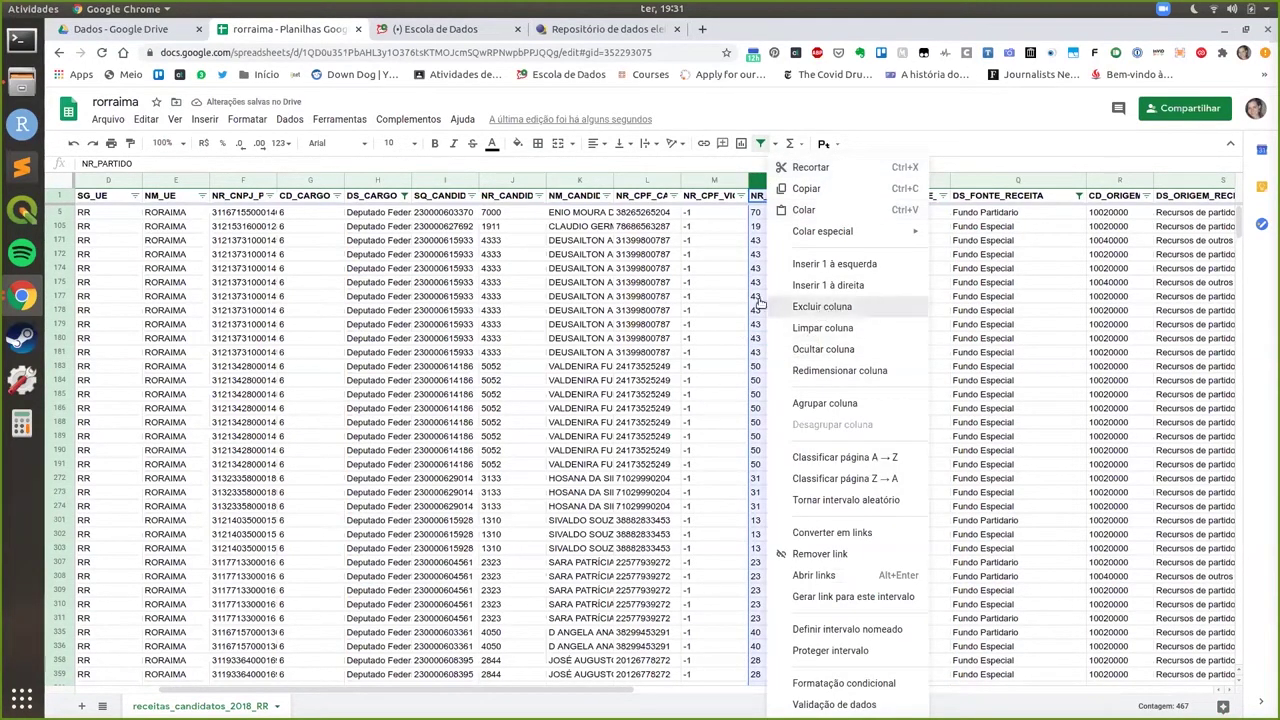
pyautogui.press('Return')
pyautogui.click(728, 240)
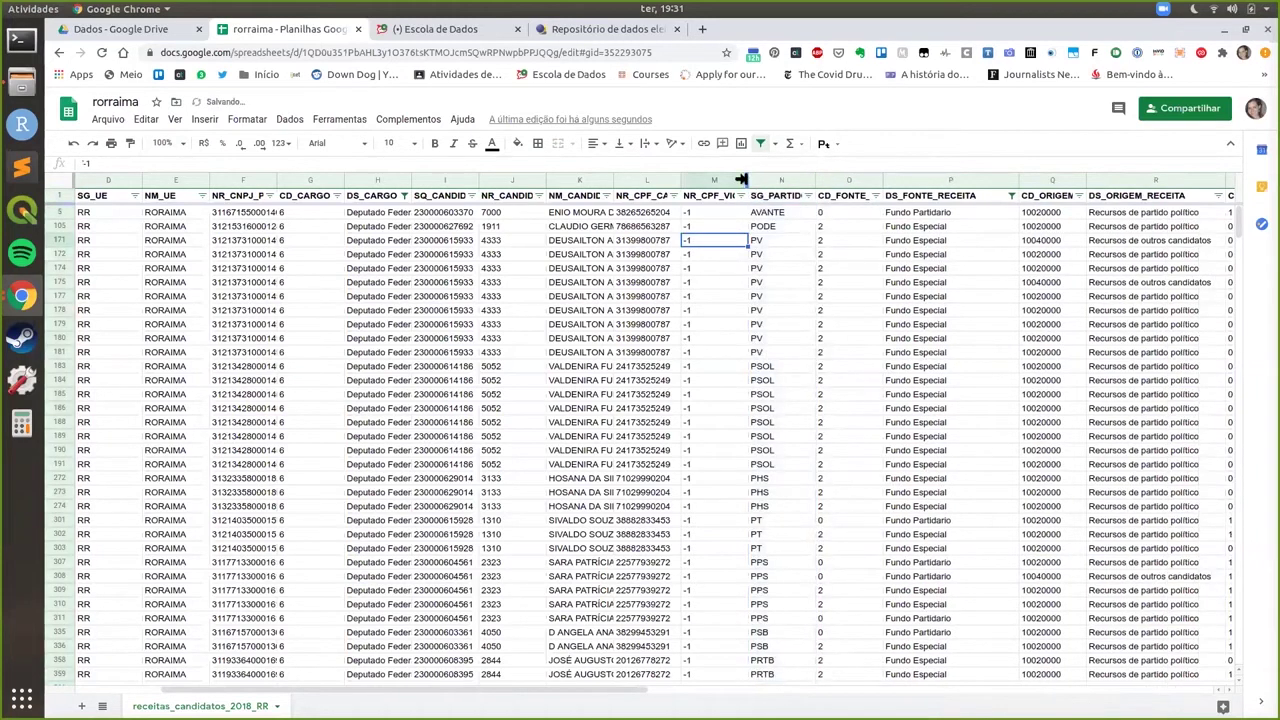
# Delete the NR_CPF_VICE_CANDIDATO column after widening it to show its full heading
pyautogui.moveTo(821, 177); pyautogui.dragTo(840, 177)
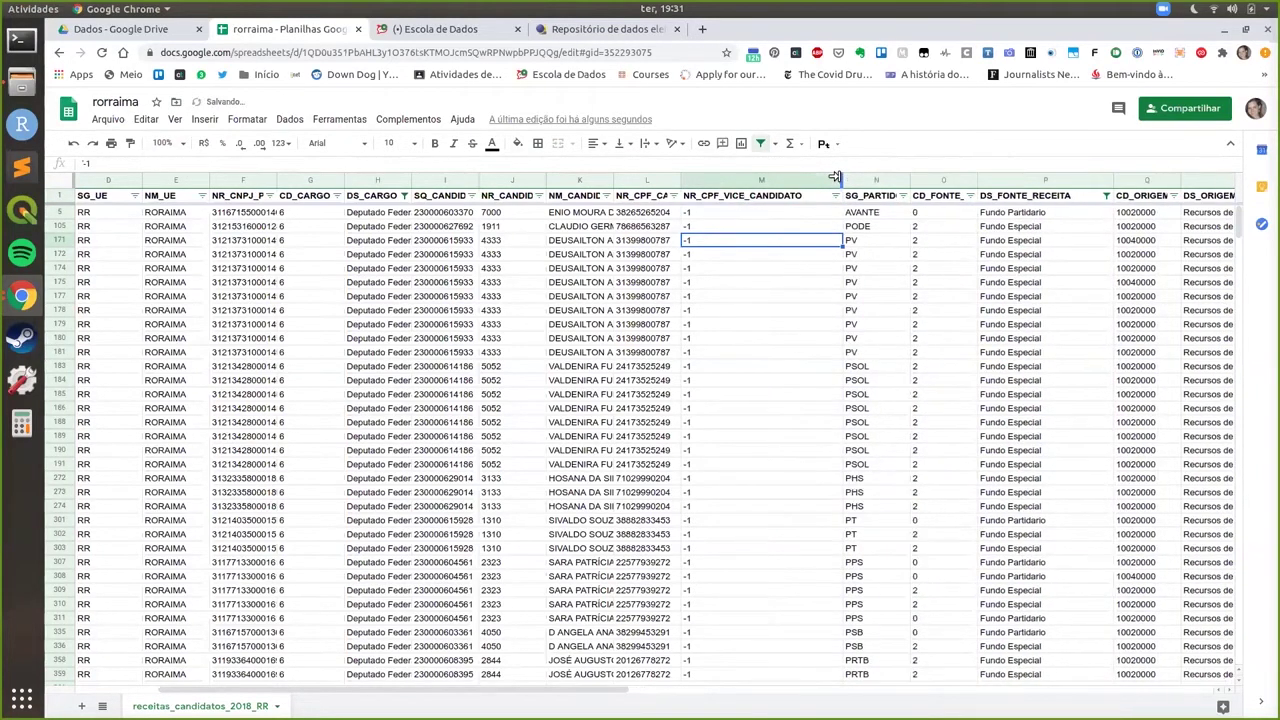
pyautogui.rightClick(758, 187)
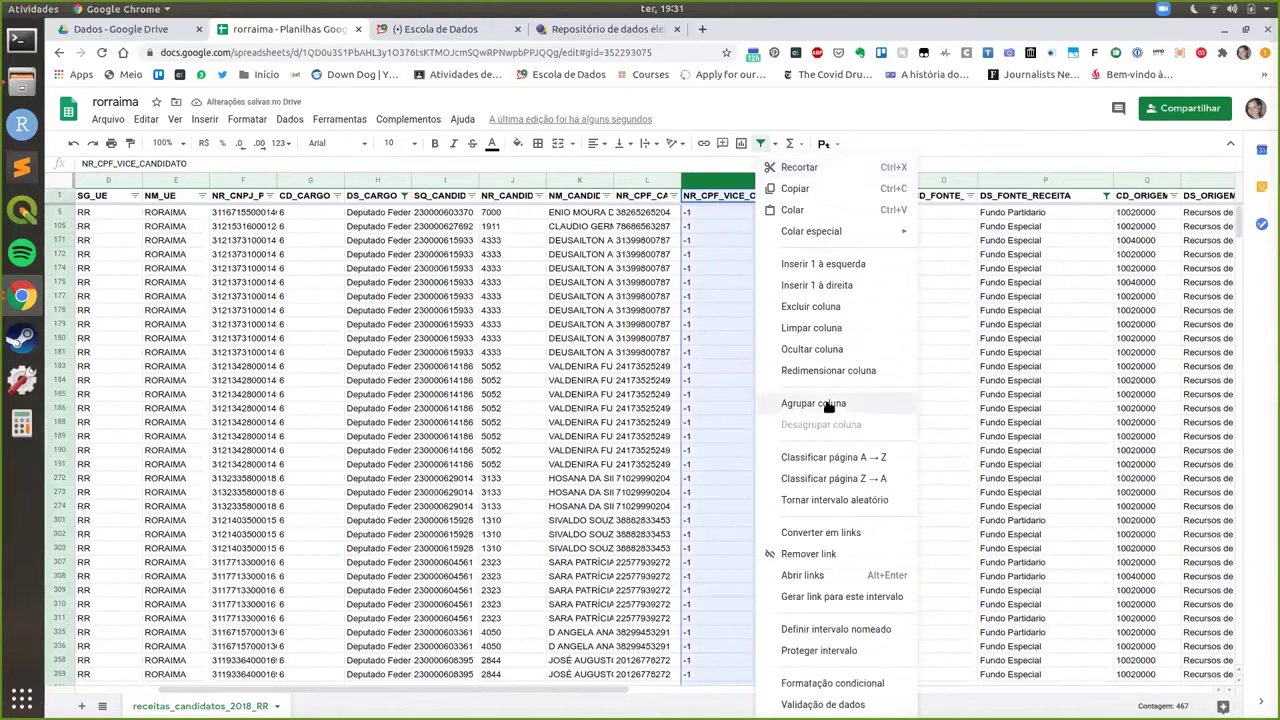
pyautogui.click(806, 310)
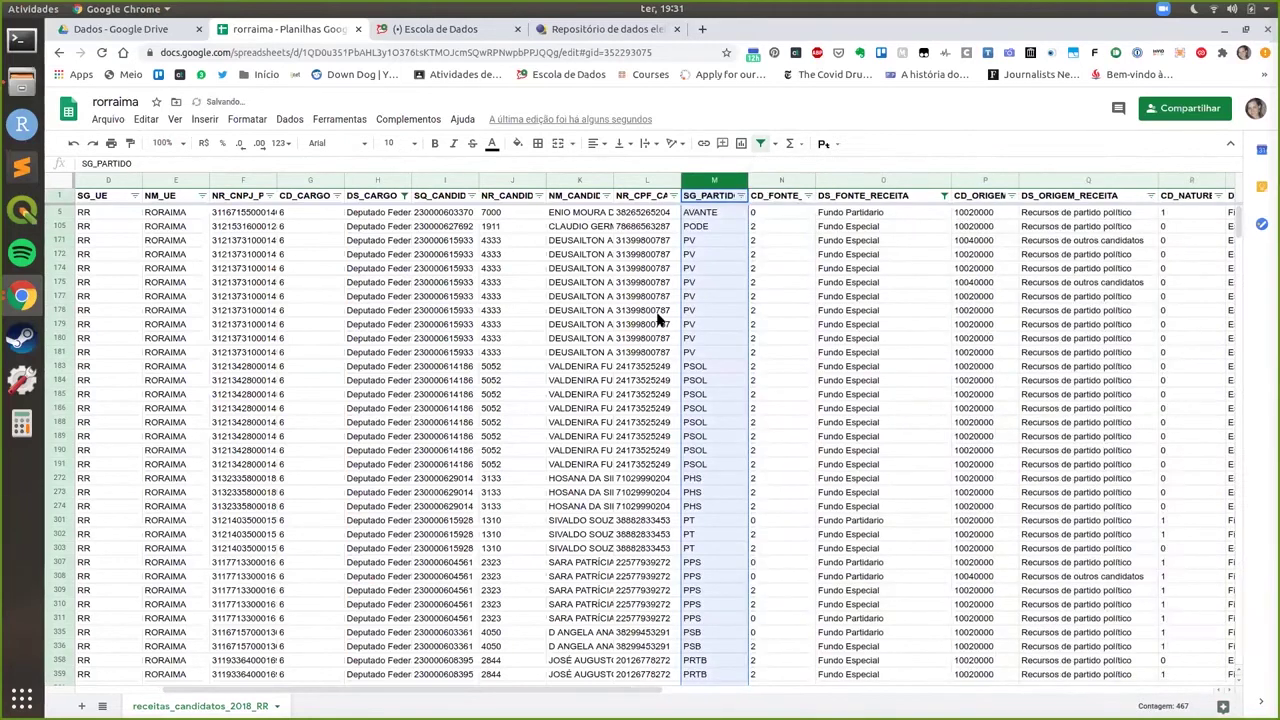
pyautogui.click(911, 210)
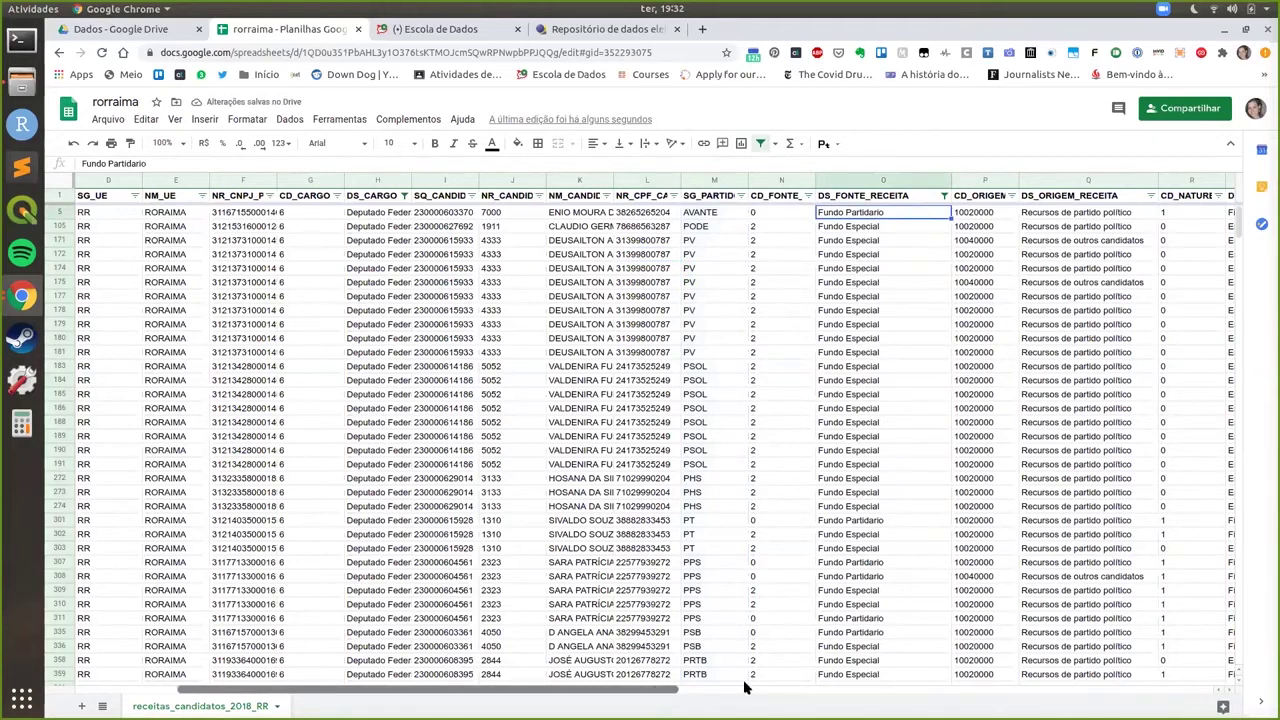
# Delete the CD_FONTE_RECEITA code column, keeping the DS_FONTE_RECEITA description beside it
pyautogui.hscroll(2, 744, 687)
pyautogui.click(696, 309)
pyautogui.hscroll(1, 697, 215)
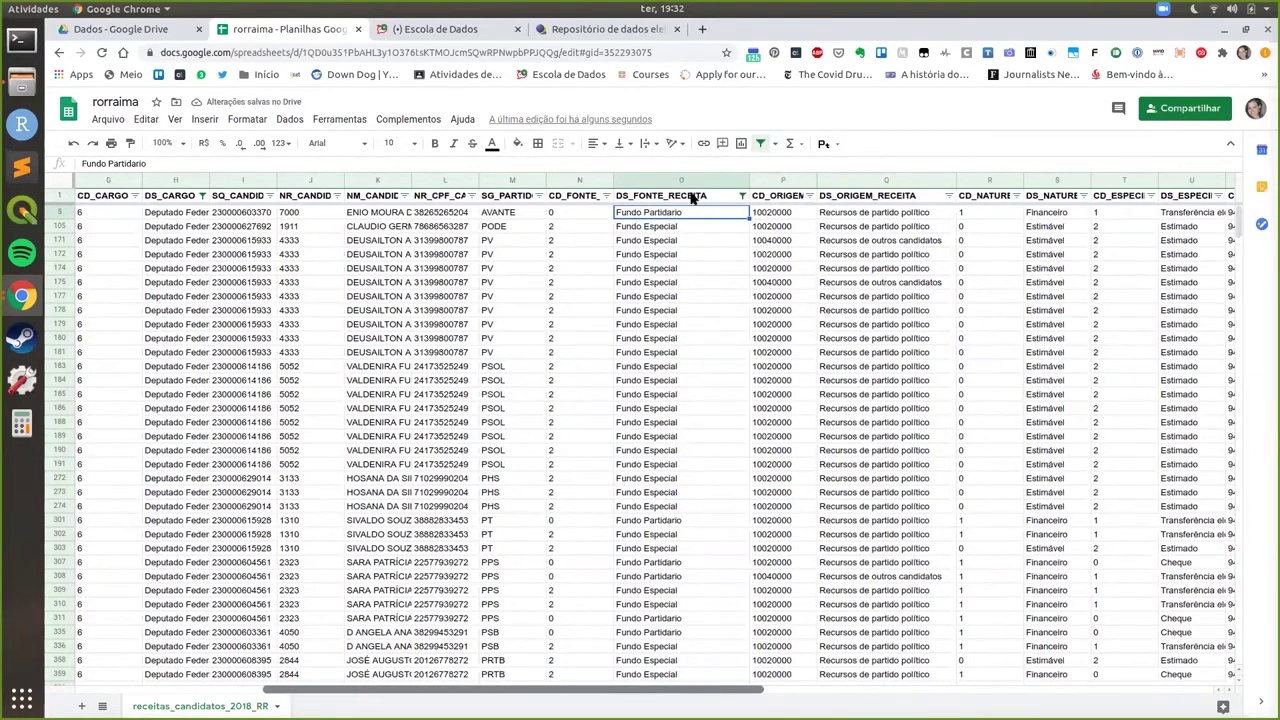
pyautogui.click(580, 181)
pyautogui.rightClick(580, 181)
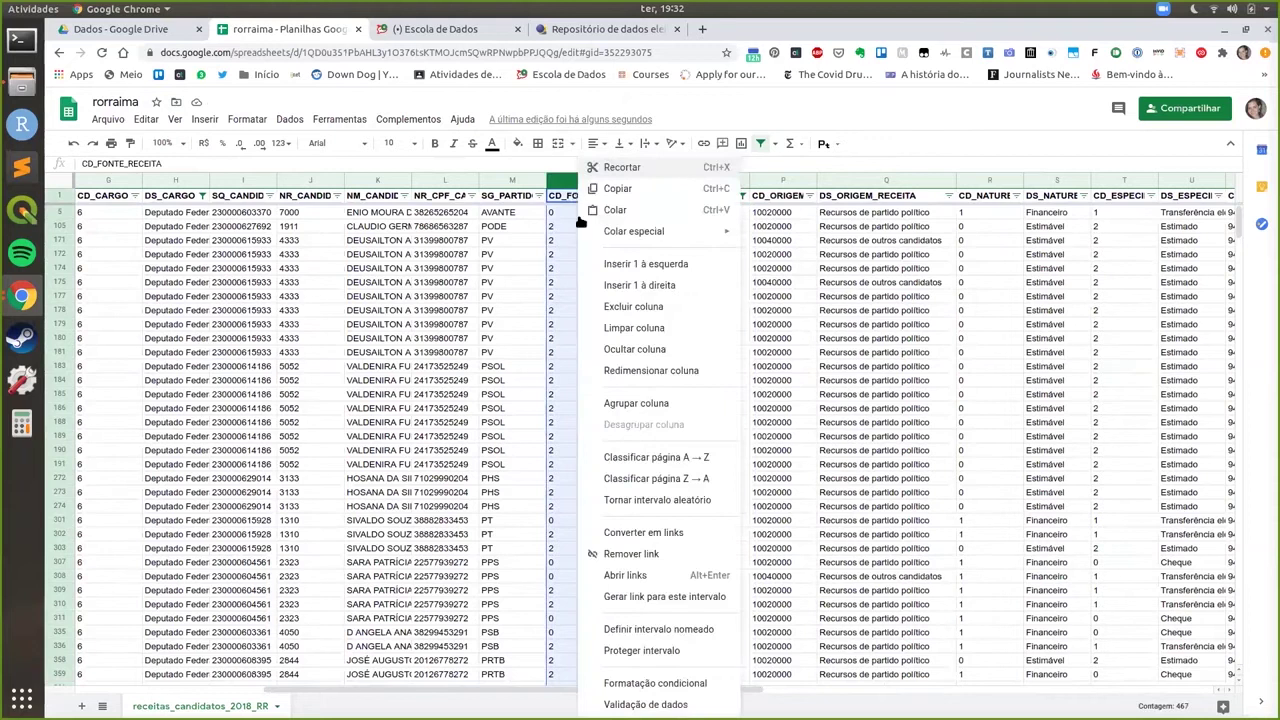
pyautogui.click(687, 314)
pyautogui.click(719, 242)
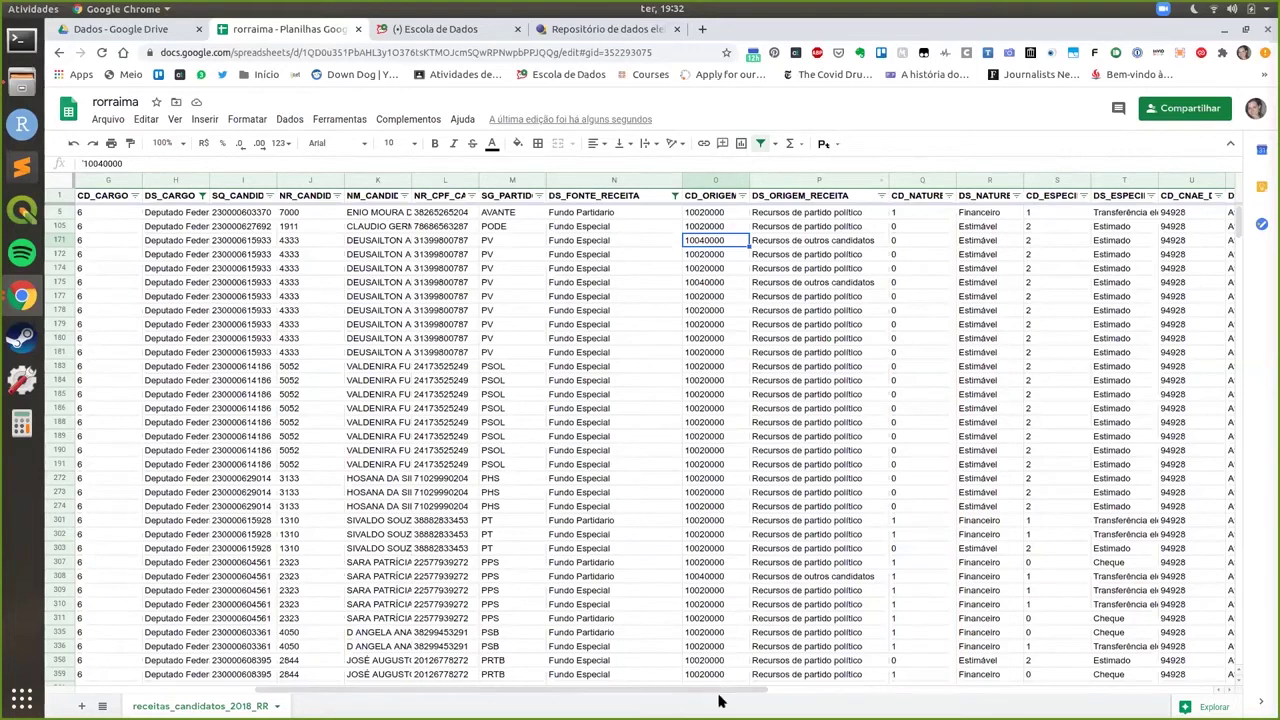
# Delete the DS_ORIGEM_RECEITA column that follows the revenue origin code
pyautogui.moveTo(723, 697); pyautogui.dragTo(823, 695)
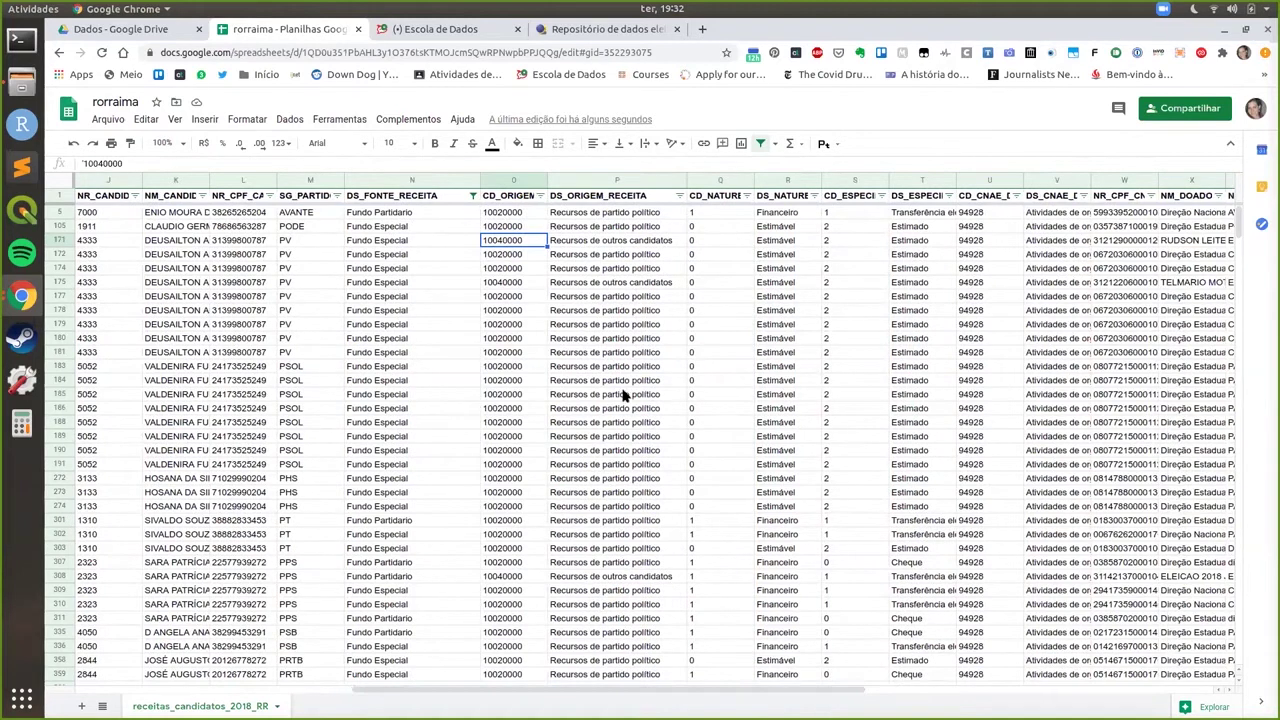
pyautogui.click(594, 297)
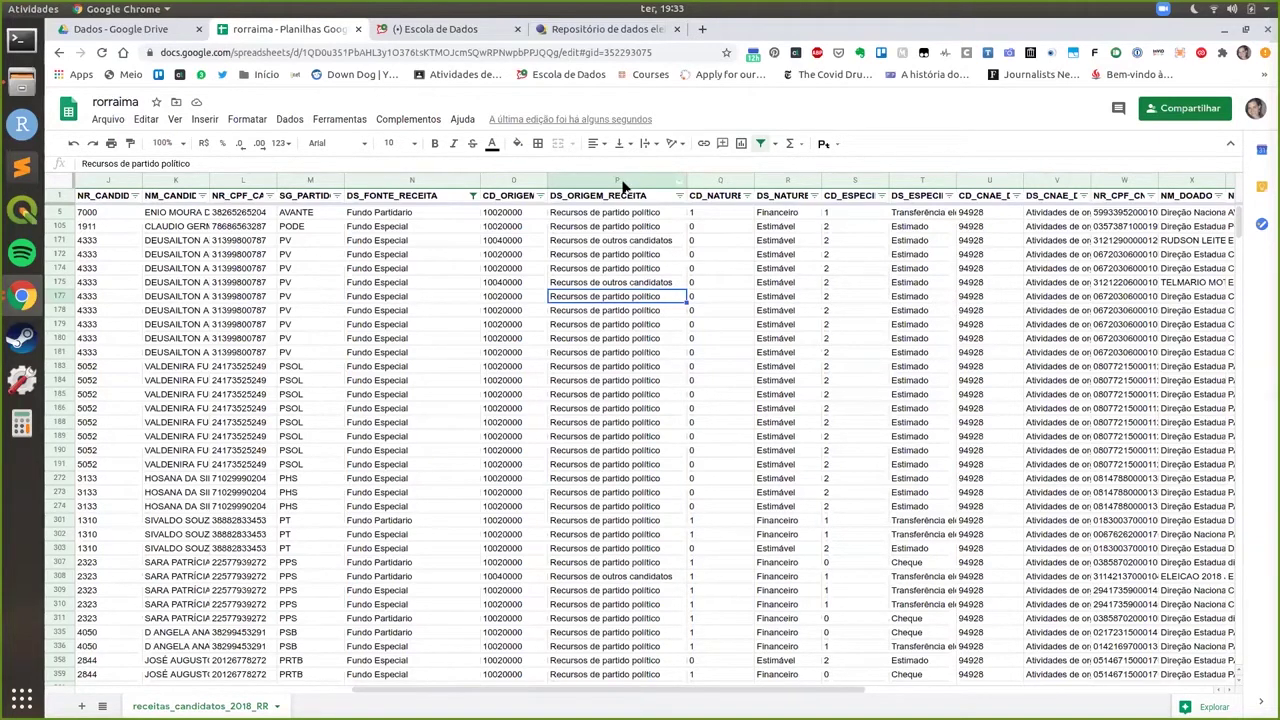
pyautogui.rightClick(624, 186)
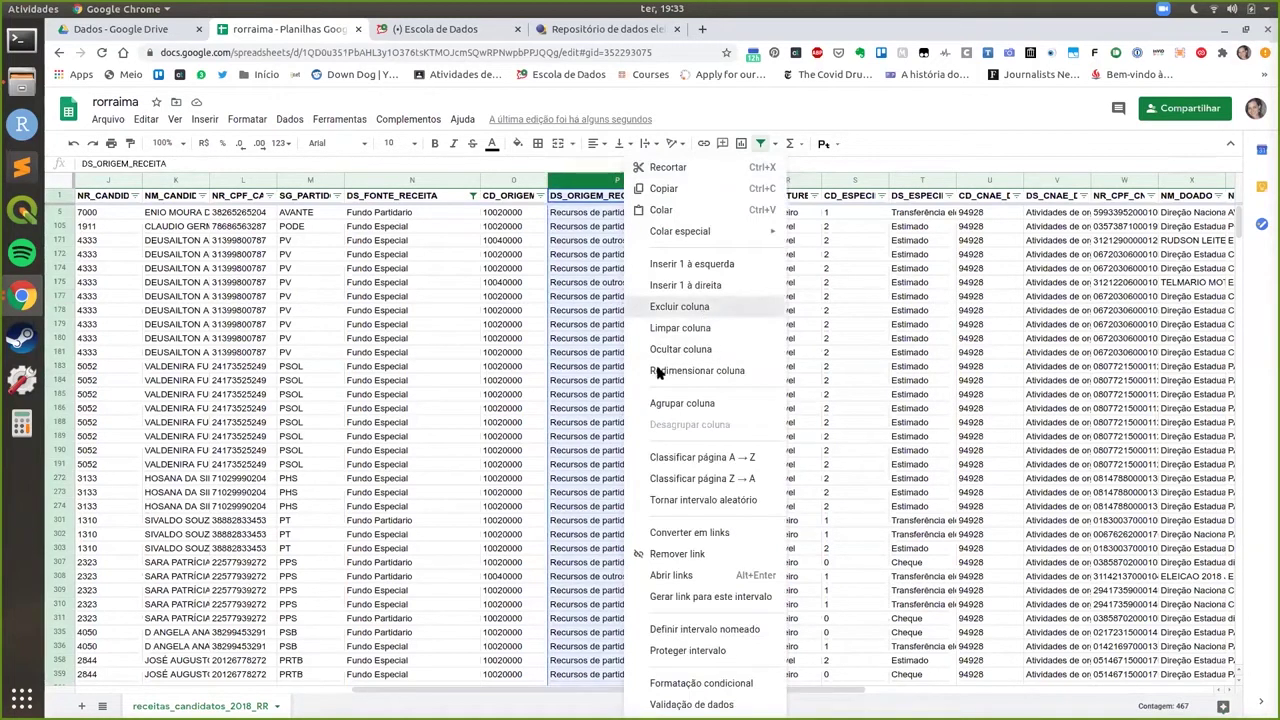
pyautogui.click(679, 306)
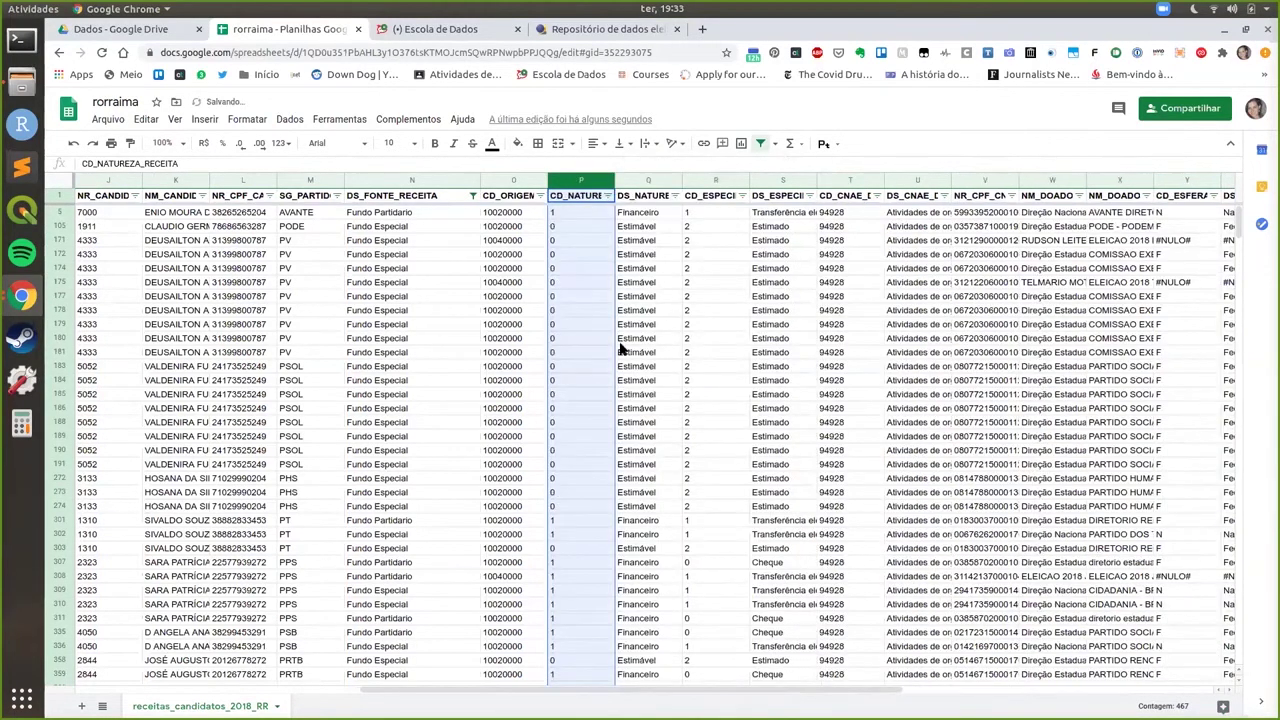
pyautogui.rightClick(610, 182)
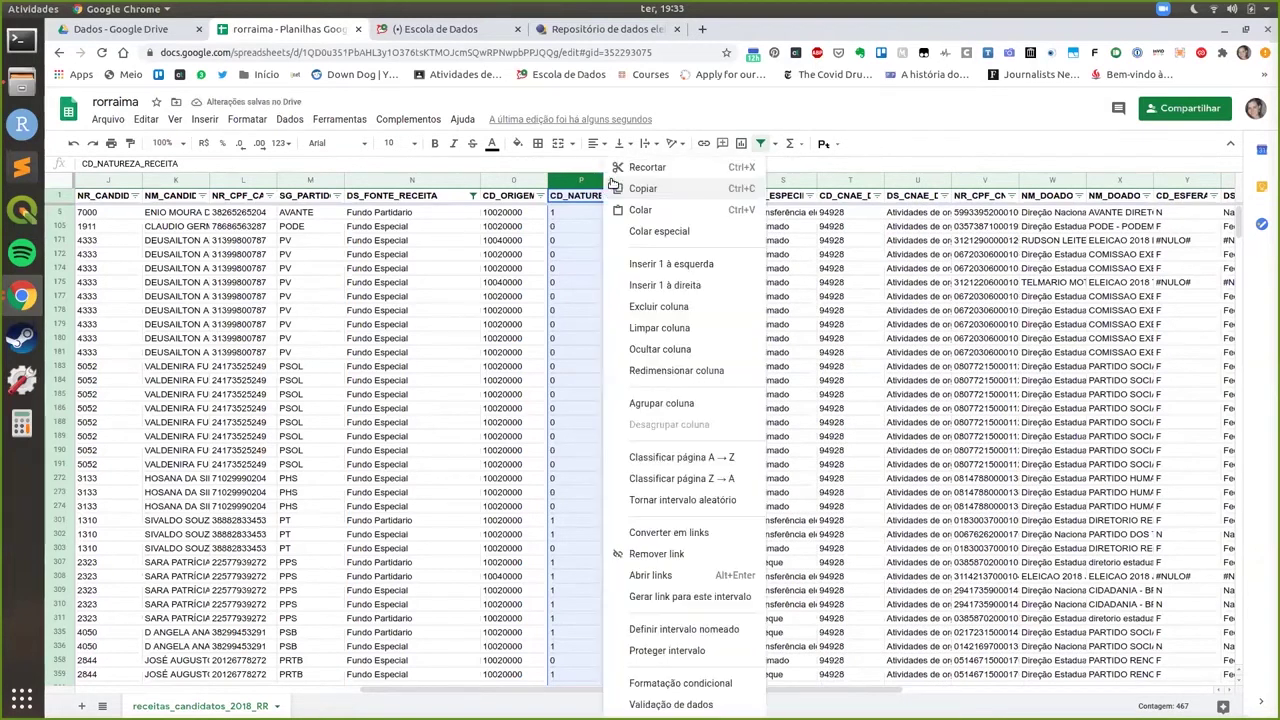
pyautogui.click(588, 240)
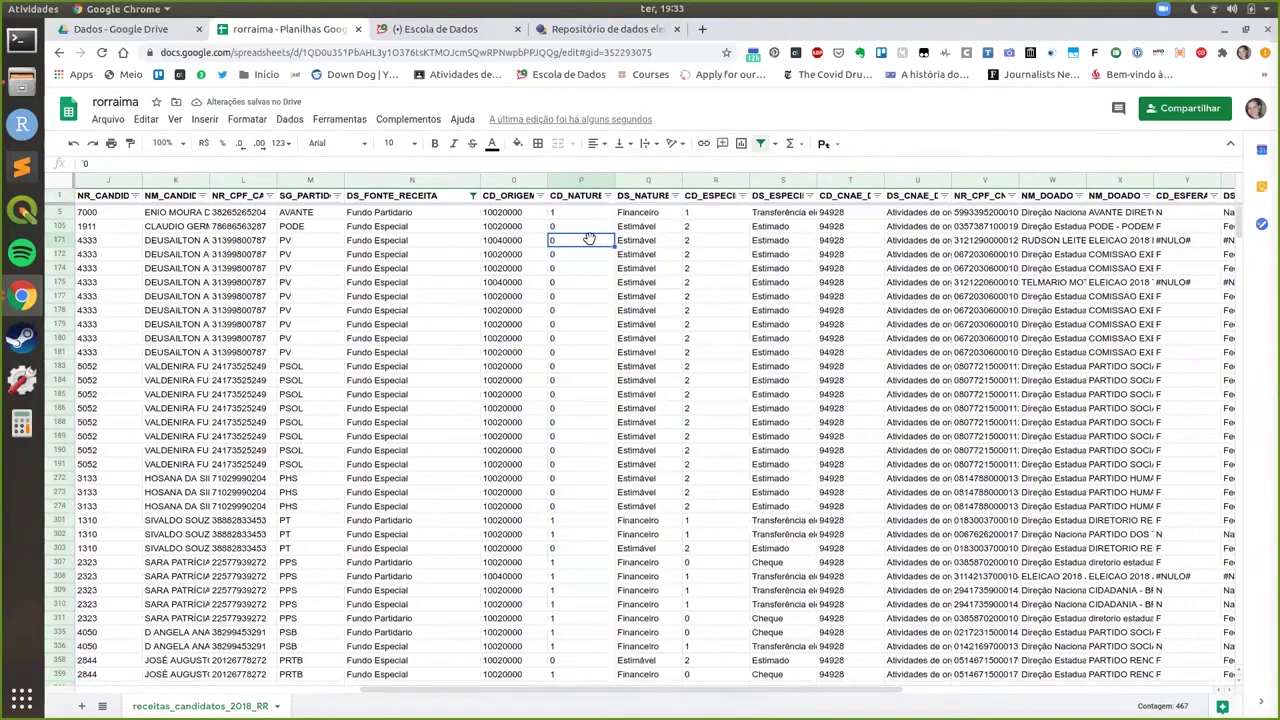
# Filter the DS_NATUREZA_RECEITA column to keep only Financeiro, excluding Estimável
pyautogui.click(675, 196)
pyautogui.click(572, 424)
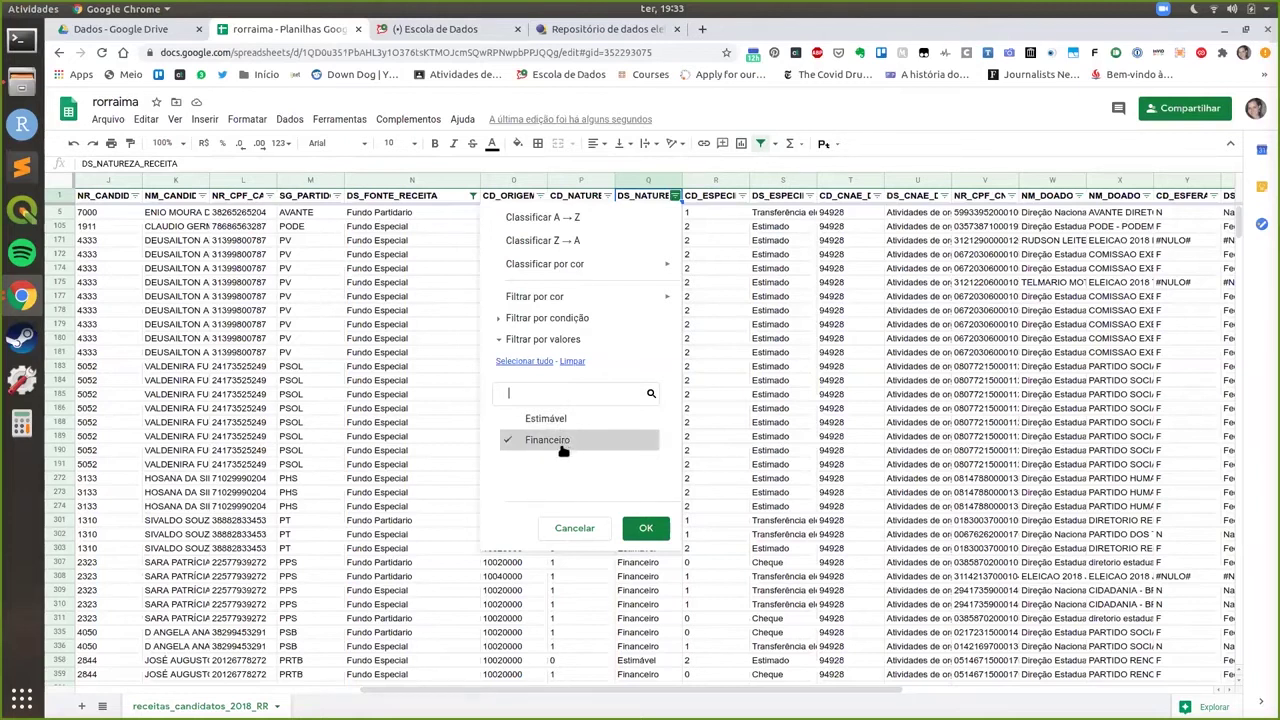
pyautogui.click(650, 530)
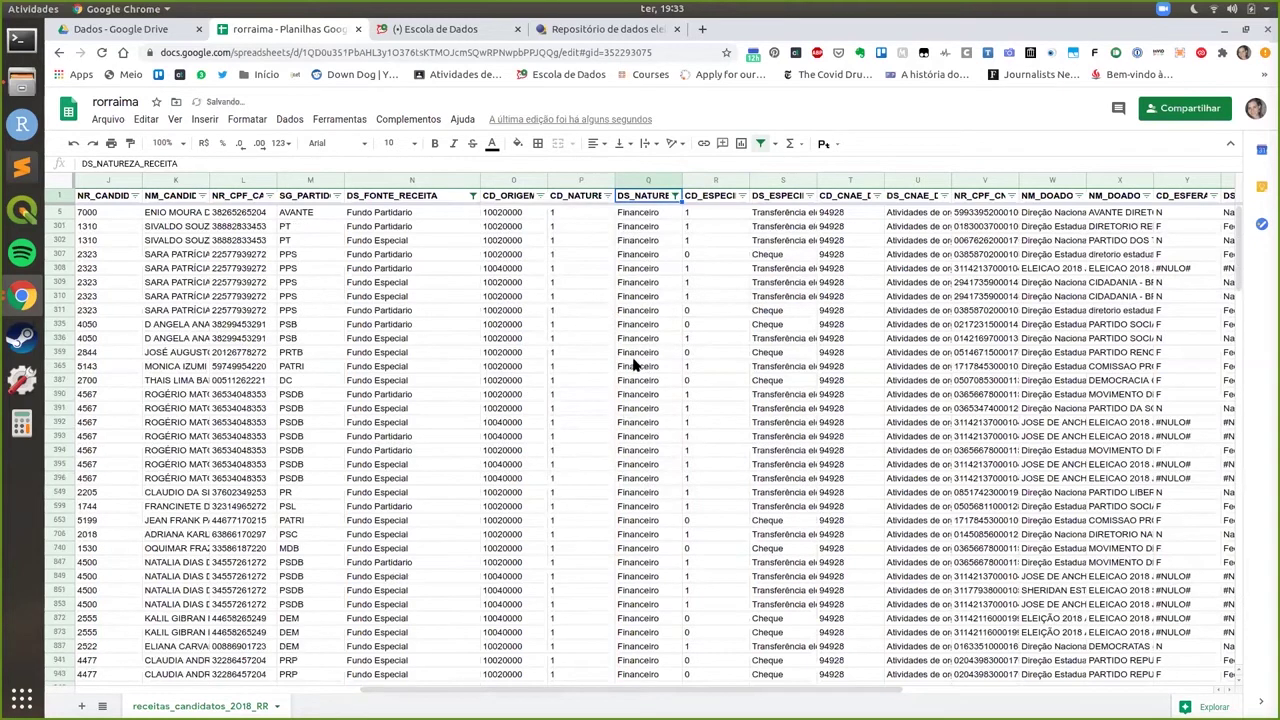
# Clear the contents of columns R to U, from CD_ESPECIE_RECEITA to the donor's CNAE description
pyautogui.click(710, 256)
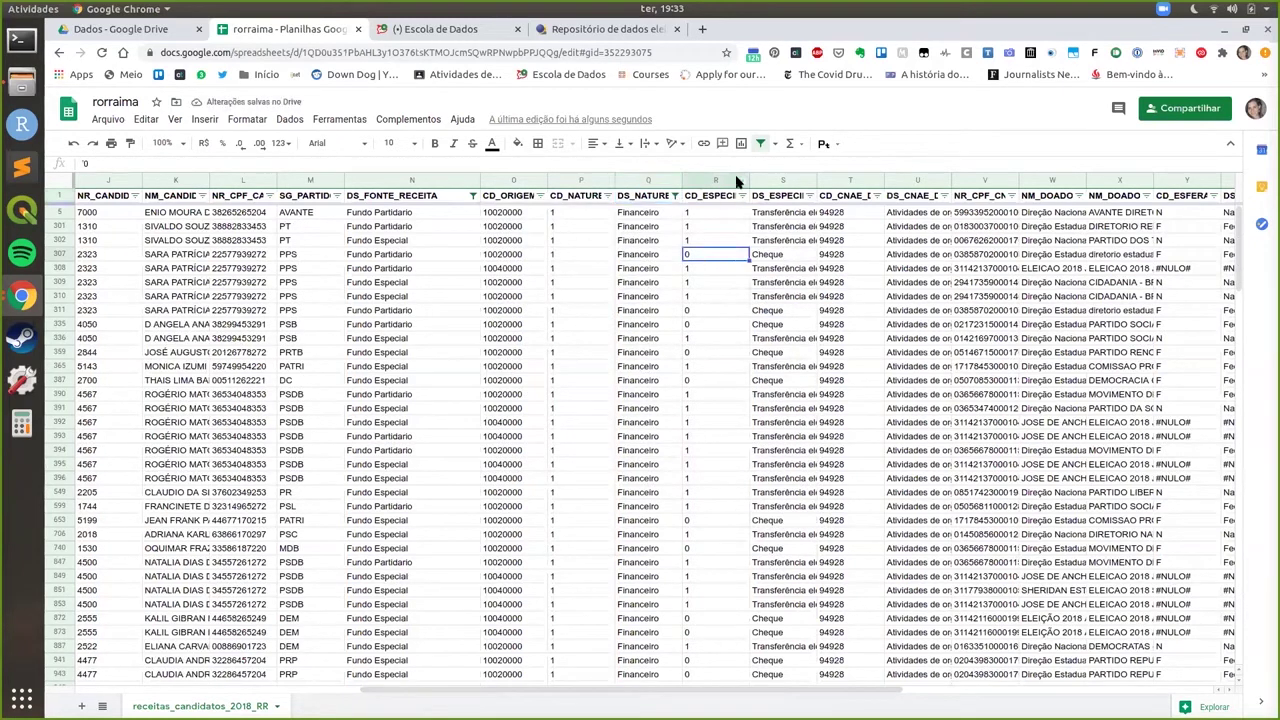
pyautogui.moveTo(813, 182); pyautogui.dragTo(808, 182)
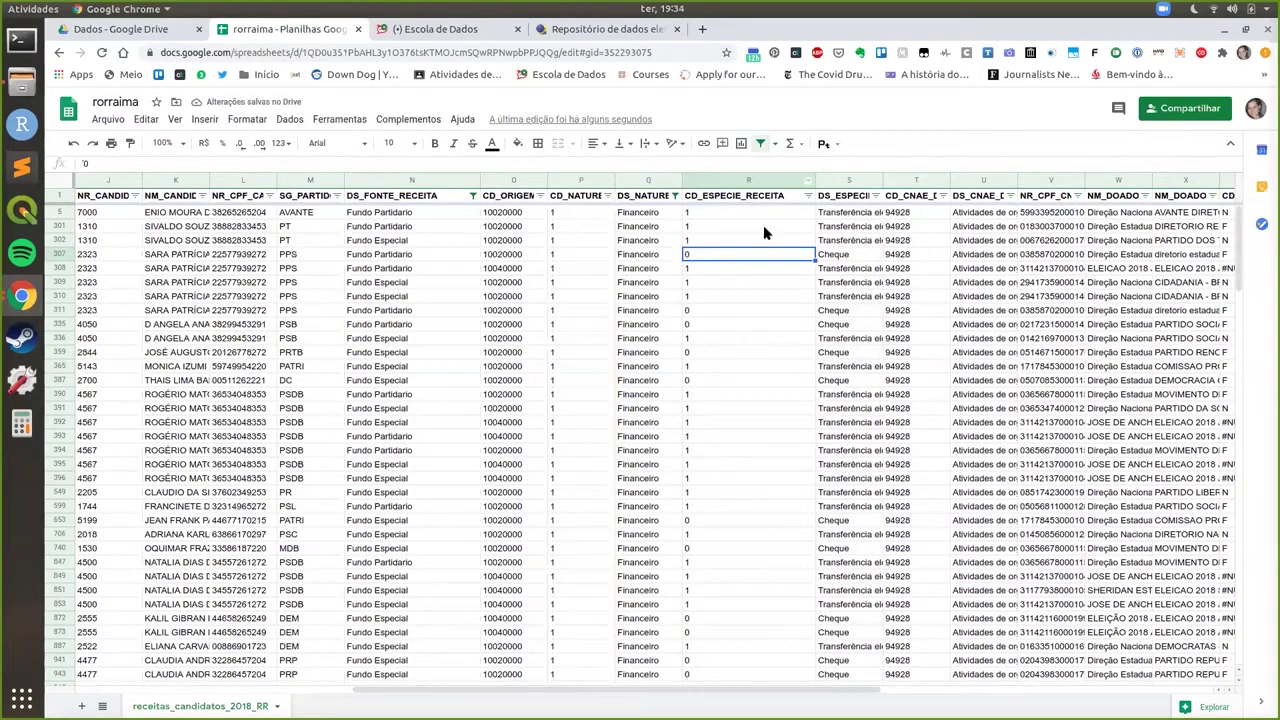
pyautogui.moveTo(803, 178); pyautogui.dragTo(966, 184)
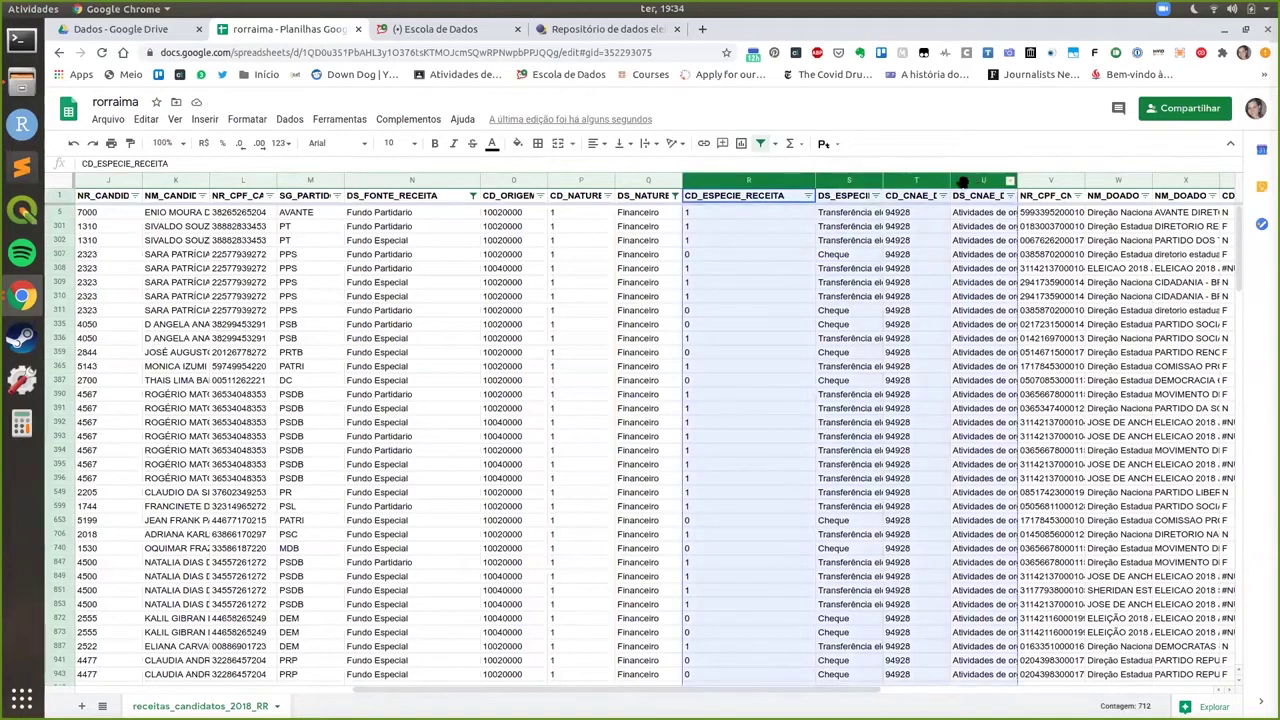
pyautogui.rightClick(964, 183)
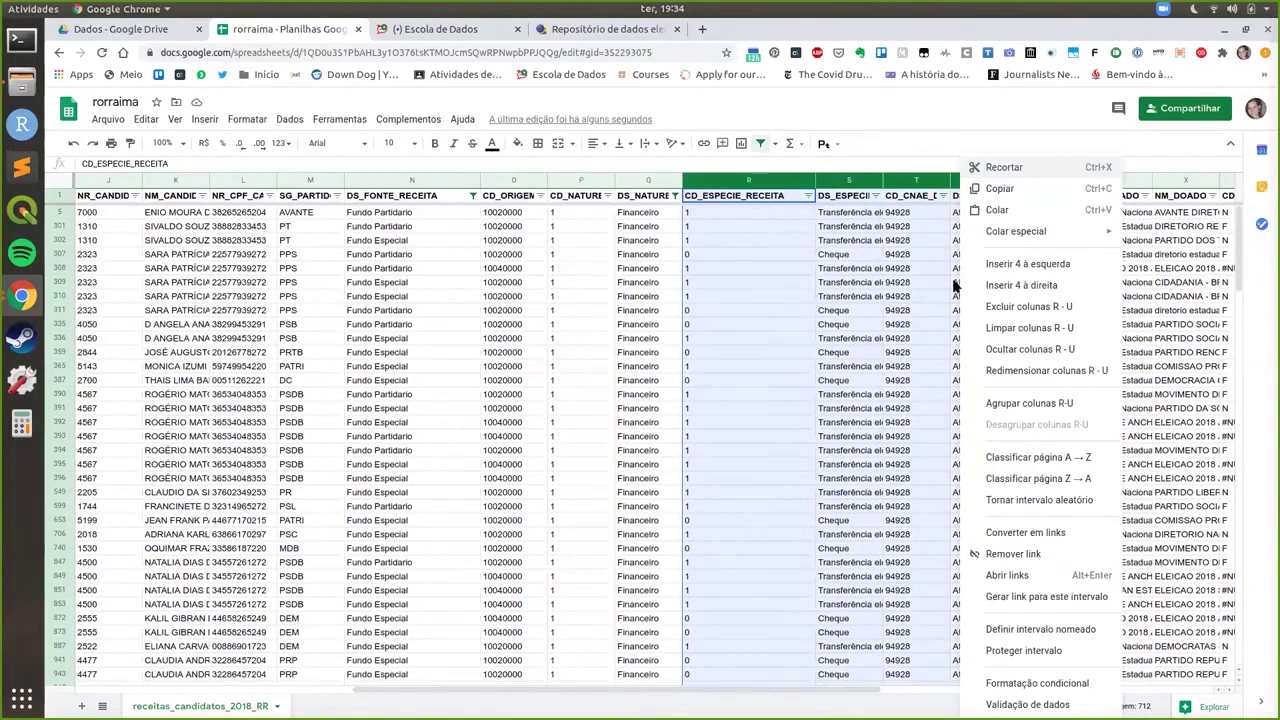
pyautogui.click(985, 329)
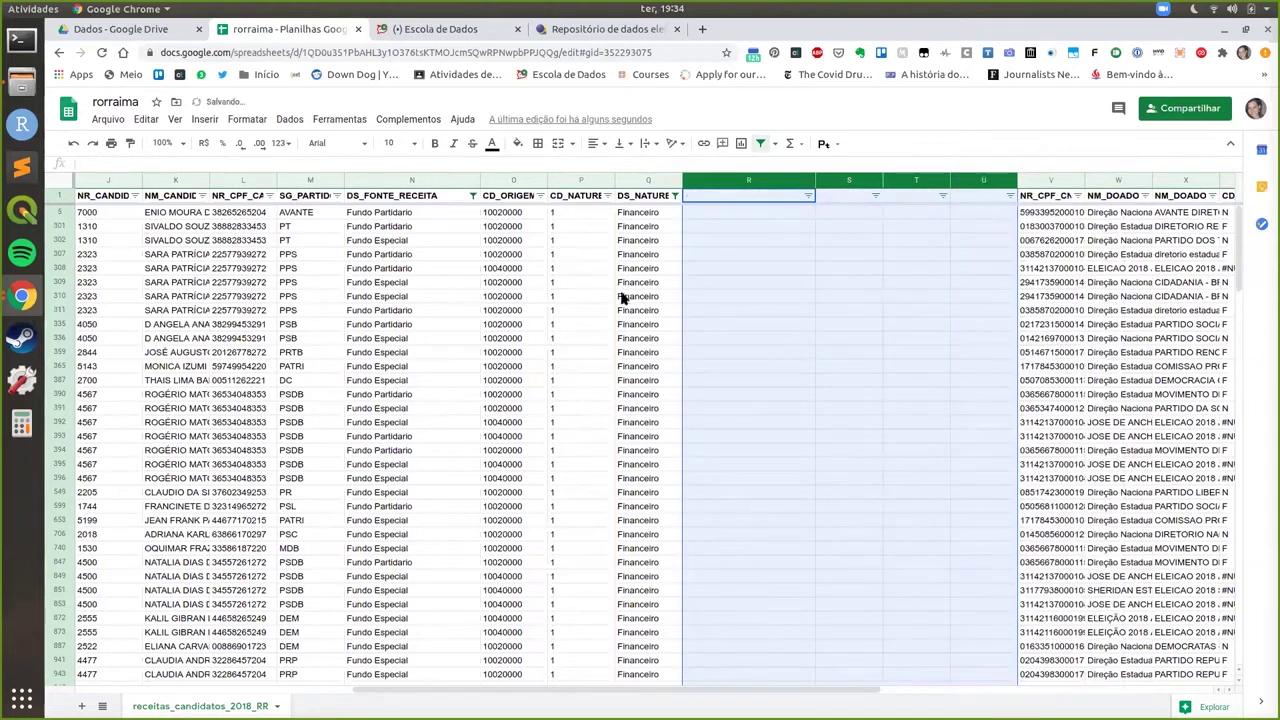
# Delete the emptied columns R to U
pyautogui.click(777, 203)
pyautogui.moveTo(771, 183); pyautogui.dragTo(985, 183)
pyautogui.rightClick(982, 184)
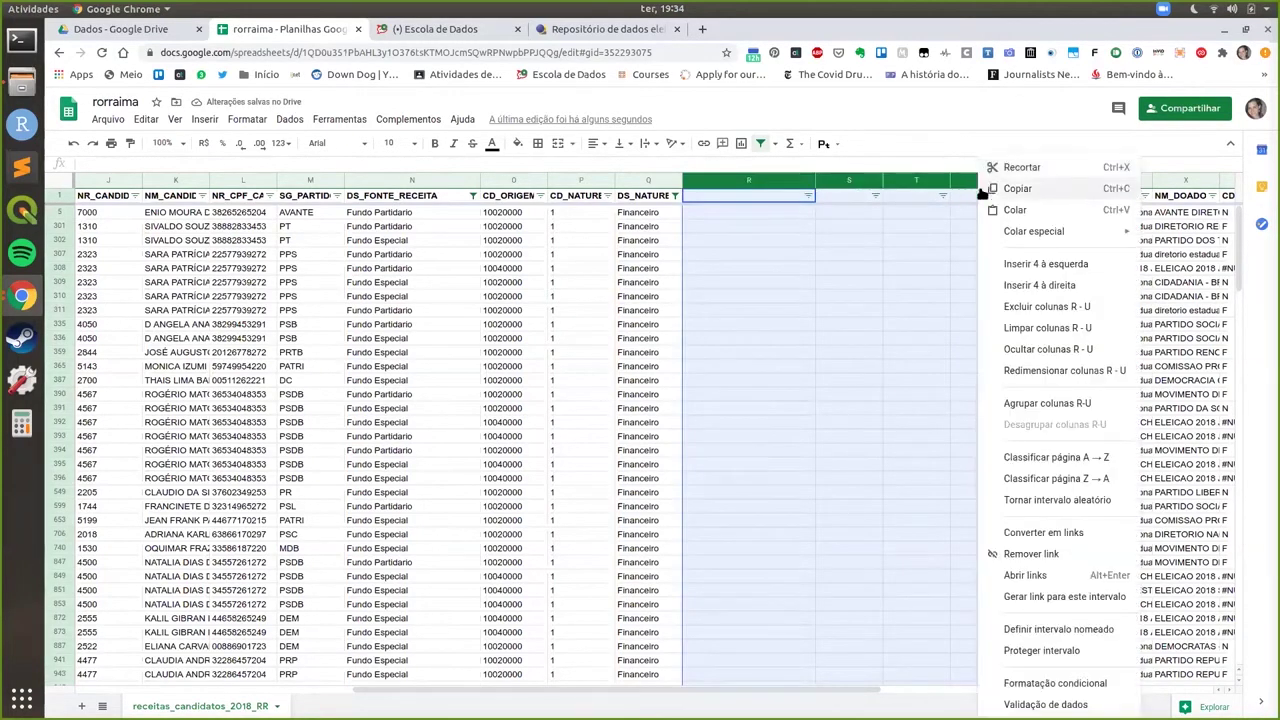
pyautogui.click(1005, 317)
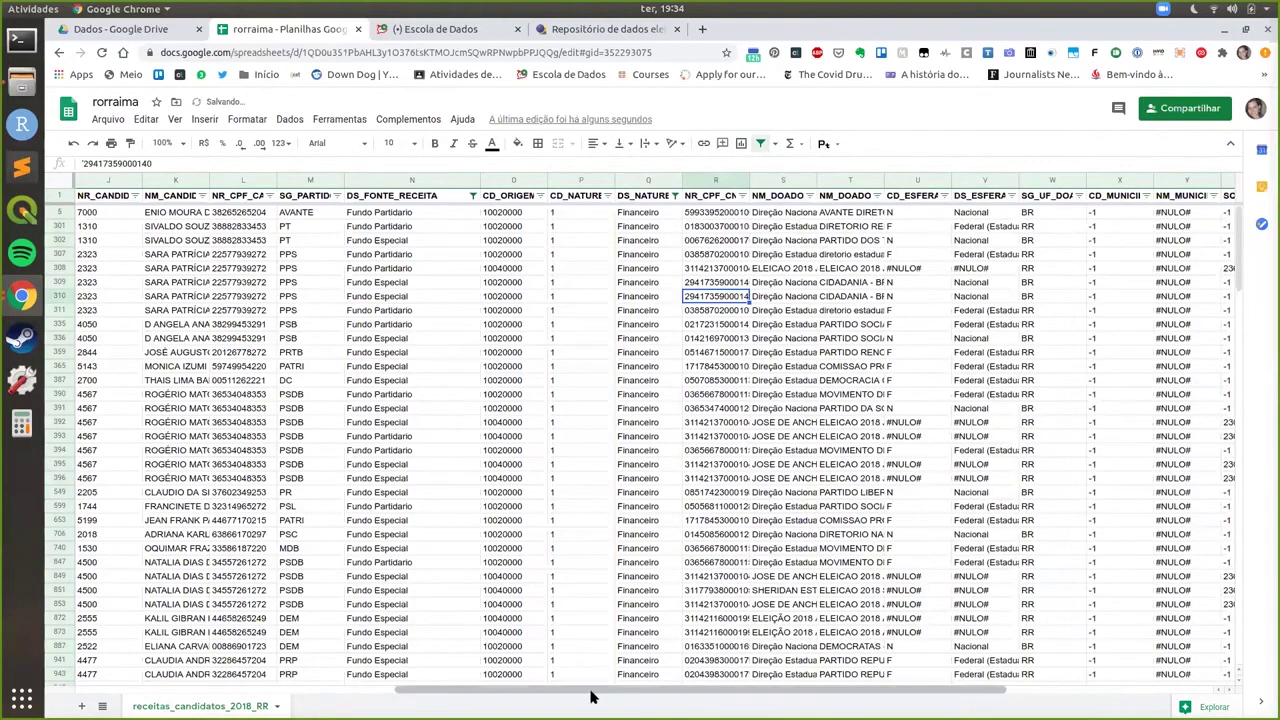
# Delete columns V to Y, from DS_ESFERA_PARTIDARIA_DOADOR to the donor's municipality name
pyautogui.moveTo(640, 694); pyautogui.dragTo(835, 694)
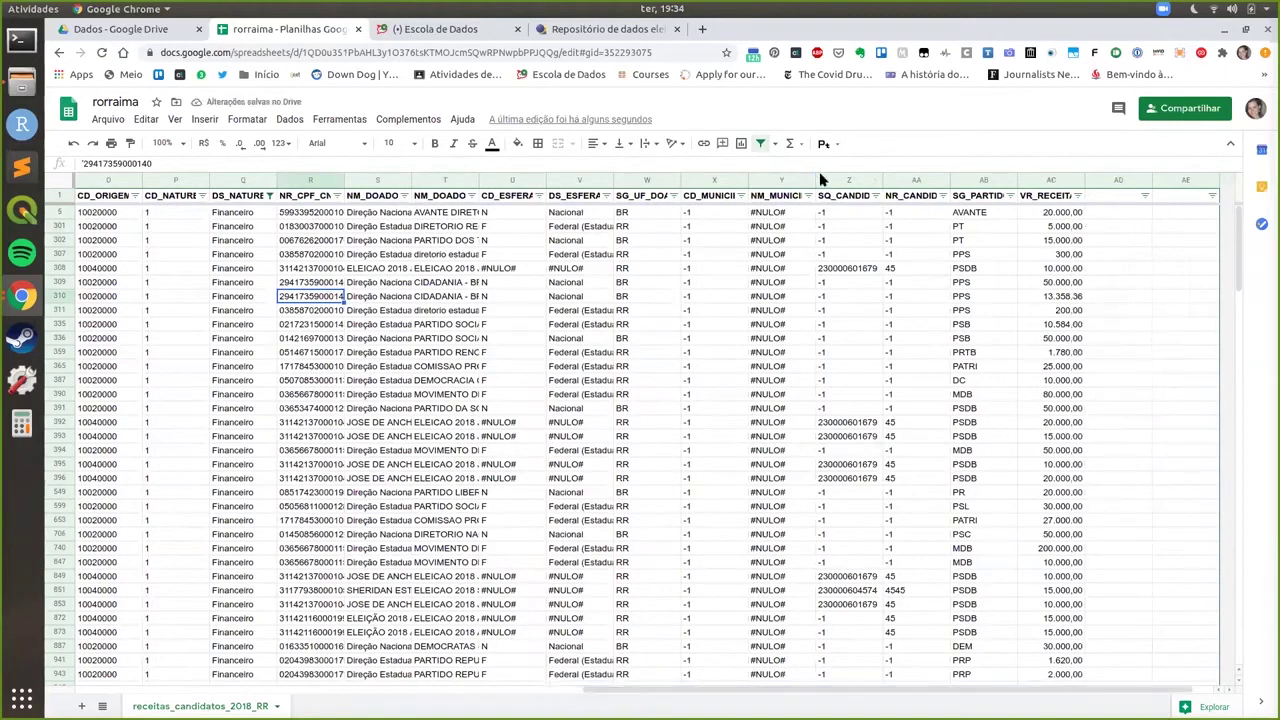
pyautogui.moveTo(816, 178); pyautogui.dragTo(864, 177)
pyautogui.click(820, 227)
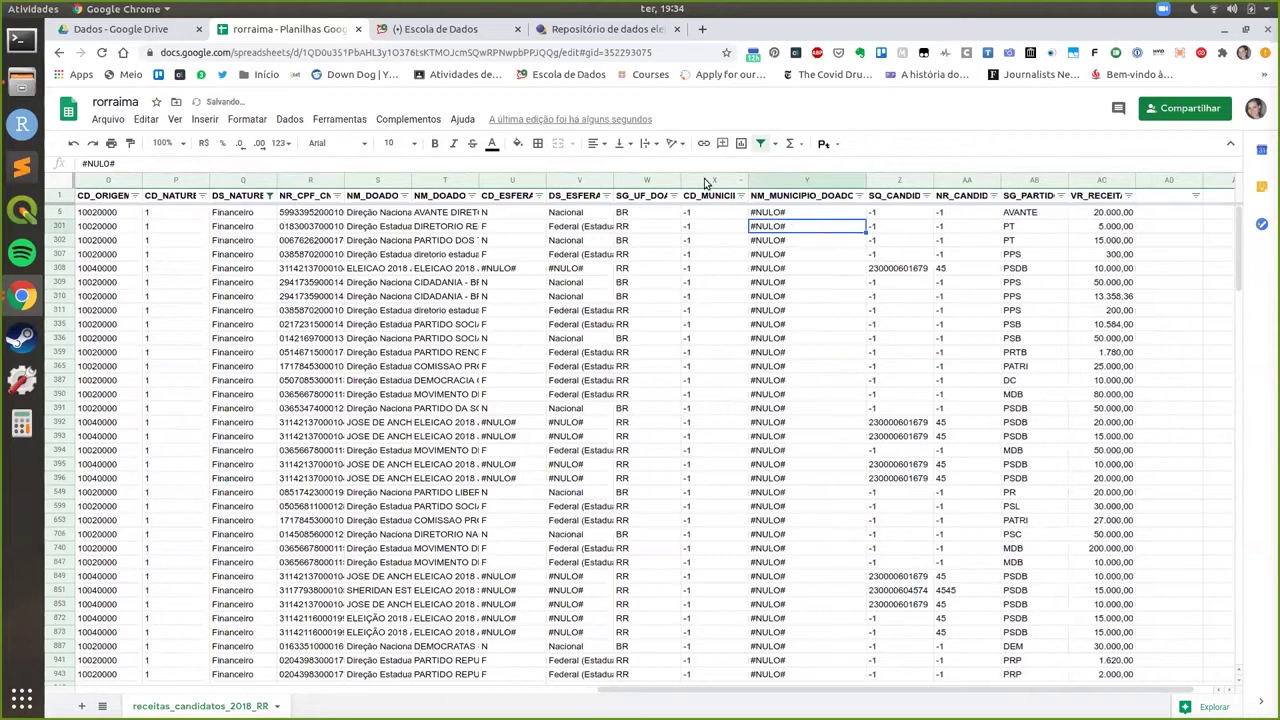
pyautogui.moveTo(780, 180); pyautogui.dragTo(712, 180)
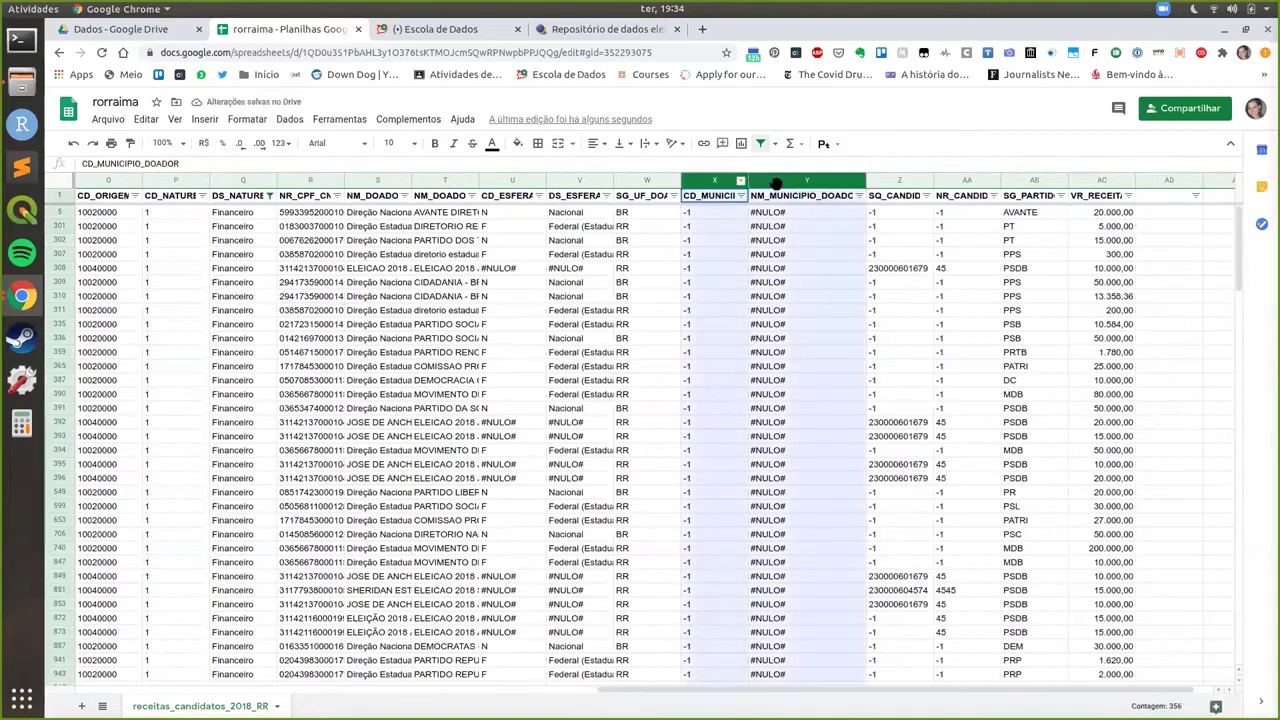
pyautogui.click(647, 180)
pyautogui.moveTo(577, 184); pyautogui.dragTo(802, 183)
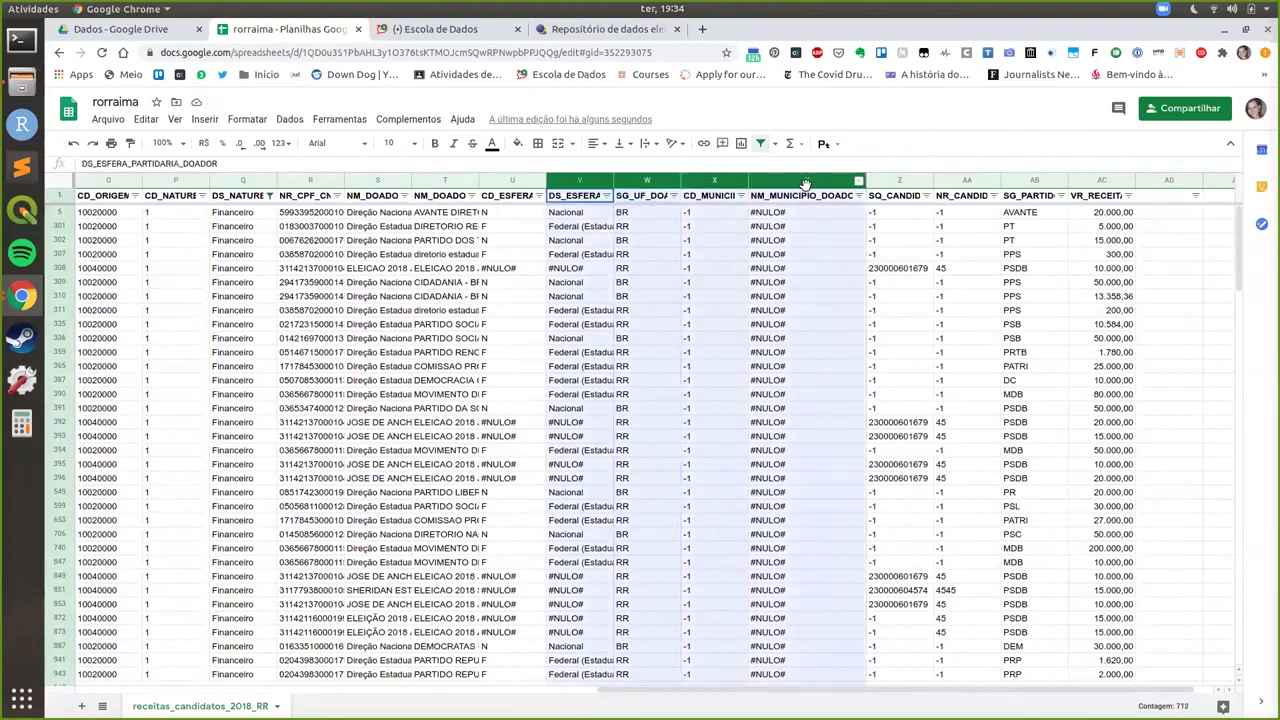
pyautogui.rightClick(805, 184)
pyautogui.click(856, 306)
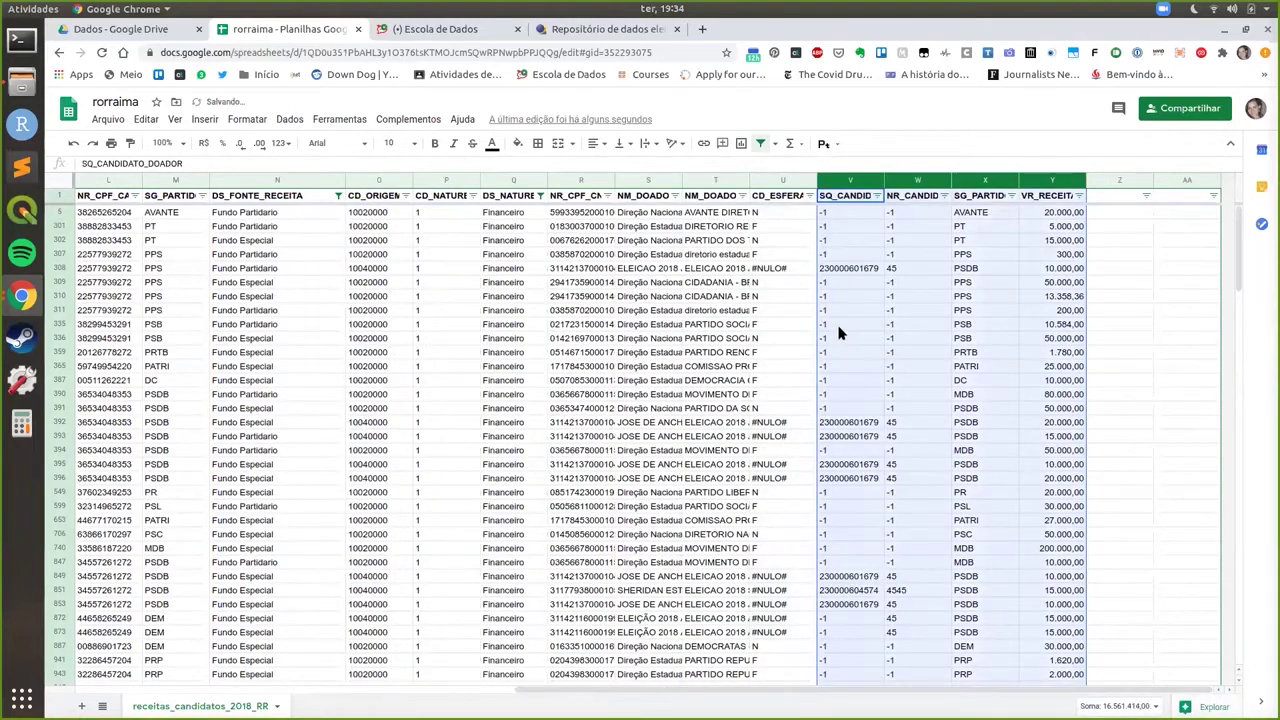
# Widen the SG_PARTIDO_DOADOR column to check its heading and delete that column
pyautogui.click(839, 327)
pyautogui.click(1024, 180)
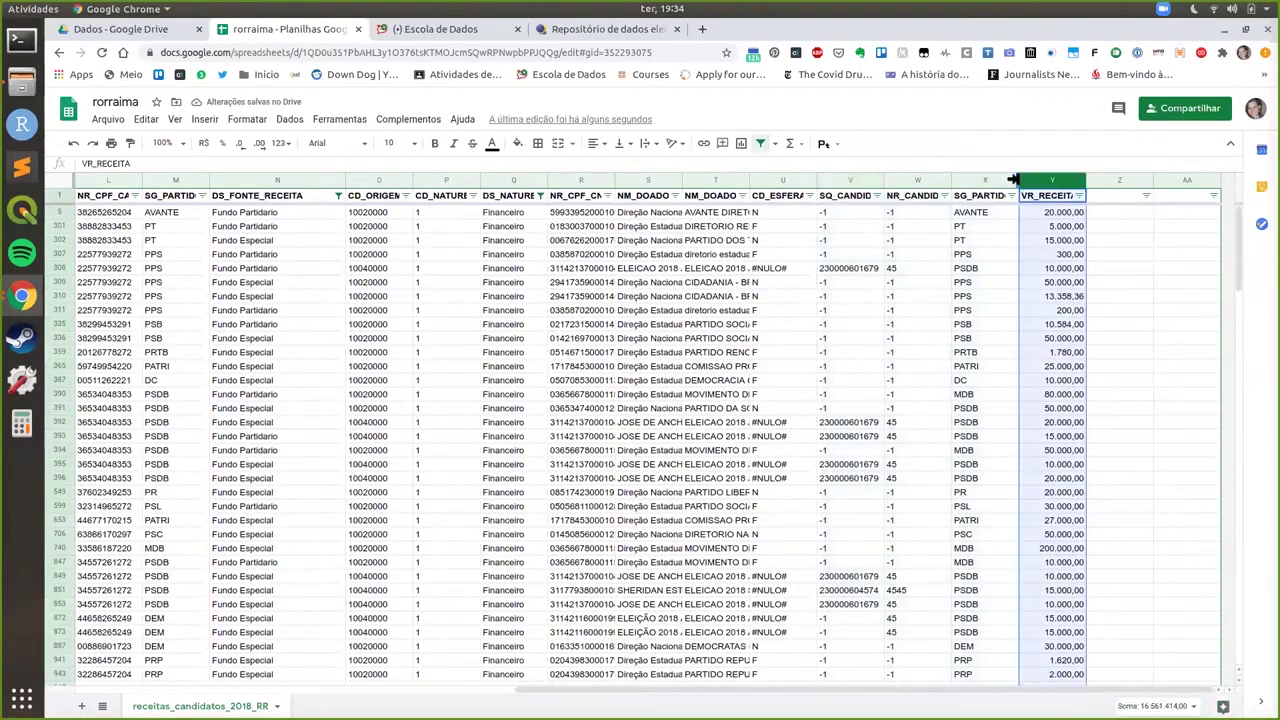
pyautogui.moveTo(1078, 178); pyautogui.dragTo(1082, 178)
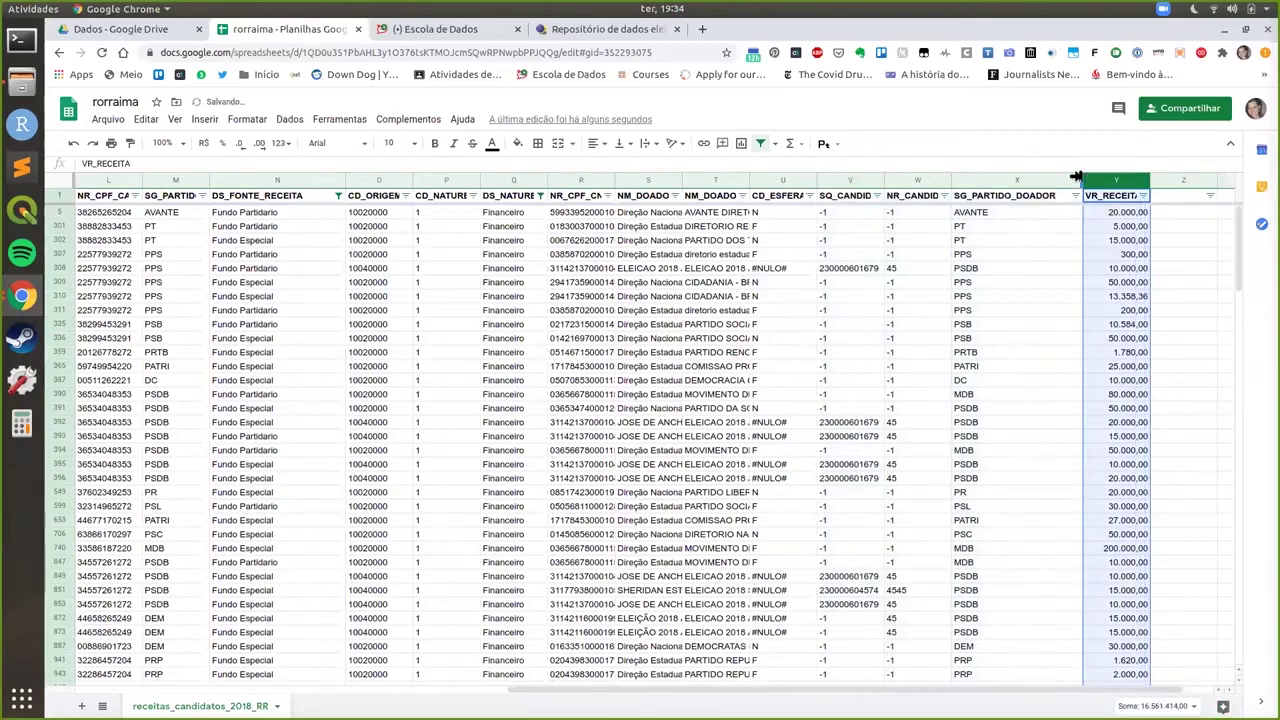
pyautogui.click(968, 268)
pyautogui.click(990, 183)
pyautogui.rightClick(990, 183)
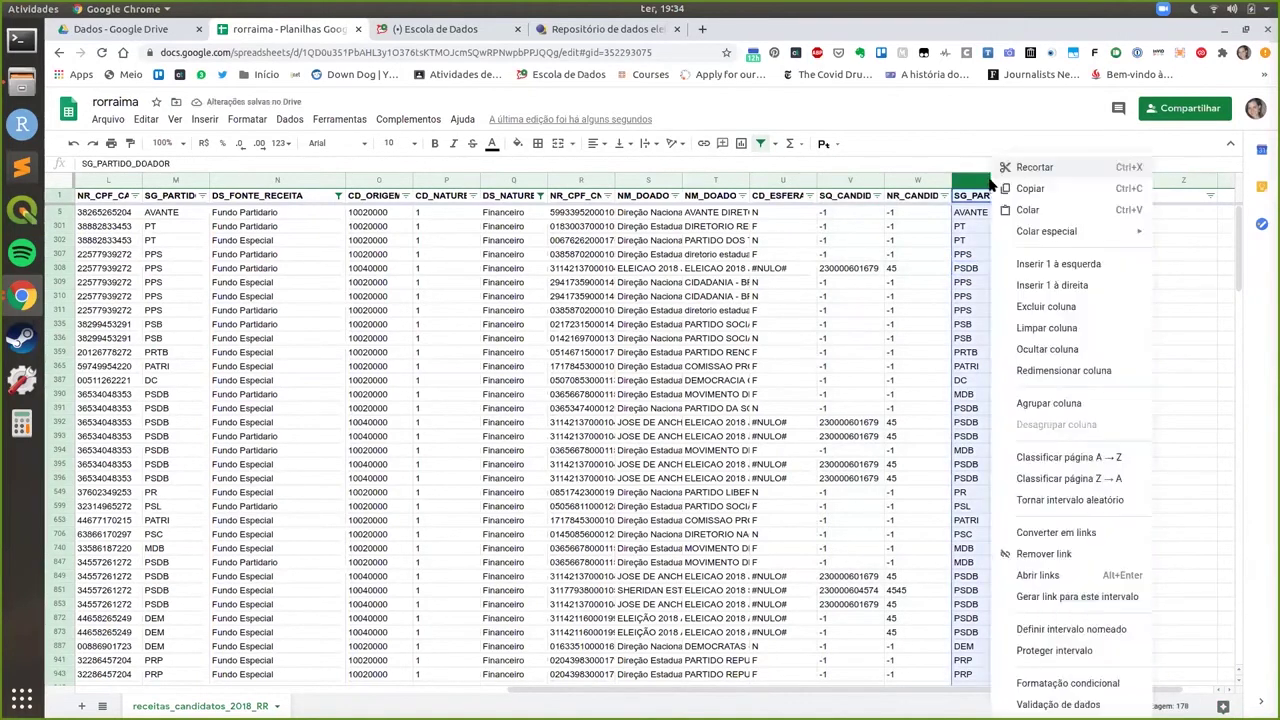
pyautogui.click(1027, 309)
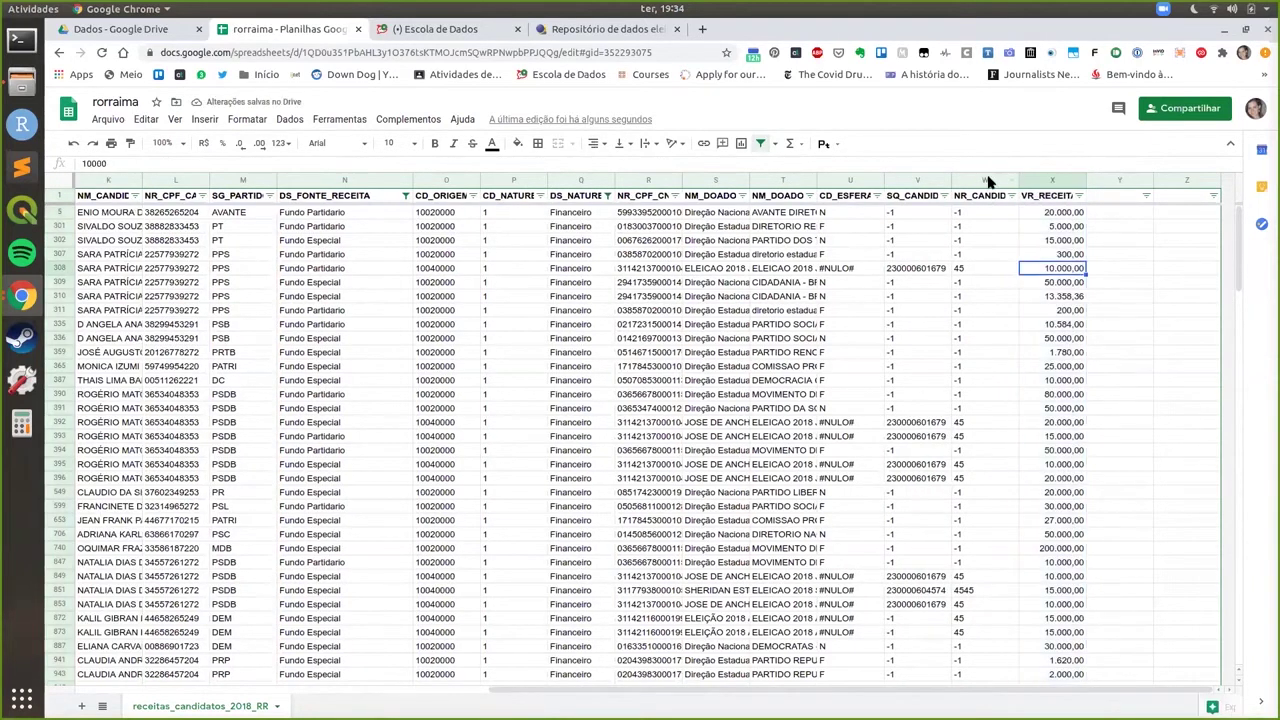
# Widen the donor's NR_CANDIDATO and SQ_CANDIDATO columns so more of their headings can be read
pyautogui.click(988, 230)
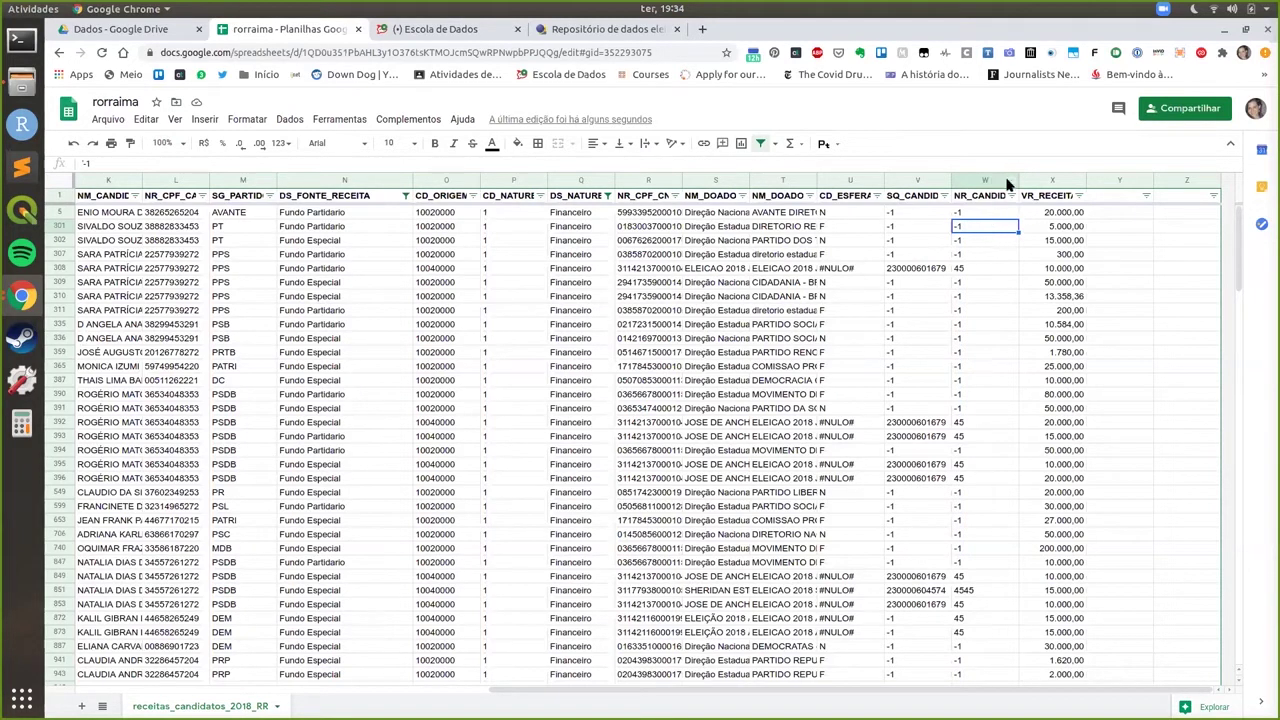
pyautogui.moveTo(1027, 179); pyautogui.dragTo(1058, 179)
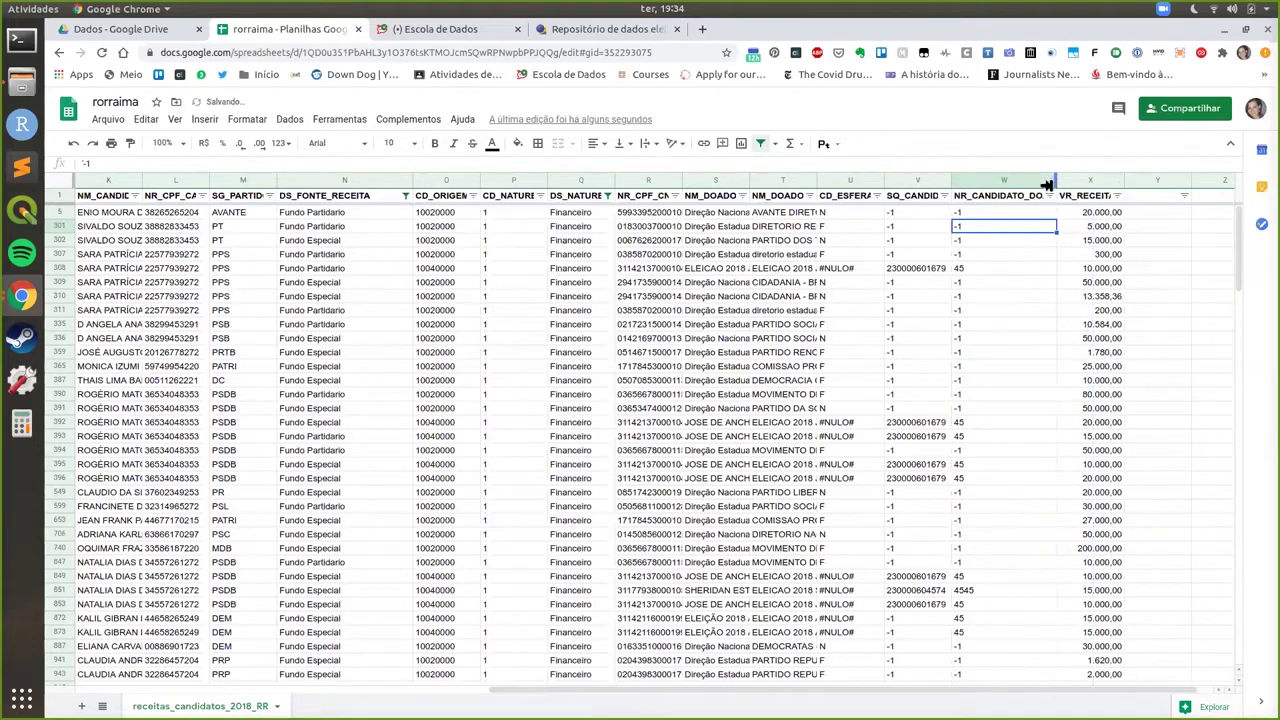
pyautogui.click(924, 297)
pyautogui.click(930, 478)
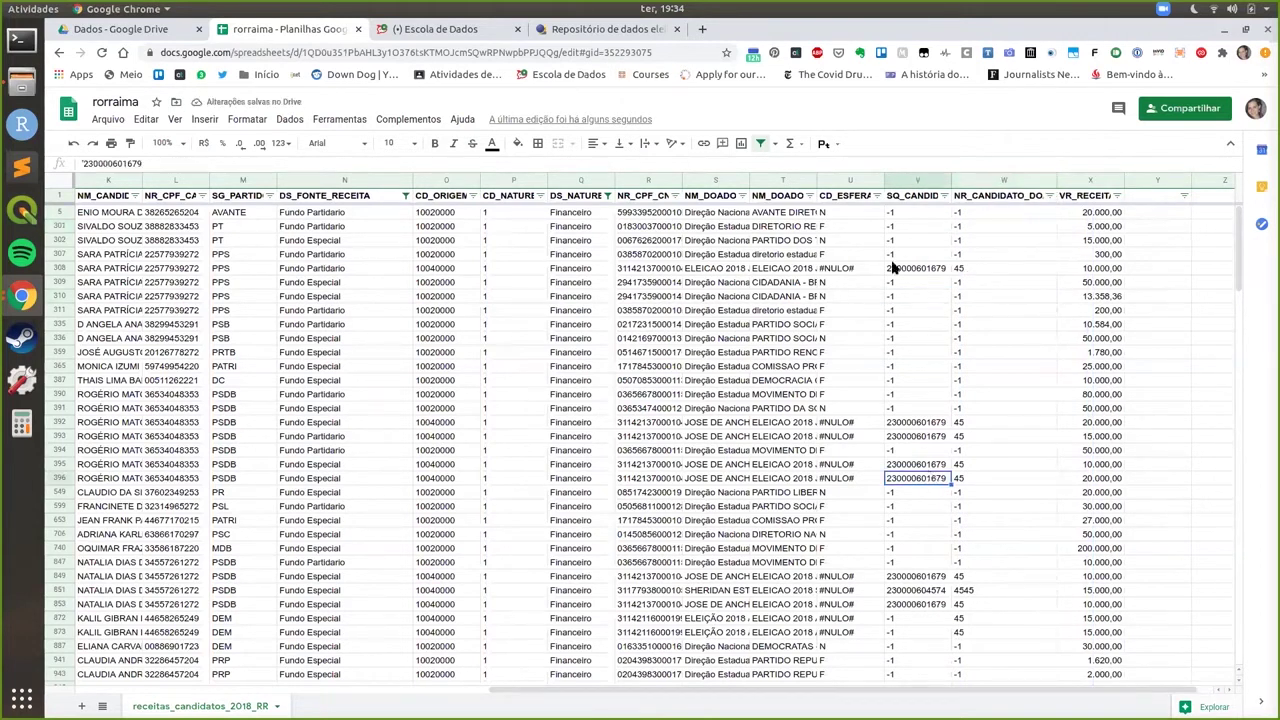
pyautogui.moveTo(952, 186); pyautogui.dragTo(986, 186)
# Widen the CD_ESFERA_PARTIDARIA_DOADOR column to read its heading and delete that column
pyautogui.click(851, 183)
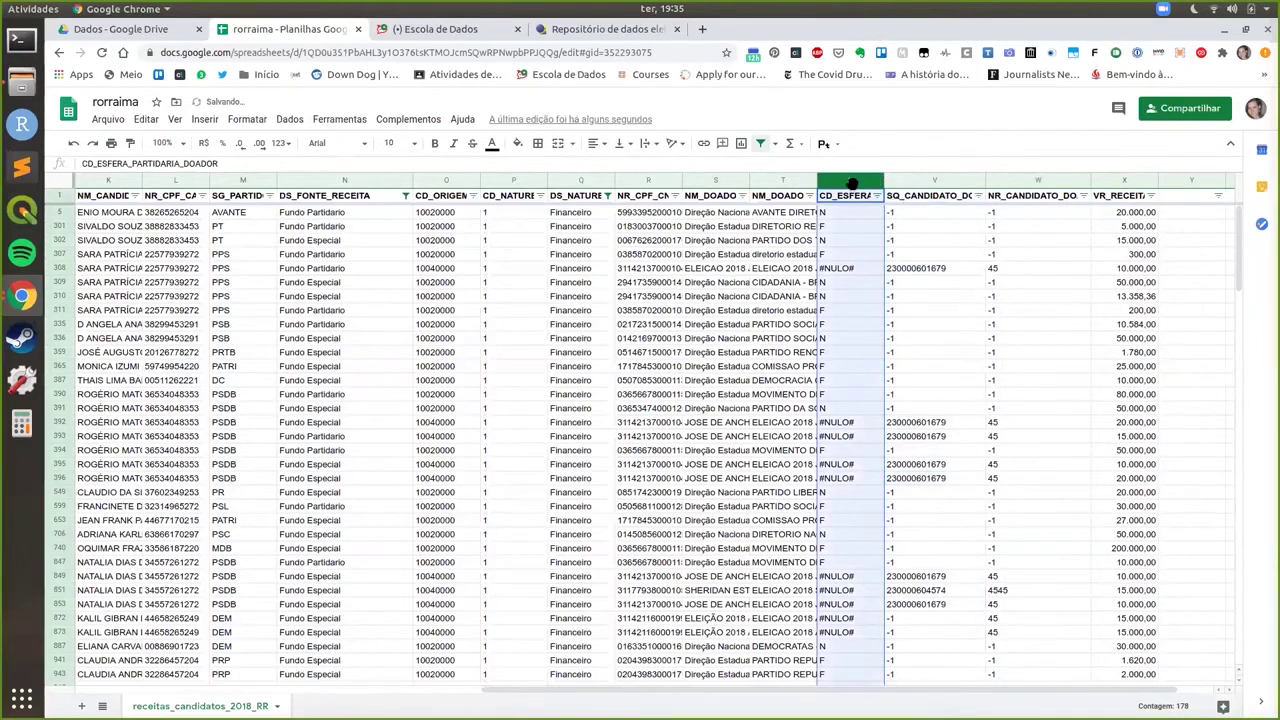
pyautogui.moveTo(985, 180); pyautogui.dragTo(961, 180)
pyautogui.click(920, 268)
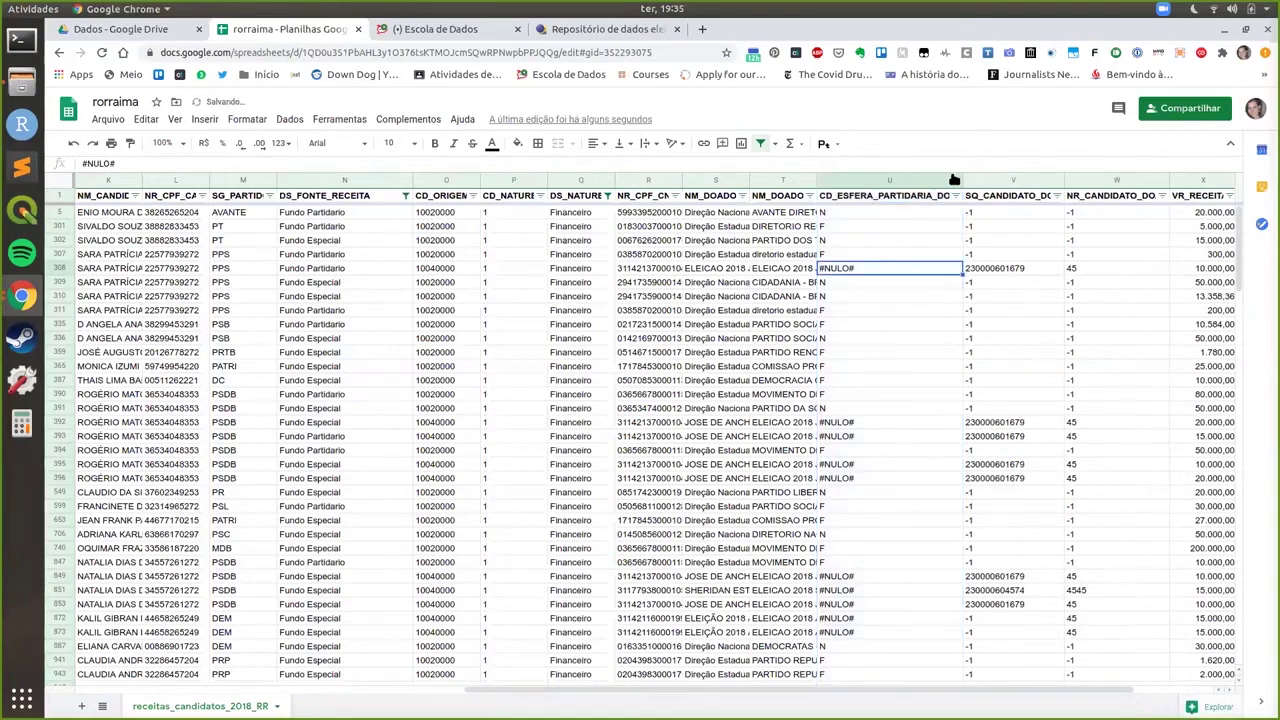
pyautogui.rightClick(883, 188)
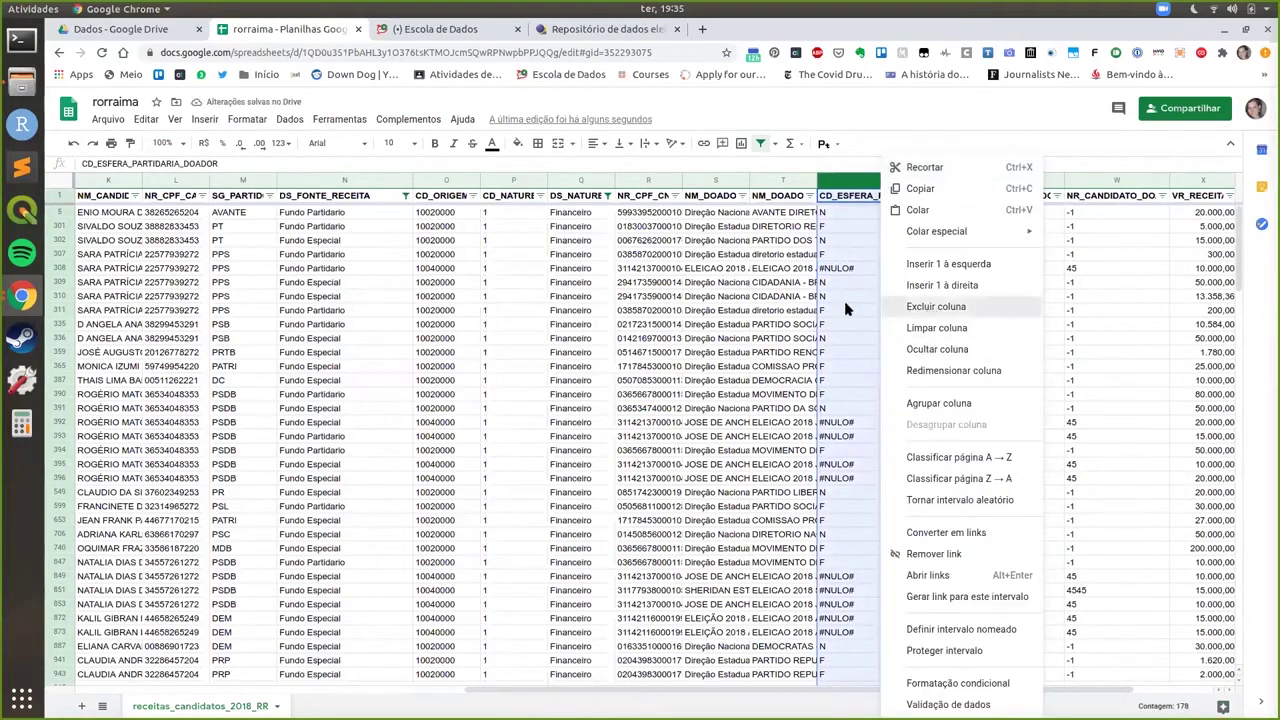
pyautogui.press('Return')
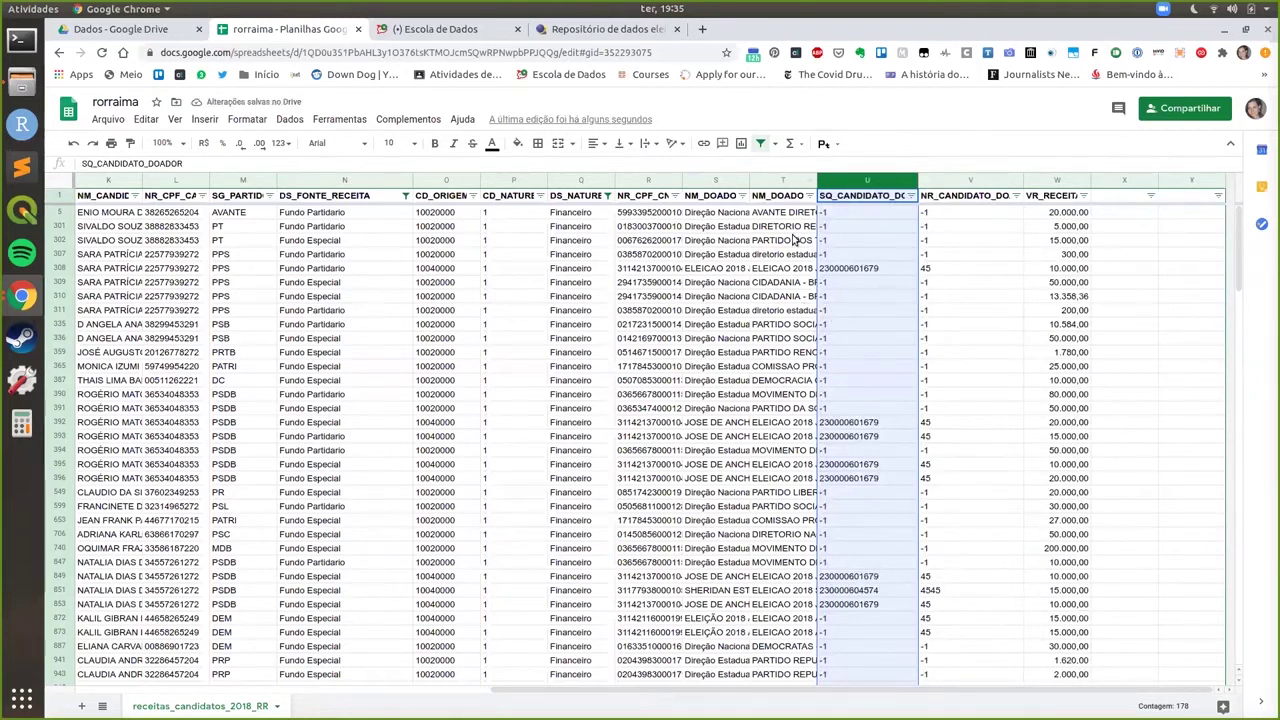
# Delete the NM_DOADOR_RFB column
pyautogui.click(792, 181)
pyautogui.rightClick(792, 181)
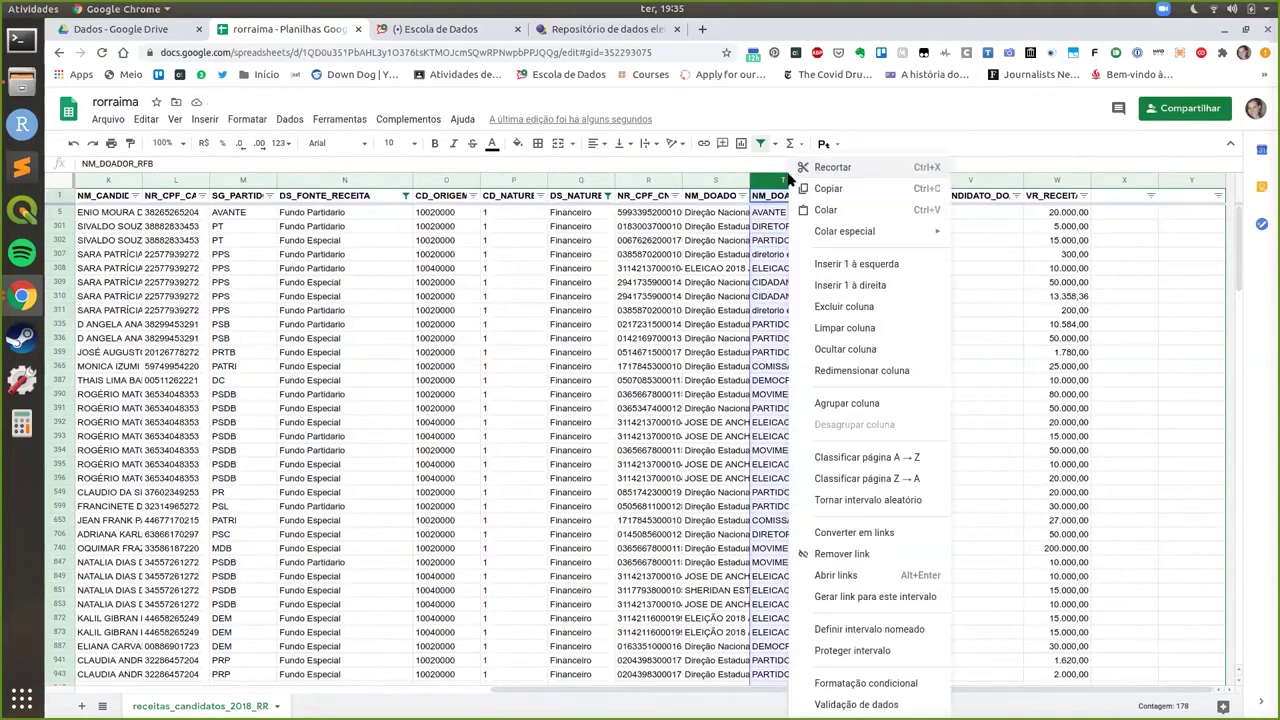
pyautogui.click(843, 308)
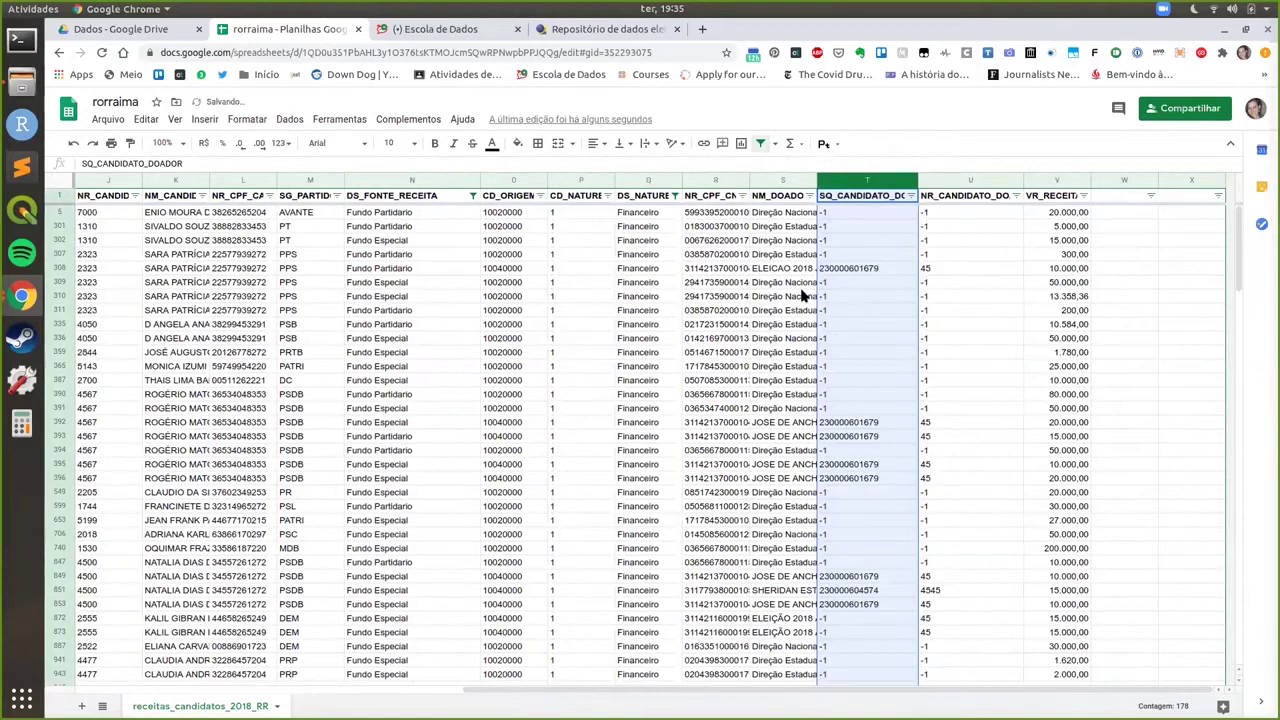
# Widen the NM_DOADOR column to show the donor names in full and delete that column
pyautogui.click(722, 297)
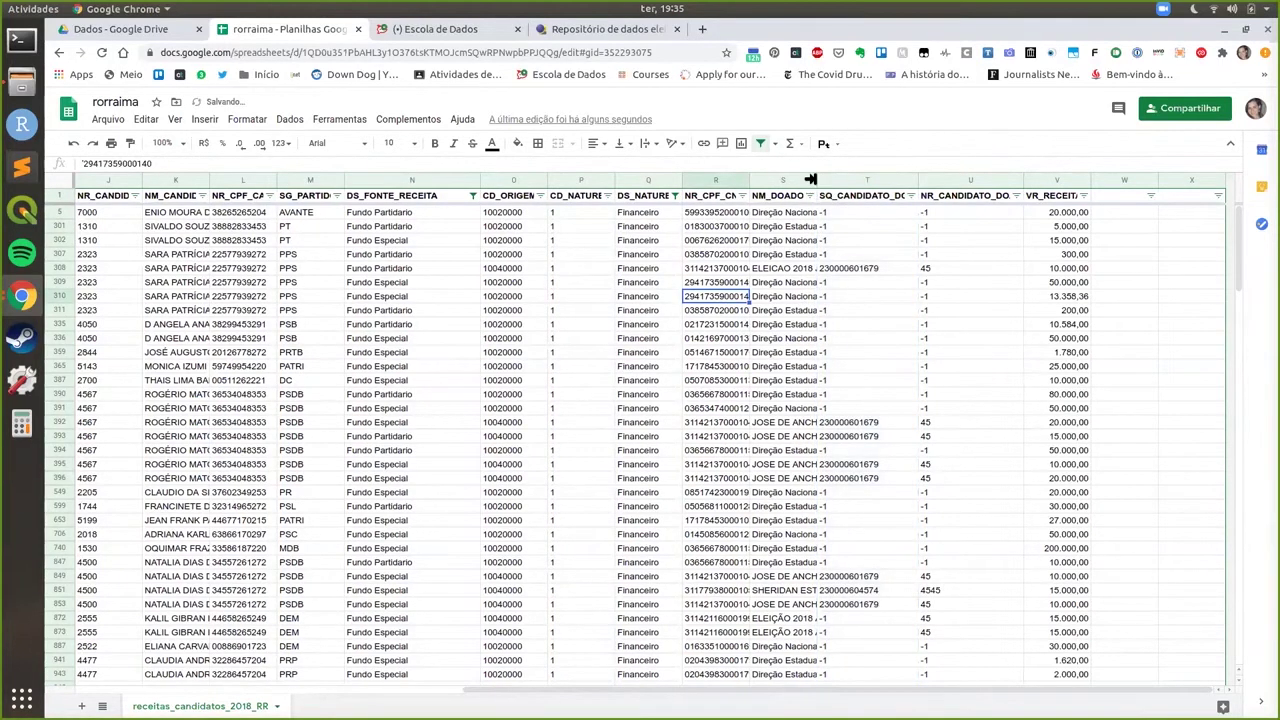
pyautogui.moveTo(860, 184); pyautogui.dragTo(866, 184)
pyautogui.click(796, 310)
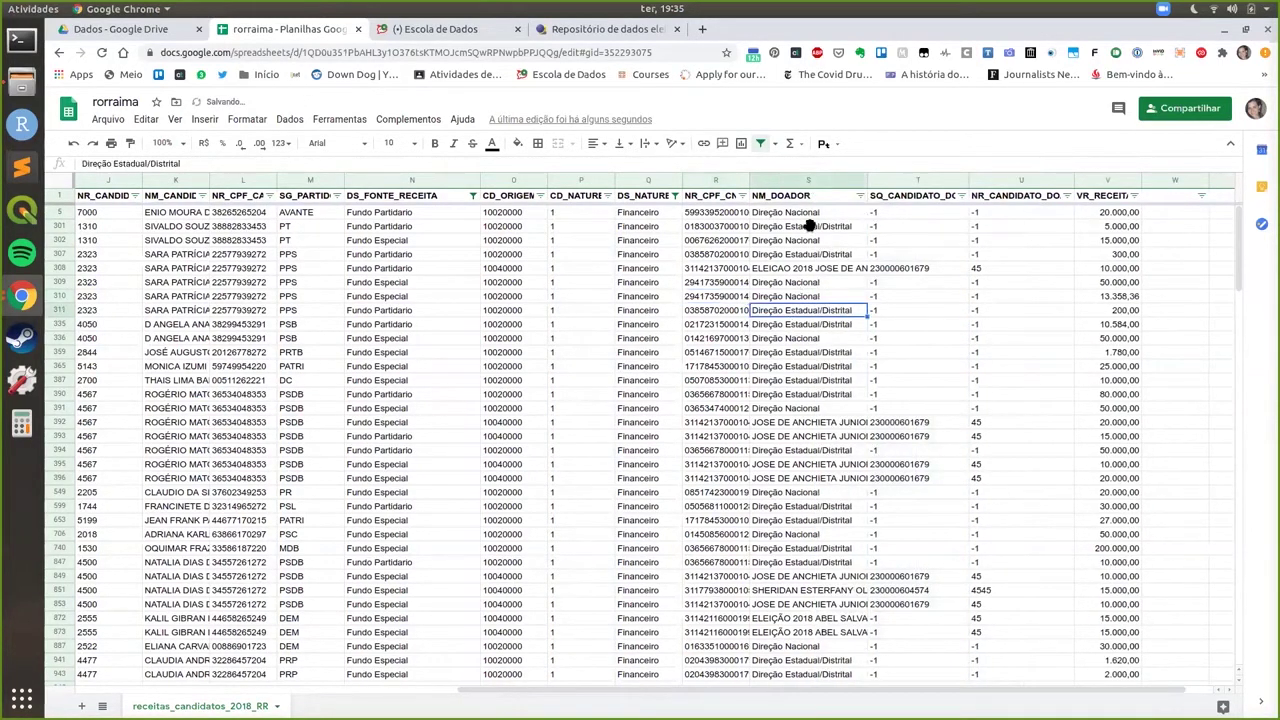
pyautogui.click(806, 186)
pyautogui.rightClick(808, 186)
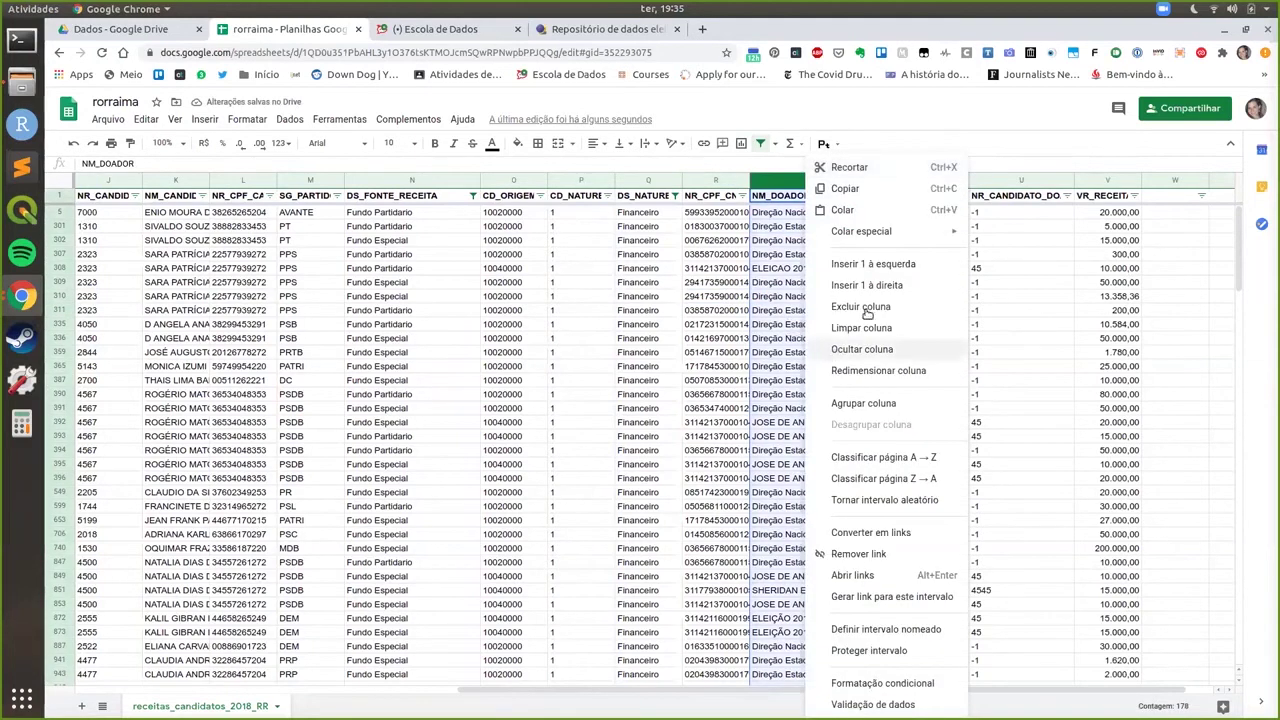
pyautogui.click(864, 308)
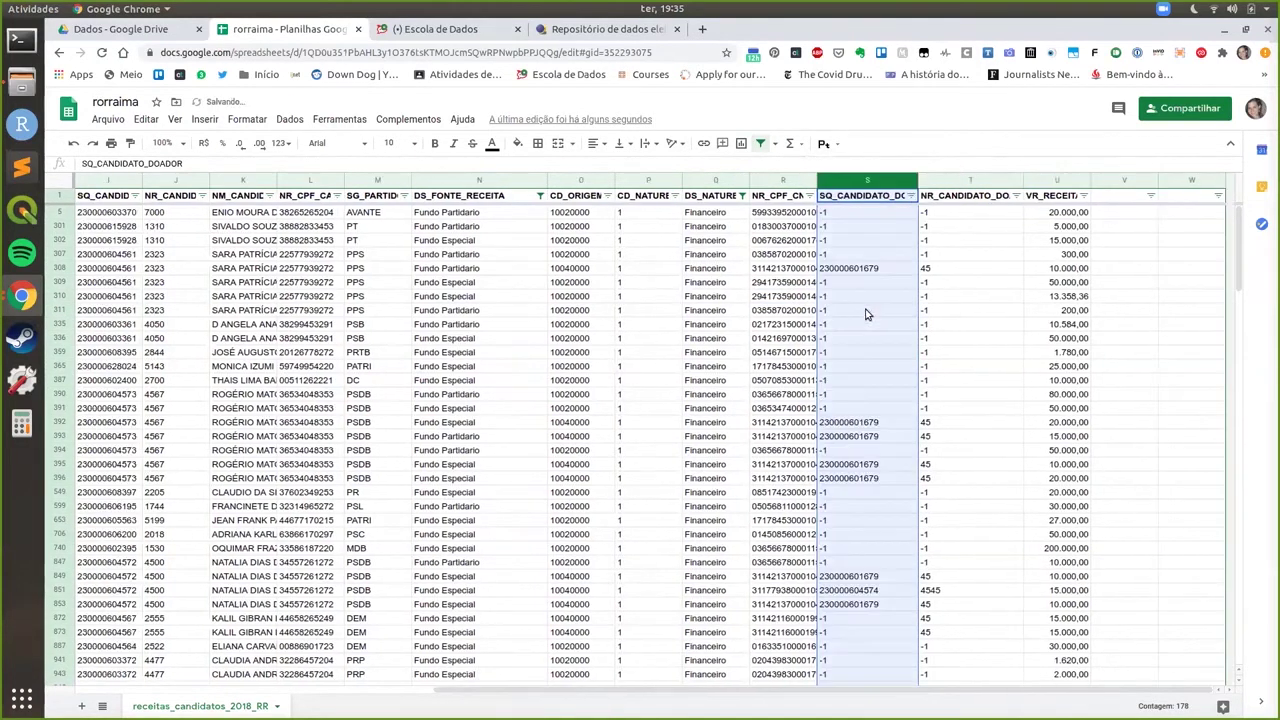
# Widen the NR_CPF_CNPJ_DOADOR column to show its full numbers and delete that column
pyautogui.click(778, 332)
pyautogui.click(850, 268)
pyautogui.click(783, 212)
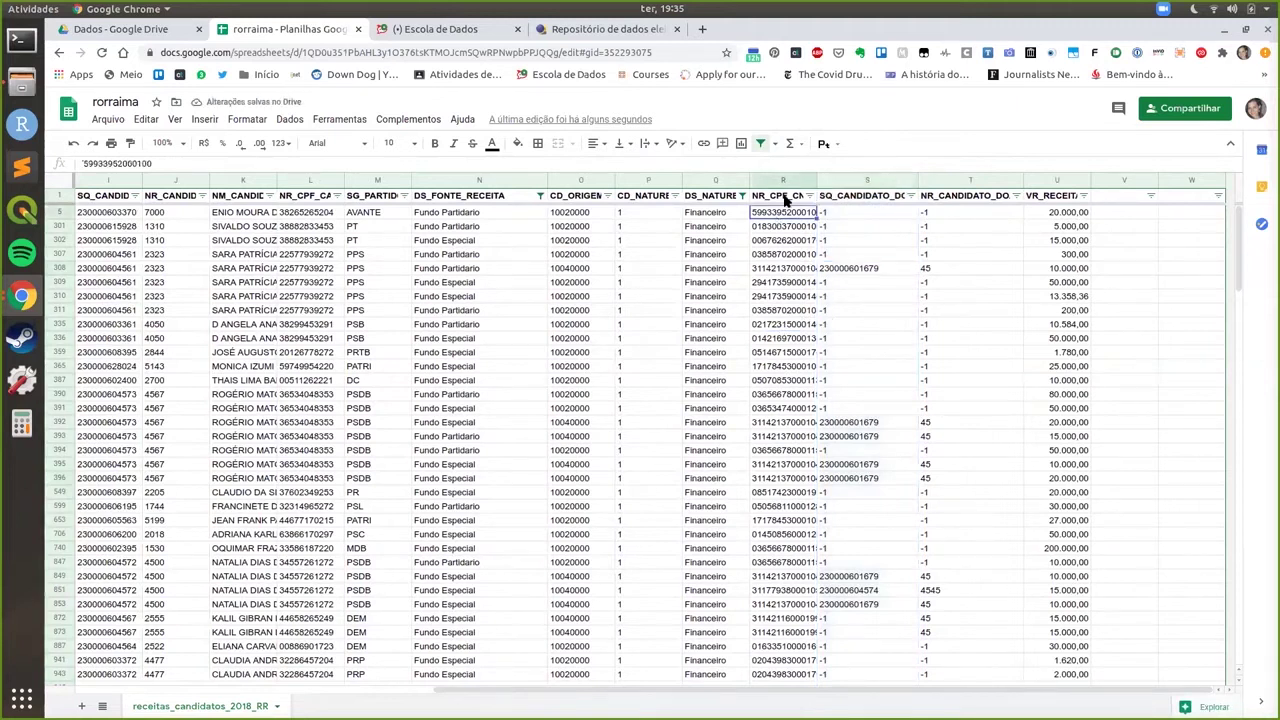
pyautogui.click(835, 184)
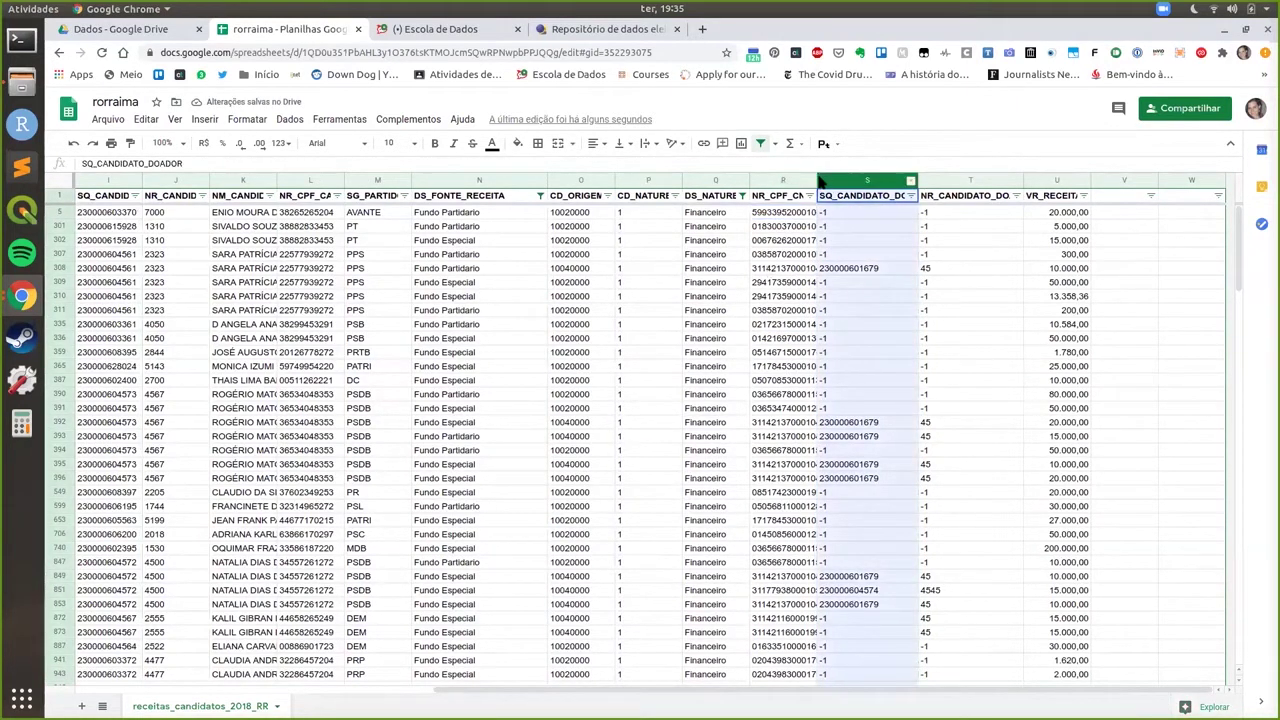
pyautogui.hotkey('ctrl', 'z')
pyautogui.moveTo(812, 178); pyautogui.dragTo(858, 178)
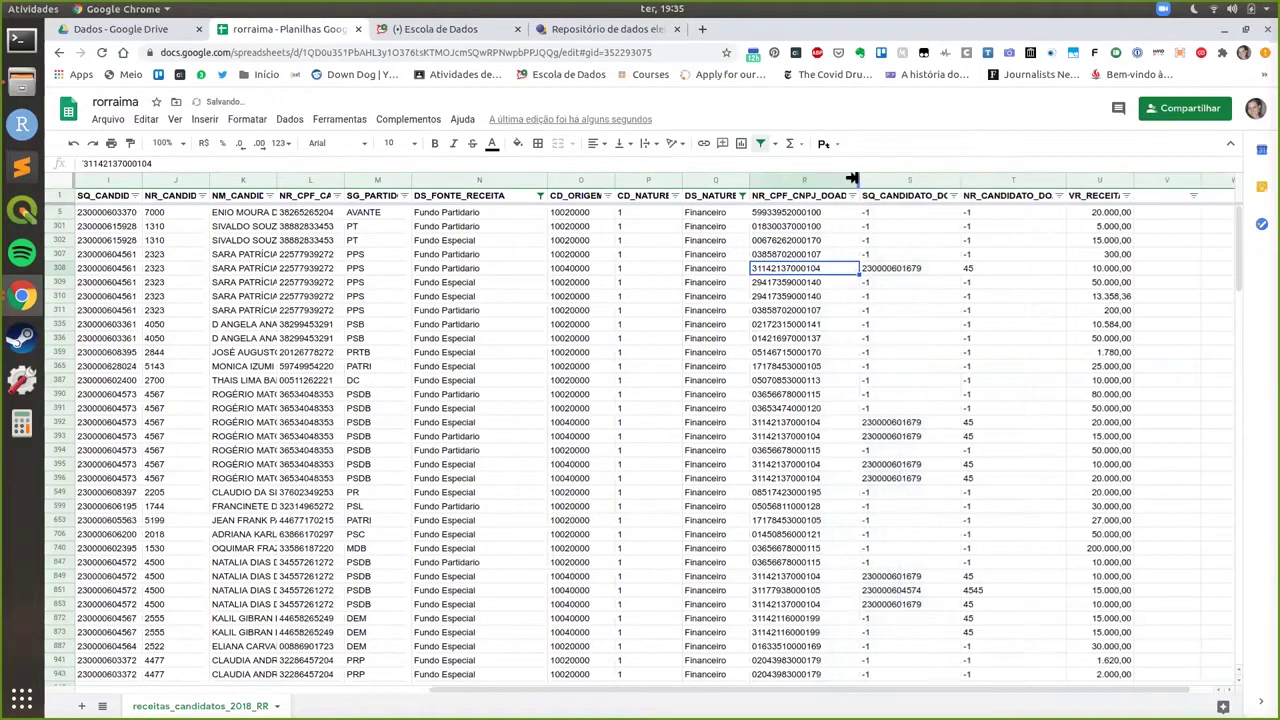
pyautogui.click(805, 181)
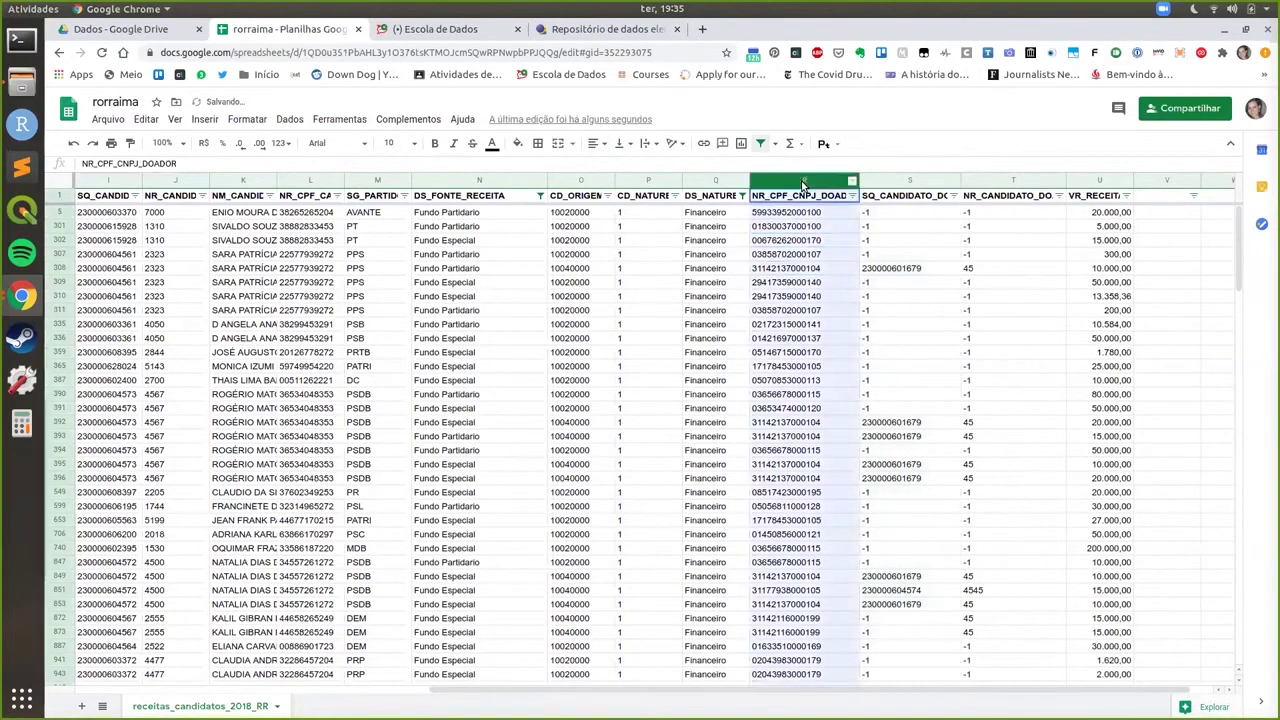
pyautogui.rightClick(805, 181)
pyautogui.click(838, 309)
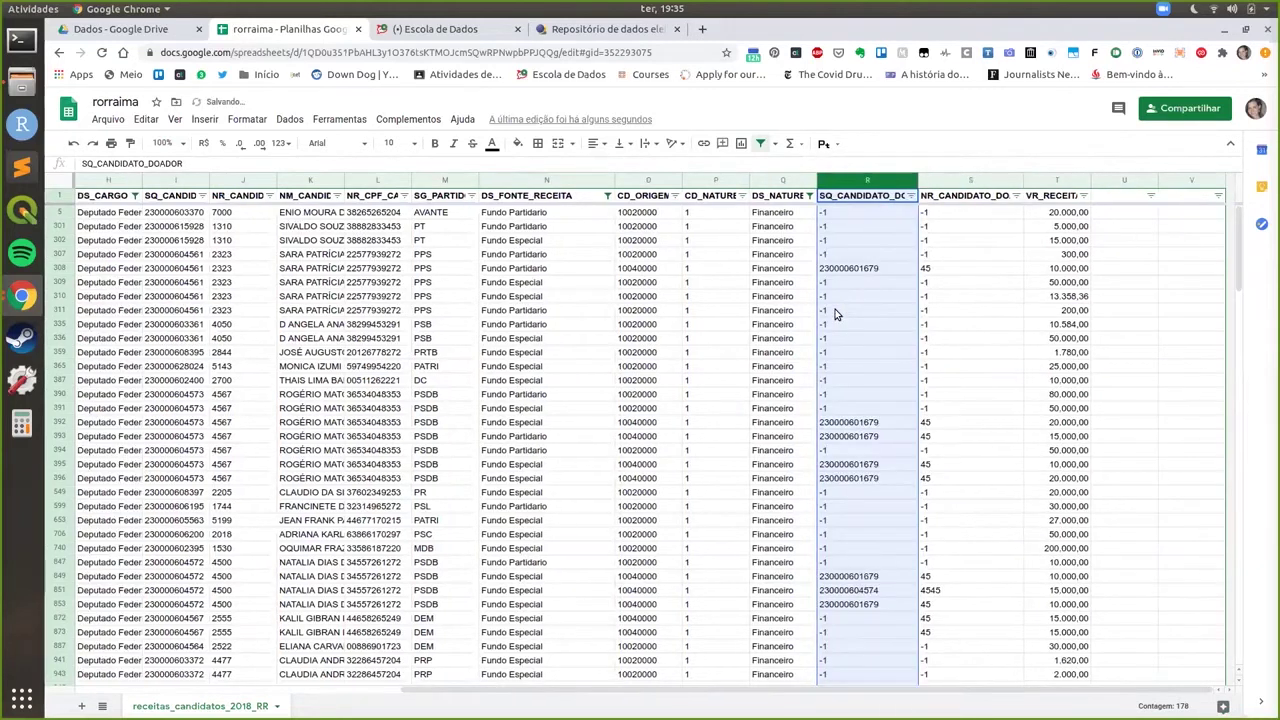
pyautogui.click(778, 285)
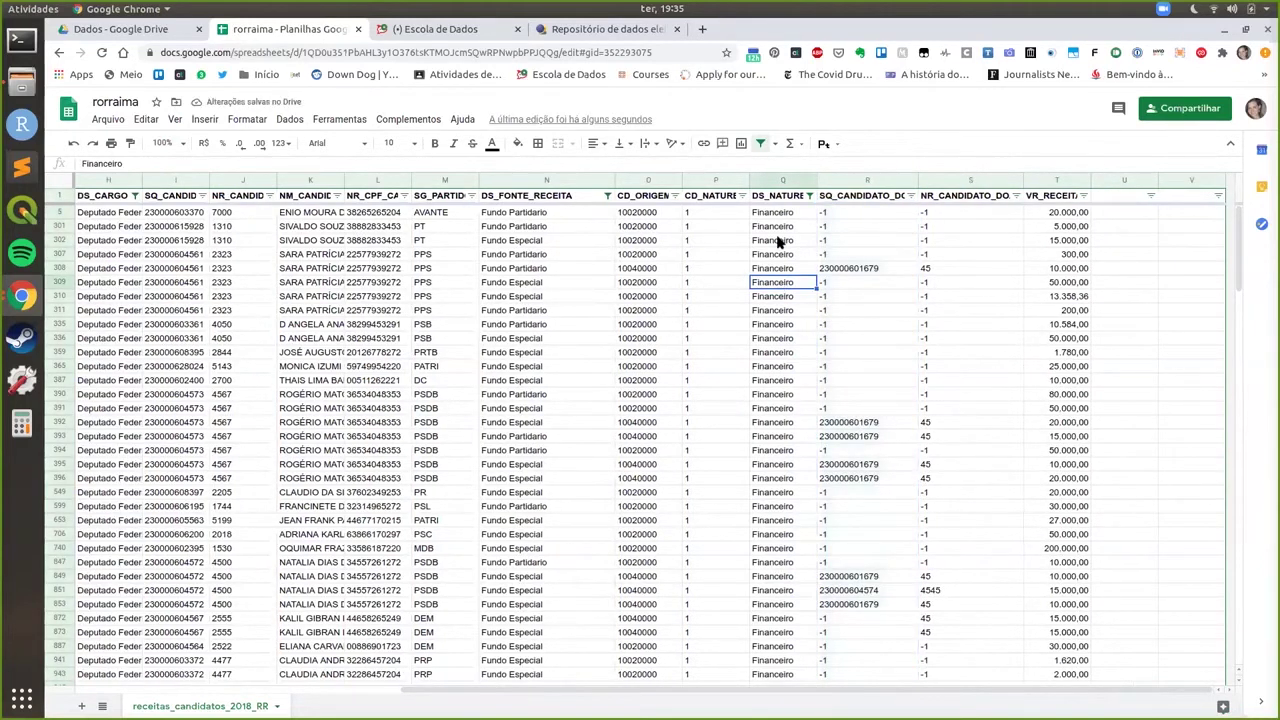
pyautogui.click(610, 244)
pyautogui.click(640, 244)
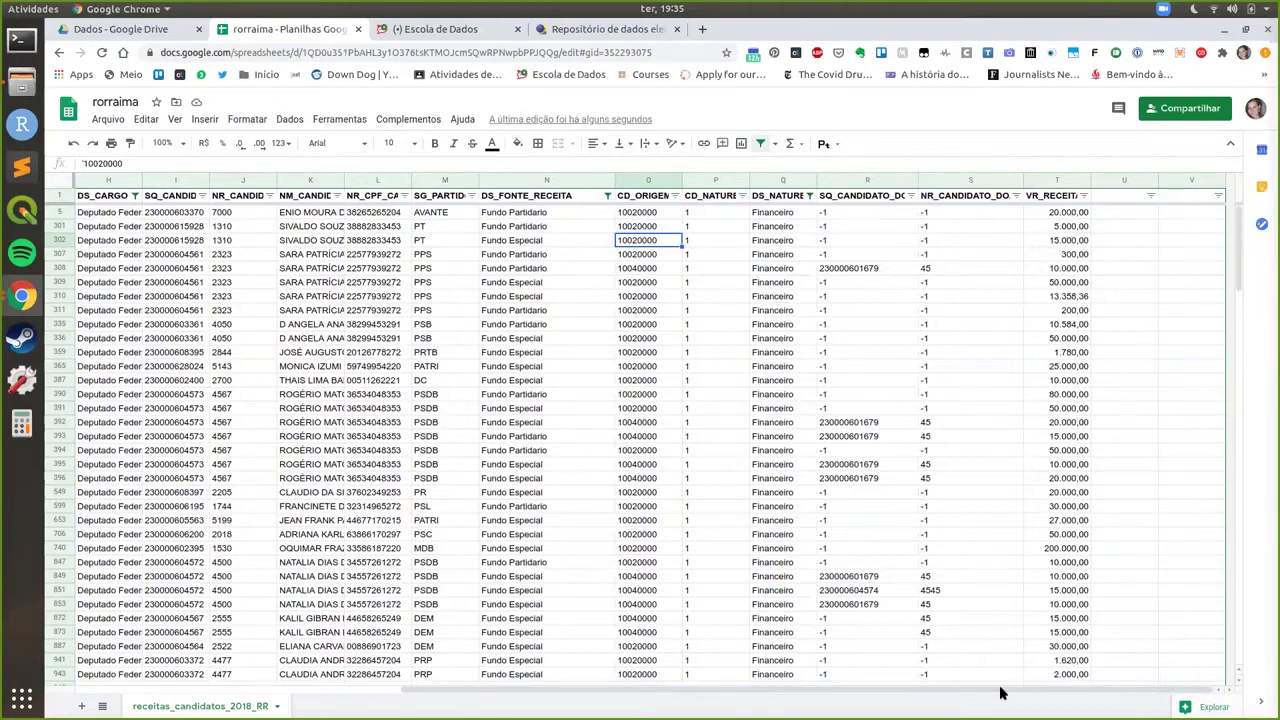
# Widen the NR_CNPJ_PRESTADOR_CONTA column near the start of the sheet and delete that column
pyautogui.hscroll(-5, 490, 300)
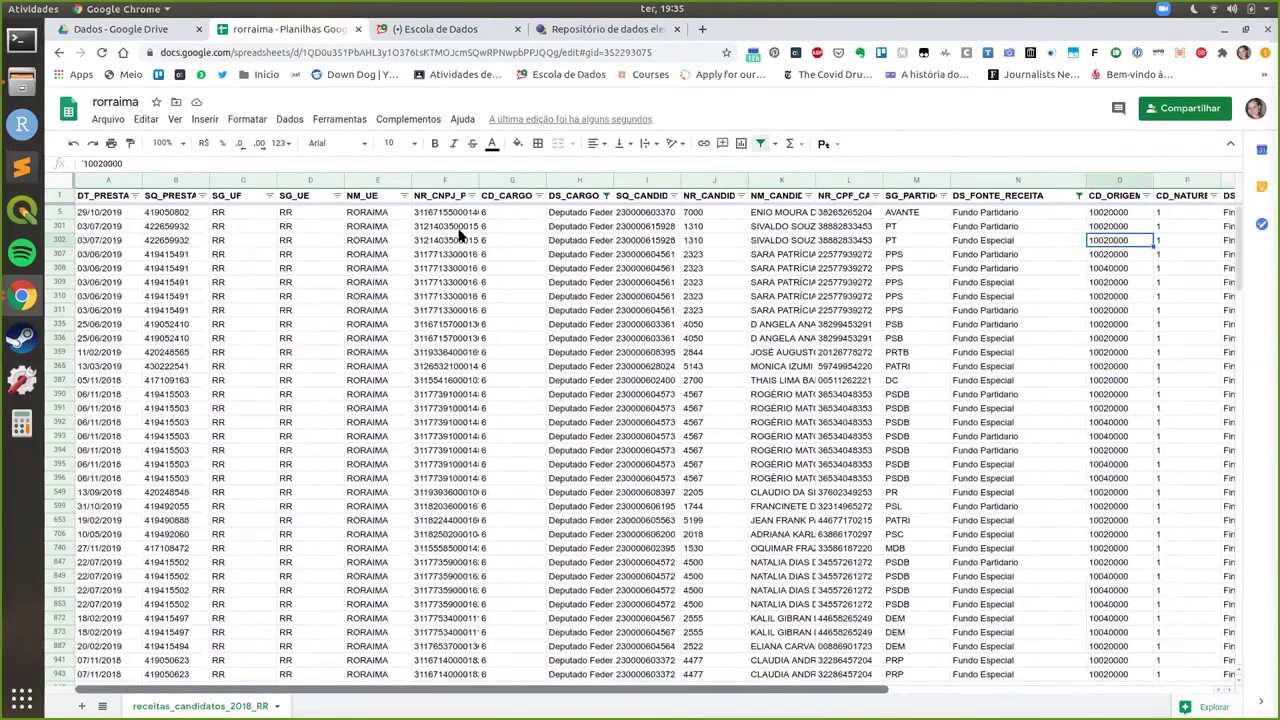
pyautogui.click(463, 254)
pyautogui.moveTo(479, 179); pyautogui.dragTo(556, 179)
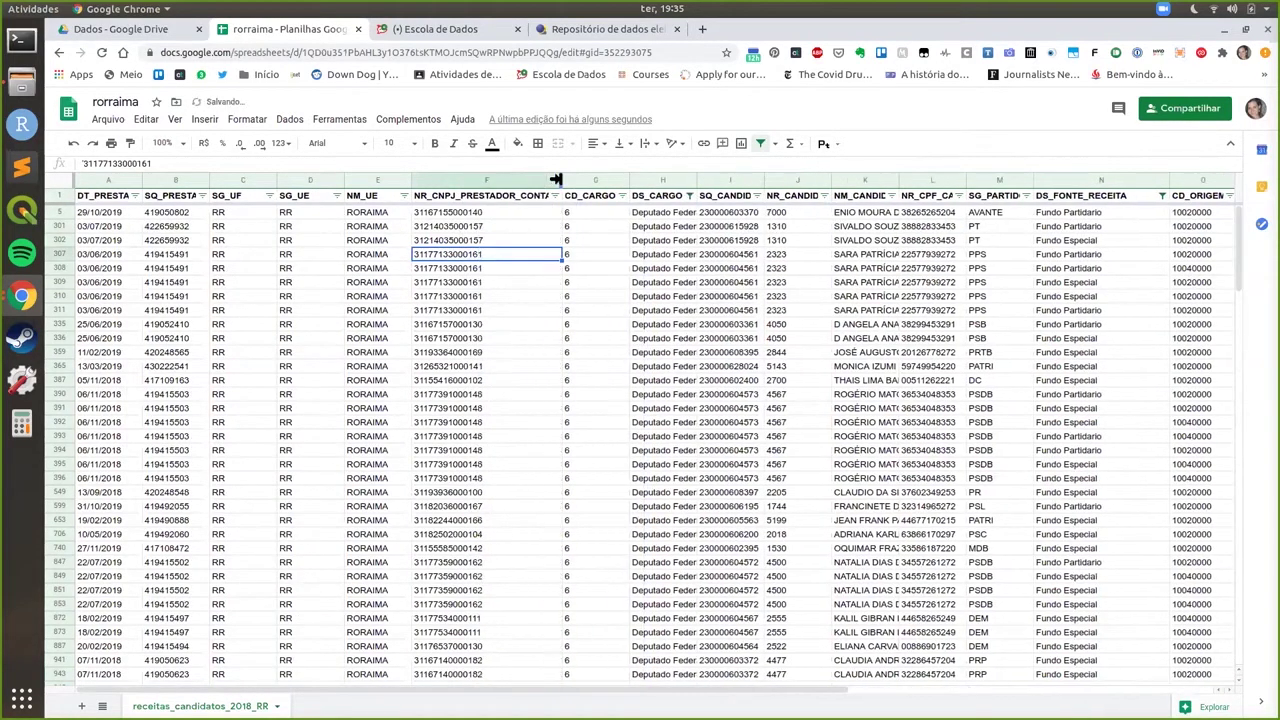
pyautogui.rightClick(516, 185)
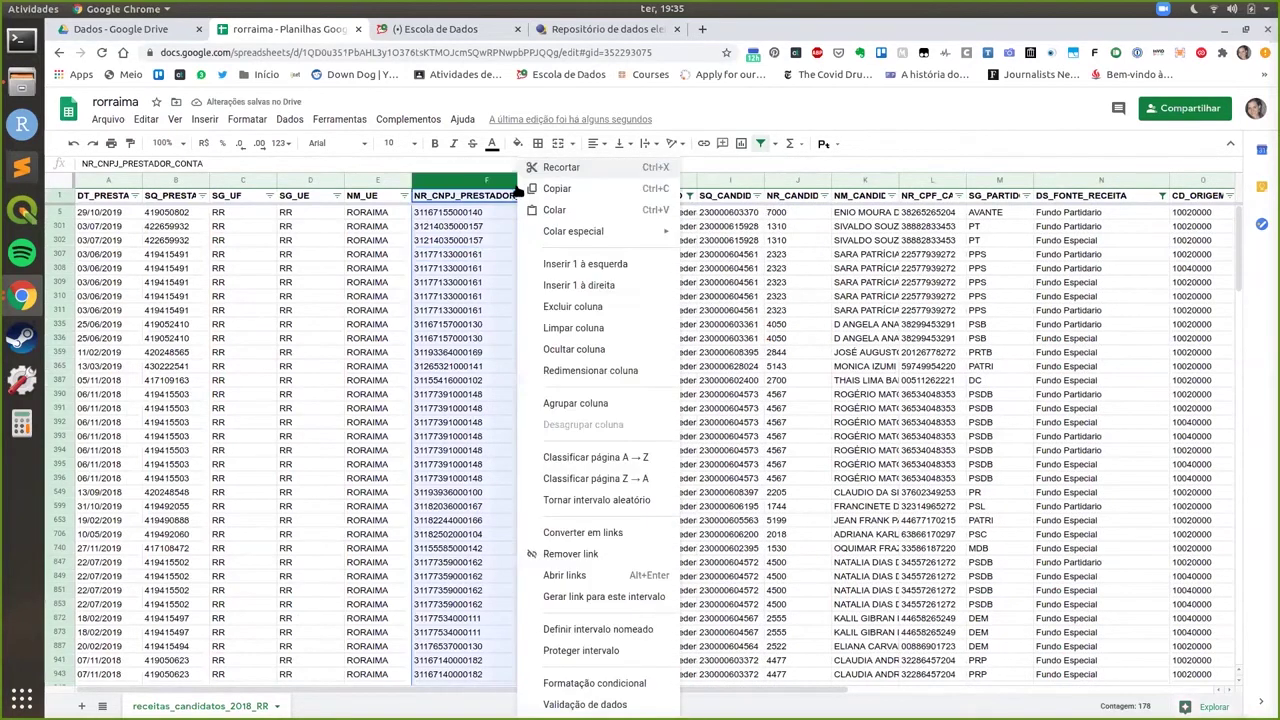
pyautogui.click(574, 306)
# Delete the NM_UE column holding the electoral unit's name
pyautogui.click(494, 260)
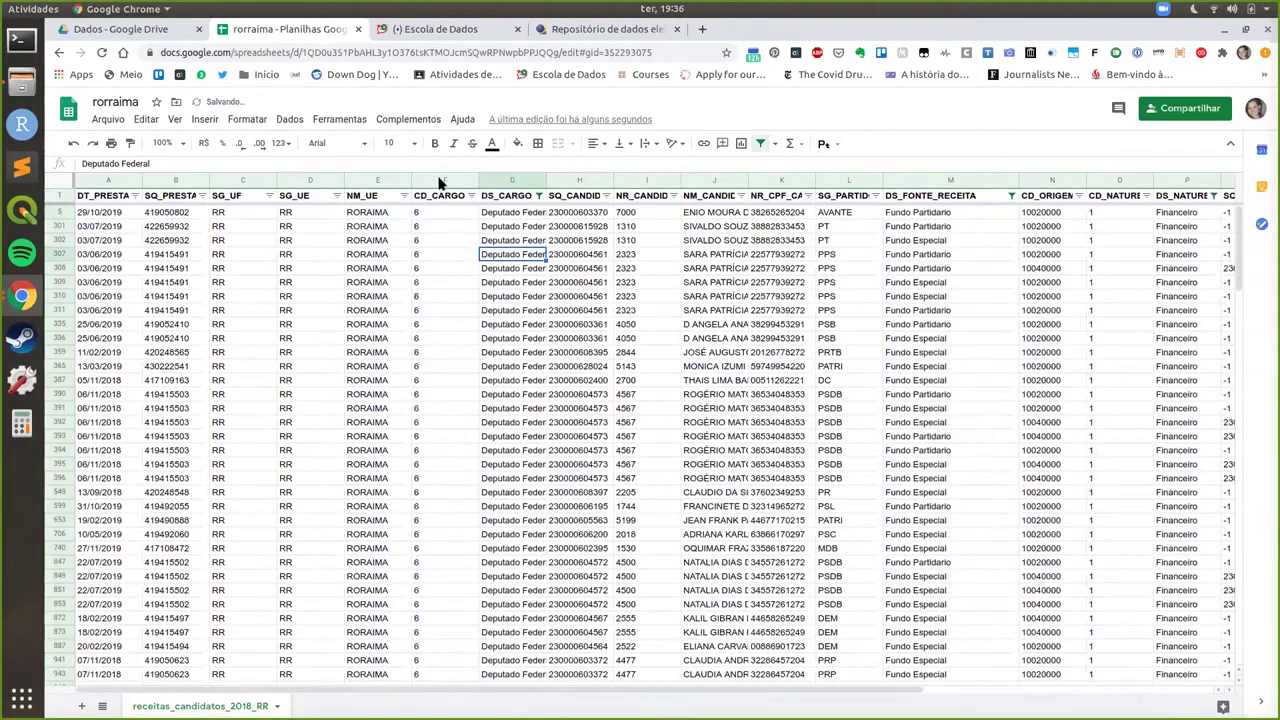
pyautogui.rightClick(375, 181)
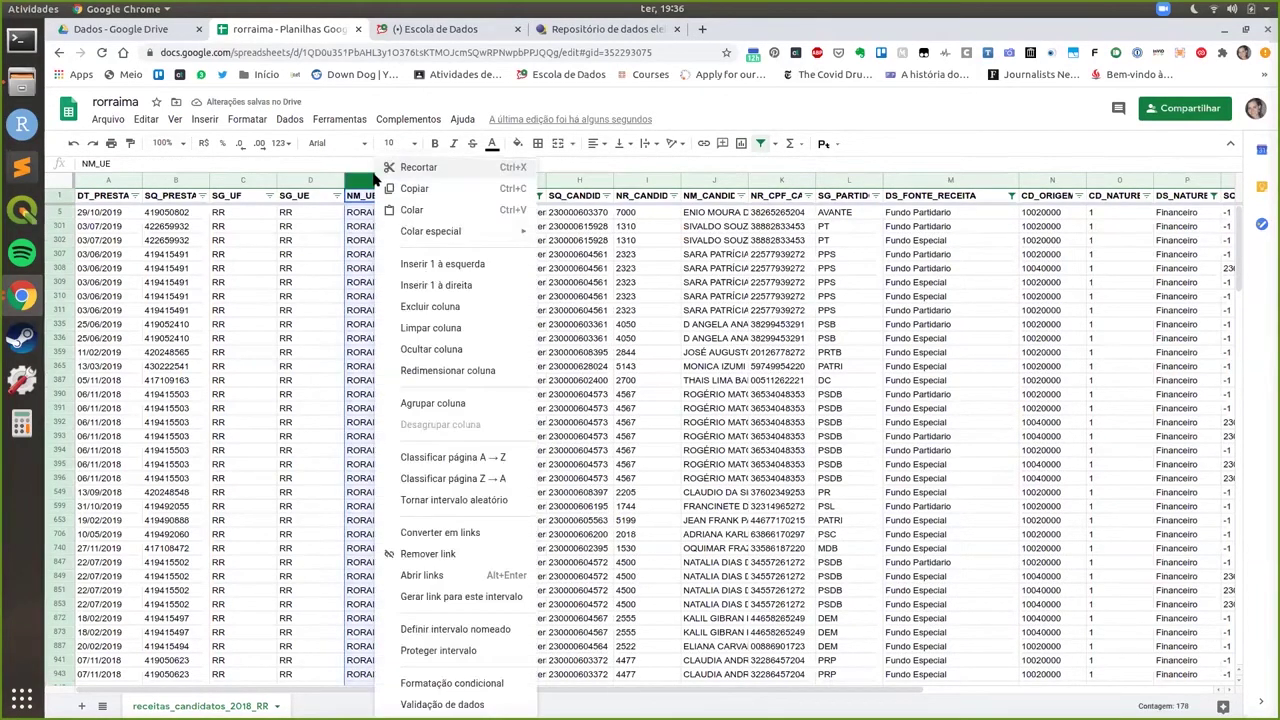
pyautogui.click(440, 310)
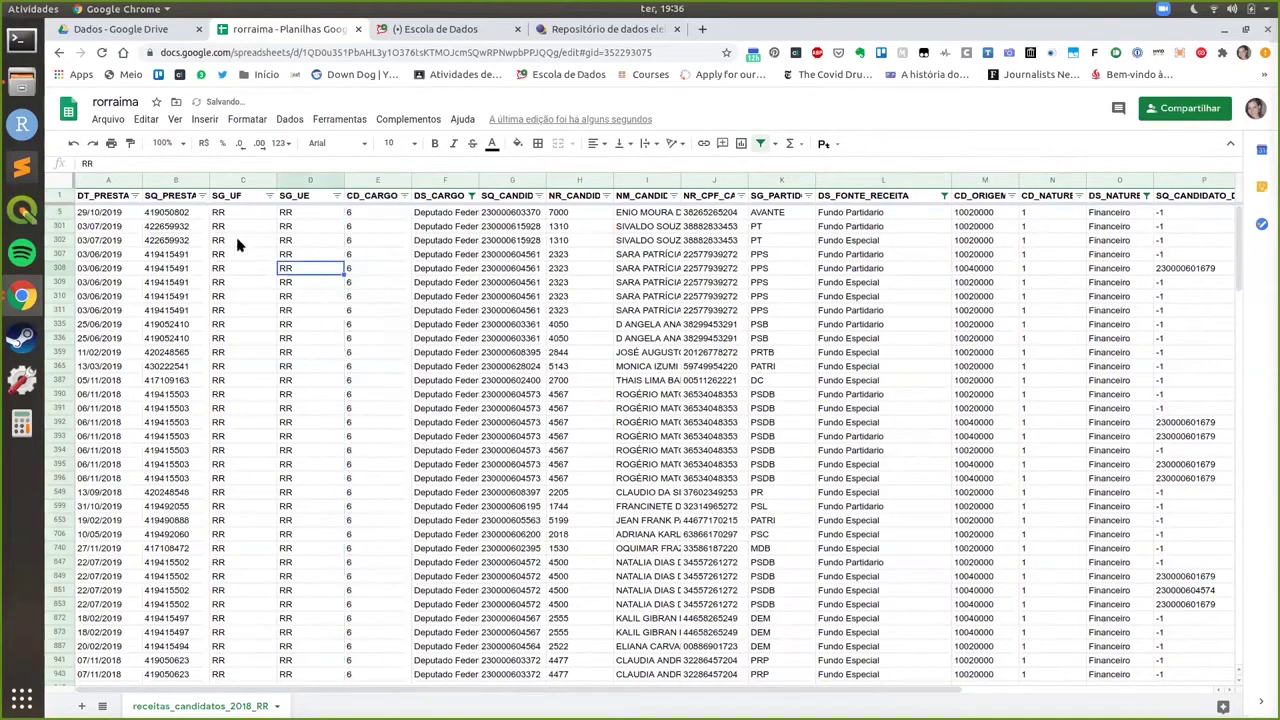
# Delete the SQ_PRESTADOR_CONTA column and the date column in front of SG_UF
pyautogui.click(190, 230)
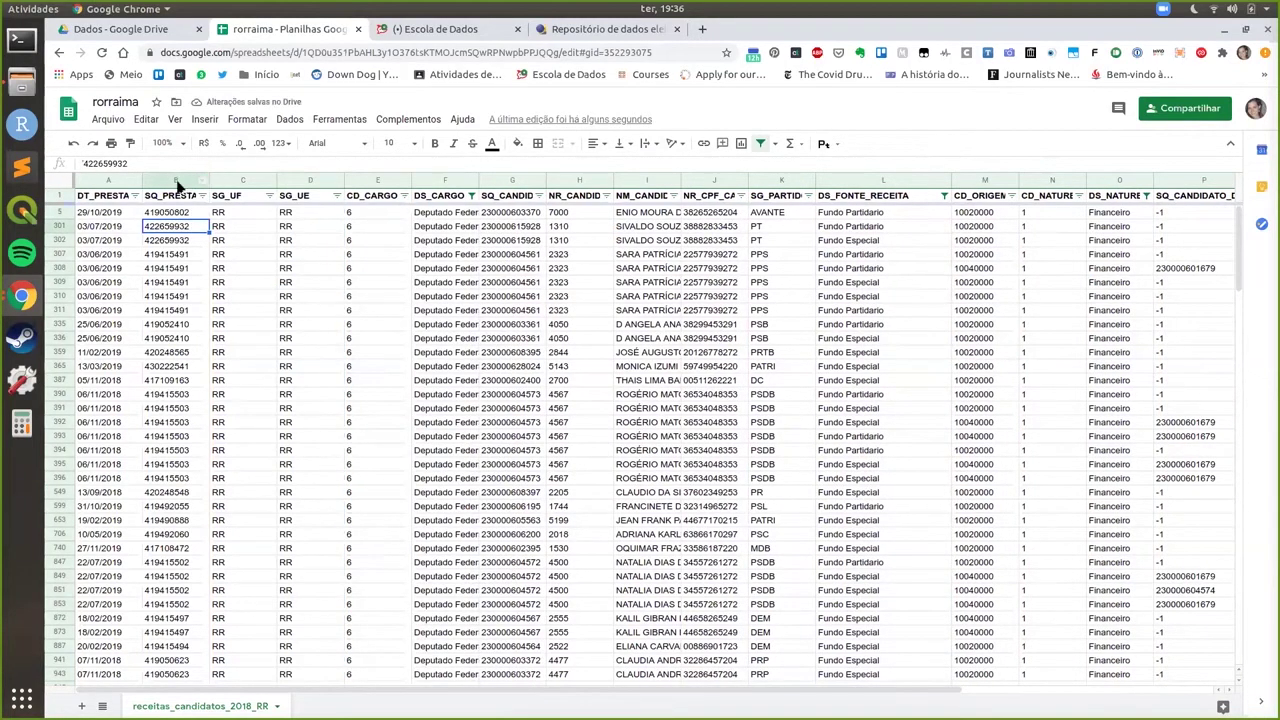
pyautogui.rightClick(178, 184)
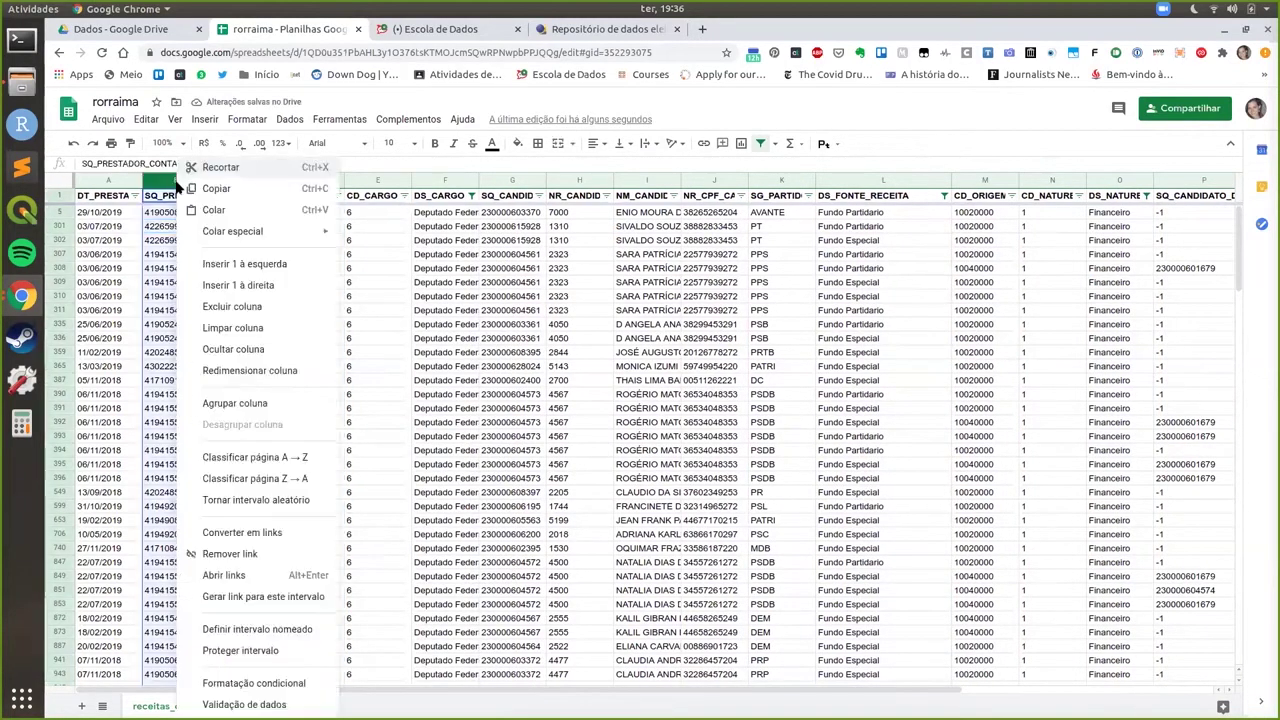
pyautogui.click(268, 310)
pyautogui.click(108, 184)
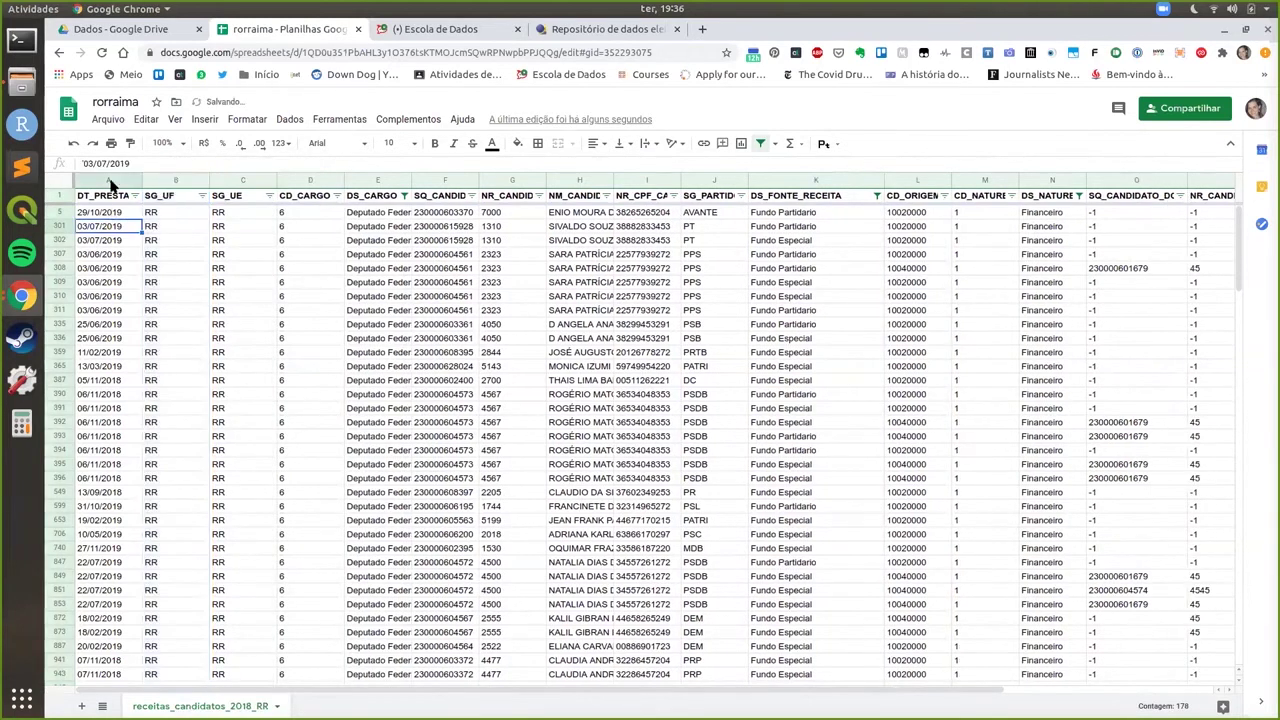
pyautogui.rightClick(112, 186)
pyautogui.click(160, 306)
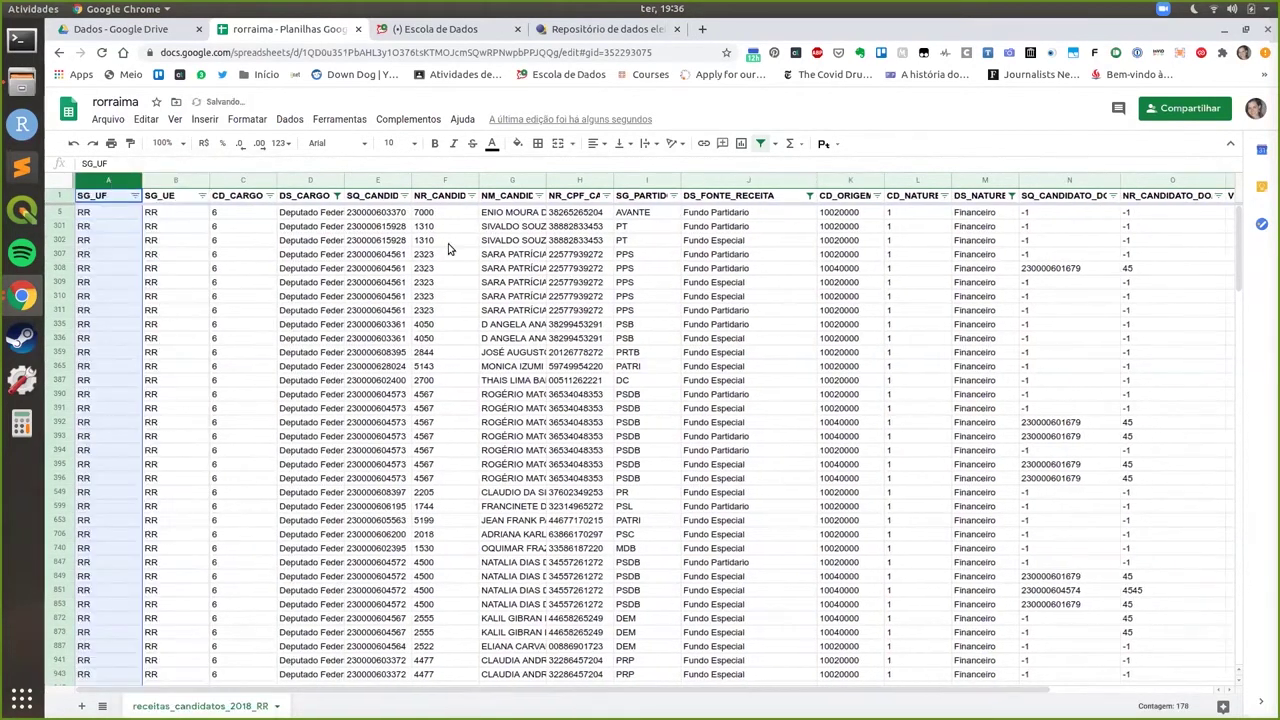
pyautogui.click(476, 242)
pyautogui.click(563, 243)
pyautogui.click(622, 254)
pyautogui.click(740, 255)
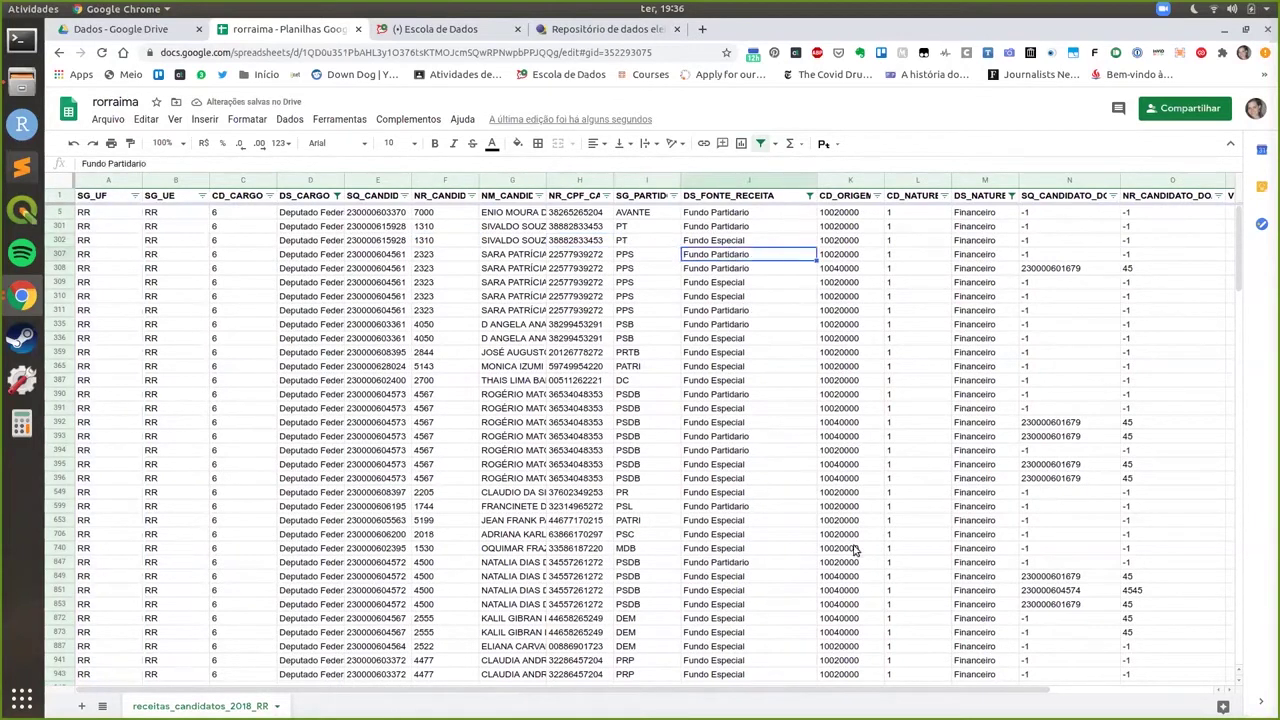
pyautogui.moveTo(930, 688); pyautogui.dragTo(470, 688)
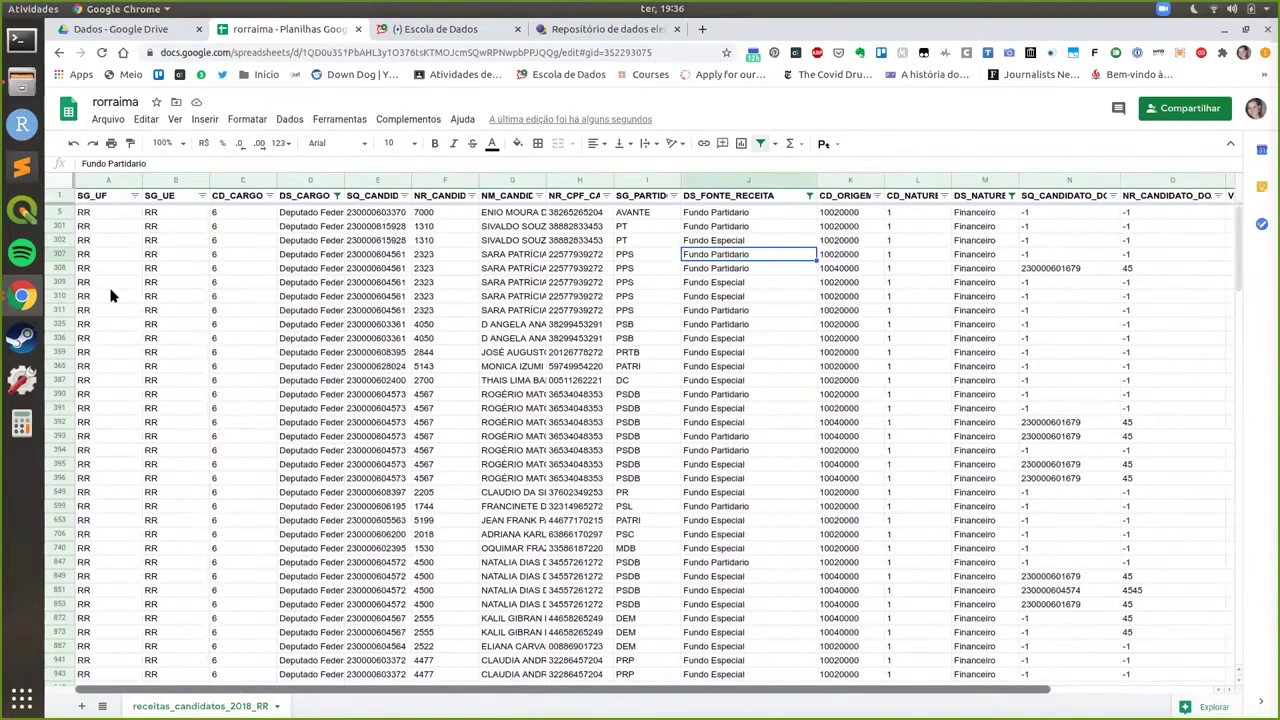
# Select the filtered data from cell A5 through to the last filled column and row
pyautogui.click(110, 200)
pyautogui.click(94, 216)
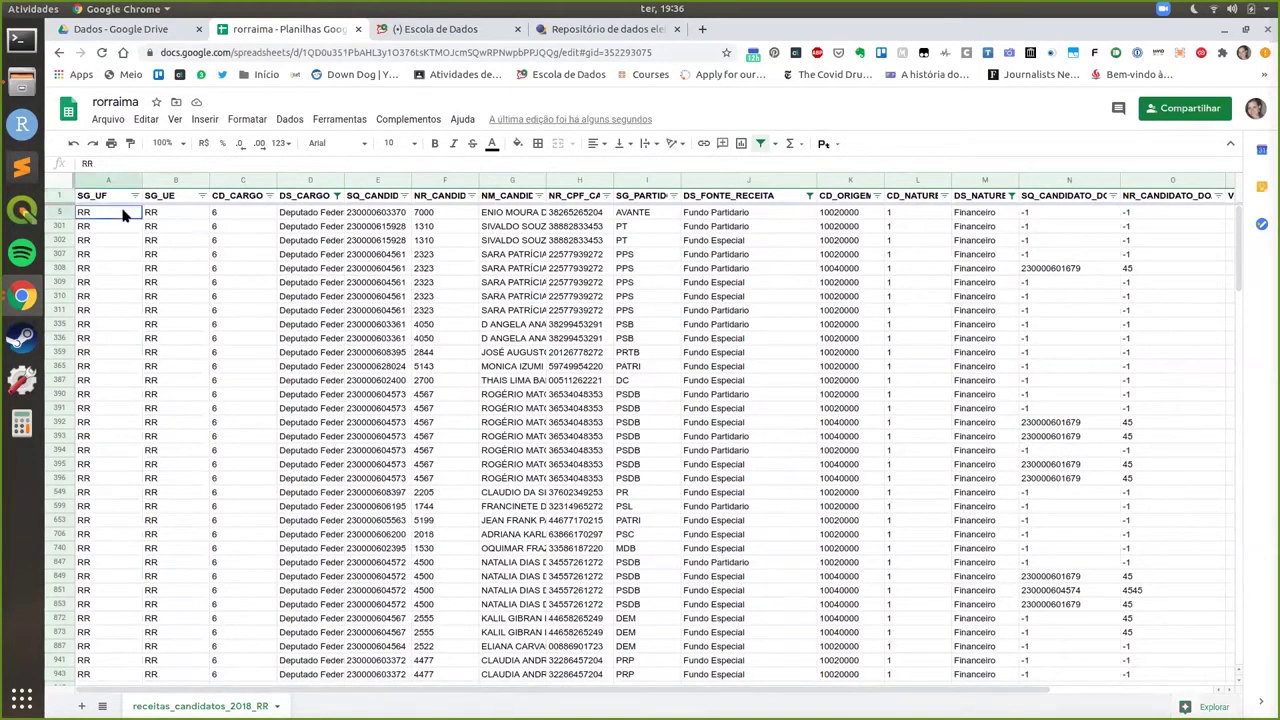
pyautogui.hotkey('ctrl', 'shift', 'Right')
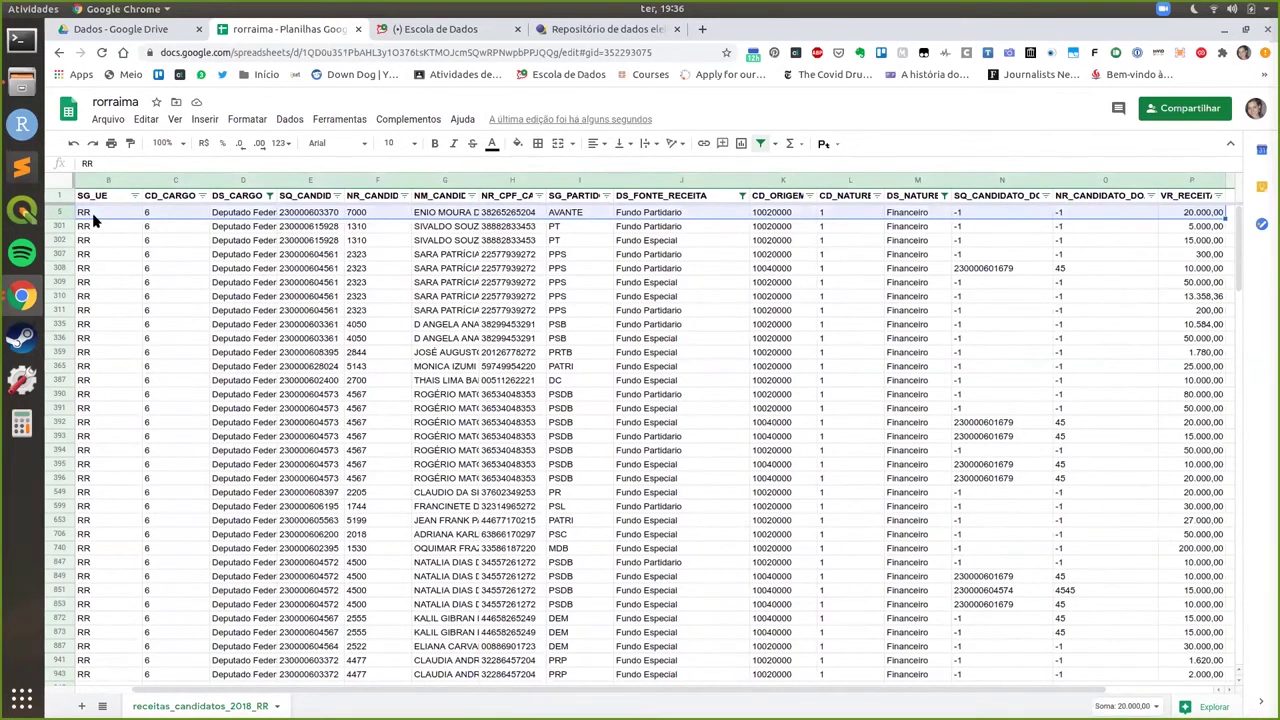
pyautogui.hotkey('ctrl', 'shift', 'Down')
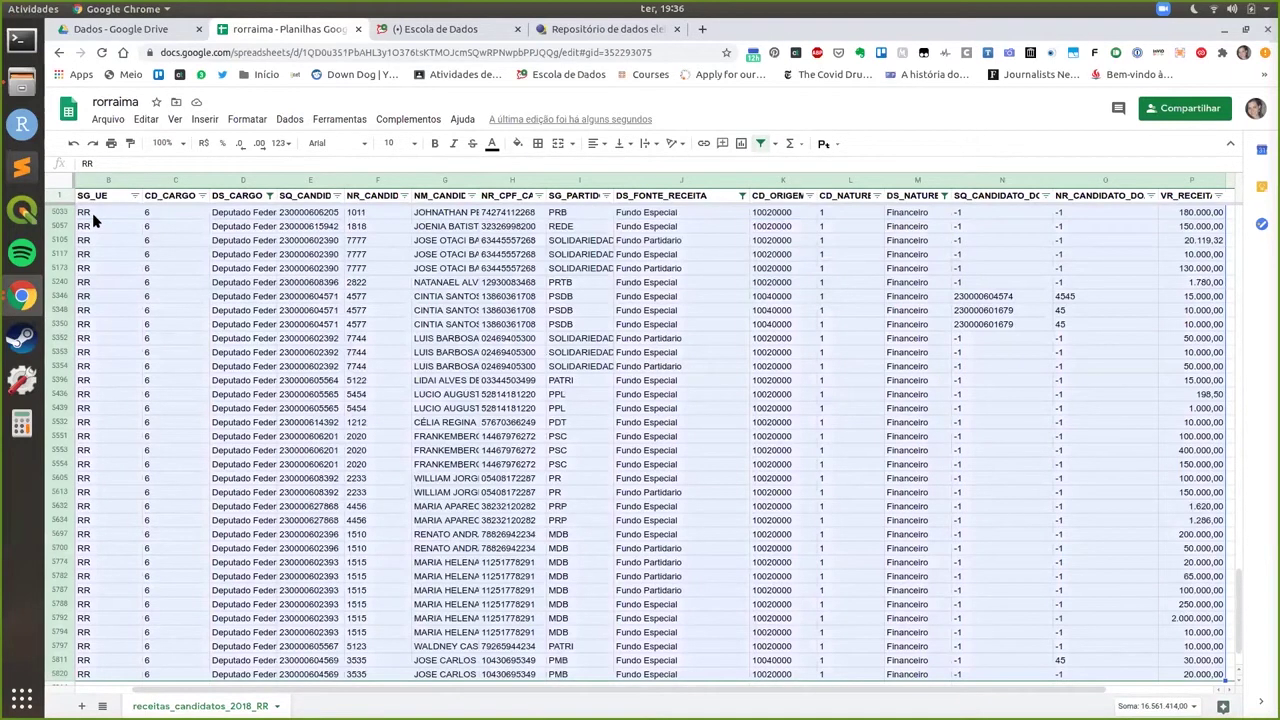
# Jump from the SG_UF cell in row 5033 to the row's last filled cell and back
pyautogui.click(92, 213)
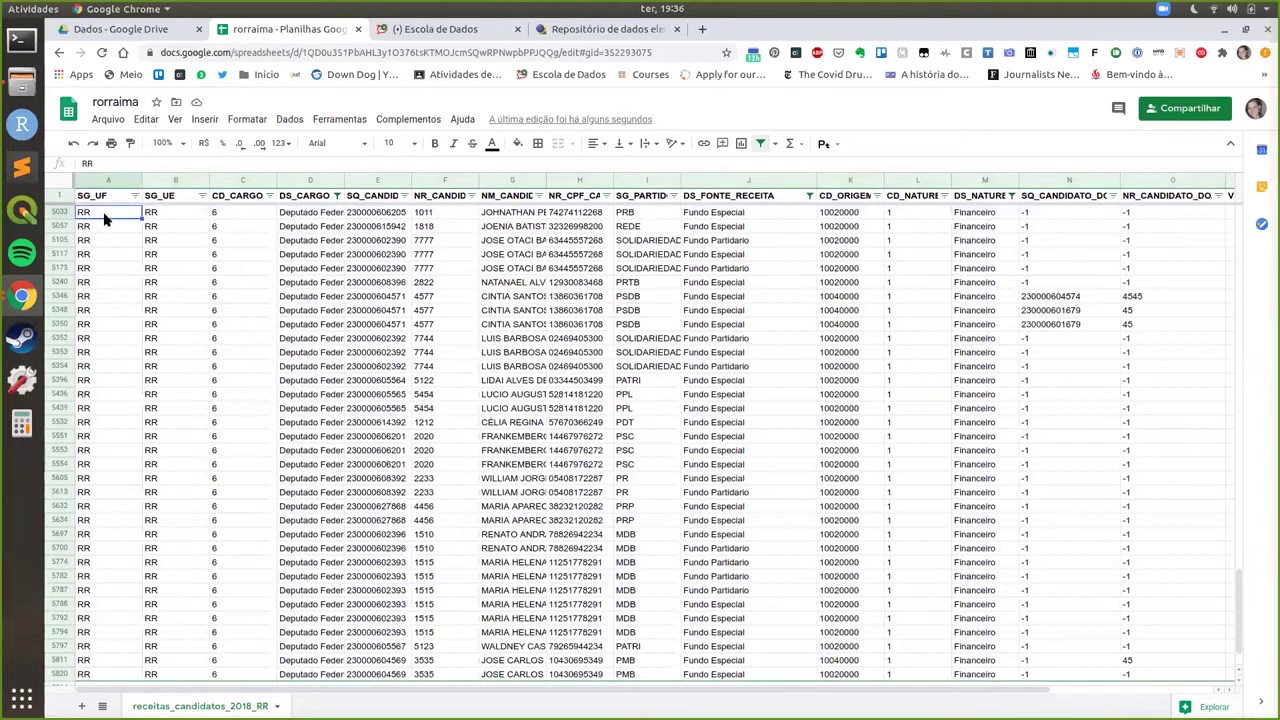
pyautogui.hotkey('ctrl', 'Right')
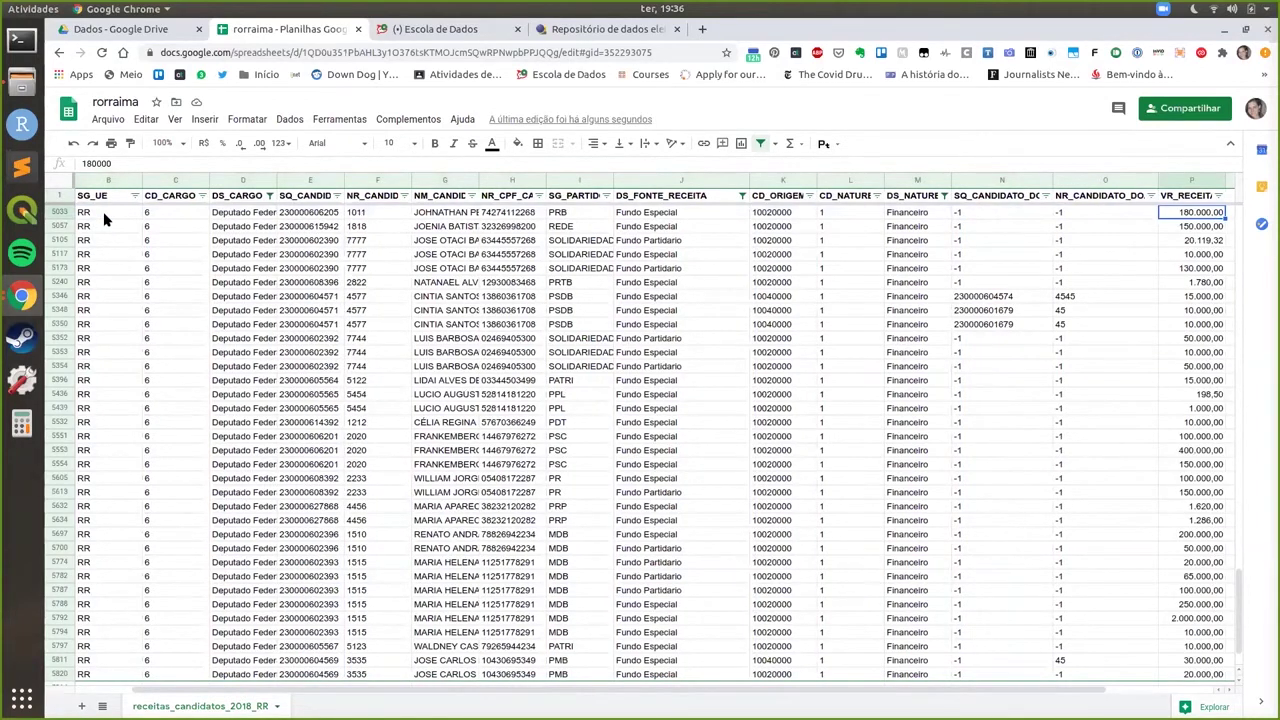
pyautogui.hotkey('ctrl', 'Left')
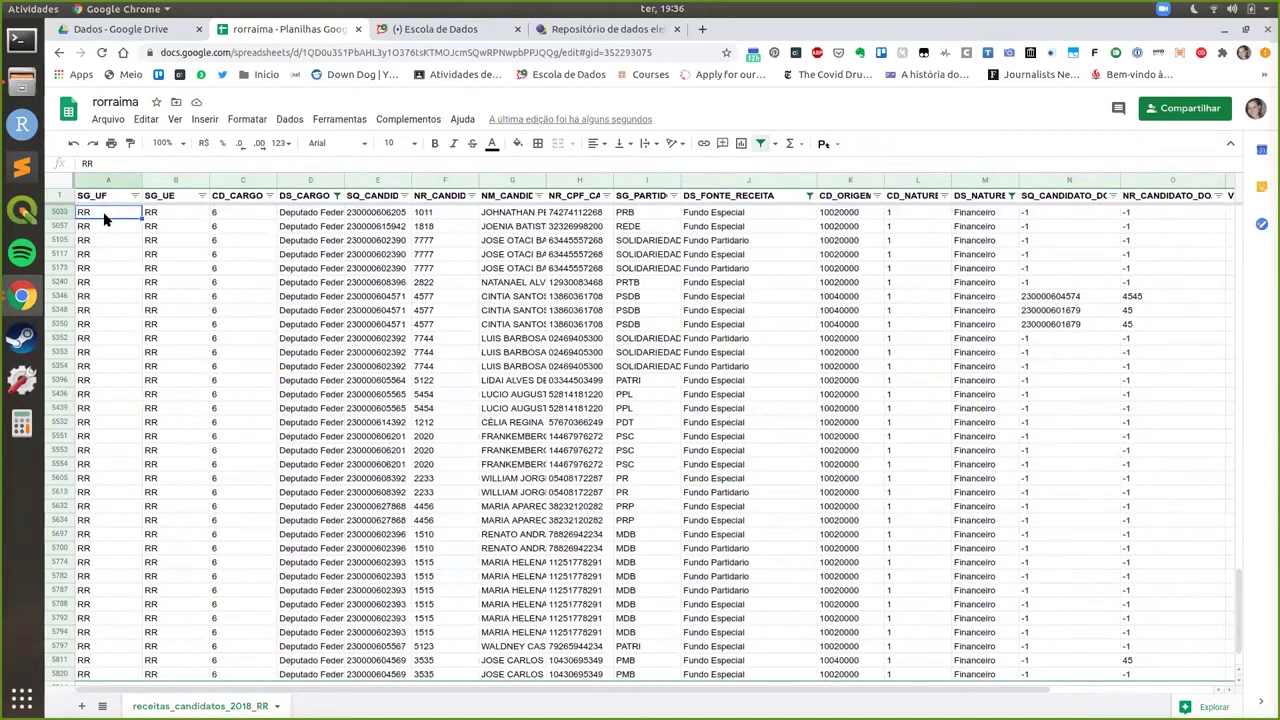
# Copy the filtered data from cell A5 through to the last filled column and row
pyautogui.hotkey('ctrl', 'Down')
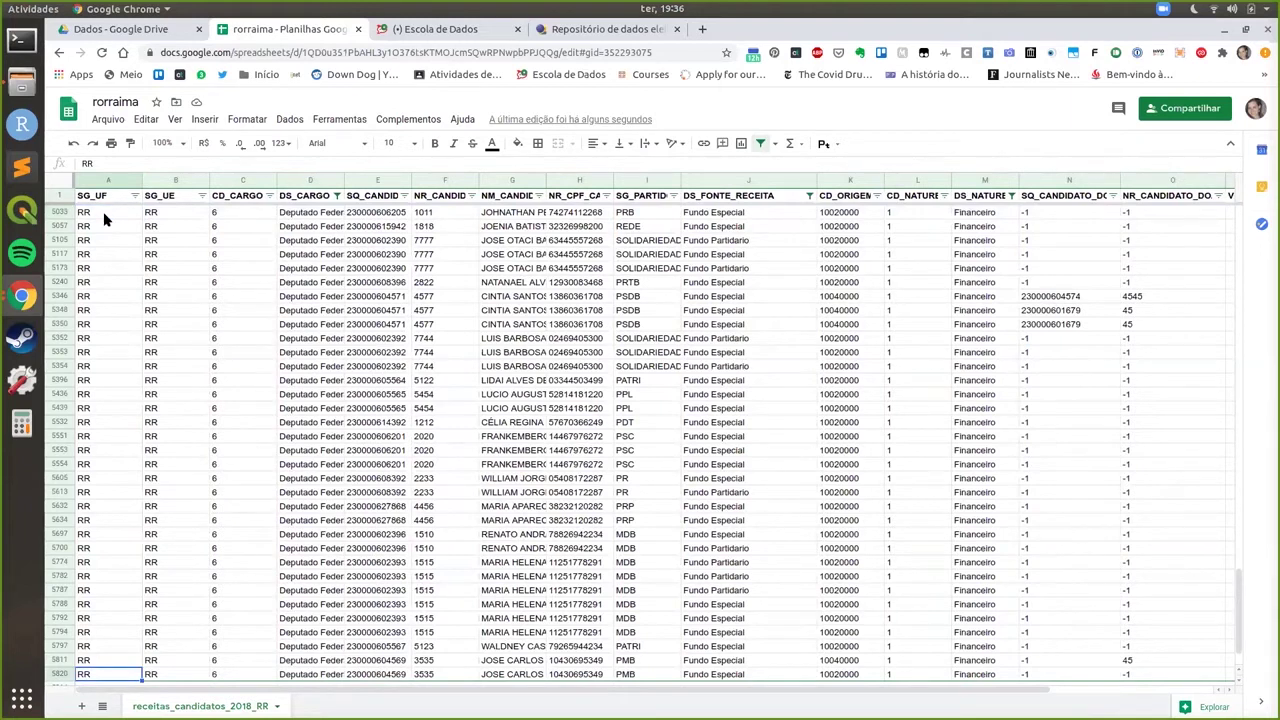
pyautogui.hotkey('ctrl', 'Up')
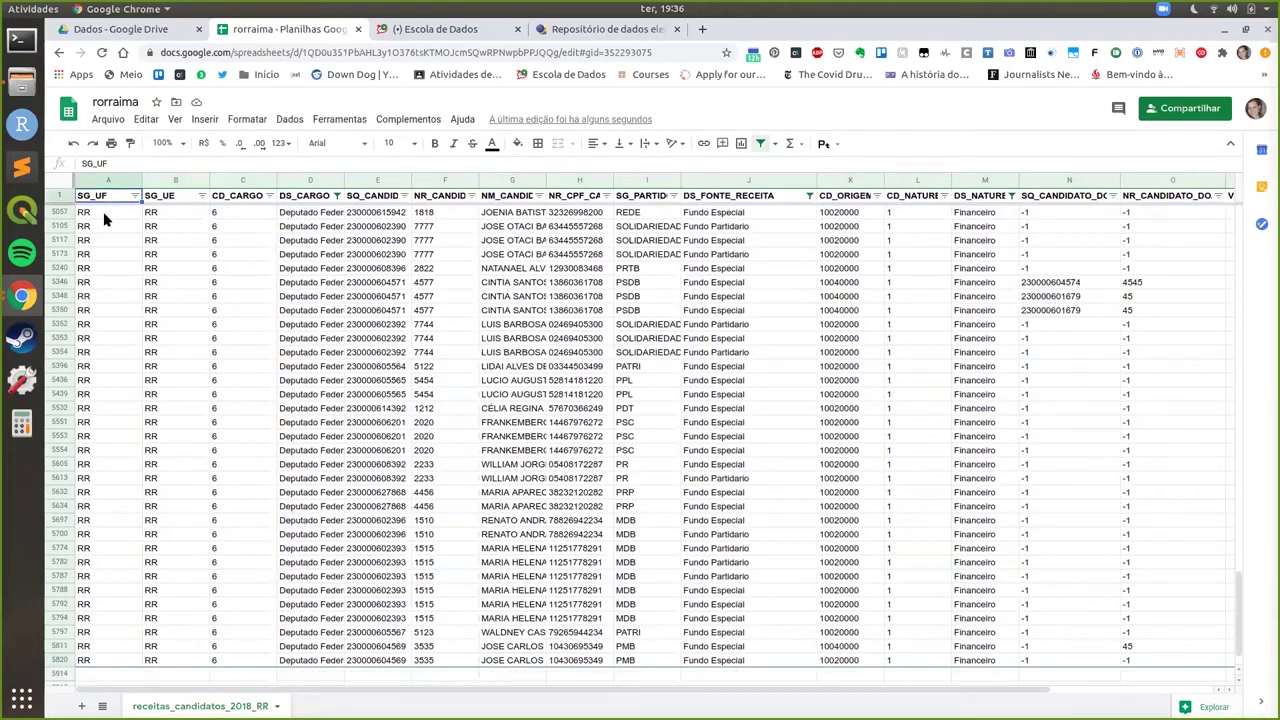
pyautogui.press('Down')
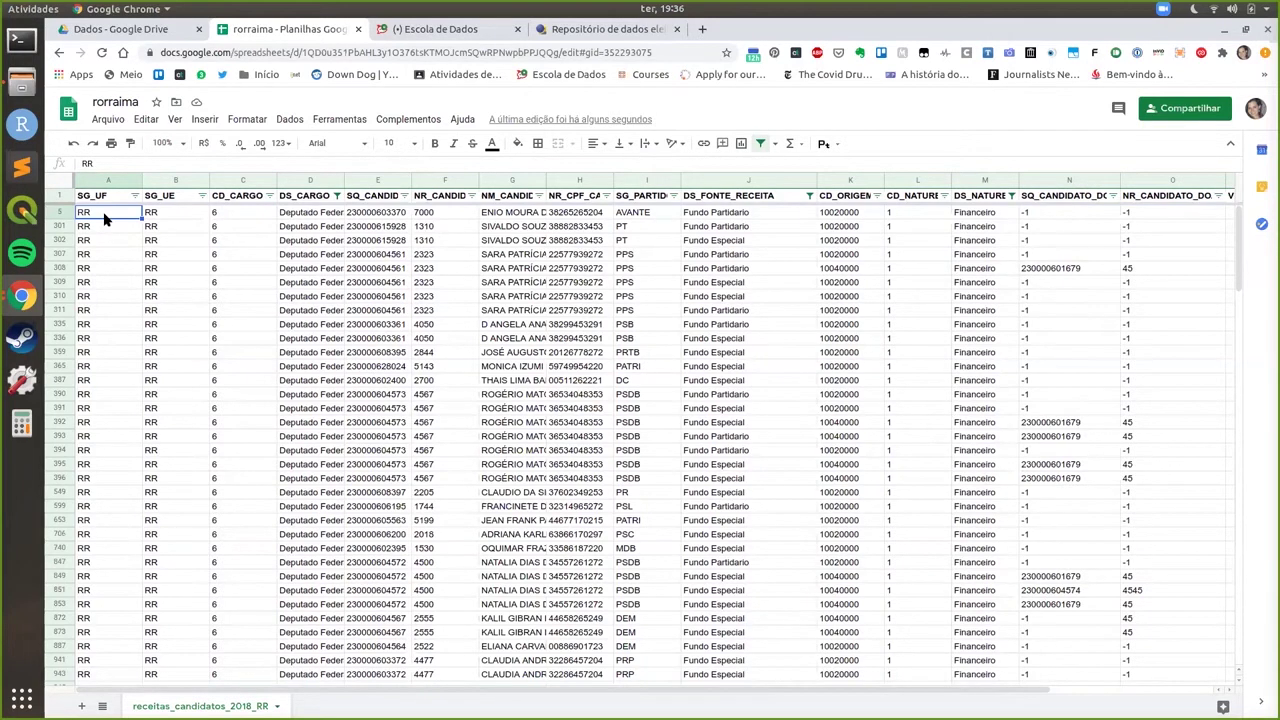
pyautogui.hotkey('ctrl', 'shift', 'Right')
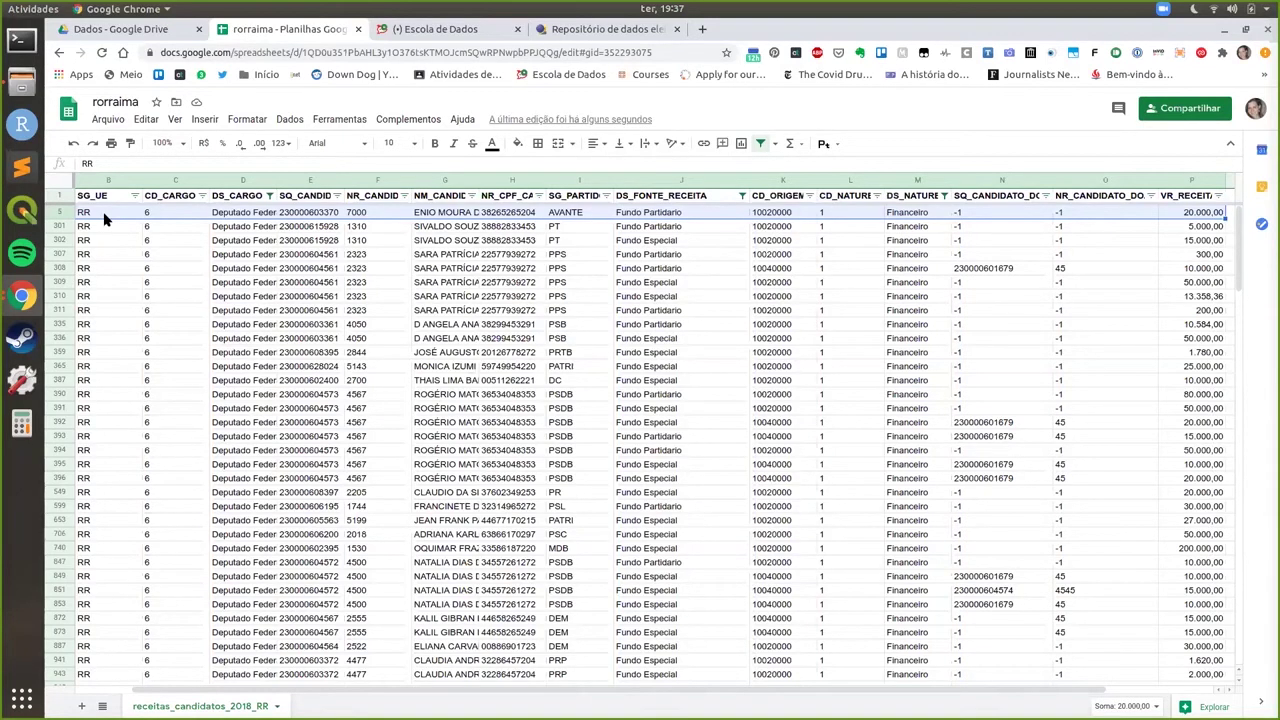
pyautogui.hotkey('ctrl', 'shift', 'Down')
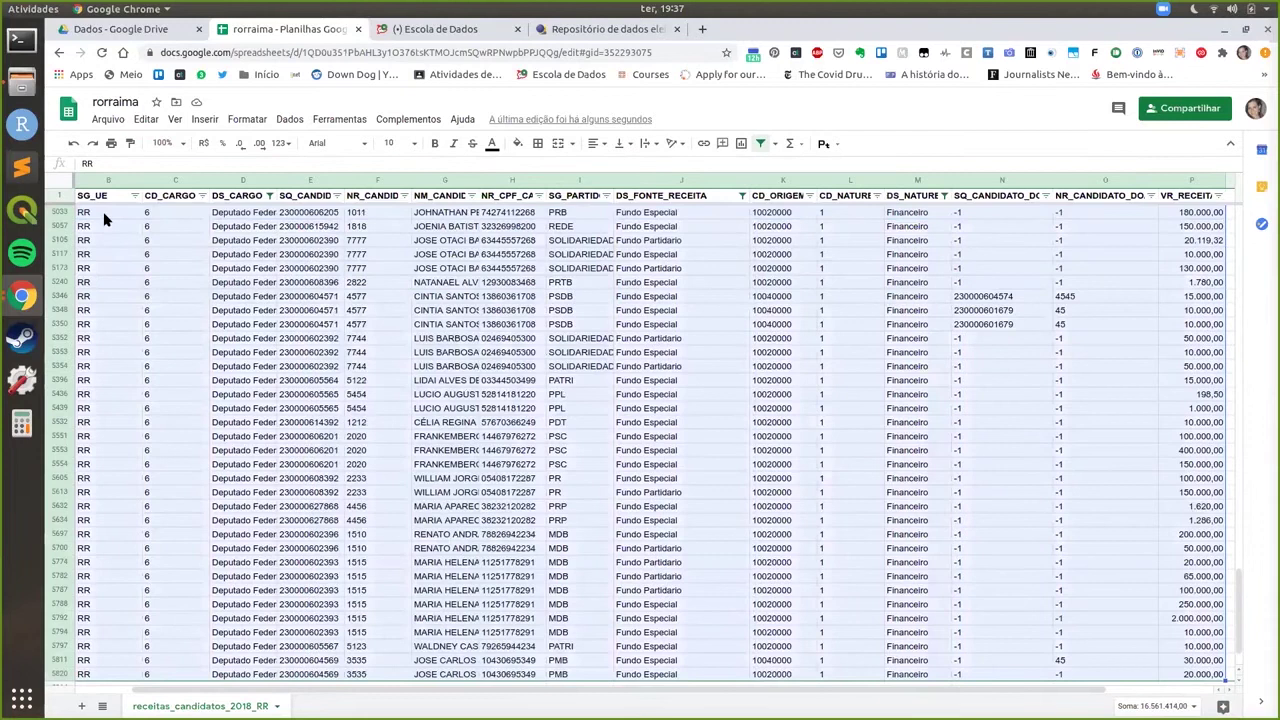
pyautogui.hotkey('ctrl', 'c')
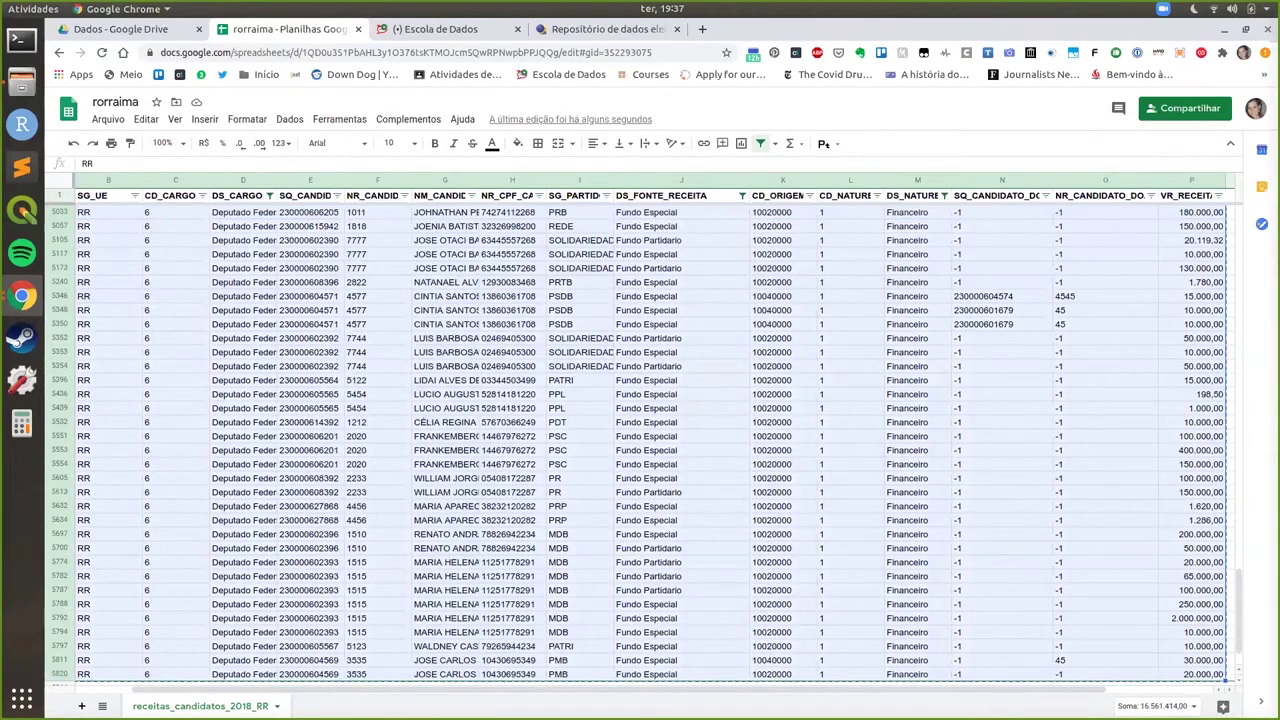
# Add a new sheet and paste the copied rows into it starting at cell A2
pyautogui.hotkey('shift', 'F11')
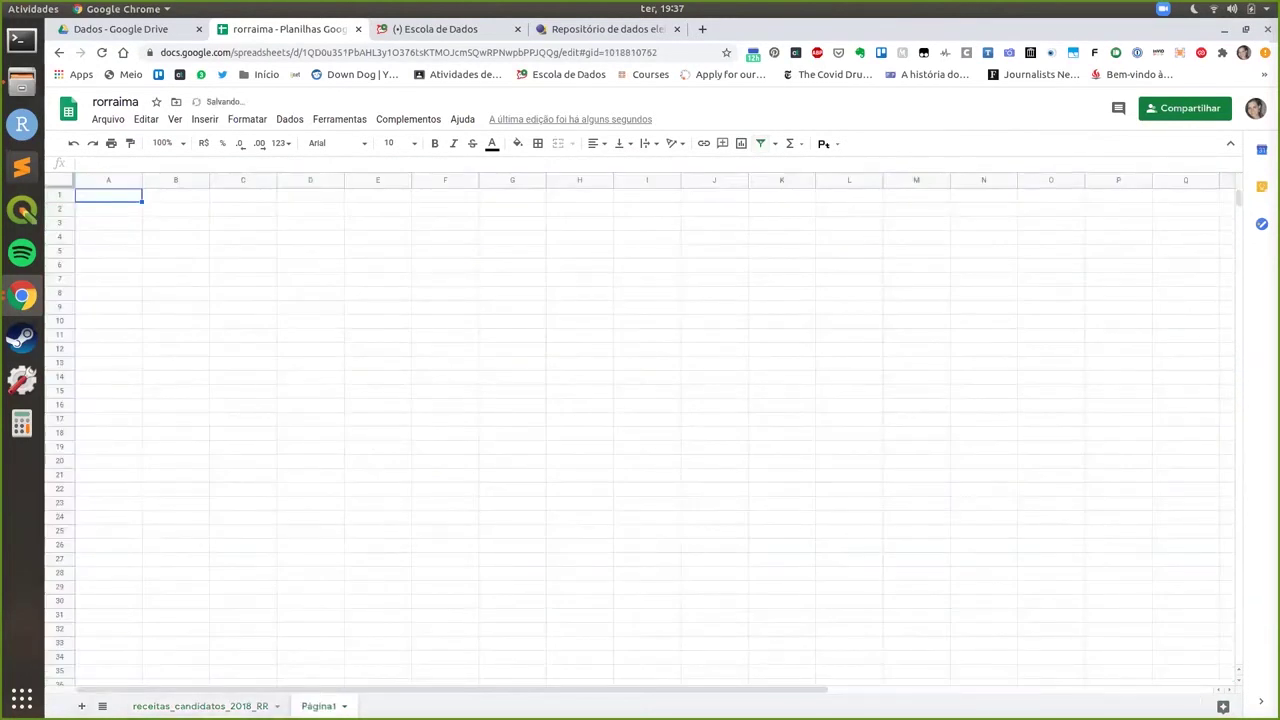
pyautogui.click(113, 211)
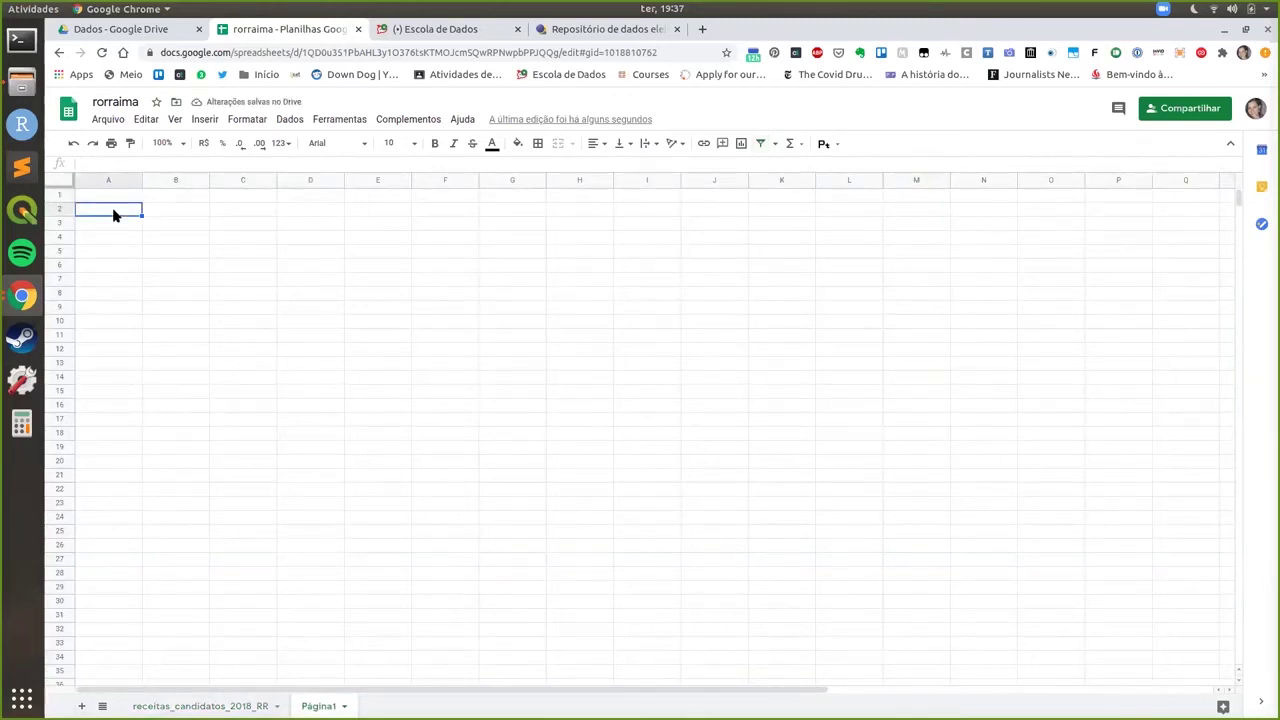
pyautogui.hotkey('ctrl', 'v')
pyautogui.click(397, 266)
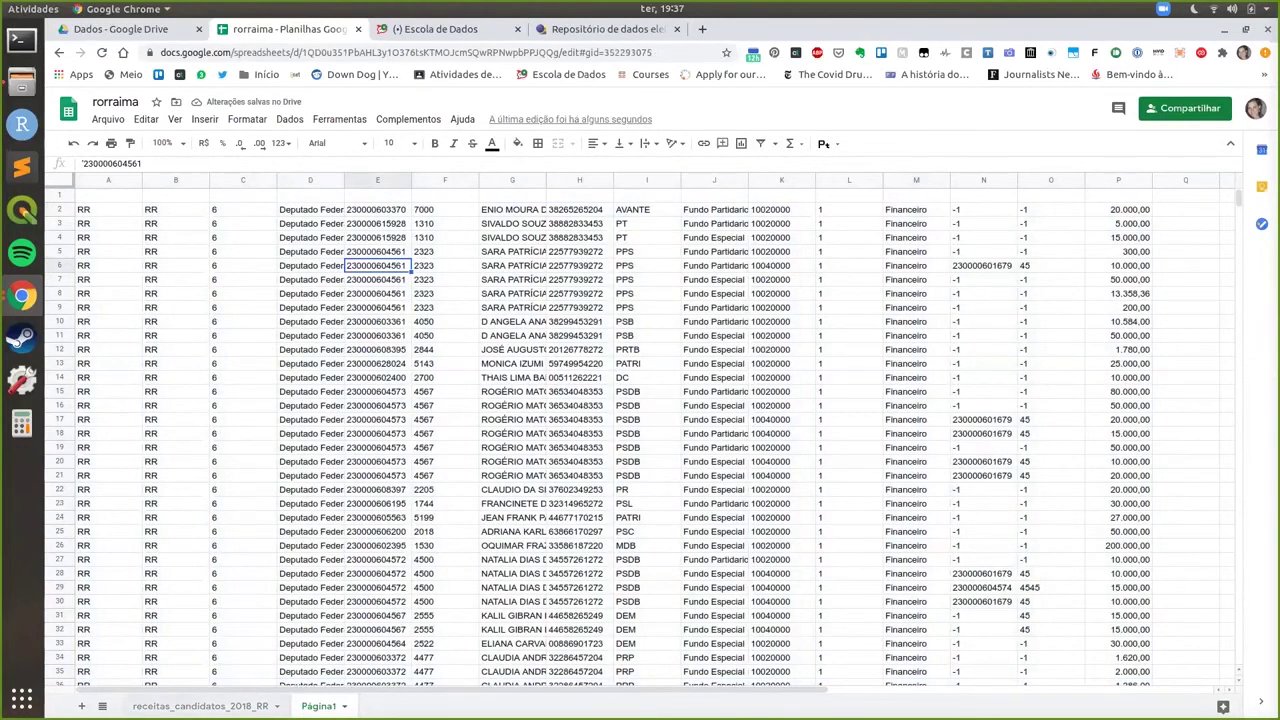
# Copy the header row of the receitas_candidatos_2018_RR sheet and paste only its values into row 1 of Página1
pyautogui.hotkey('ctrl', 'shift', 'pageup')
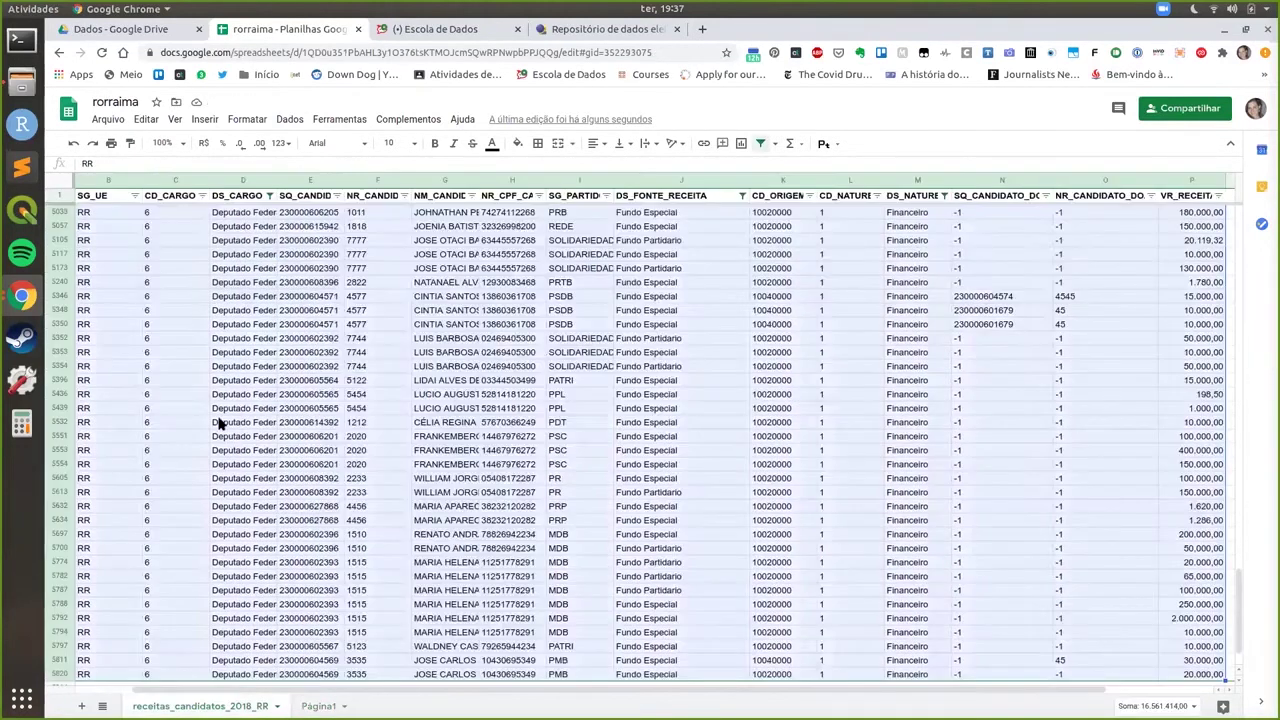
pyautogui.click(60, 196)
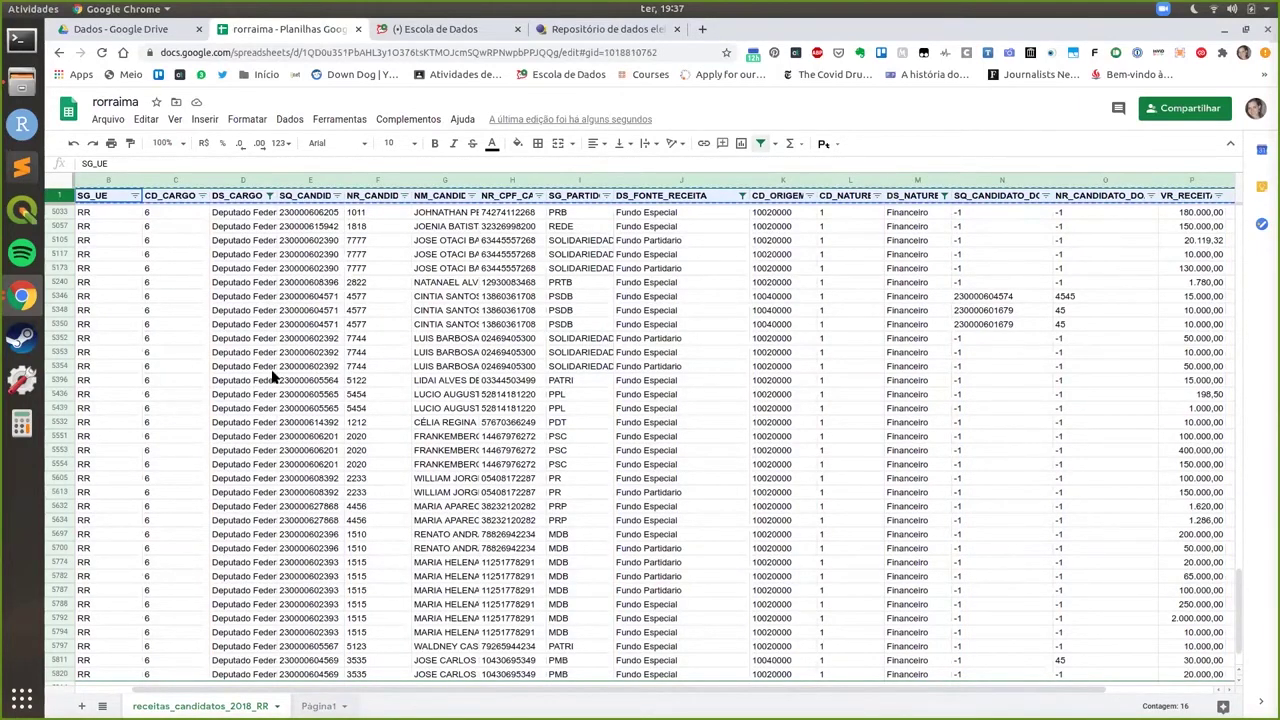
pyautogui.hotkey('ctrl', 'shift', 'pagedown')
pyautogui.rightClick(89, 201)
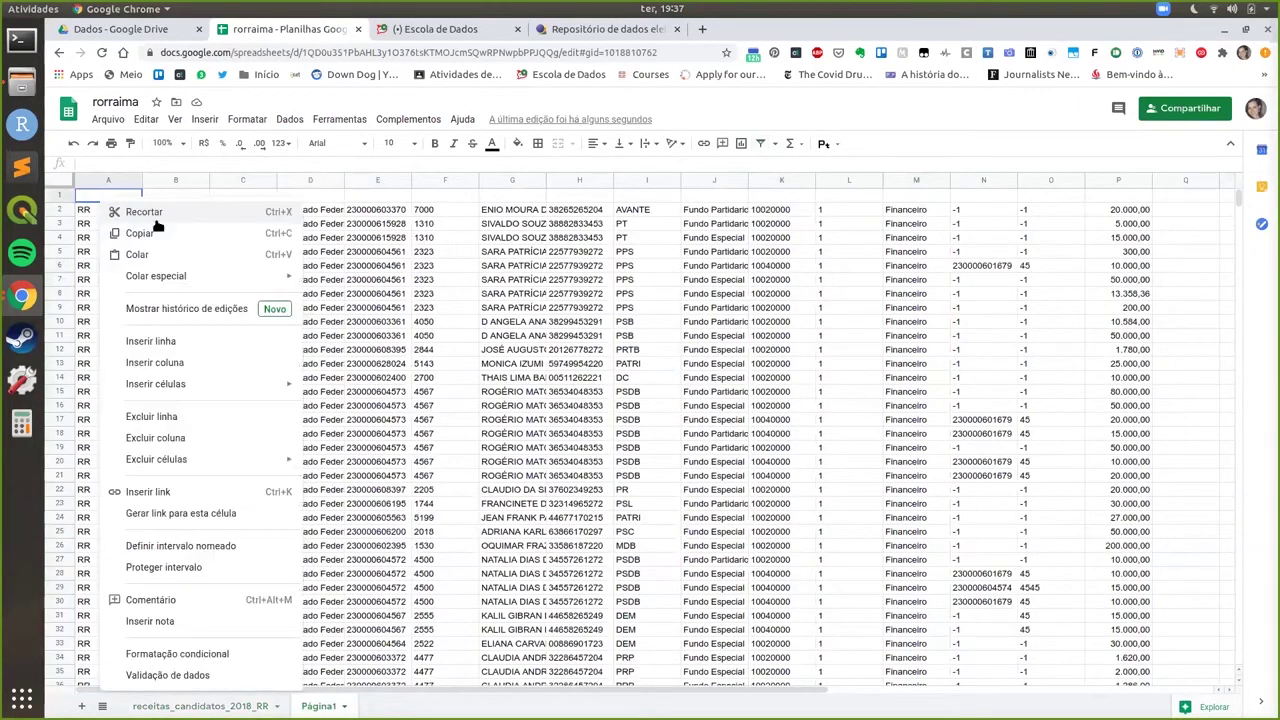
pyautogui.moveTo(230, 276)
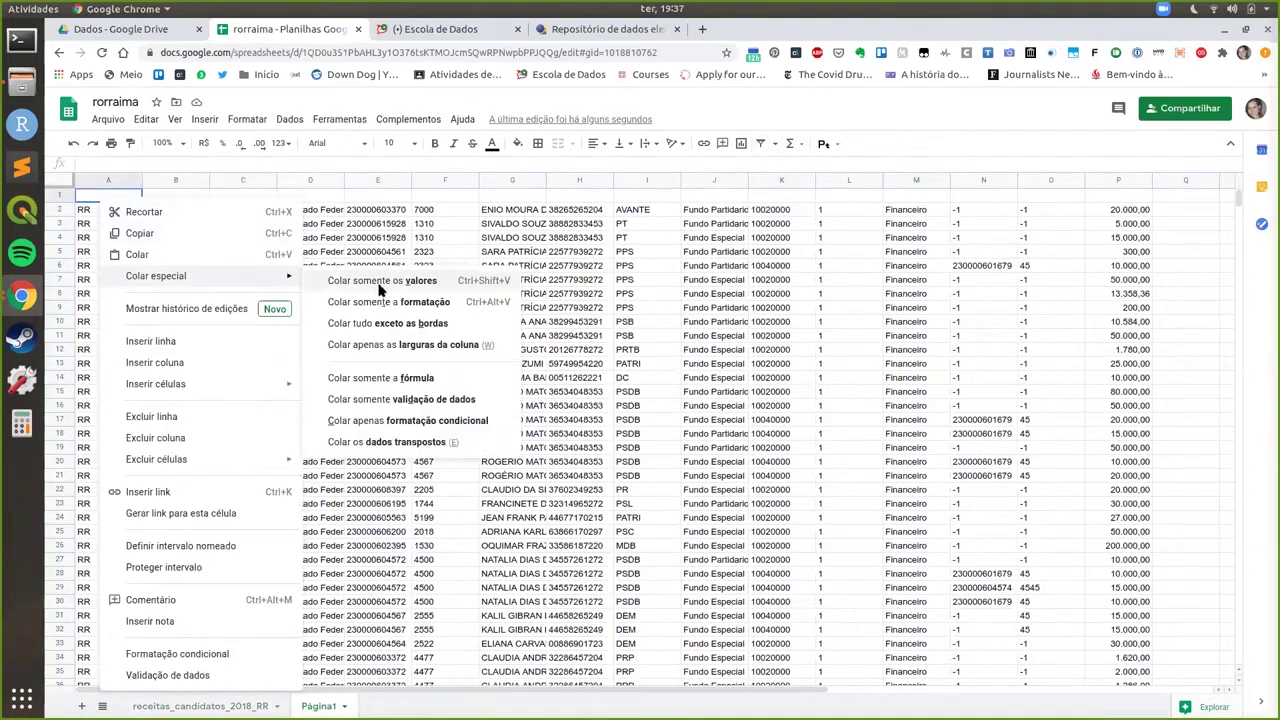
pyautogui.click(382, 282)
pyautogui.click(330, 252)
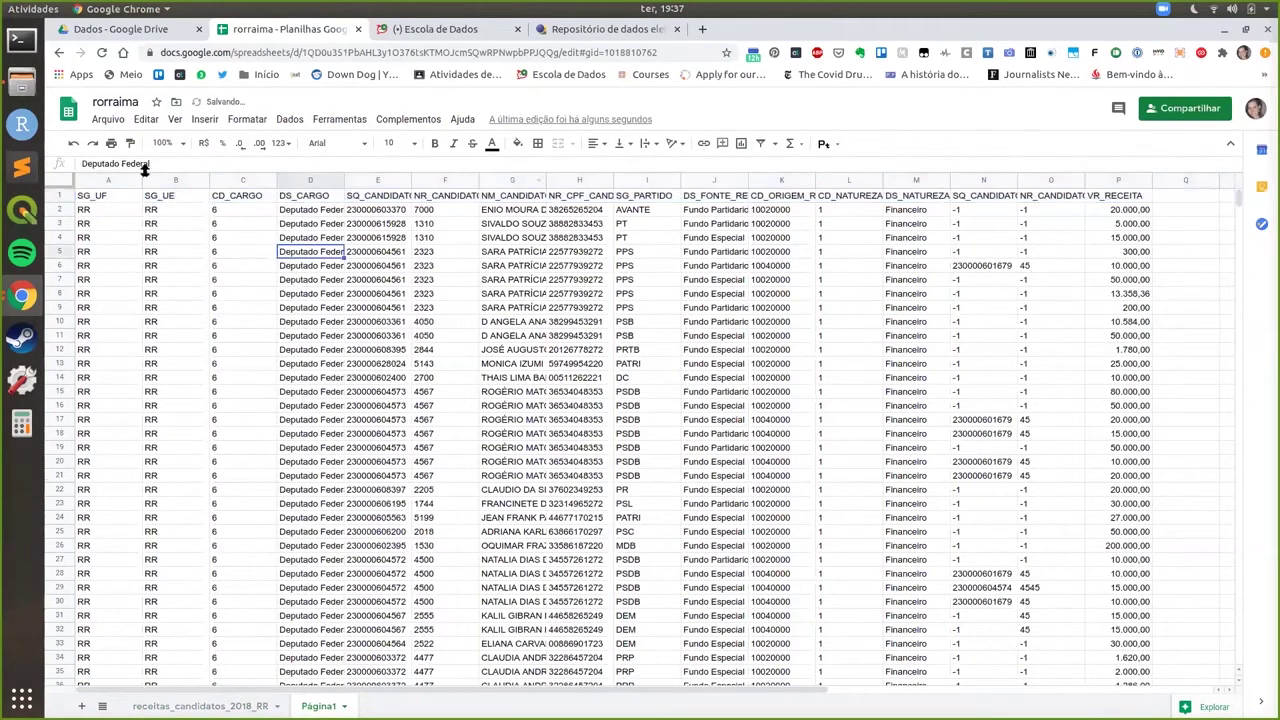
# Freeze the first row of Página1 so the column headers stay in view
pyautogui.click(175, 119)
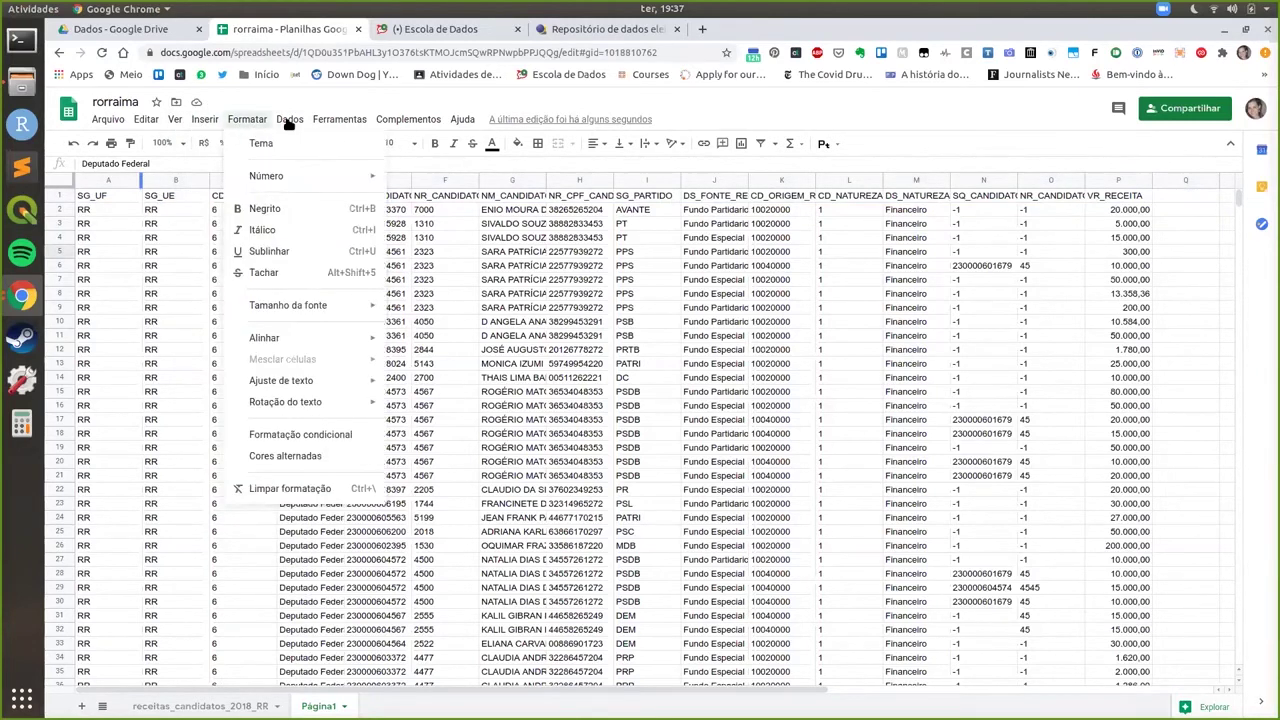
pyautogui.moveTo(205, 143)
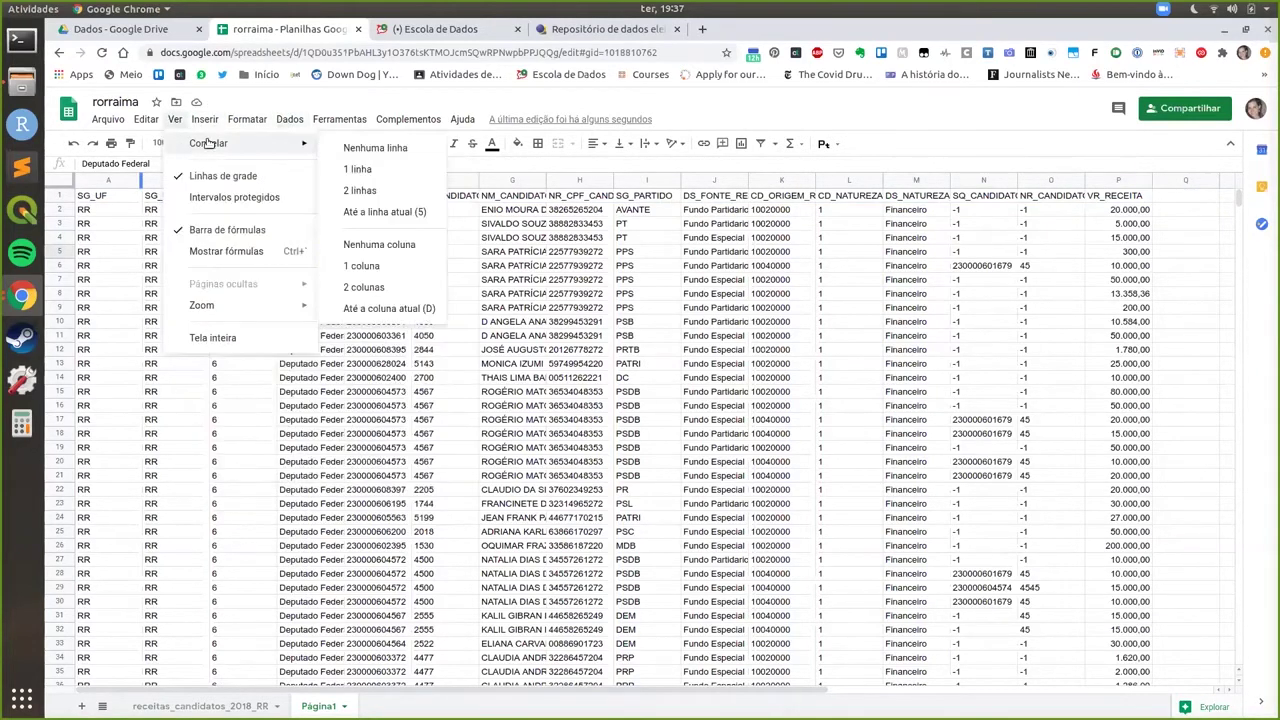
pyautogui.click(360, 166)
pyautogui.click(436, 254)
pyautogui.click(250, 255)
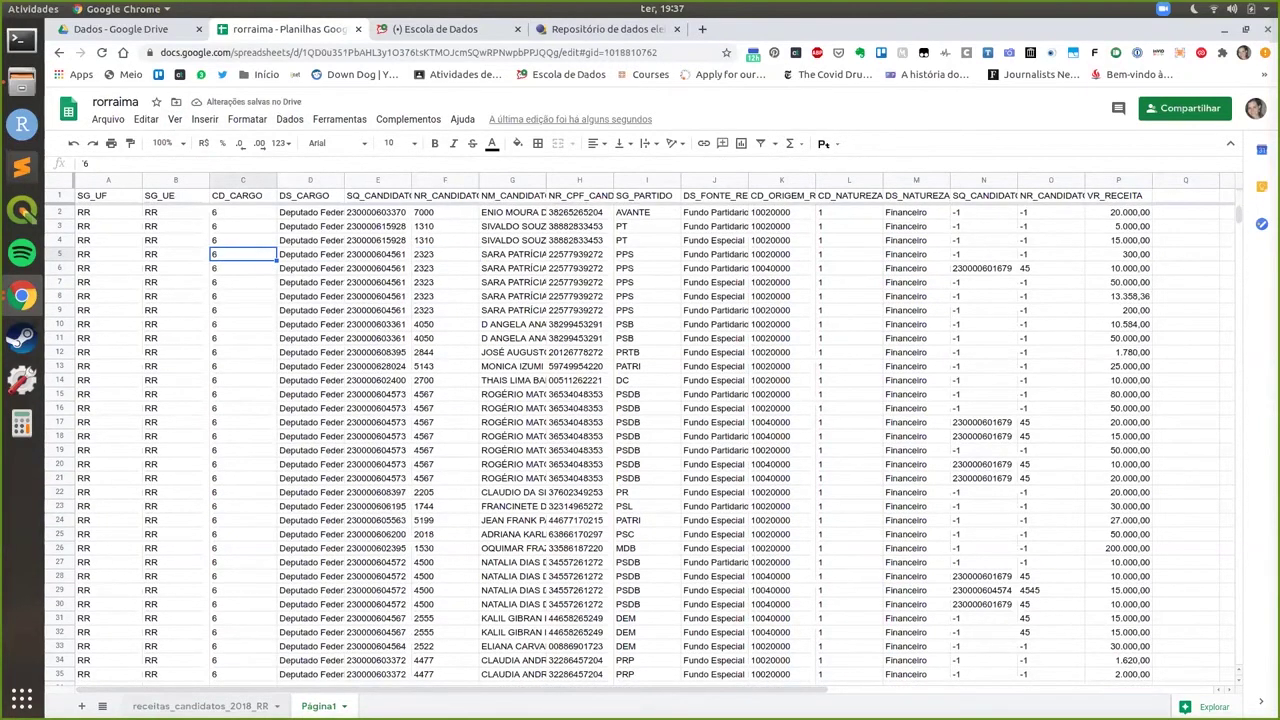
# Delete the original receitas_candidatos_2018_RR sheet and confirm the deletion
pyautogui.click(261, 704)
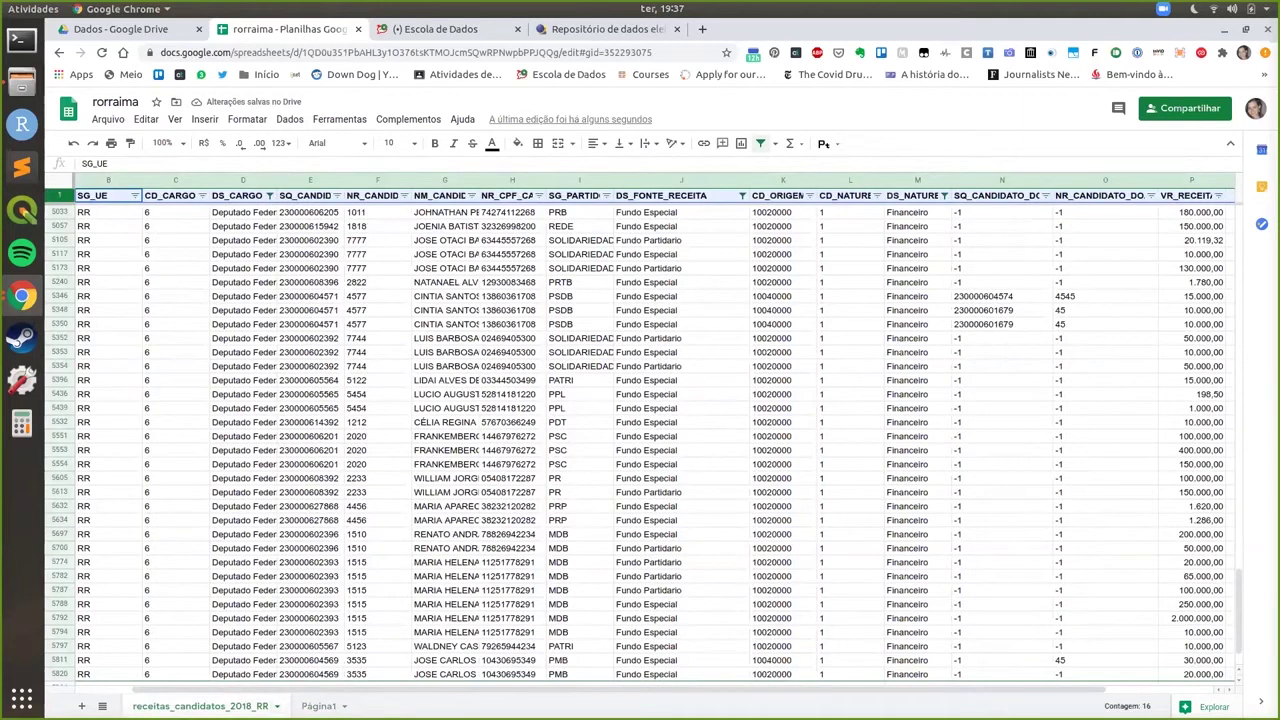
pyautogui.rightClick(261, 705)
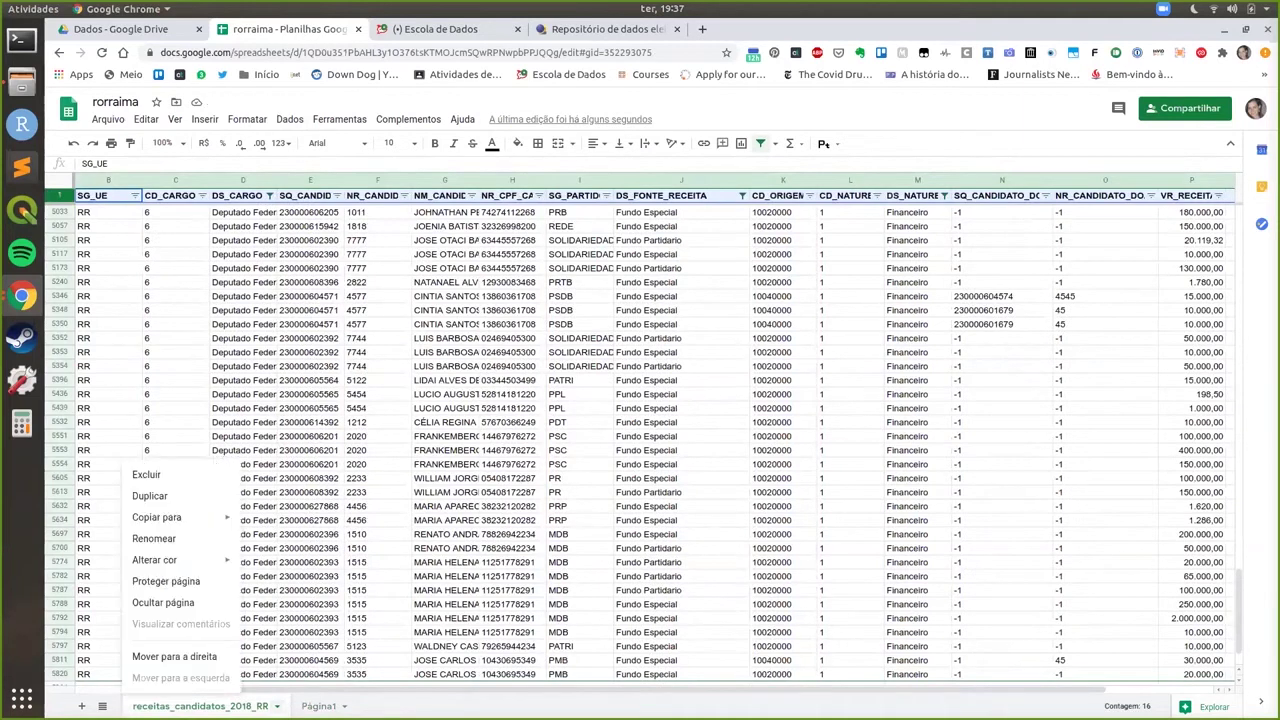
pyautogui.click(165, 480)
pyautogui.click(806, 432)
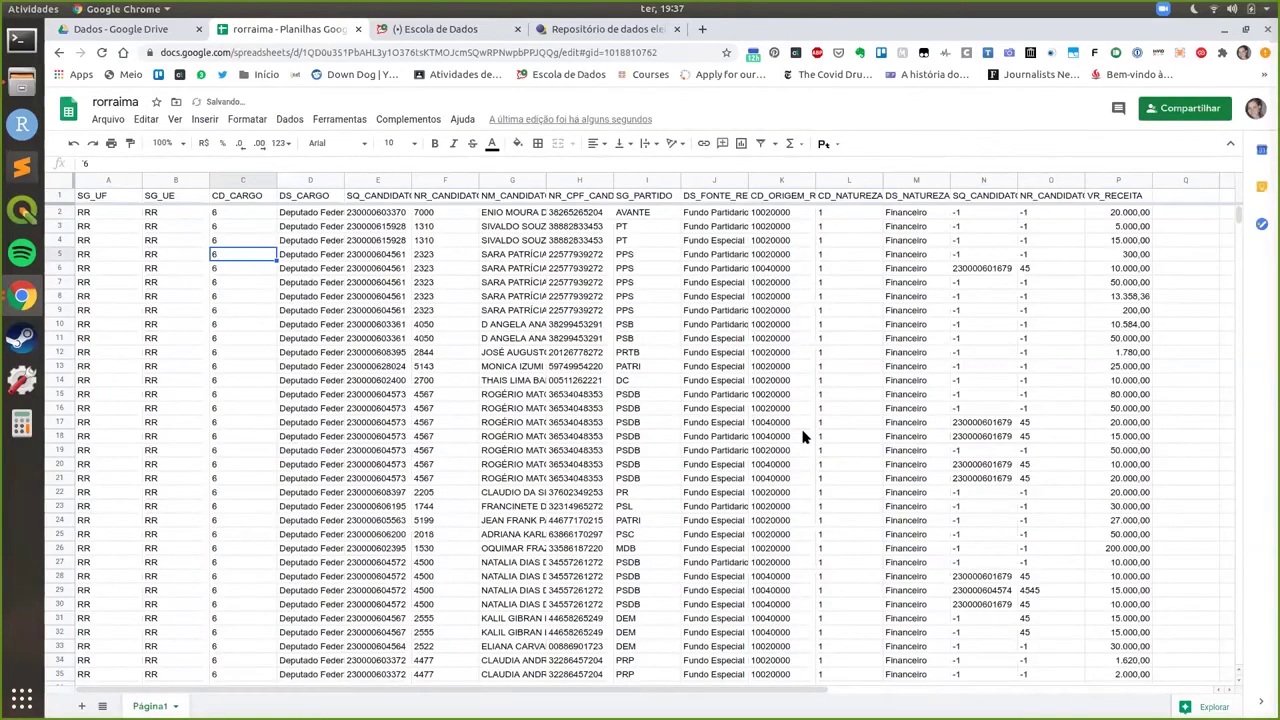
# Widen the NM_CANDIDATO column in Página1 so the full candidate names fit
pyautogui.click(578, 296)
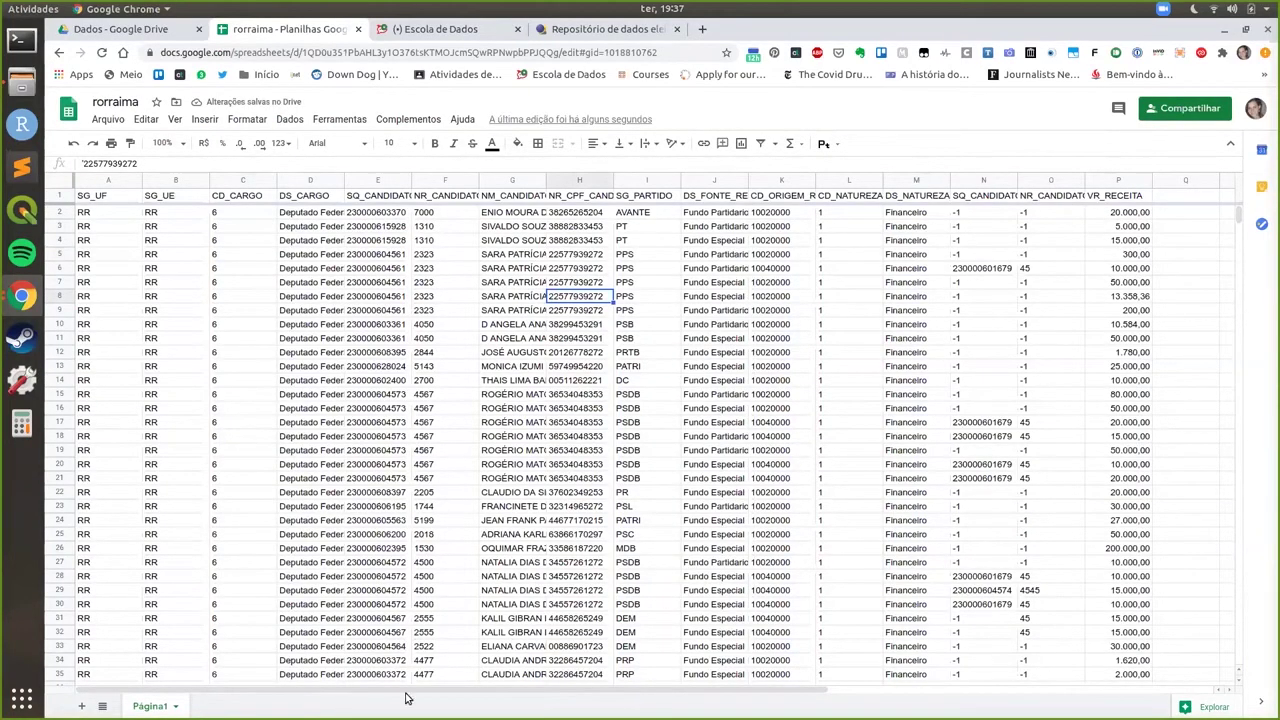
pyautogui.moveTo(414, 691); pyautogui.dragTo(298, 697)
pyautogui.moveTo(540, 179); pyautogui.dragTo(603, 178)
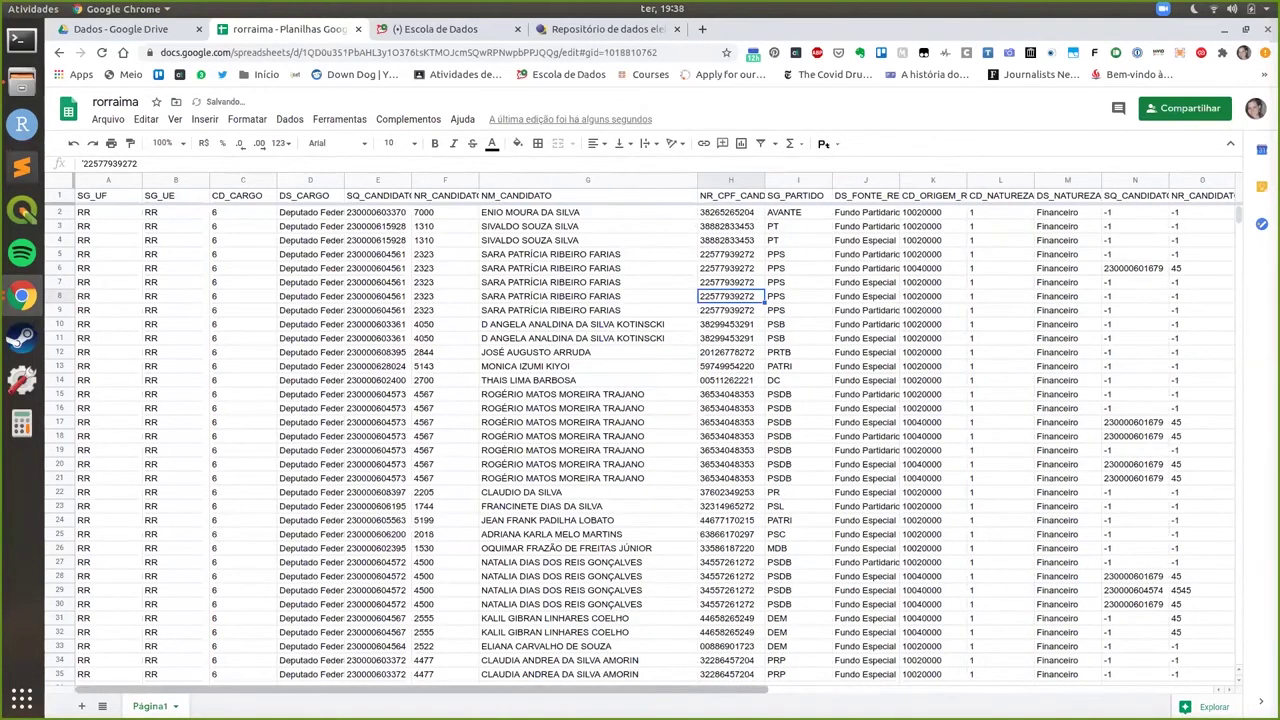
# Create a pivot table from the range Página1!A1:P178 on a new sheet
pyautogui.hscroll(3, 640, 440)
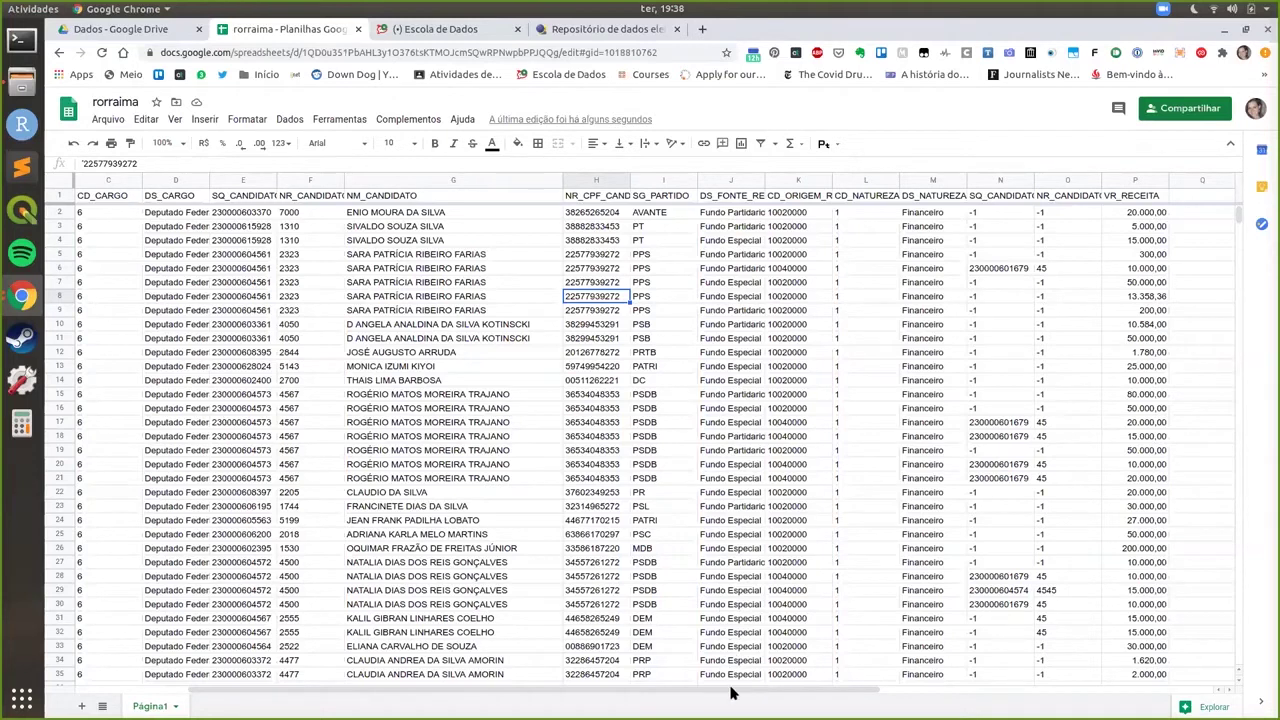
pyautogui.moveTo(908, 693); pyautogui.dragTo(1090, 693)
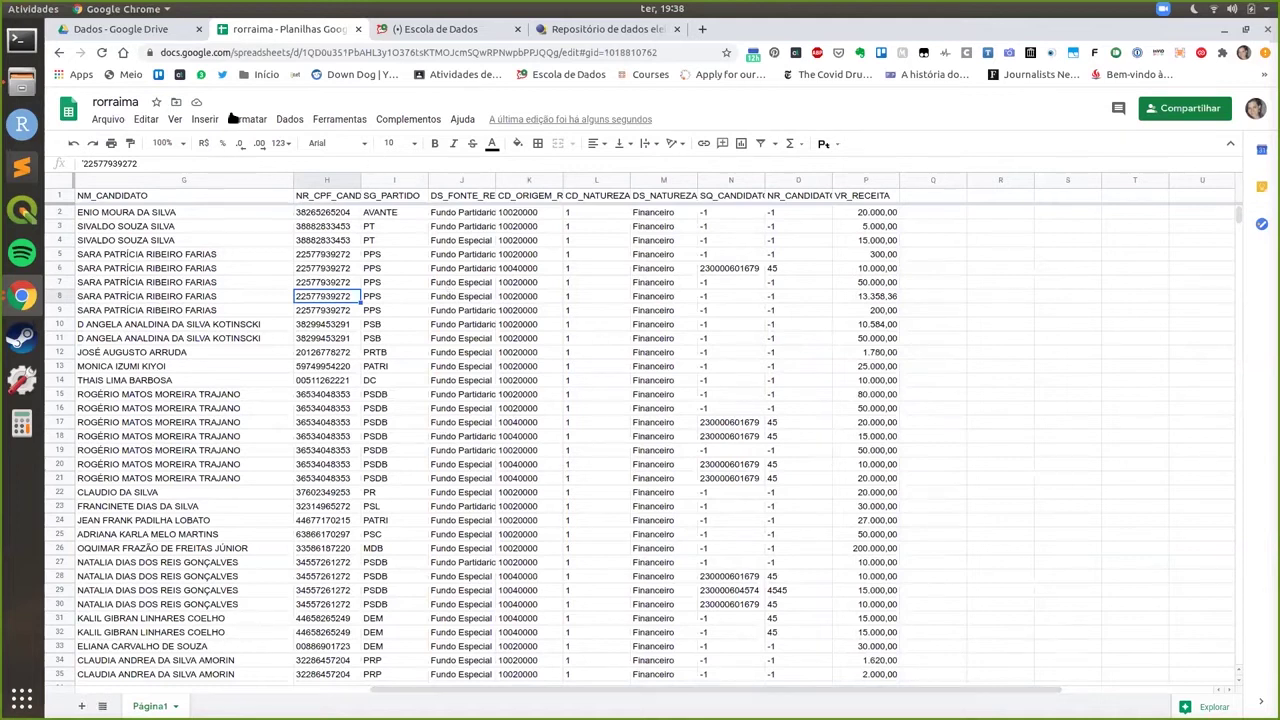
pyautogui.click(289, 119)
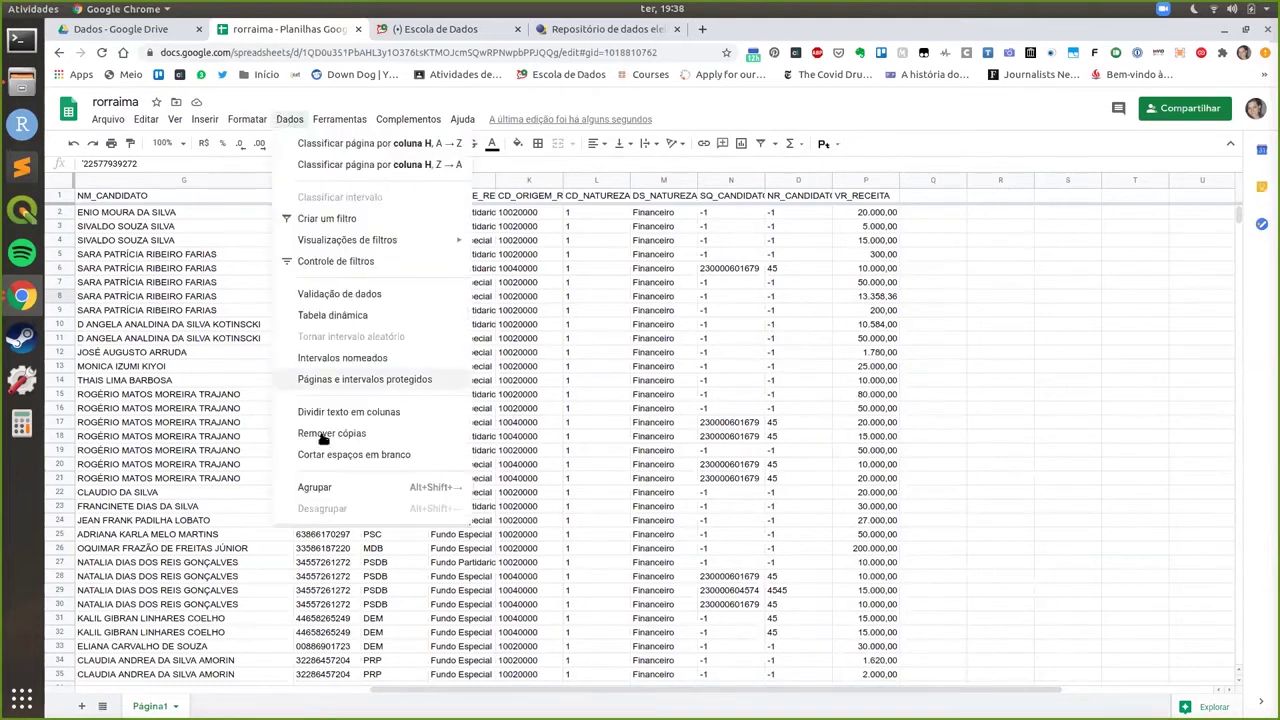
pyautogui.click(333, 316)
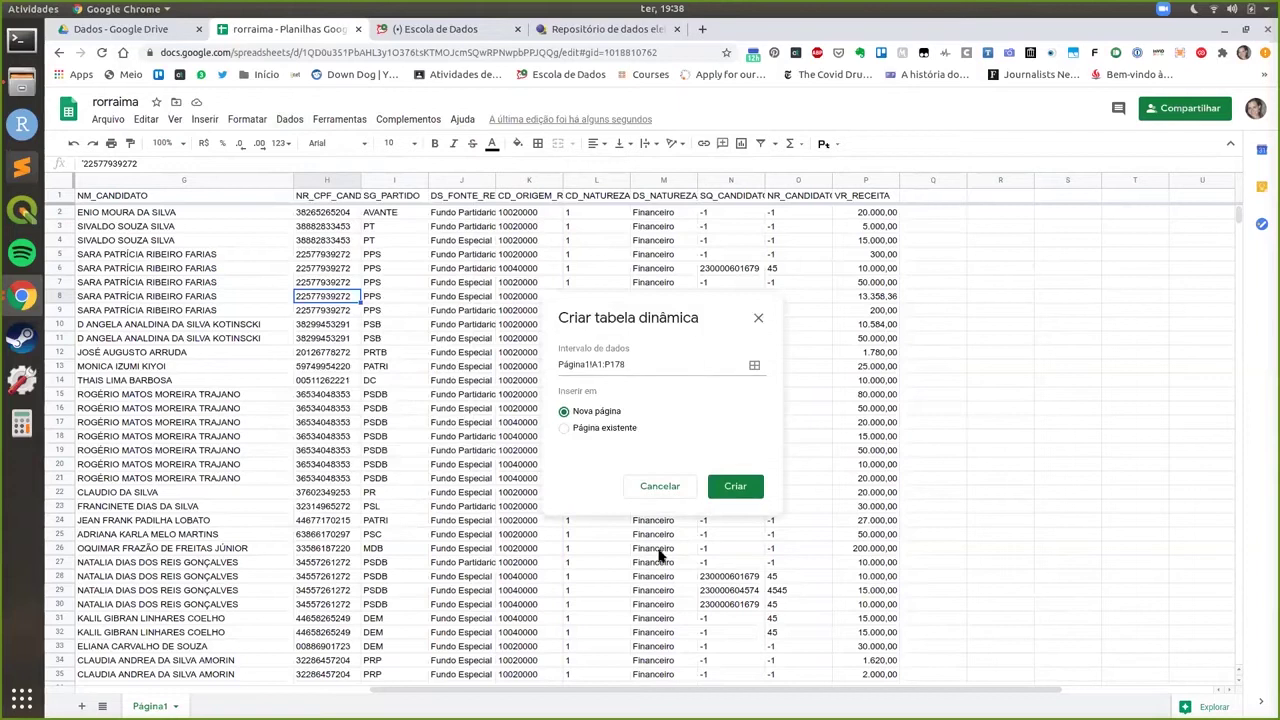
pyautogui.click(735, 490)
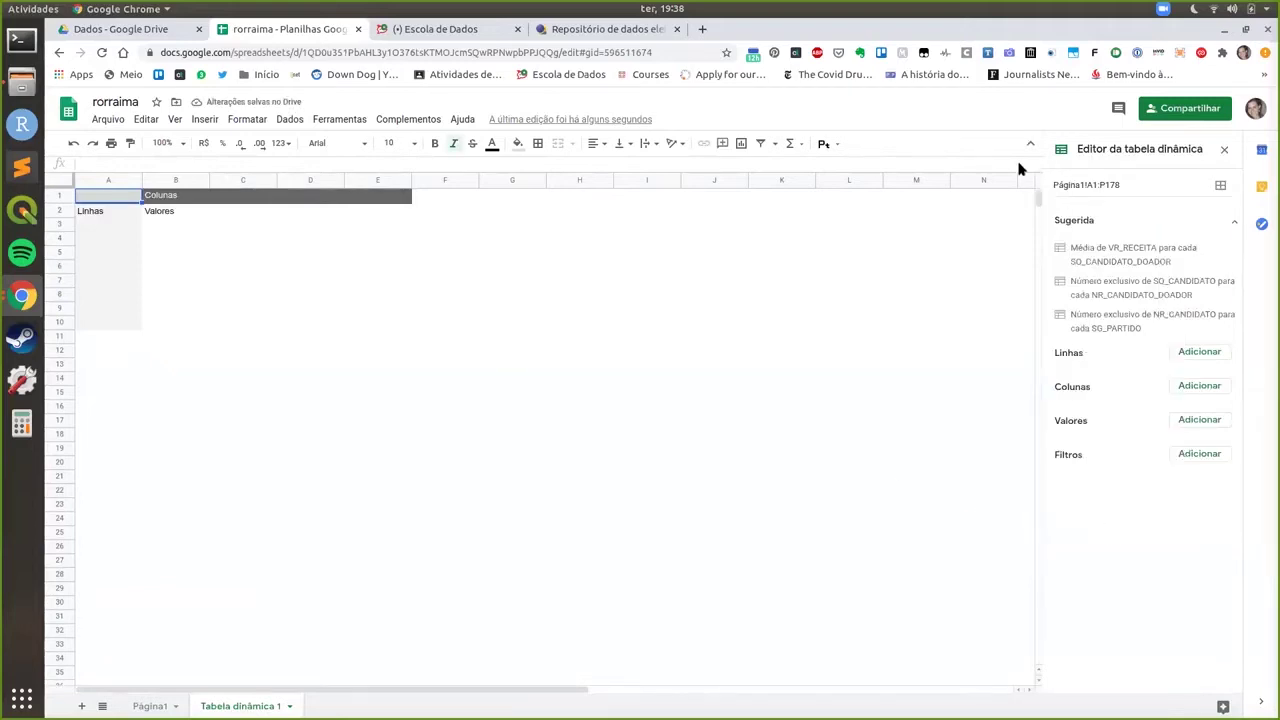
# Add VR_RECEITA summarised by SUM as the pivot table's value and NR_CPF_CANDIDATO as its rows
pyautogui.click(1192, 421)
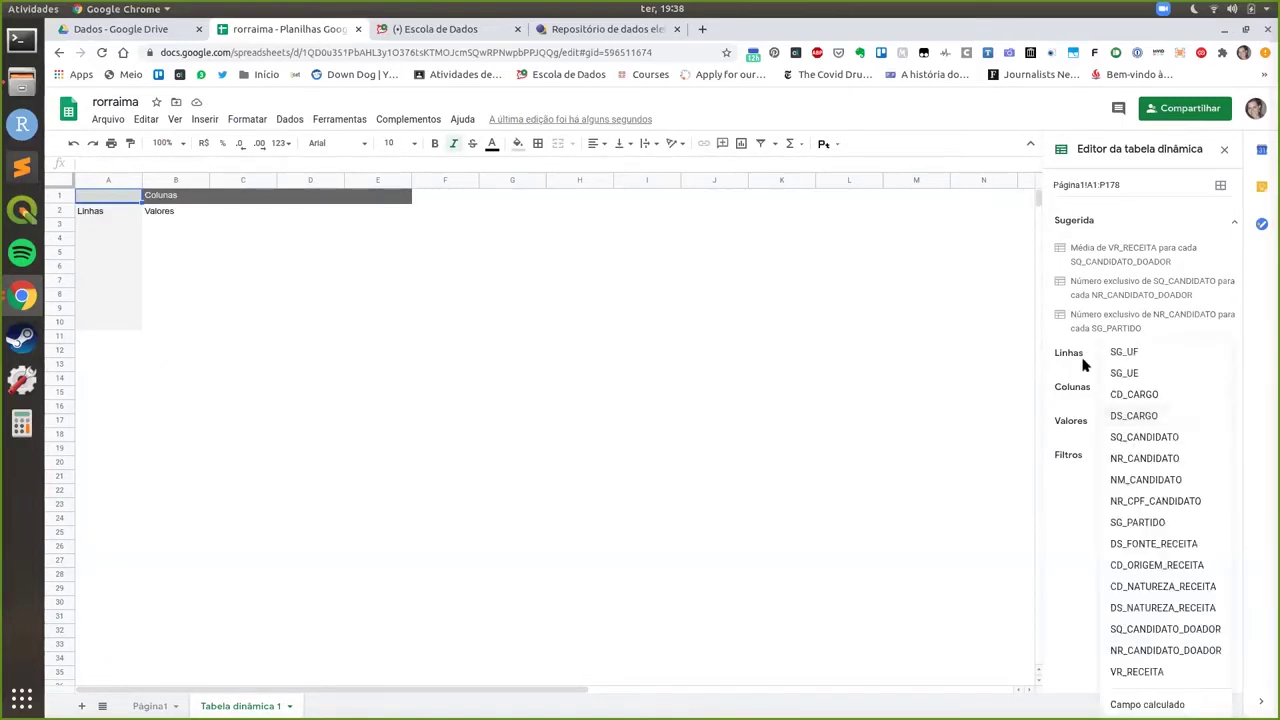
pyautogui.click(1140, 676)
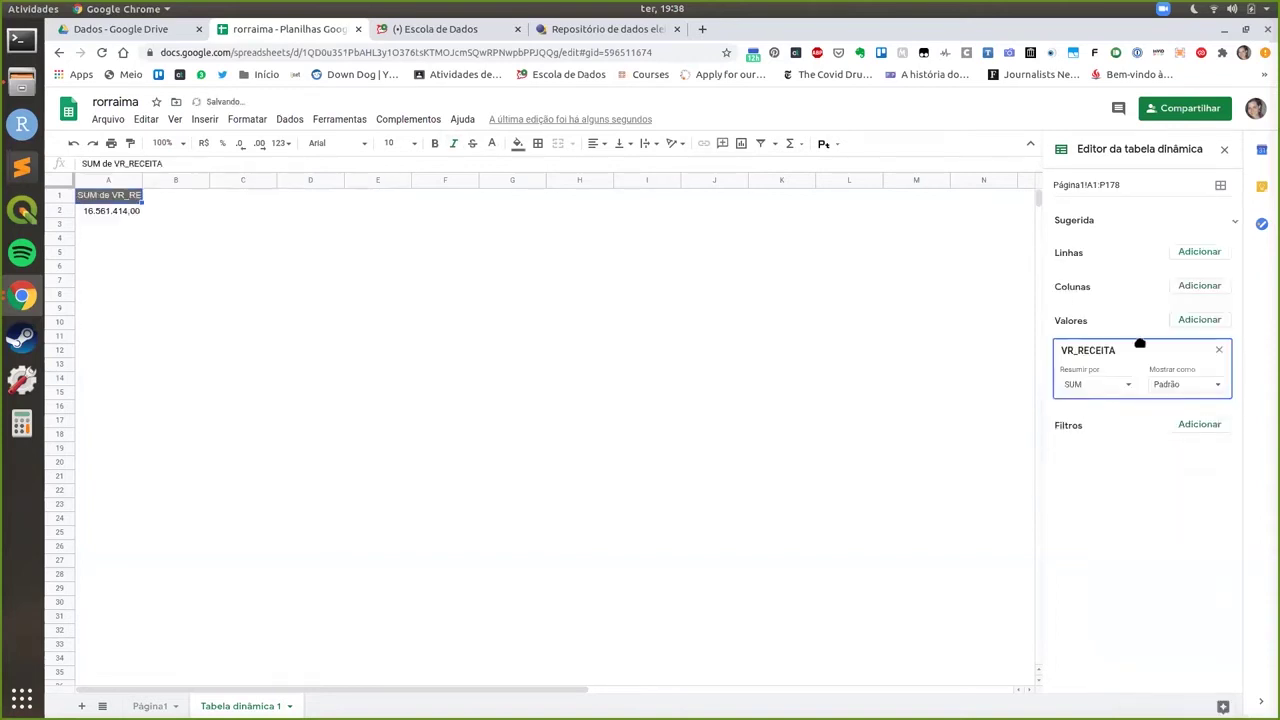
pyautogui.click(1192, 255)
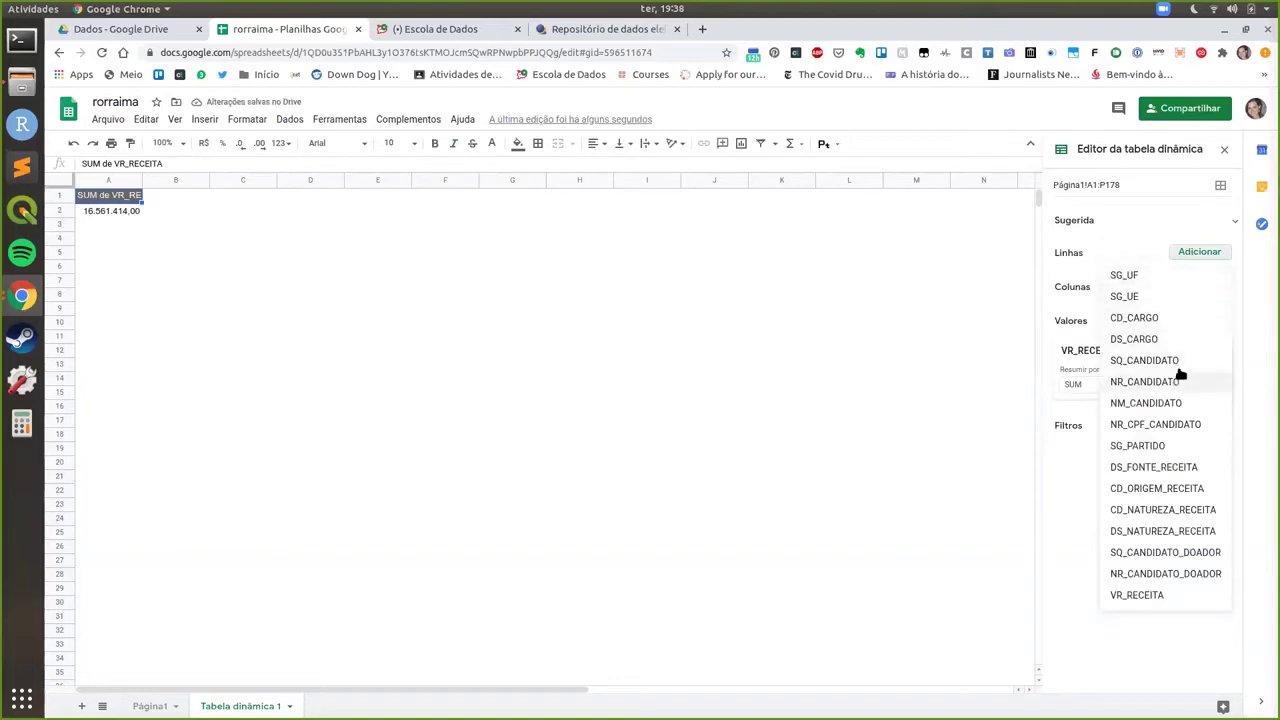
pyautogui.click(1182, 424)
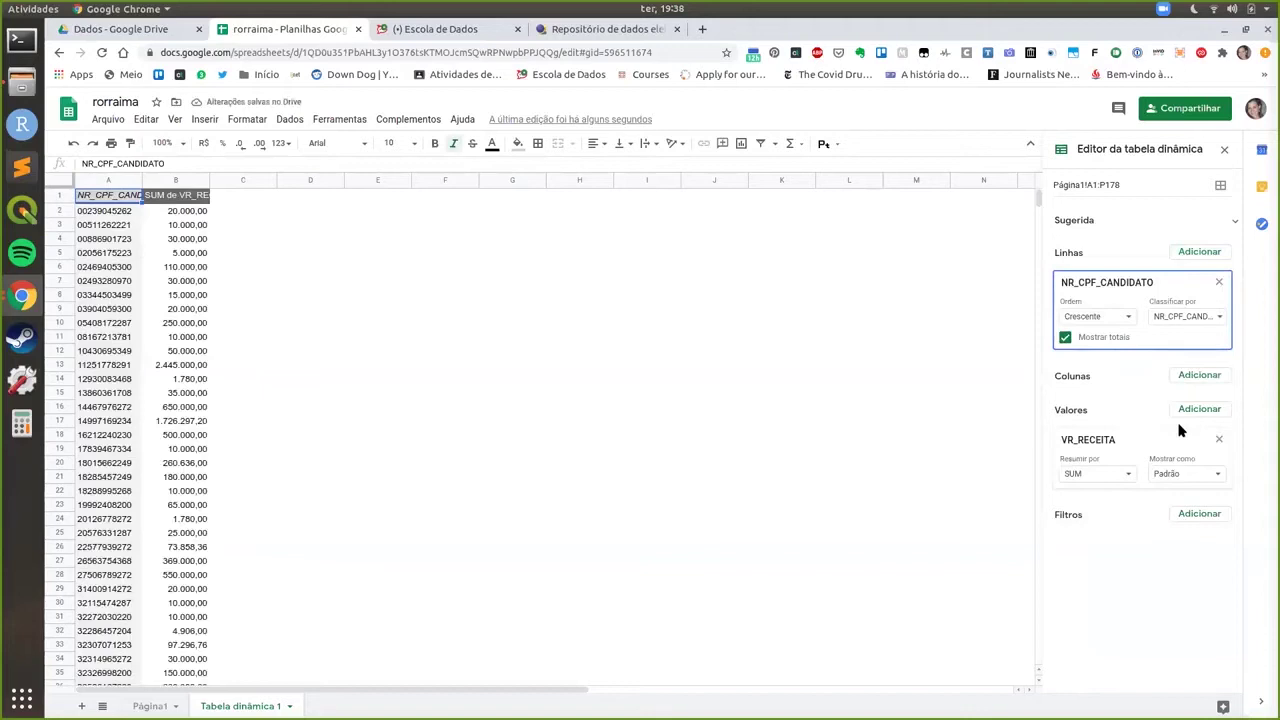
# Fit column A's width to the NR_CPF_CANDIDATO heading and review the pivot table down to its grand total
pyautogui.doubleClick(141, 180)
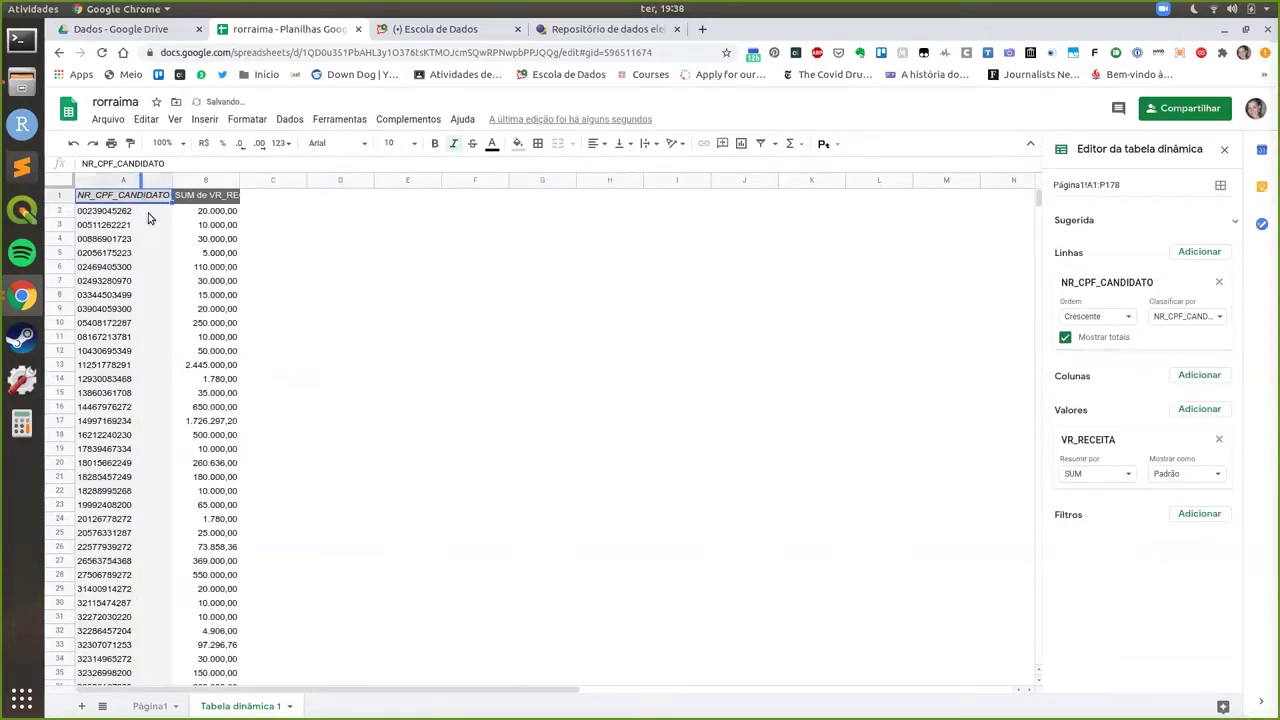
pyautogui.scroll(-6, 143, 243)
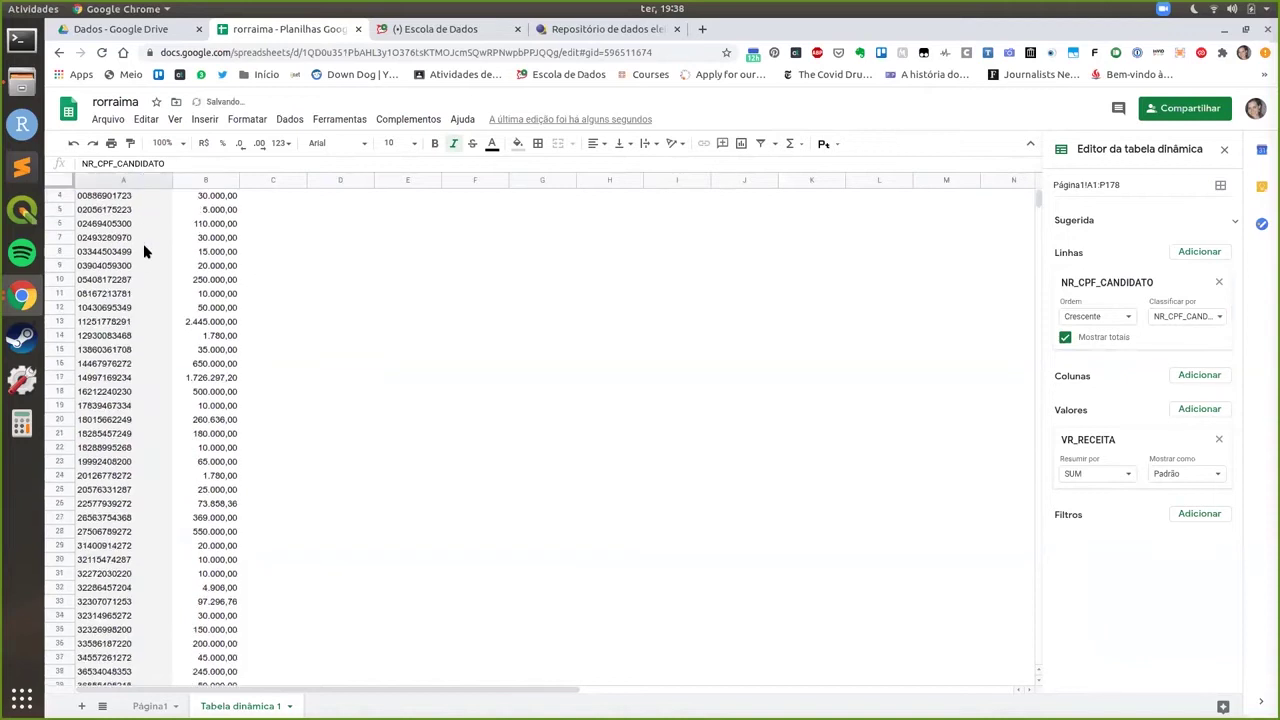
pyautogui.scroll(-3, 143, 251)
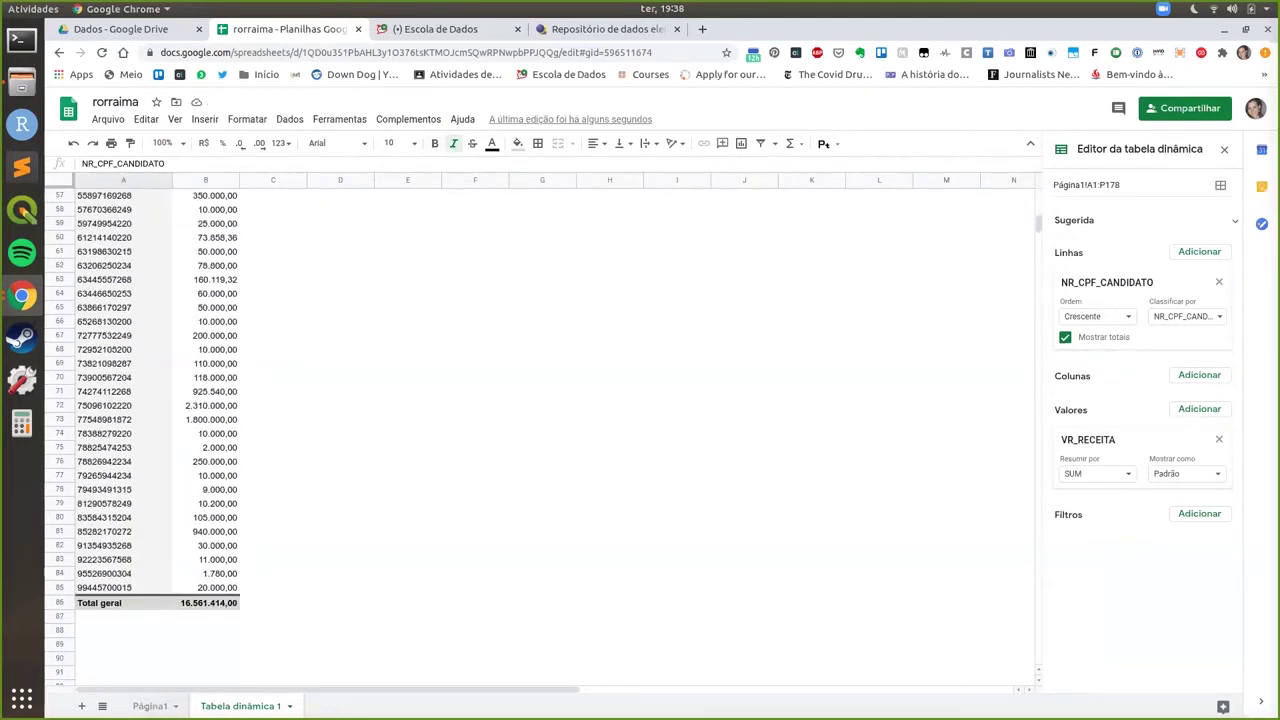
# Compare the individual VR_RECEITA entries in Página1 with the pivot table's sums per candidate CPF, down to the grand total
pyautogui.hotkey('ctrl', 'shift', 'pageup')
pyautogui.click(848, 436)
pyautogui.doubleClick(848, 436)
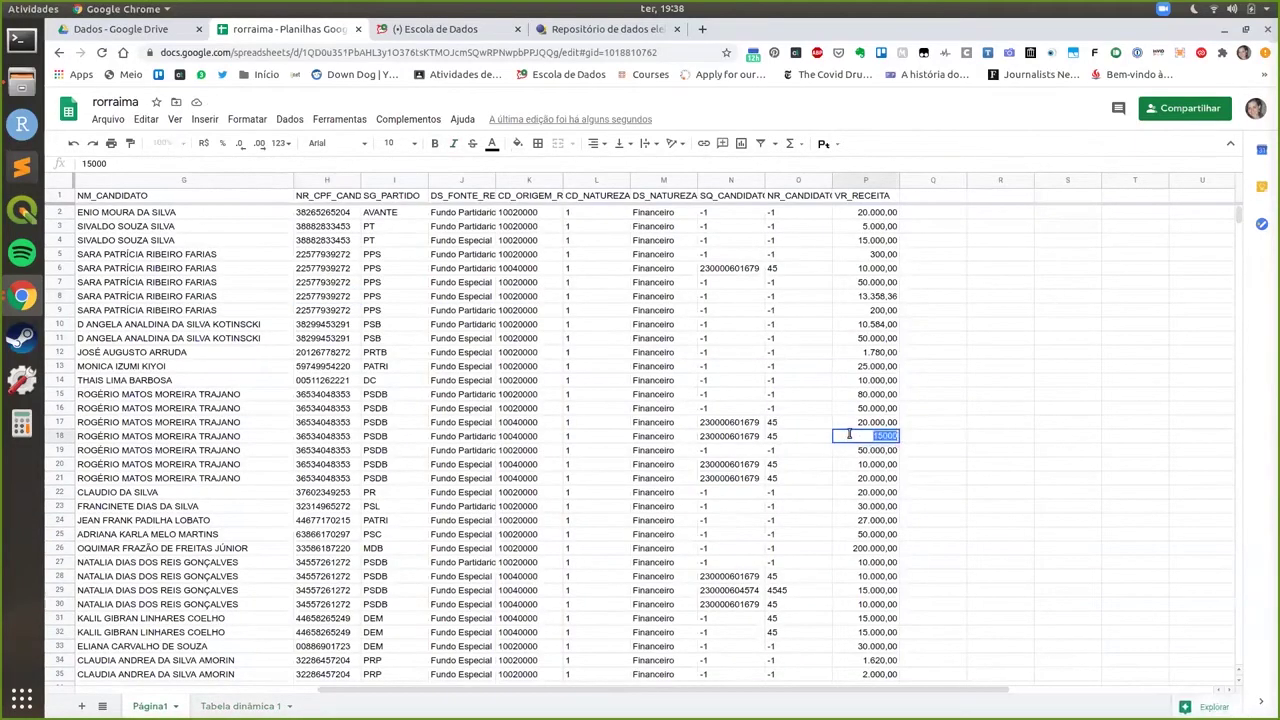
pyautogui.click(847, 214)
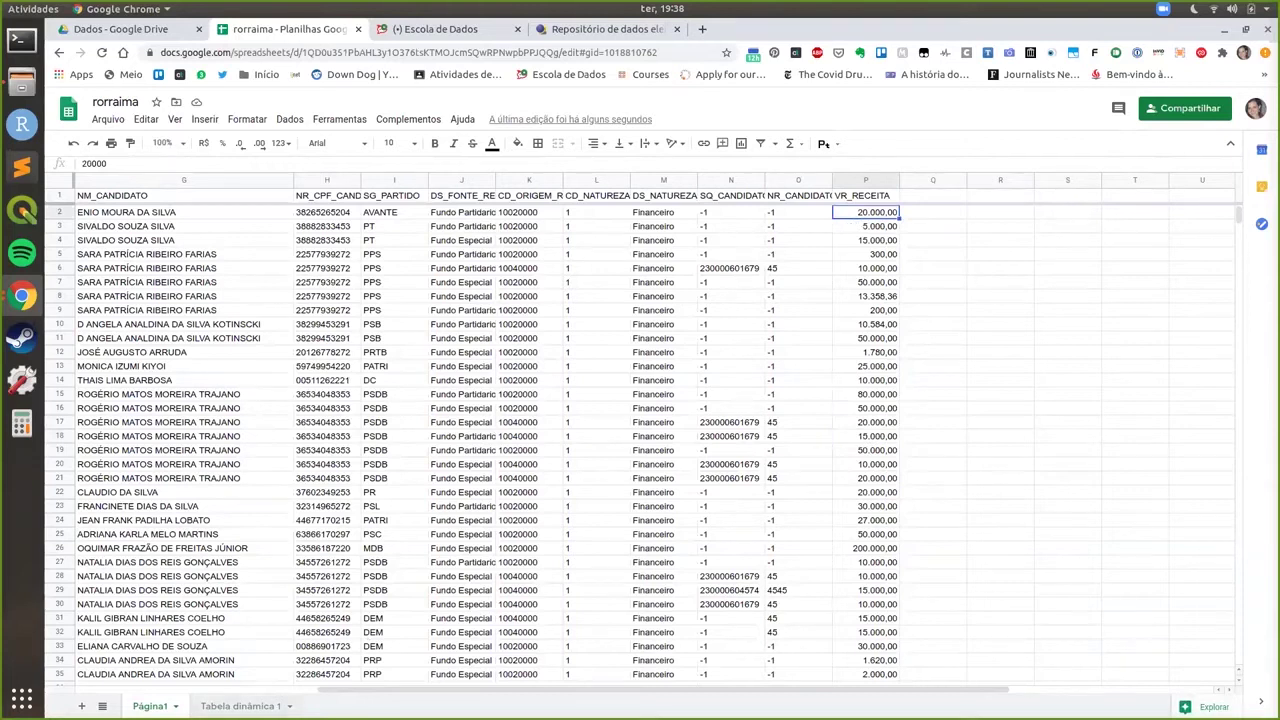
pyautogui.hotkey('ctrl', 'shift', 'pagedown')
pyautogui.scroll(3, 200, 505)
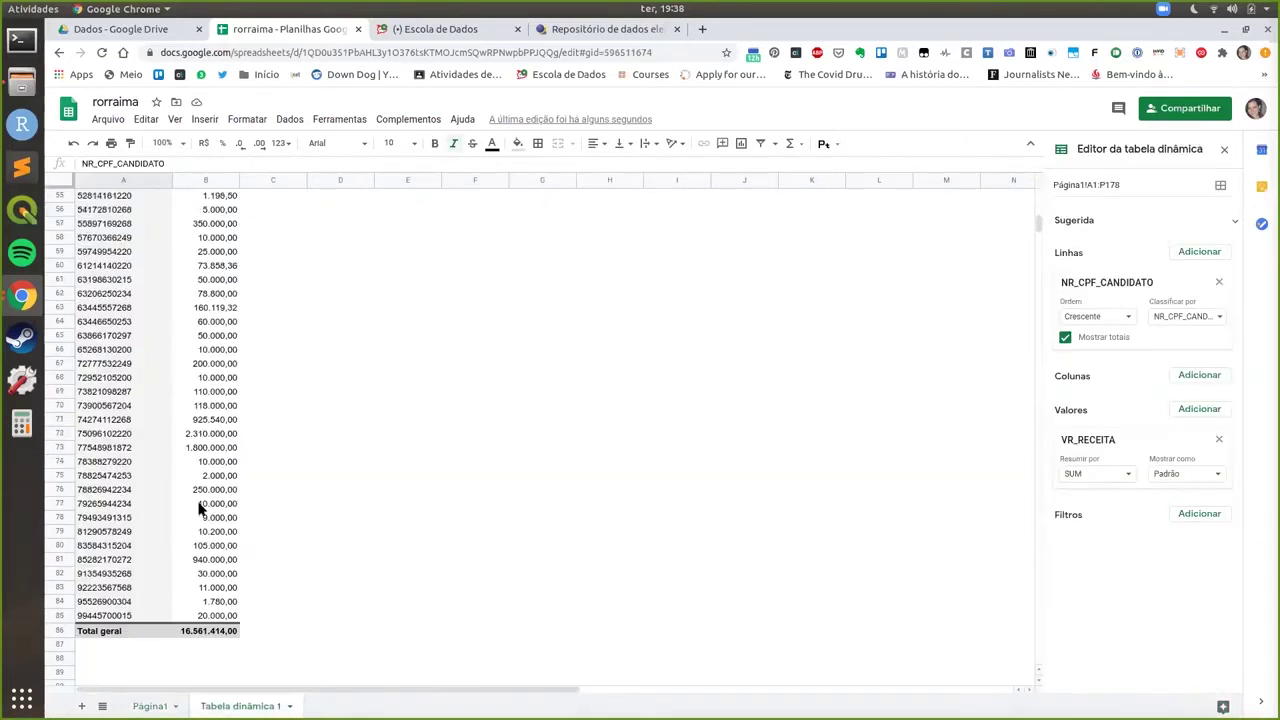
pyautogui.scroll(10, 200, 505)
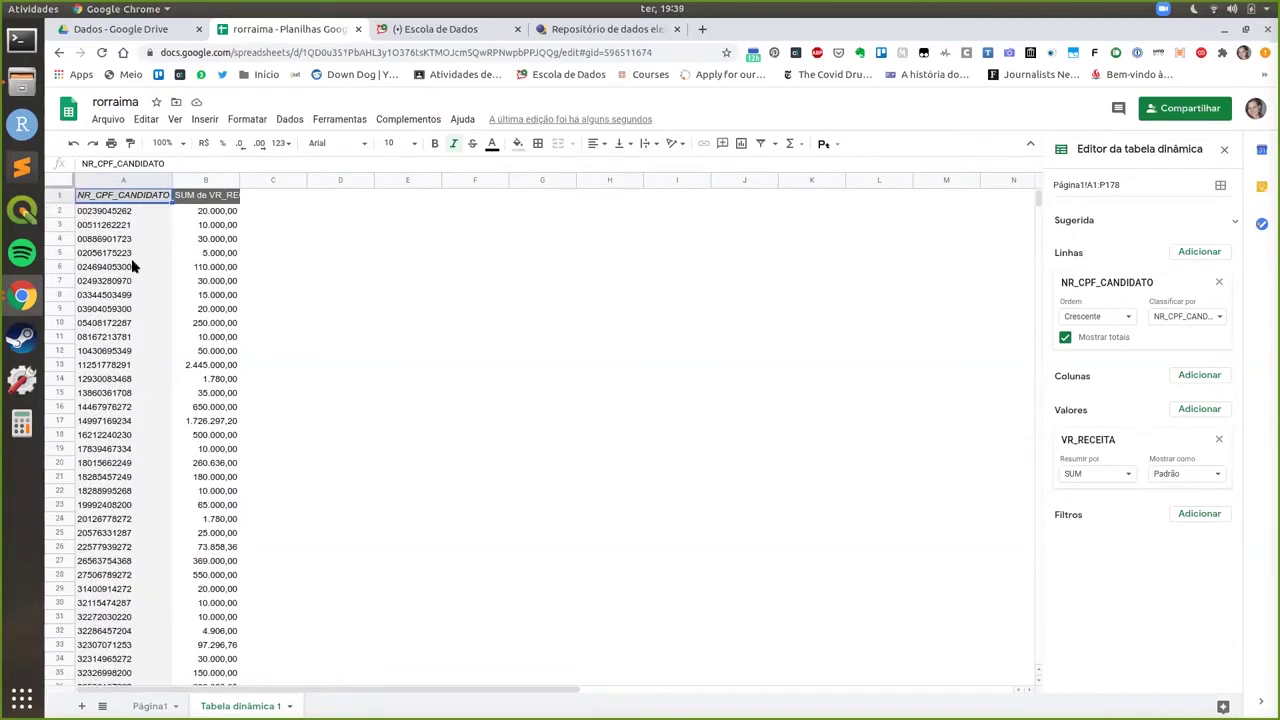
pyautogui.scroll(-10, 163, 434)
pyautogui.scroll(-6, 163, 434)
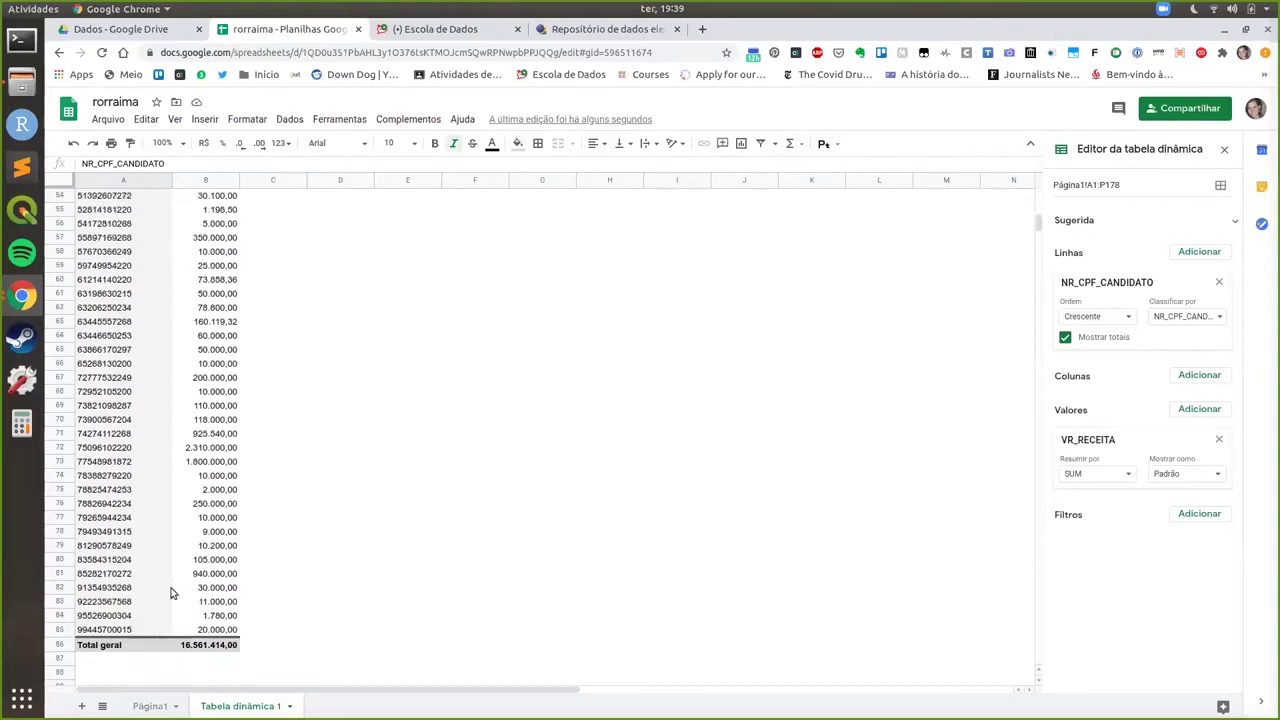
# Copy the pivot table's data rows A2:B85, without headings and grand total, into a new sheet starting at cell A2
pyautogui.scroll(10, 177, 423)
pyautogui.scroll(6, 183, 281)
pyautogui.moveTo(160, 211); pyautogui.dragTo(222, 614)
pyautogui.scroll(-3, 214, 509)
pyautogui.scroll(-3, 217, 560)
pyautogui.scroll(-7, 220, 614)
pyautogui.moveTo(217, 617); pyautogui.dragTo(217, 592)
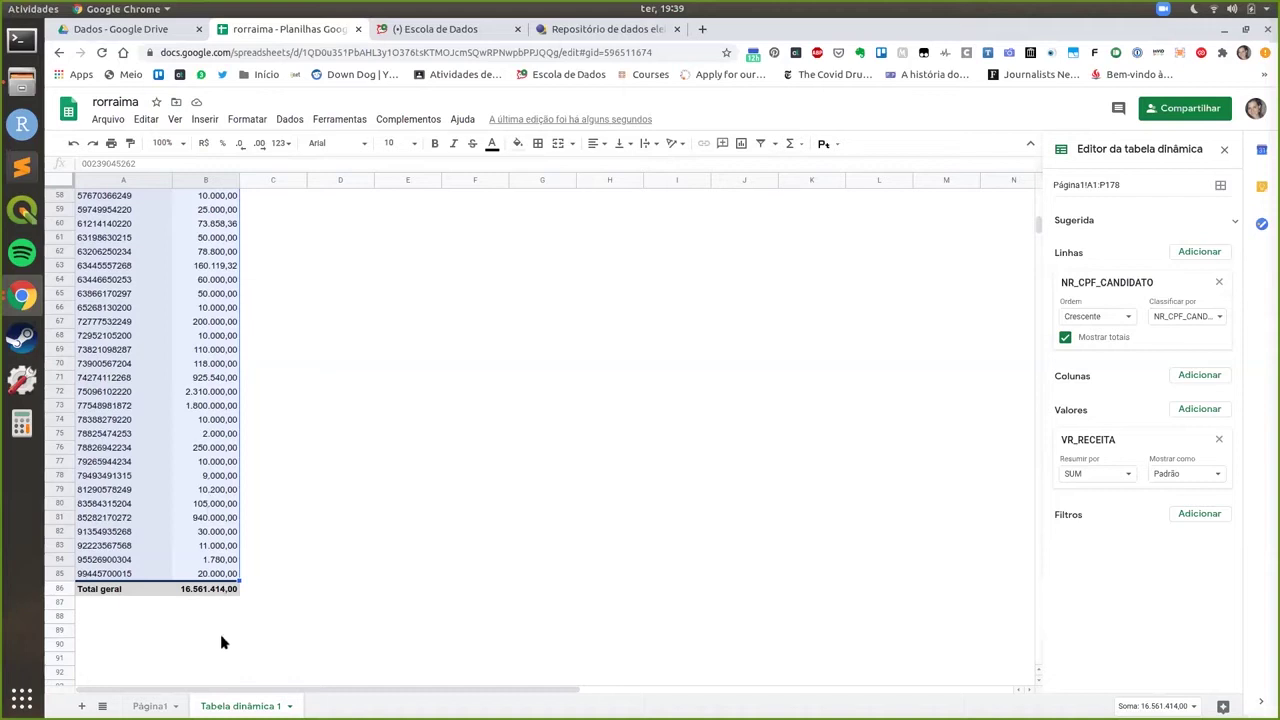
pyautogui.scroll(10, 263, 471)
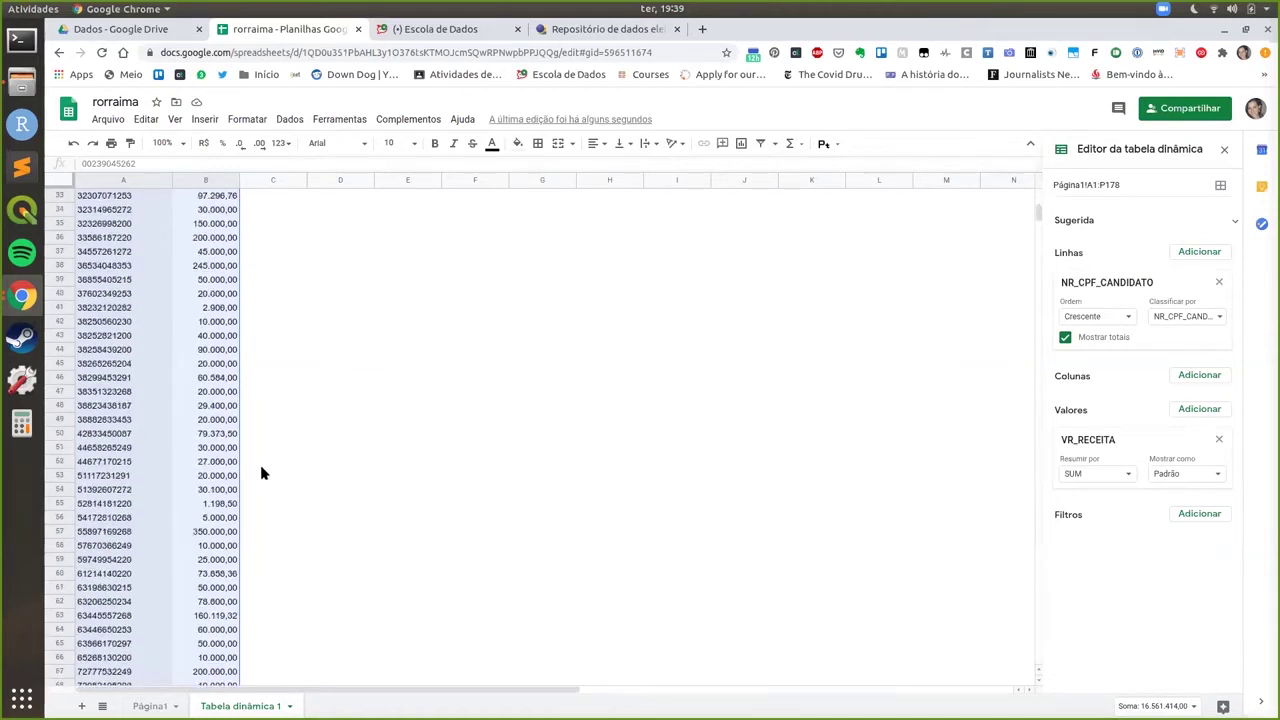
pyautogui.scroll(2, 263, 465)
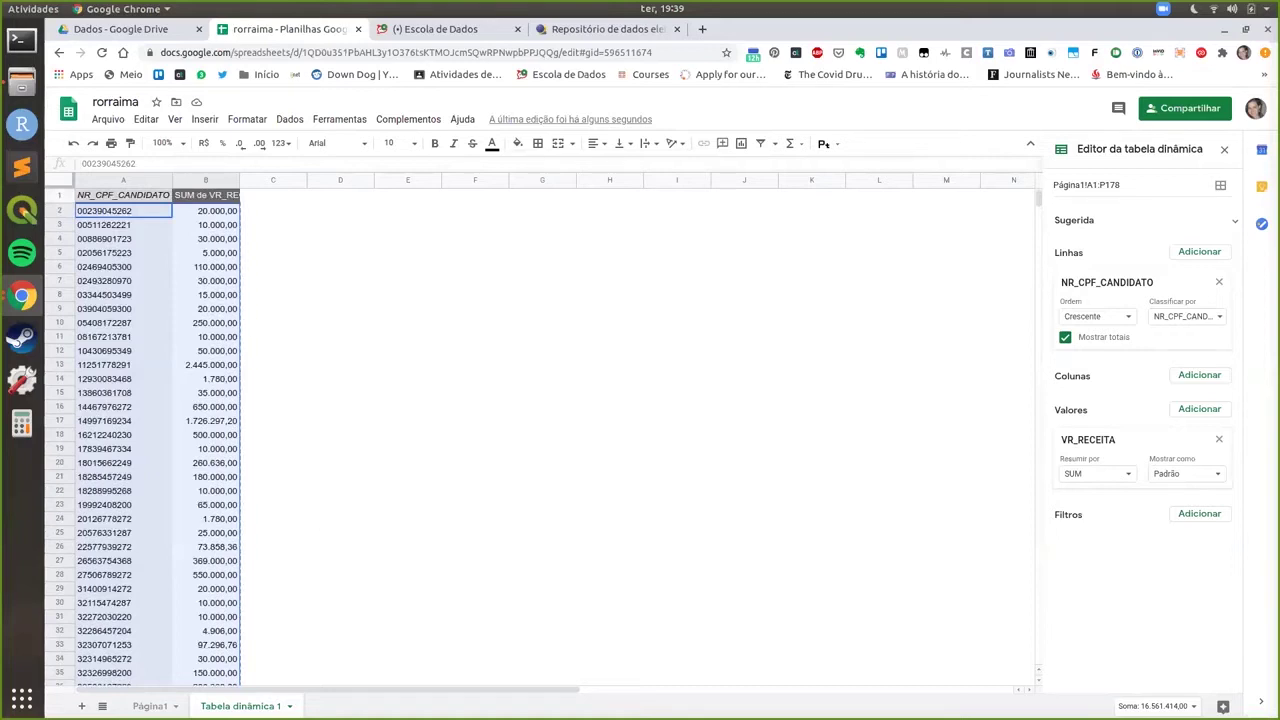
pyautogui.click(82, 706)
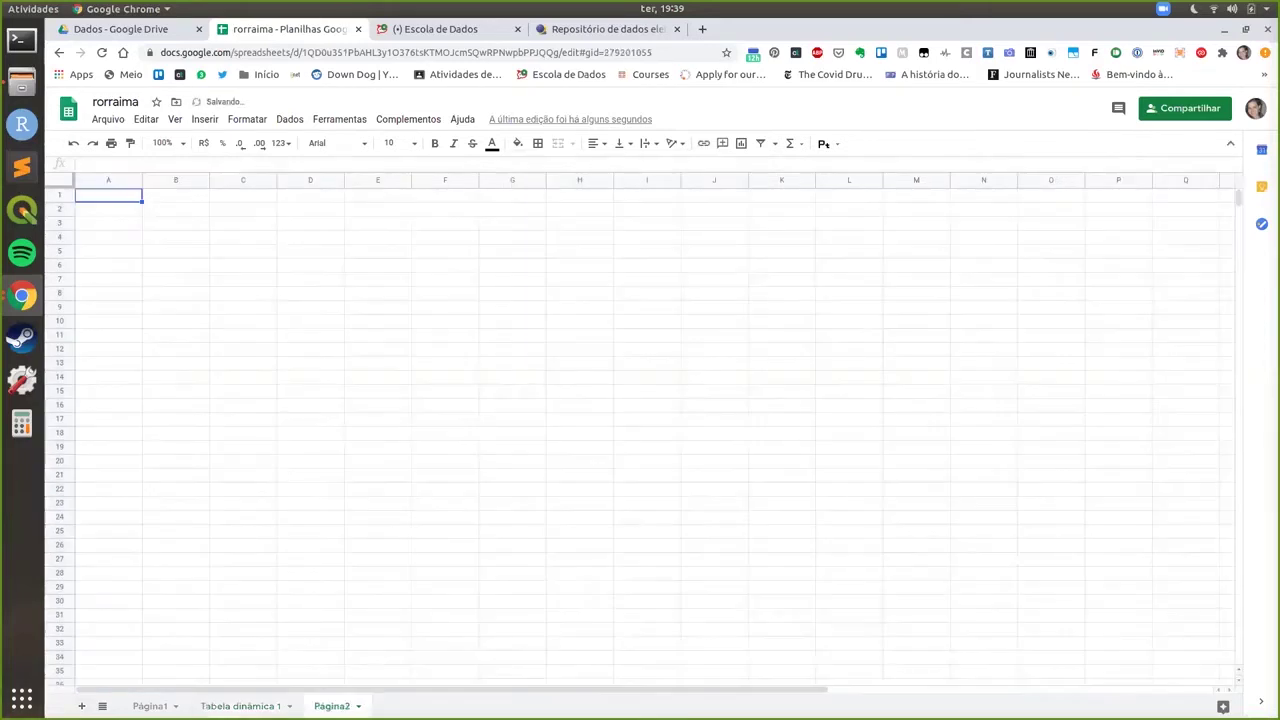
pyautogui.click(127, 210)
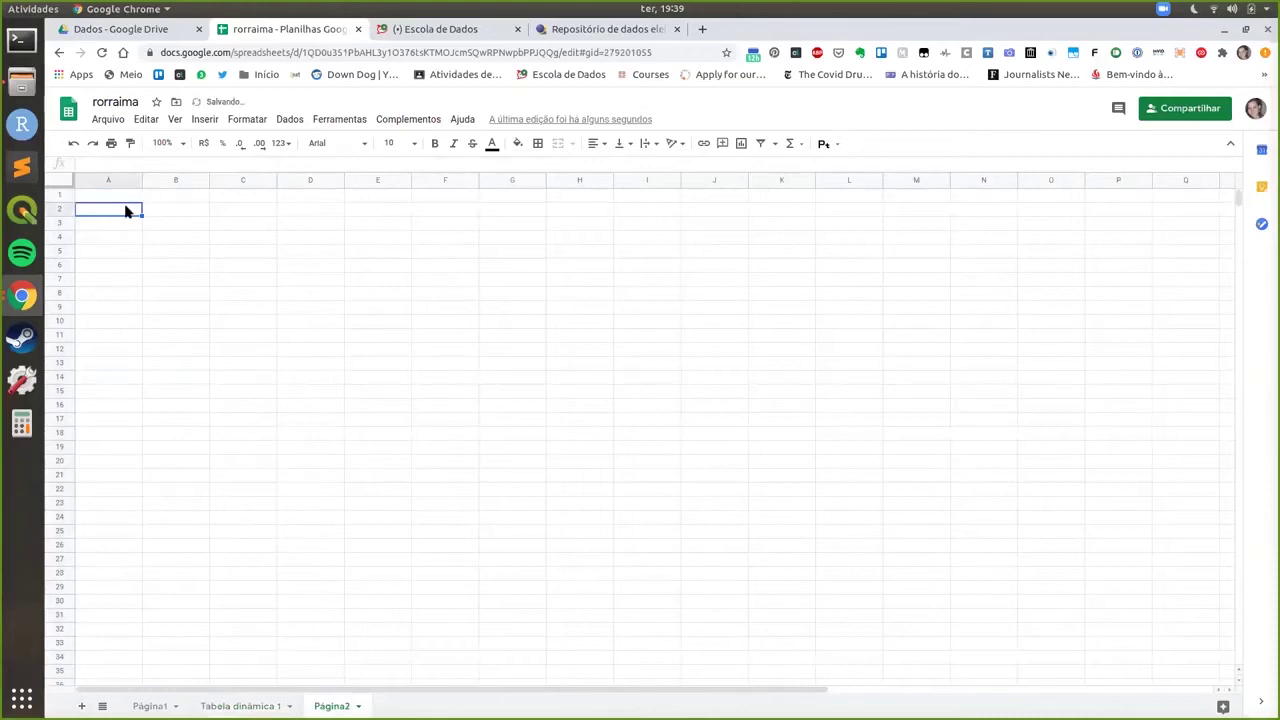
pyautogui.hotkey('ctrl', 'v')
# Enter the column headings cpf in A1 and dinheiro_publico in B1 of the new sheet
pyautogui.click(129, 196)
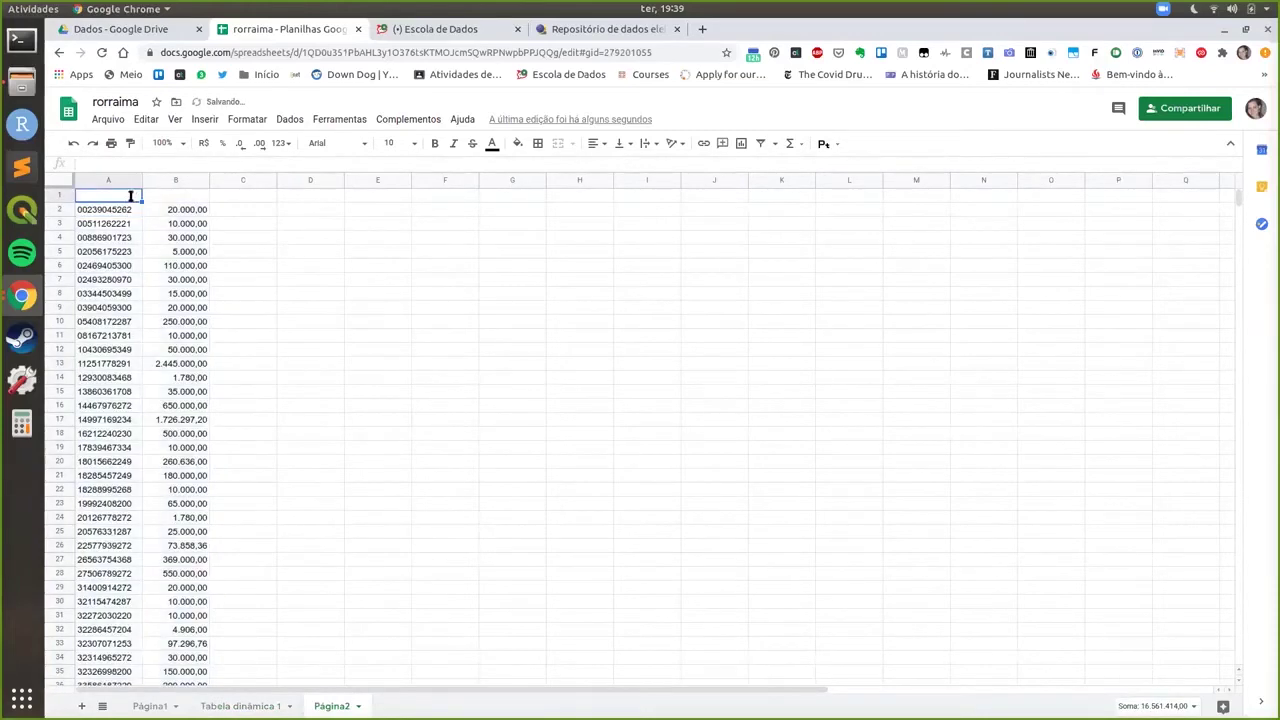
pyautogui.write('cpf')
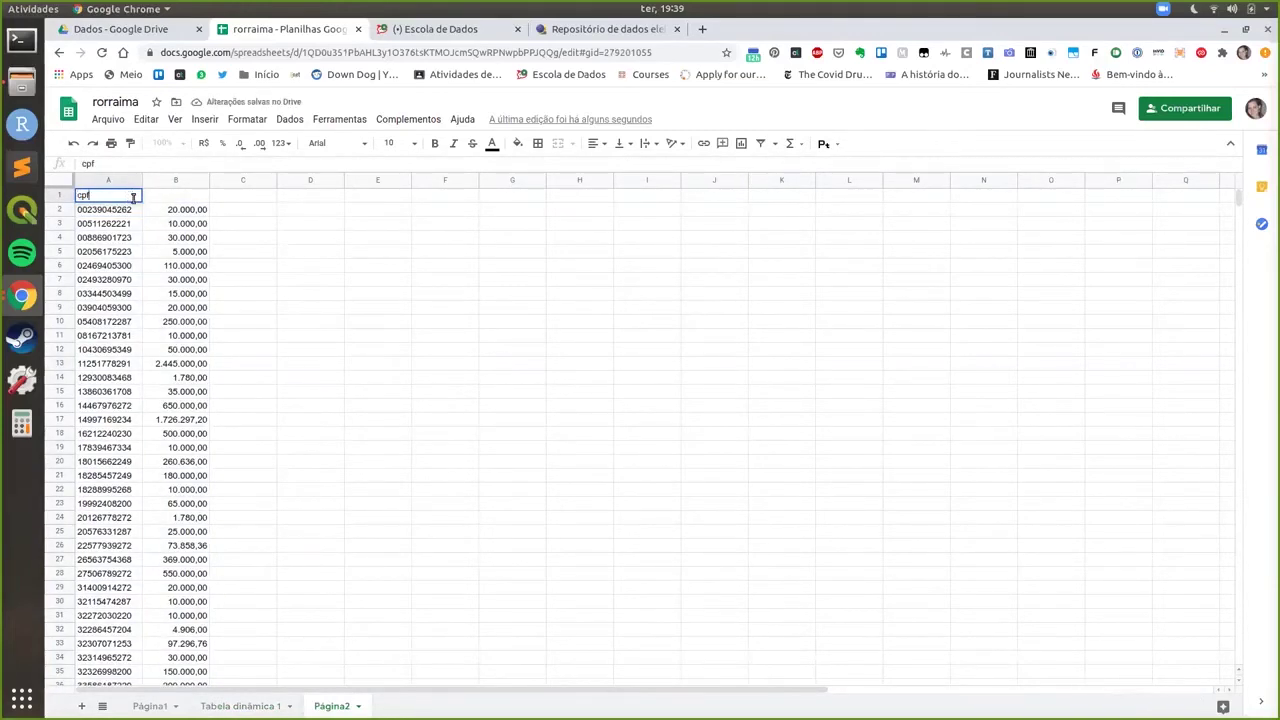
pyautogui.click(166, 196)
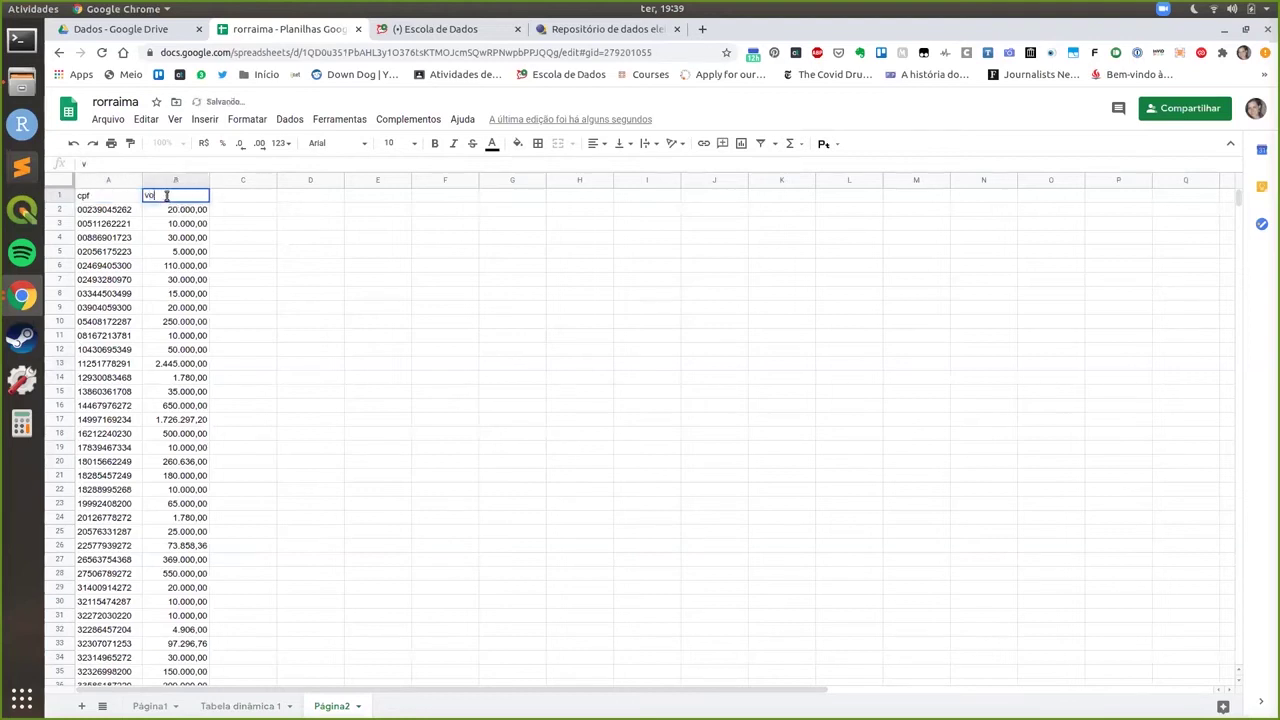
pyautogui.write('val')
pyautogui.write('dion')
pyautogui.write('nh')
pyautogui.write('eiro_publico')
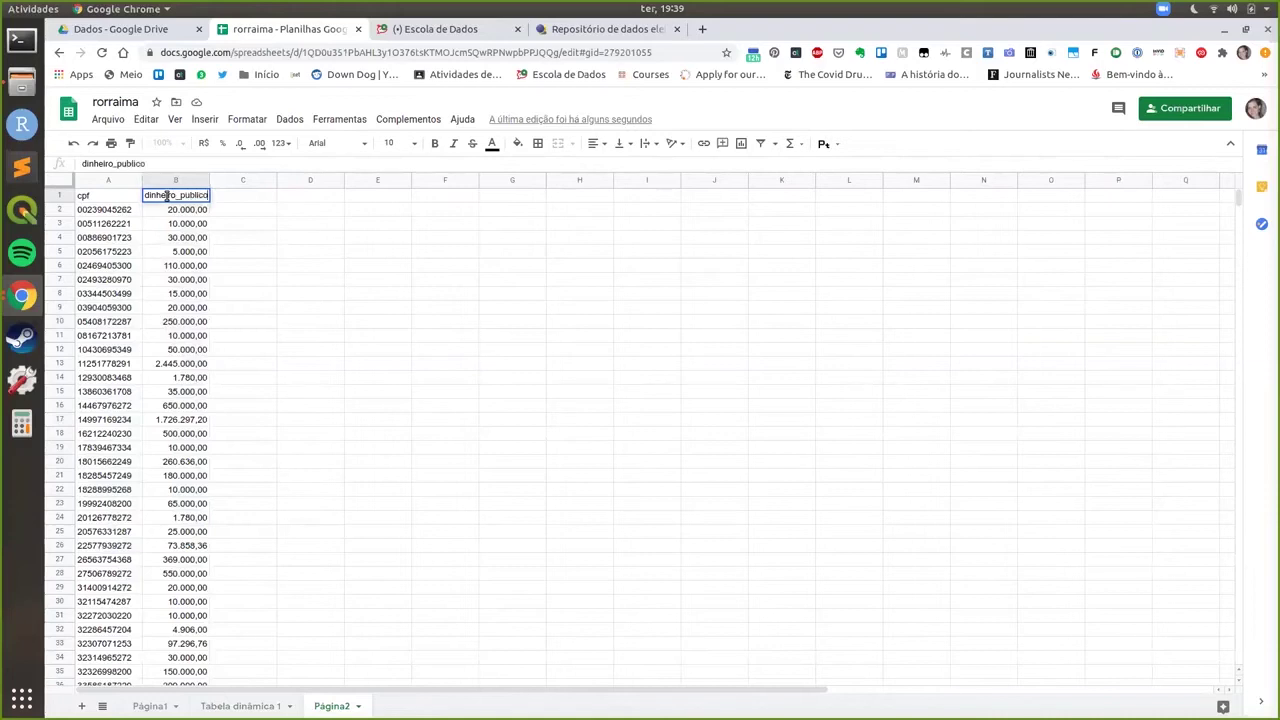
pyautogui.click(243, 279)
# Freeze the first row of Página2 so the headings stay in view
pyautogui.click(175, 119)
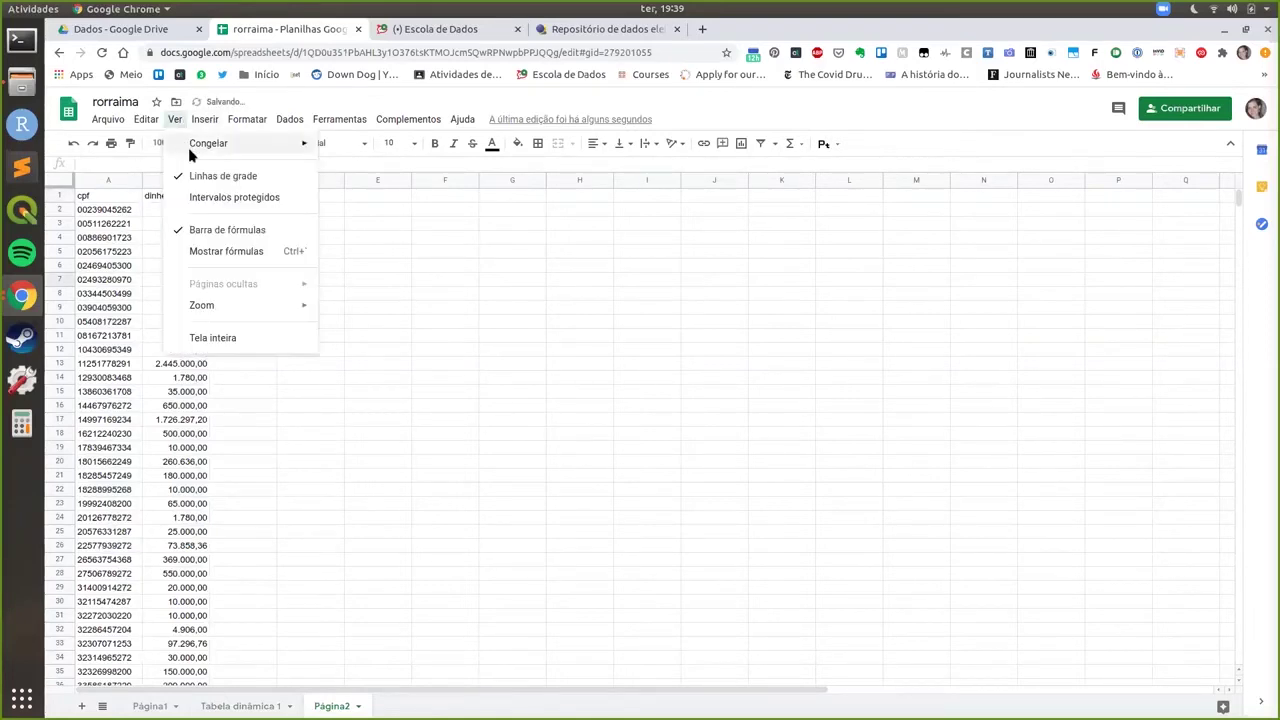
pyautogui.moveTo(235, 148)
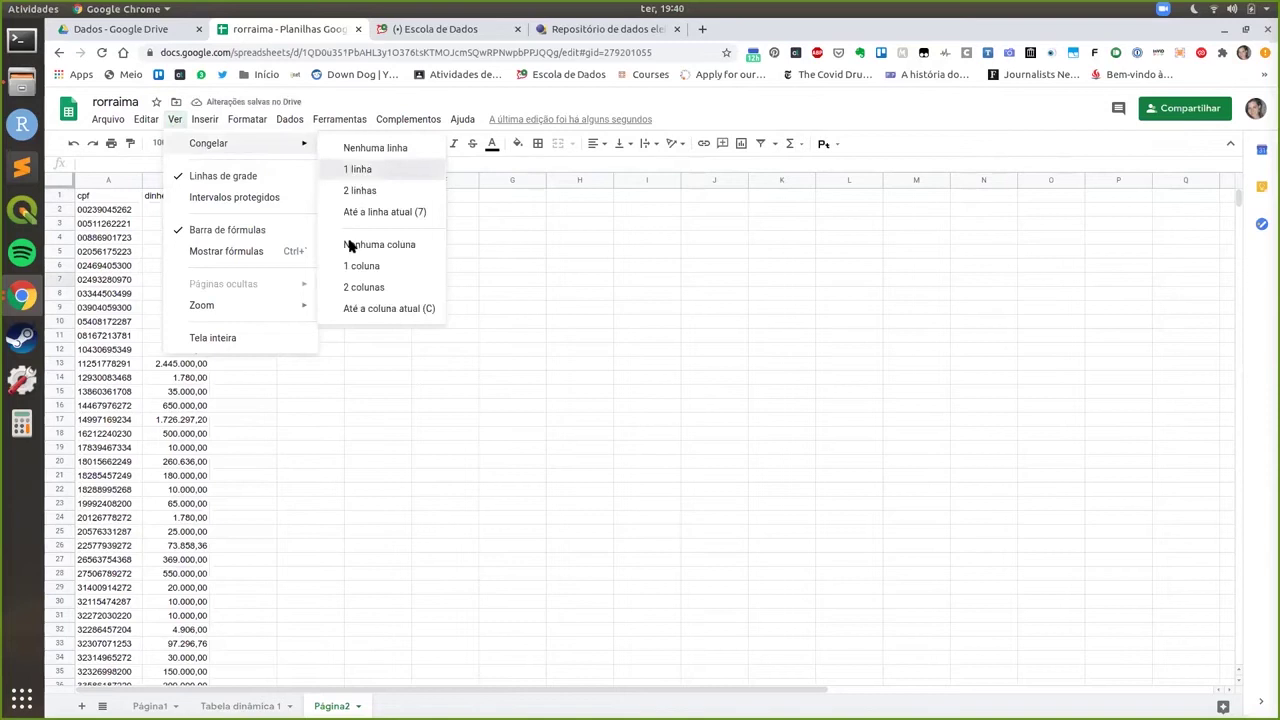
pyautogui.click(357, 169)
pyautogui.click(364, 306)
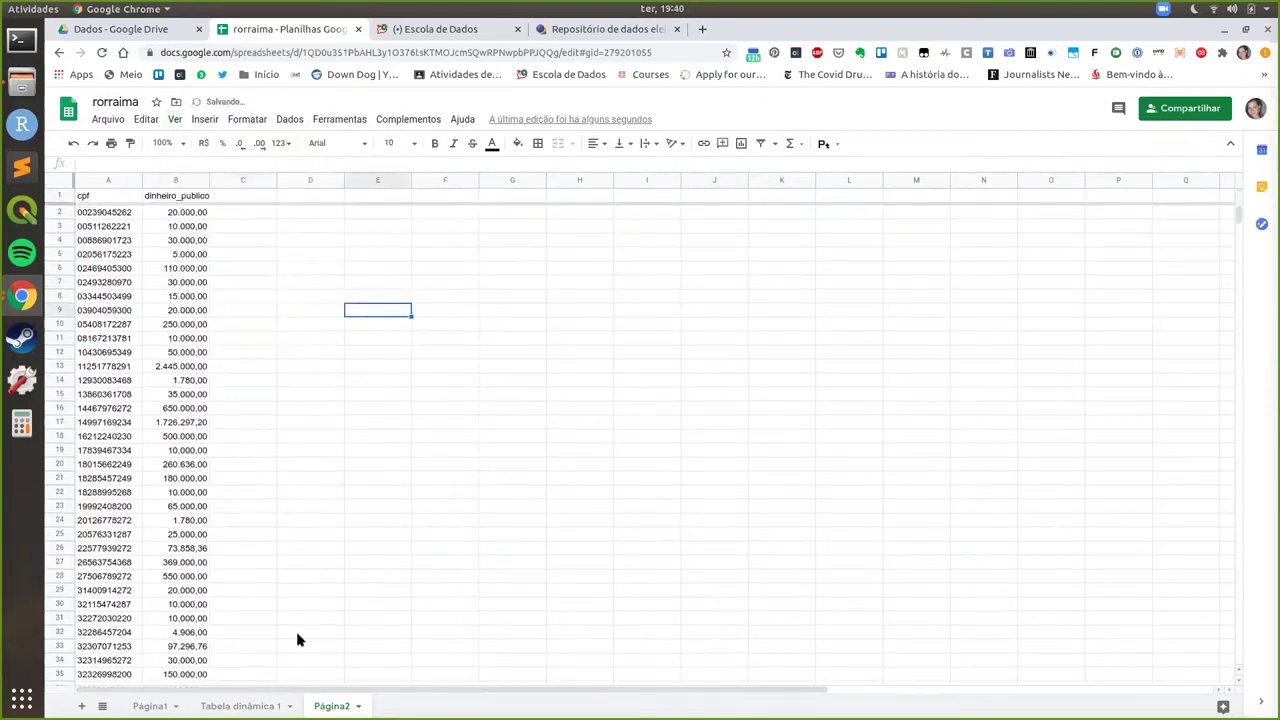
# Delete the pivot table sheet Tabela dinâmica 1 from the spreadsheet
pyautogui.click(240, 706)
pyautogui.click(289, 706)
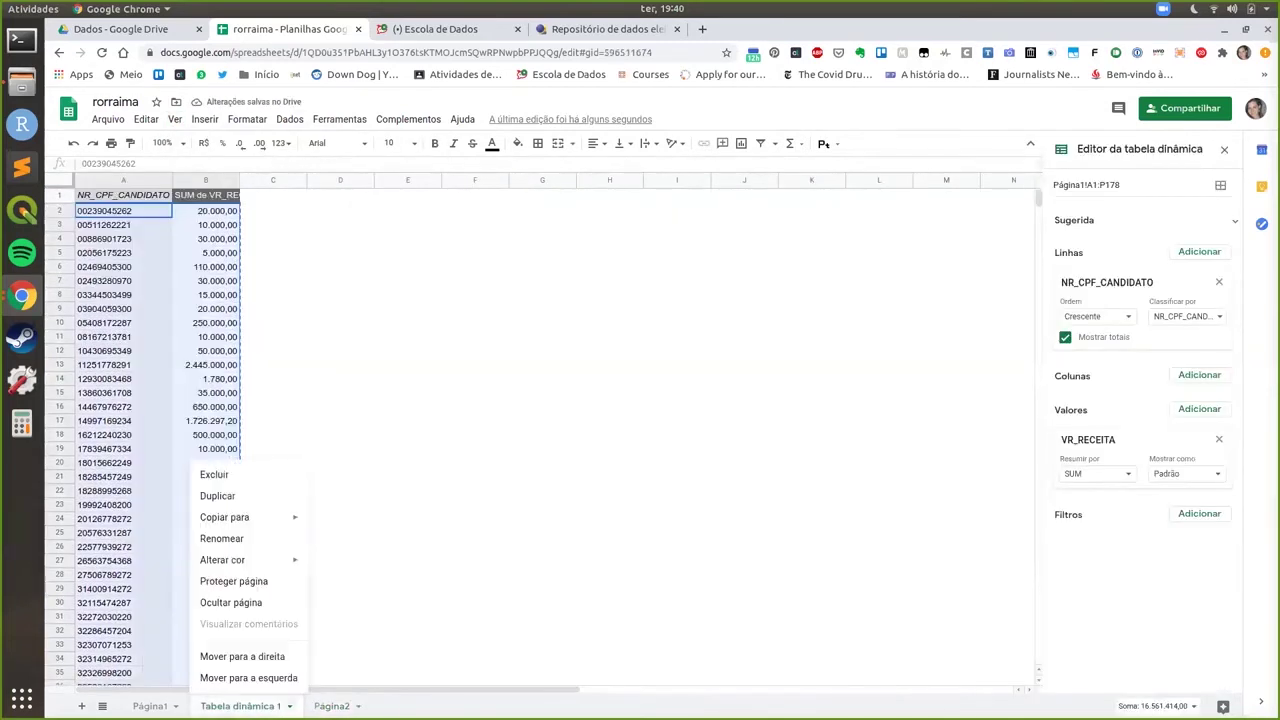
pyautogui.click(212, 476)
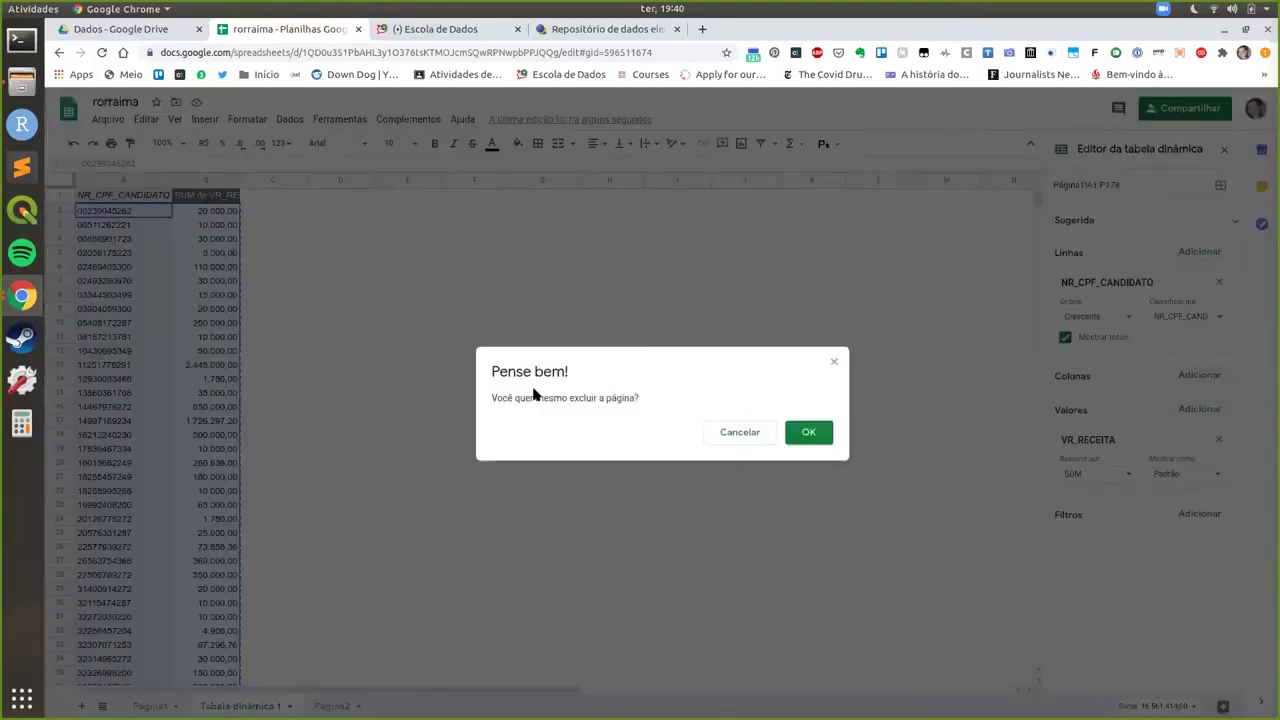
pyautogui.click(831, 434)
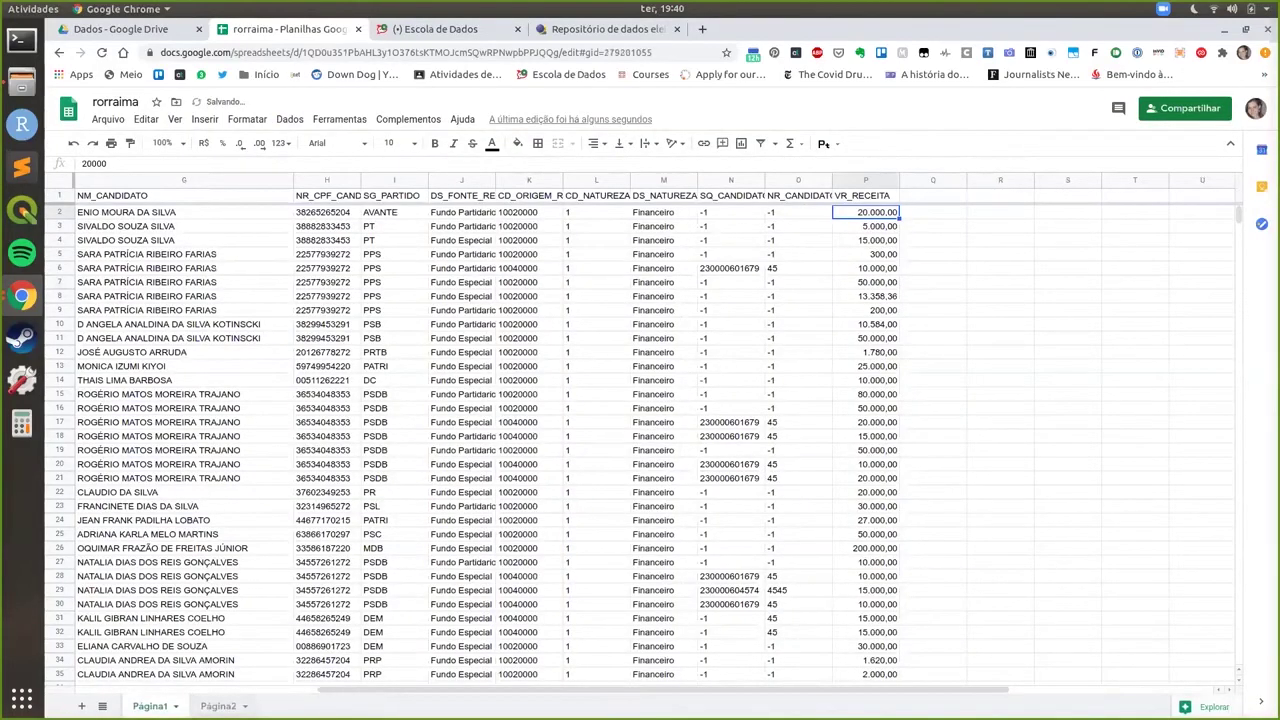
# Rename the sheet Página2 as fundao
pyautogui.doubleClick(222, 706)
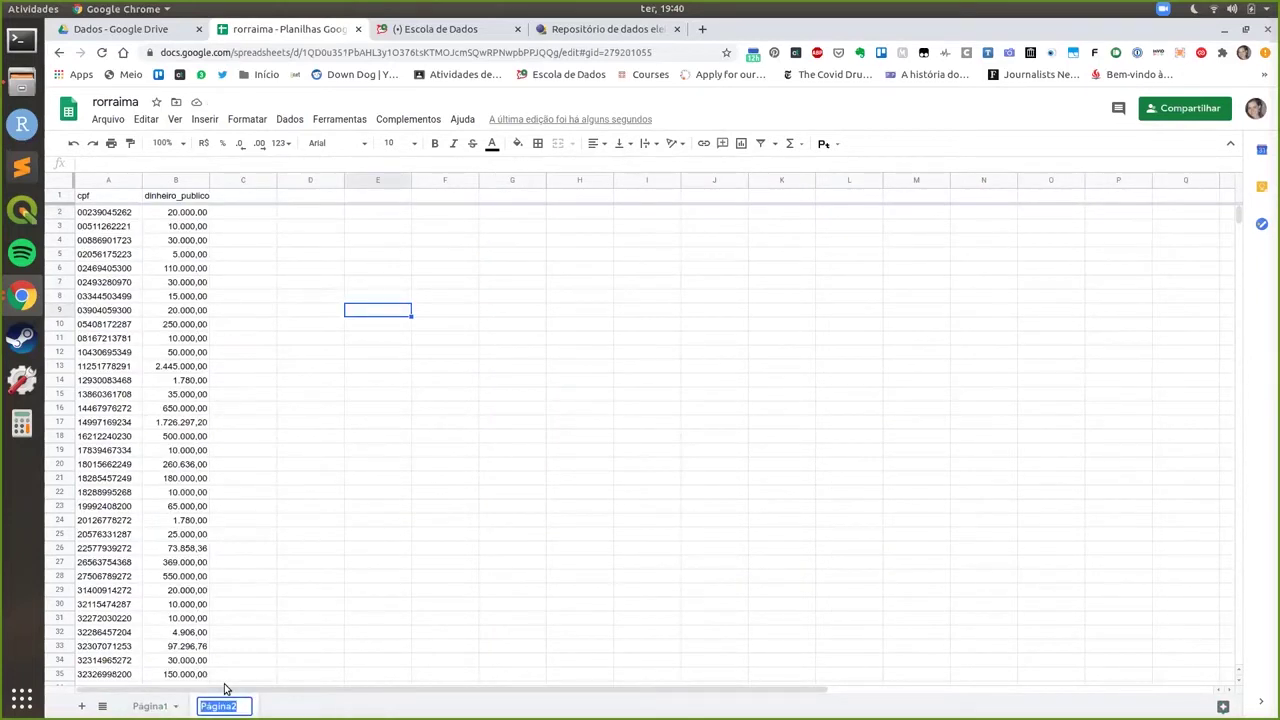
pyautogui.write('dinheir')
pyautogui.press('BackSpace')
pyautogui.press('BackSpace')
pyautogui.press('BackSpace')
pyautogui.press('BackSpace')
pyautogui.press('BackSpace')
pyautogui.press('BackSpace')
pyautogui.press('BackSpace')
pyautogui.write('fundao')
pyautogui.press('Return')
# Look through the cpf and dinheiro_publico rows of the fundao sheet and return to the first rows
pyautogui.scroll(-10, 116, 356)
pyautogui.scroll(-4, 116, 358)
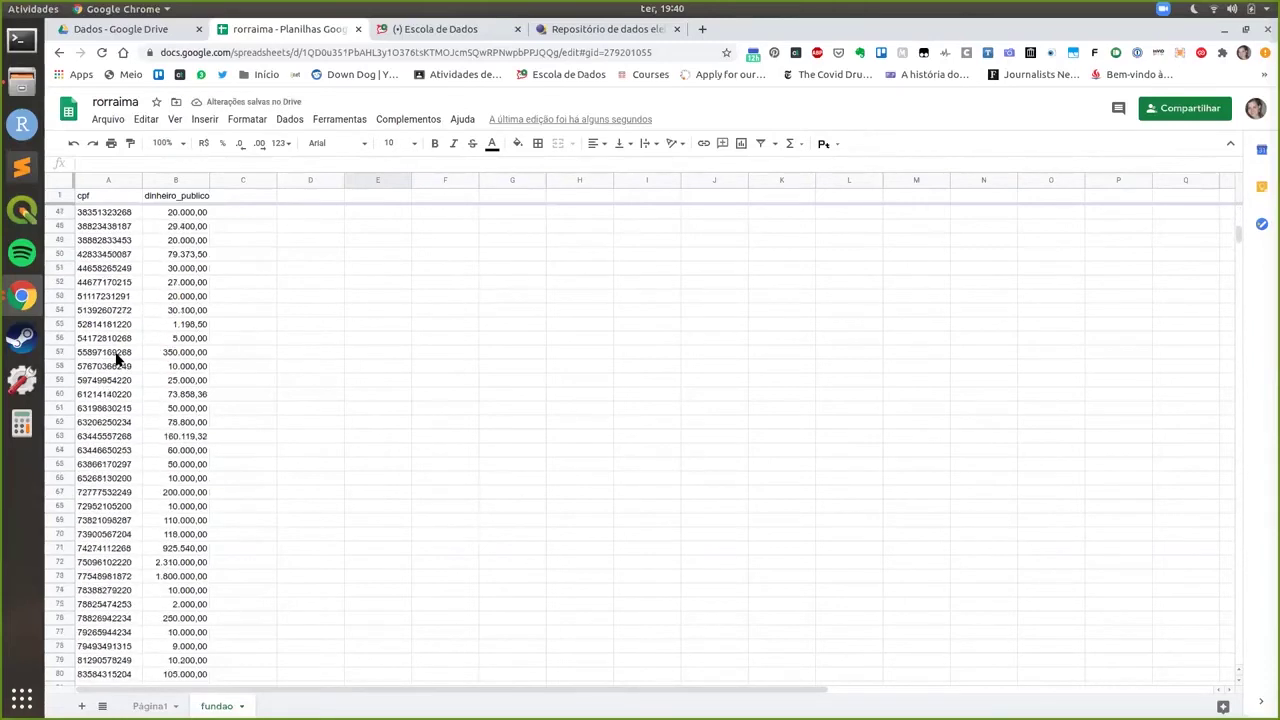
pyautogui.scroll(1, 175, 372)
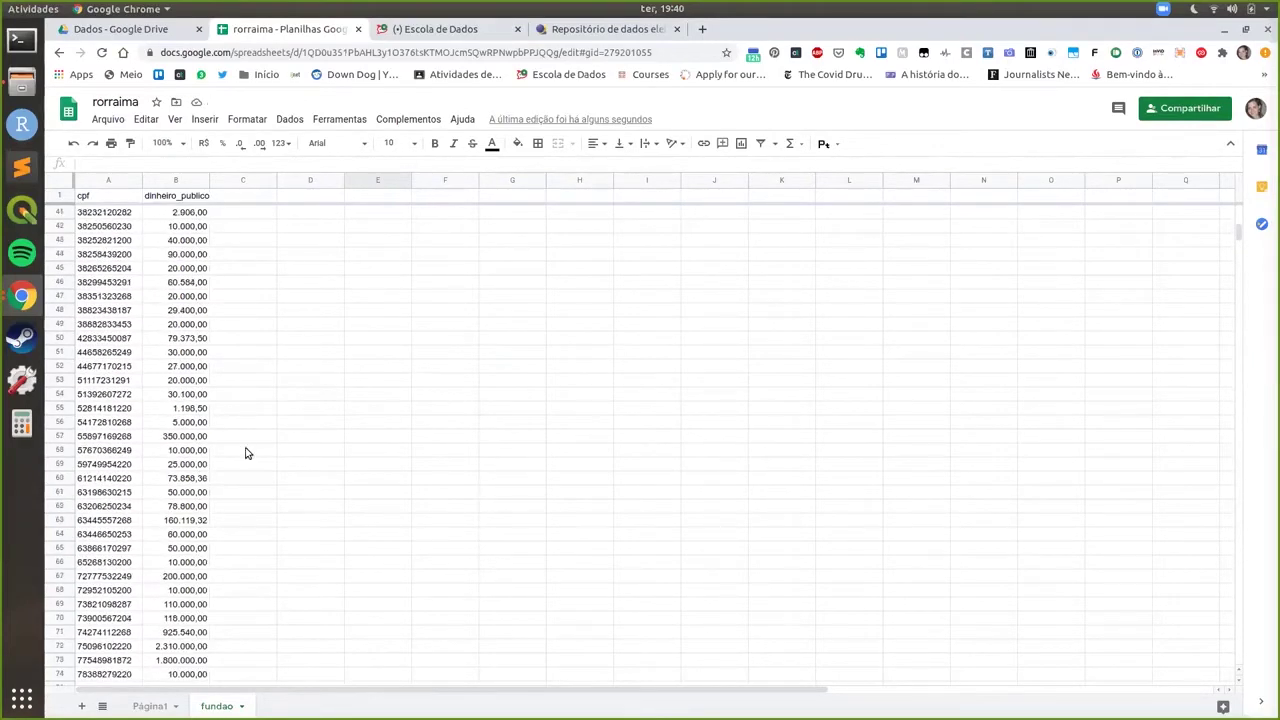
pyautogui.click(418, 273)
pyautogui.scroll(8, 419, 282)
pyautogui.scroll(5, 419, 287)
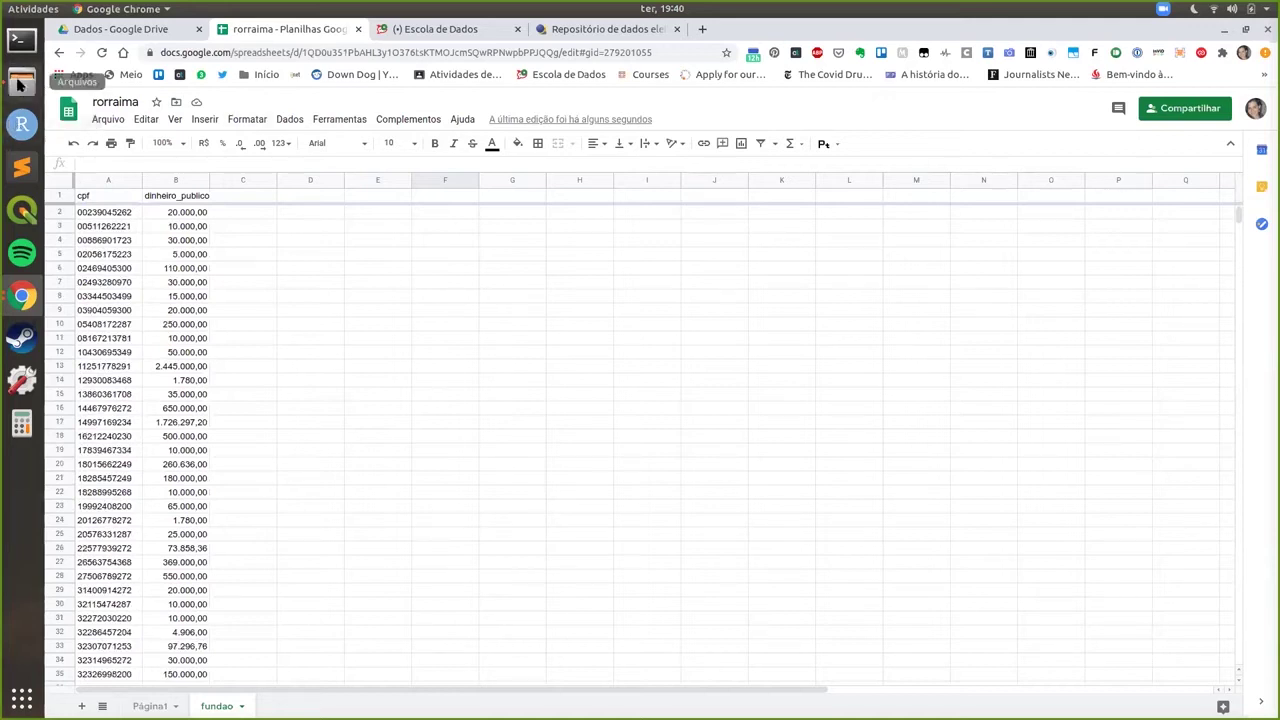
pyautogui.click(481, 316)
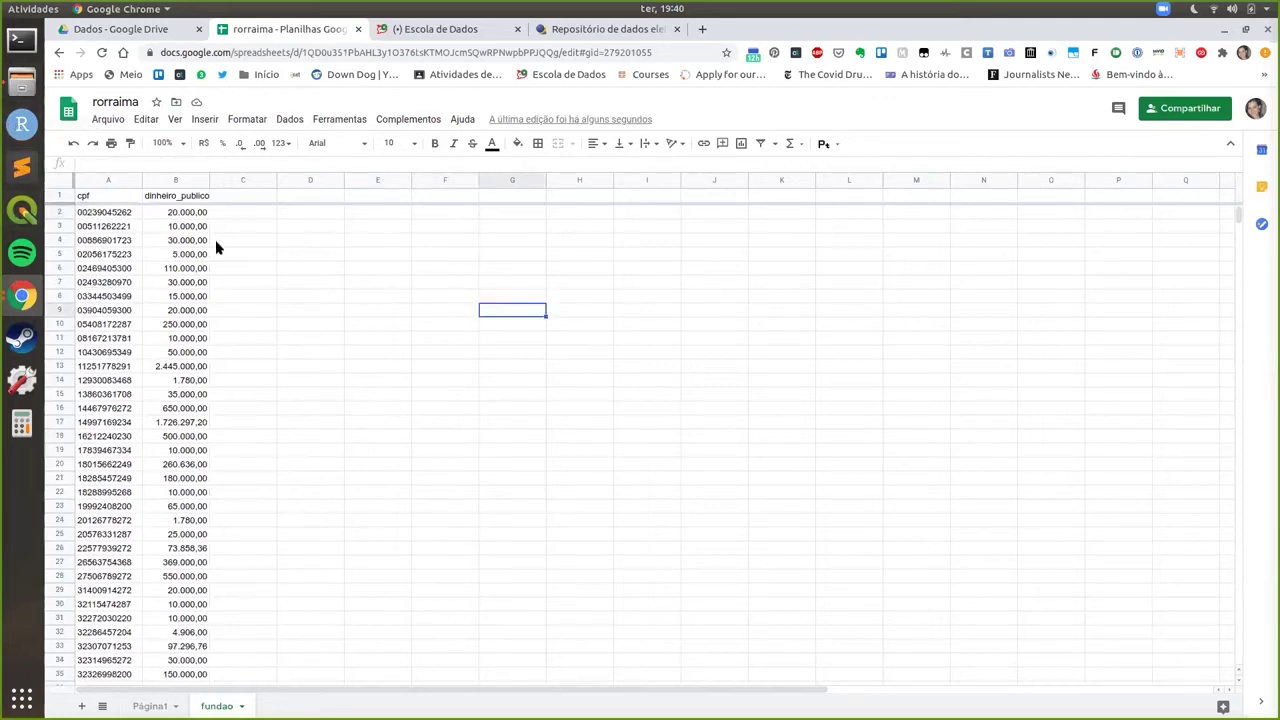
# Check the prestacao de contas folder in the file manager and TSE's 2018 electoral data repository page in Chrome
pyautogui.click(22, 82)
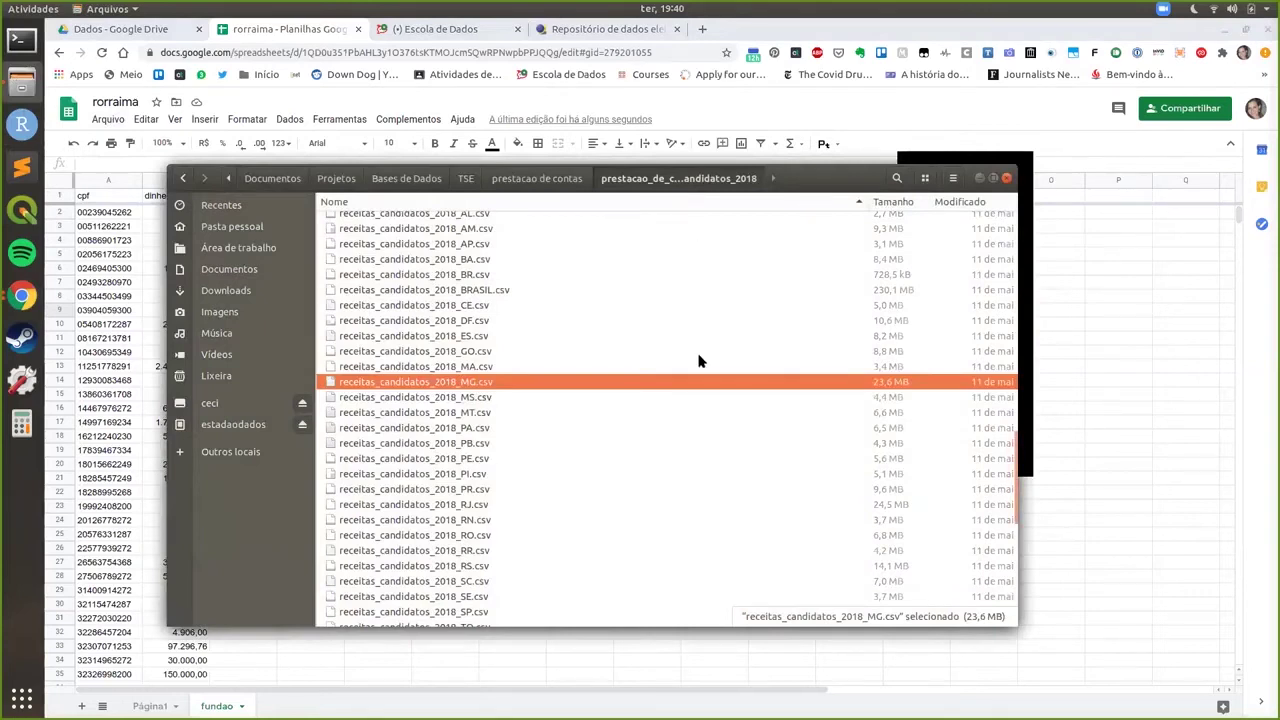
pyautogui.click(537, 179)
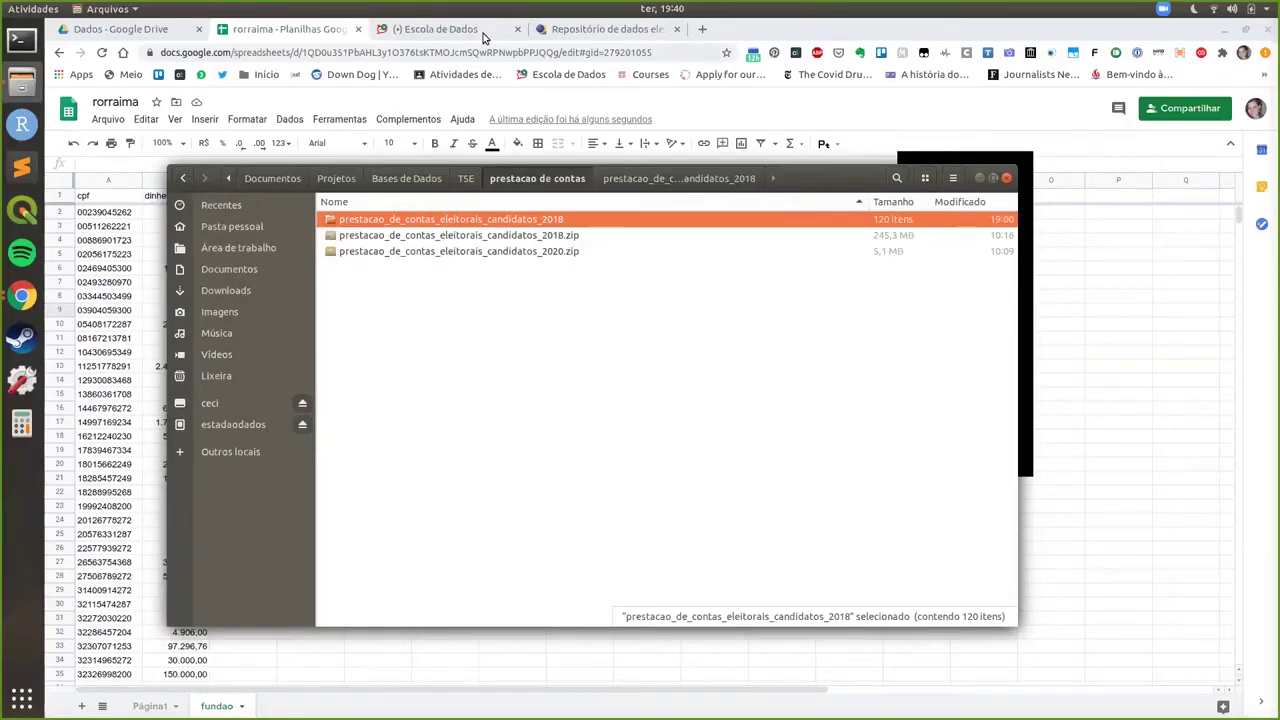
pyautogui.moveTo(282, 34); pyautogui.dragTo(440, 32)
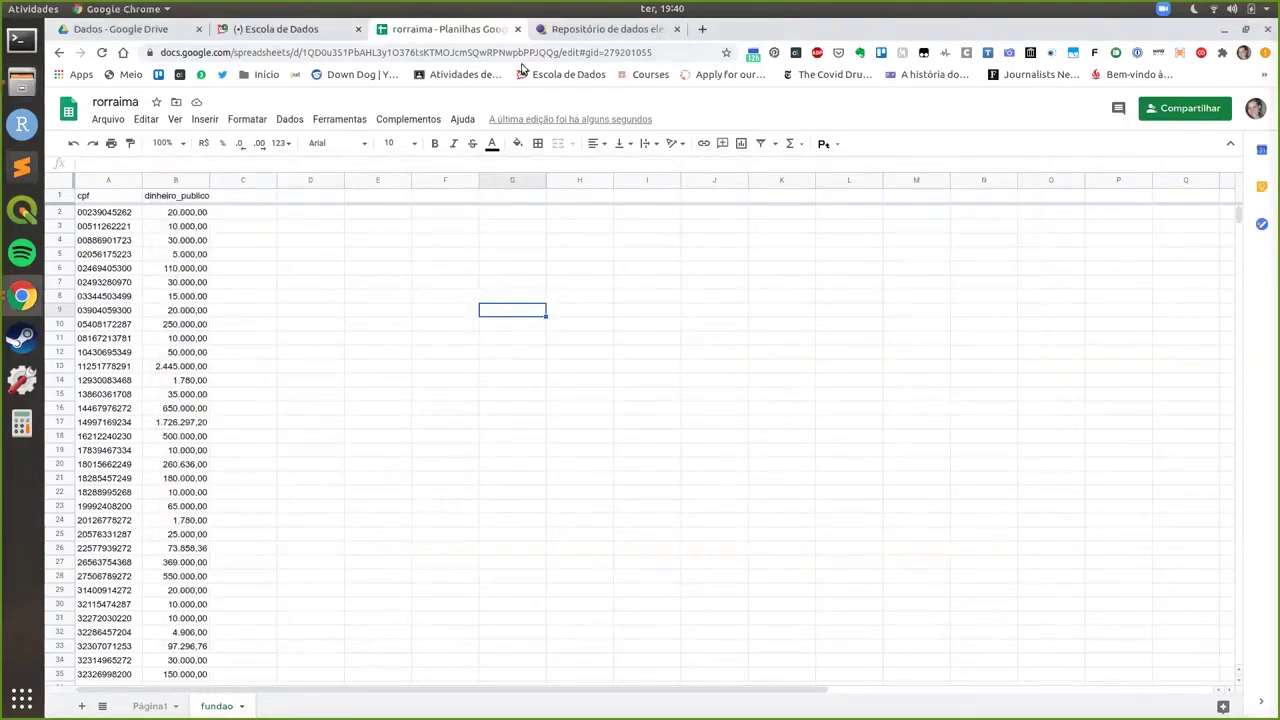
pyautogui.click(541, 38)
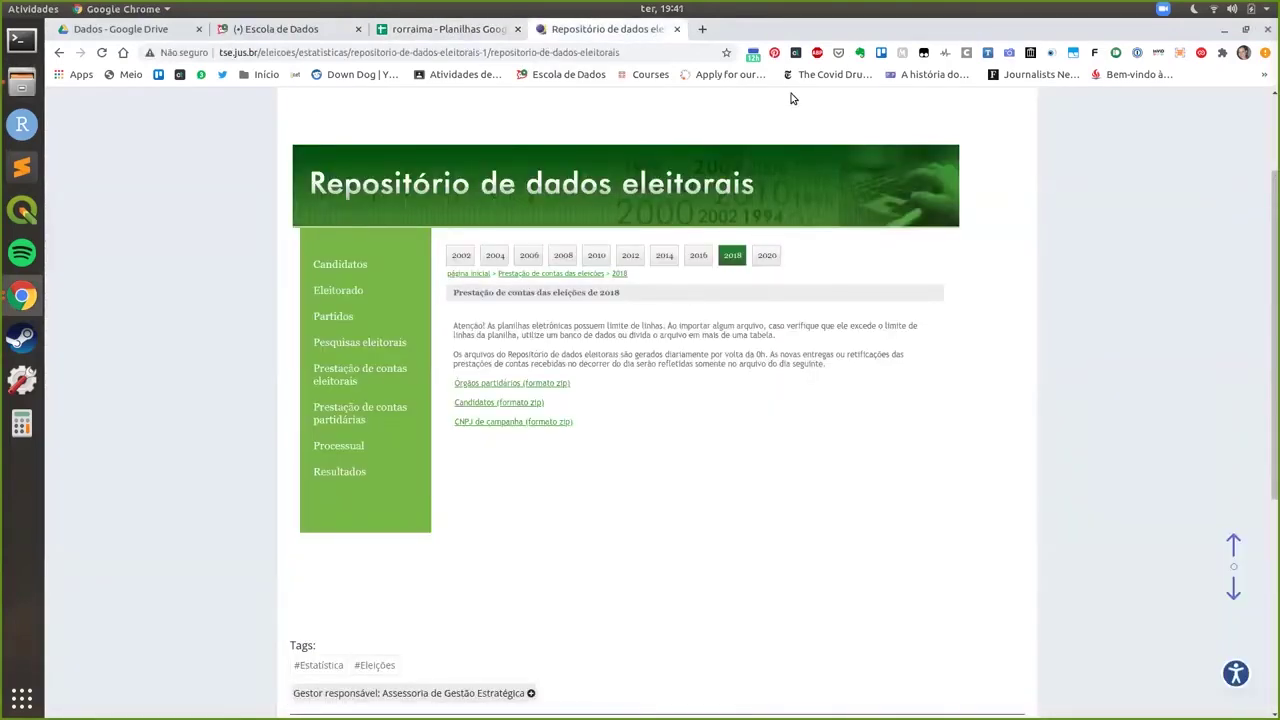
# Open the CEPESP Data election results query at cepesp.io/consulta/tse in a new browser tab
pyautogui.click(702, 29)
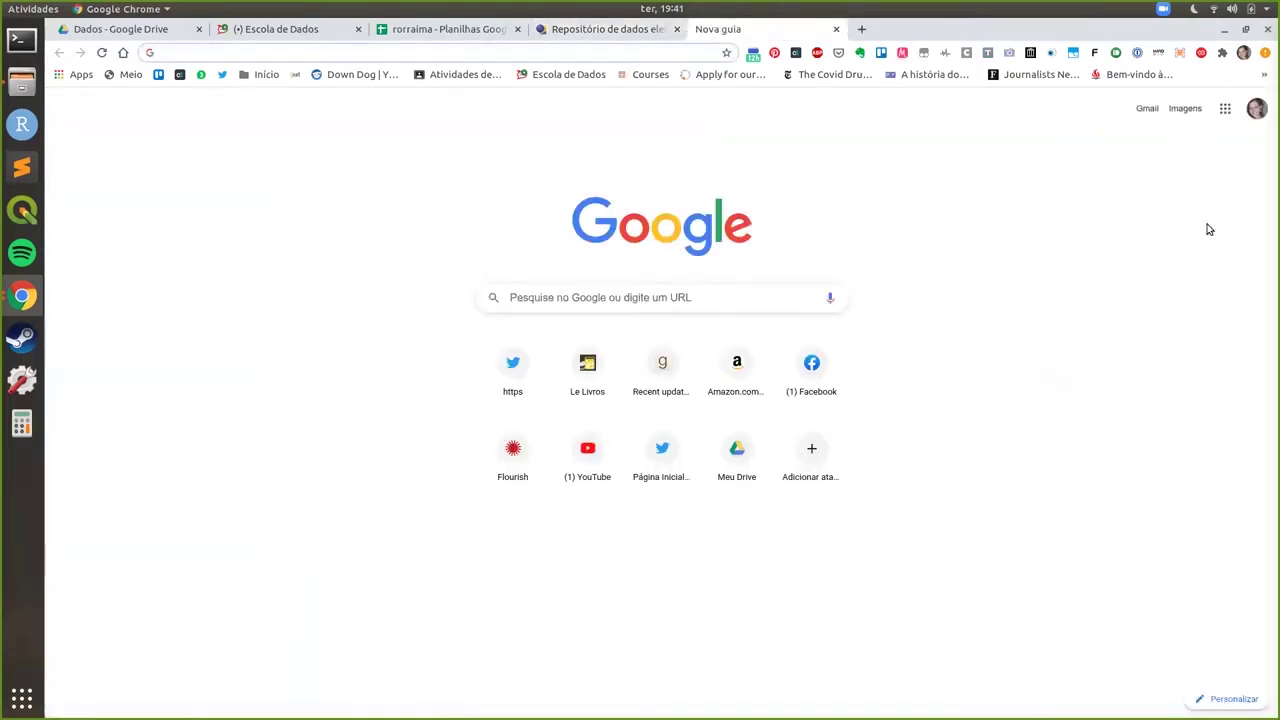
pyautogui.click(385, 54)
pyautogui.write('cec')
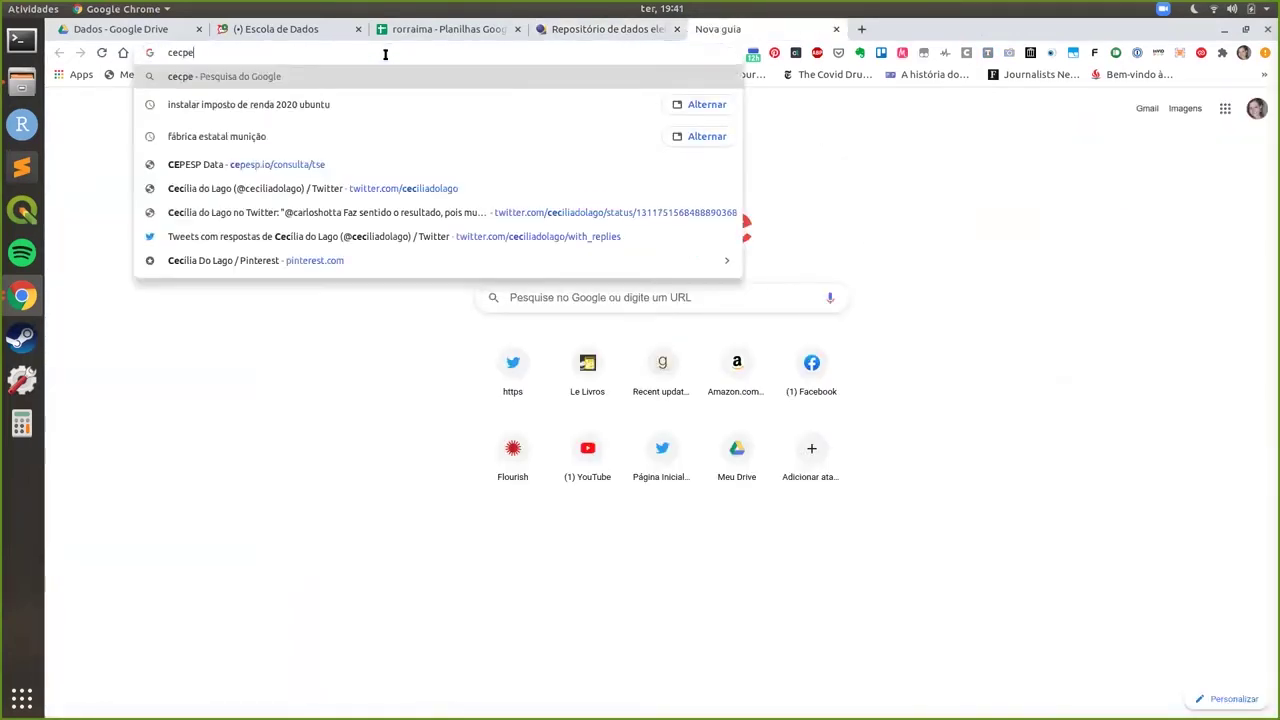
pyautogui.press('BackSpace')
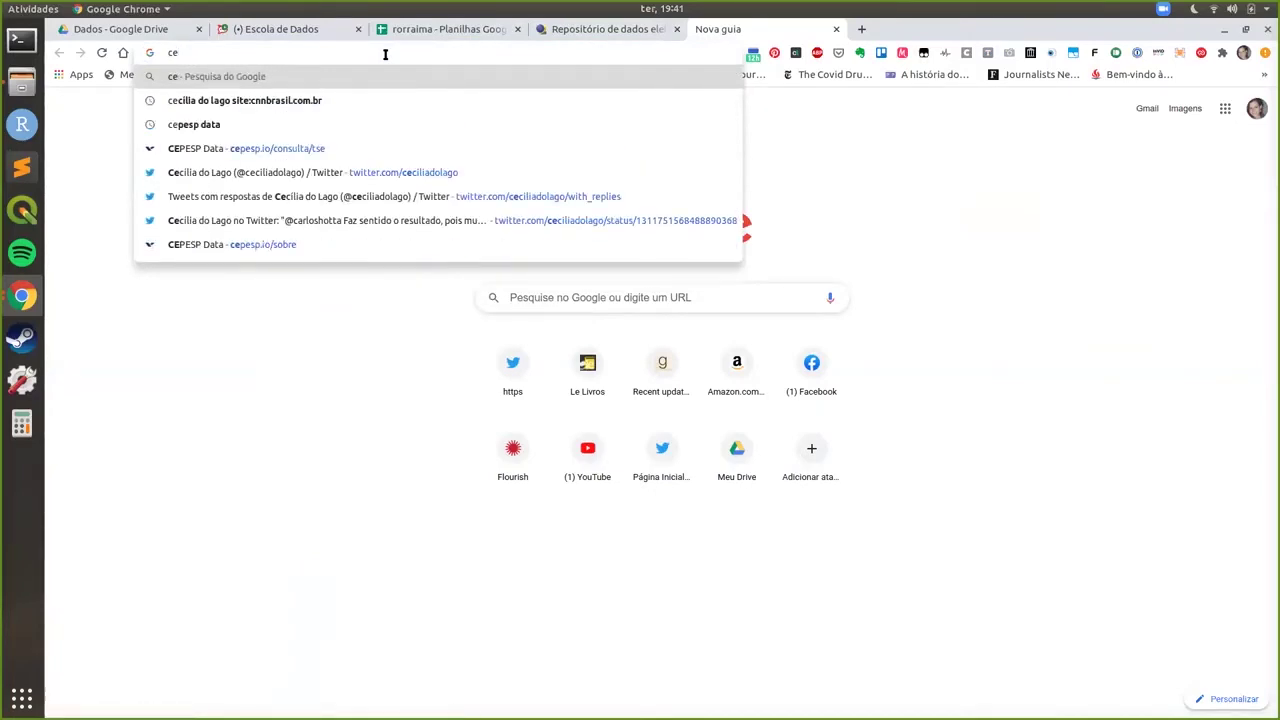
pyautogui.write('pesp.io/consulta/tse')
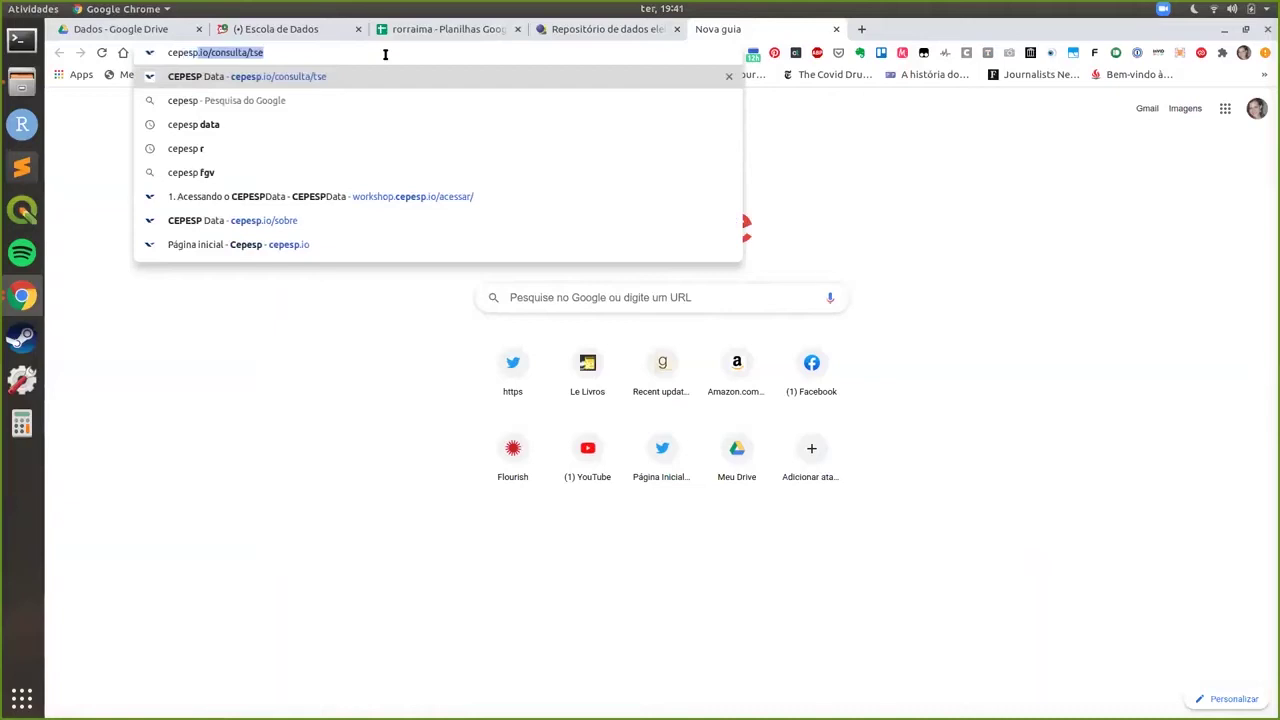
pyautogui.press('Return')
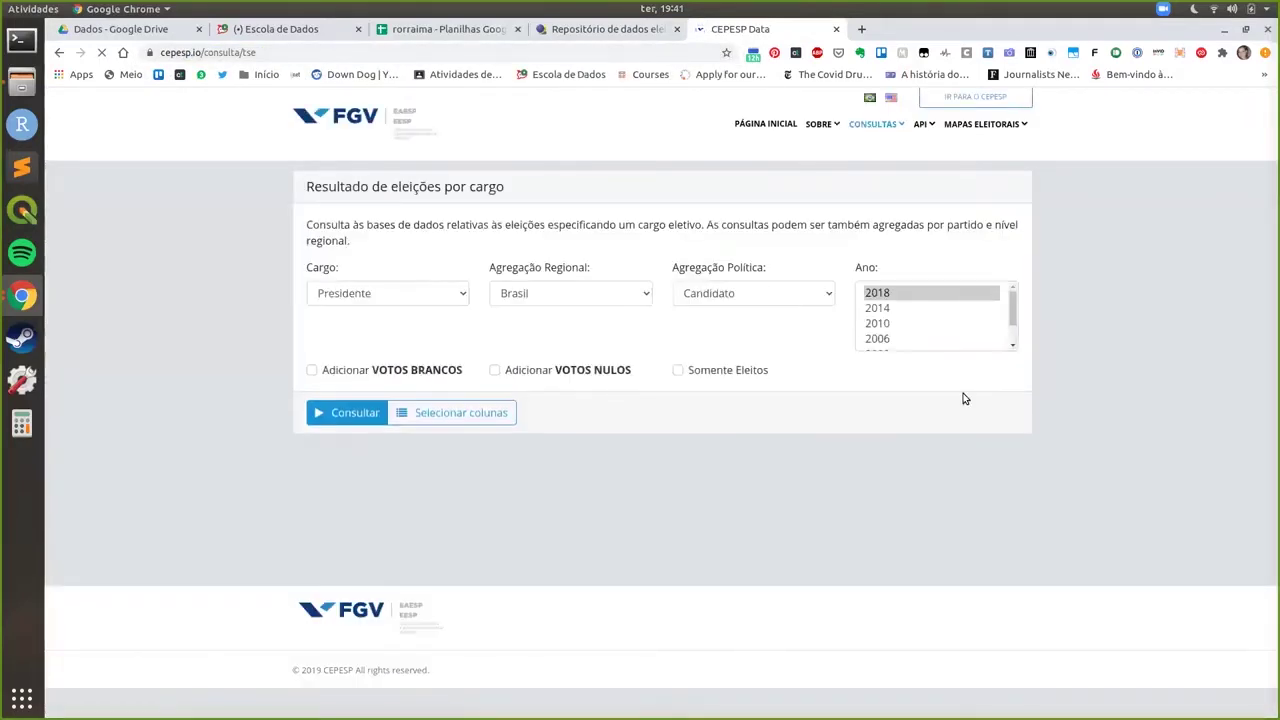
pyautogui.click(1012, 312)
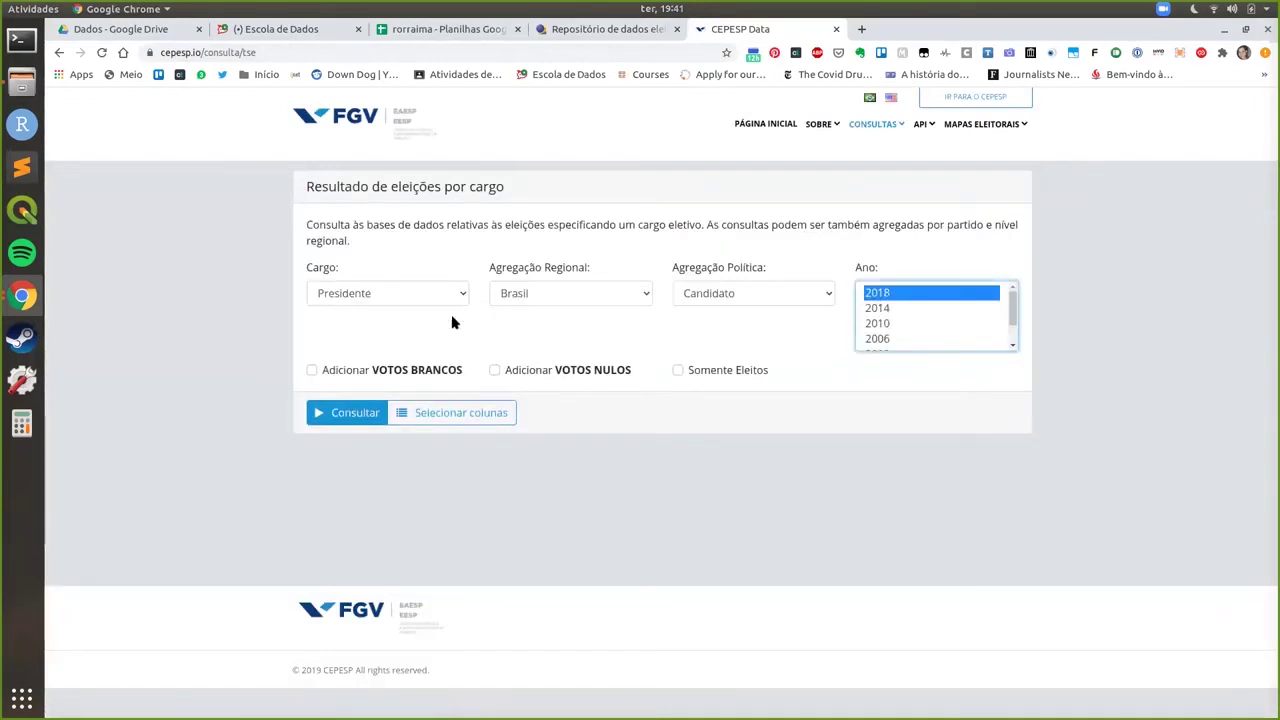
# Set the election query's office to Deputado Federal, with regional aggregation Brasil and political aggregation Candidato
pyautogui.click(350, 302)
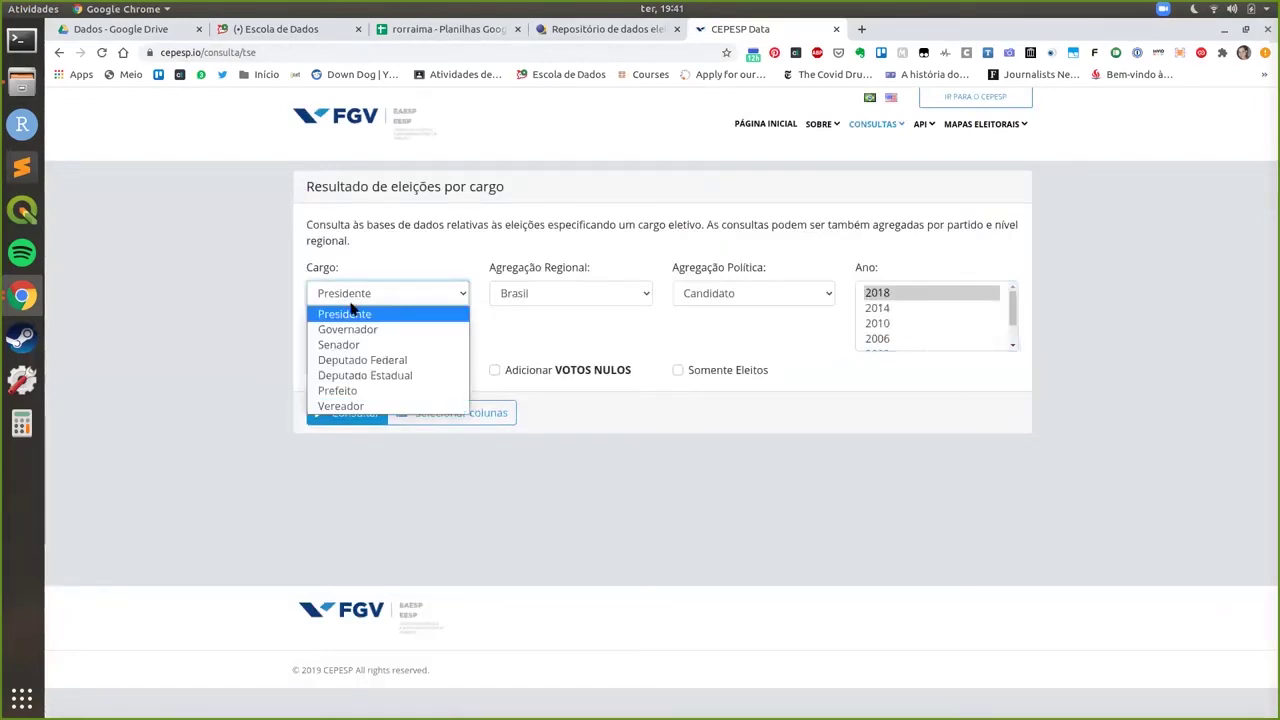
pyautogui.click(358, 358)
pyautogui.click(568, 294)
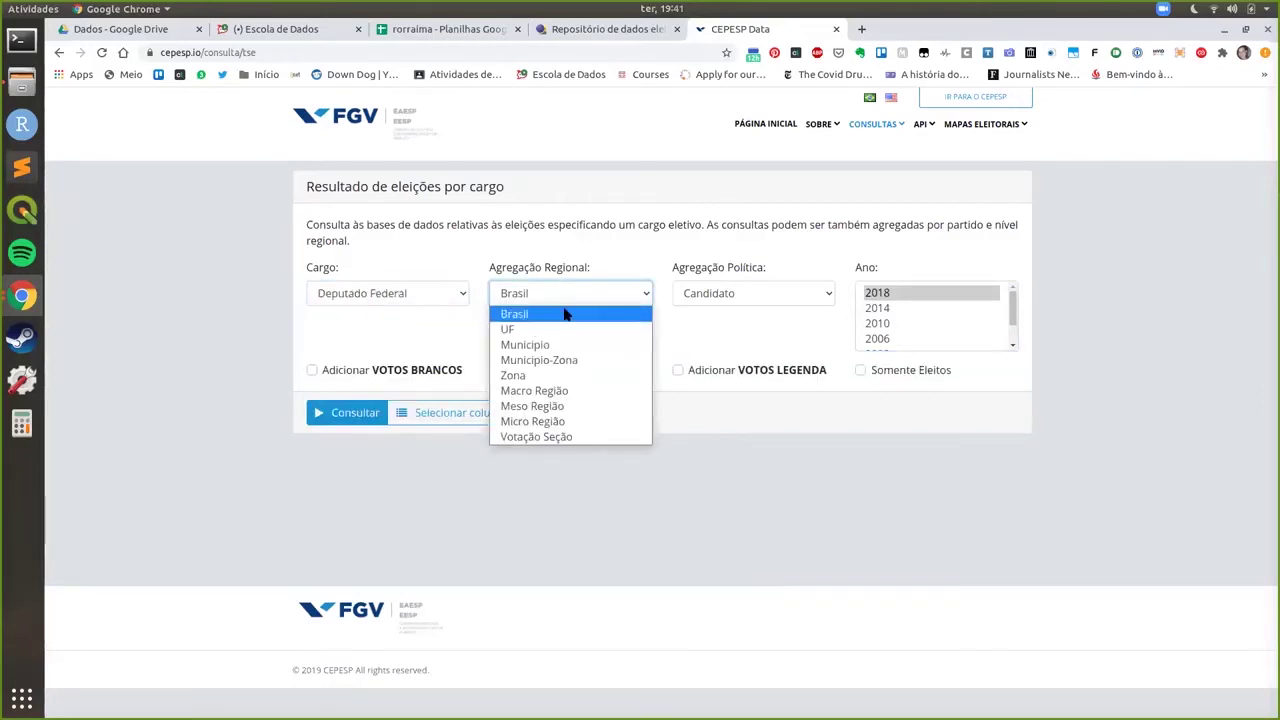
pyautogui.click(573, 320)
pyautogui.click(766, 297)
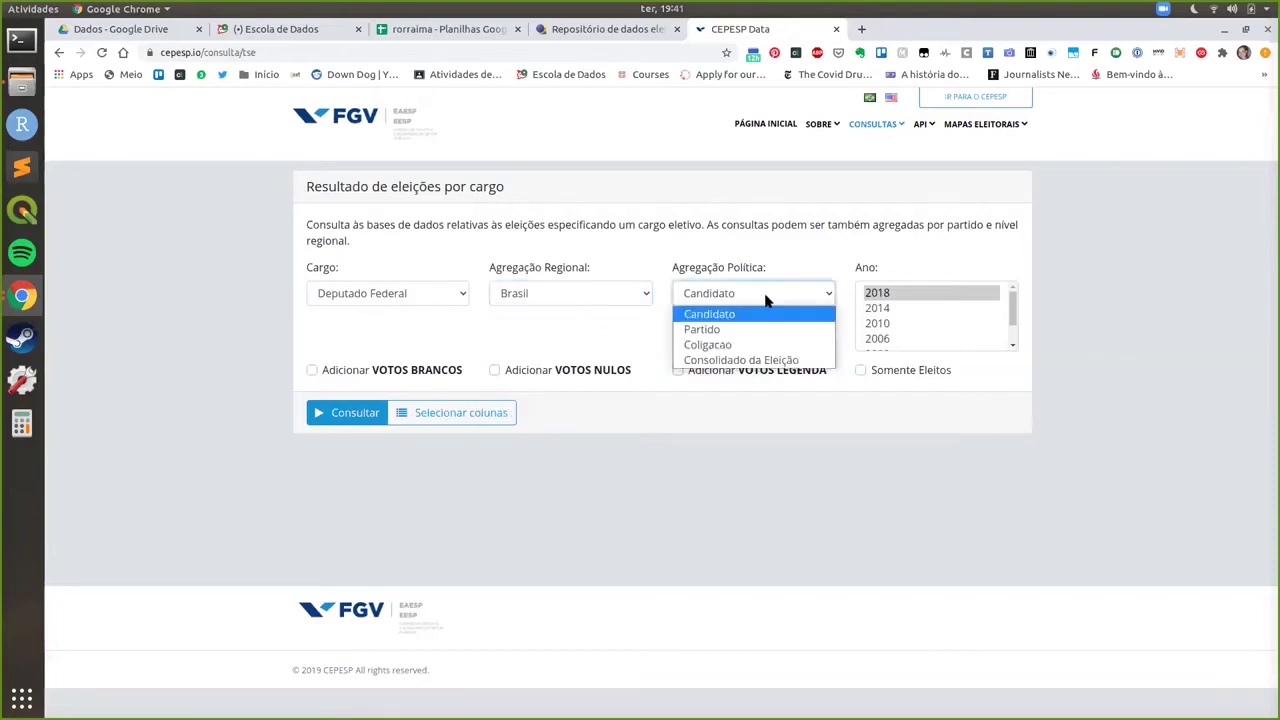
pyautogui.click(730, 315)
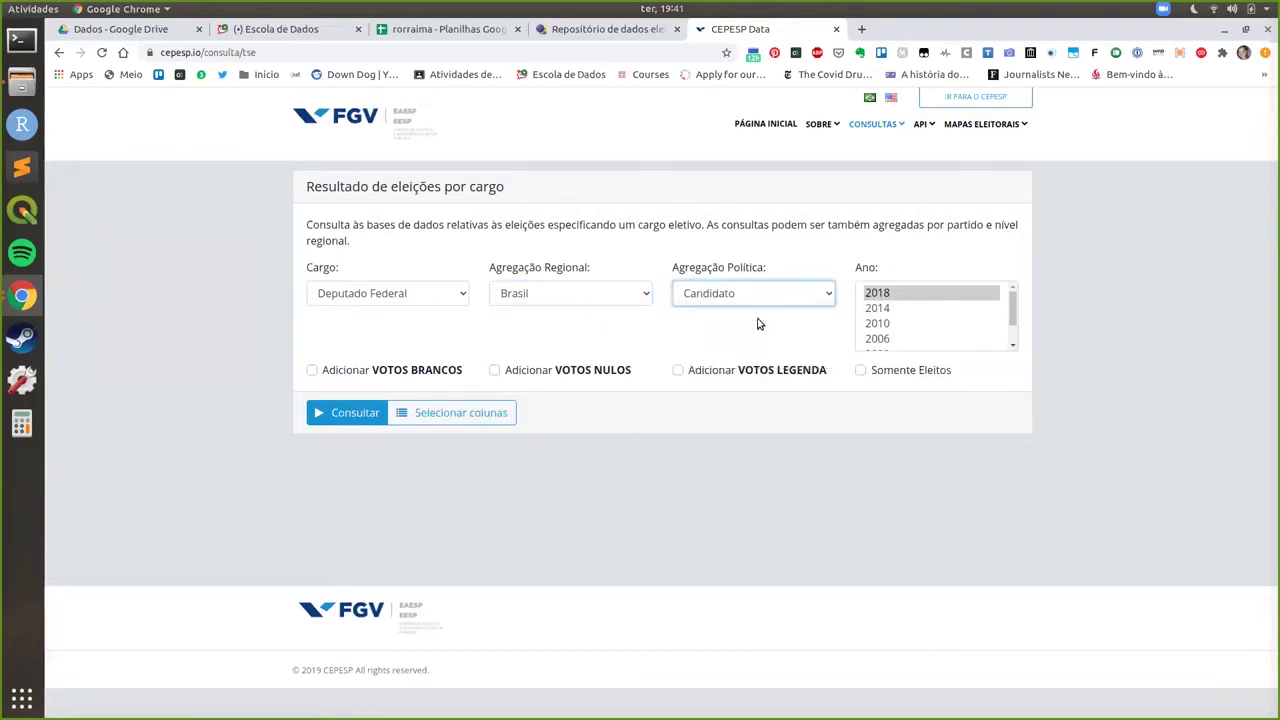
pyautogui.click(764, 335)
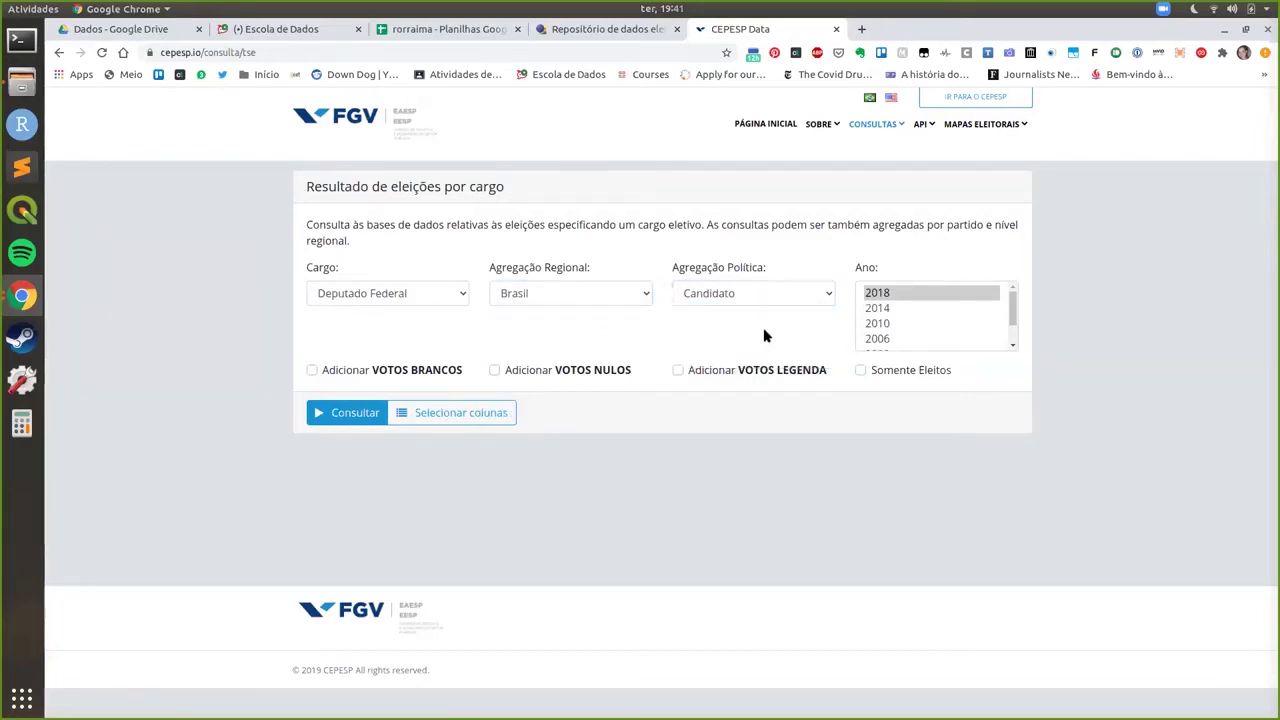
# Set the query's regional aggregation to UF and open the column selection for the results
pyautogui.click(588, 291)
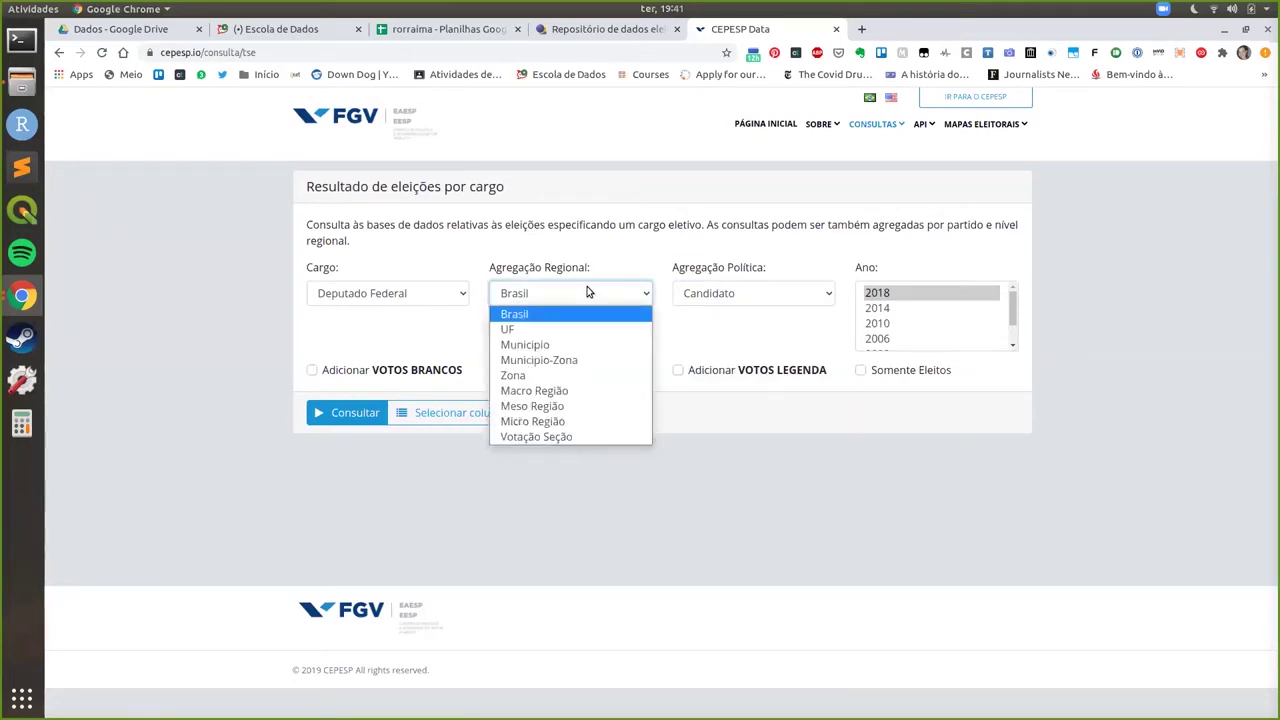
pyautogui.click(515, 261)
pyautogui.click(584, 298)
pyautogui.click(525, 330)
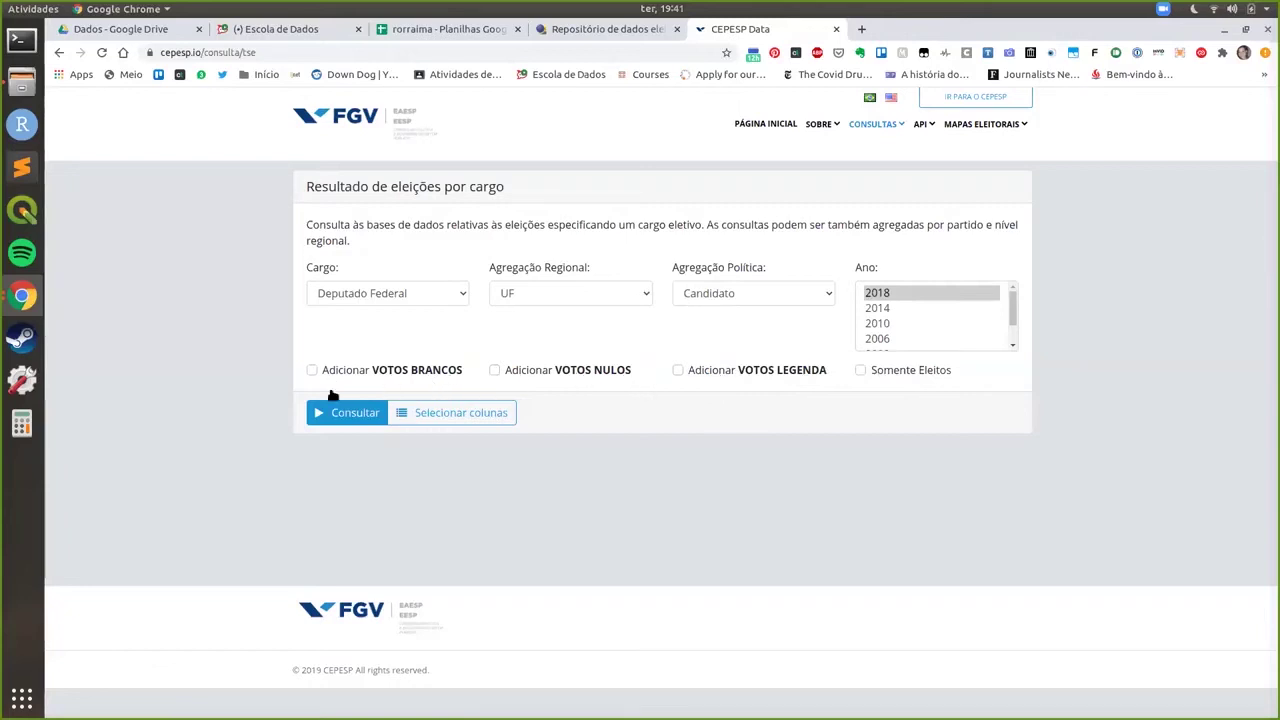
pyautogui.click(446, 415)
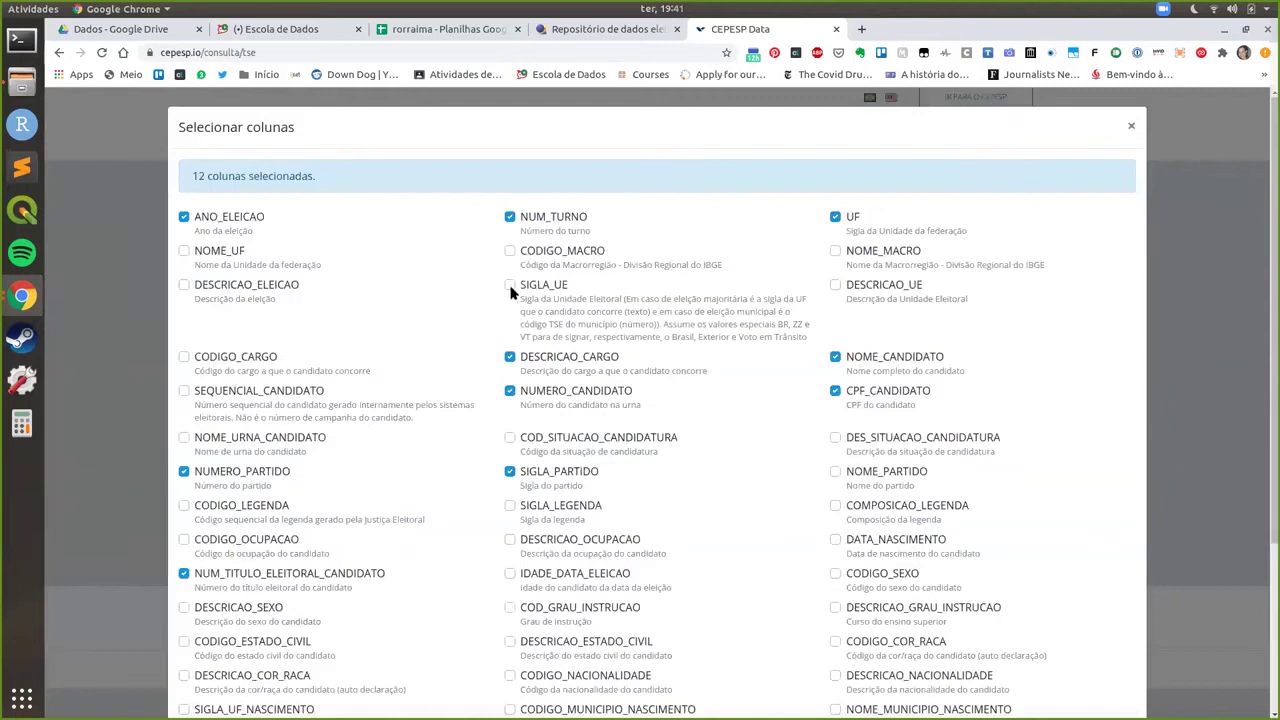
# Deselect the ANO_ELEICAO, NUM_TURNO, DESCRICAO_CARGO, NOME_CANDIDATO and NUMERO_CANDIDATO columns
pyautogui.click(184, 218)
pyautogui.click(509, 218)
pyautogui.click(510, 358)
pyautogui.click(835, 358)
pyautogui.scroll(-1, 478, 427)
pyautogui.click(509, 321)
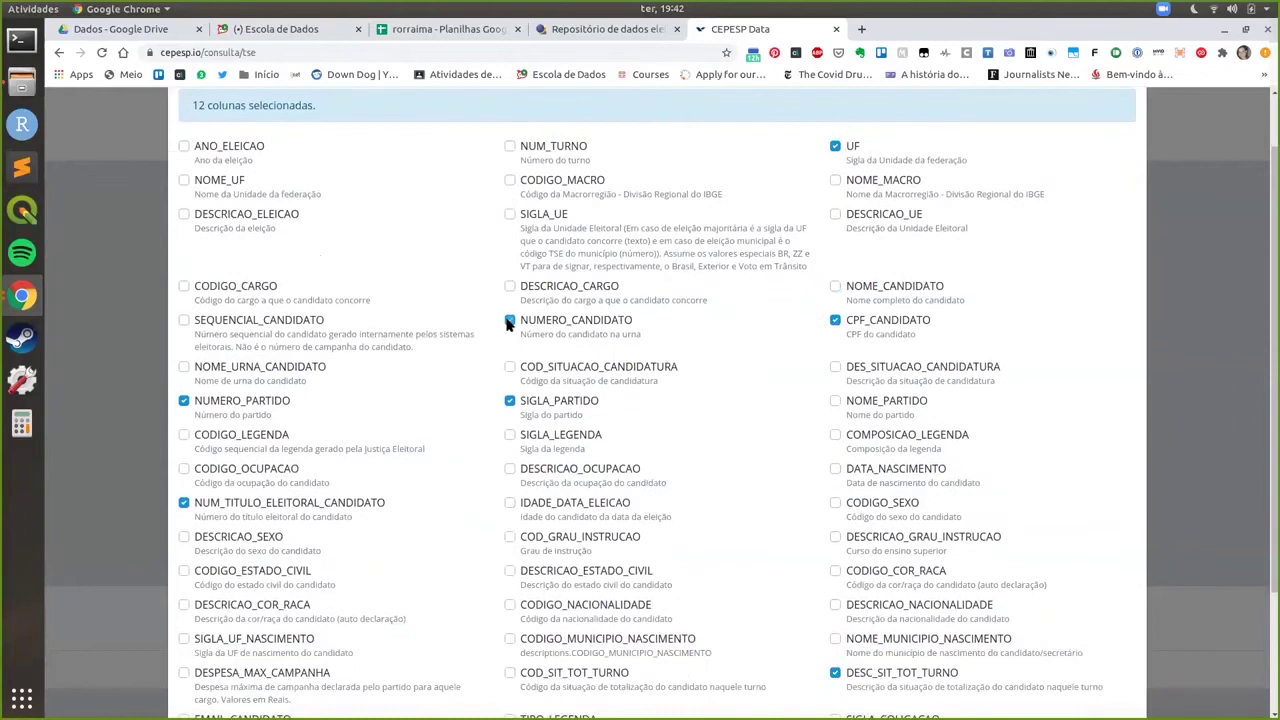
# Deselect the NUMERO_PARTIDO, SIGLA_PARTIDO and DESC_SIT_TOT_TURNO columns and run the query
pyautogui.click(183, 401)
pyautogui.click(509, 401)
pyautogui.scroll(-2, 300, 445)
pyautogui.click(186, 405)
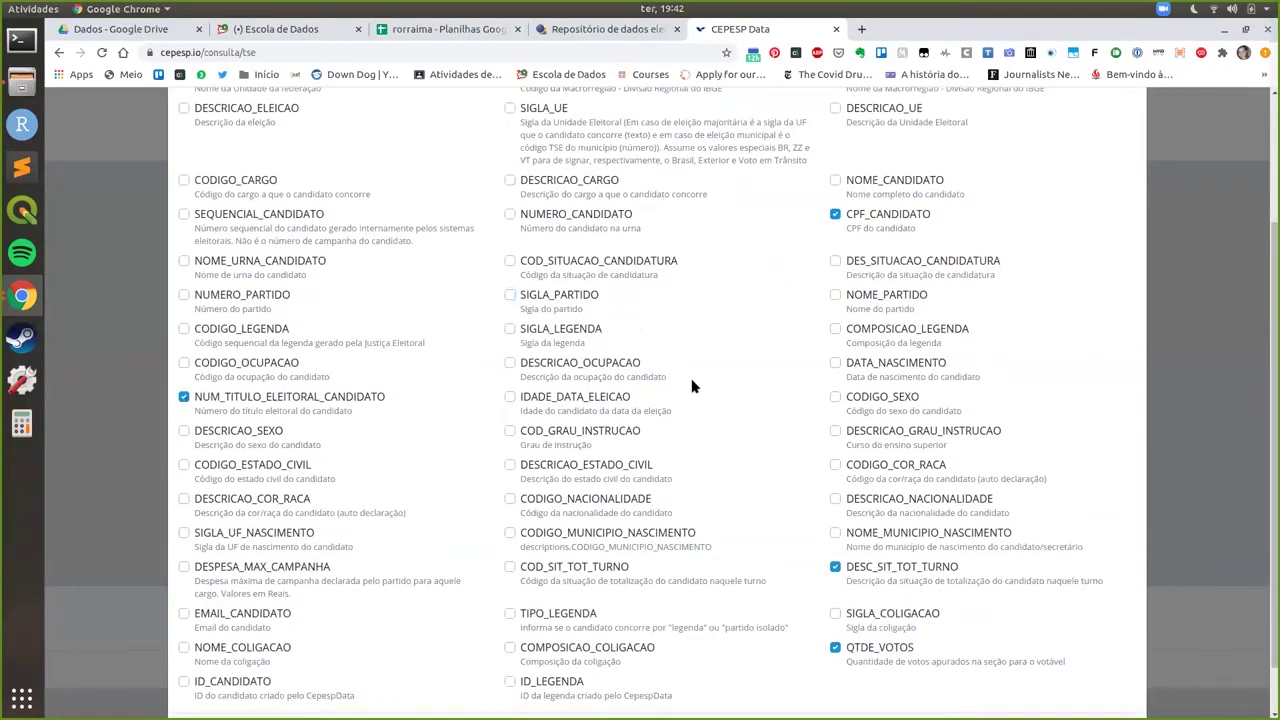
pyautogui.scroll(-1, 706, 421)
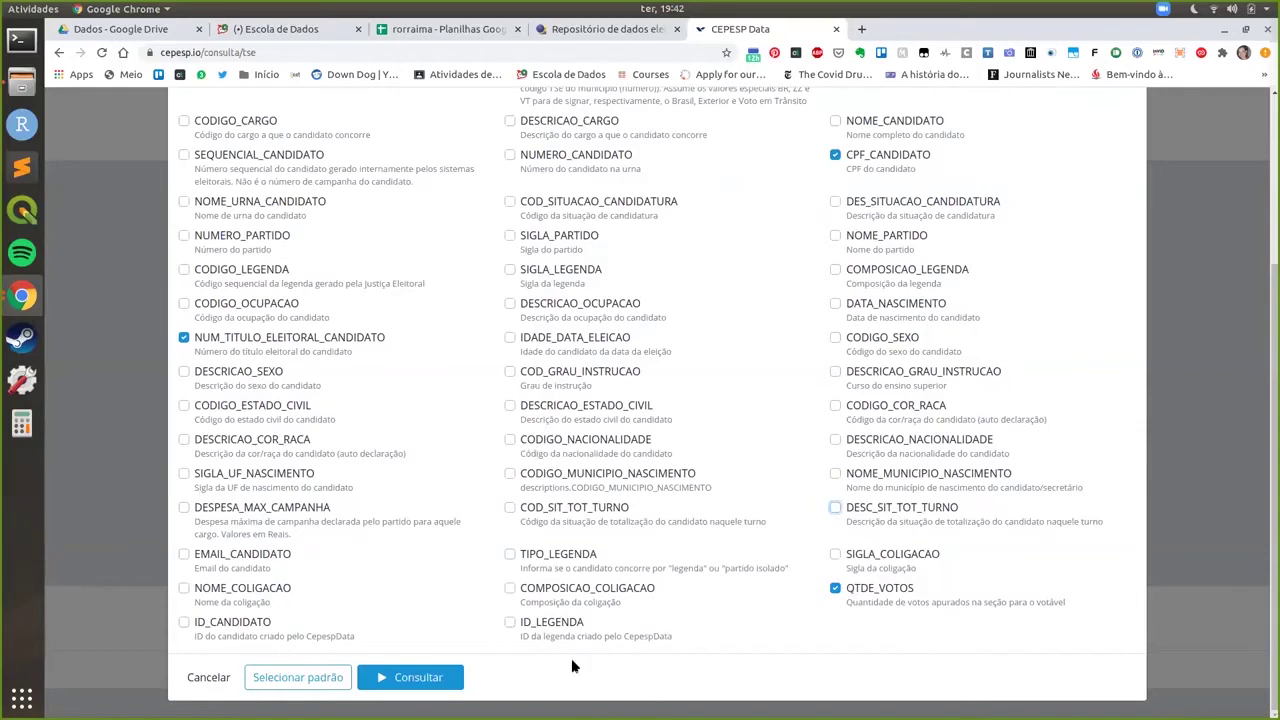
pyautogui.click(449, 680)
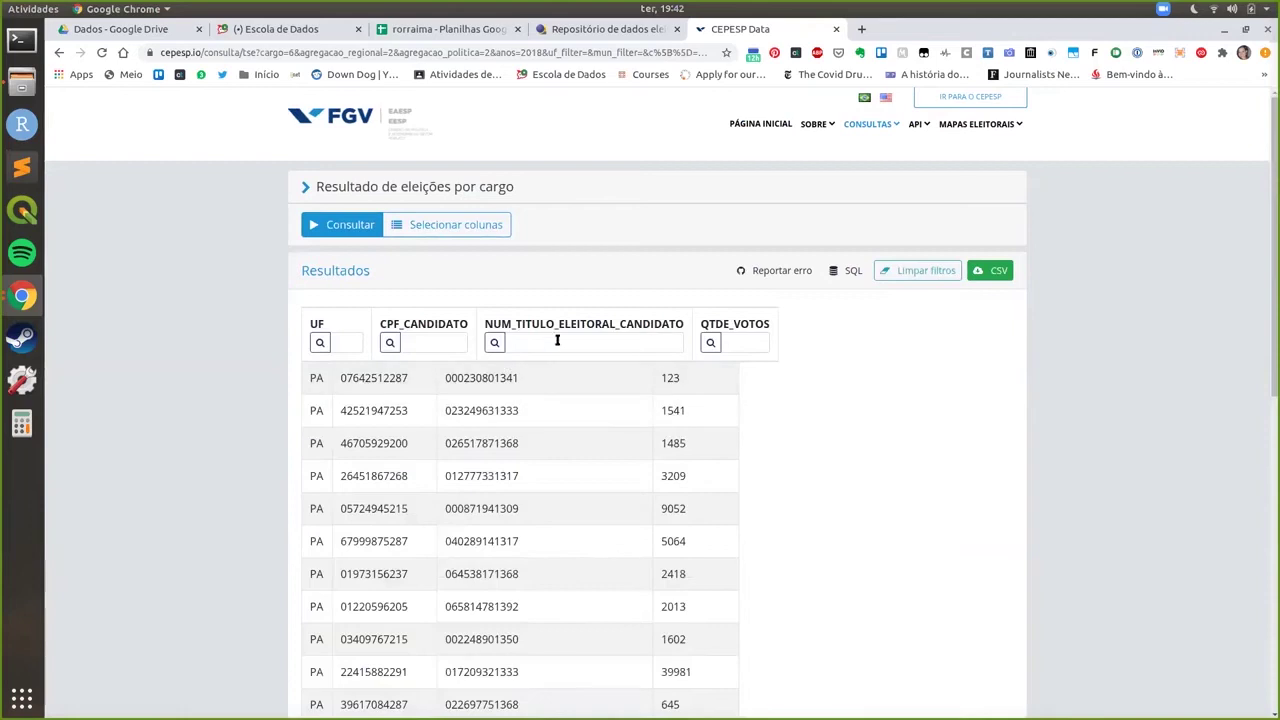
# Enter RR as the UF filter, and rerun the query without the NUM_TITULO_ELEITORAL_CANDIDATO column
pyautogui.click(353, 342)
pyautogui.write('RR')
pyautogui.click(460, 224)
pyautogui.scroll(-3, 663, 331)
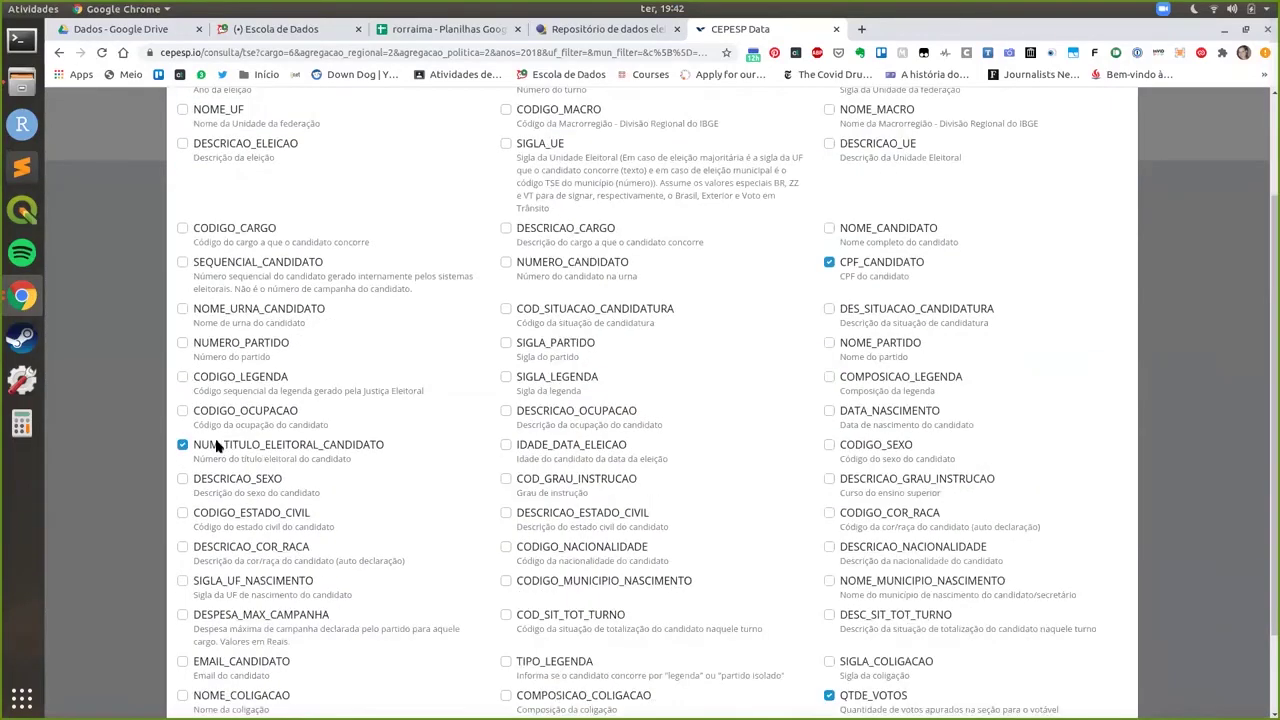
pyautogui.click(183, 446)
pyautogui.scroll(-2, 547, 622)
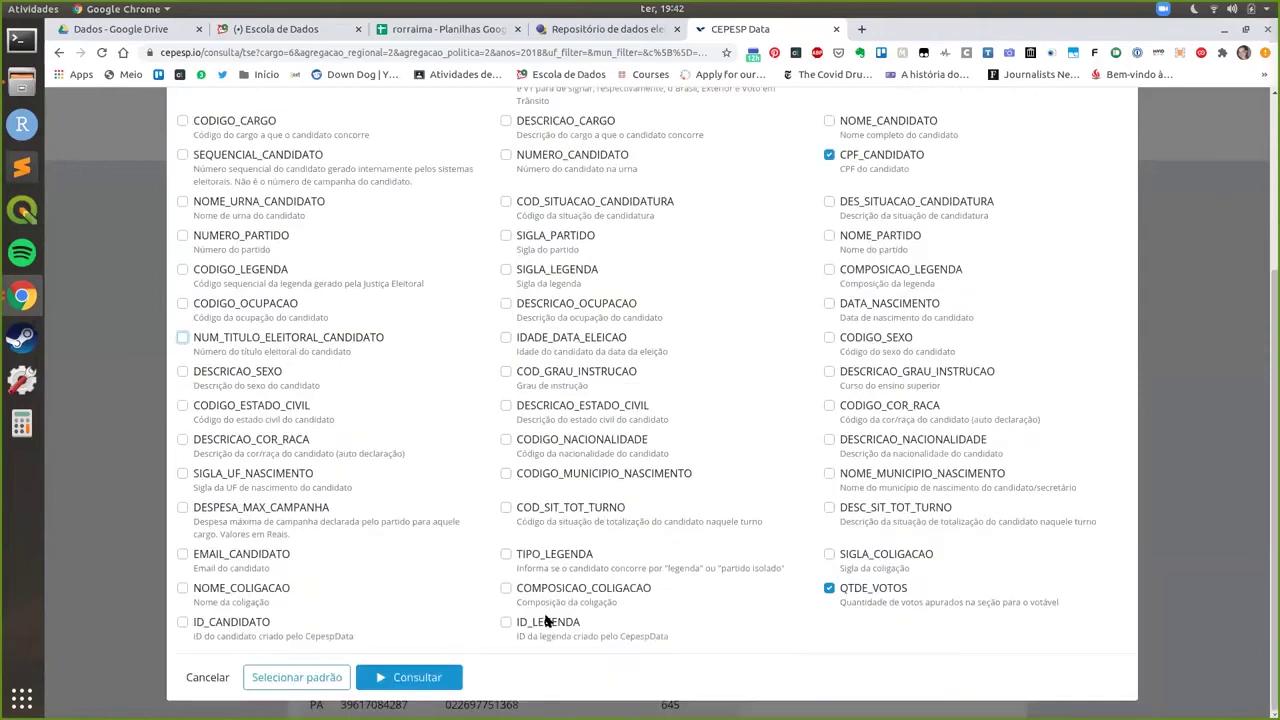
pyautogui.click(424, 668)
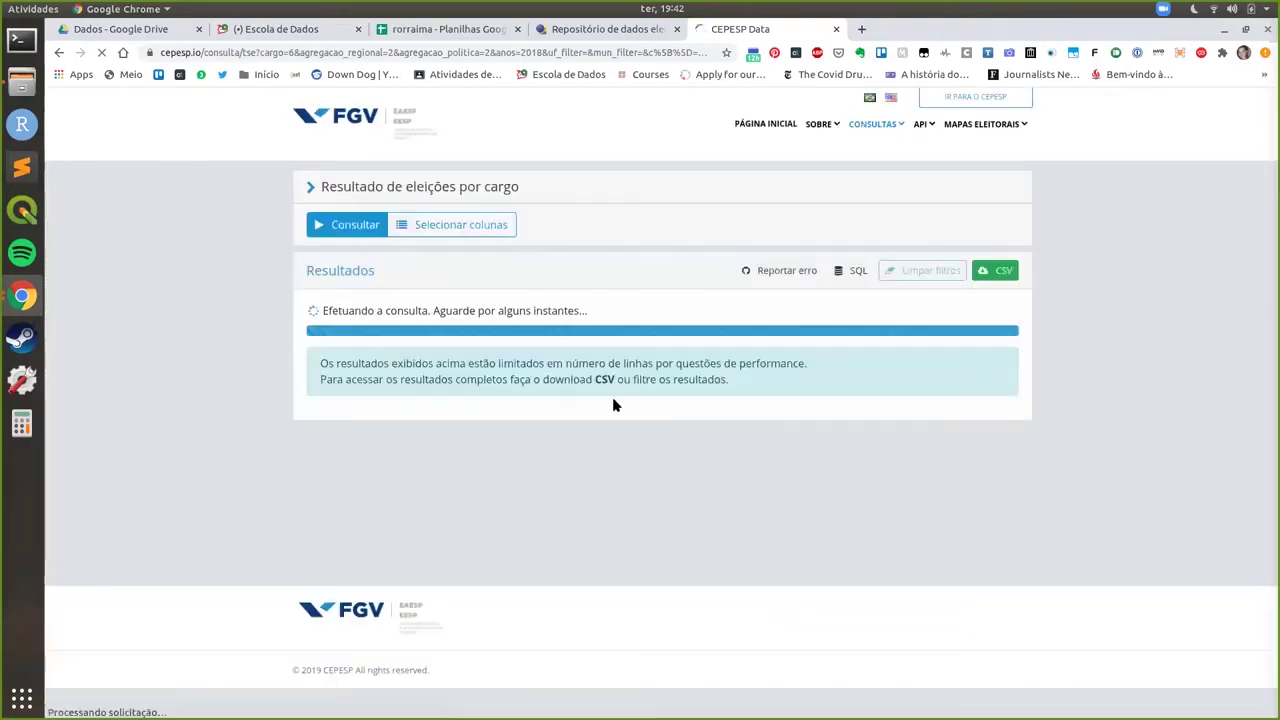
# Filter the results by UF RR and look through the filtered rows of candidate votes
pyautogui.click(390, 343)
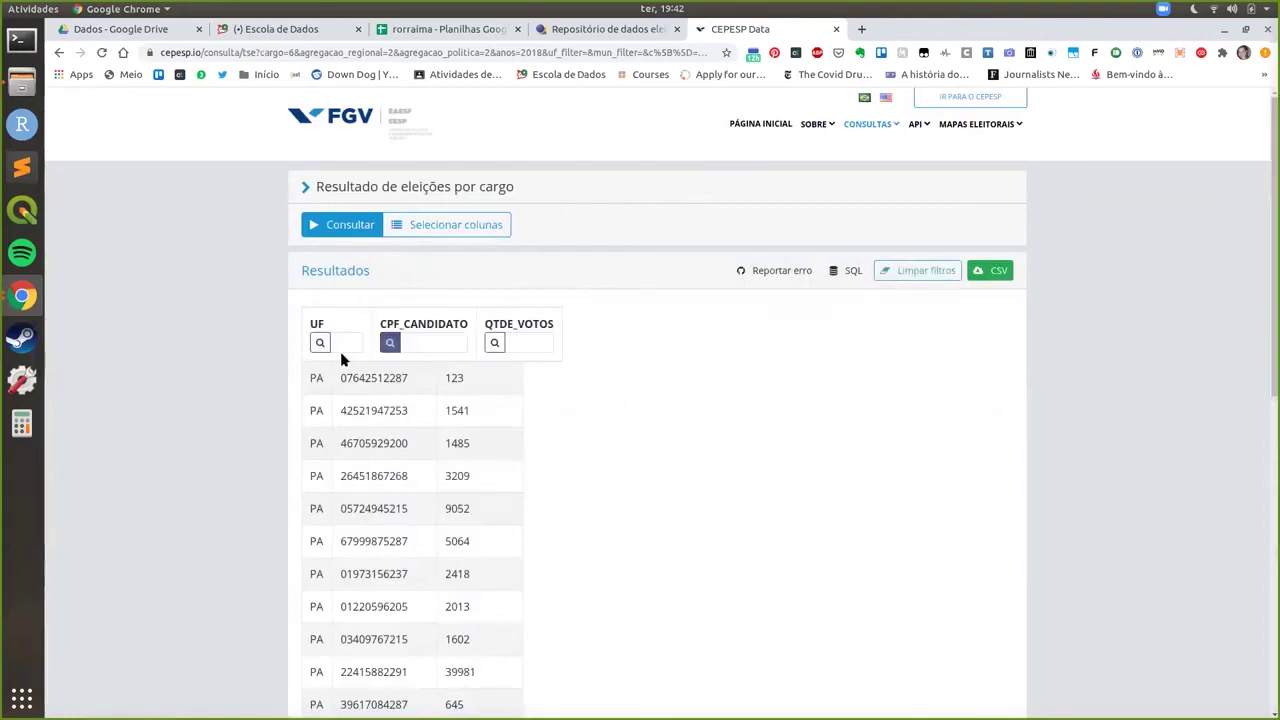
pyautogui.click(338, 341)
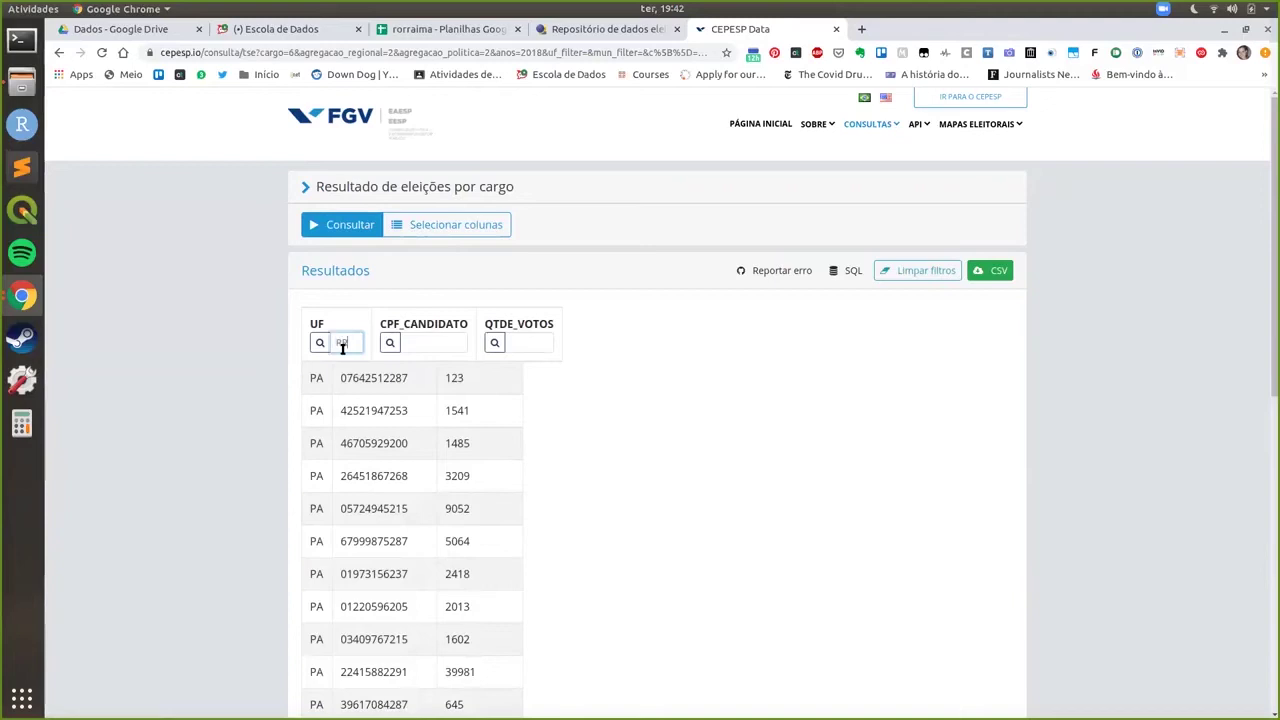
pyautogui.write('RR')
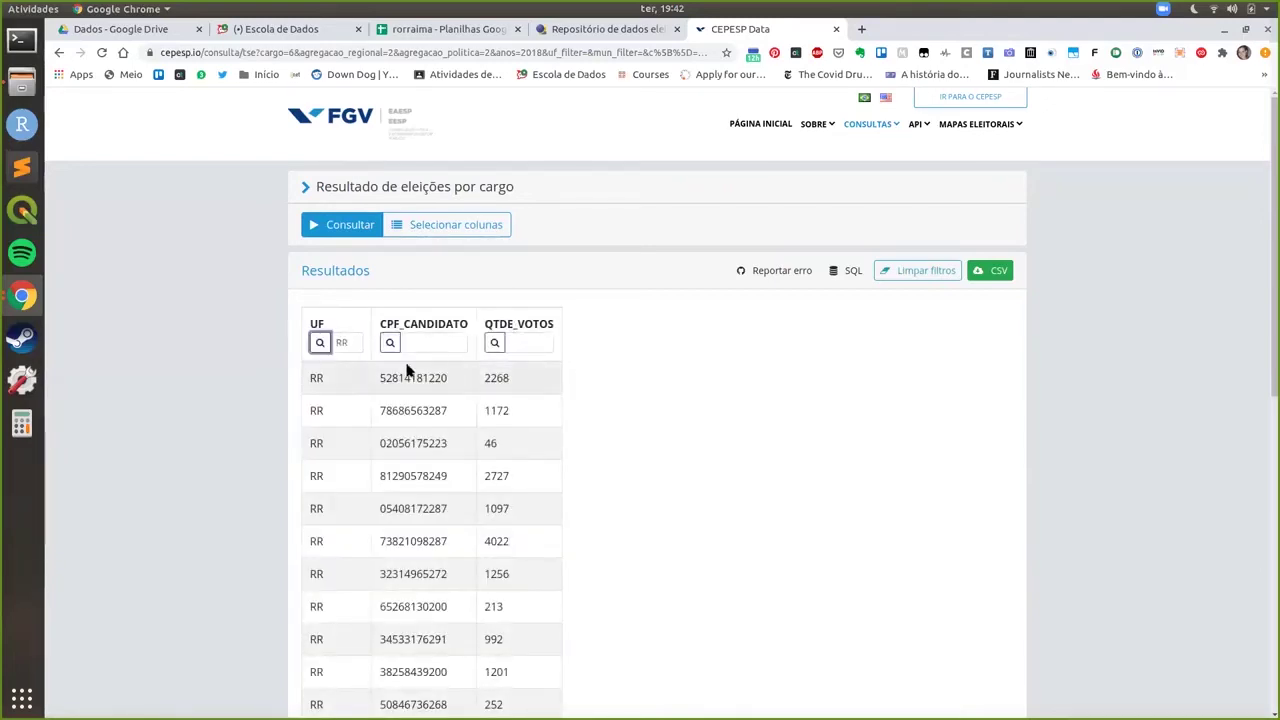
pyautogui.click(414, 343)
pyautogui.click(522, 343)
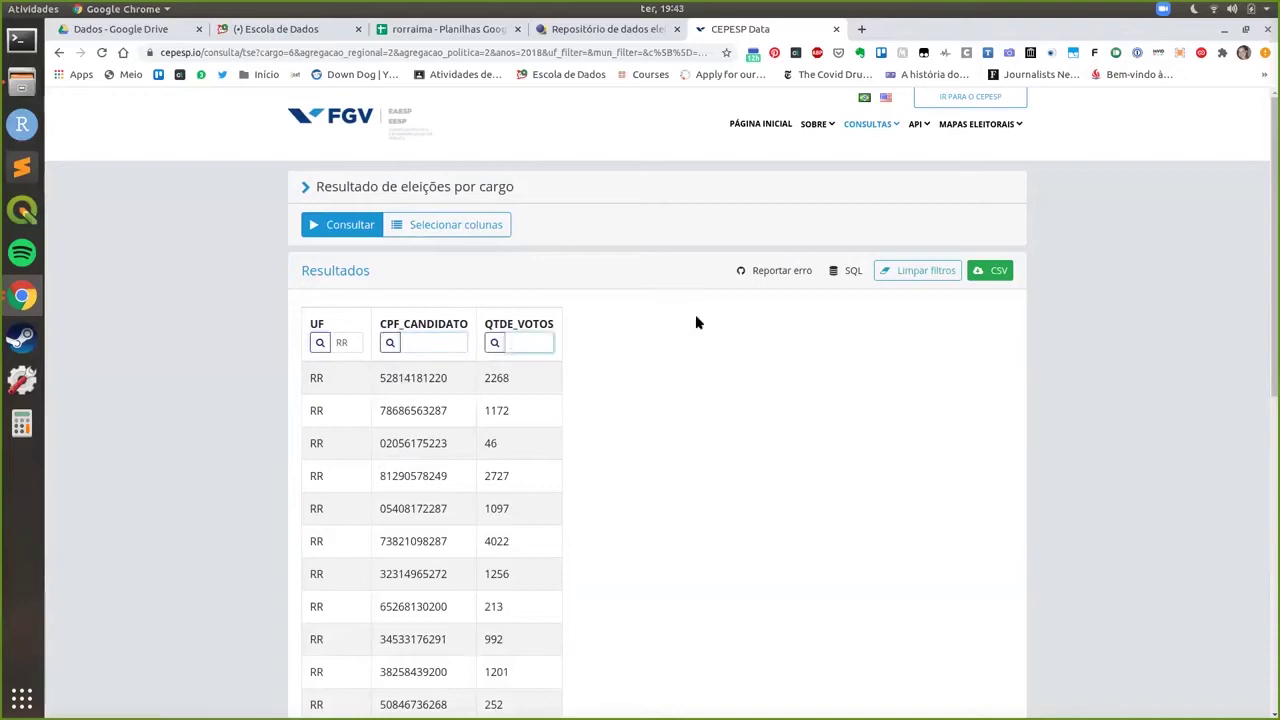
pyautogui.scroll(-7, 594, 360)
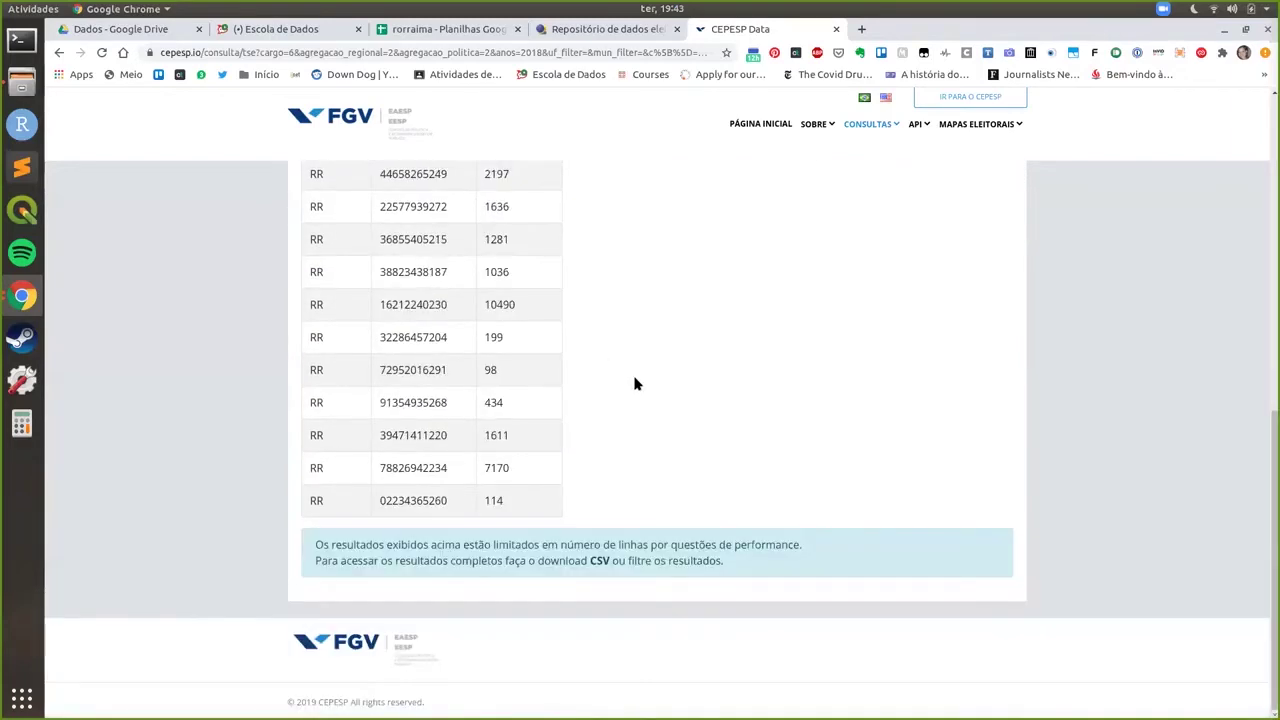
pyautogui.scroll(7, 759, 426)
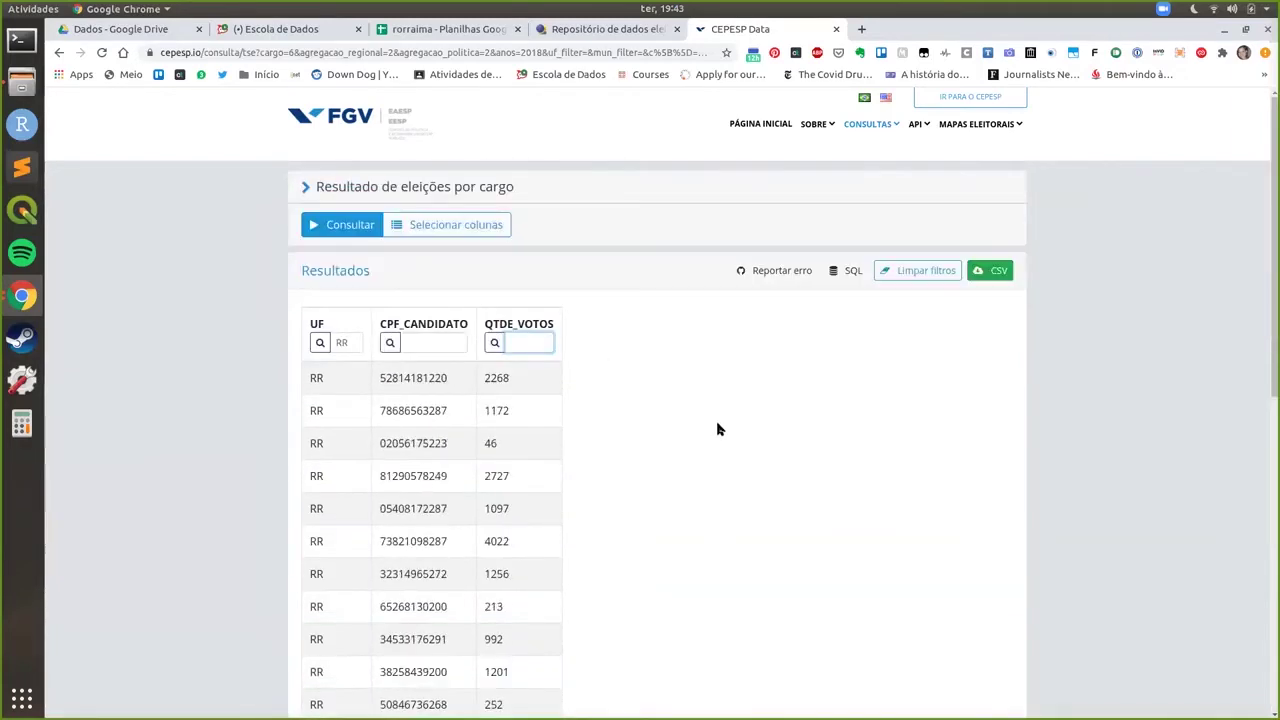
pyautogui.scroll(1, 942, 320)
# Export the results as CSV, saving TSE_DEPUTADO_FEDERAL_UF_CANDIDATO_2018.csv in a new folder named votos inside Bases de Dados/TSE
pyautogui.click(990, 270)
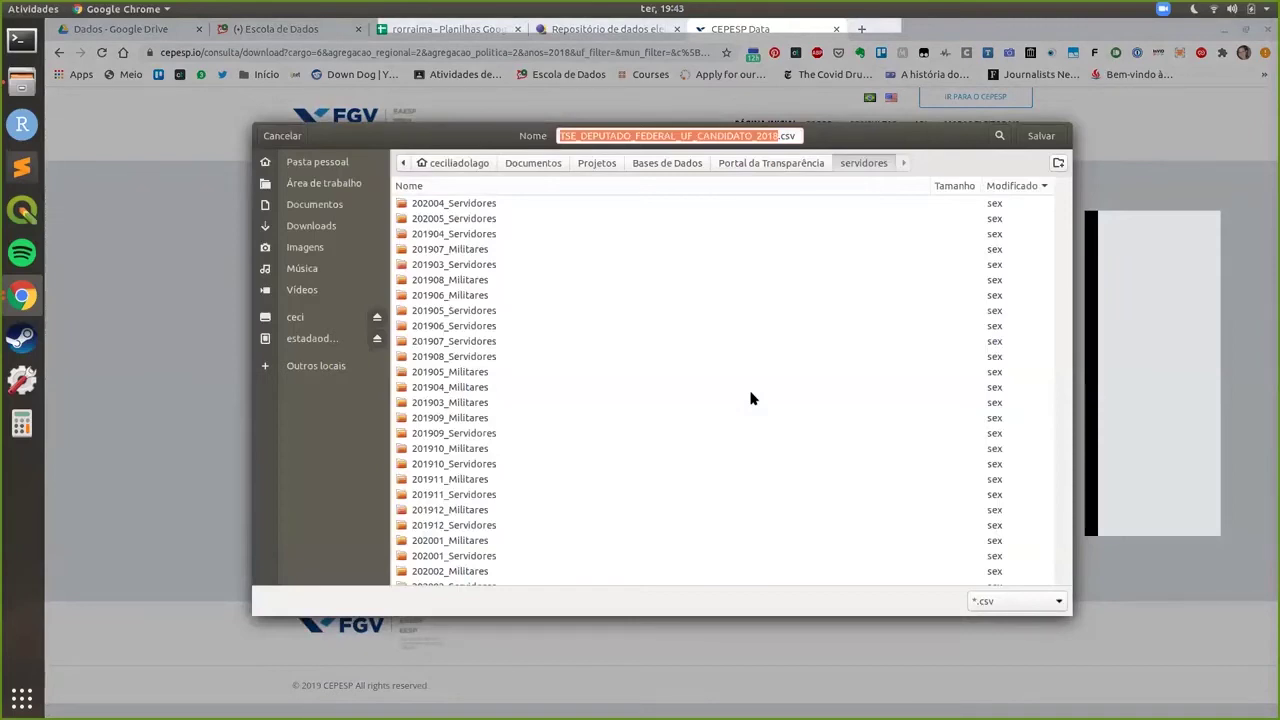
pyautogui.click(690, 166)
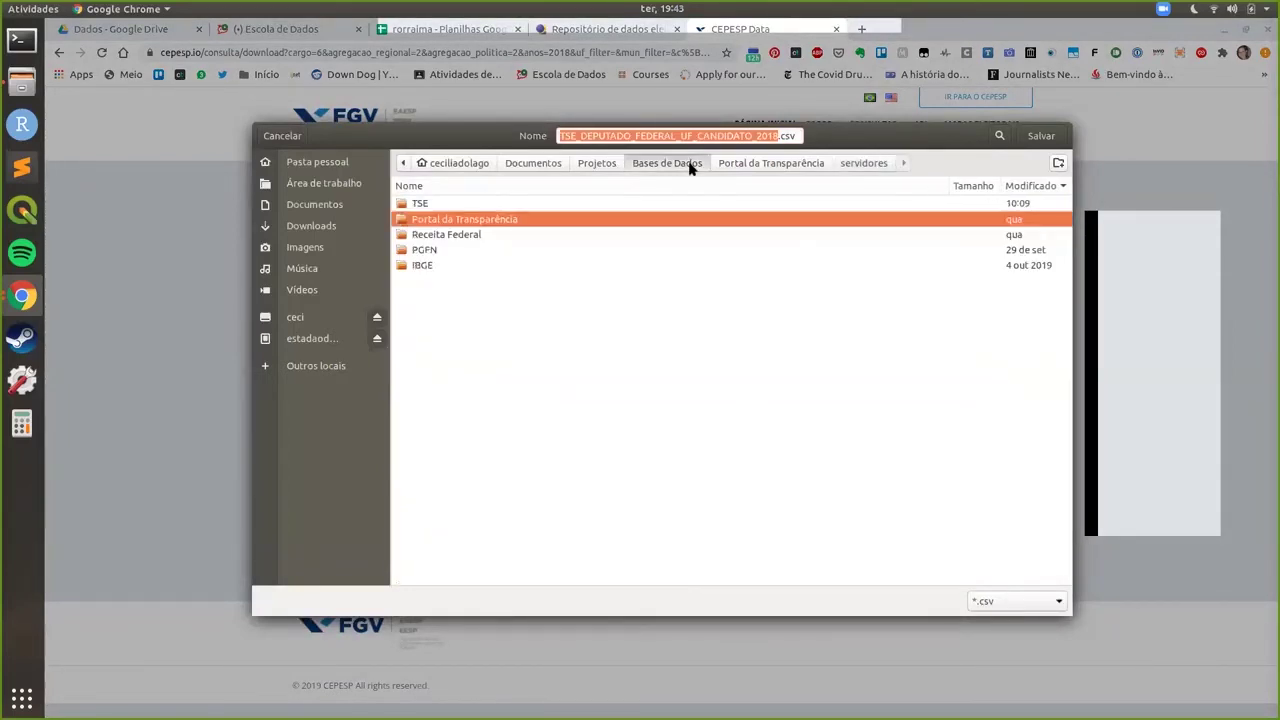
pyautogui.doubleClick(425, 207)
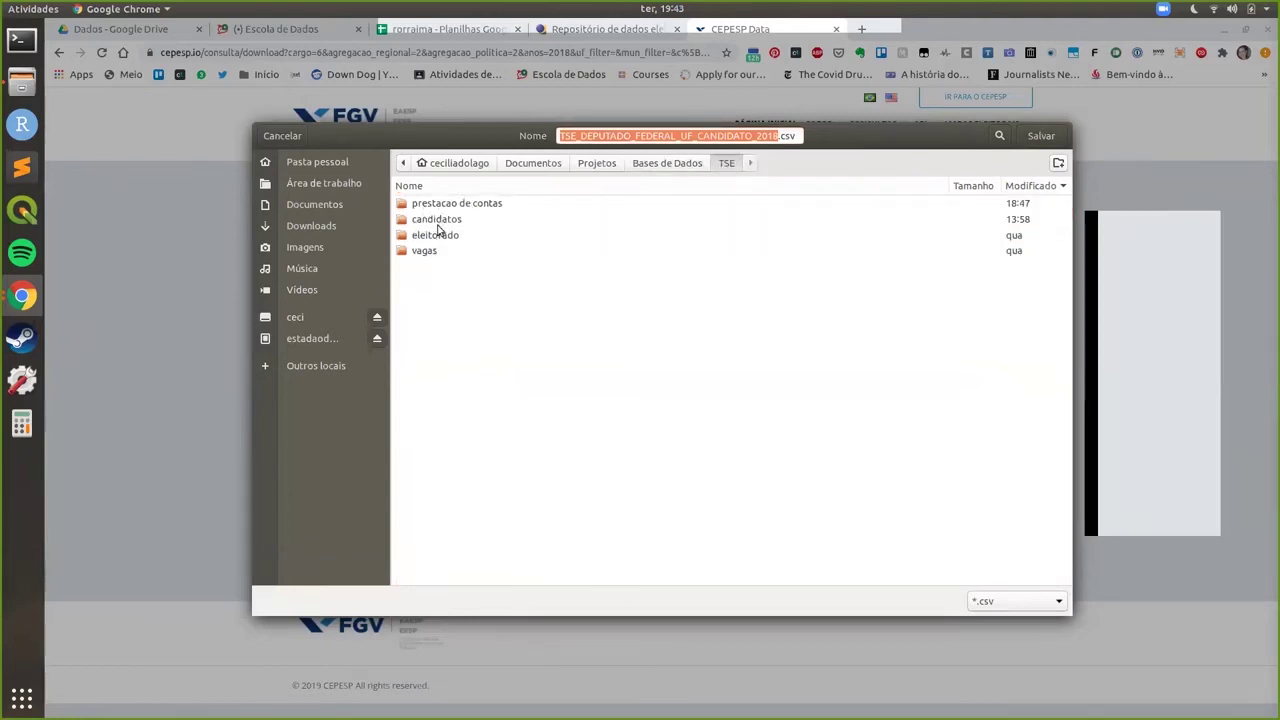
pyautogui.click(1058, 163)
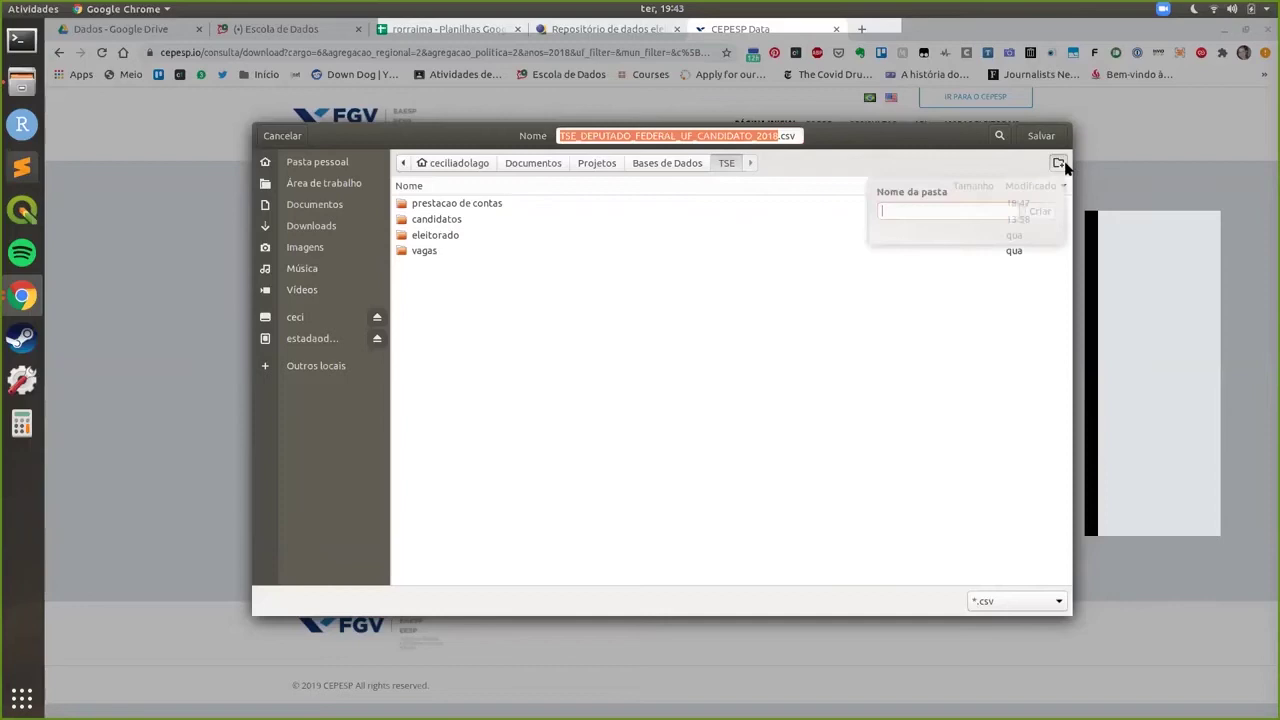
pyautogui.write('votos')
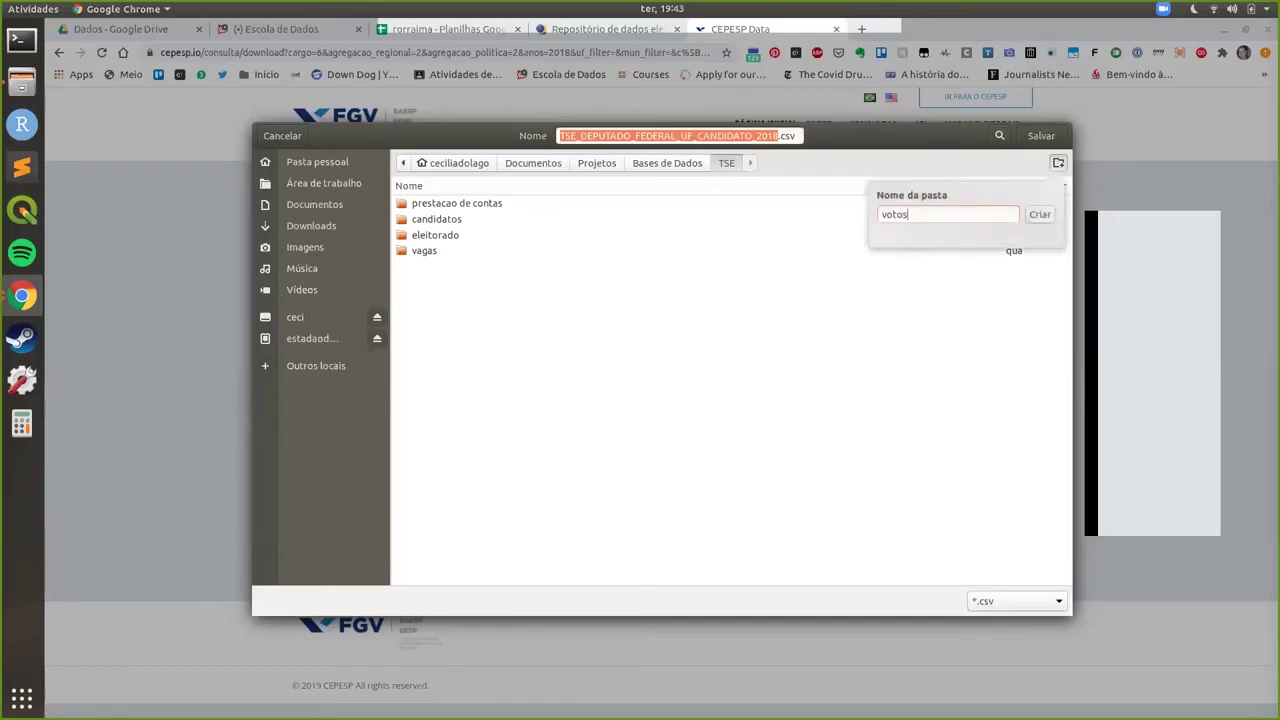
pyautogui.press('Return')
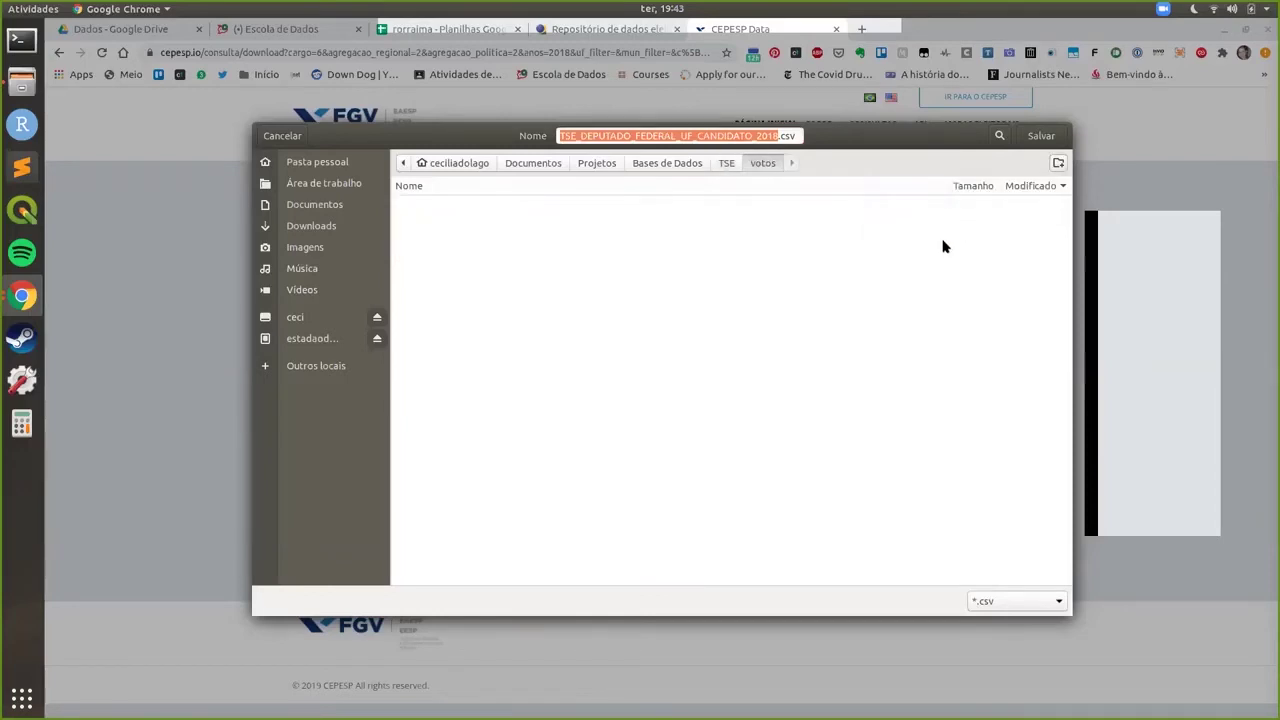
pyautogui.click(1040, 135)
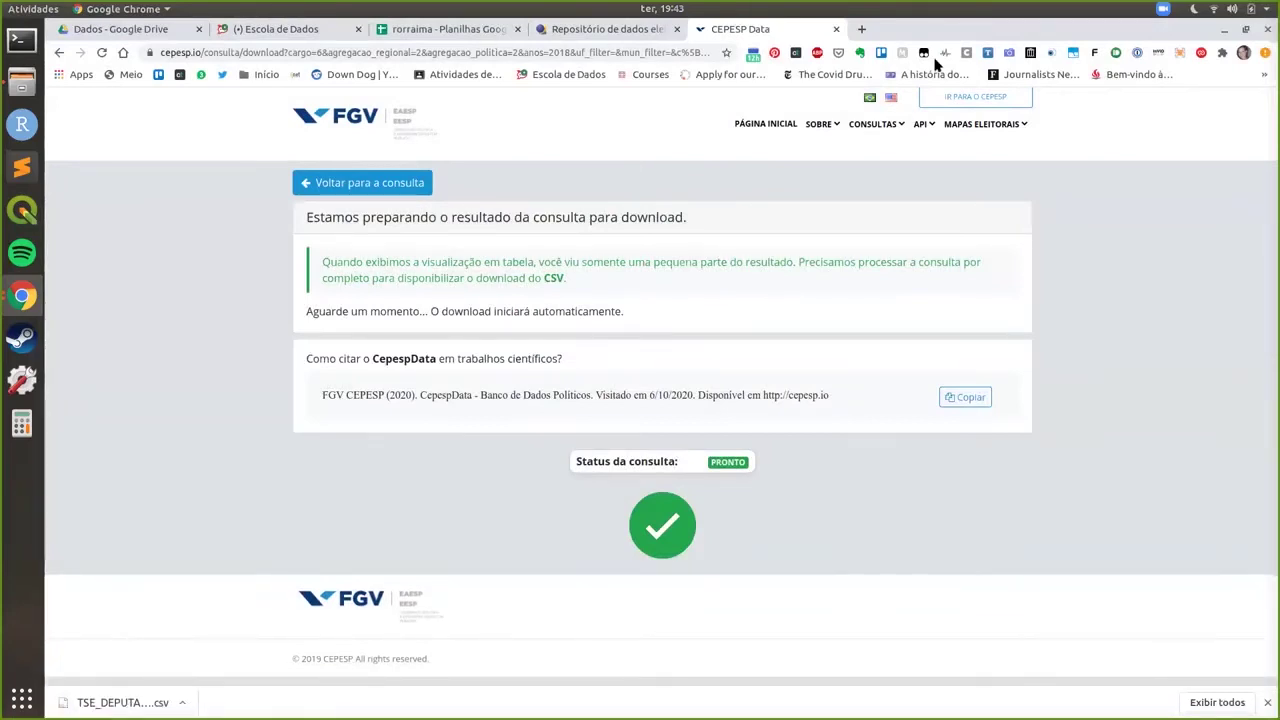
# Switch to the rorraima spreadsheet in Google Sheets and add a new blank sheet
pyautogui.doubleClick(960, 22)
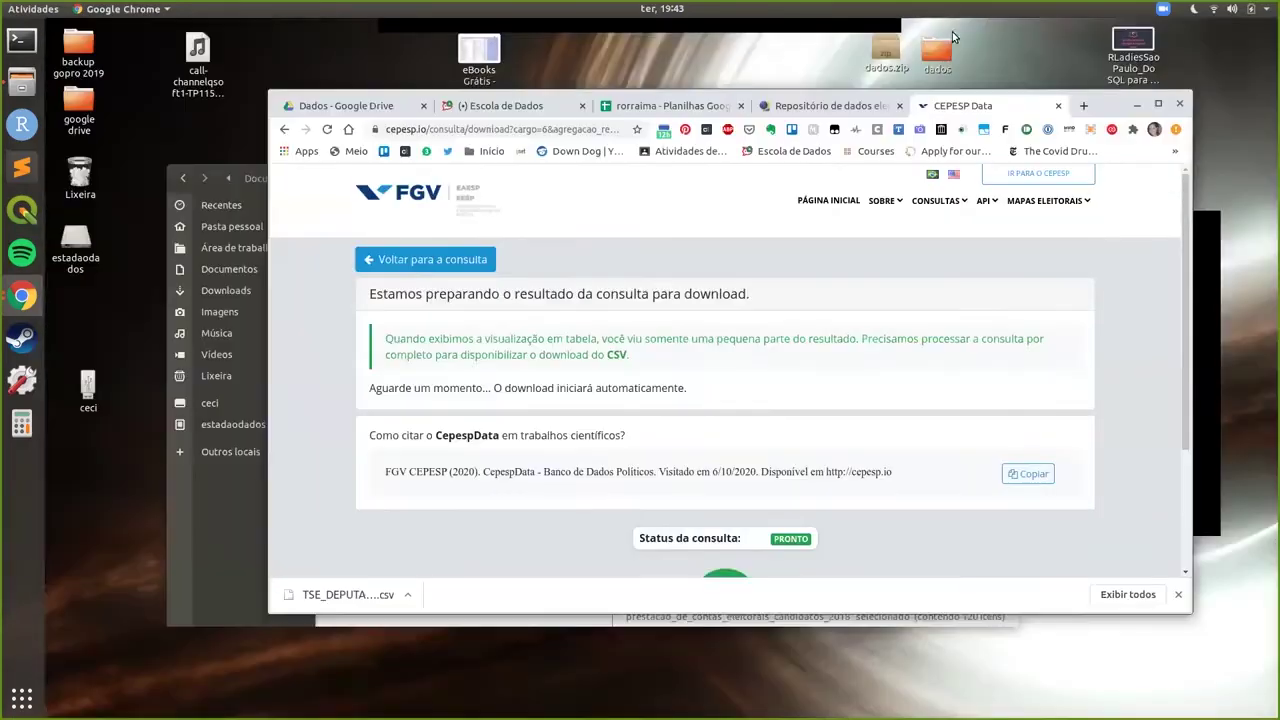
pyautogui.click(677, 106)
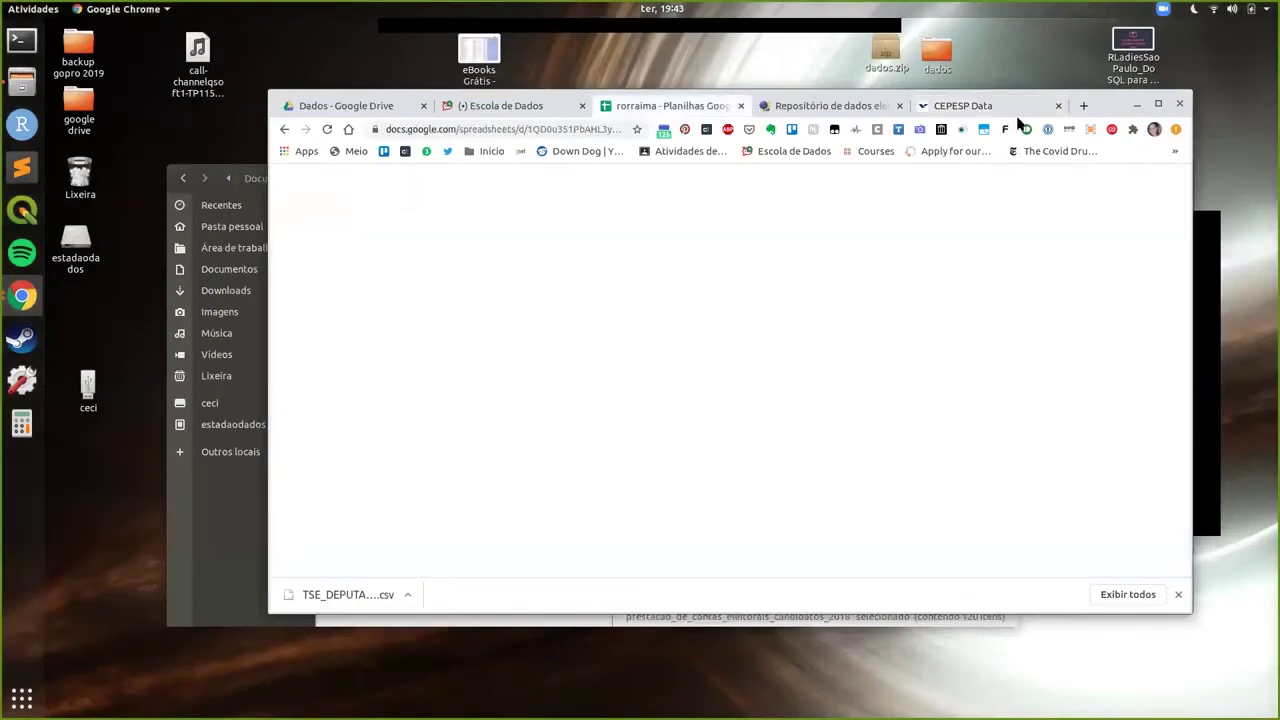
pyautogui.doubleClick(1122, 103)
pyautogui.click(288, 270)
pyautogui.click(82, 671)
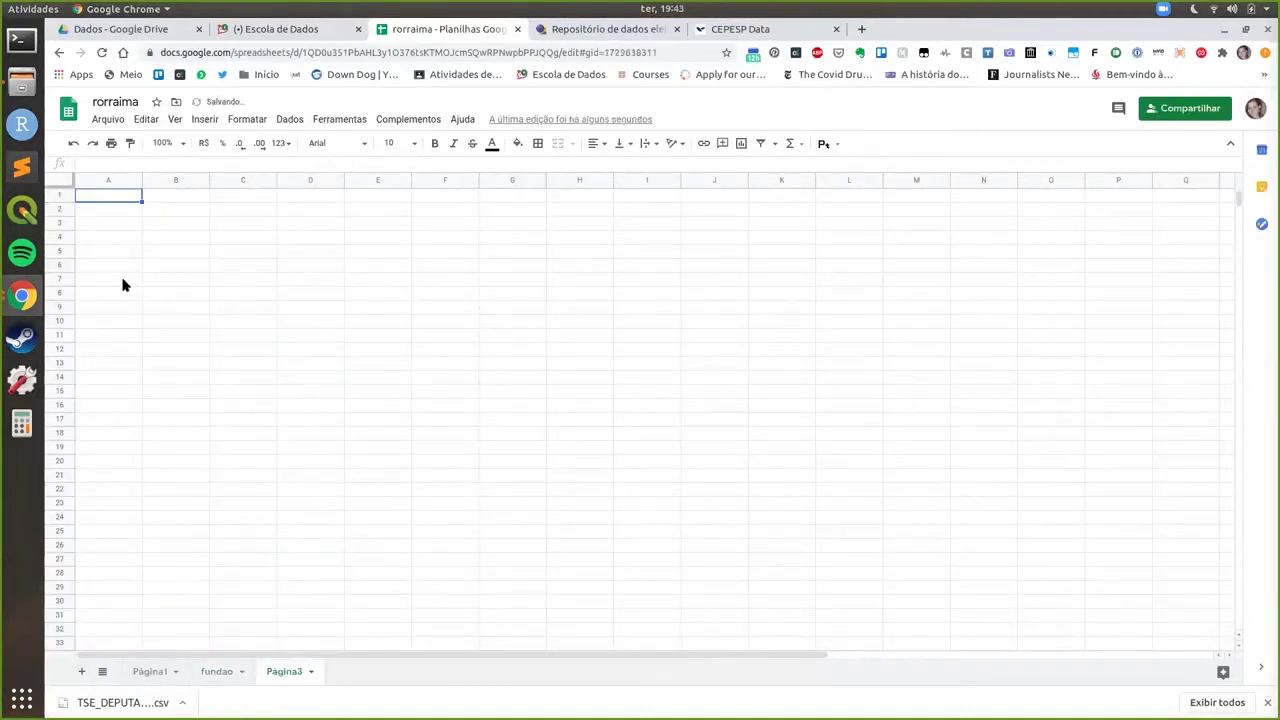
# Upload TSE_DEPUTADO_FEDERAL_UF_CANDIDATO_2018.csv from the TSE/votos folder for import into the spreadsheet
pyautogui.click(108, 119)
pyautogui.click(131, 219)
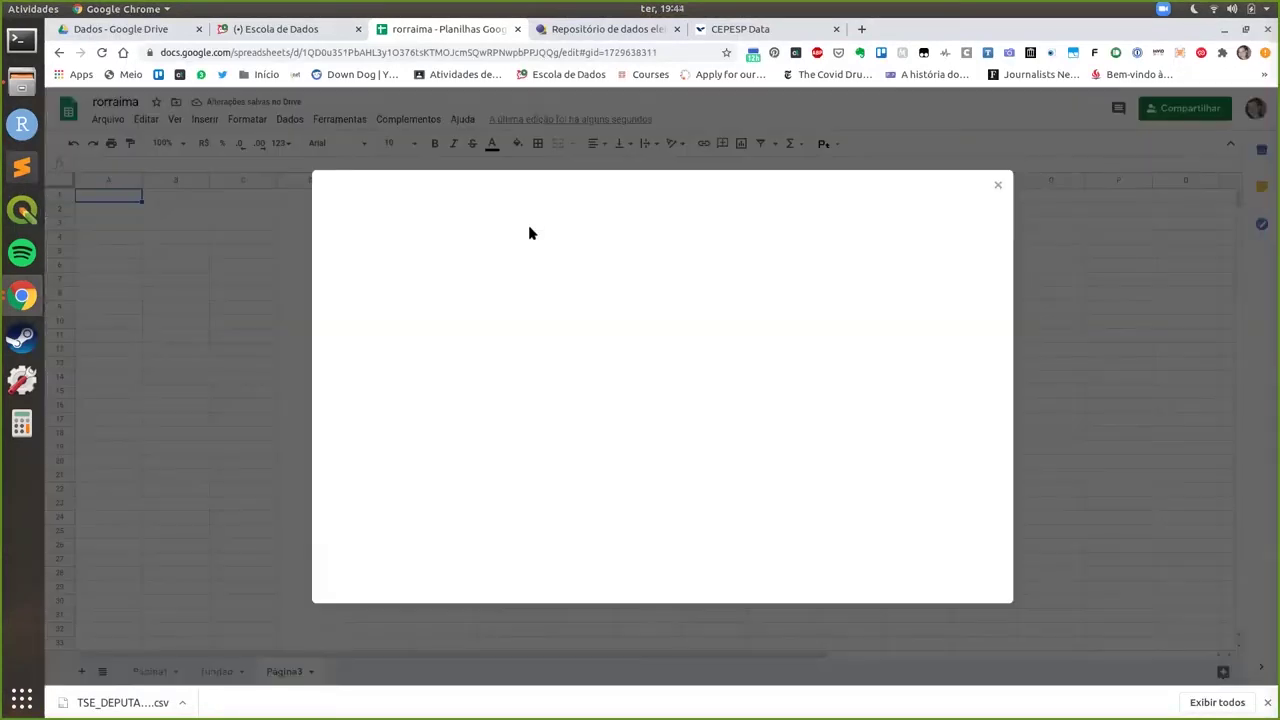
pyautogui.click(608, 222)
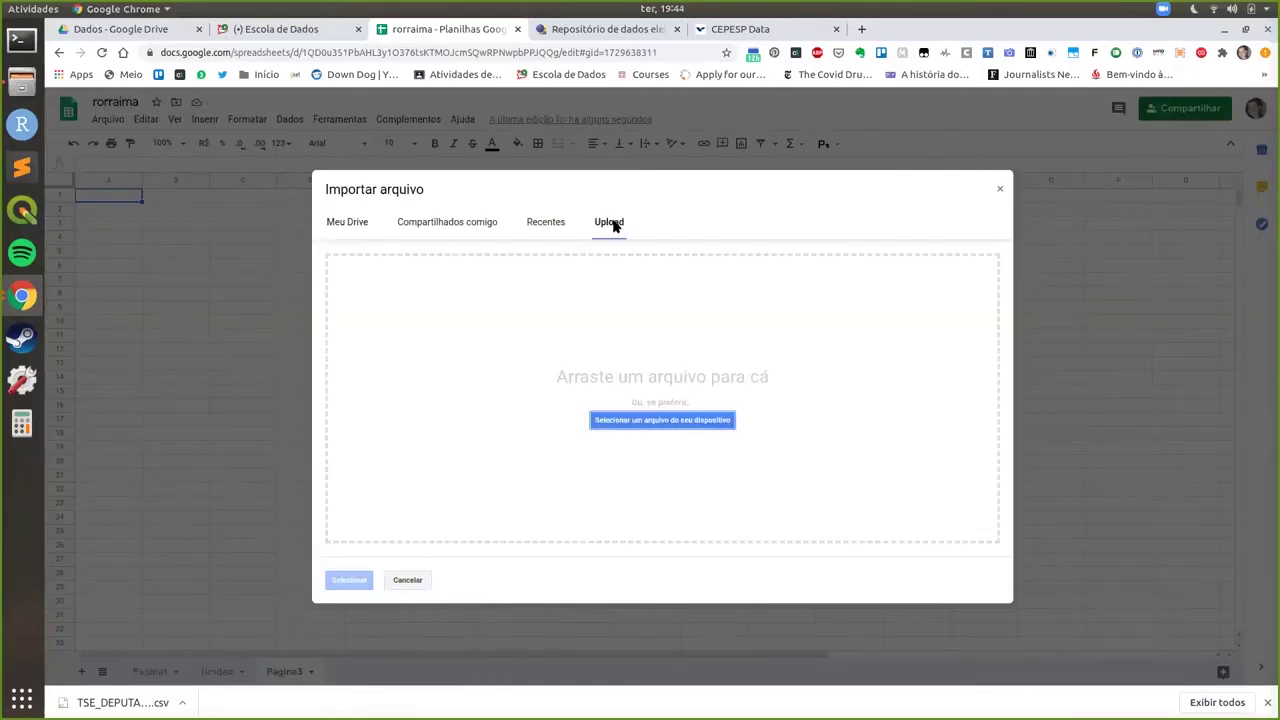
pyautogui.click(627, 421)
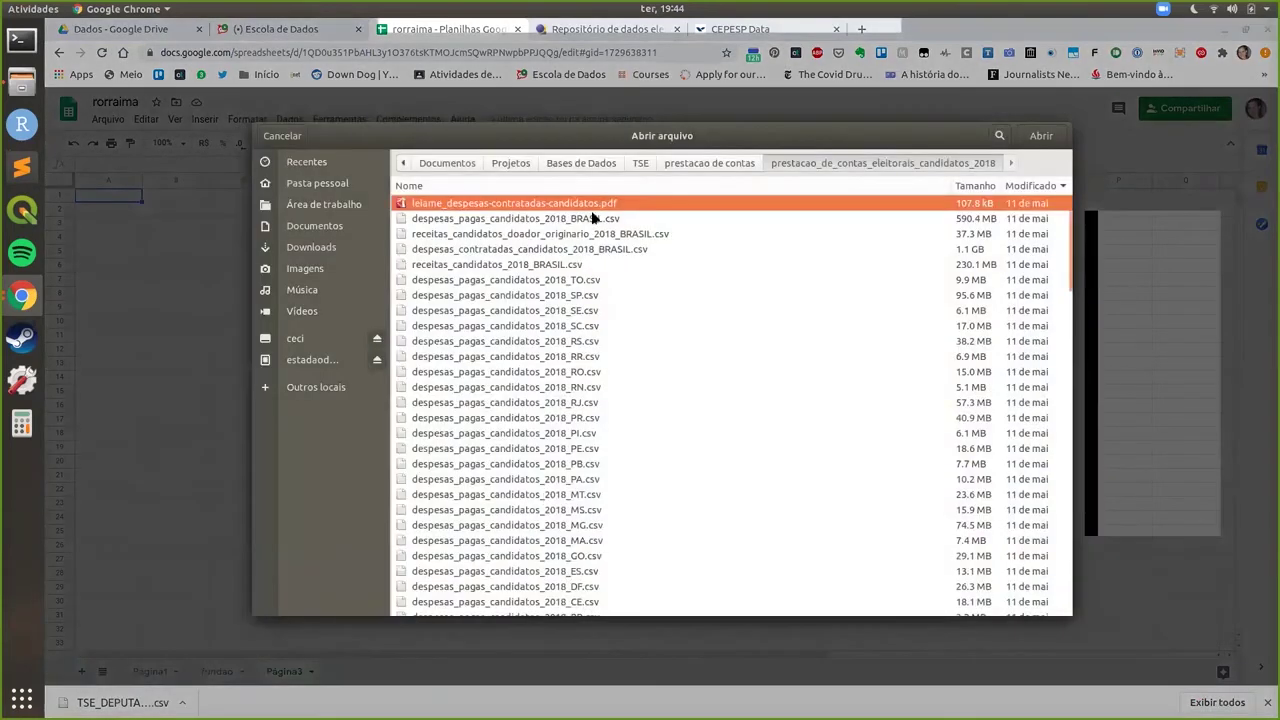
pyautogui.click(689, 164)
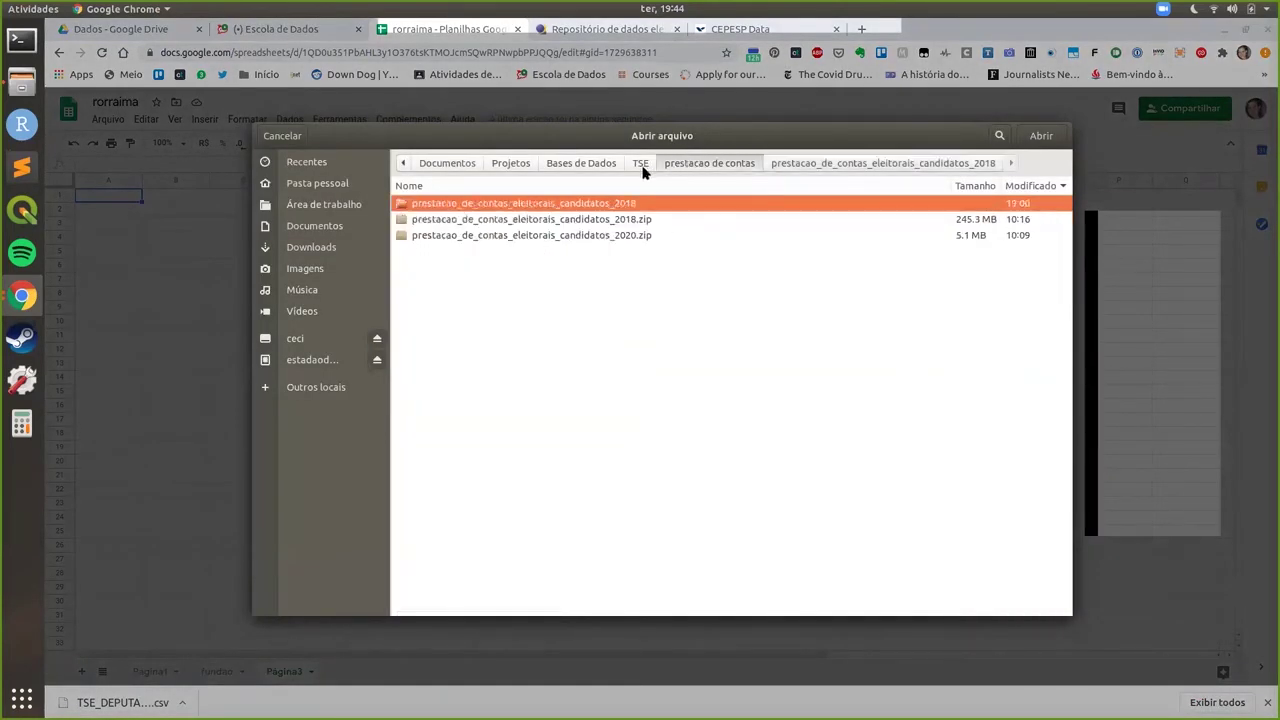
pyautogui.click(641, 165)
pyautogui.click(453, 268)
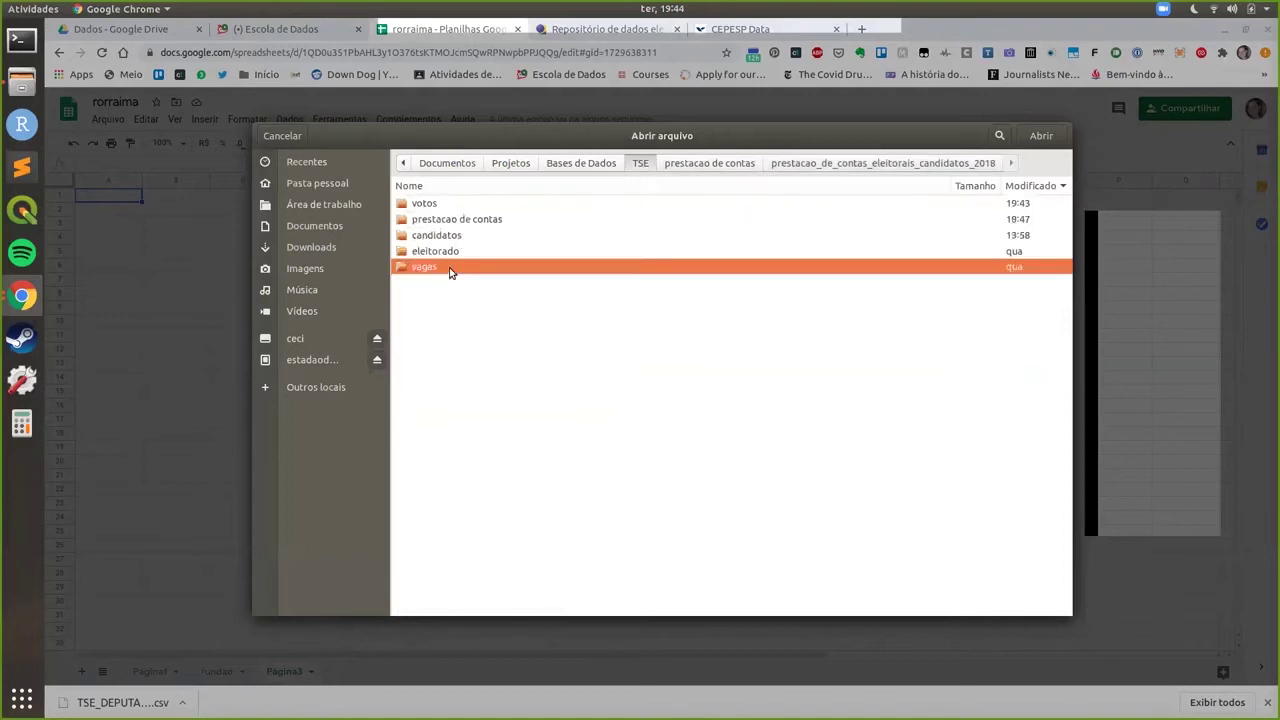
pyautogui.doubleClick(446, 206)
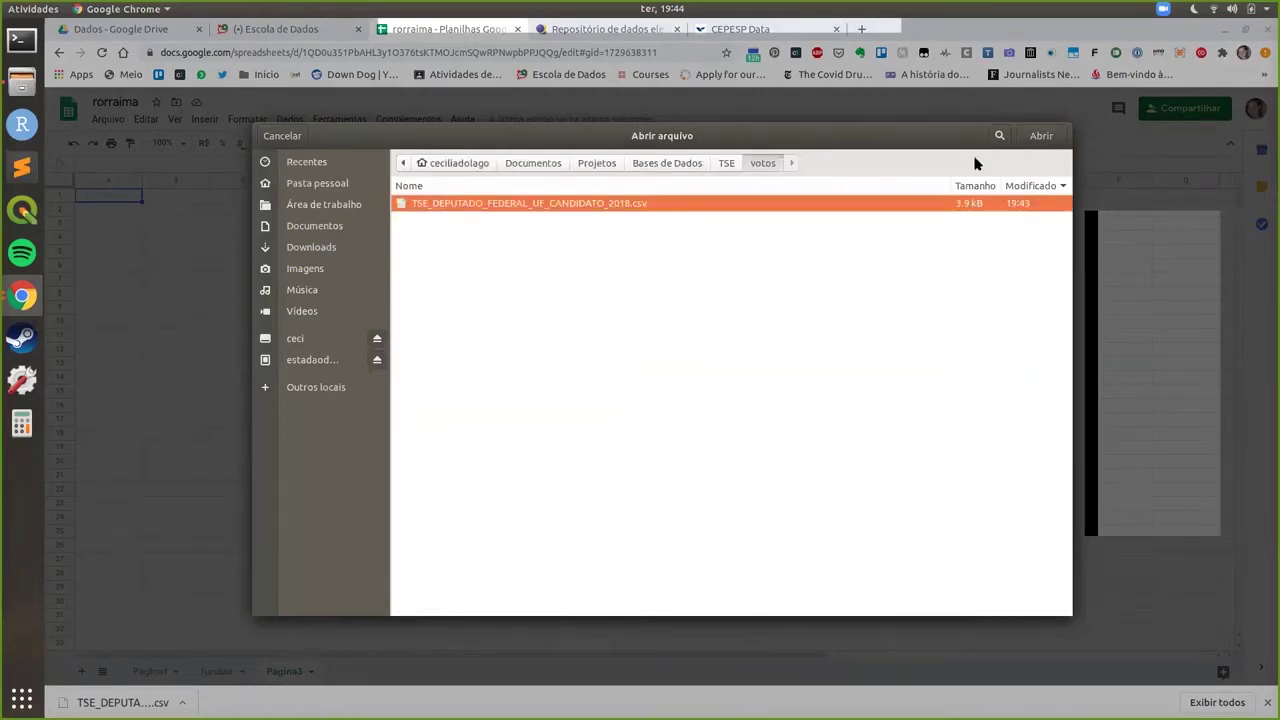
pyautogui.click(1041, 136)
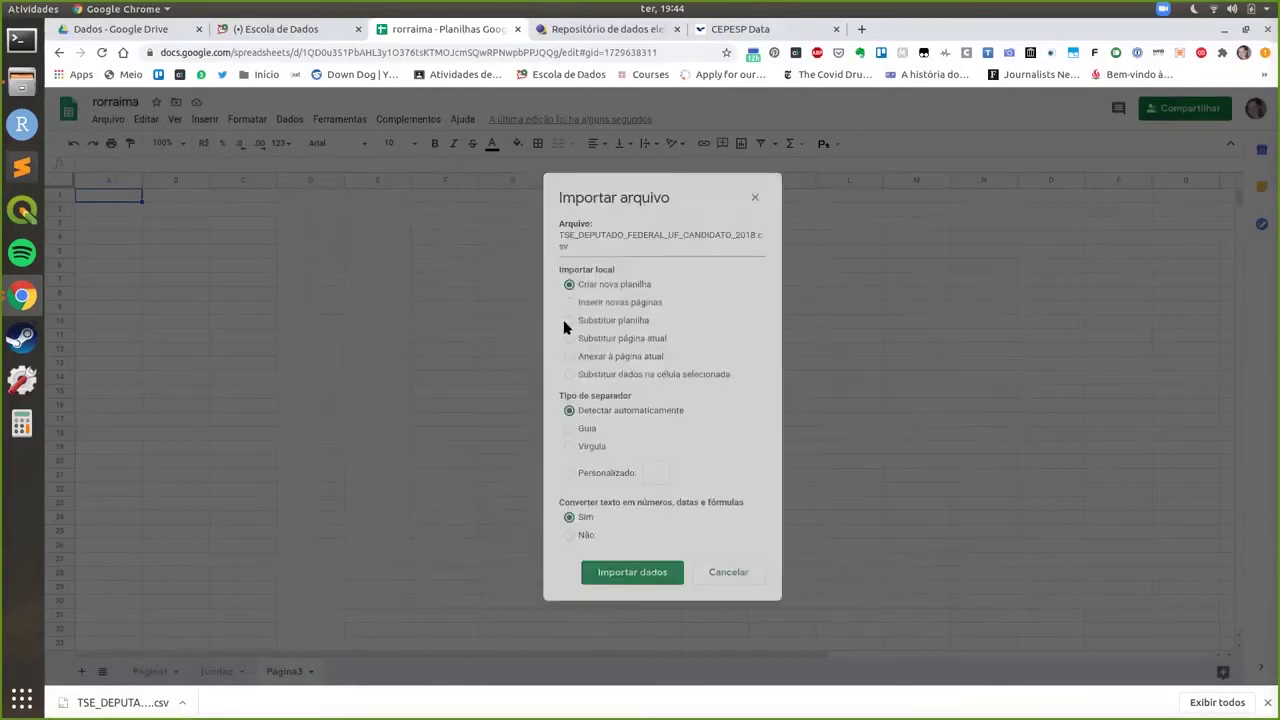
# Import the CSV replacing the current sheet (Substituir página atual), with a custom semicolon separator and text conversion set to Não
pyautogui.click(612, 321)
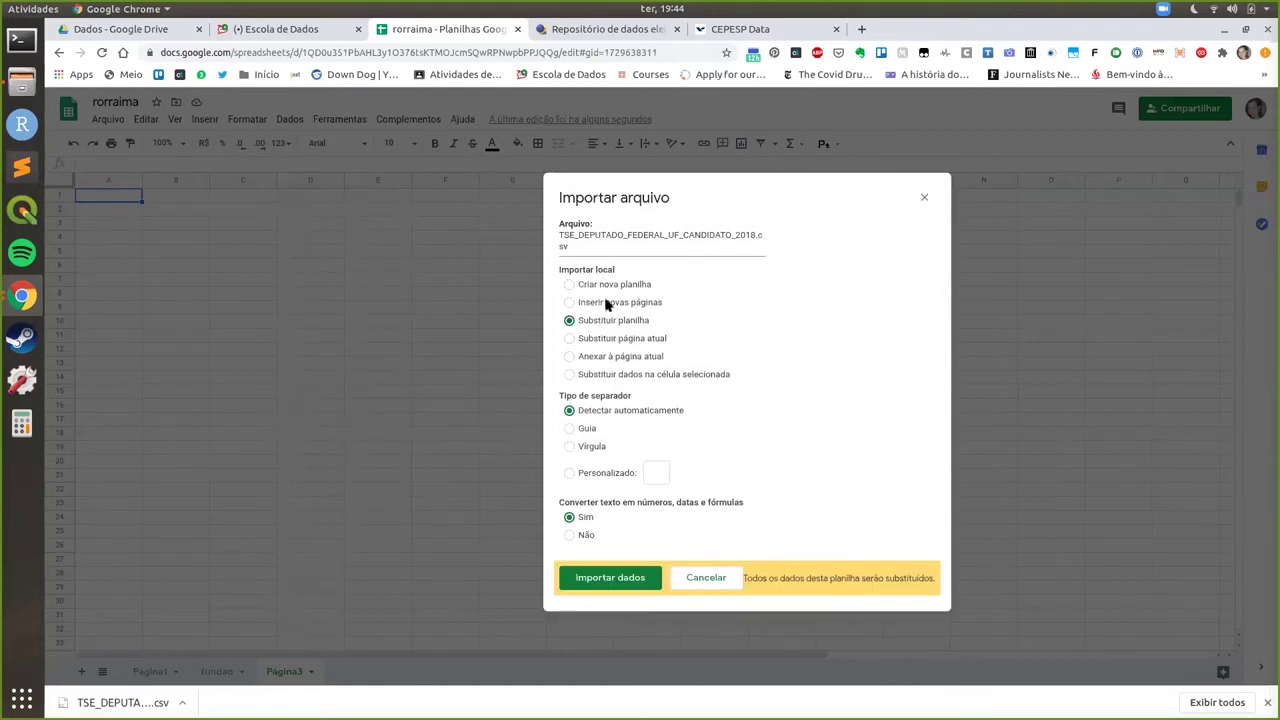
pyautogui.click(622, 337)
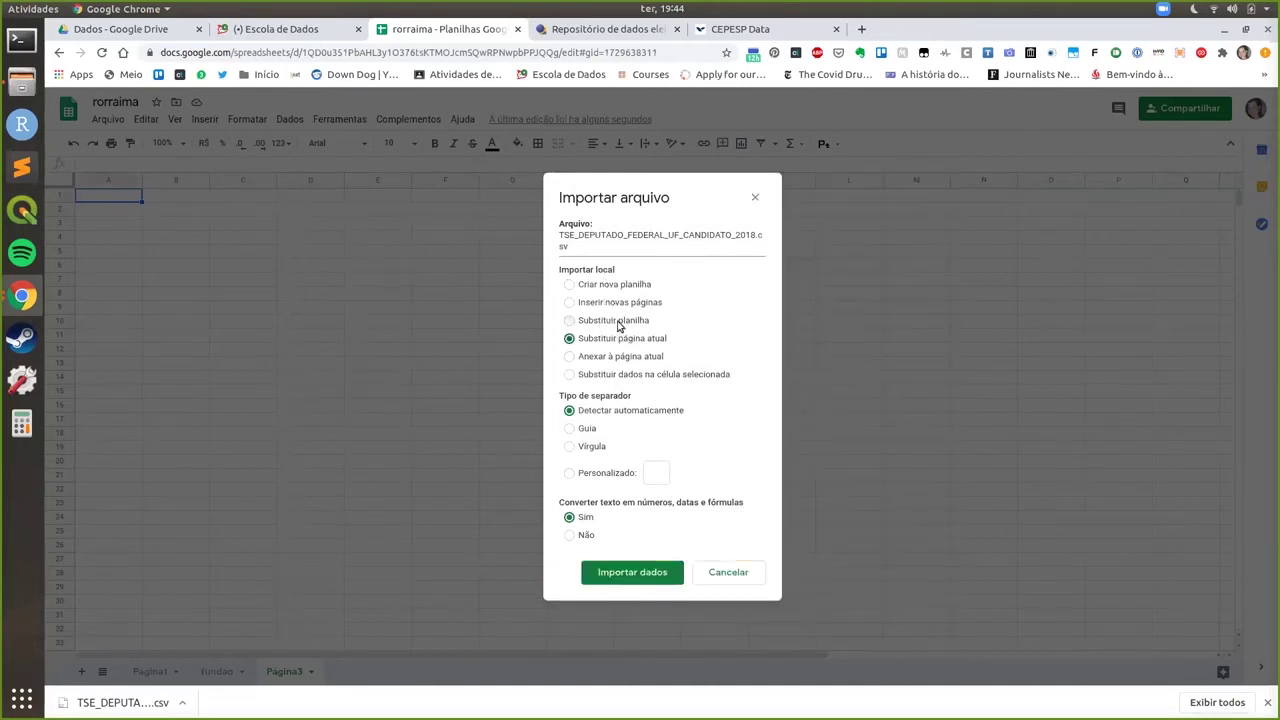
pyautogui.click(618, 324)
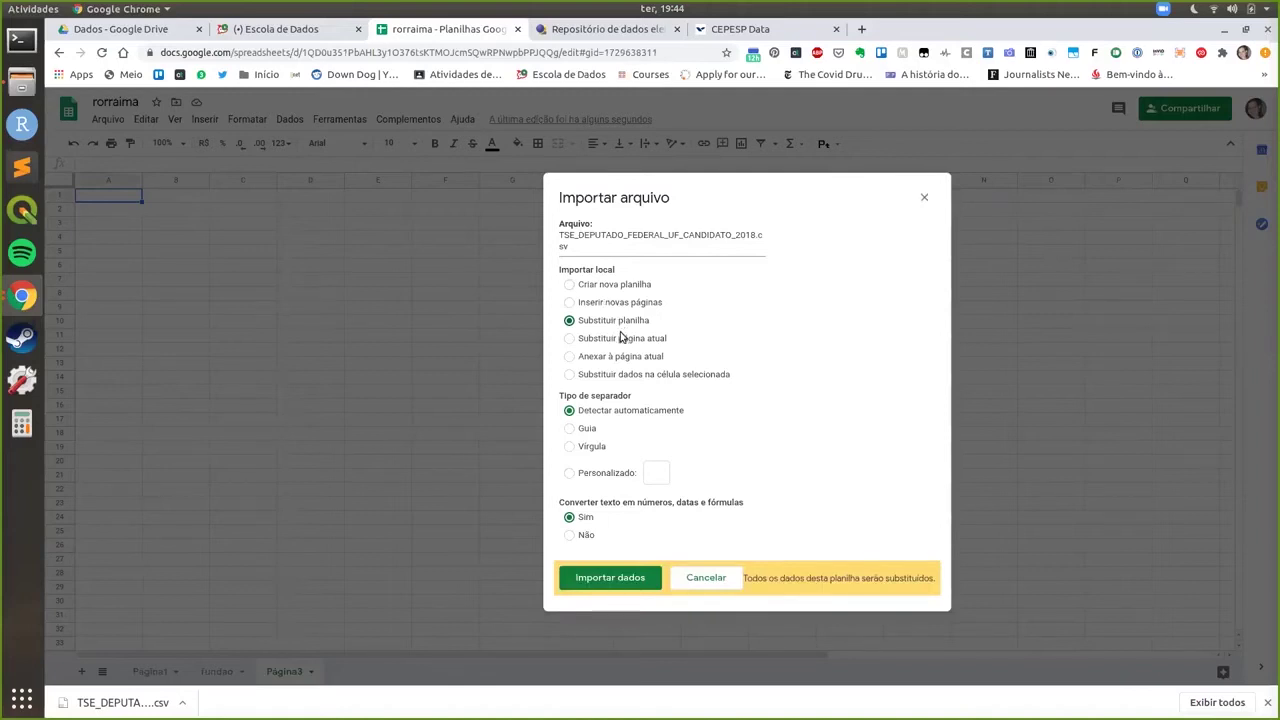
pyautogui.click(620, 337)
pyautogui.click(603, 477)
pyautogui.click(649, 471)
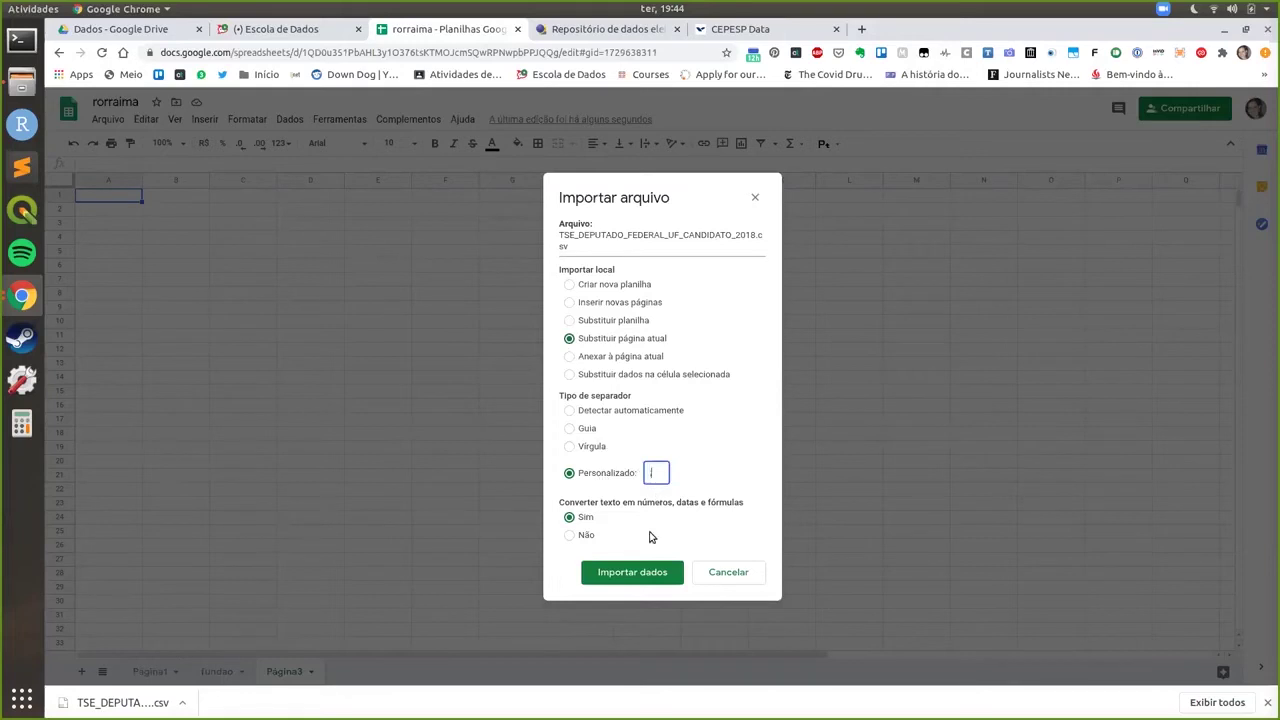
pyautogui.click(586, 538)
pyautogui.click(610, 572)
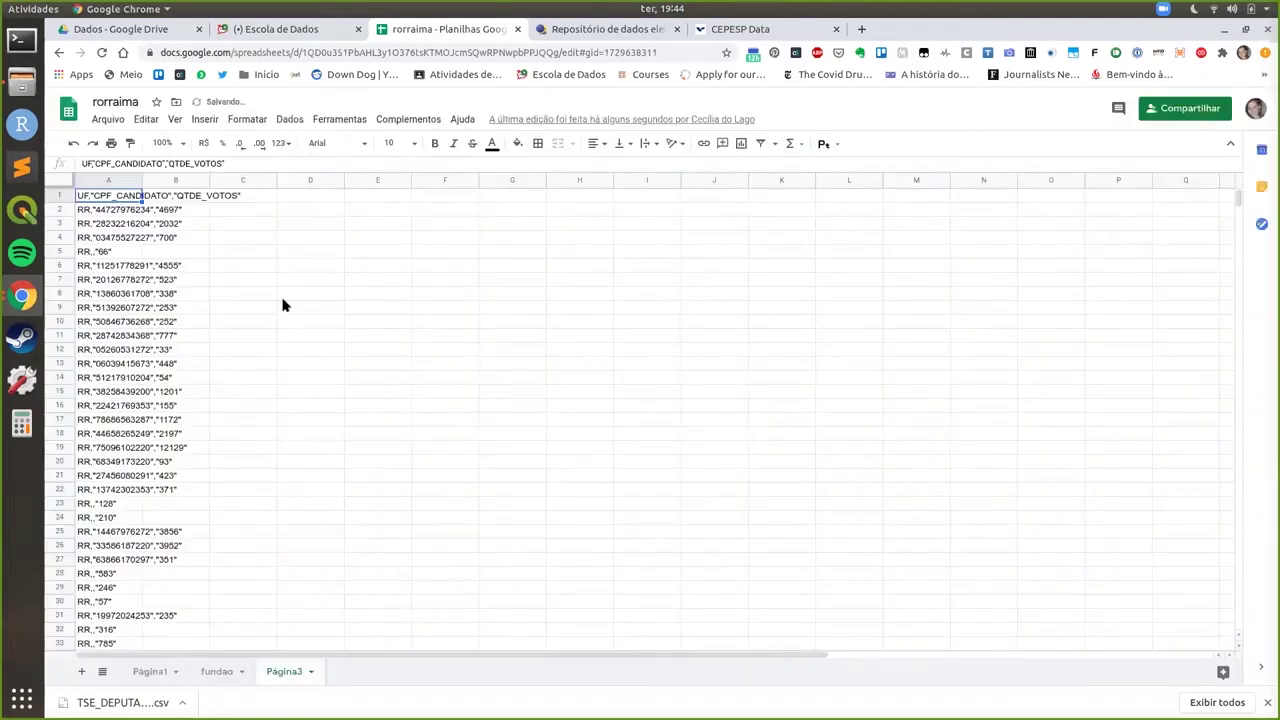
# Upload TSE_DEPUTADO_FEDERAL_UF_CANDIDATO_2018.csv from the device again for a new import into the spreadsheet
pyautogui.click(105, 119)
pyautogui.click(97, 121)
pyautogui.click(212, 213)
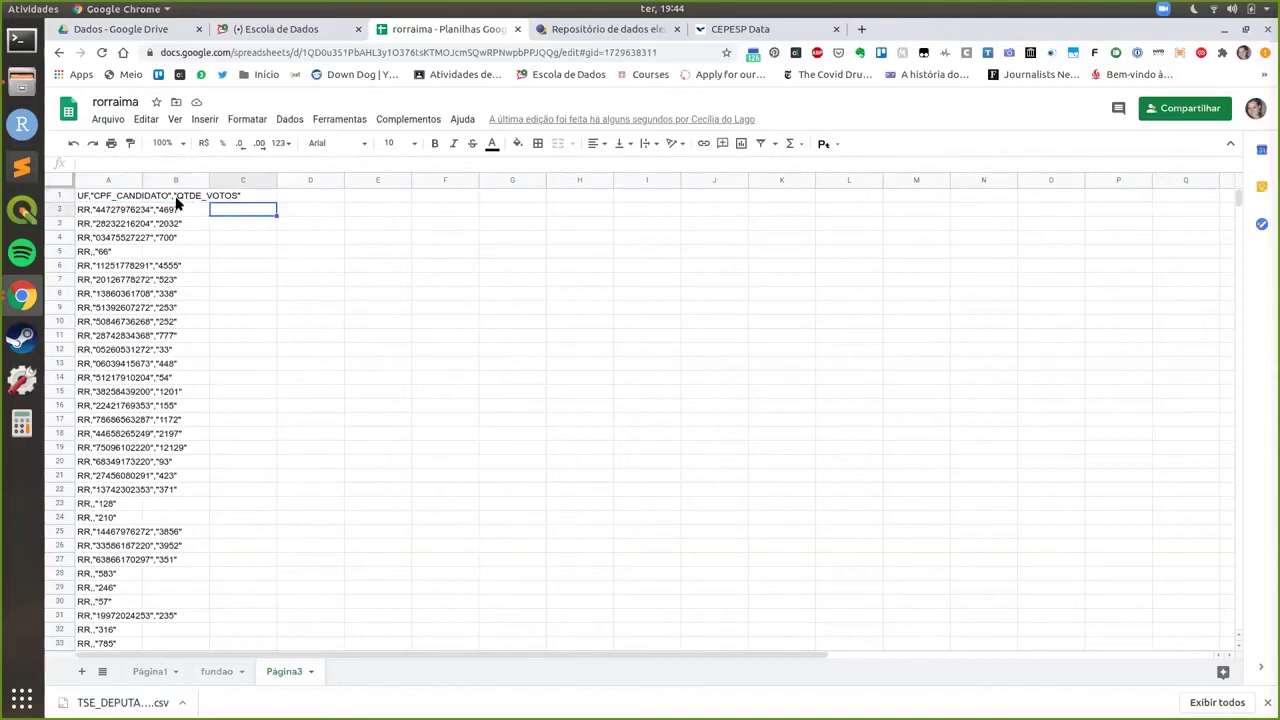
pyautogui.click(111, 198)
pyautogui.click(108, 119)
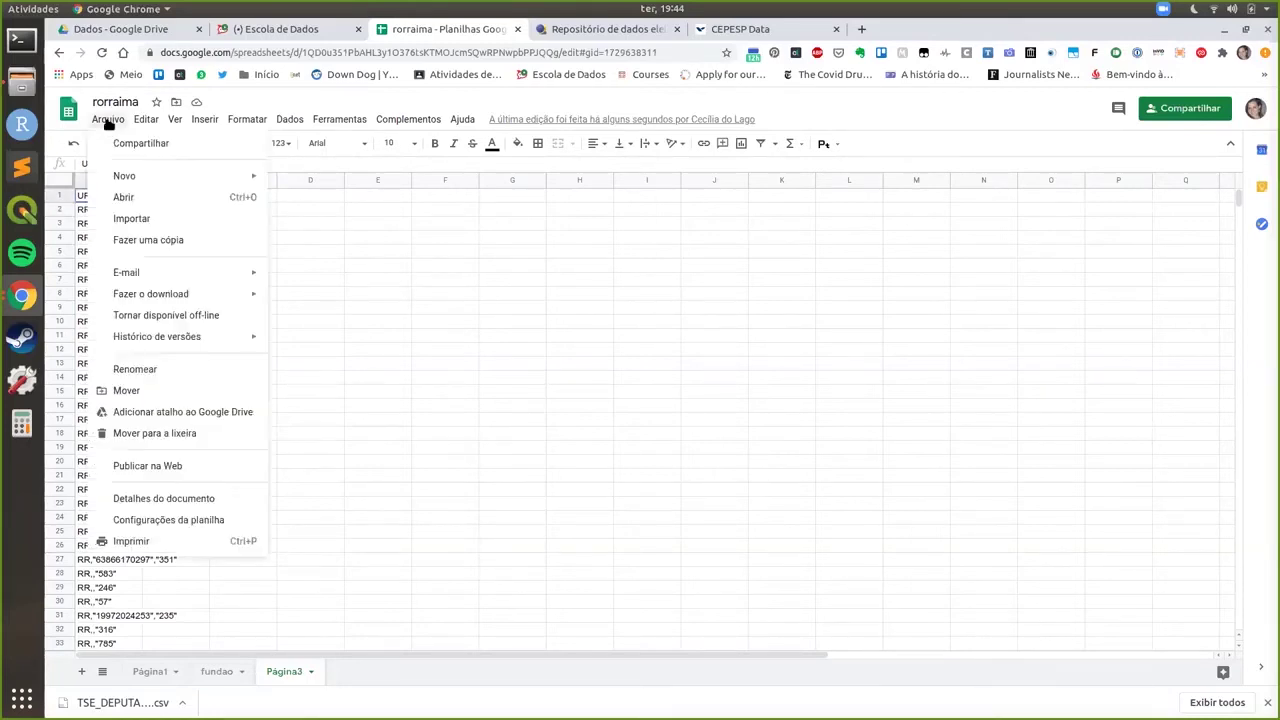
pyautogui.click(135, 219)
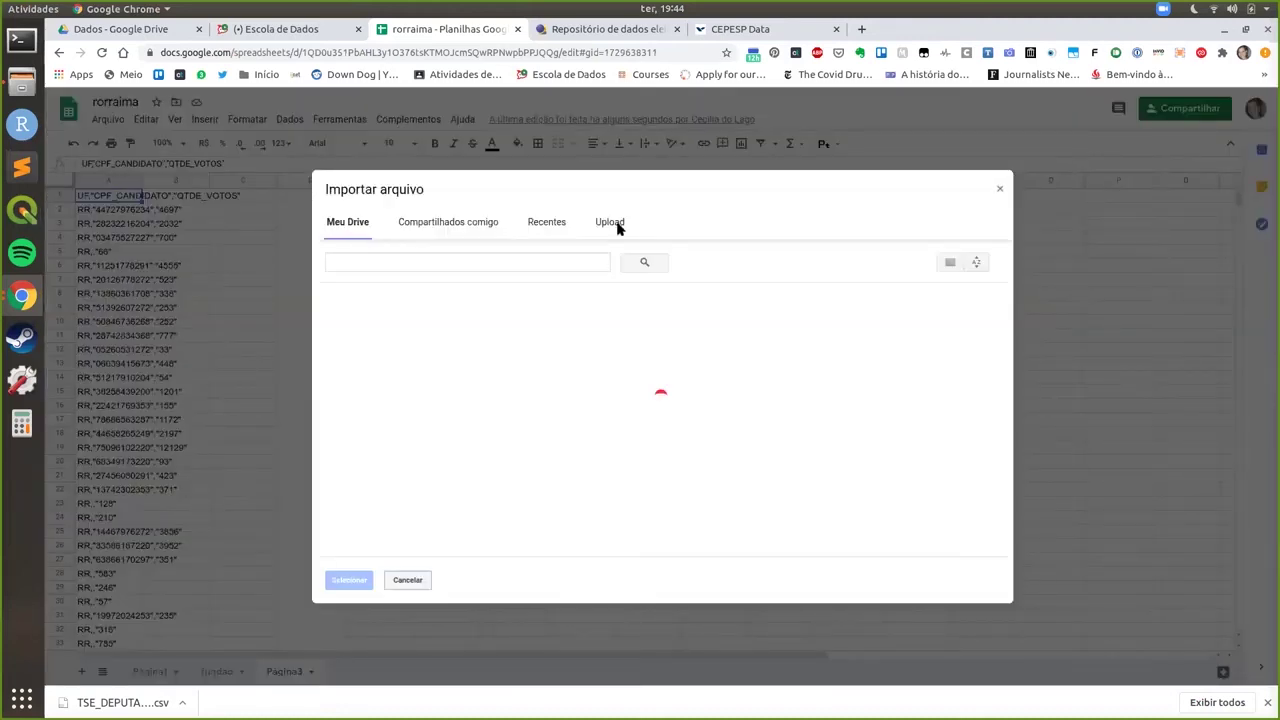
pyautogui.click(615, 223)
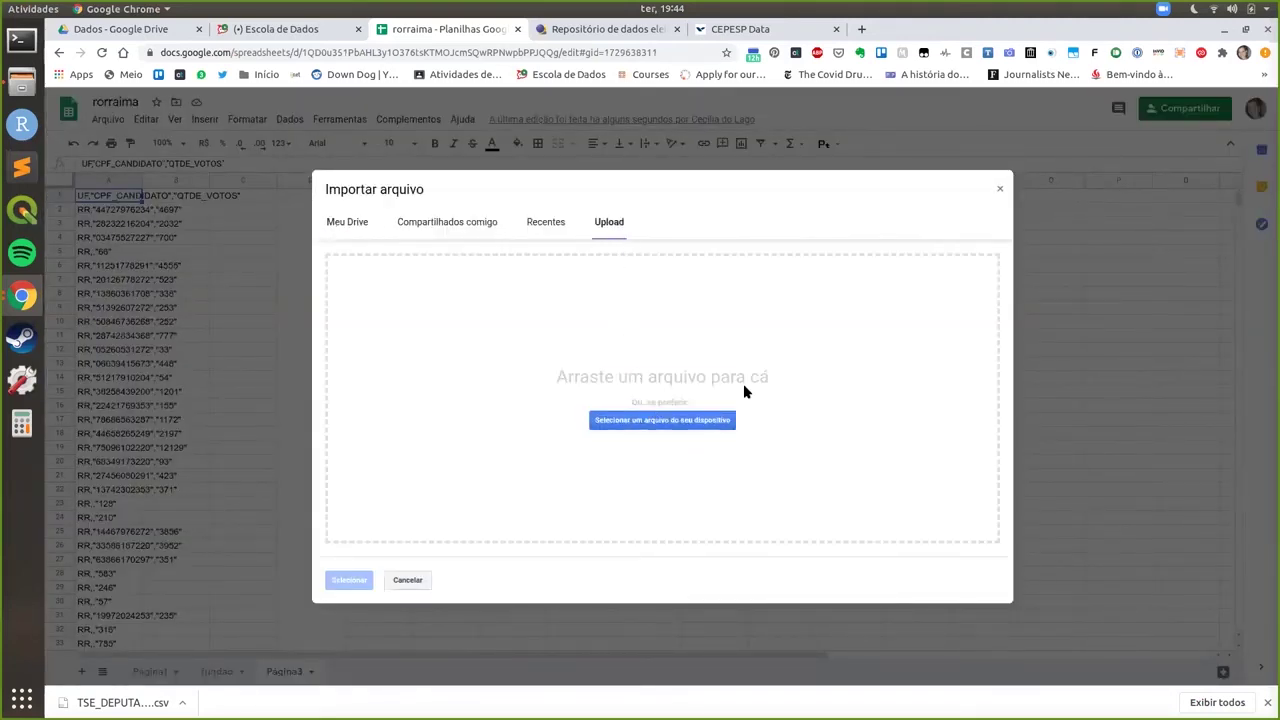
pyautogui.click(700, 419)
pyautogui.click(1041, 135)
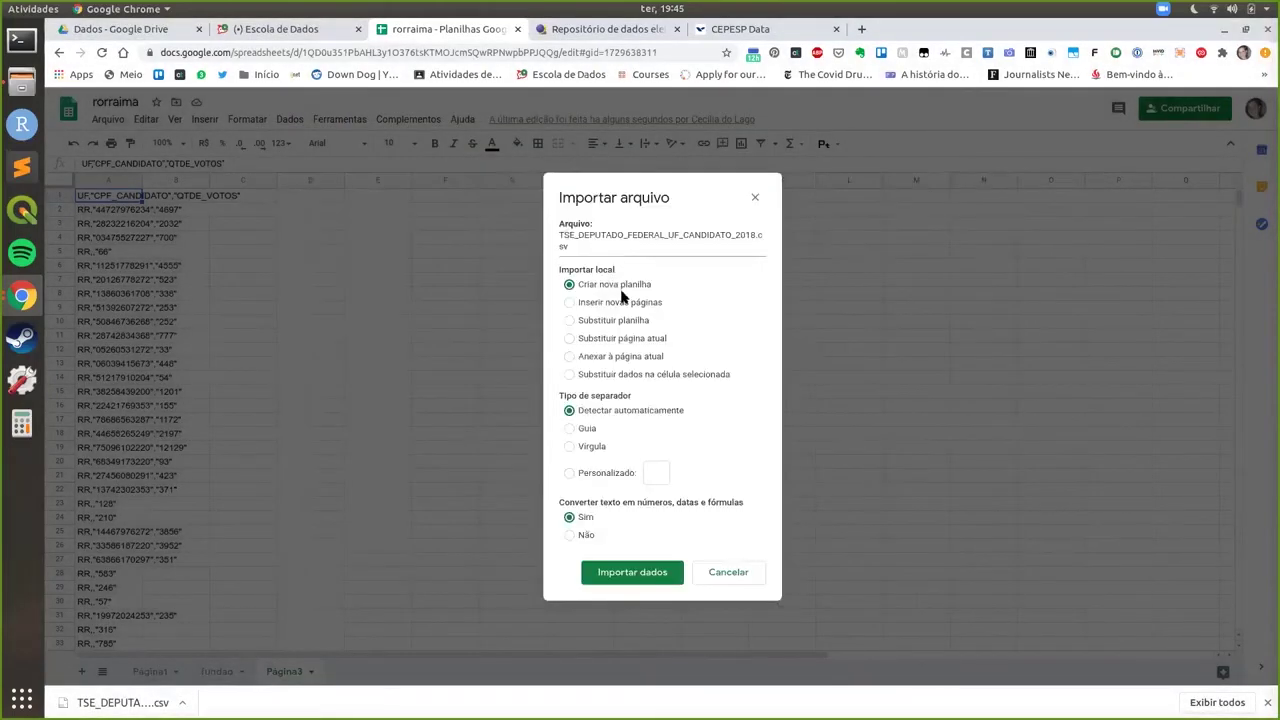
# Import the CSV over the current sheet (Substituir página atual), using the Vírgula separator and text conversion set to Não
pyautogui.click(629, 354)
pyautogui.click(628, 340)
pyautogui.click(616, 474)
pyautogui.click(597, 448)
pyautogui.click(579, 537)
pyautogui.click(617, 573)
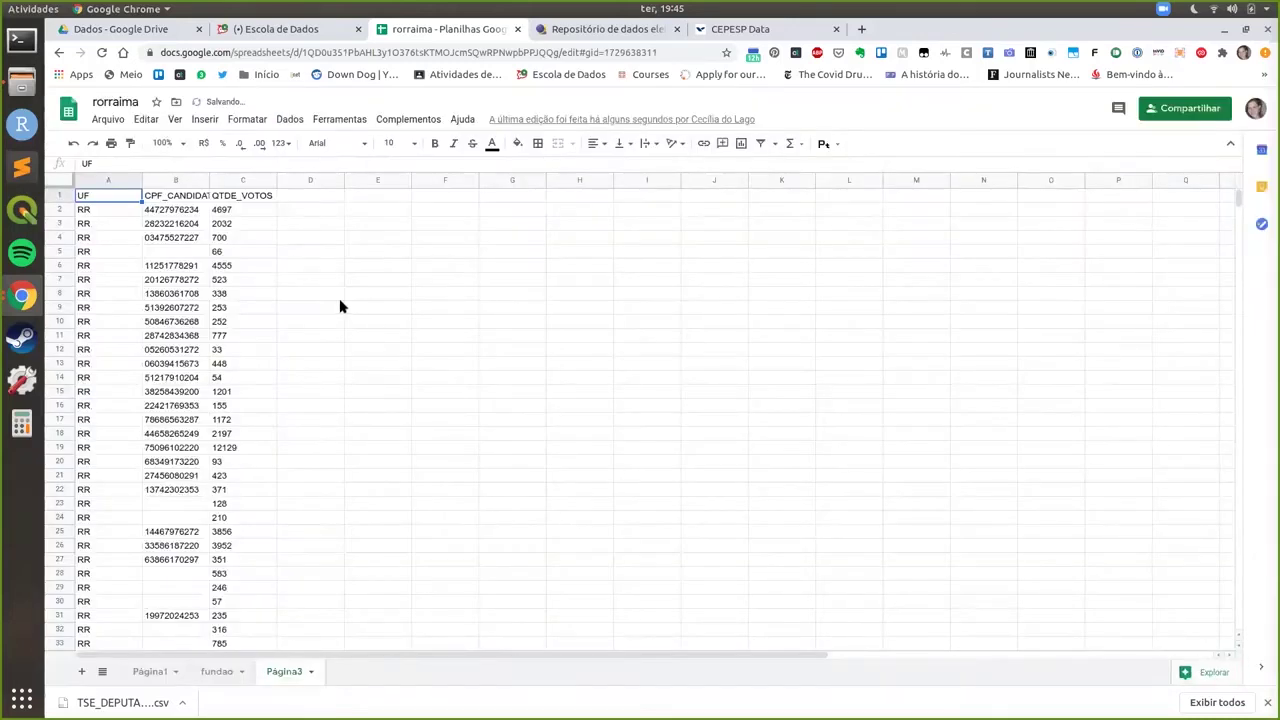
# Fit the width of the CPF_CANDIDATO column to its content
pyautogui.click(313, 254)
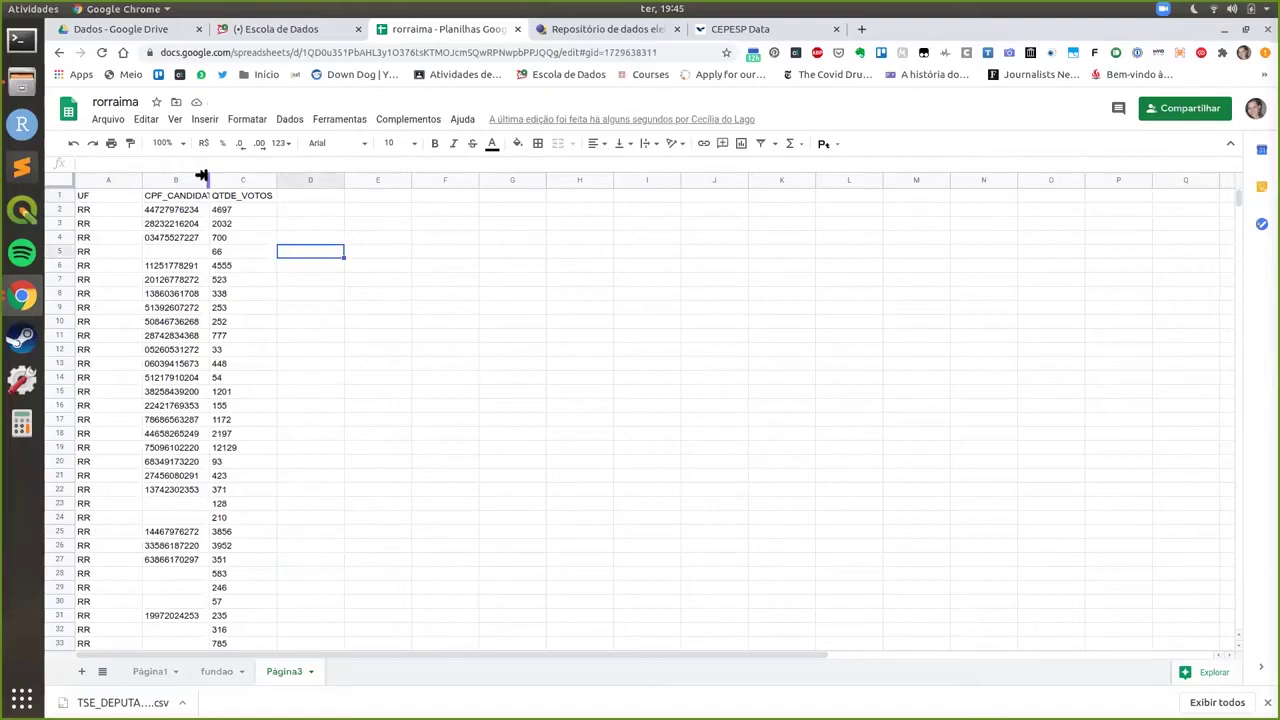
pyautogui.doubleClick(206, 176)
pyautogui.click(208, 254)
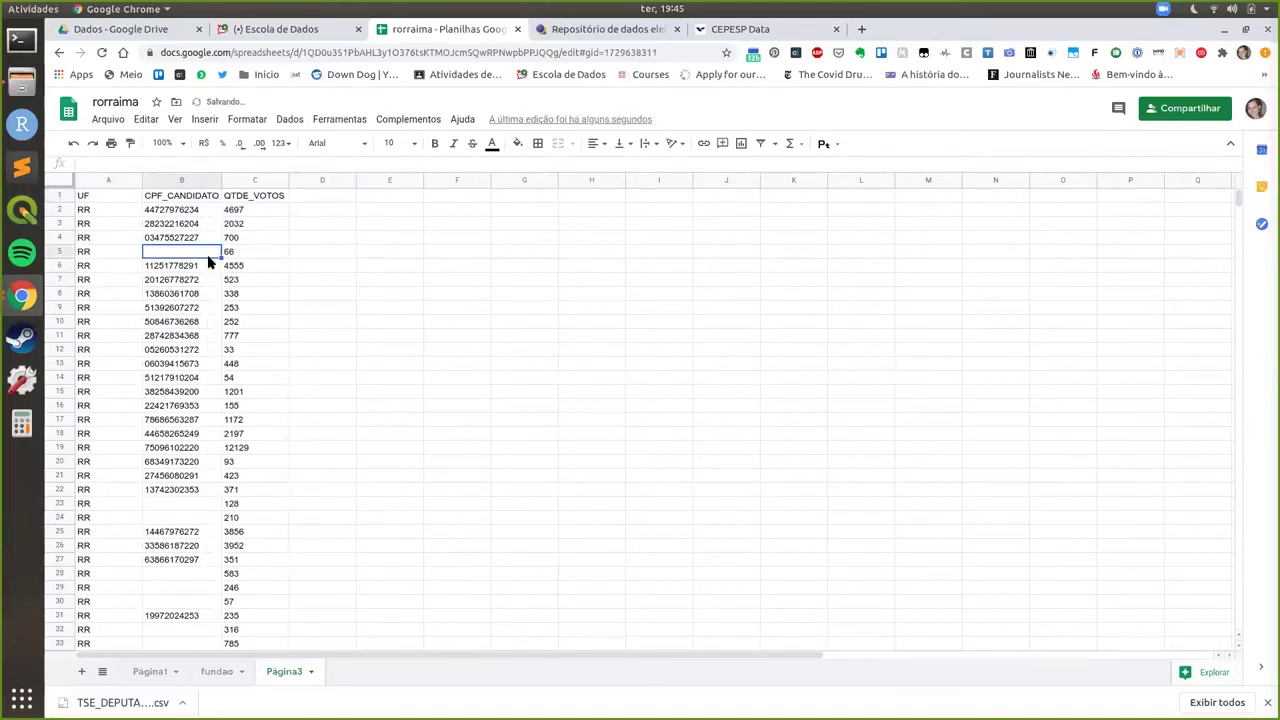
# Examine the CPF_CANDIDATO column for preserved leading zeros and blank entries
pyautogui.click(205, 294)
pyautogui.click(198, 266)
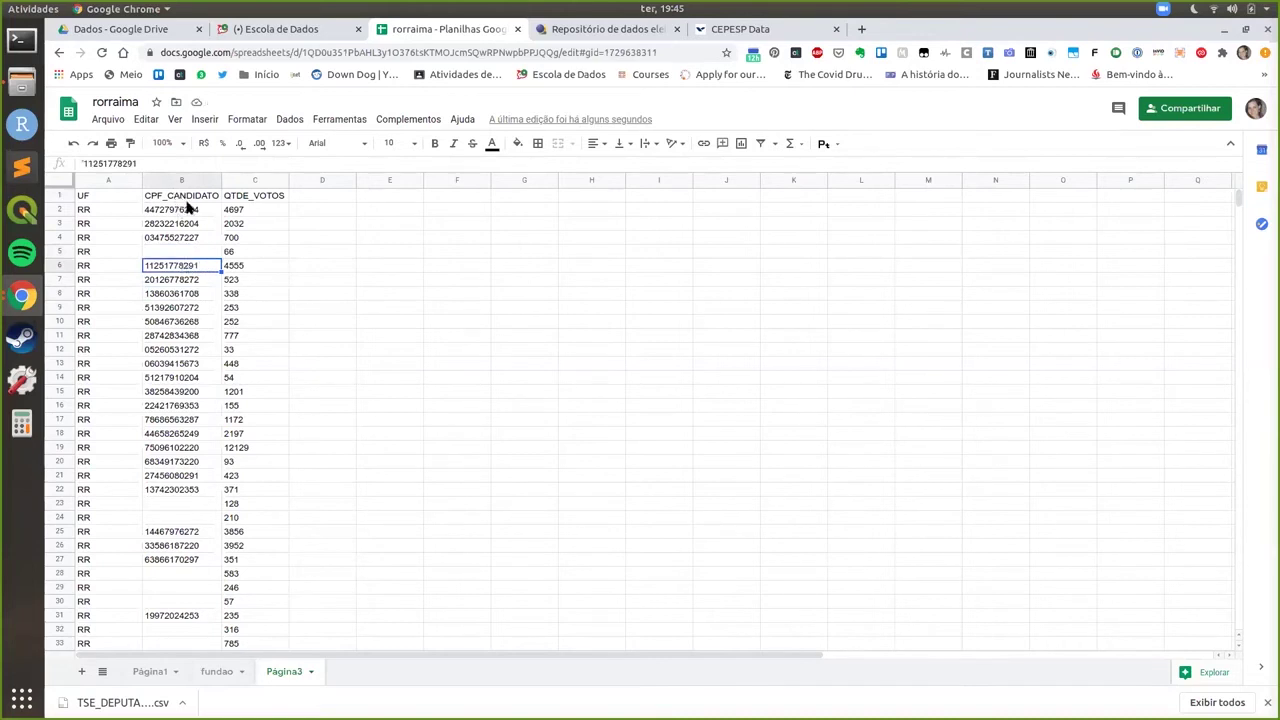
pyautogui.click(191, 349)
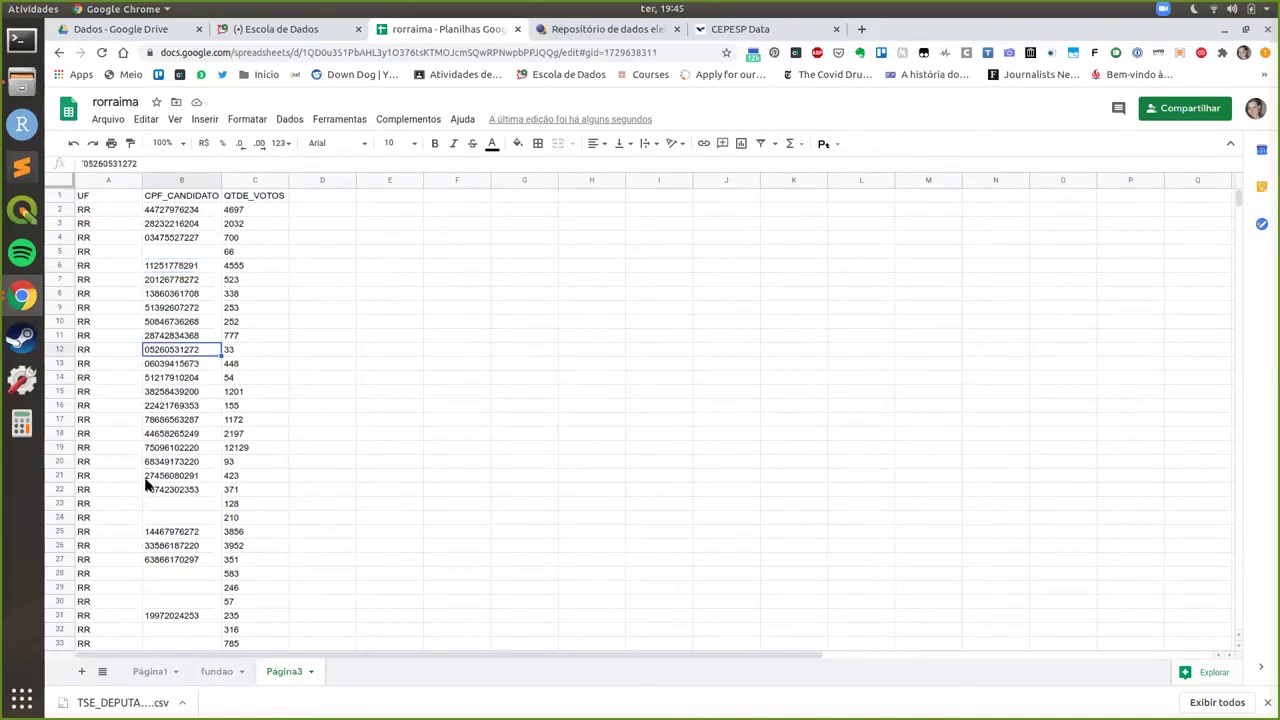
pyautogui.scroll(-1, 148, 481)
pyautogui.scroll(-4, 178, 421)
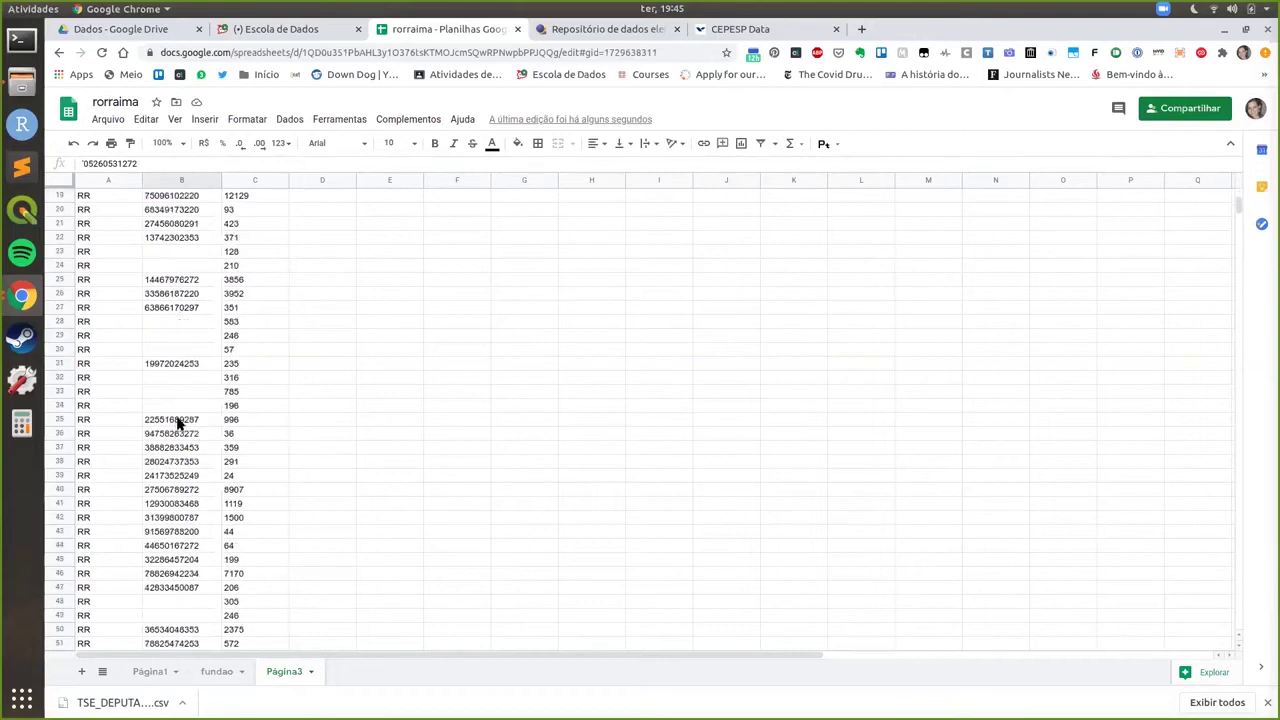
pyautogui.scroll(-3, 178, 421)
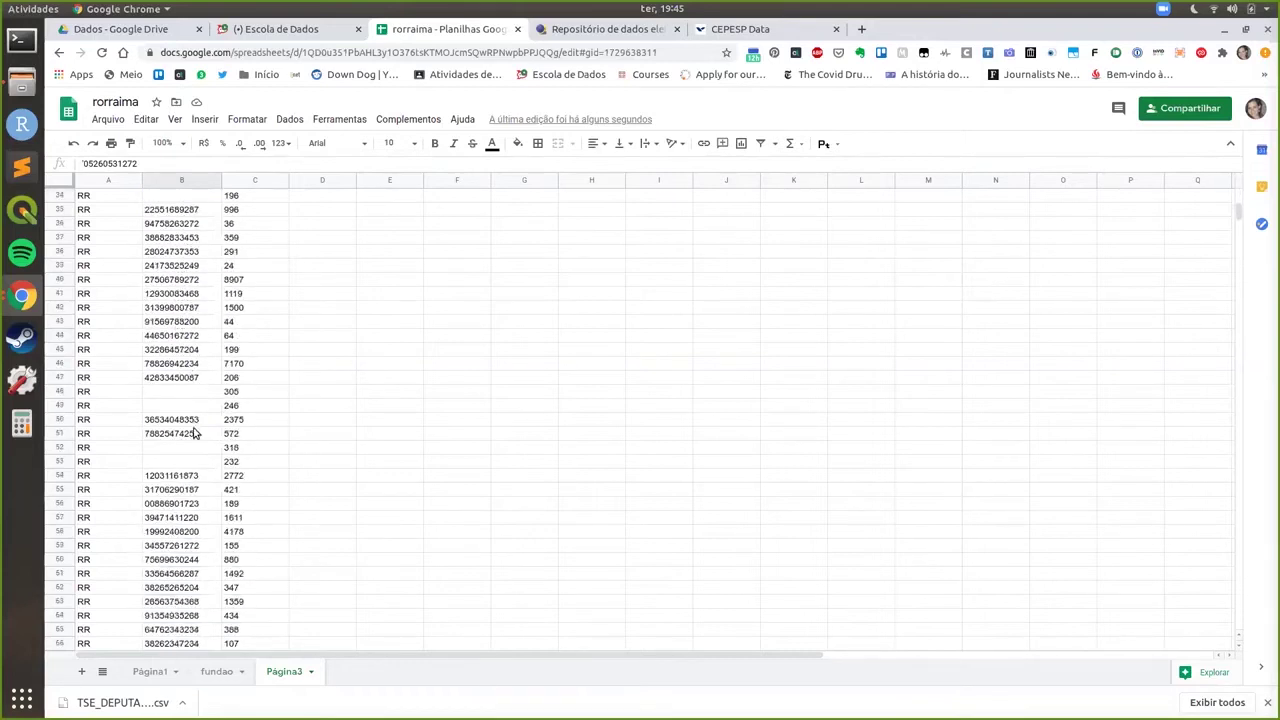
pyautogui.scroll(-1, 176, 414)
pyautogui.click(152, 423)
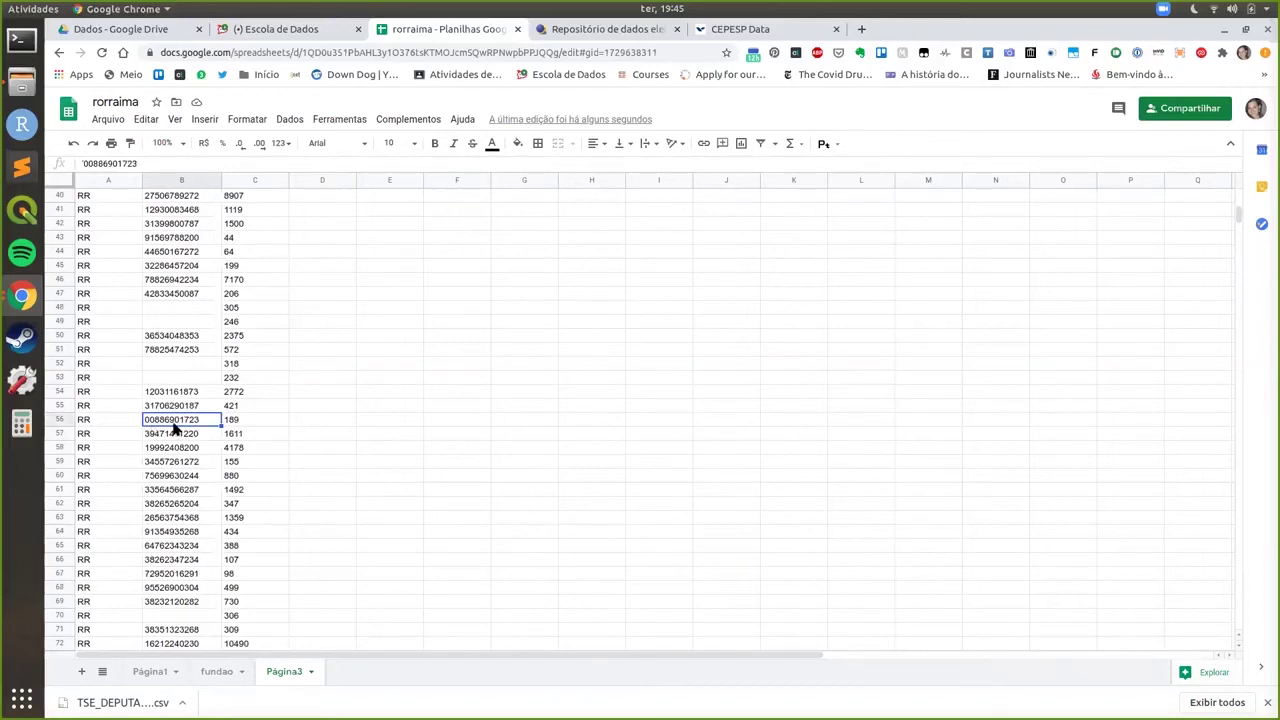
pyautogui.click(342, 374)
pyautogui.scroll(9, 327, 310)
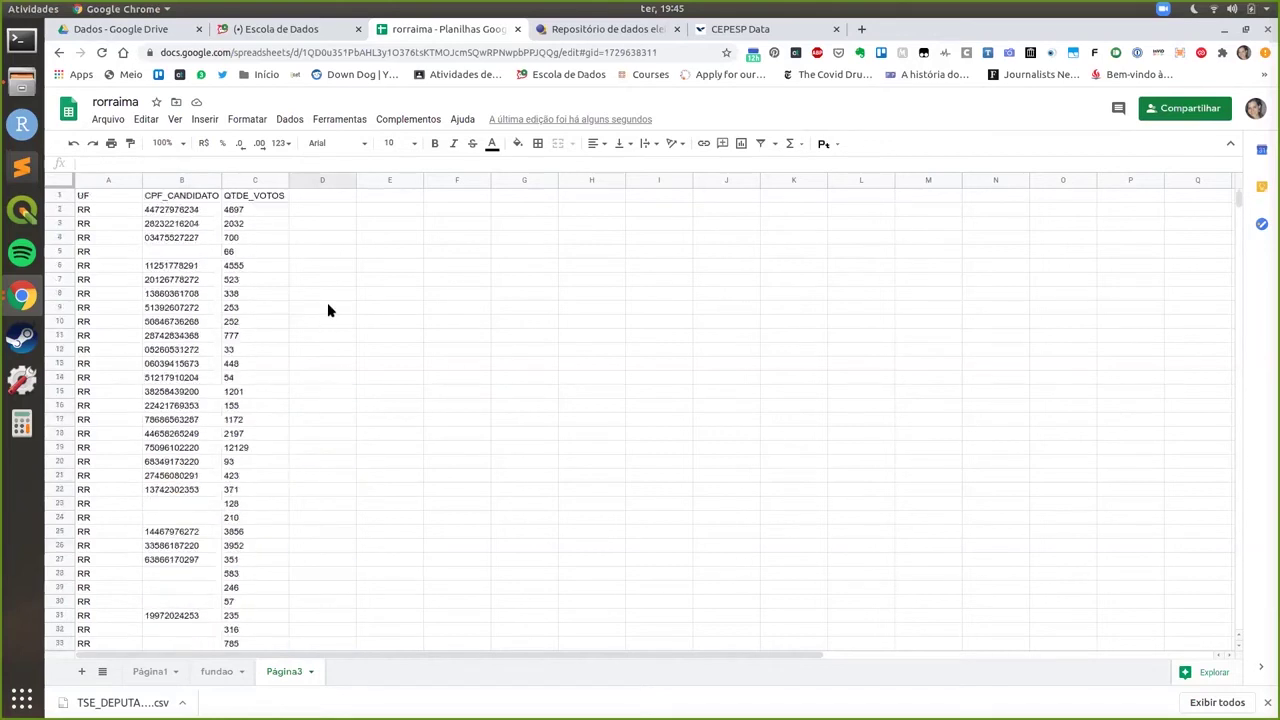
pyautogui.click(181, 251)
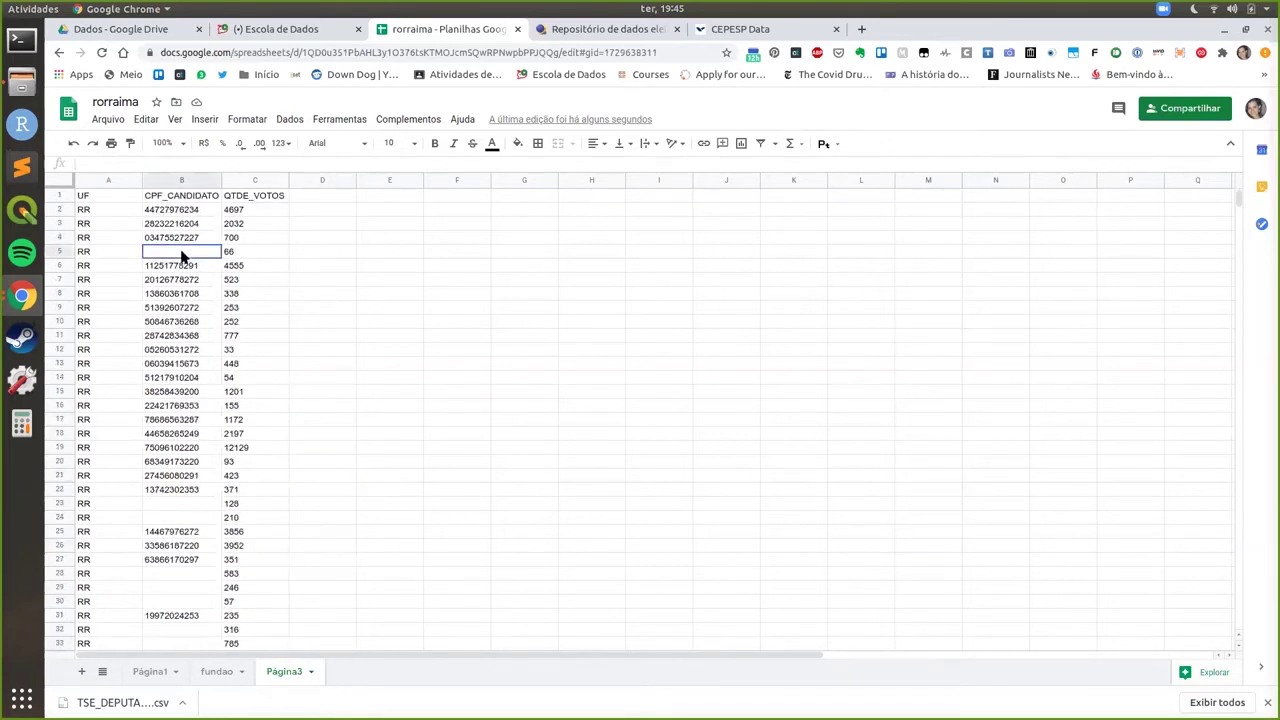
pyautogui.click(336, 261)
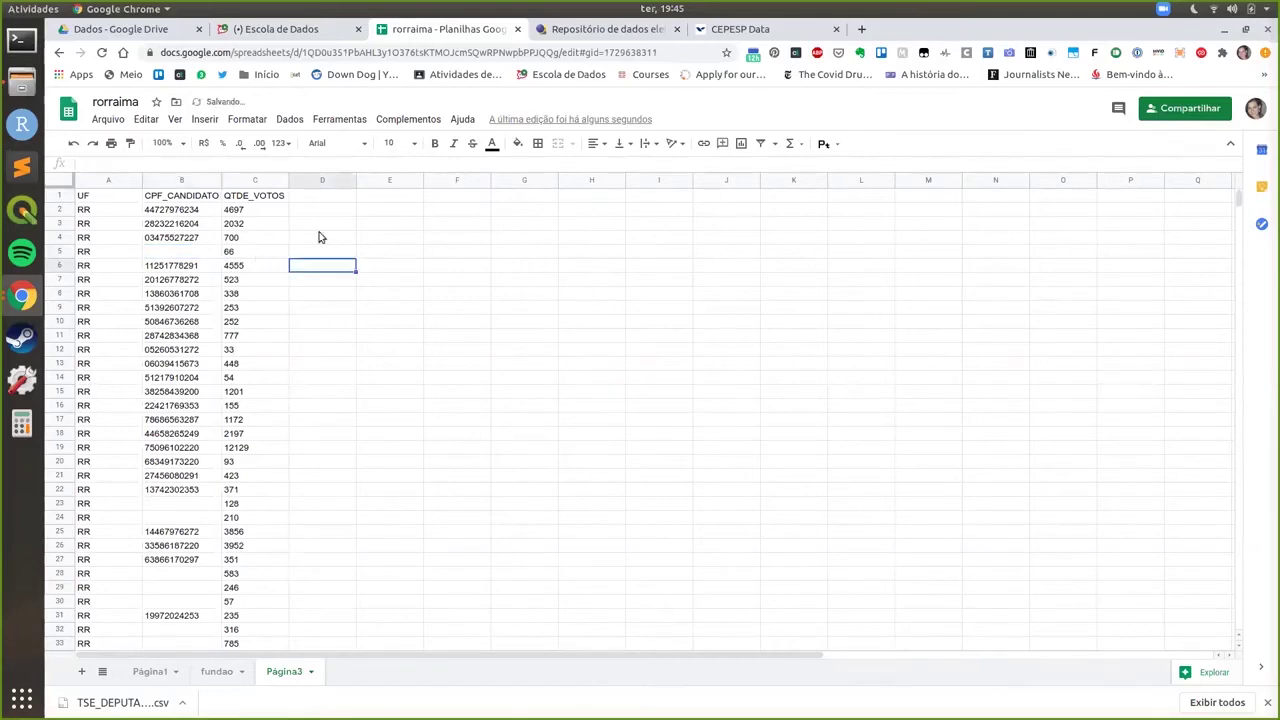
# Freeze the header row of the imported sheet
pyautogui.click(175, 119)
pyautogui.moveTo(240, 143)
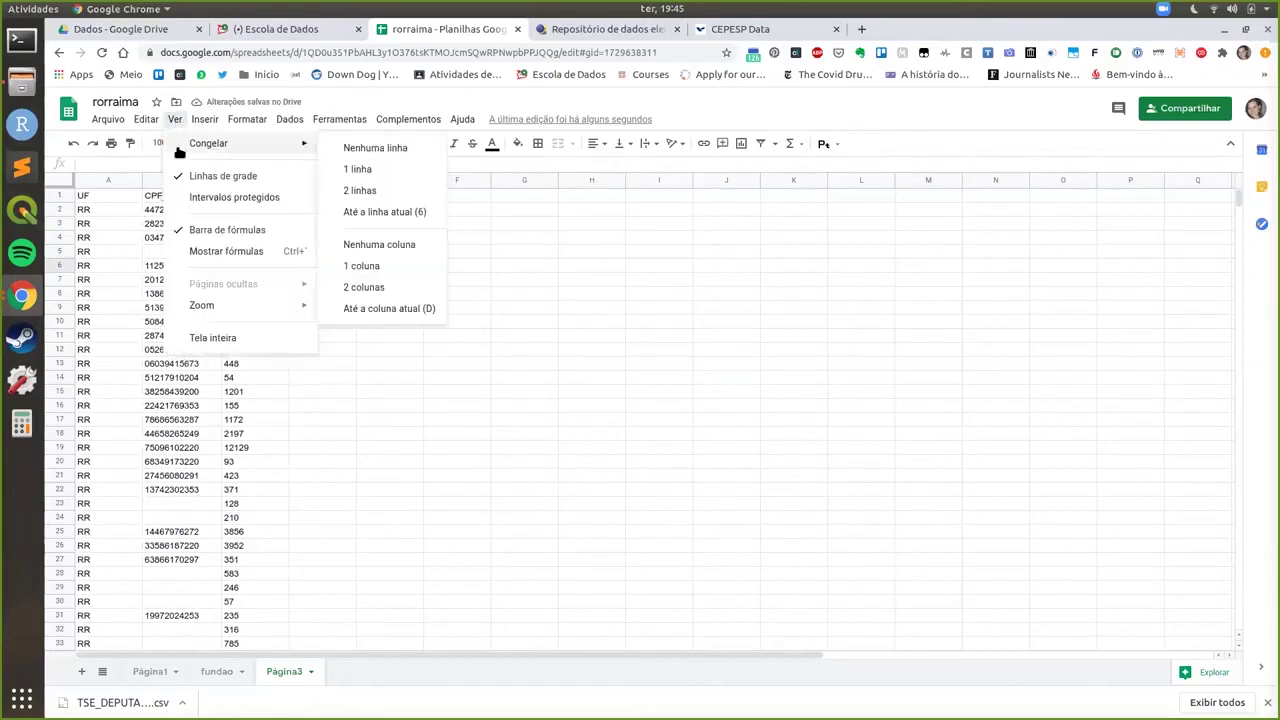
pyautogui.click(410, 167)
# Sort the sheet by the QTDE_VOTOS column in Z → A order
pyautogui.click(266, 183)
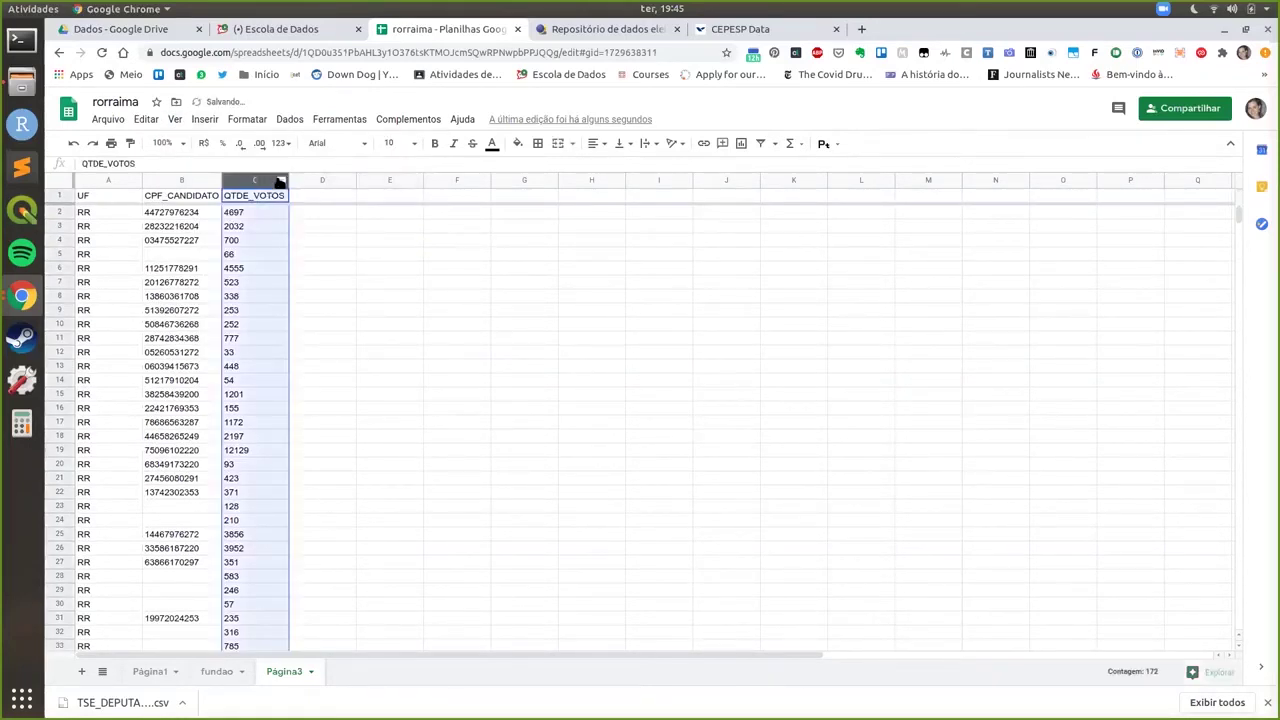
pyautogui.rightClick(270, 186)
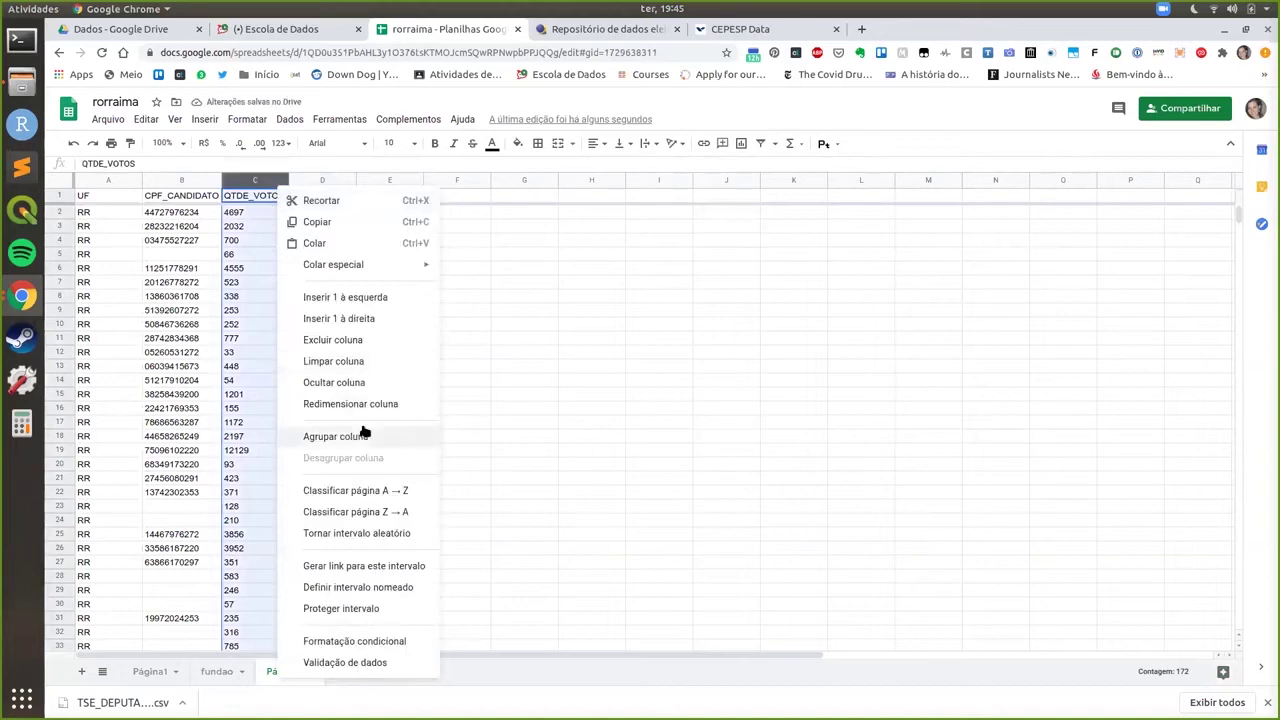
pyautogui.click(345, 512)
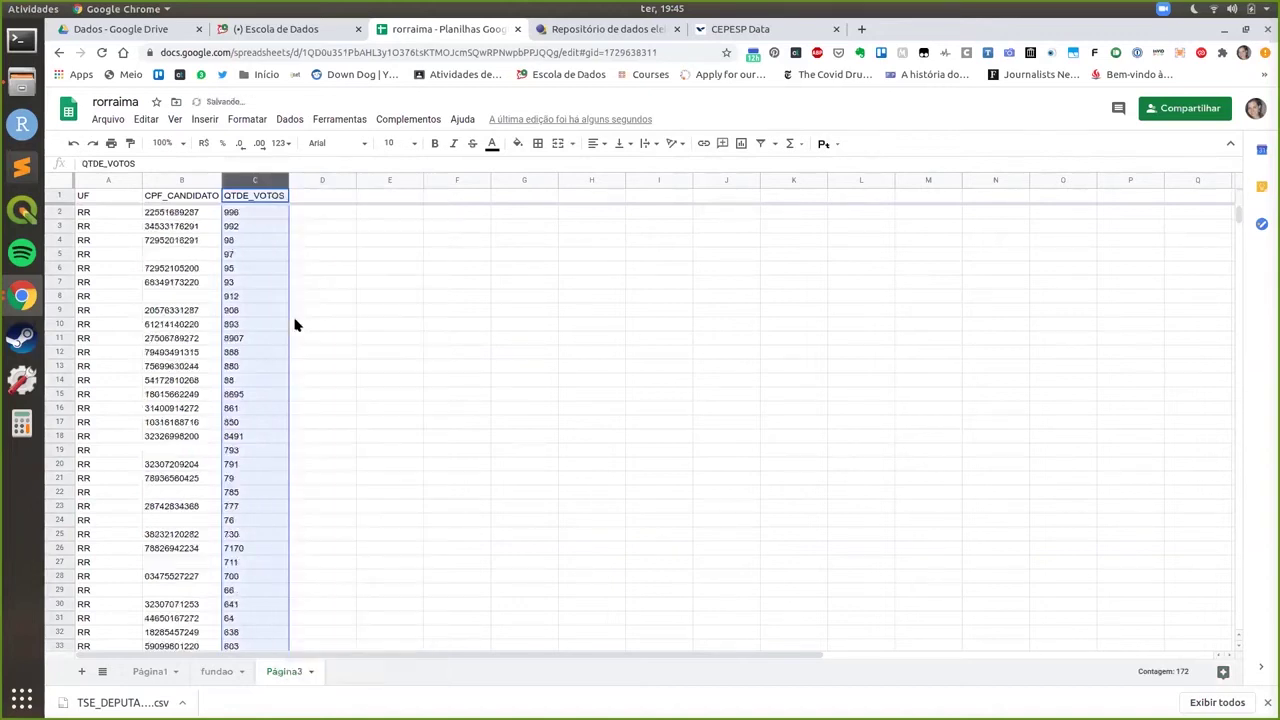
# Format the QTDE_VOTOS column as Número
pyautogui.click(276, 229)
pyautogui.click(257, 180)
pyautogui.click(281, 229)
pyautogui.click(262, 181)
pyautogui.click(280, 143)
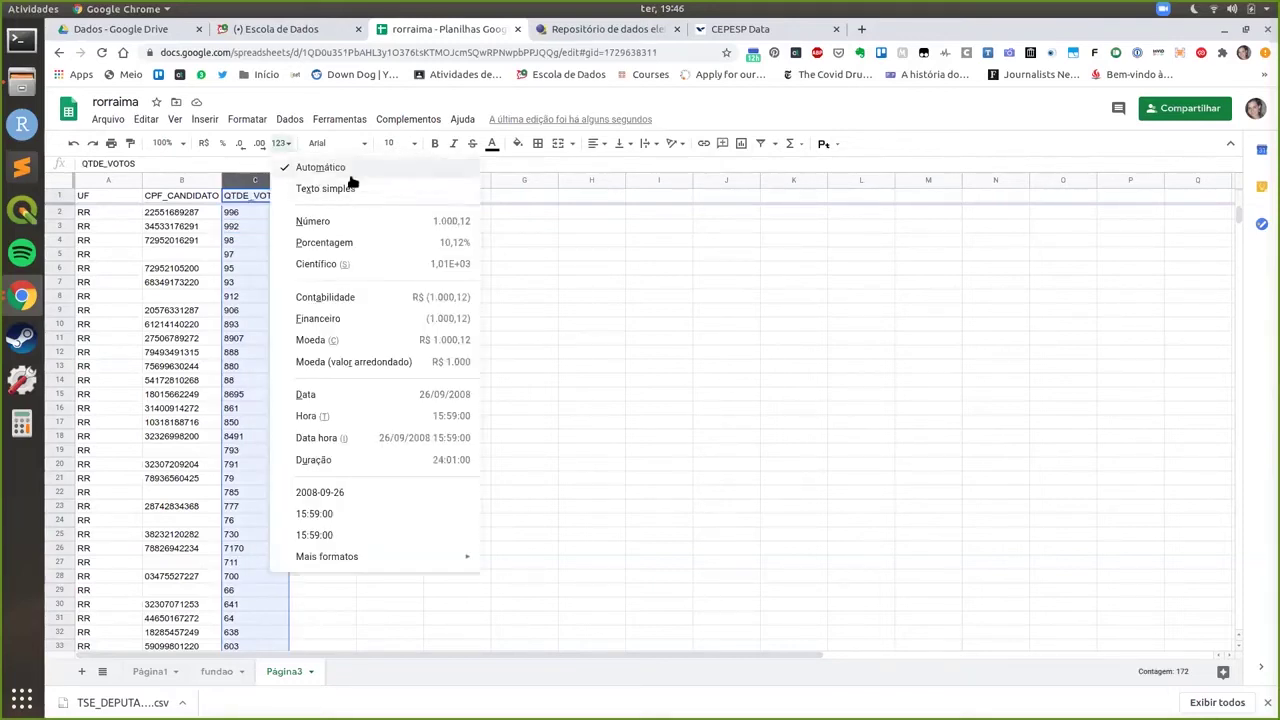
pyautogui.click(331, 224)
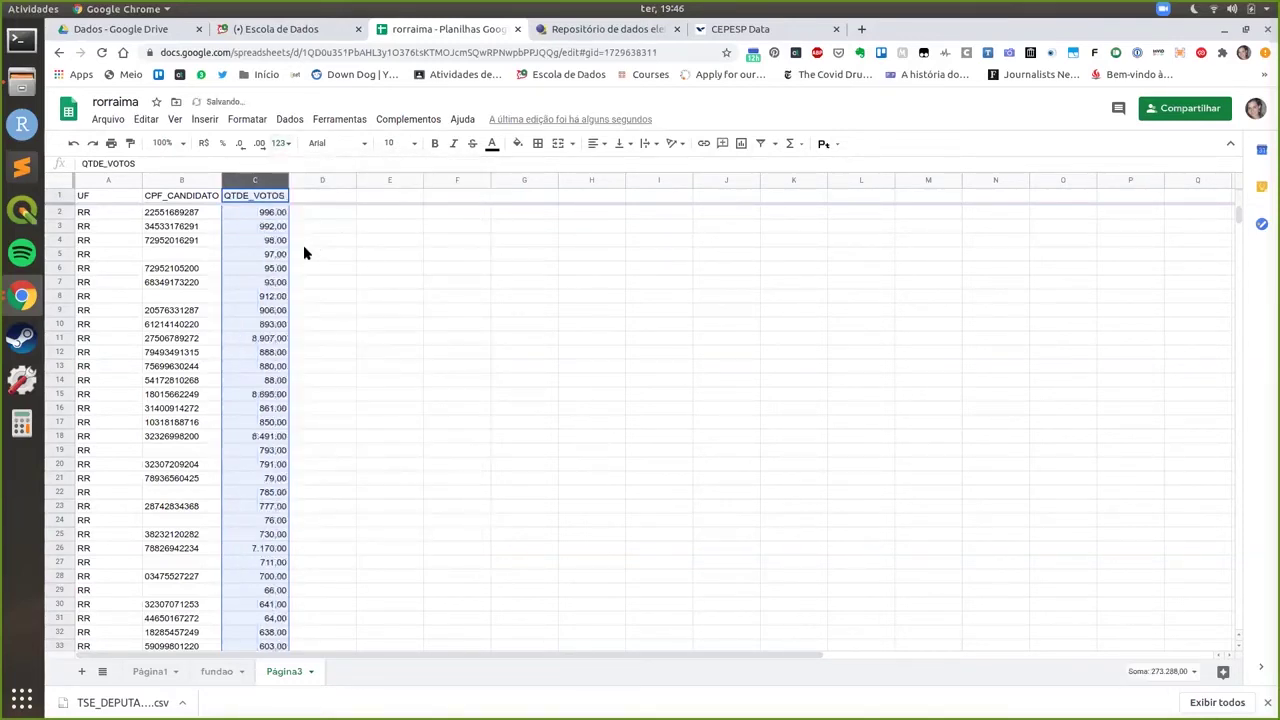
# Remove both decimal places from the QTDE_VOTOS column's number format
pyautogui.click(303, 246)
pyautogui.click(268, 181)
pyautogui.click(240, 143)
pyautogui.click(240, 143)
pyautogui.click(331, 240)
# Sort the sheet by the numeric vote counts in QTDE_VOTOS from largest to smallest (Z → A)
pyautogui.click(272, 183)
pyautogui.click(282, 181)
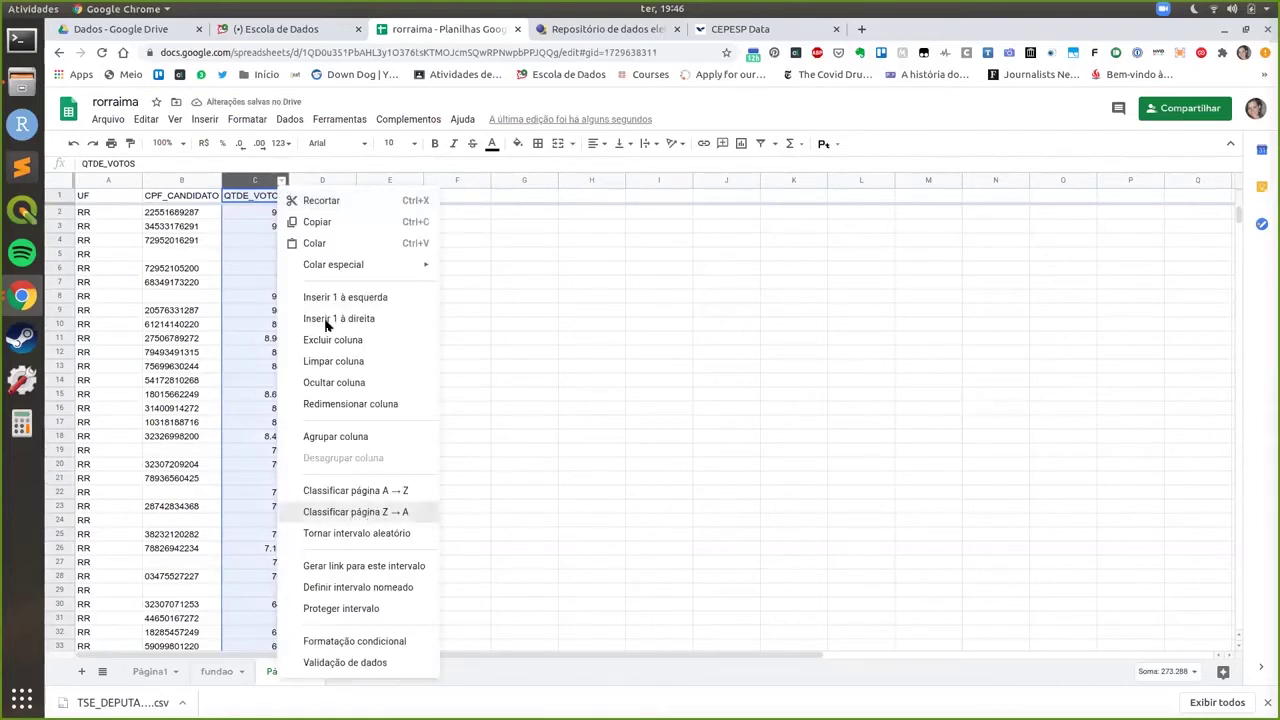
pyautogui.click(355, 511)
pyautogui.click(318, 243)
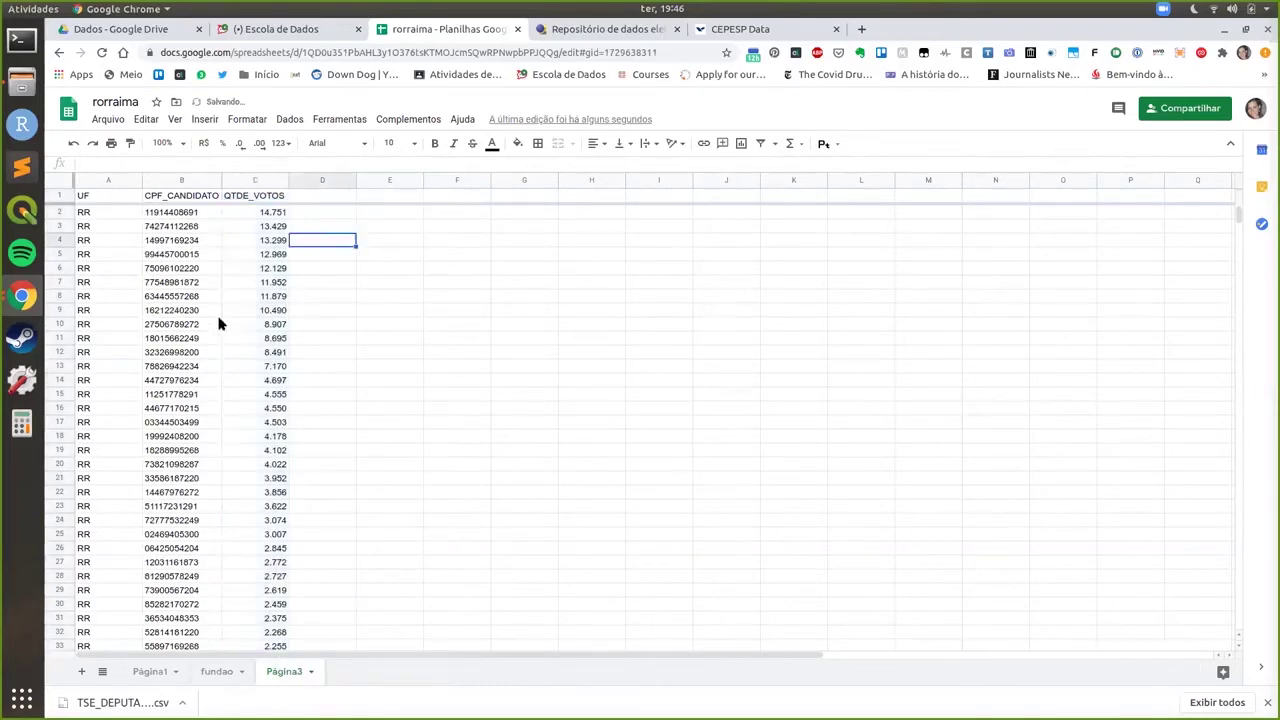
# Examine the sorted rows down to the end of the data, checking the vote counts of entries without a candidate CPF
pyautogui.click(250, 298)
pyautogui.scroll(-4, 248, 298)
pyautogui.scroll(-13, 152, 338)
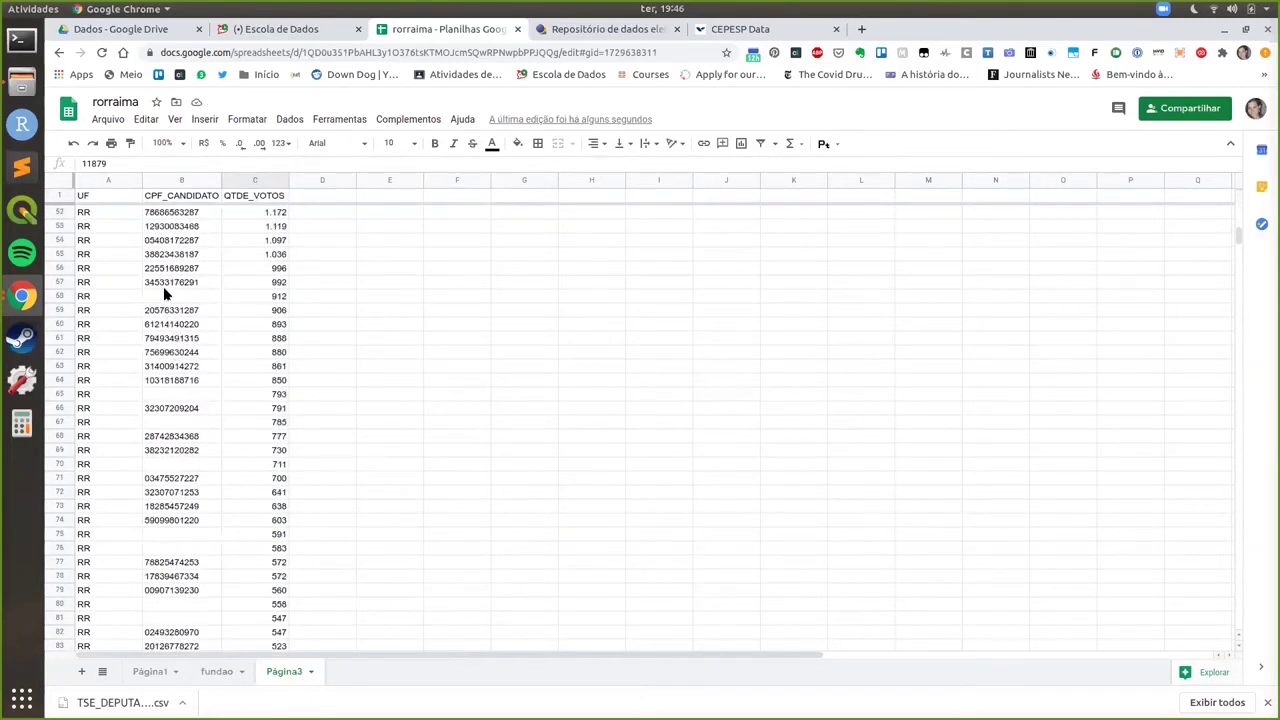
pyautogui.click(182, 298)
pyautogui.click(262, 300)
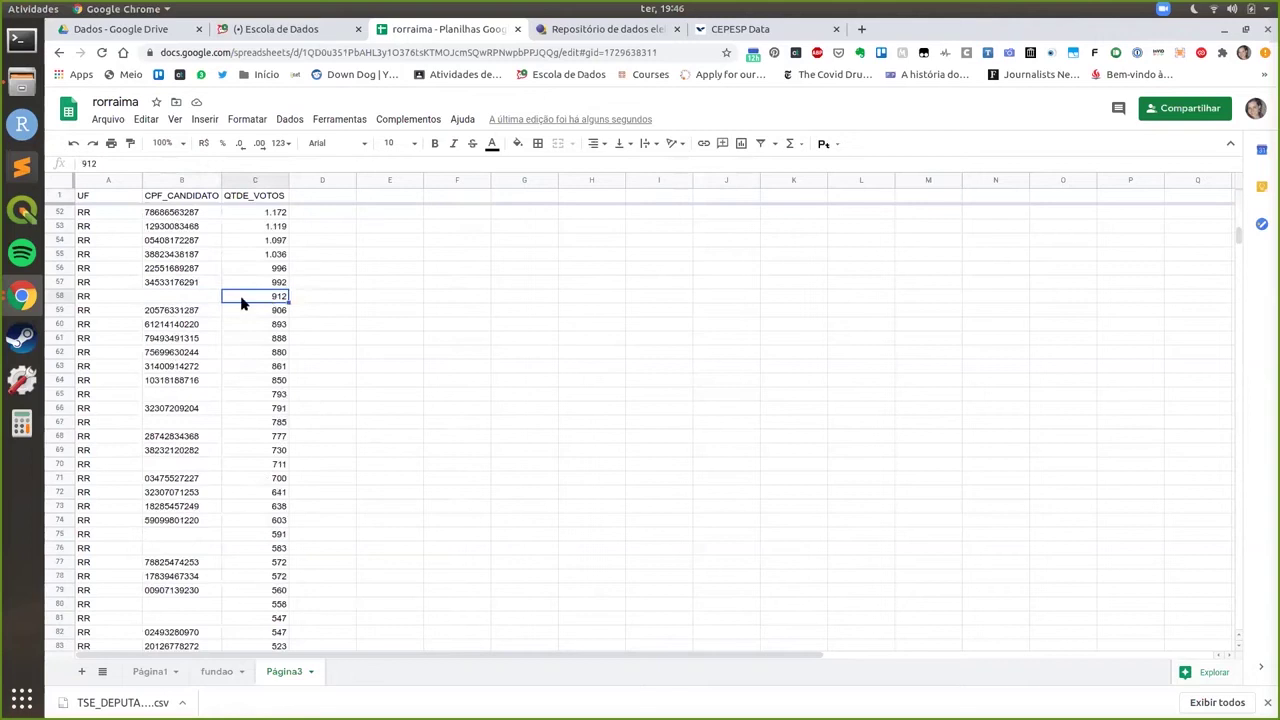
pyautogui.click(186, 299)
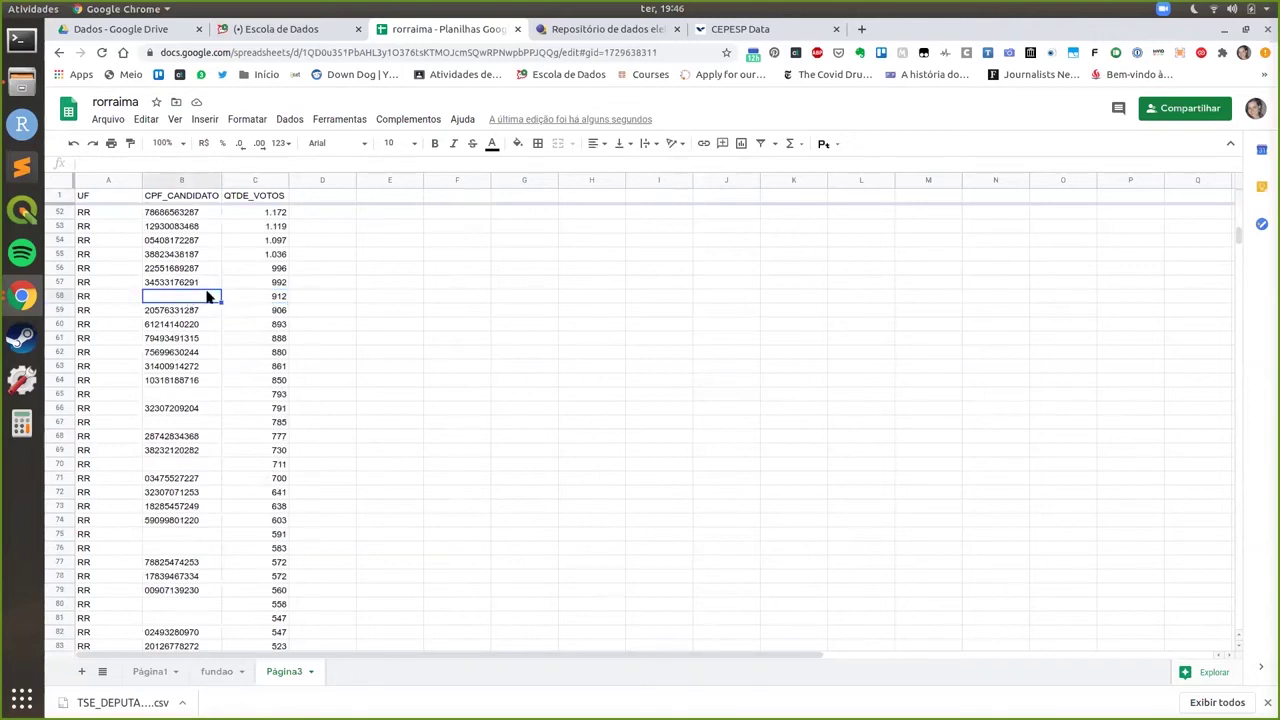
pyautogui.click(110, 296)
pyautogui.click(165, 298)
pyautogui.click(55, 297)
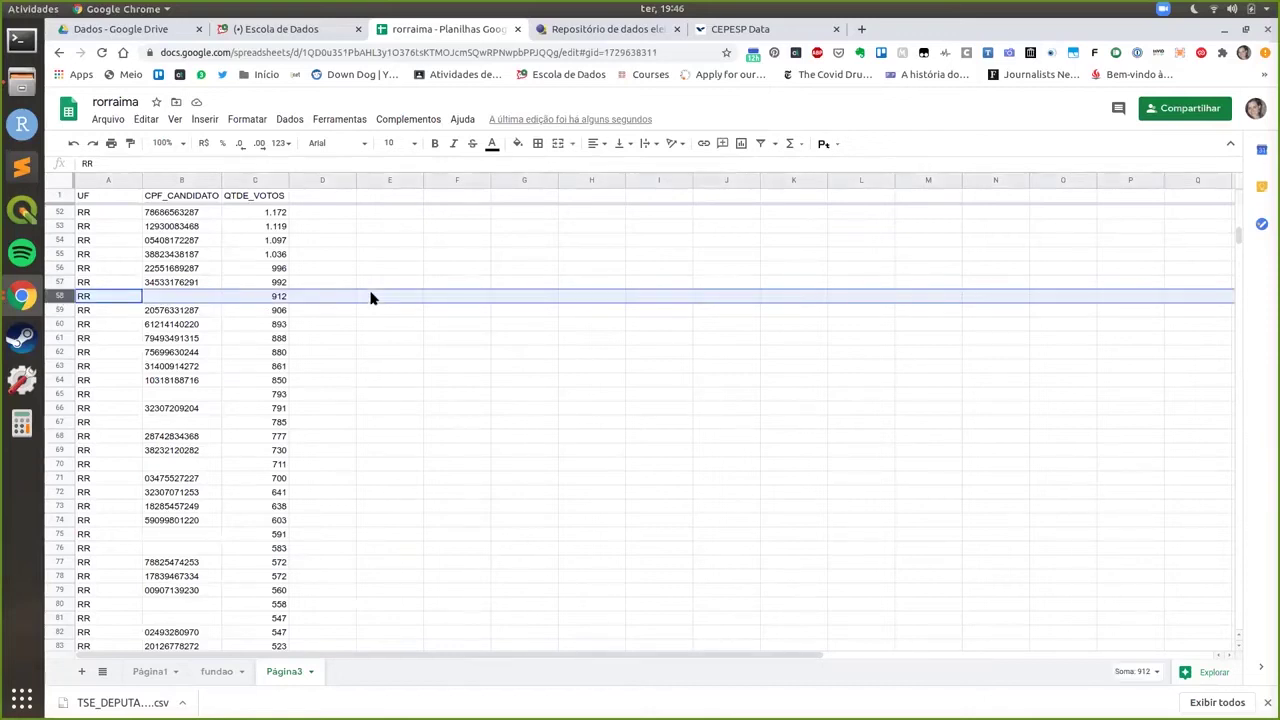
pyautogui.click(365, 421)
pyautogui.scroll(-10, 355, 403)
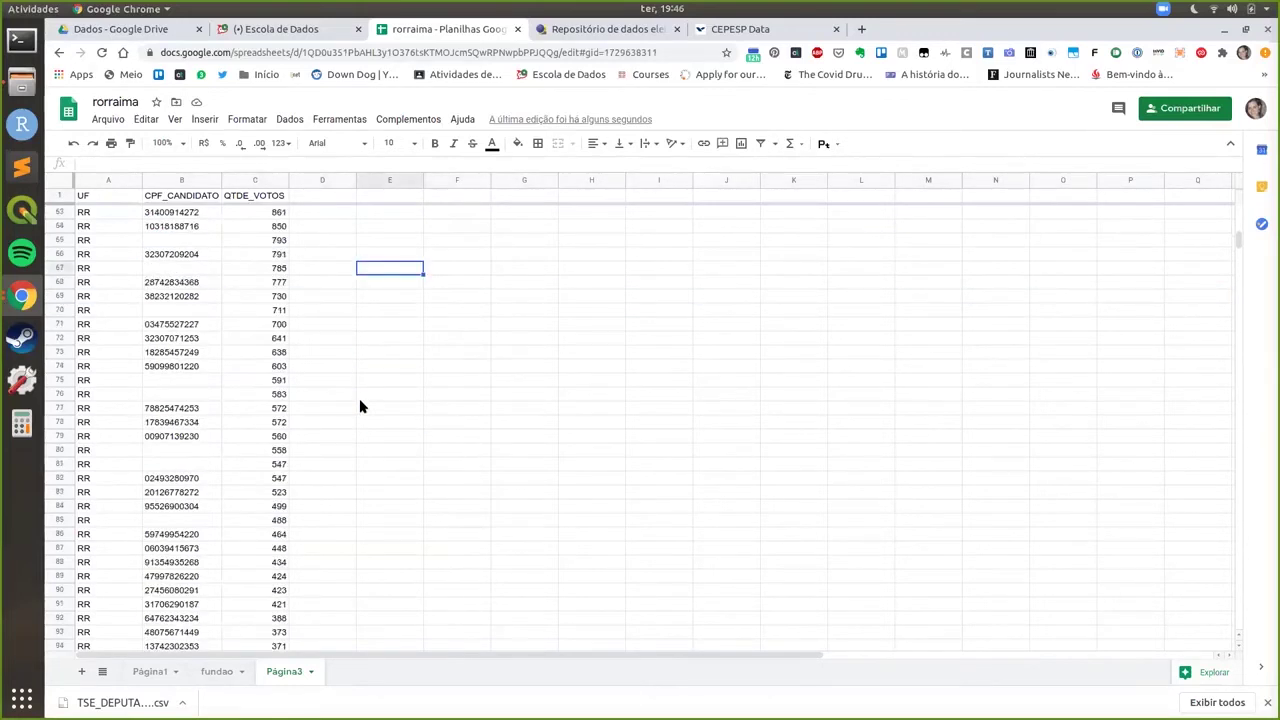
pyautogui.scroll(-20, 356, 404)
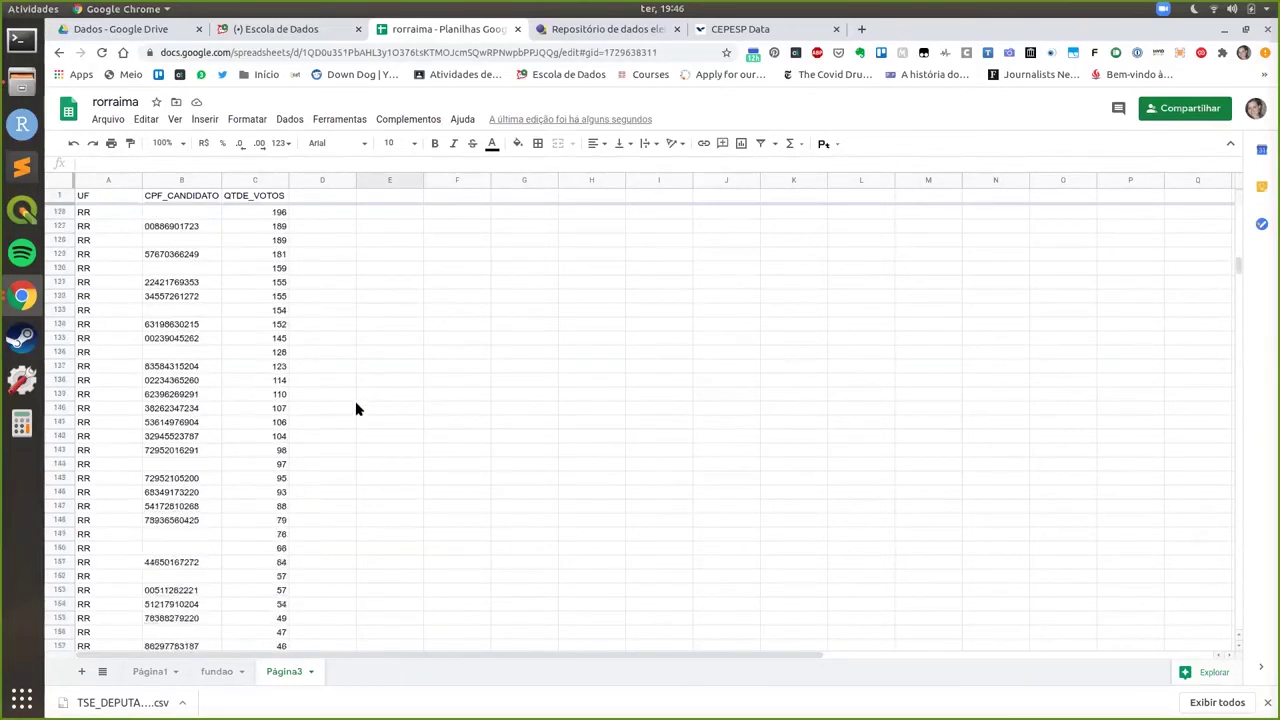
pyautogui.scroll(-3, 356, 408)
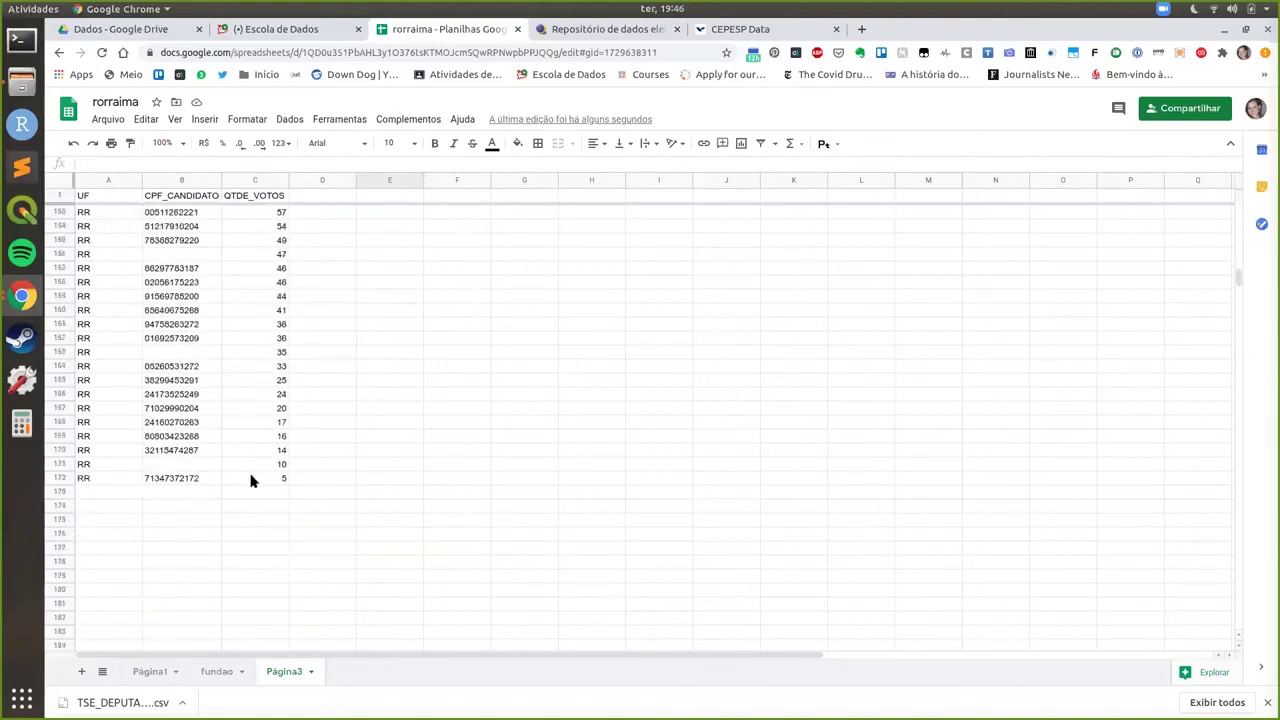
pyautogui.scroll(2, 514, 417)
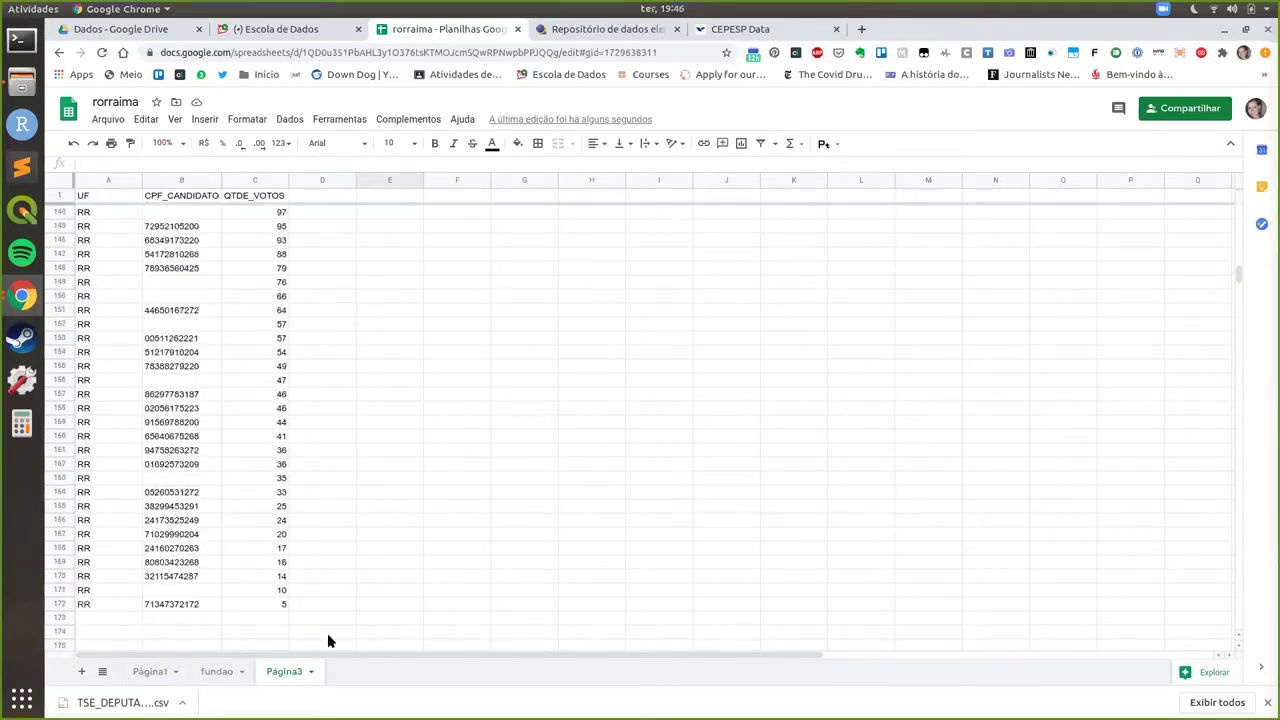
pyautogui.scroll(10, 329, 357)
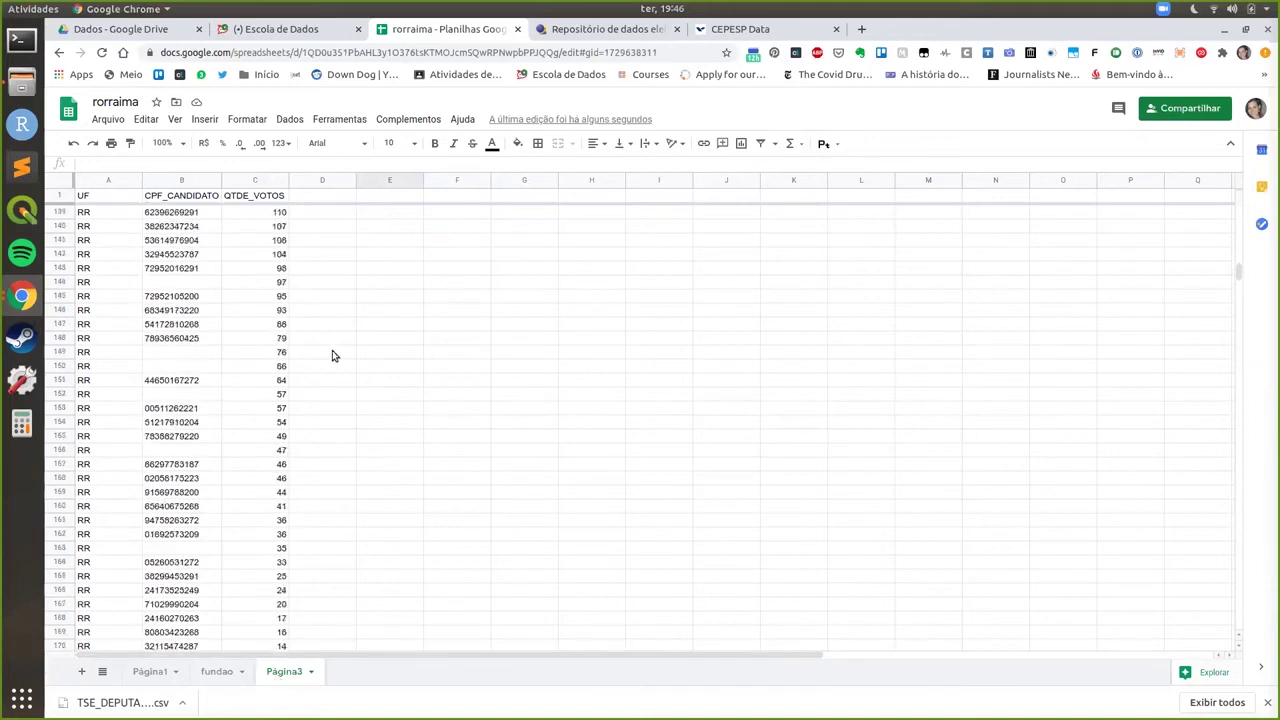
pyautogui.scroll(15, 336, 357)
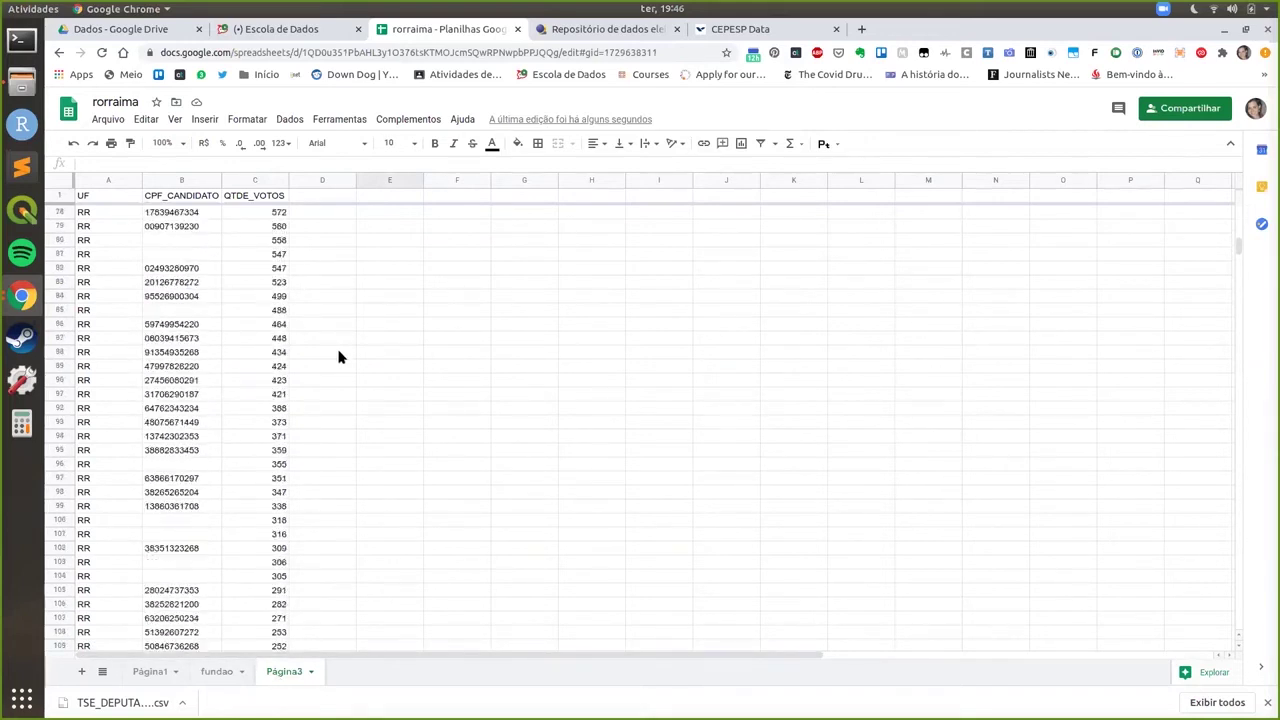
# Switch to CEPESP Data, return to the query, add the SEQUENCIAL_CANDIDATO column to the selected columns and rerun the query
pyautogui.click(777, 33)
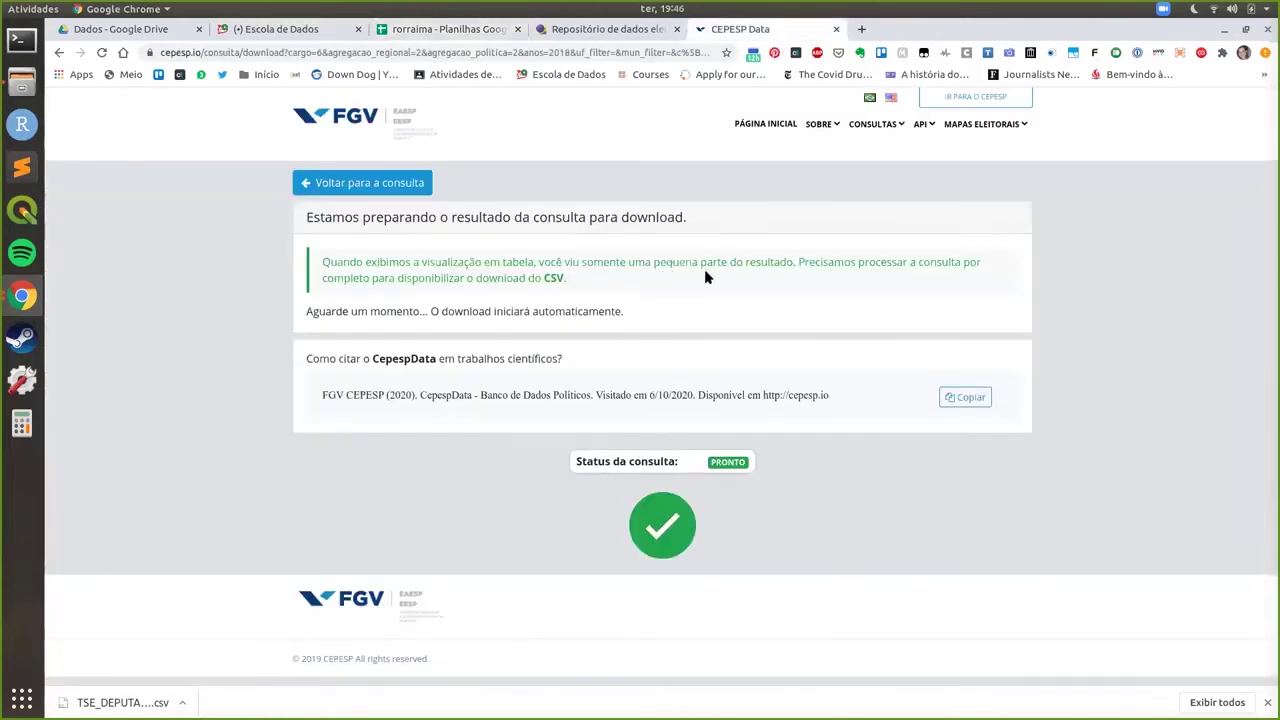
pyautogui.click(368, 181)
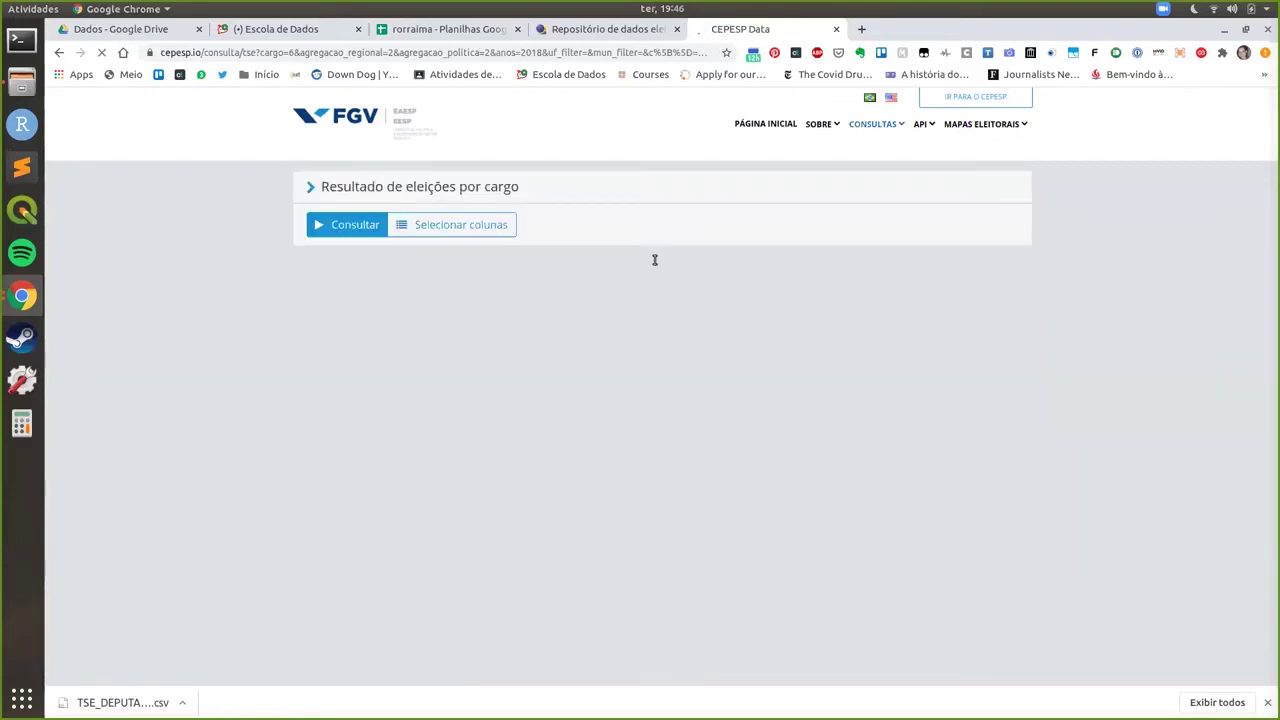
pyautogui.click(457, 226)
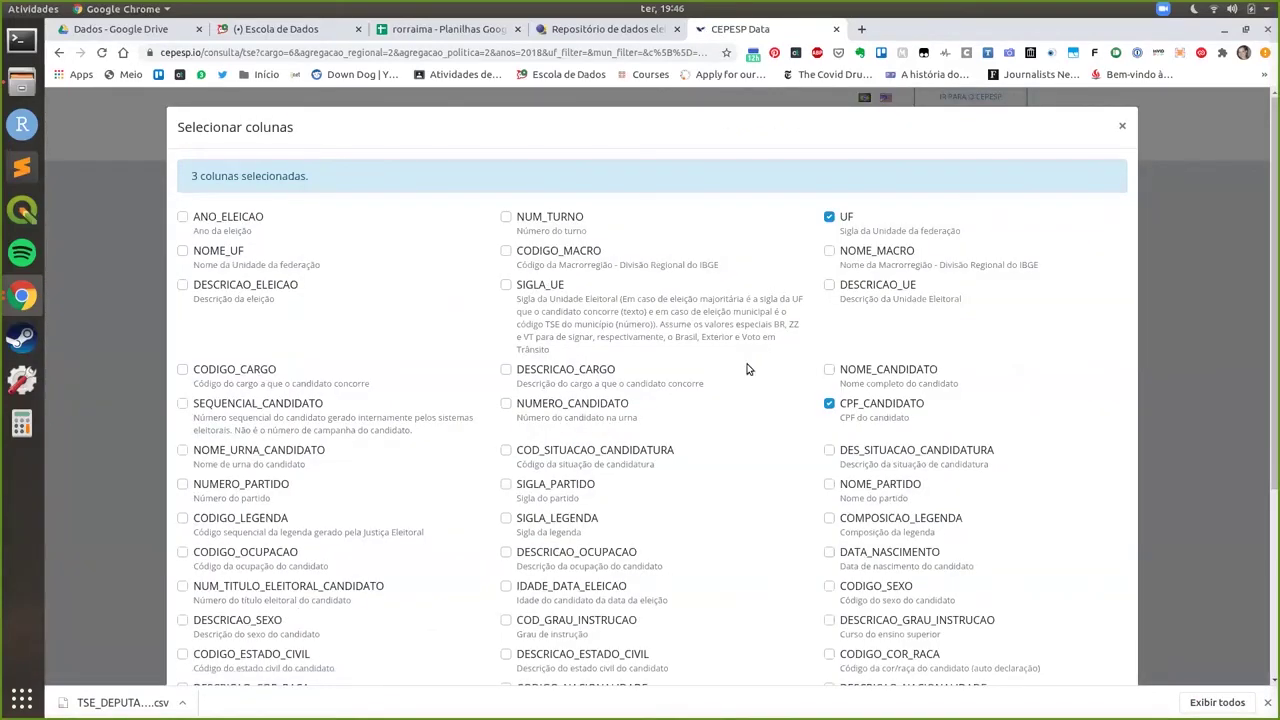
pyautogui.scroll(-4, 742, 362)
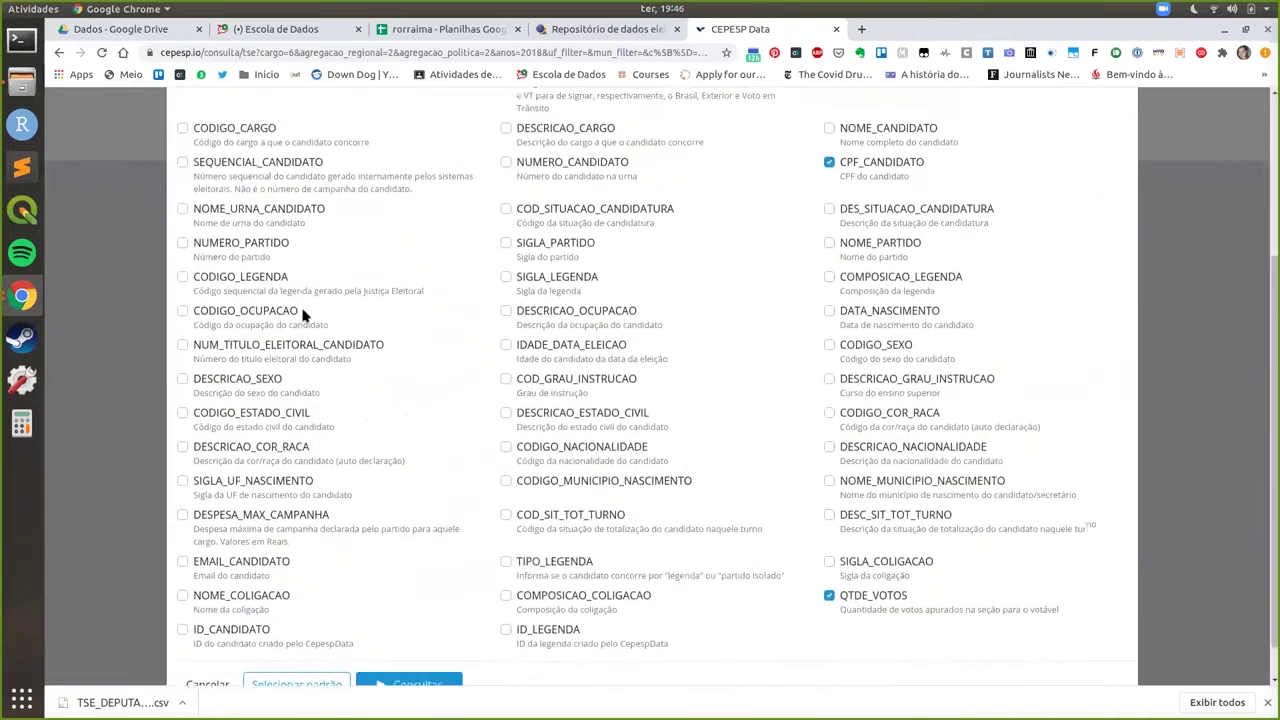
pyautogui.scroll(1, 305, 316)
pyautogui.click(182, 228)
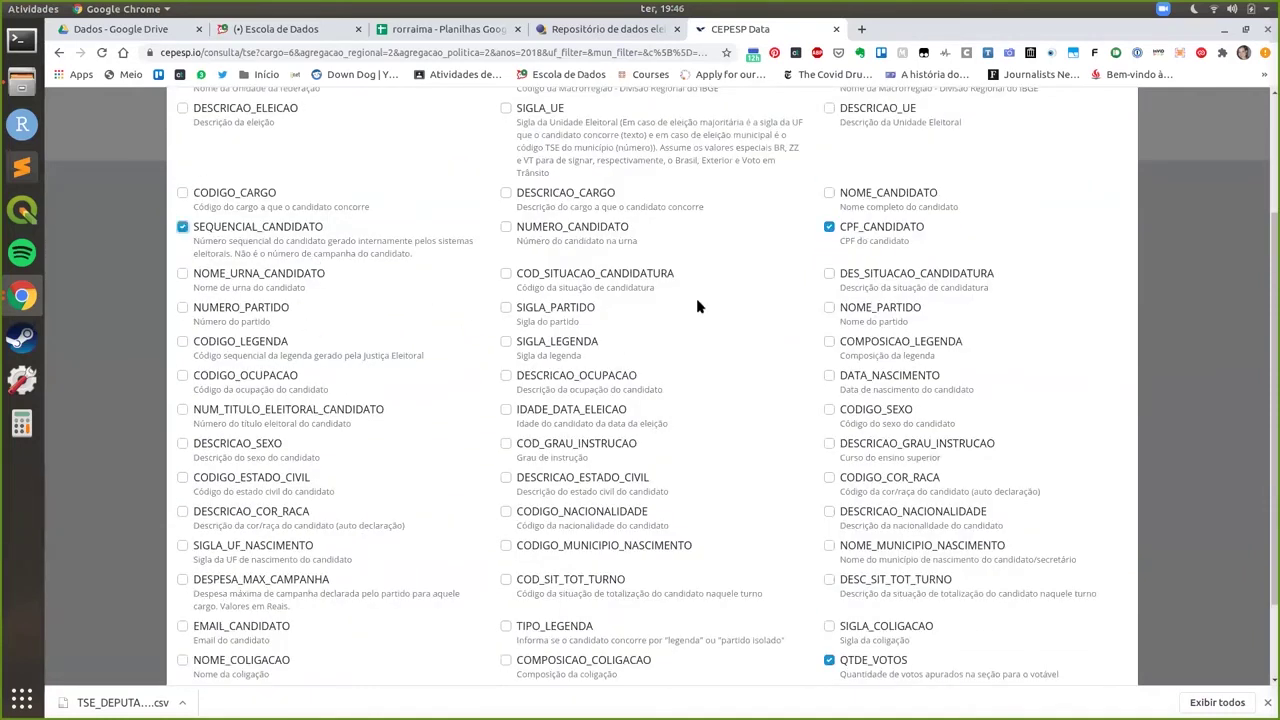
pyautogui.scroll(2, 787, 325)
pyautogui.scroll(-3, 791, 311)
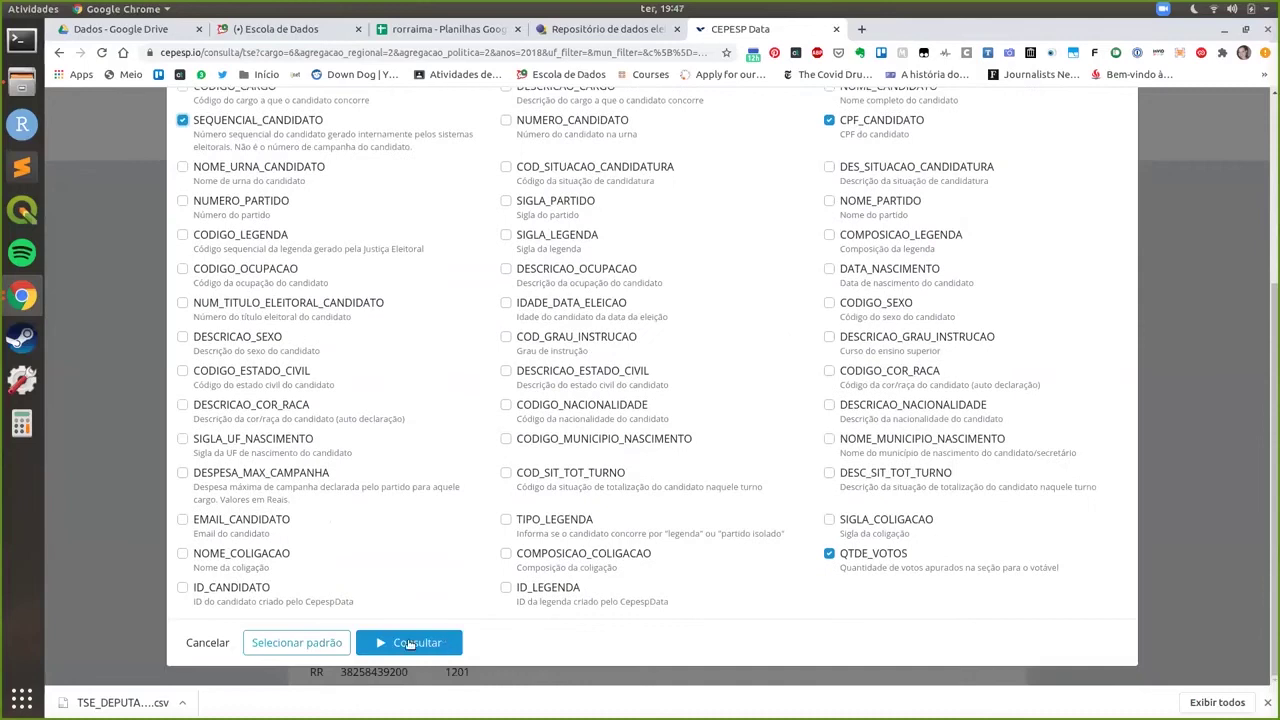
pyautogui.click(411, 643)
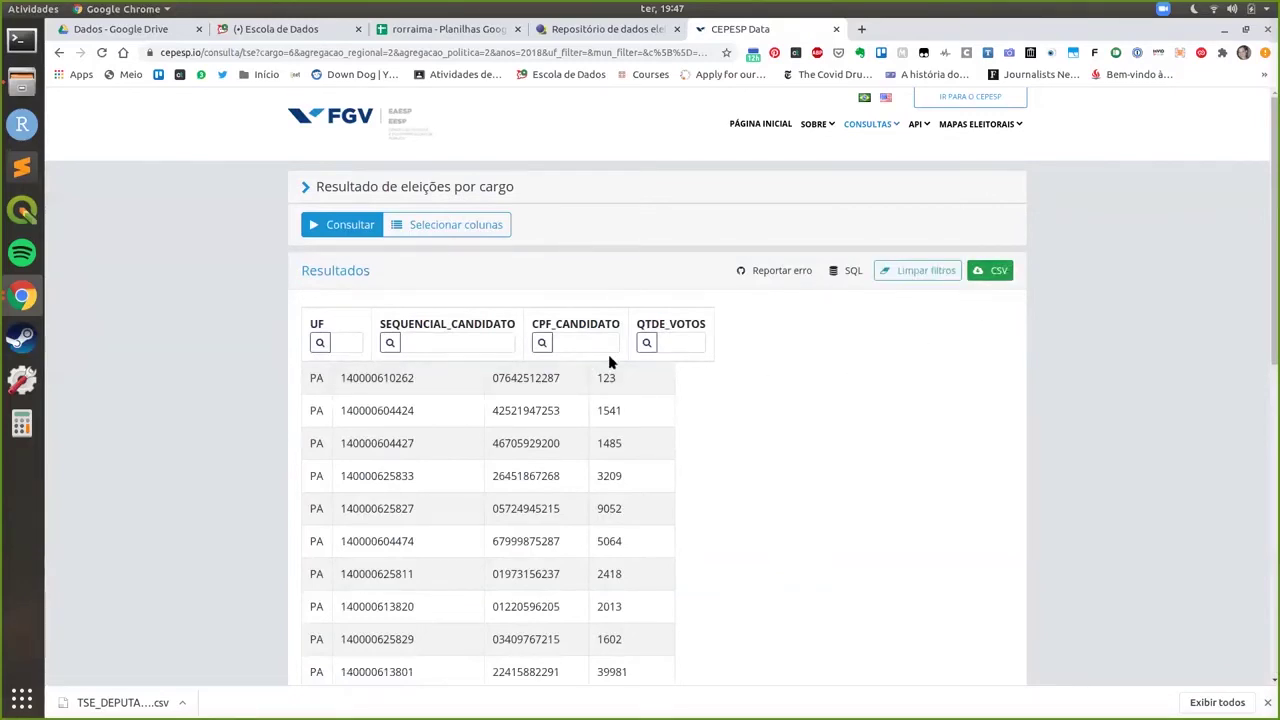
# Filter the query results by UF for RR
pyautogui.click(350, 346)
pyautogui.write('RR')
pyautogui.click(320, 343)
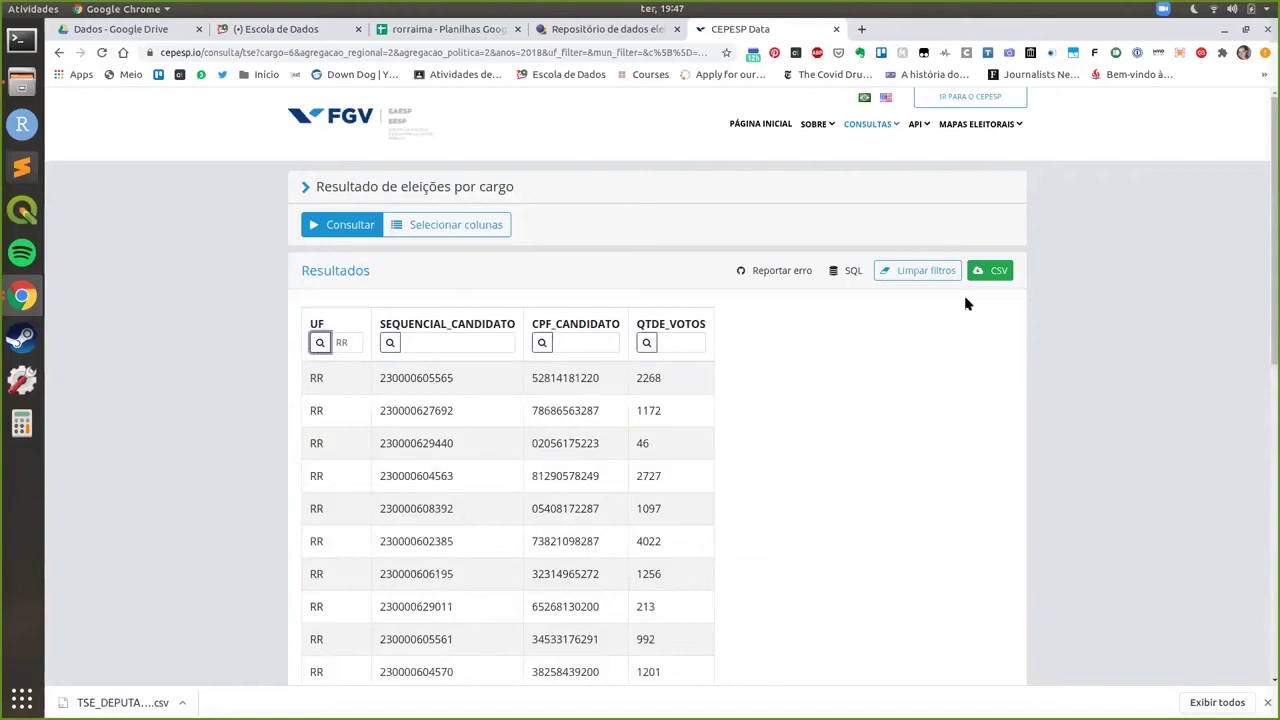
# Download the filtered results as CSV, replacing TSE_DEPUTADO_FEDERAL_UF_CANDIDATO_2018.csv in the votos folder
pyautogui.click(1003, 275)
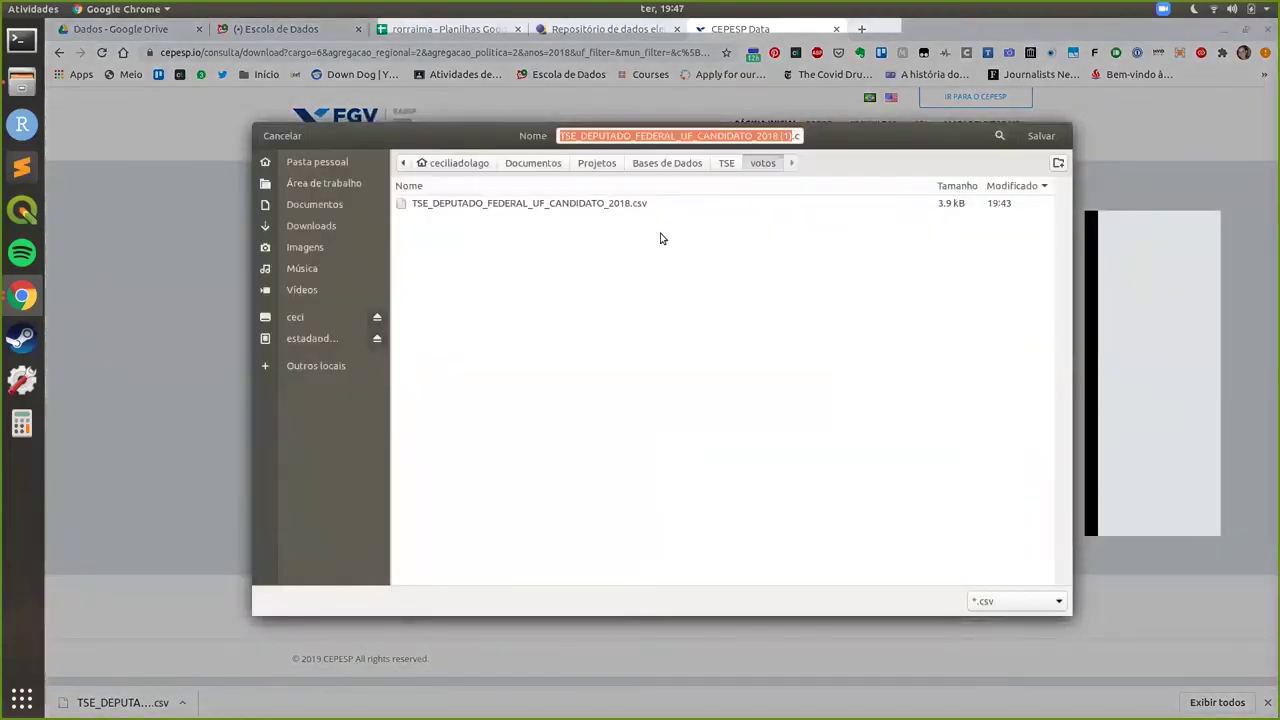
pyautogui.click(632, 204)
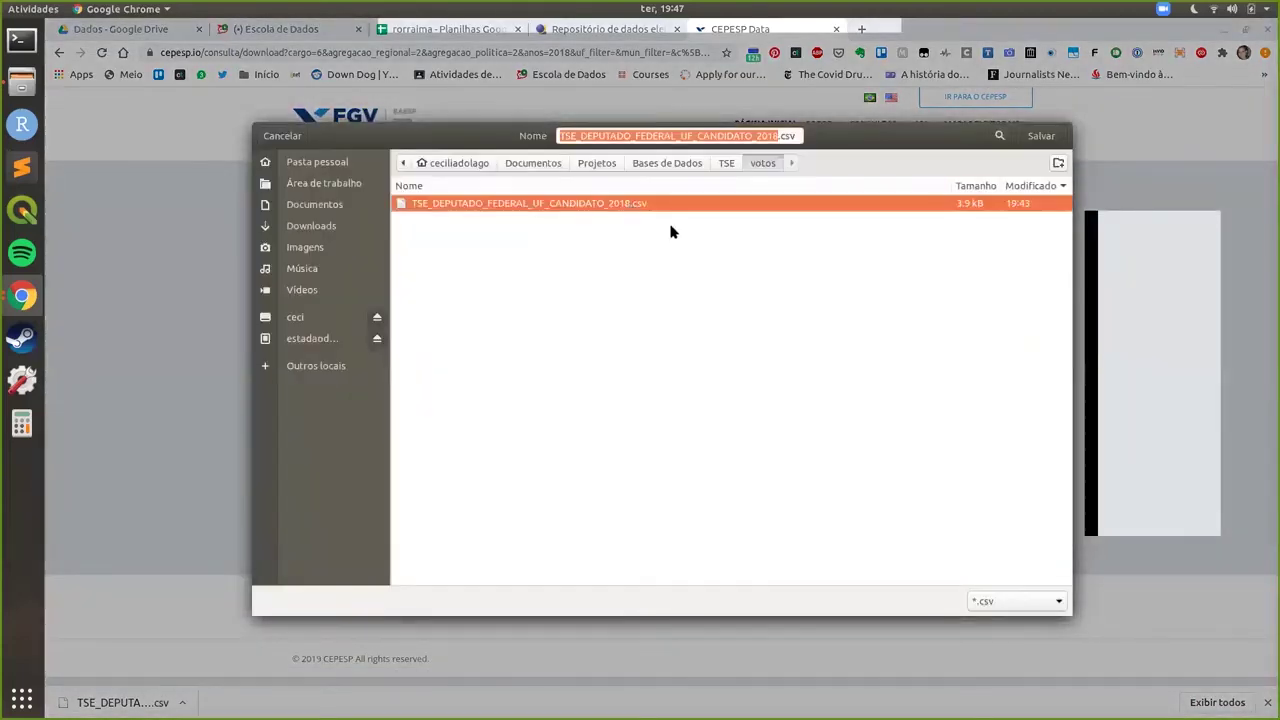
pyautogui.click(1038, 138)
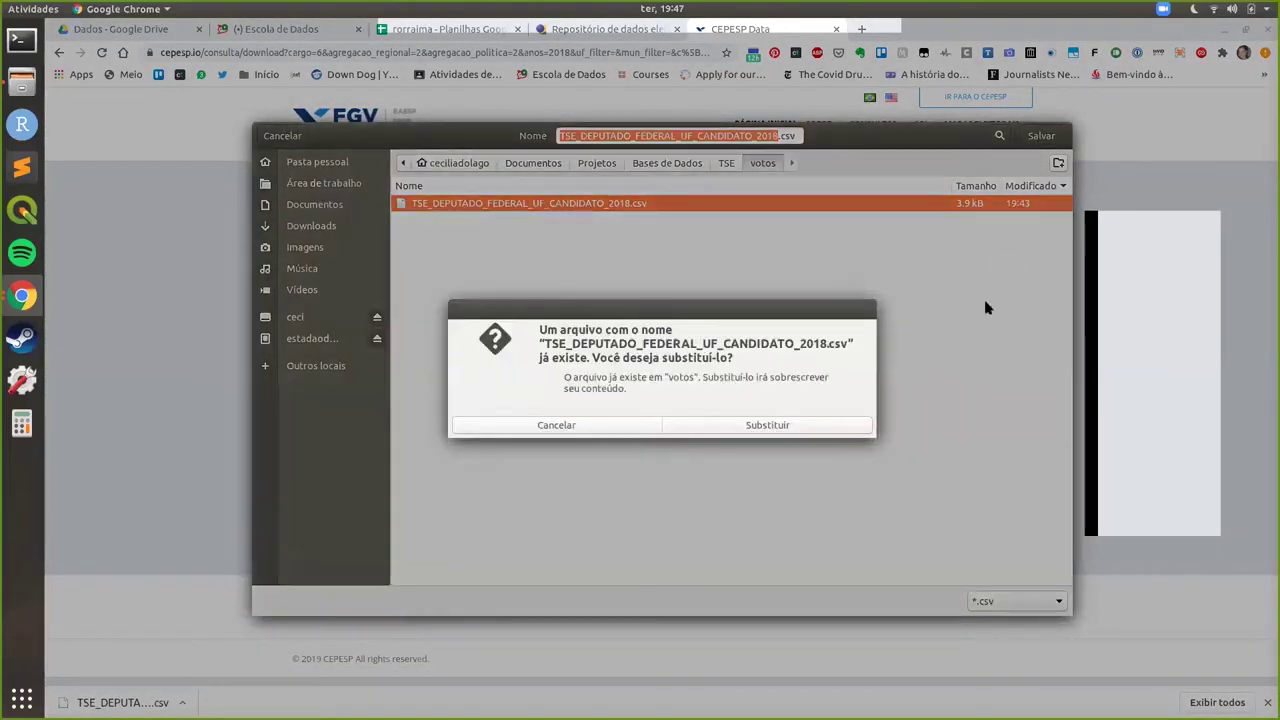
pyautogui.click(738, 430)
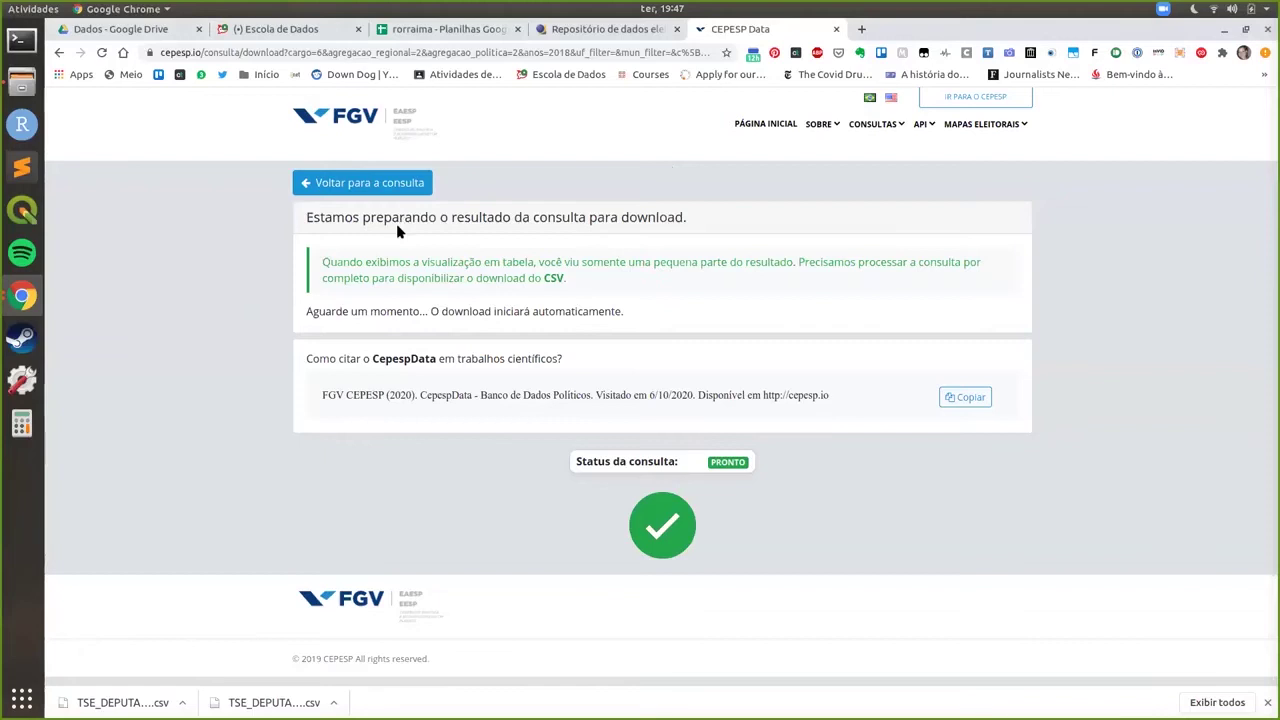
# Switch back to the rorraima spreadsheet and upload TSE_DEPUTADO_FEDERAL_UF_CANDIDATO_2018.csv from the votos folder for import
pyautogui.doubleClick(930, 35)
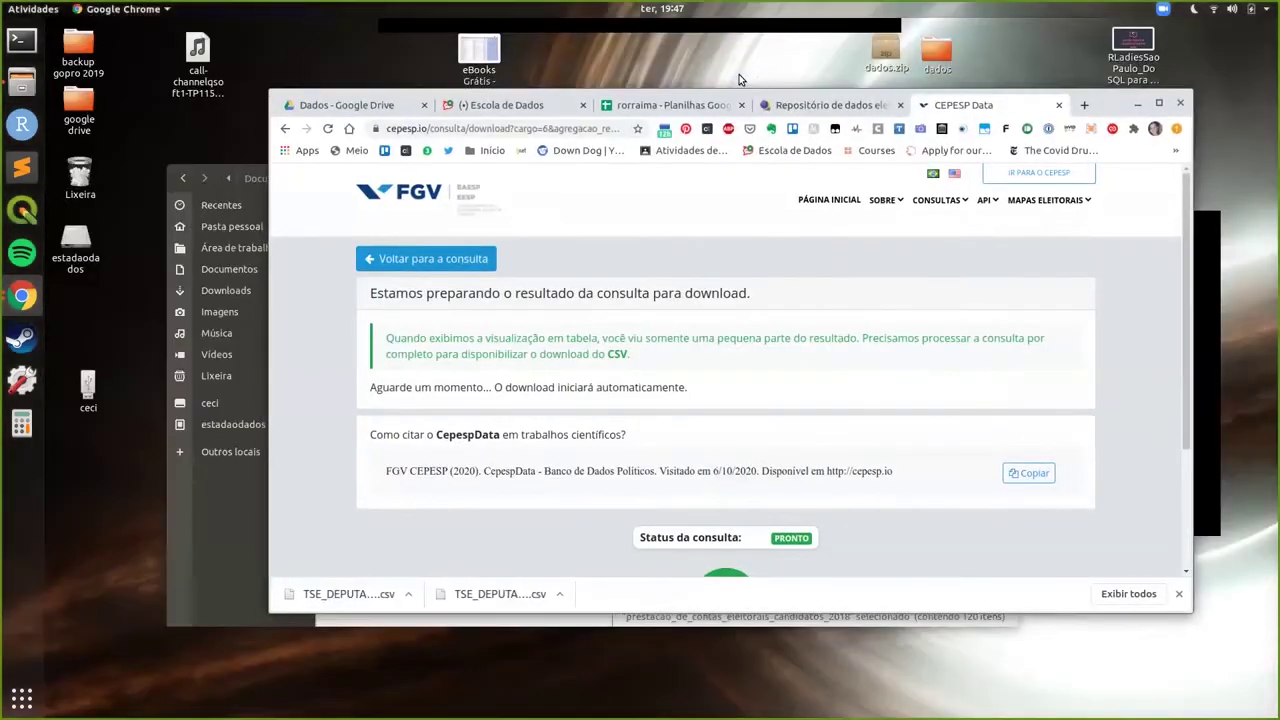
pyautogui.click(690, 105)
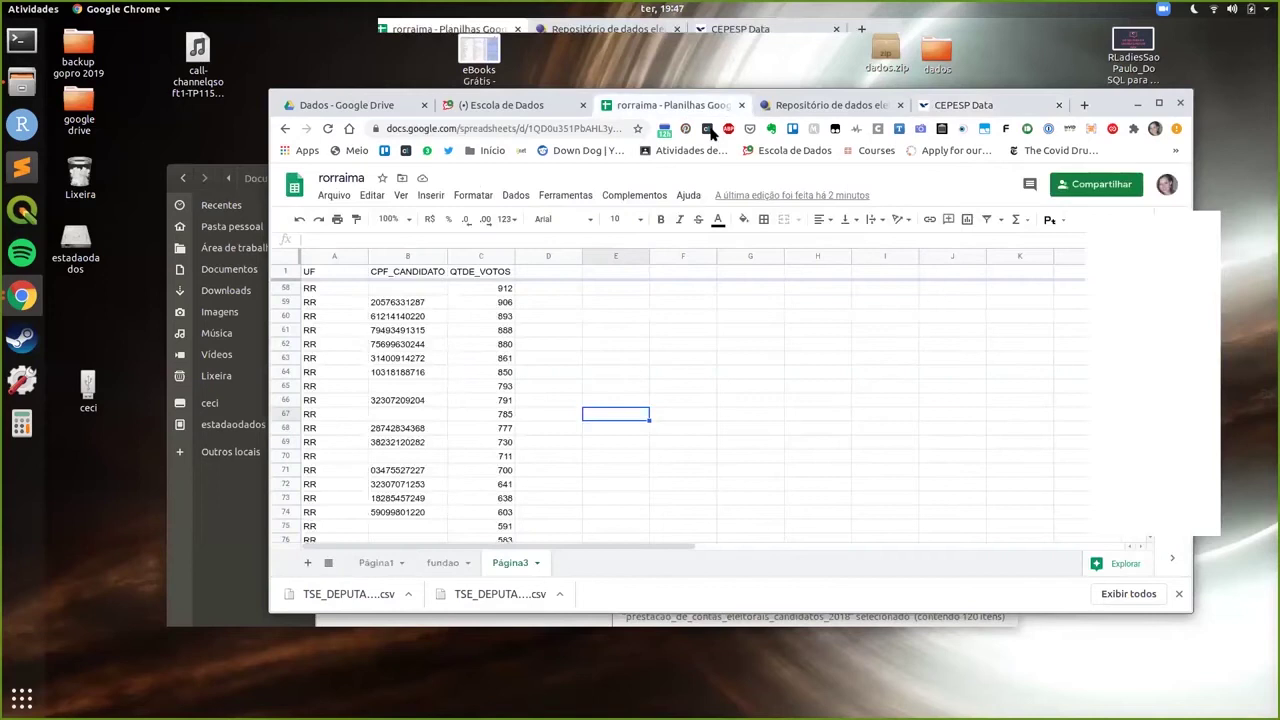
pyautogui.doubleClick(611, 112)
pyautogui.click(360, 258)
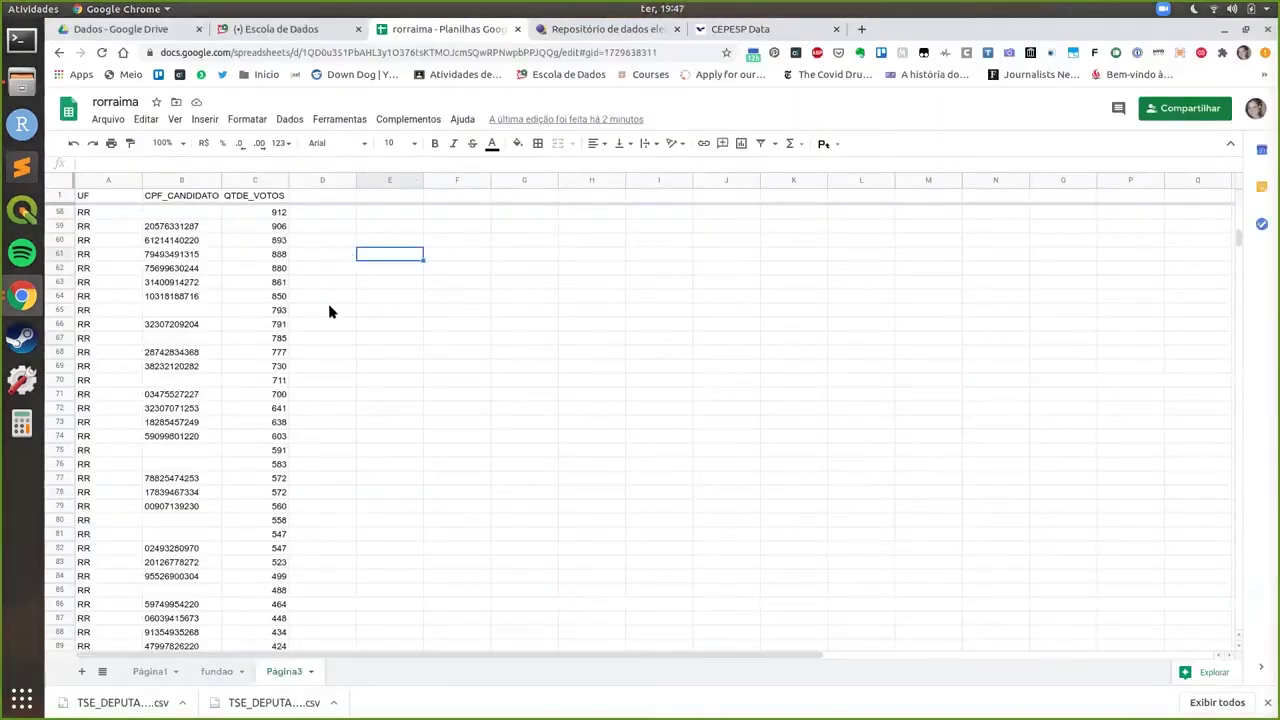
pyautogui.click(108, 119)
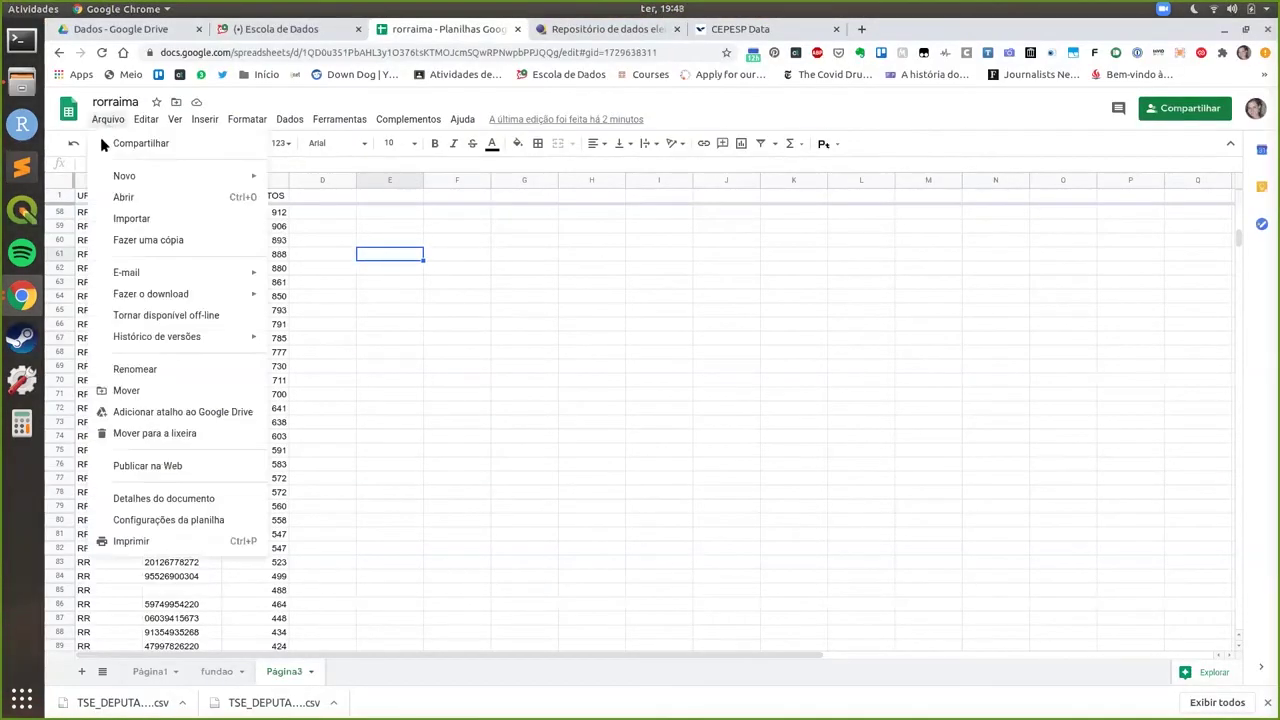
pyautogui.click(140, 219)
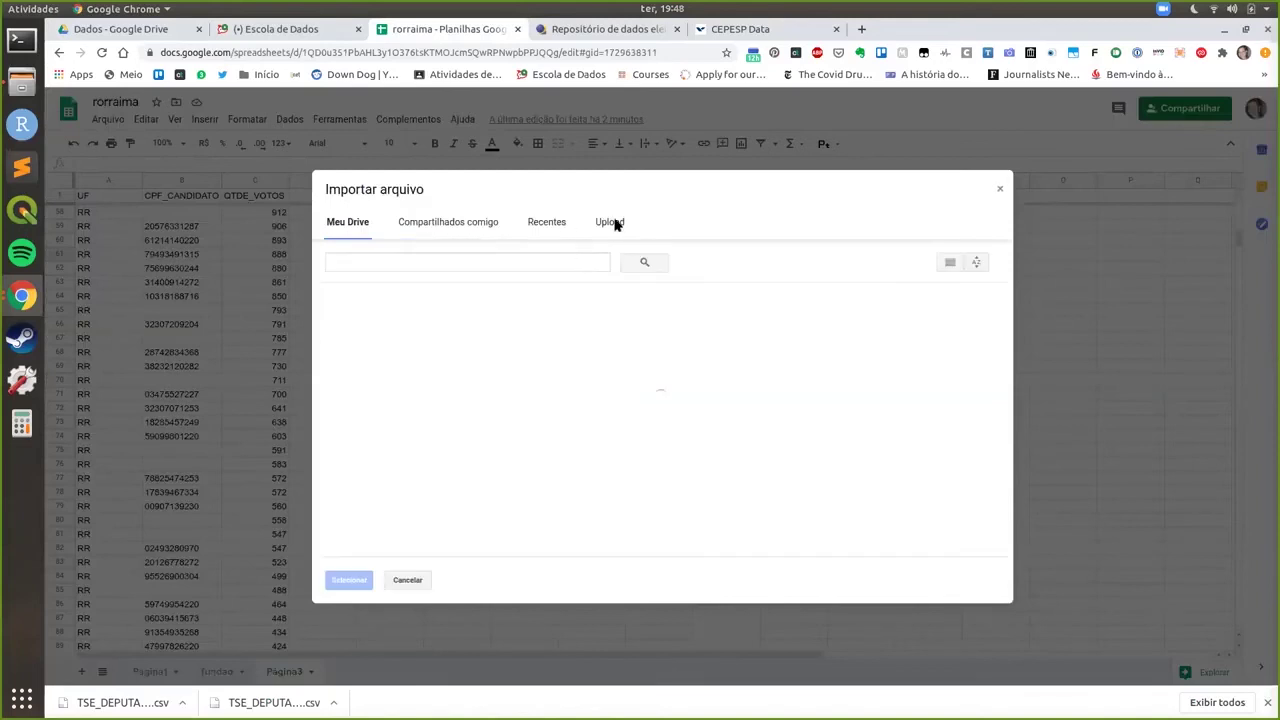
pyautogui.click(610, 224)
pyautogui.click(666, 424)
pyautogui.click(1040, 135)
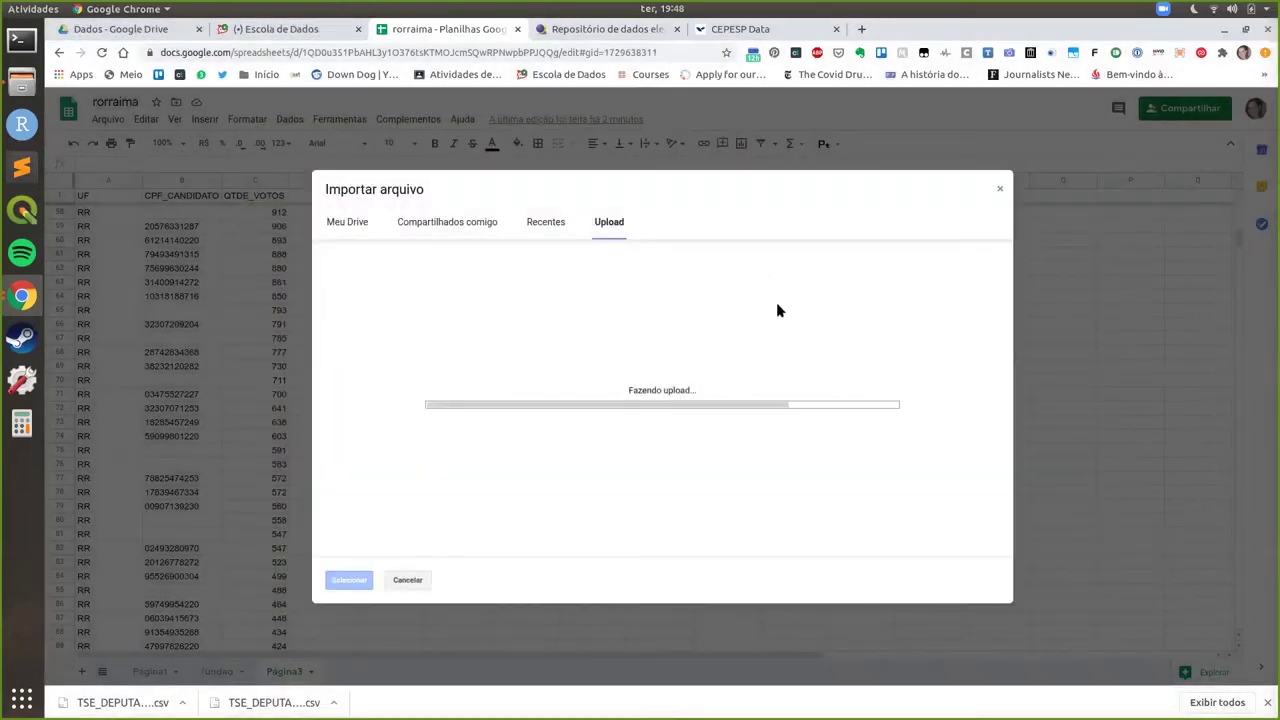
# Import the CSV over the current sheet (Substituir página atual) with Vírgula as separator and text conversion set to Não
pyautogui.click(619, 476)
pyautogui.click(576, 339)
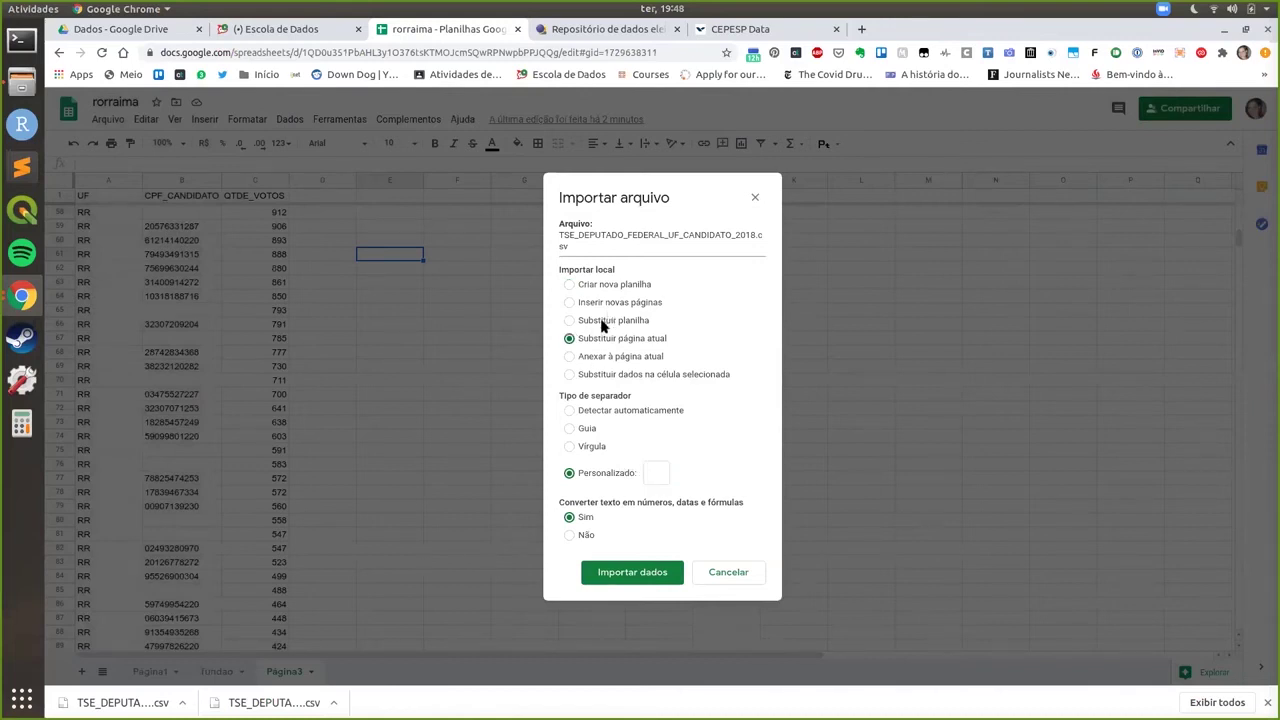
pyautogui.click(601, 321)
pyautogui.click(607, 301)
pyautogui.click(612, 340)
pyautogui.click(591, 447)
pyautogui.click(584, 536)
pyautogui.click(614, 572)
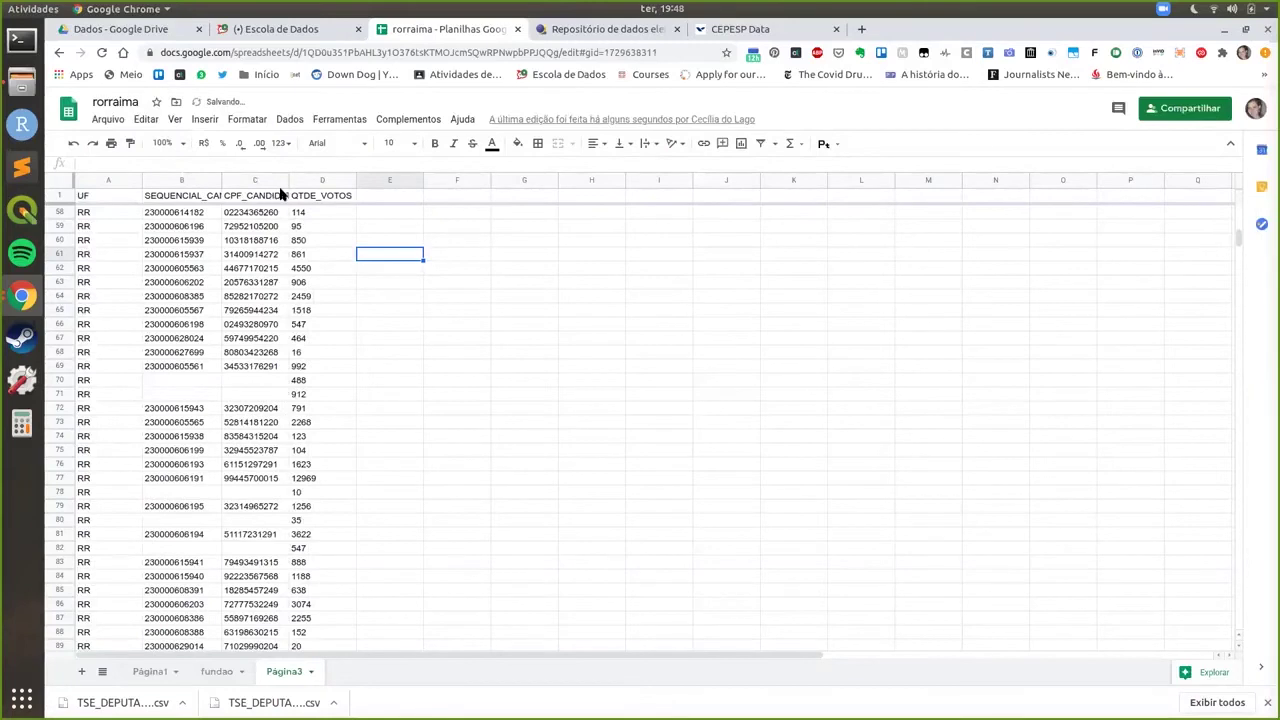
# Fit the CPF_CANDIDATO column's width to its contents
pyautogui.doubleClick(288, 180)
pyautogui.click(180, 383)
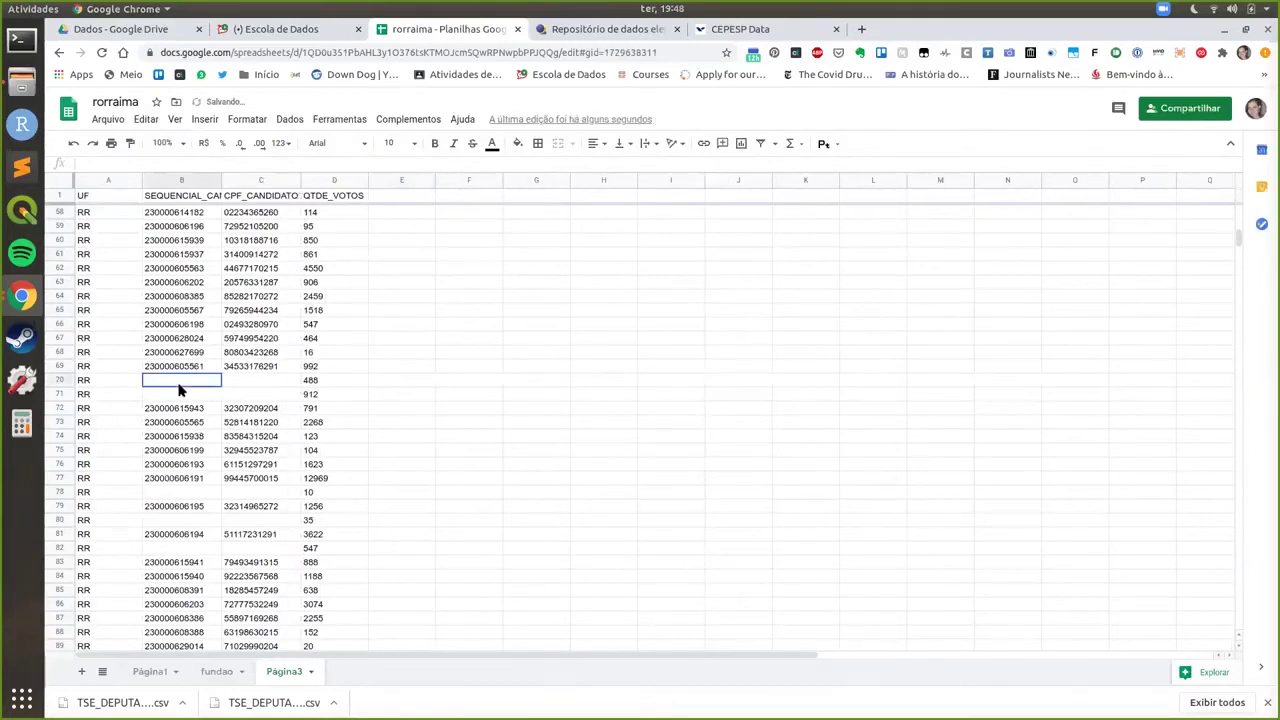
pyautogui.click(340, 366)
# Apply the Número format to the newly imported QTDE_VOTOS column
pyautogui.click(330, 182)
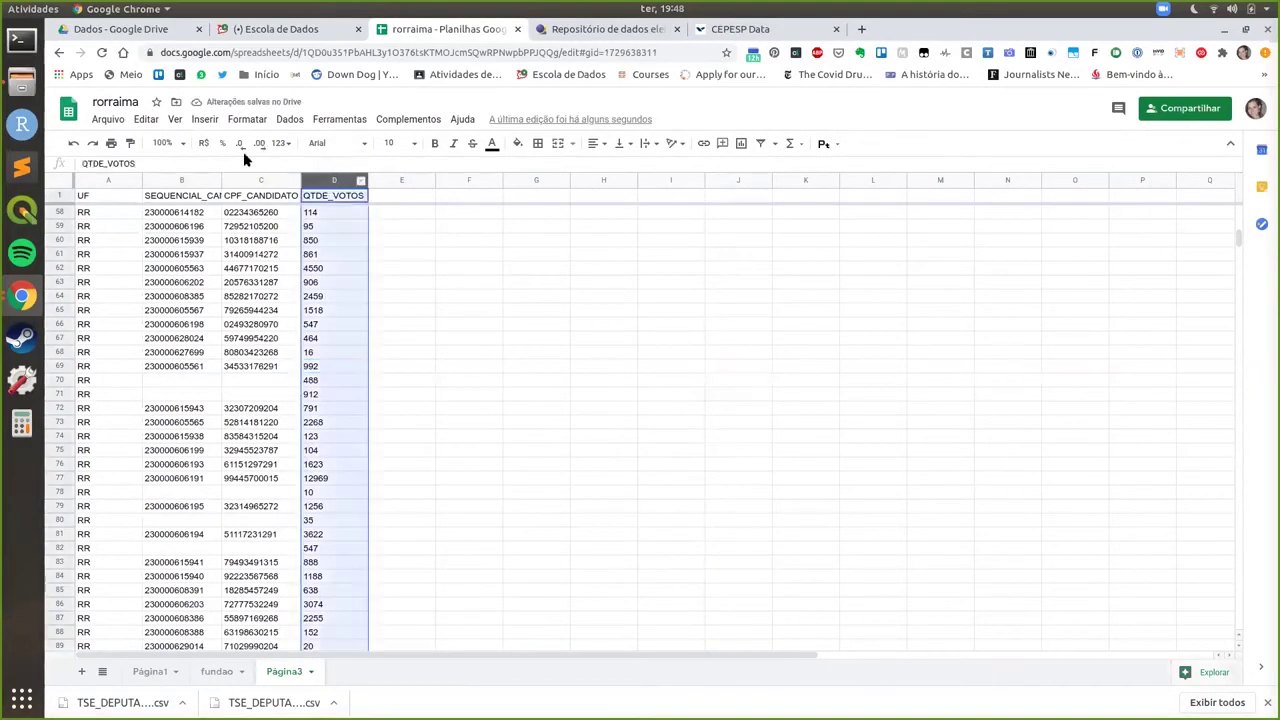
pyautogui.click(281, 143)
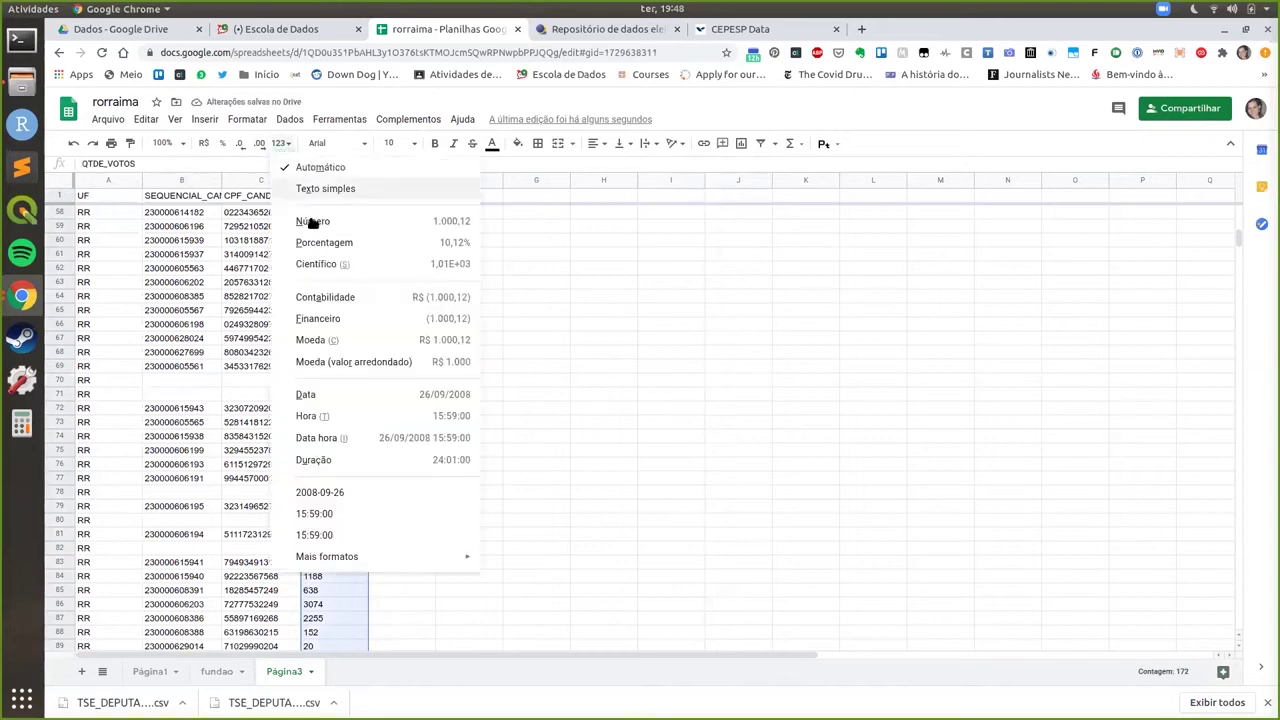
pyautogui.click(312, 221)
pyautogui.click(382, 241)
# Remove the two decimal places from the vote counts in column D
pyautogui.click(353, 185)
pyautogui.click(241, 143)
pyautogui.click(241, 143)
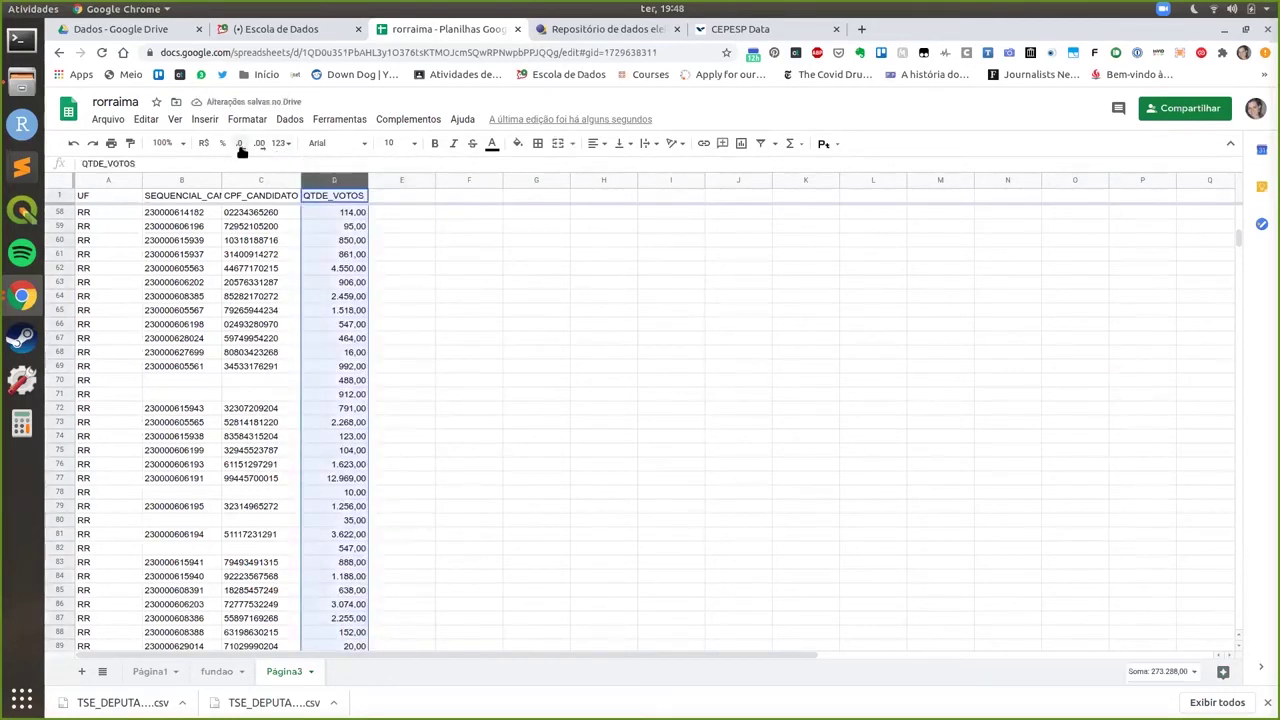
pyautogui.click(390, 267)
pyautogui.click(338, 244)
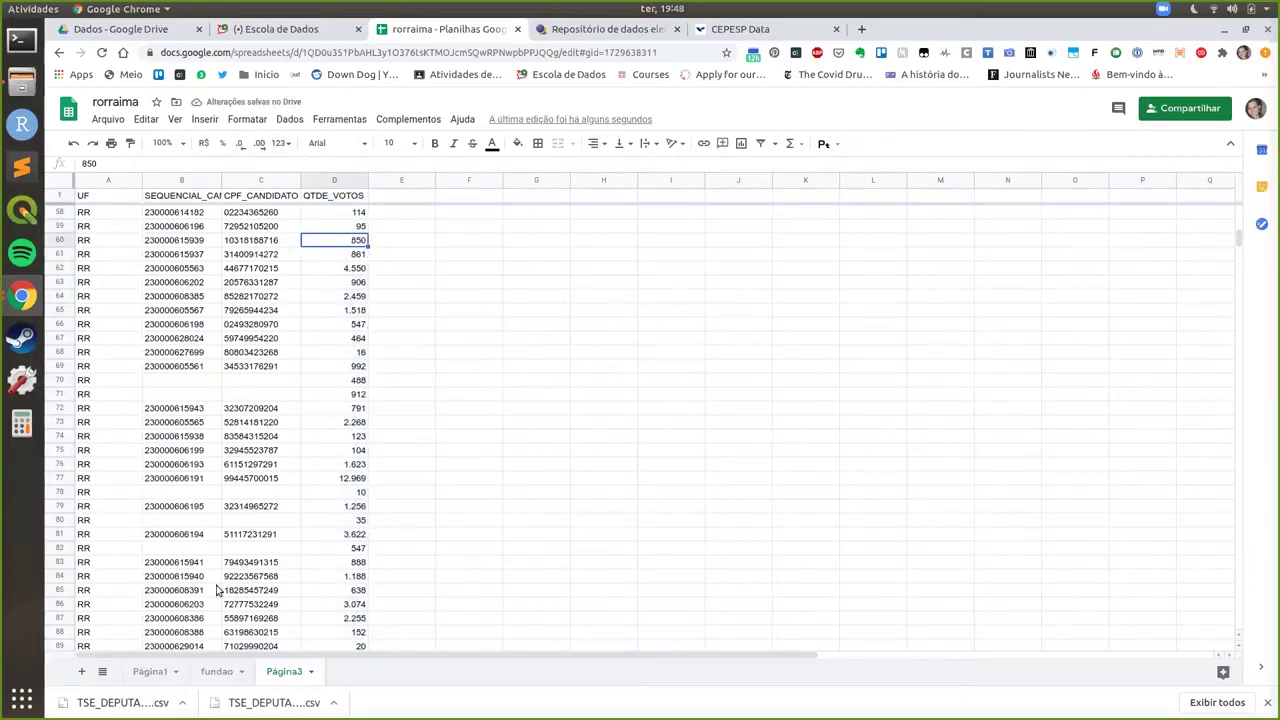
# Rename the Página3 sheet as votos
pyautogui.doubleClick(284, 673)
pyautogui.write('votos')
pyautogui.press('Return')
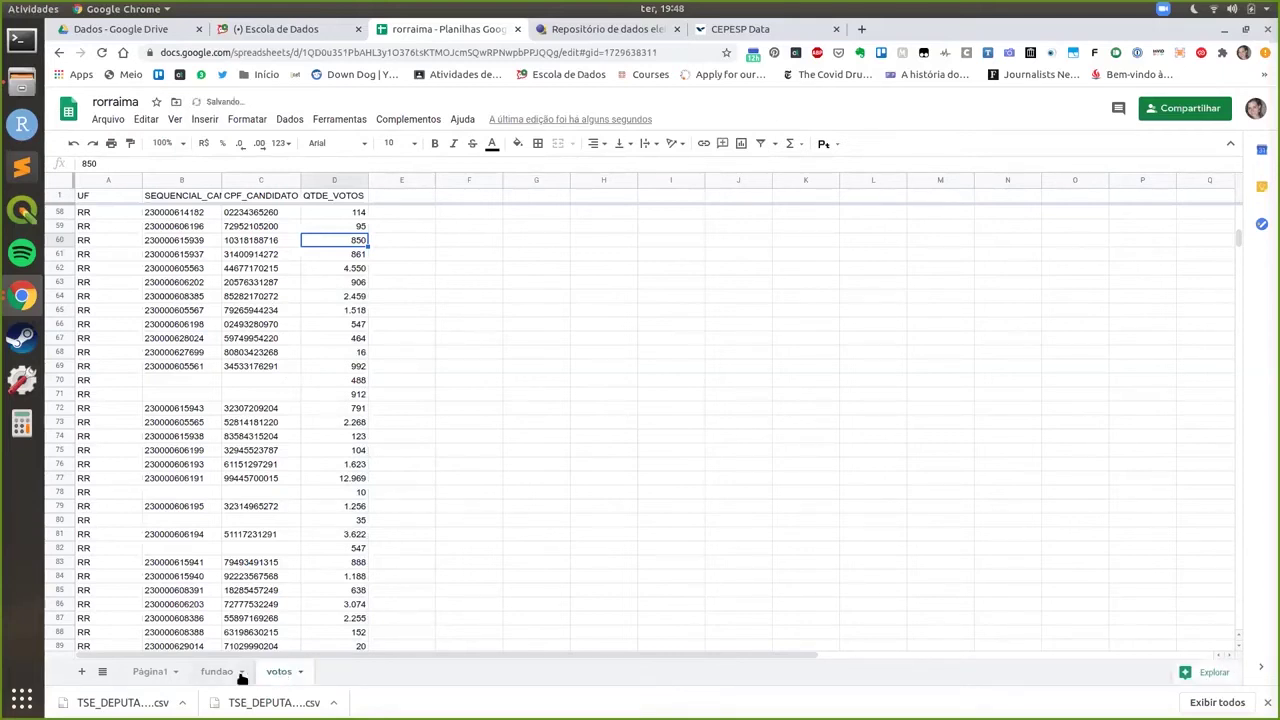
# Review the candidate columns on Página1 and add a new blank sheet directly after it
pyautogui.click(150, 672)
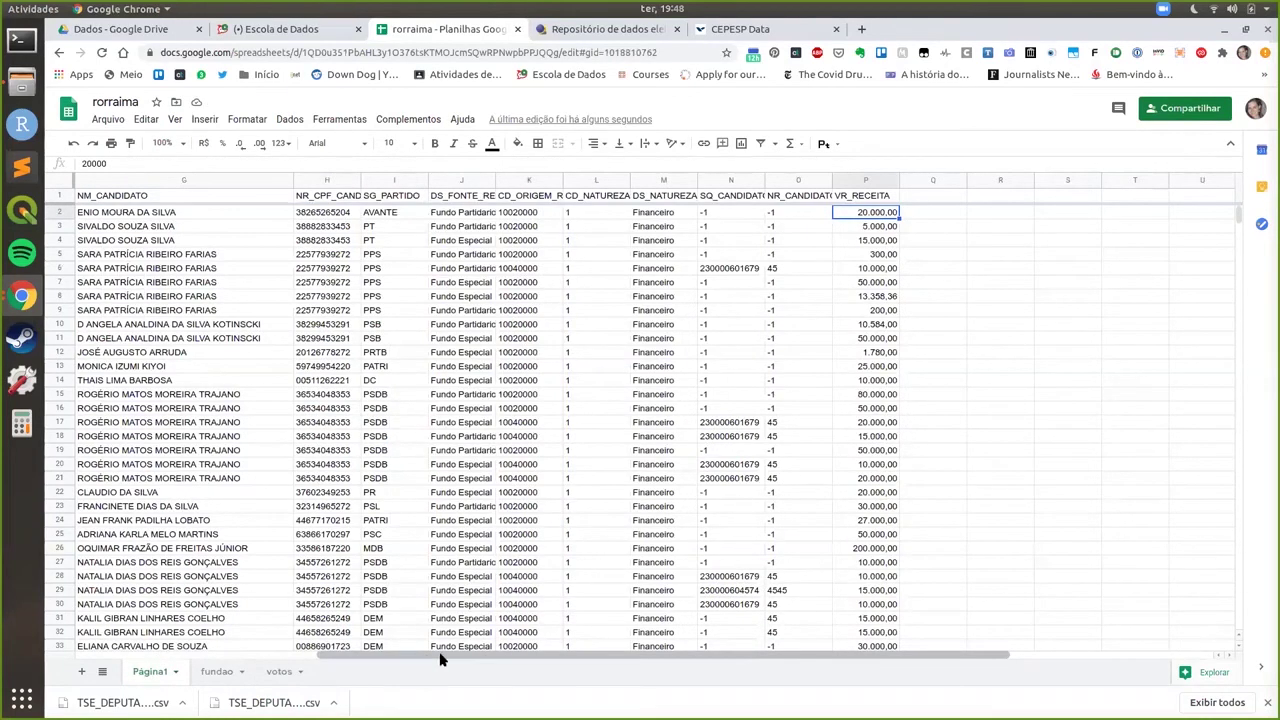
pyautogui.hscroll(-1, 280, 662)
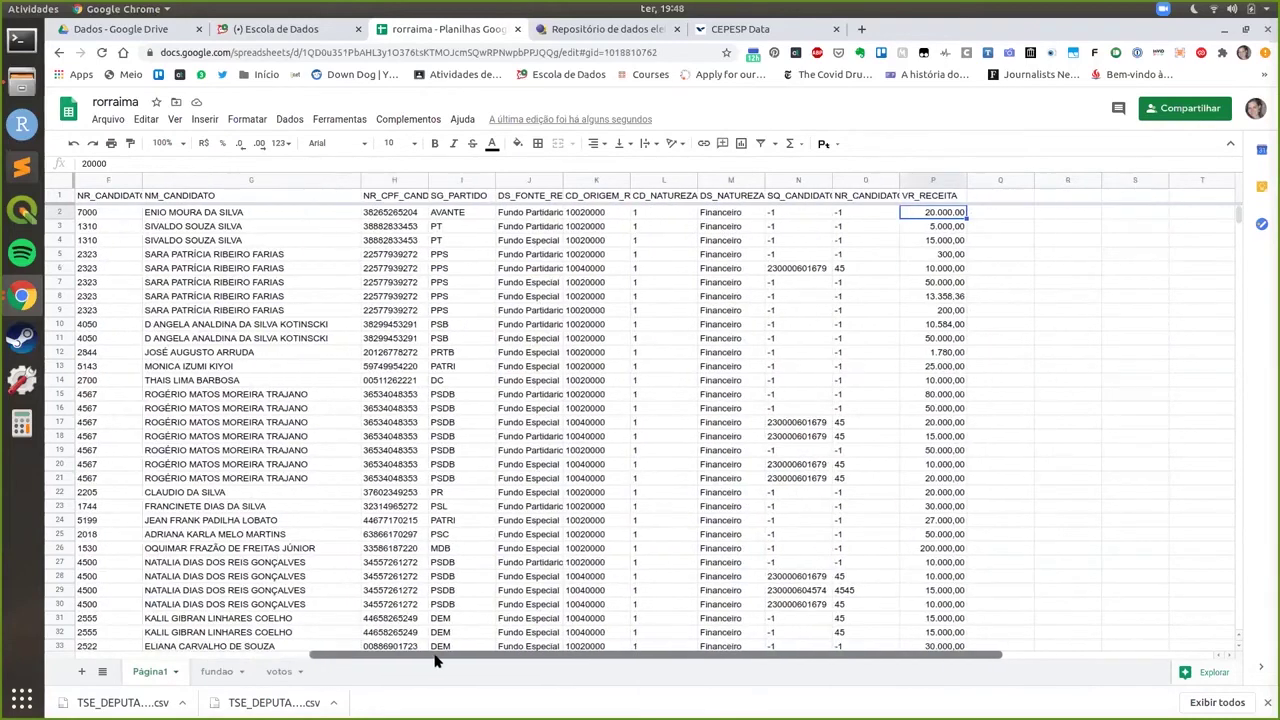
pyautogui.moveTo(443, 656); pyautogui.dragTo(428, 656)
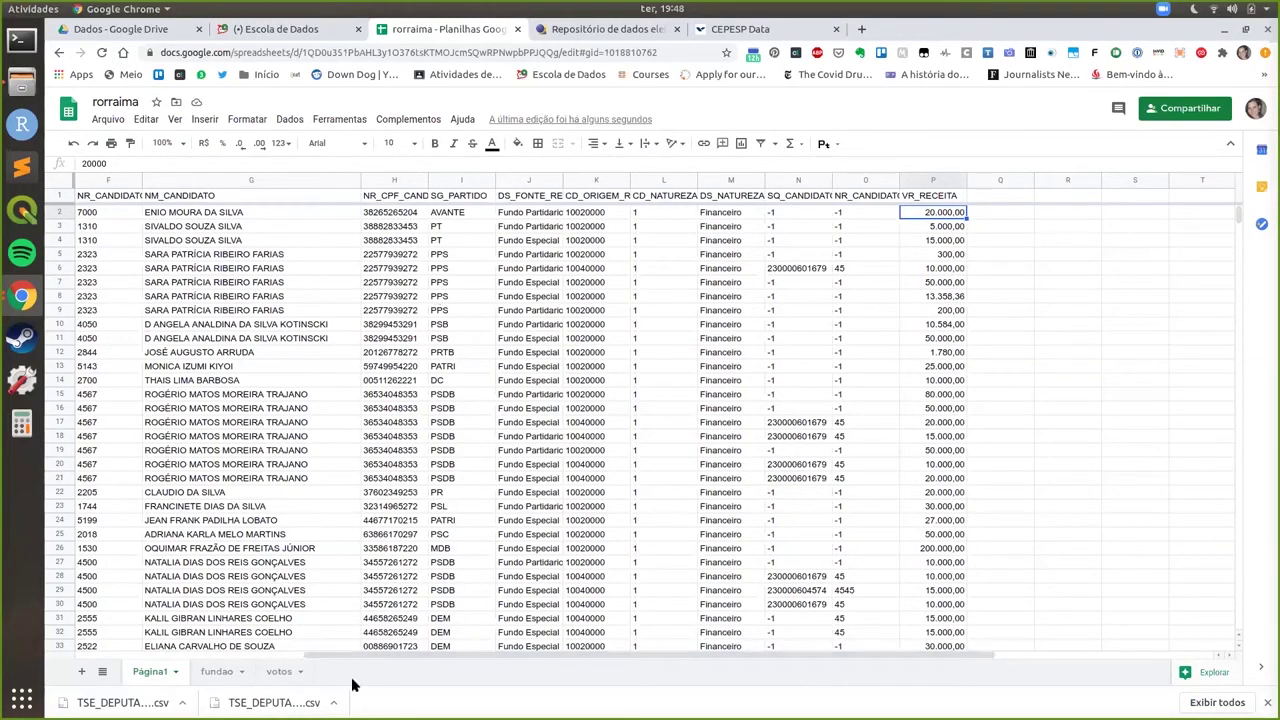
pyautogui.click(81, 671)
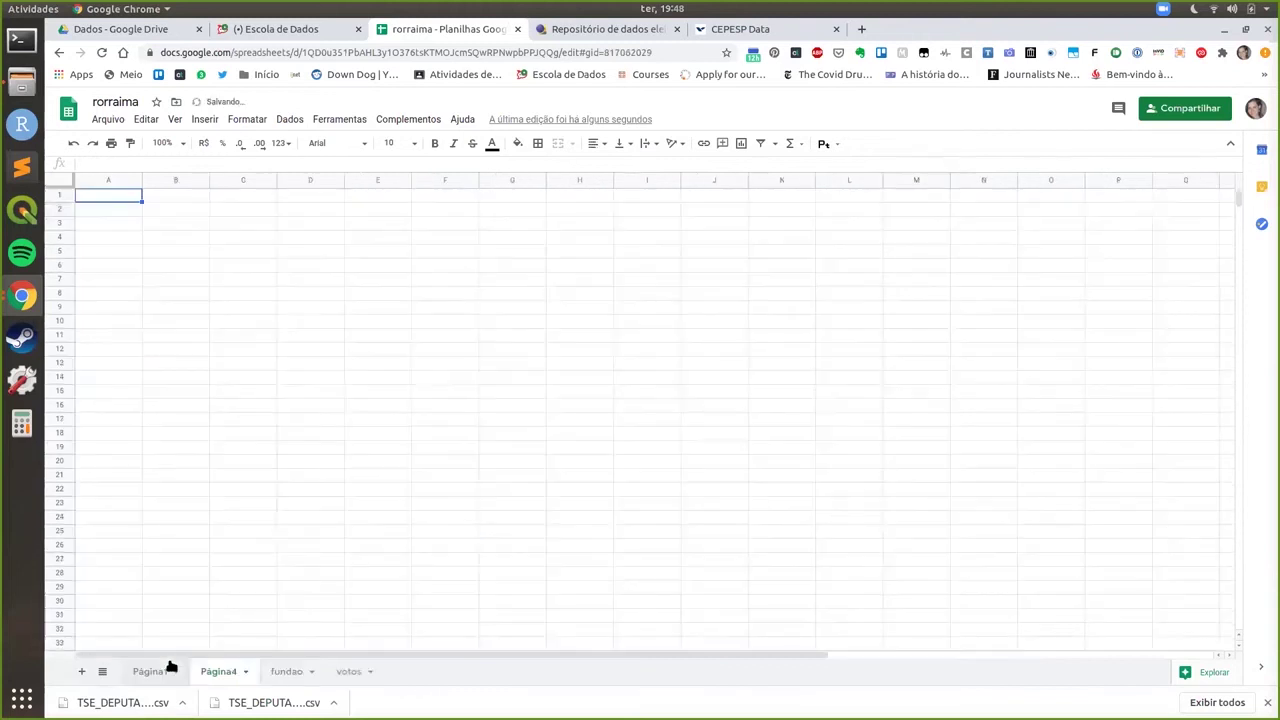
# Upload consulta_cand_2018_RR.csv from the TSE candidatos/consulta_cand_2018 folder for import into the new blank sheet
pyautogui.click(108, 121)
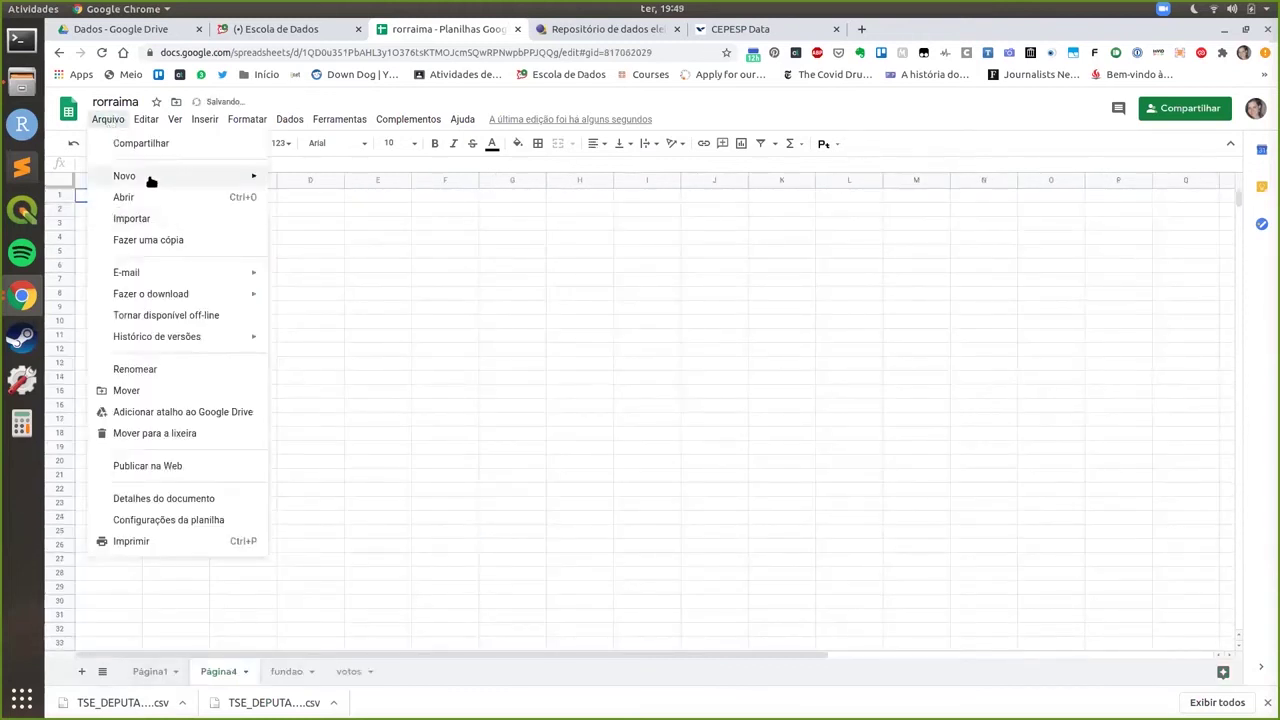
pyautogui.click(143, 220)
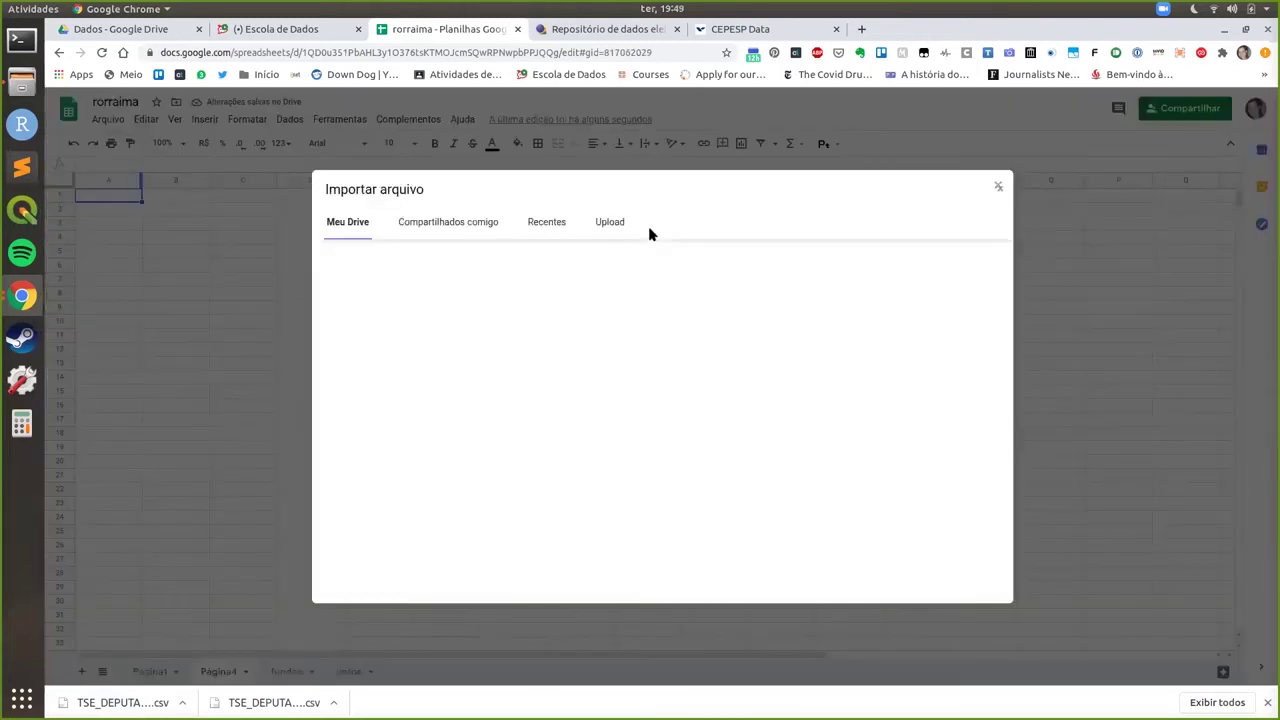
pyautogui.click(594, 222)
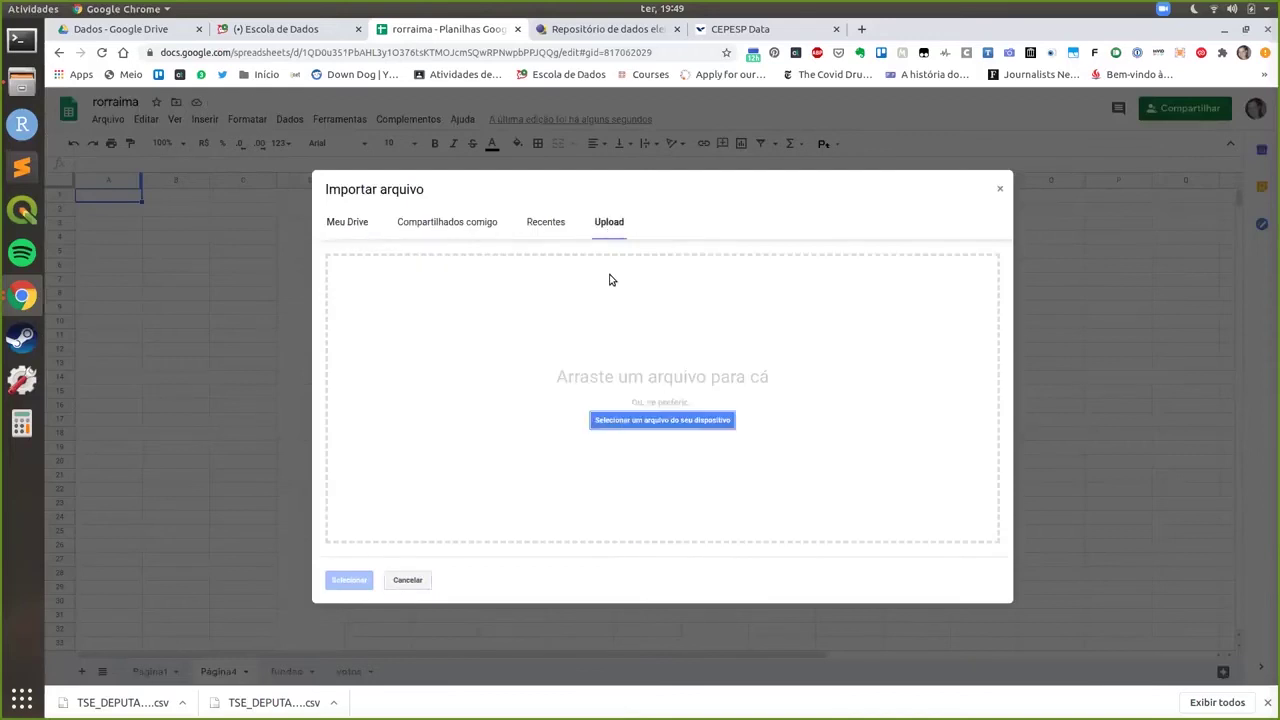
pyautogui.click(629, 428)
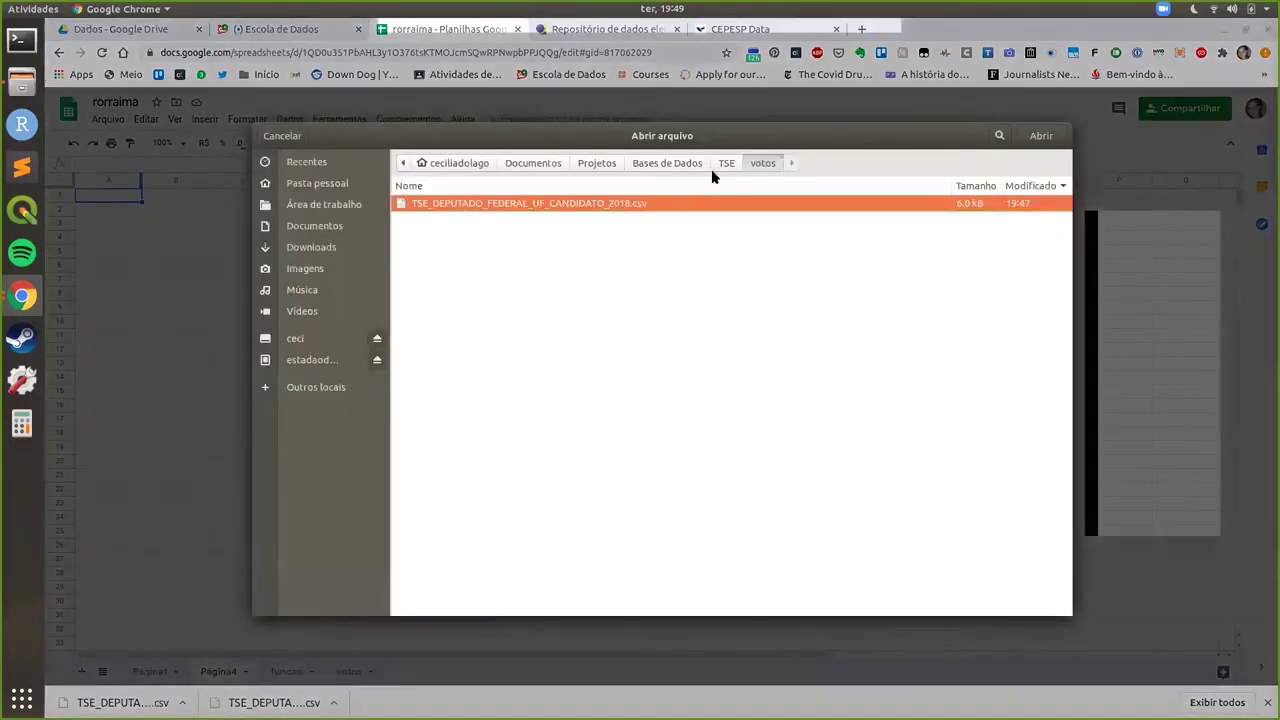
pyautogui.click(718, 166)
pyautogui.doubleClick(452, 238)
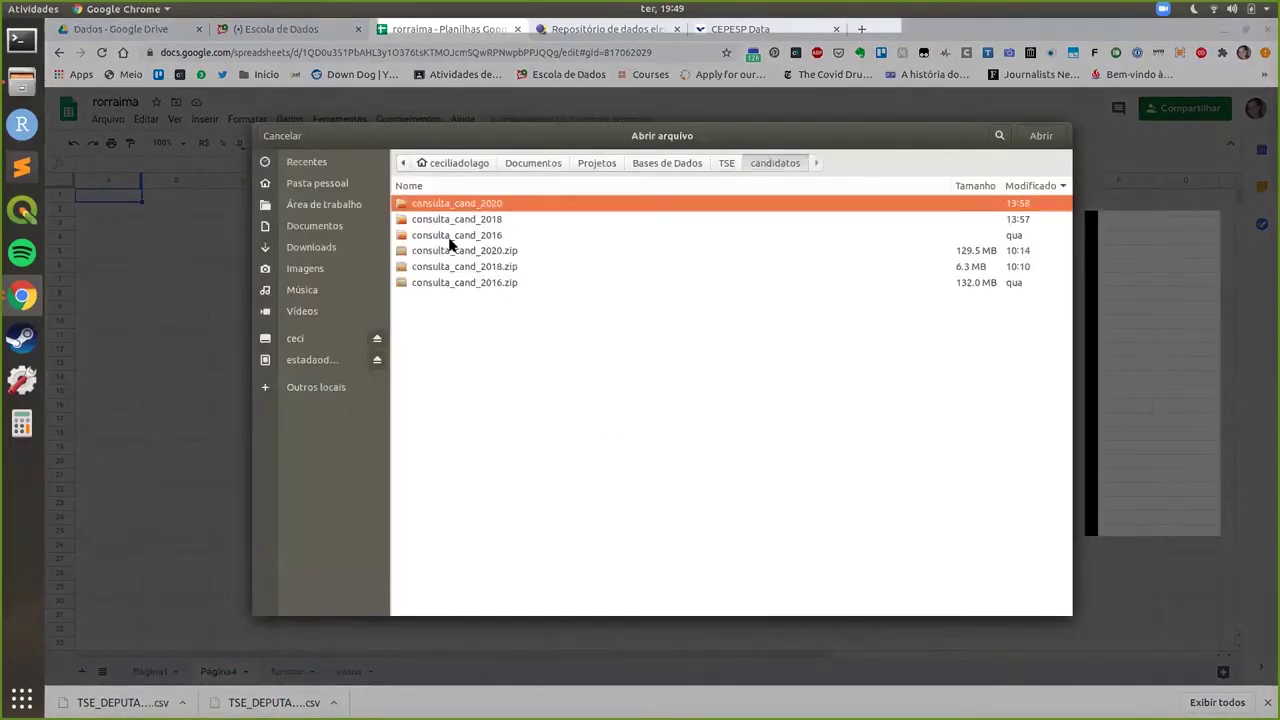
pyautogui.click(508, 223)
pyautogui.doubleClick(508, 220)
pyautogui.scroll(-5, 566, 280)
pyautogui.click(516, 309)
pyautogui.click(510, 296)
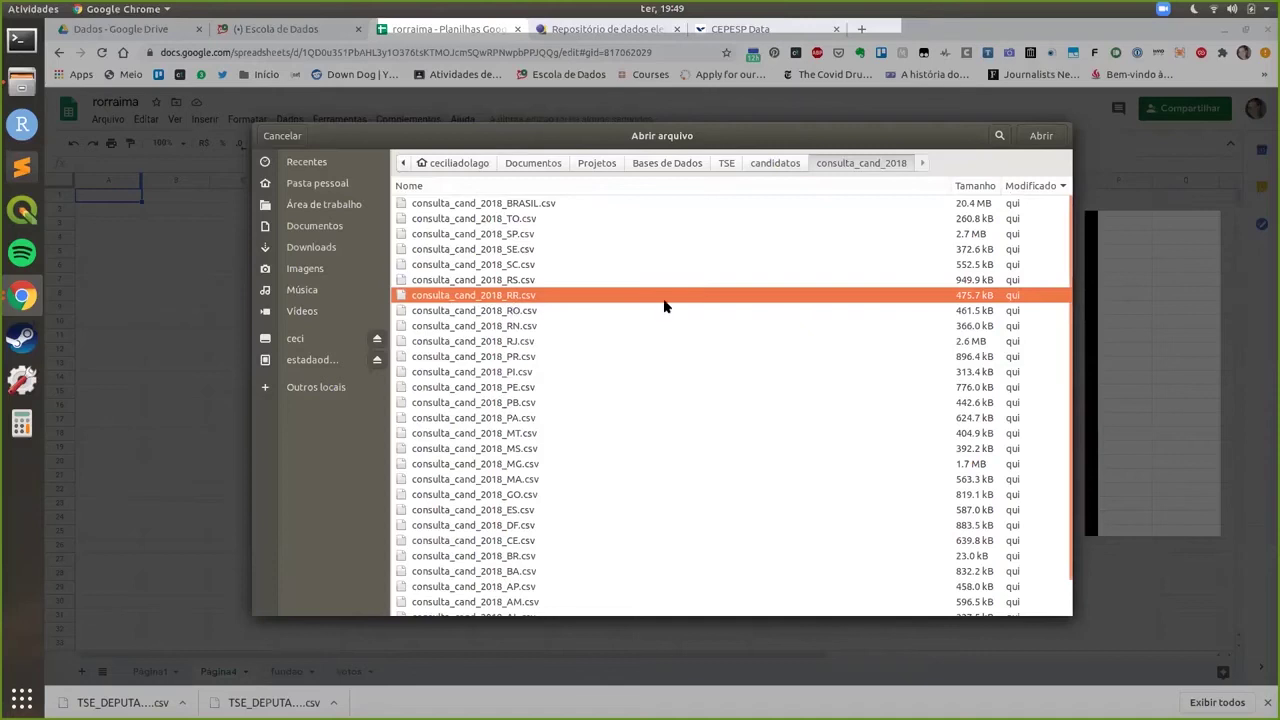
pyautogui.click(1041, 137)
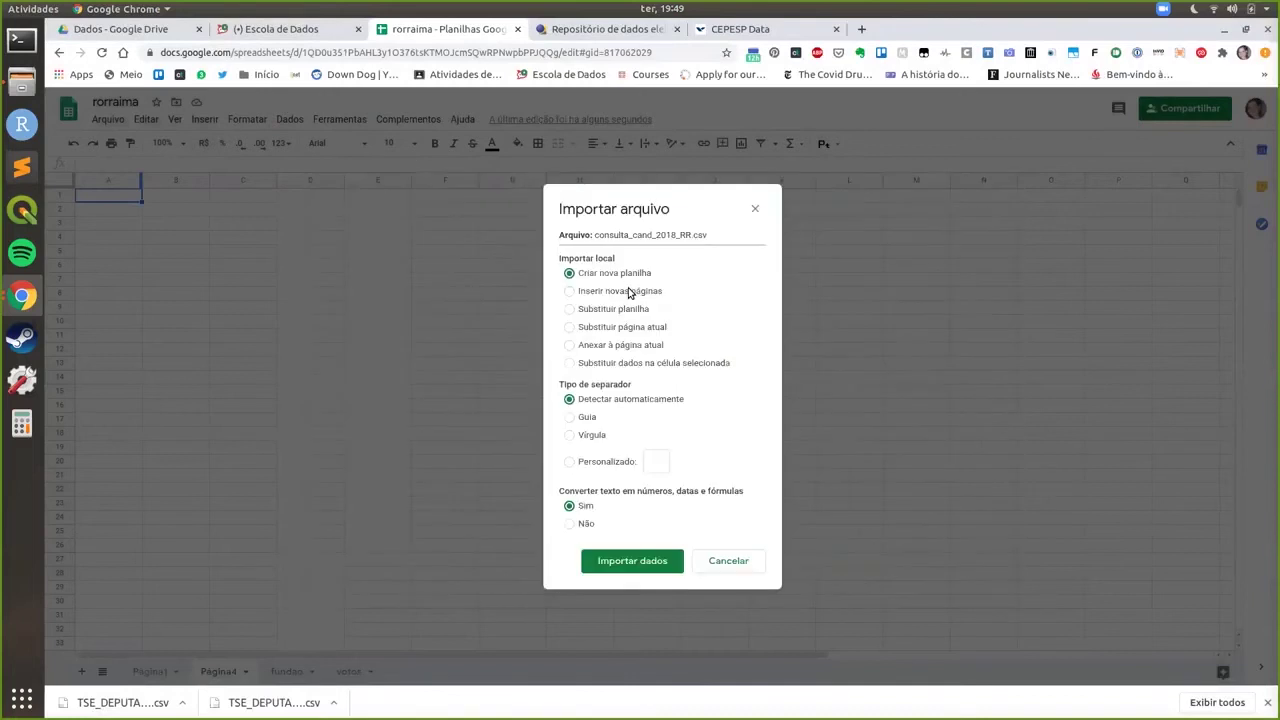
# Try to import the file over the current sheet with a comma separator and no conversion of text to numbers, dates and formulas
pyautogui.click(585, 432)
pyautogui.click(571, 524)
pyautogui.click(597, 312)
pyautogui.click(595, 330)
pyautogui.click(645, 563)
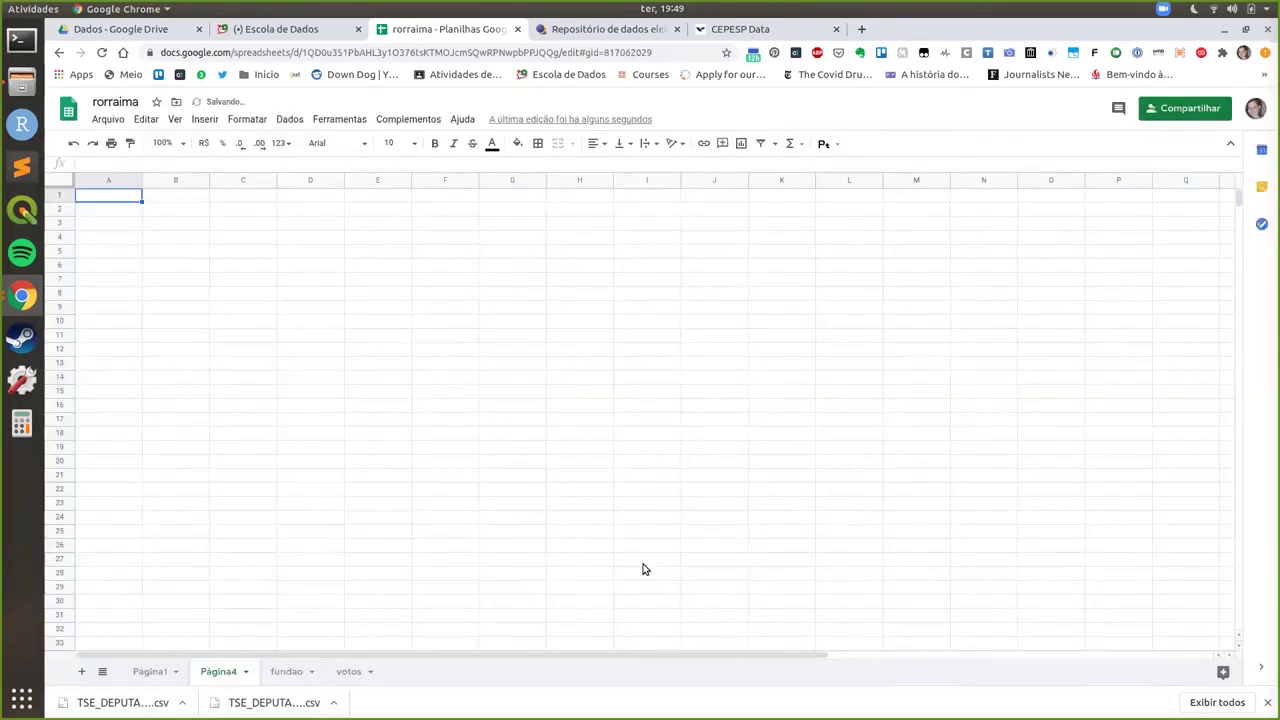
# Upload consulta_cand_2018_RR.csv again to repeat the import into Página4
pyautogui.click(108, 122)
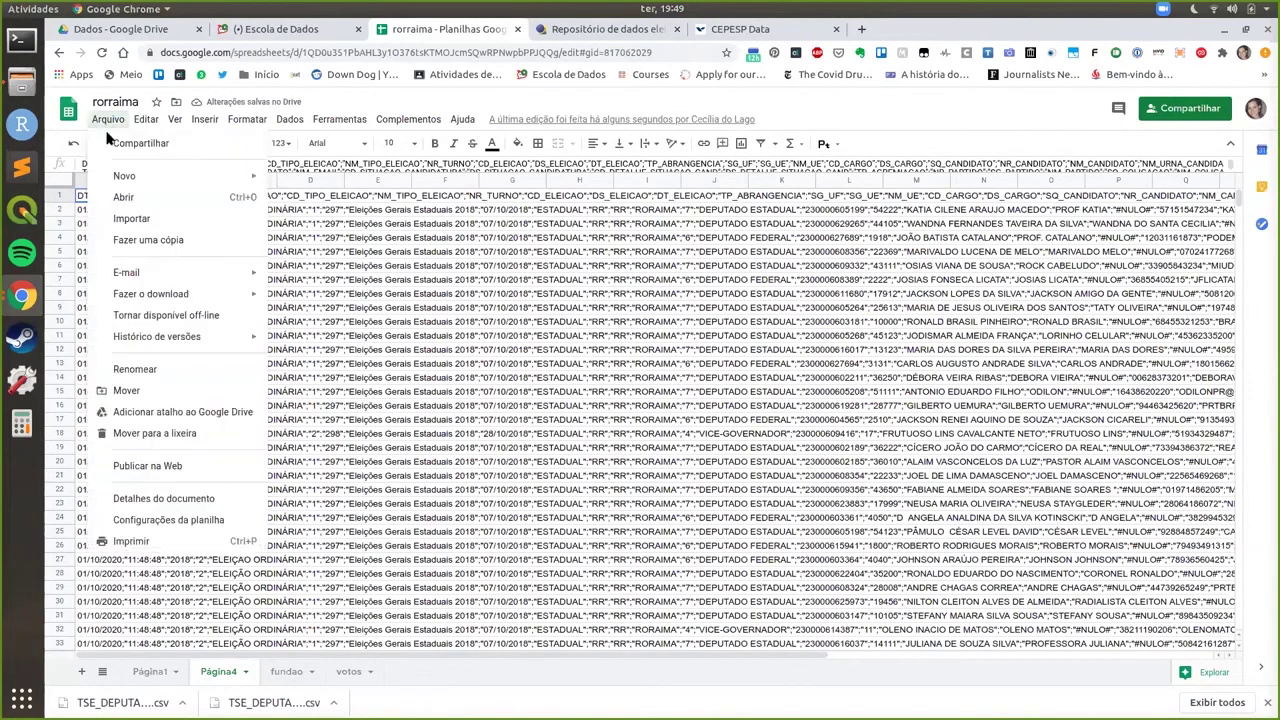
pyautogui.click(128, 220)
pyautogui.click(609, 222)
pyautogui.click(668, 422)
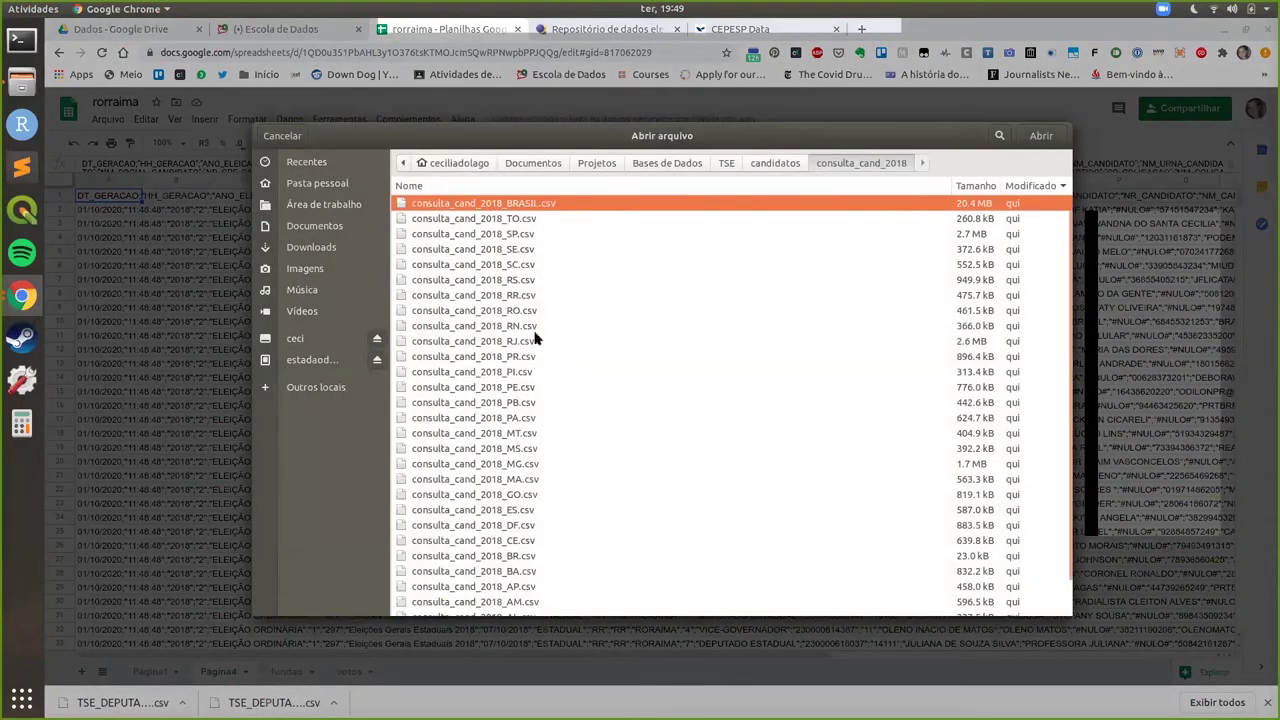
pyautogui.click(519, 297)
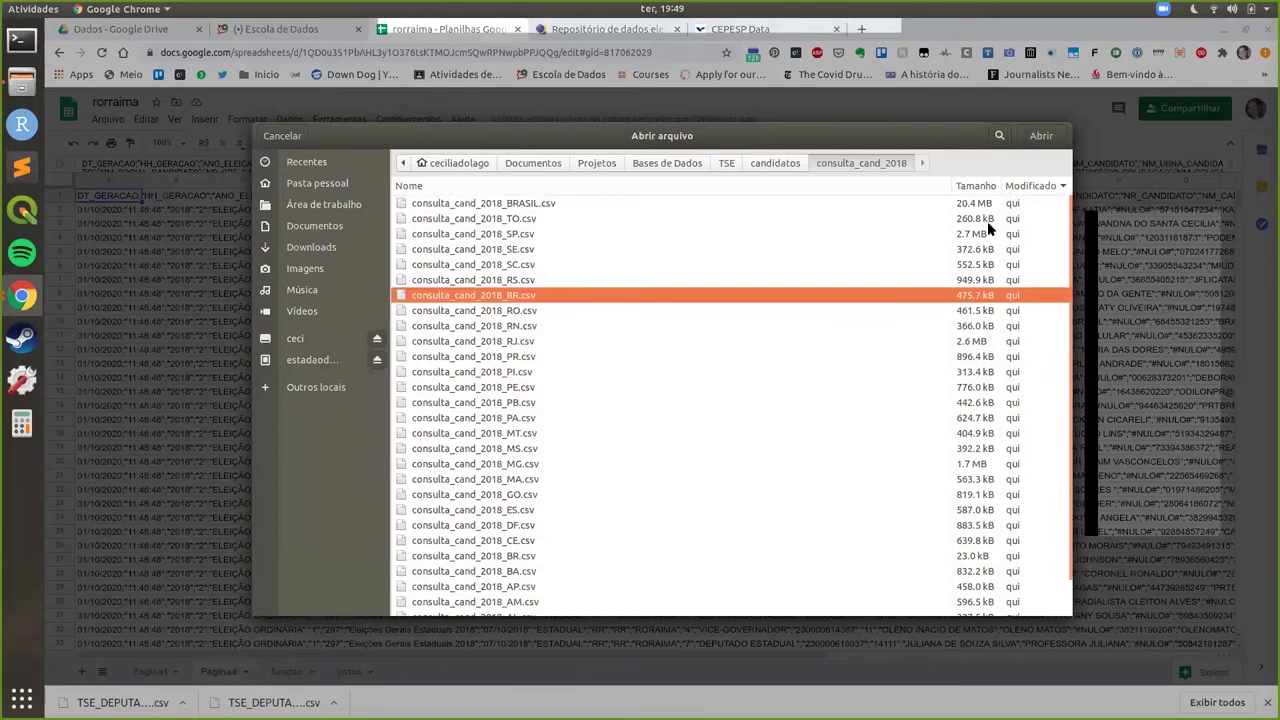
pyautogui.click(1040, 137)
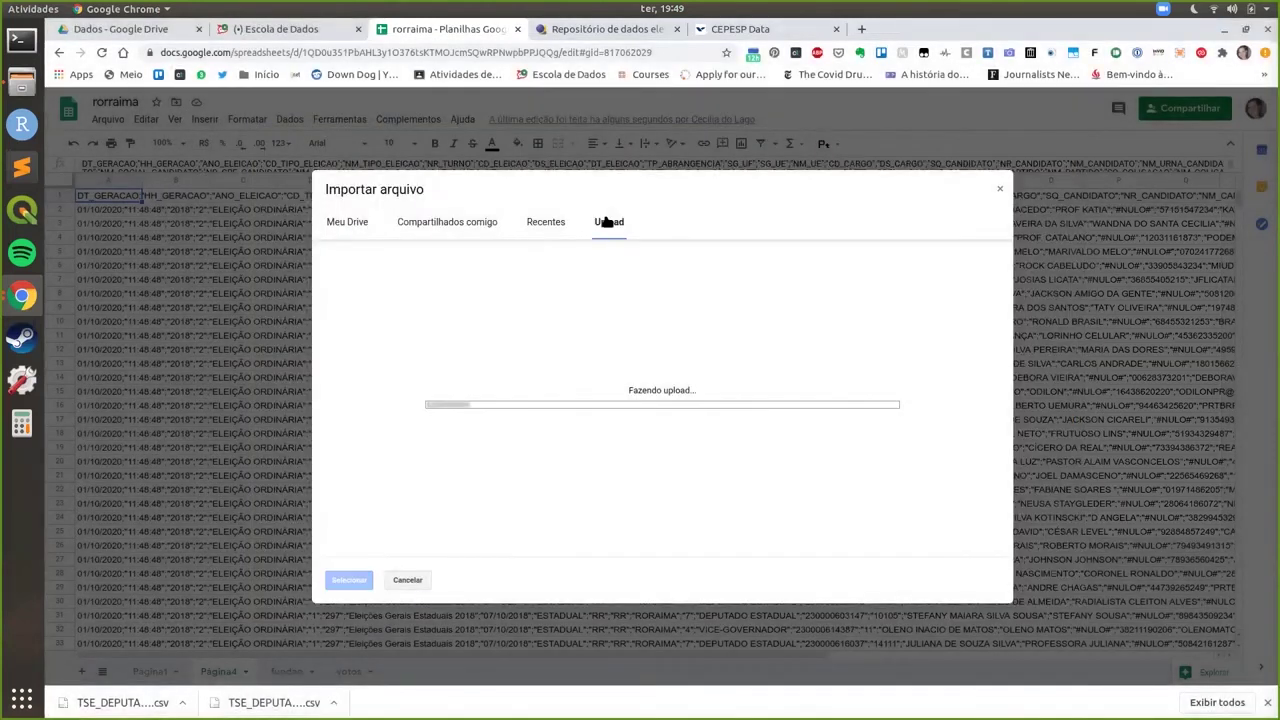
# Retry the comma-separated import, replacing the current sheet and leaving text unconverted
pyautogui.click(585, 523)
pyautogui.click(588, 420)
pyautogui.click(590, 437)
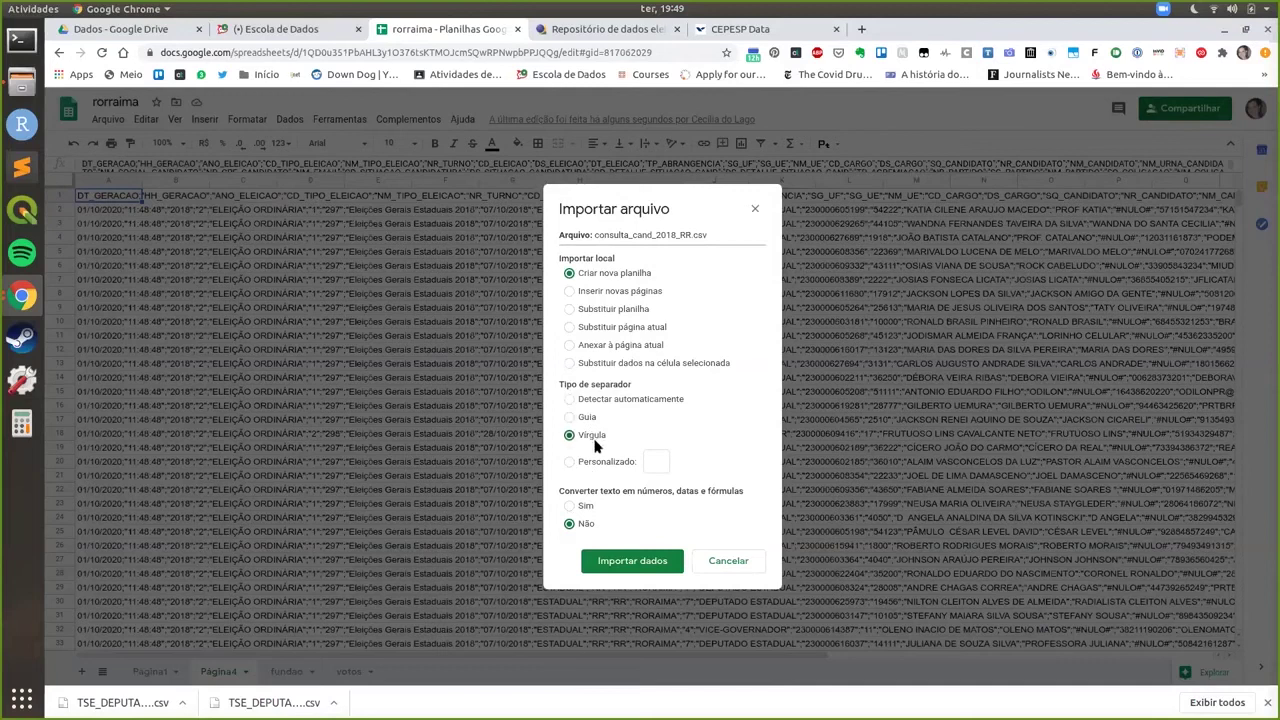
pyautogui.click(624, 328)
pyautogui.click(636, 563)
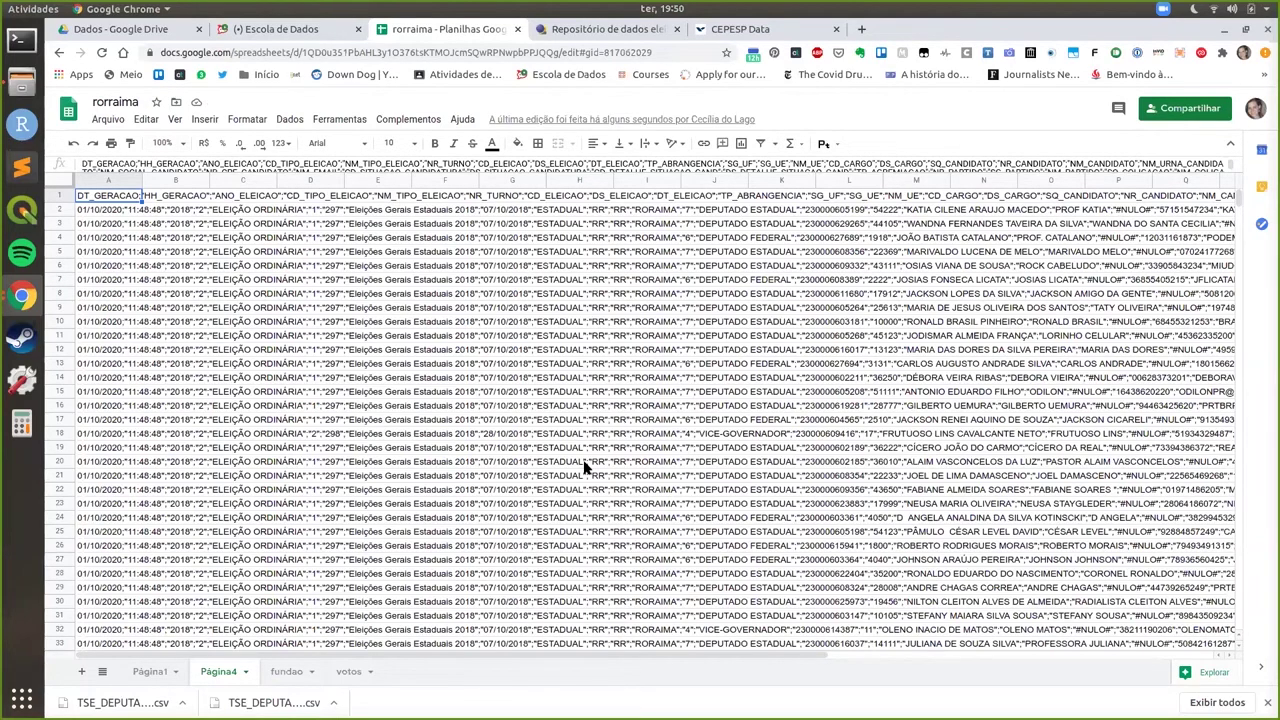
# Rename the Página4 sheet as cand
pyautogui.doubleClick(217, 672)
pyautogui.write('cand')
pyautogui.press('Return')
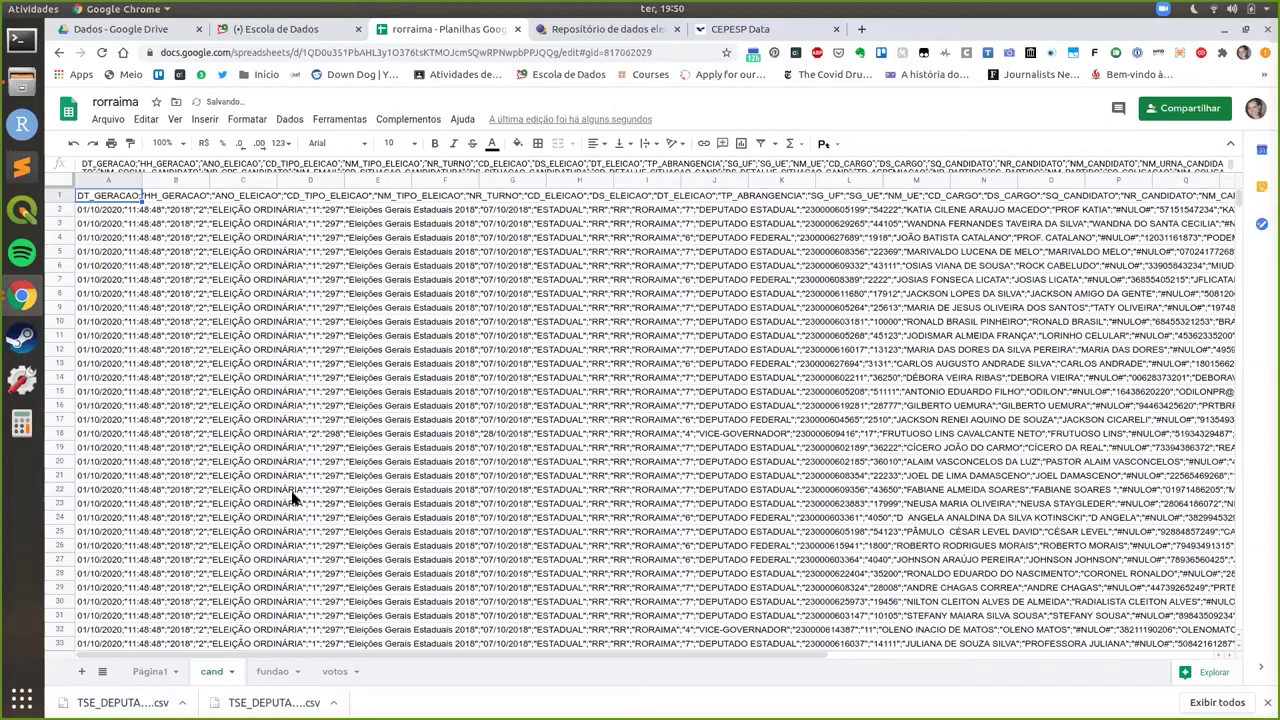
# Upload consulta_cand_2018_RR.csv once more for a fresh import into the cand sheet
pyautogui.click(372, 240)
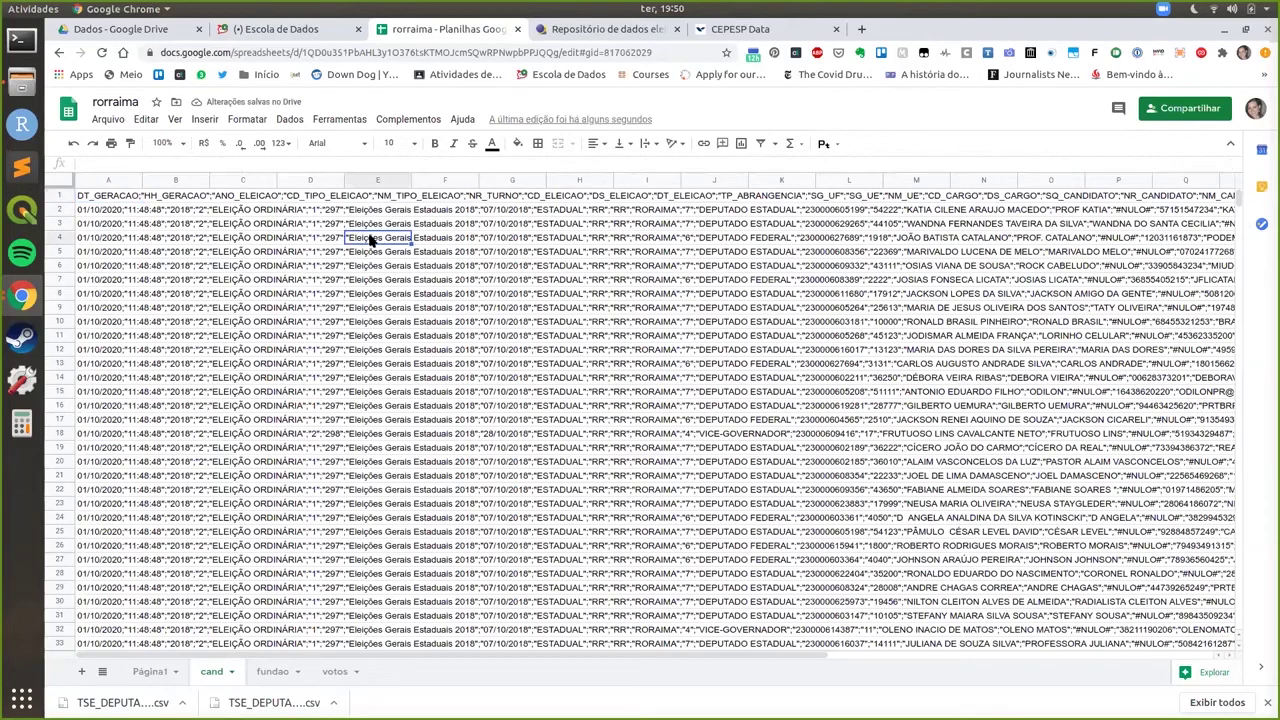
pyautogui.click(362, 200)
pyautogui.click(110, 204)
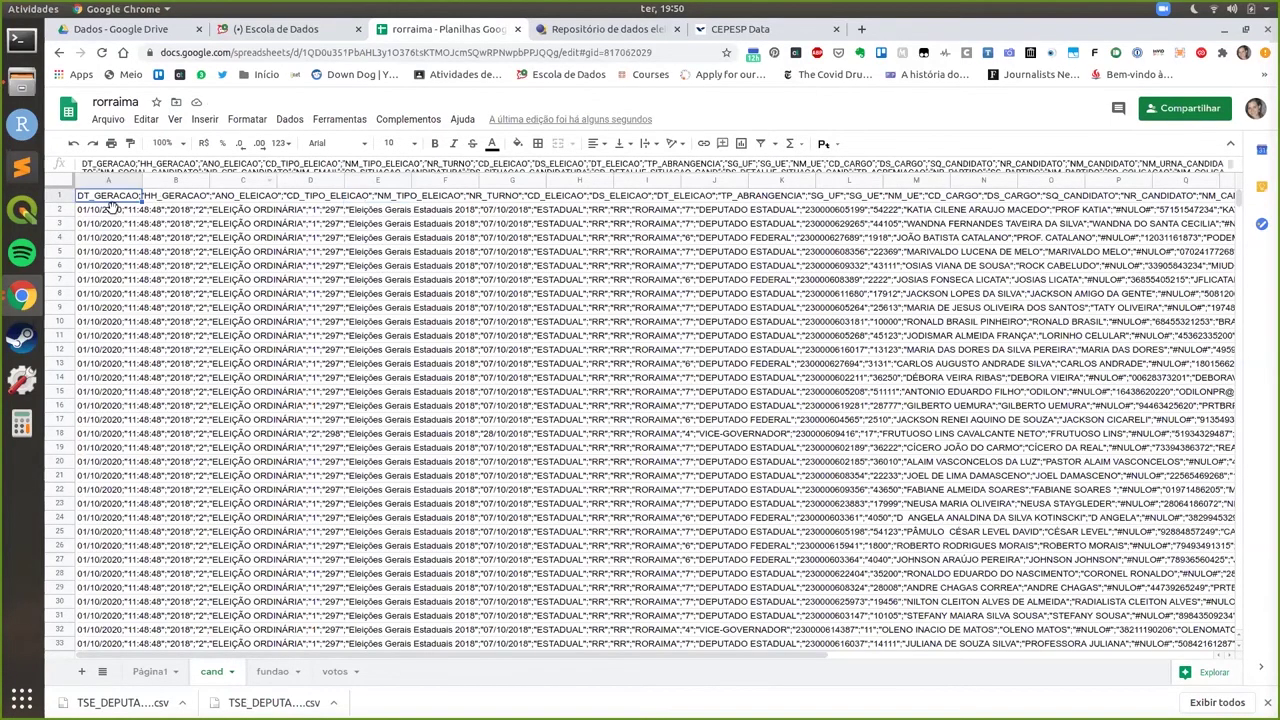
pyautogui.click(104, 120)
pyautogui.click(136, 221)
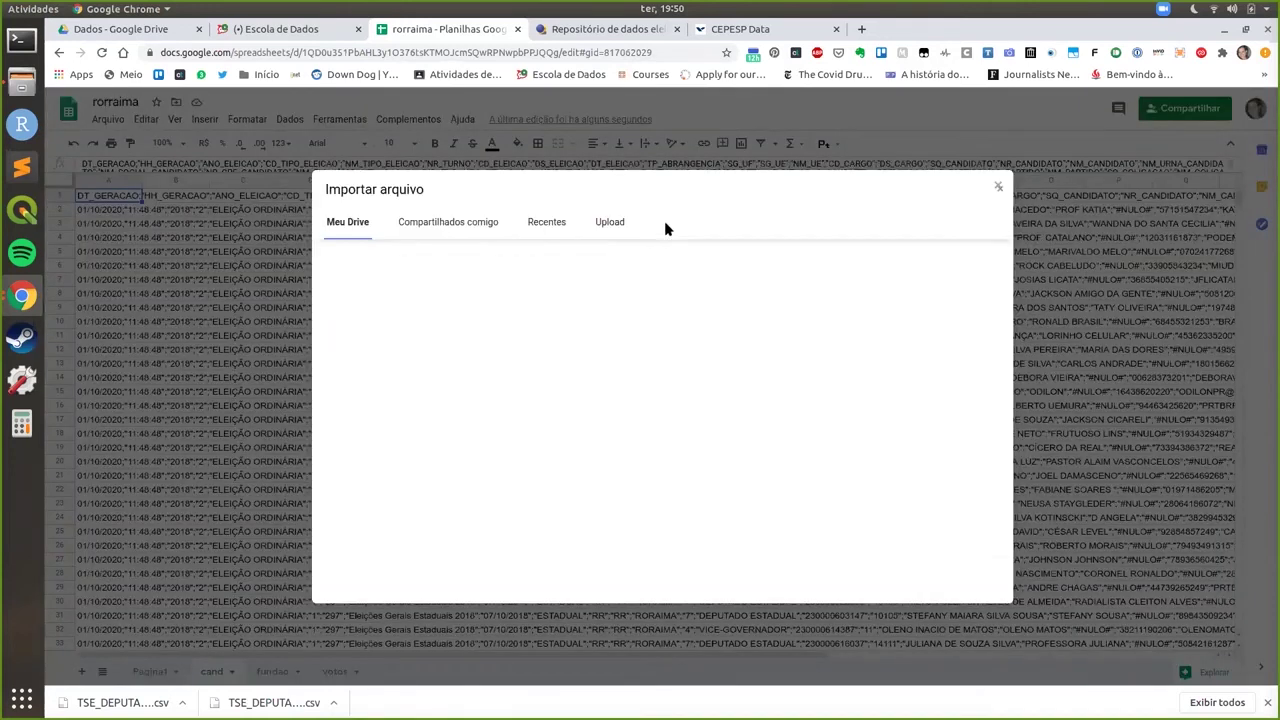
pyautogui.click(609, 222)
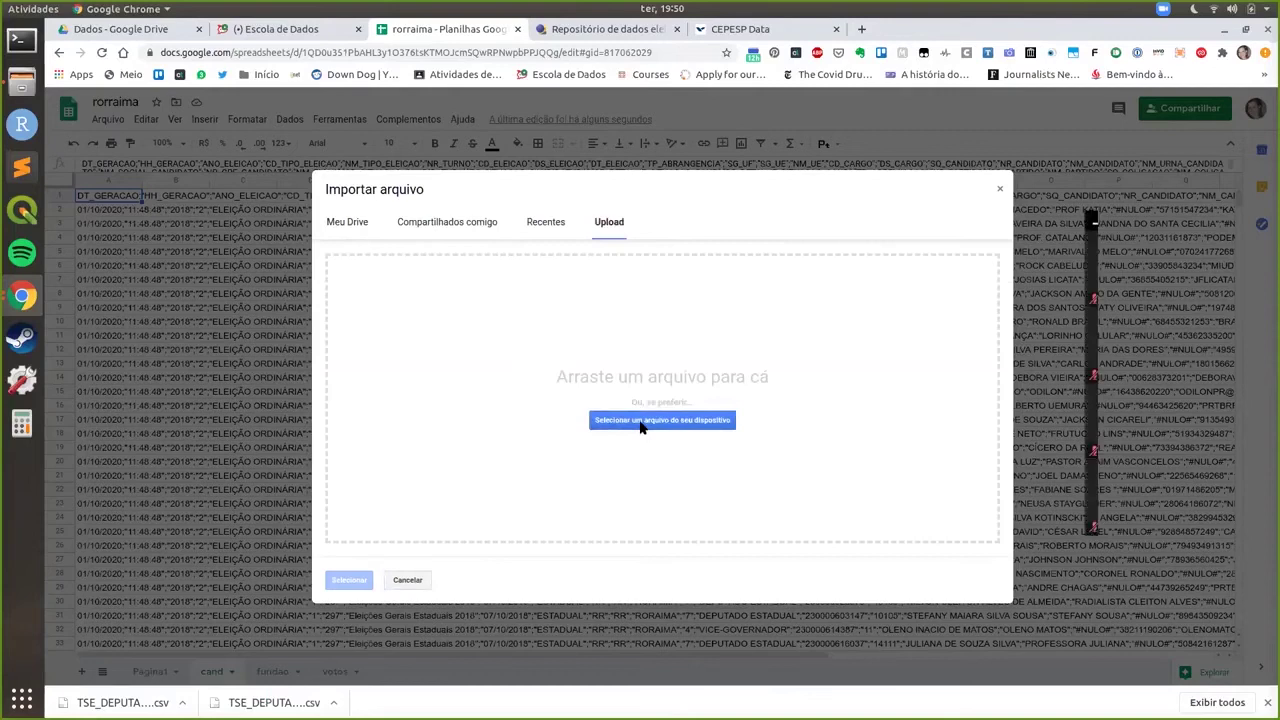
pyautogui.click(641, 421)
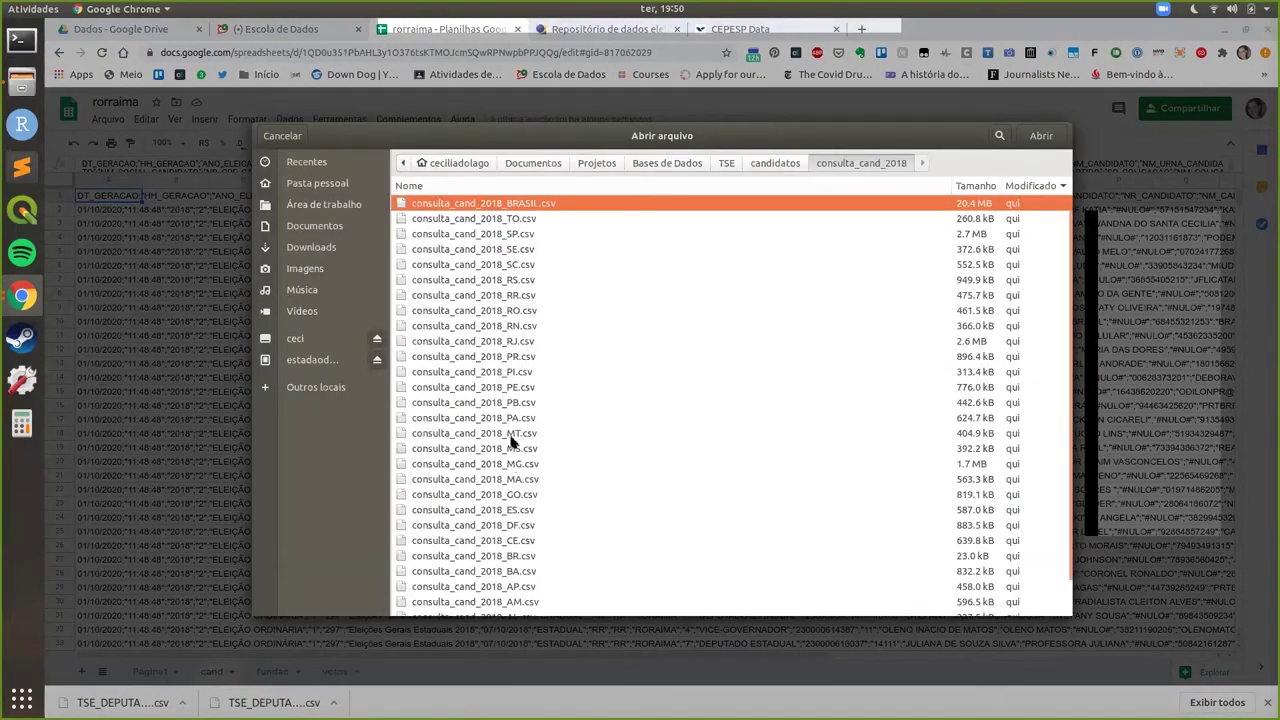
pyautogui.scroll(-1, 512, 440)
pyautogui.scroll(1, 517, 458)
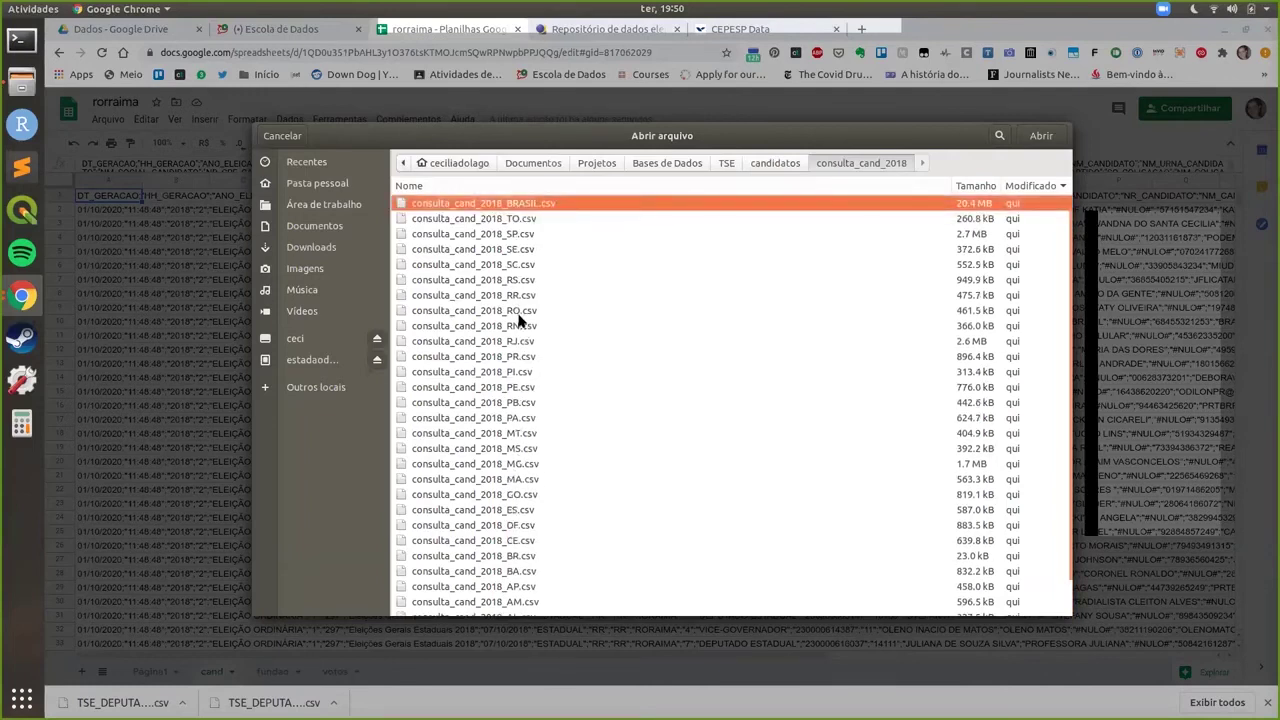
pyautogui.click(489, 297)
pyautogui.press('Return')
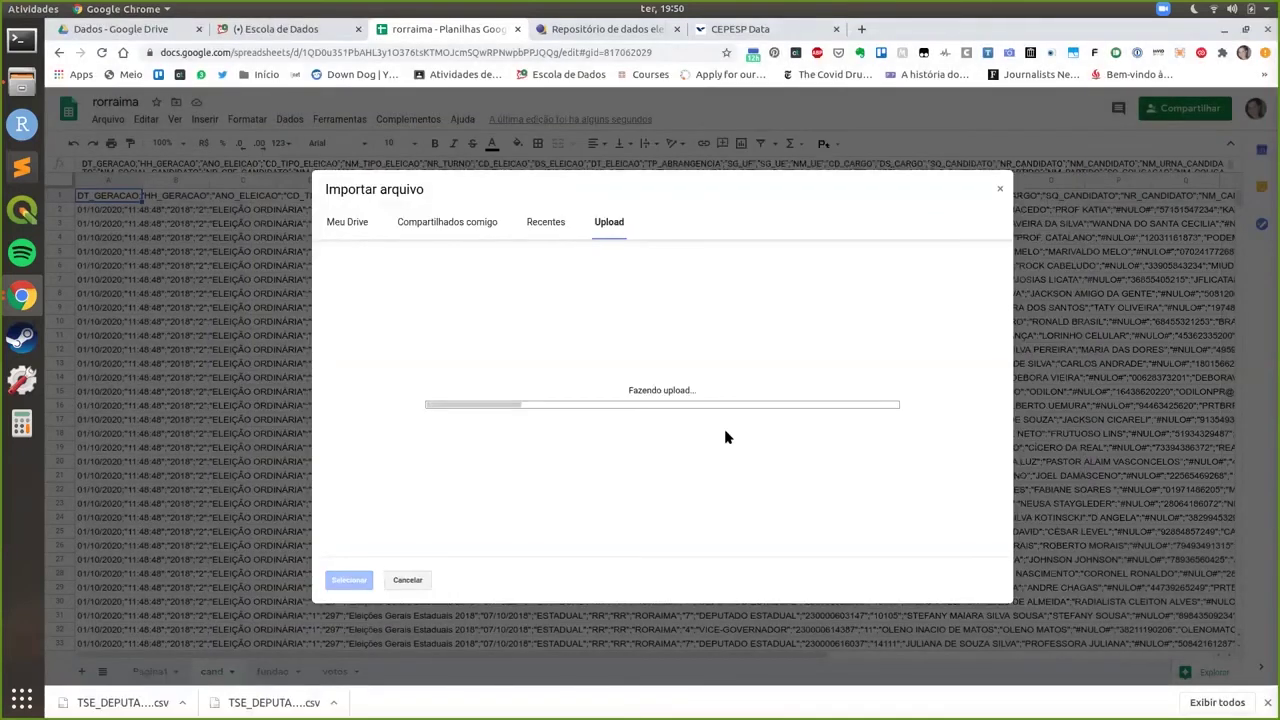
# Import the file over the current sheet with a custom semicolon separator and no conversion of text to numbers, dates and formulas
pyautogui.click(580, 437)
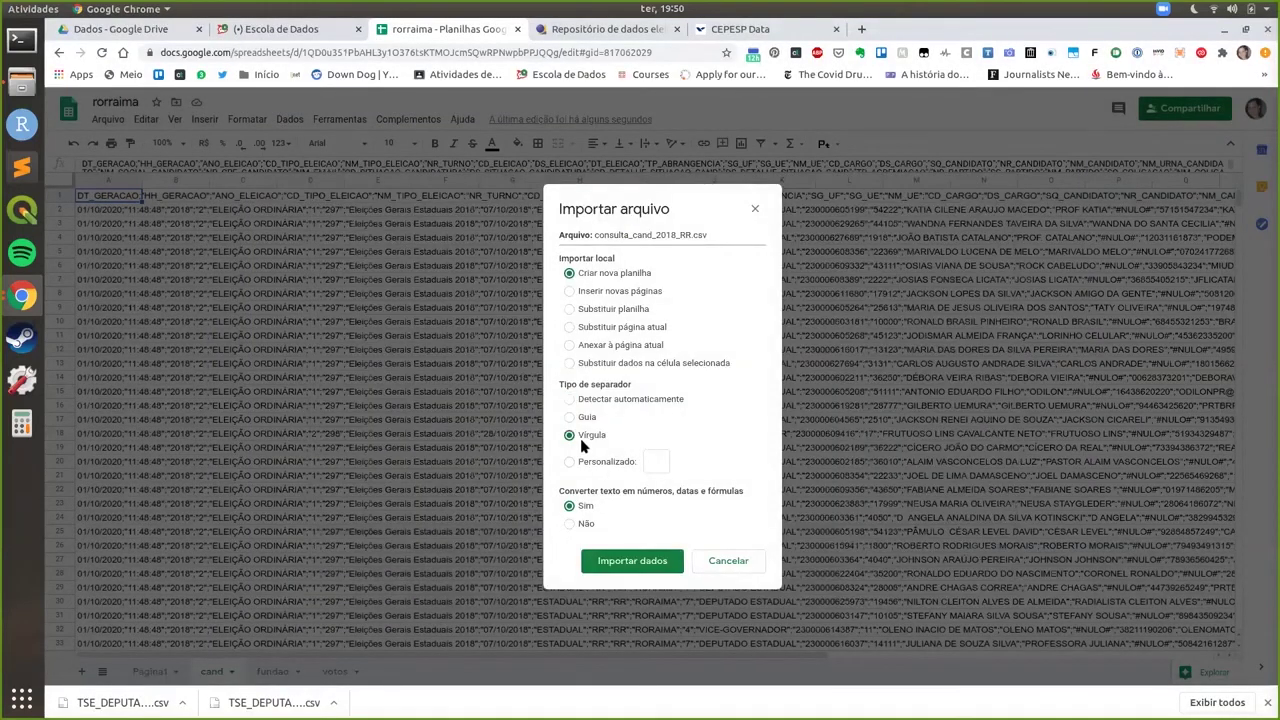
pyautogui.click(590, 460)
pyautogui.click(653, 461)
pyautogui.click(605, 327)
pyautogui.click(589, 530)
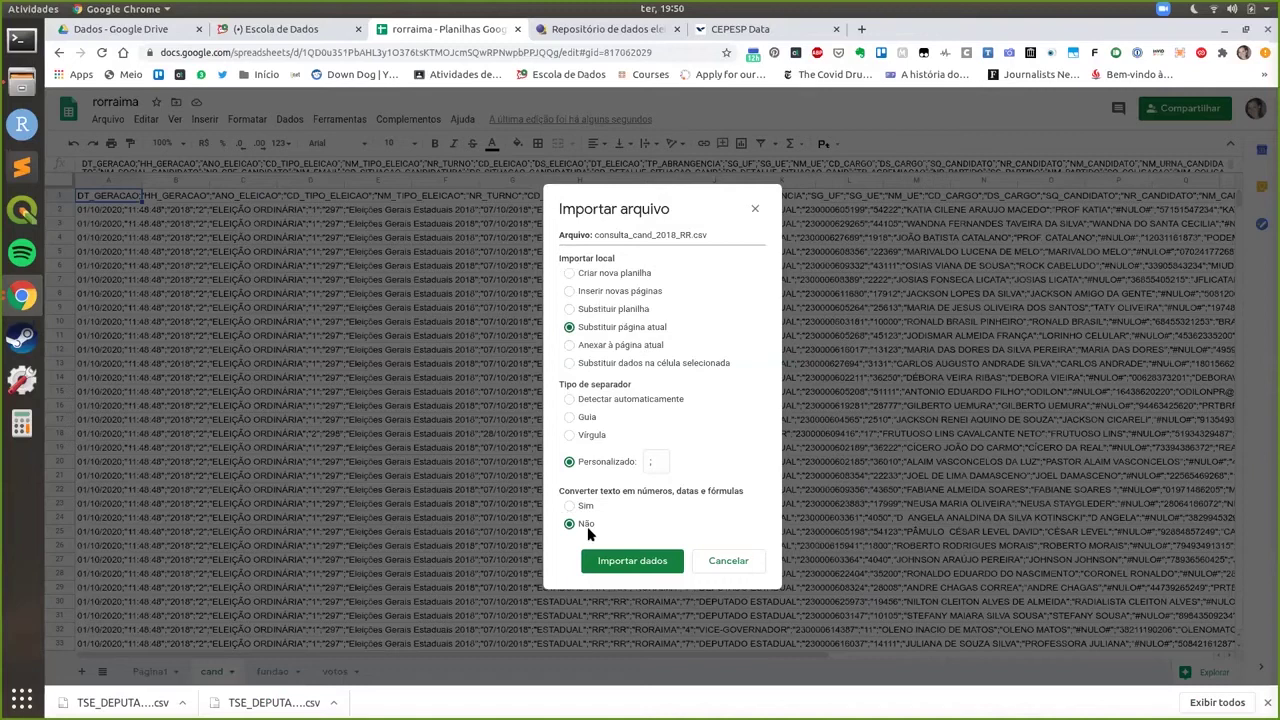
pyautogui.click(615, 565)
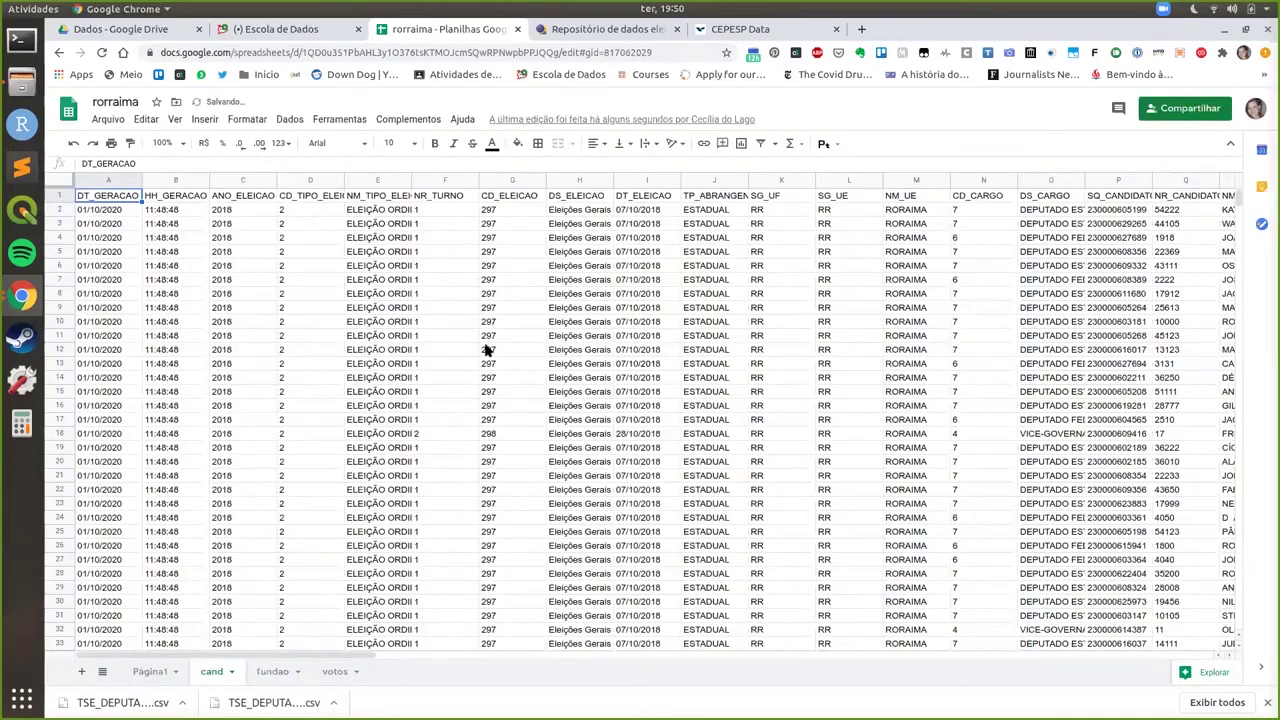
# Examine the imported candidate columns across the whole cand sheet, including NM_CANDIDATO and the initial columns up to CD_CARGO
pyautogui.moveTo(267, 650); pyautogui.dragTo(496, 650)
pyautogui.hscroll(4, 470, 180)
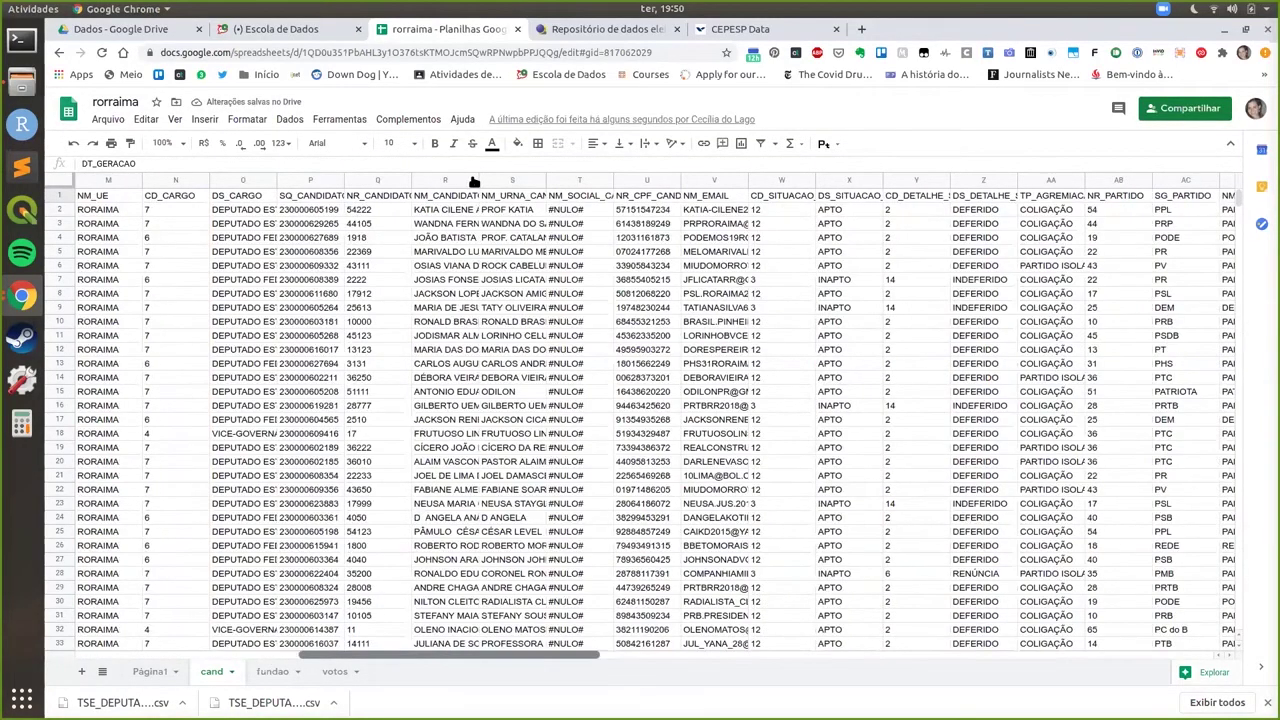
pyautogui.click(378, 180)
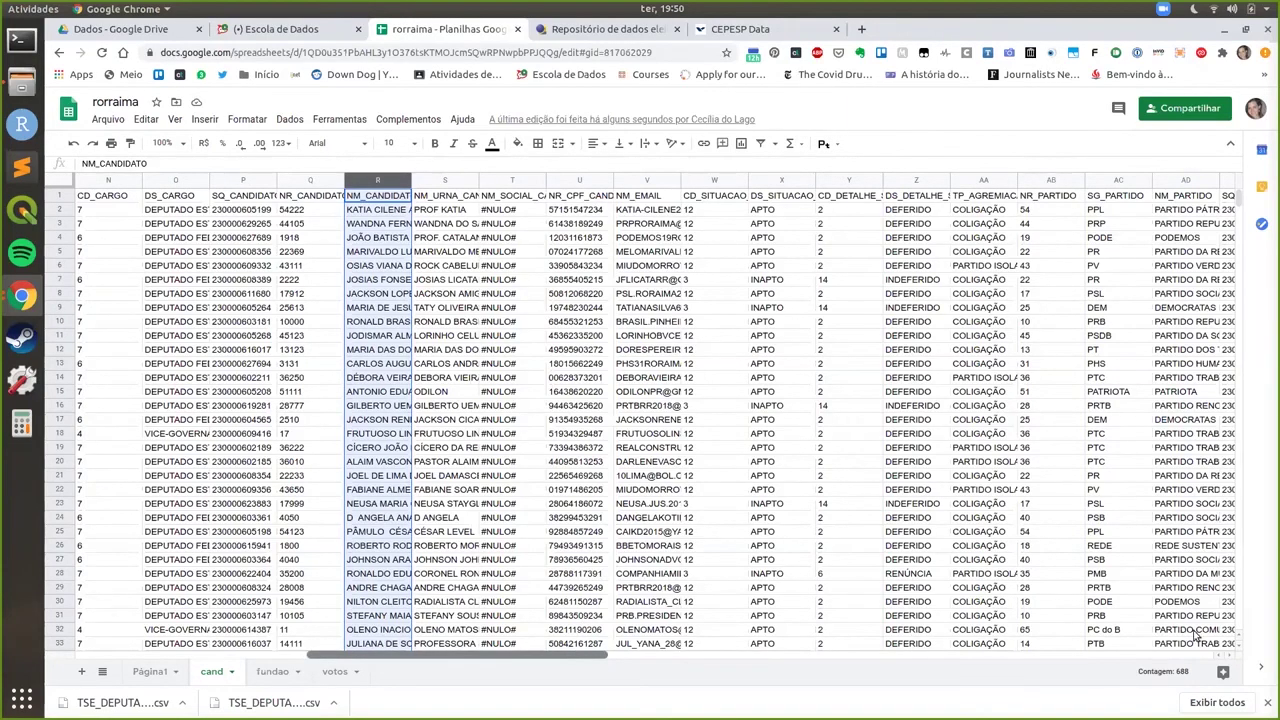
pyautogui.hscroll(15, 1150, 580)
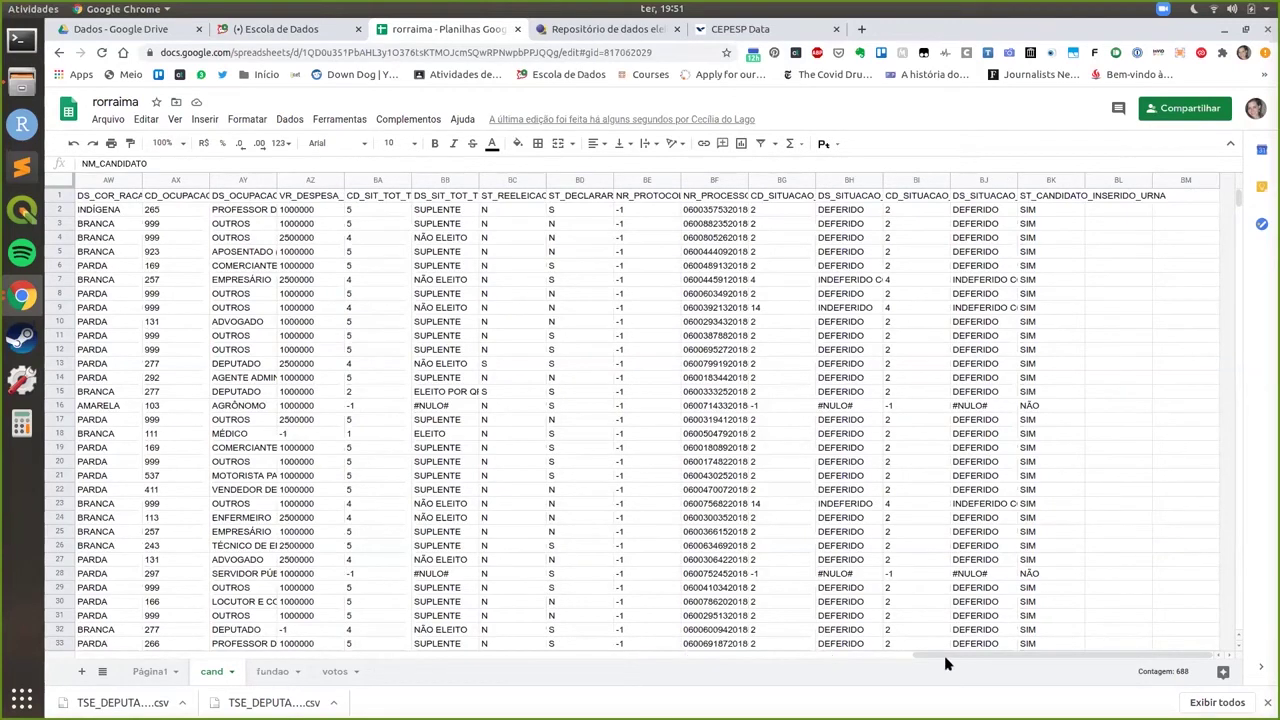
pyautogui.hscroll(-10, 111, 251)
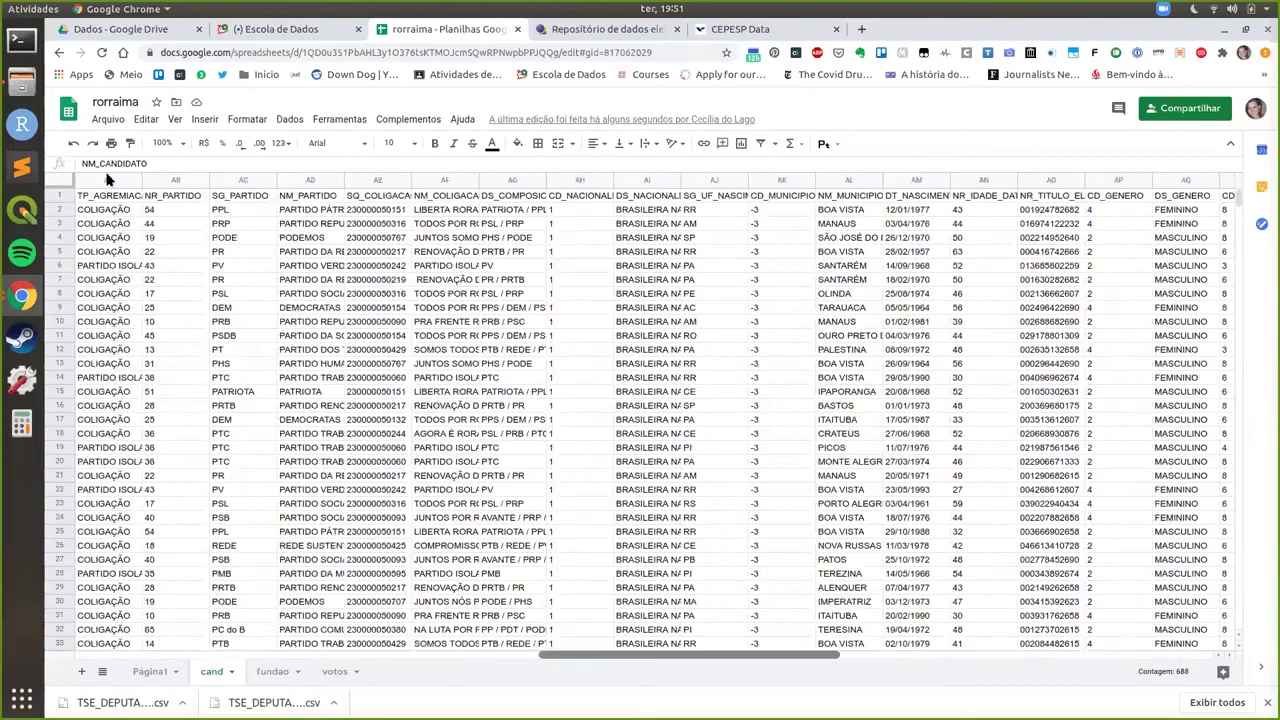
pyautogui.hscroll(-10, 110, 185)
pyautogui.moveTo(110, 181); pyautogui.dragTo(991, 181)
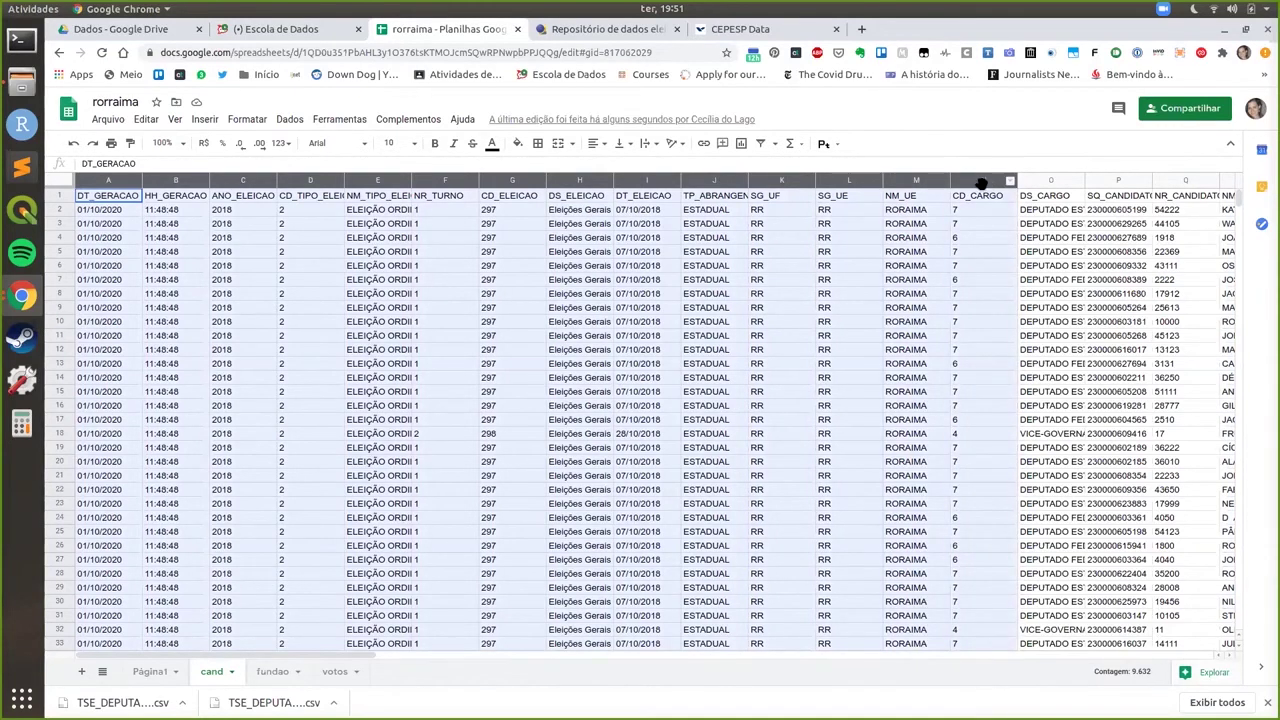
pyautogui.press('Right')
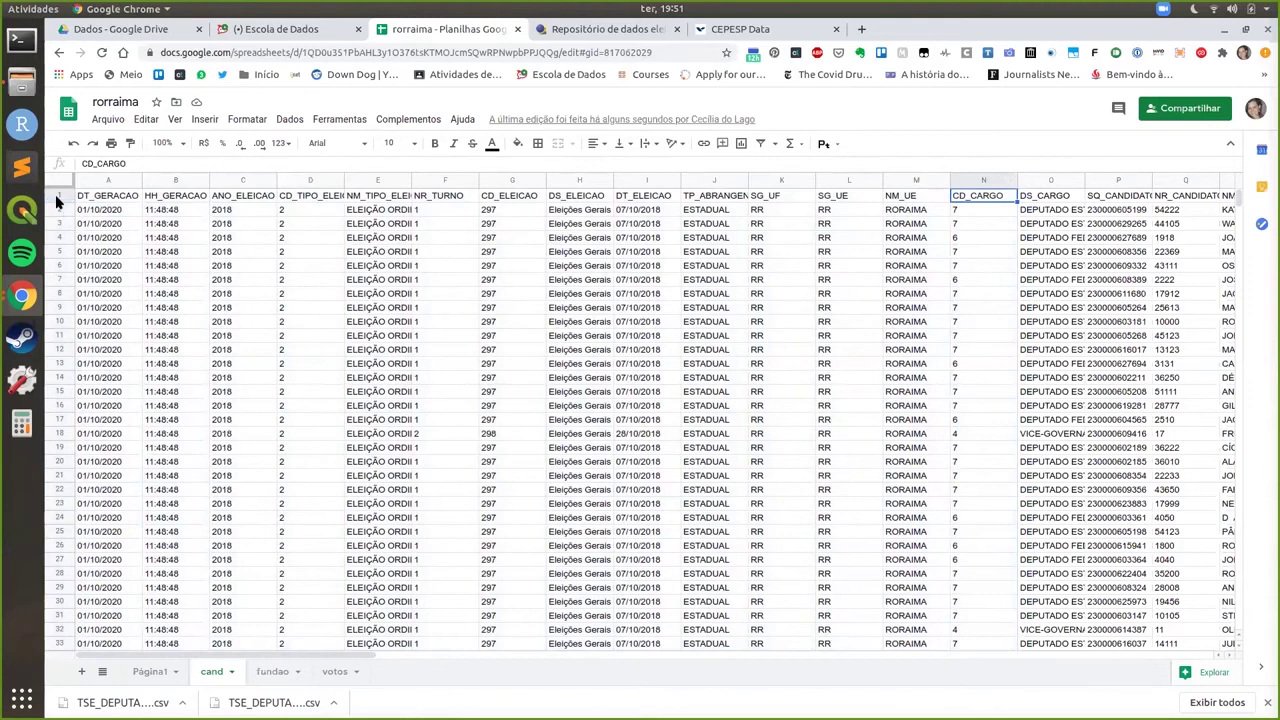
# Freeze the first row of the cand sheet and create a filter on the header row
pyautogui.click(205, 119)
pyautogui.moveTo(175, 119)
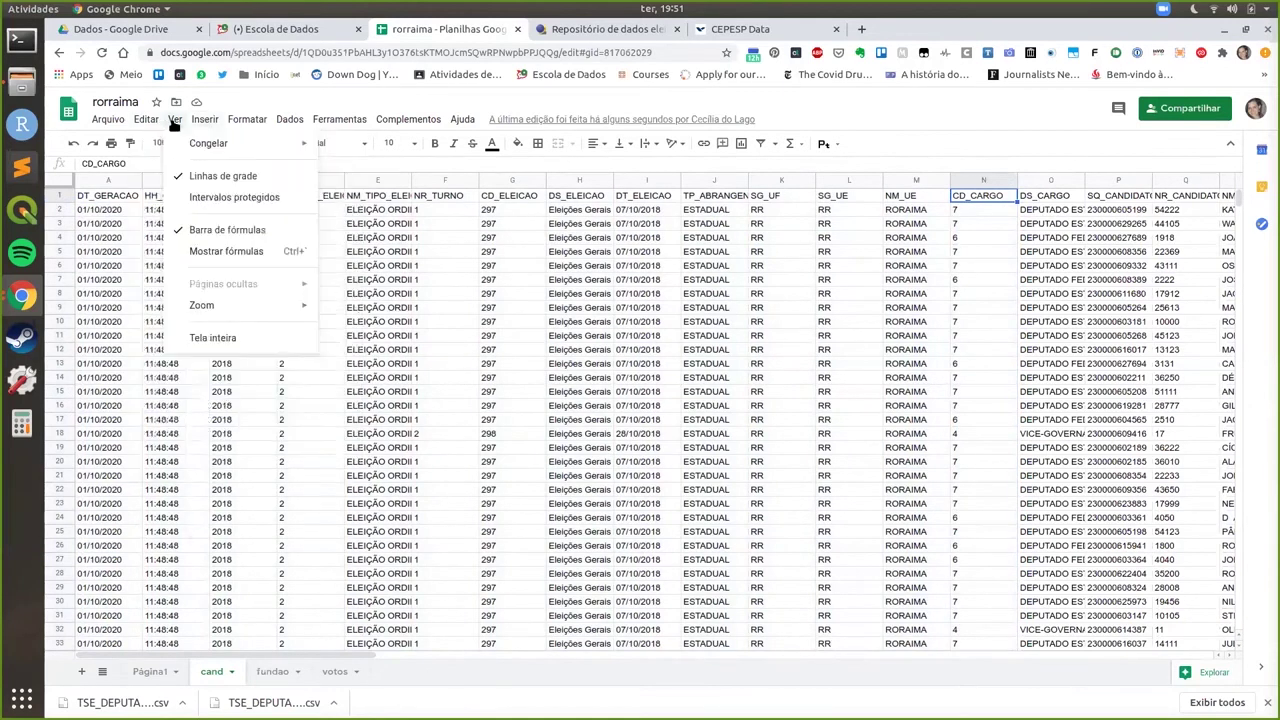
pyautogui.moveTo(180, 148)
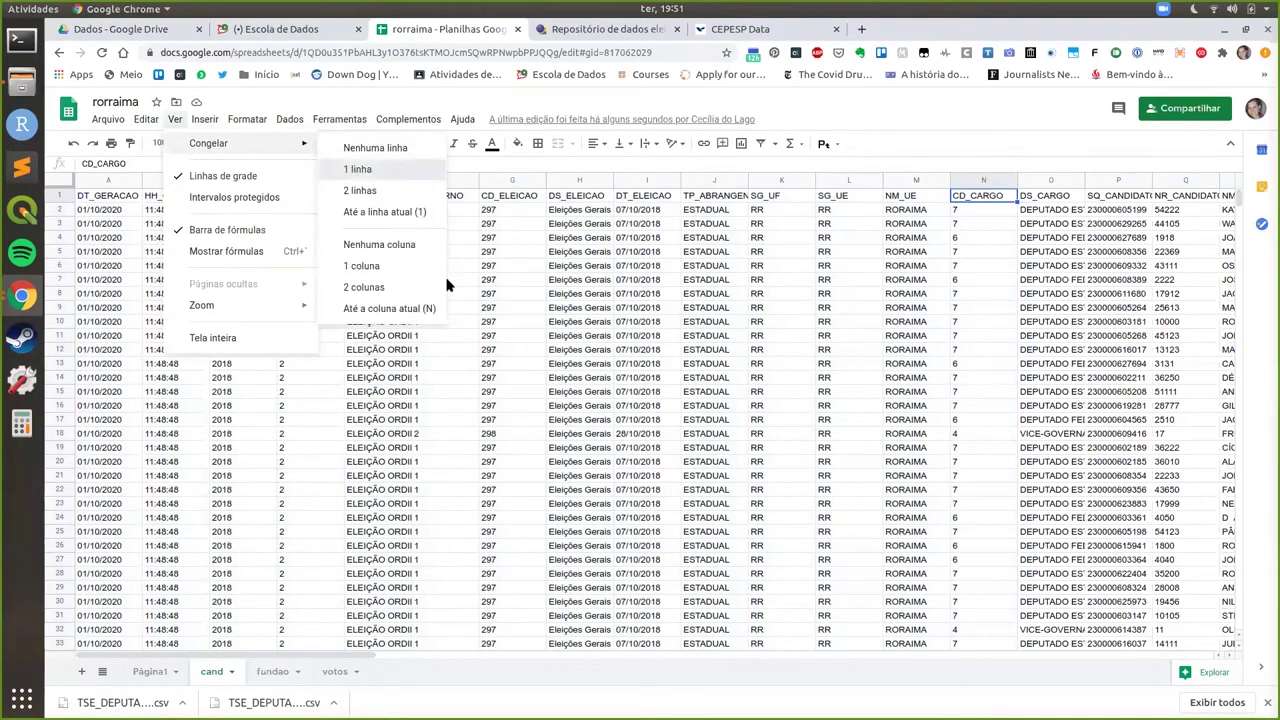
pyautogui.click(357, 169)
pyautogui.click(62, 196)
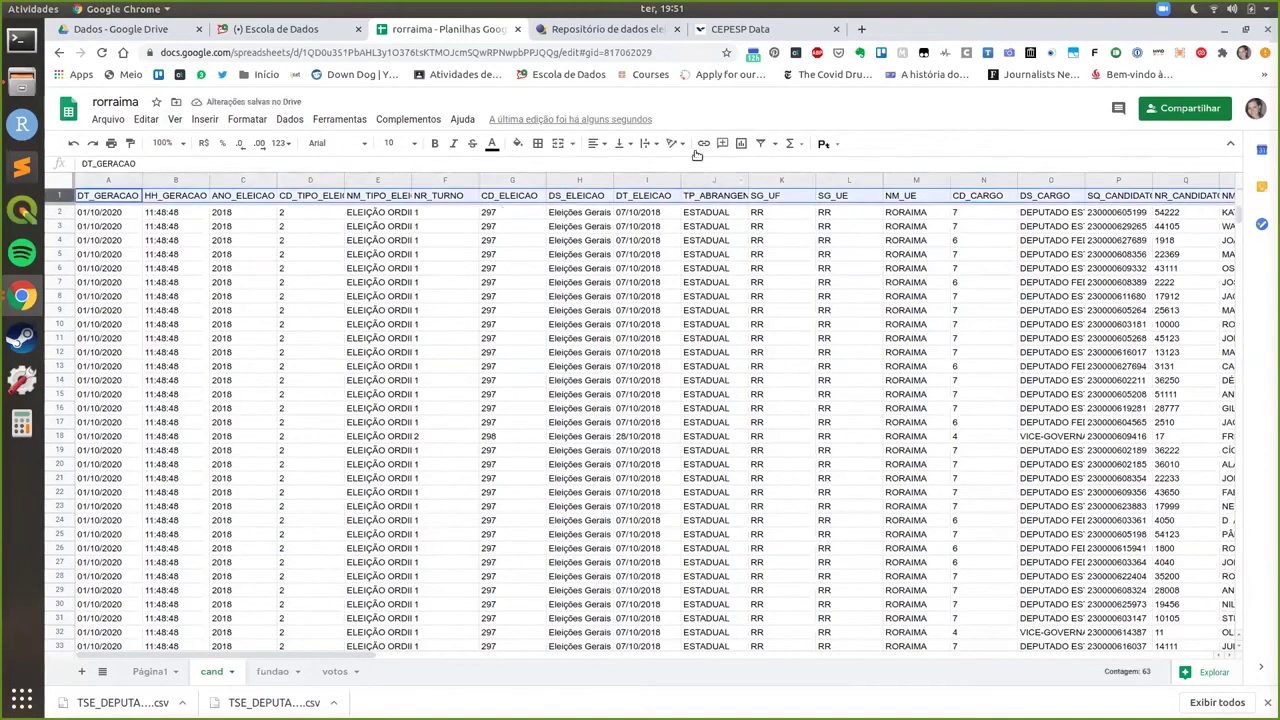
pyautogui.click(760, 143)
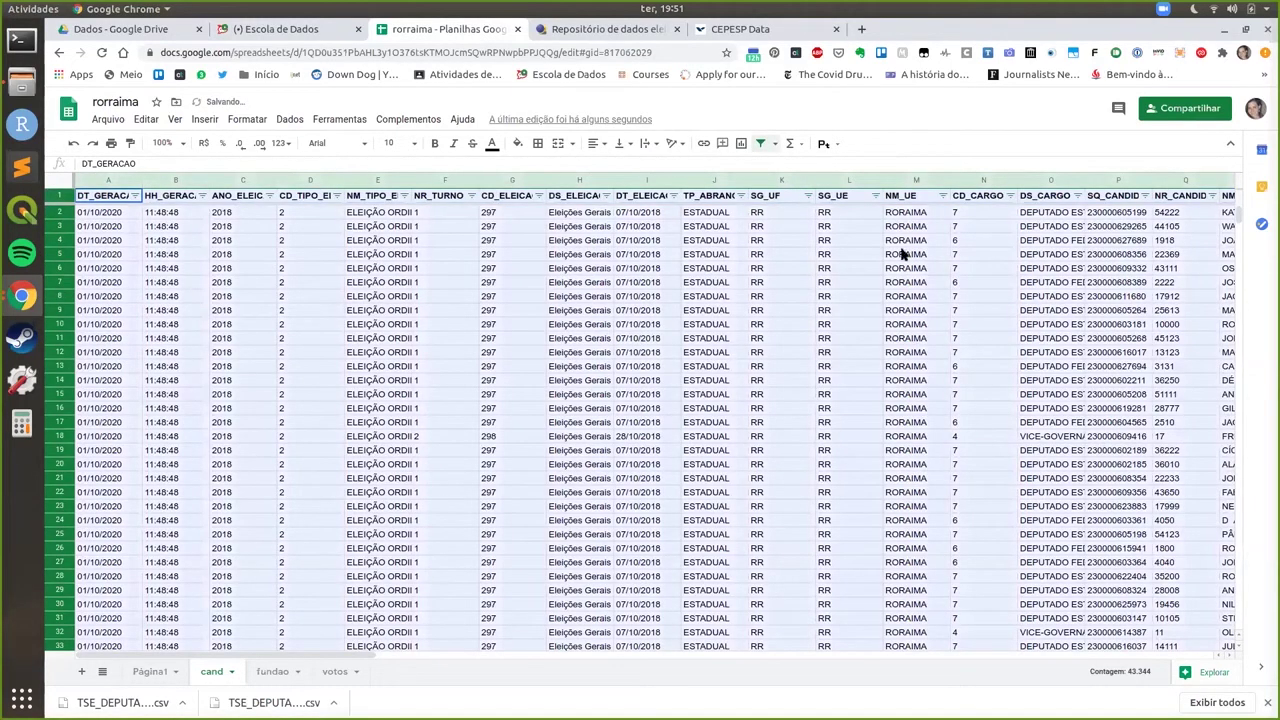
# Filter the DS_CARGO column of the cand sheet to show only DEPUTADO FEDERAL
pyautogui.click(1075, 195)
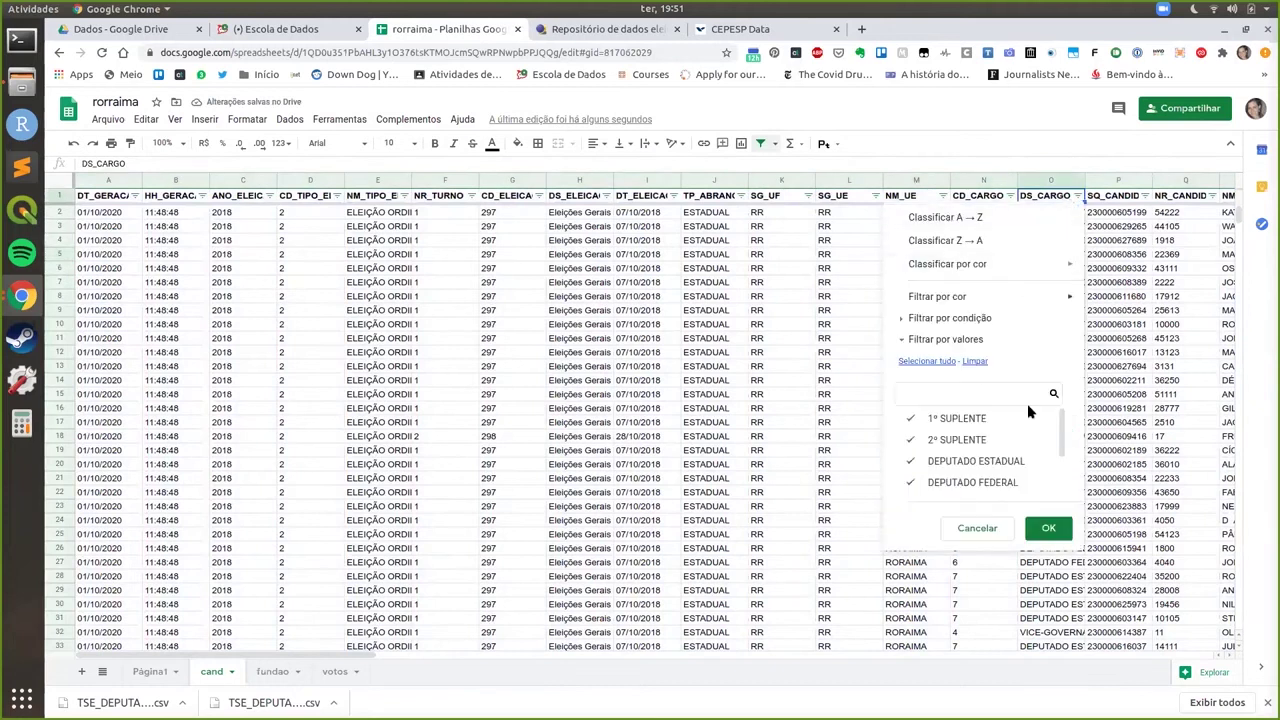
pyautogui.click(955, 461)
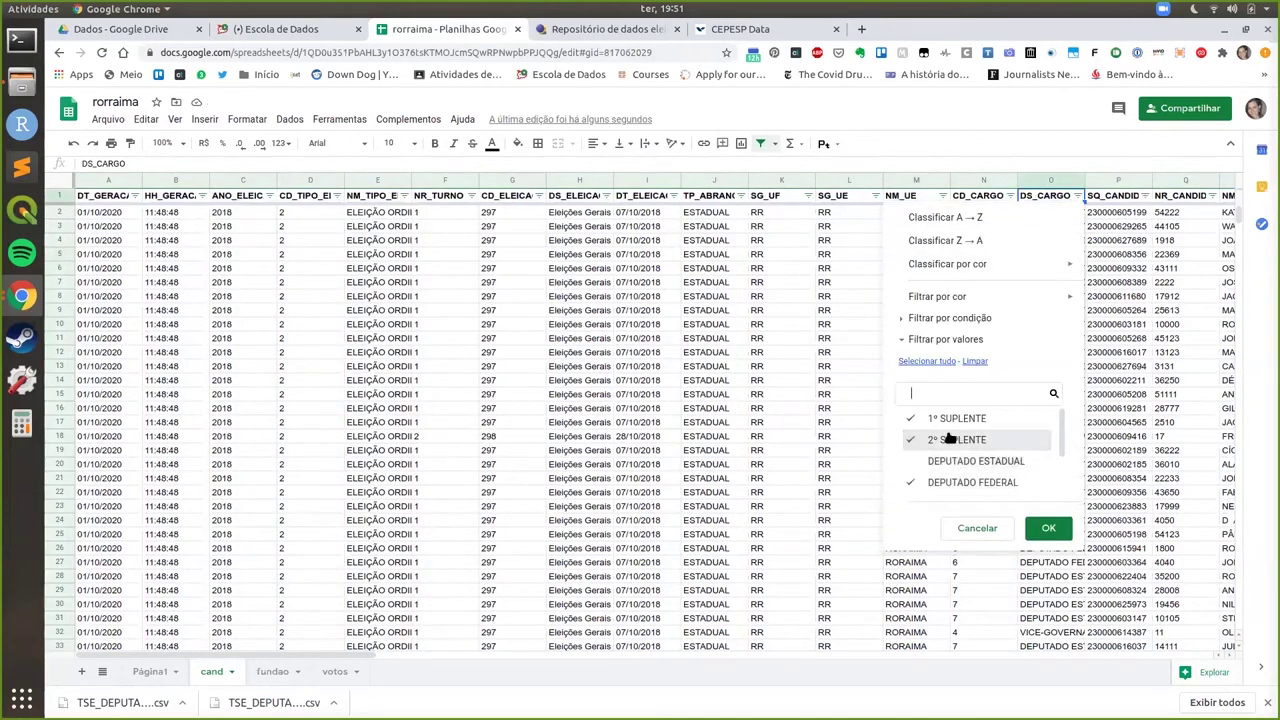
pyautogui.click(940, 361)
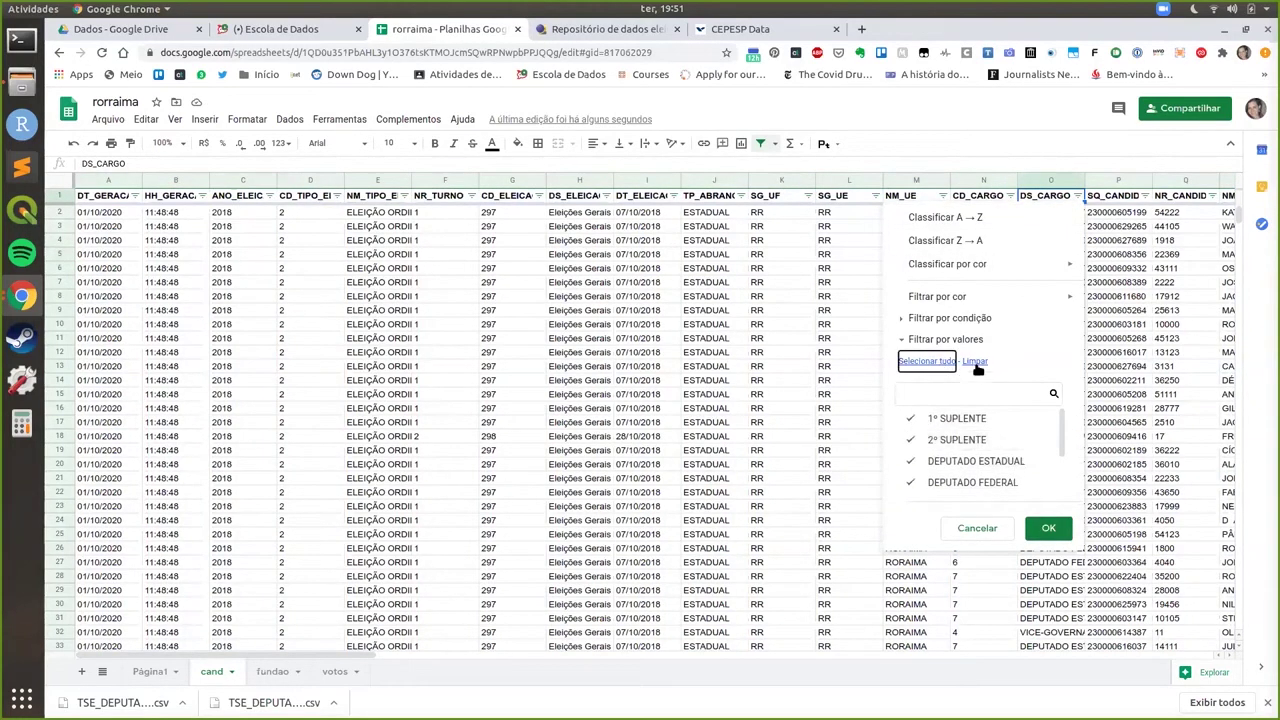
pyautogui.click(975, 362)
pyautogui.click(975, 483)
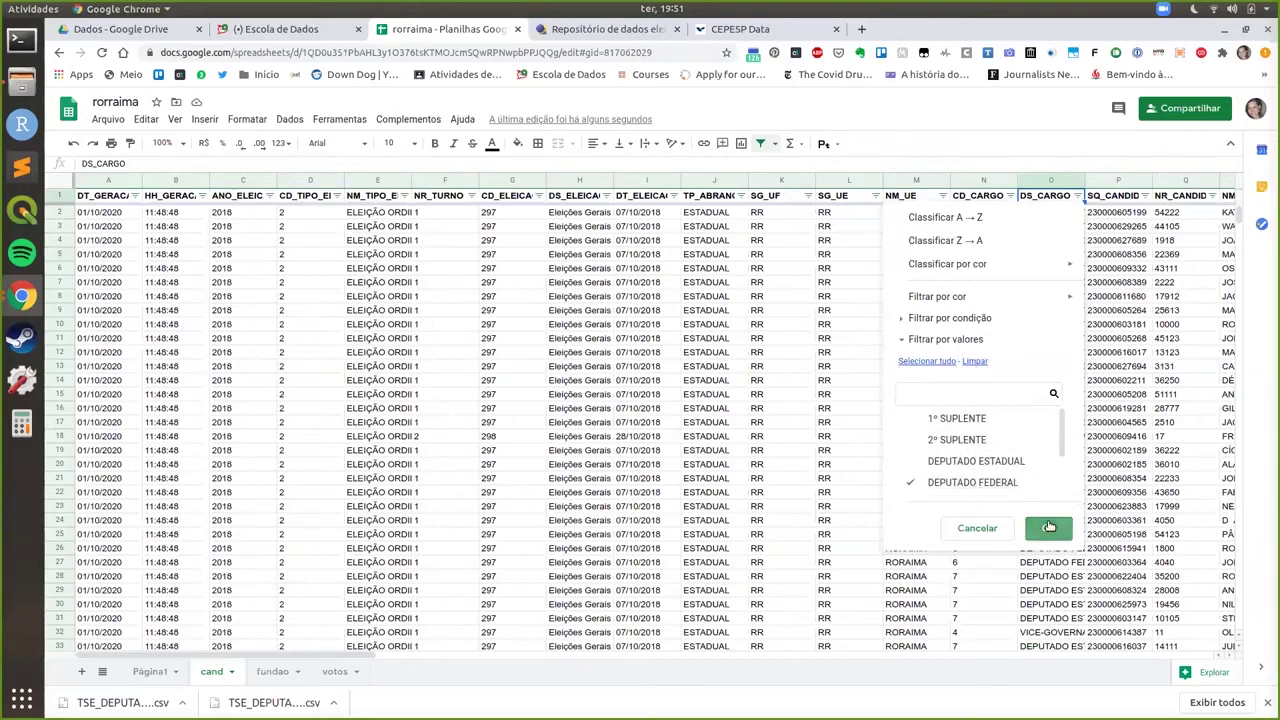
pyautogui.click(1048, 527)
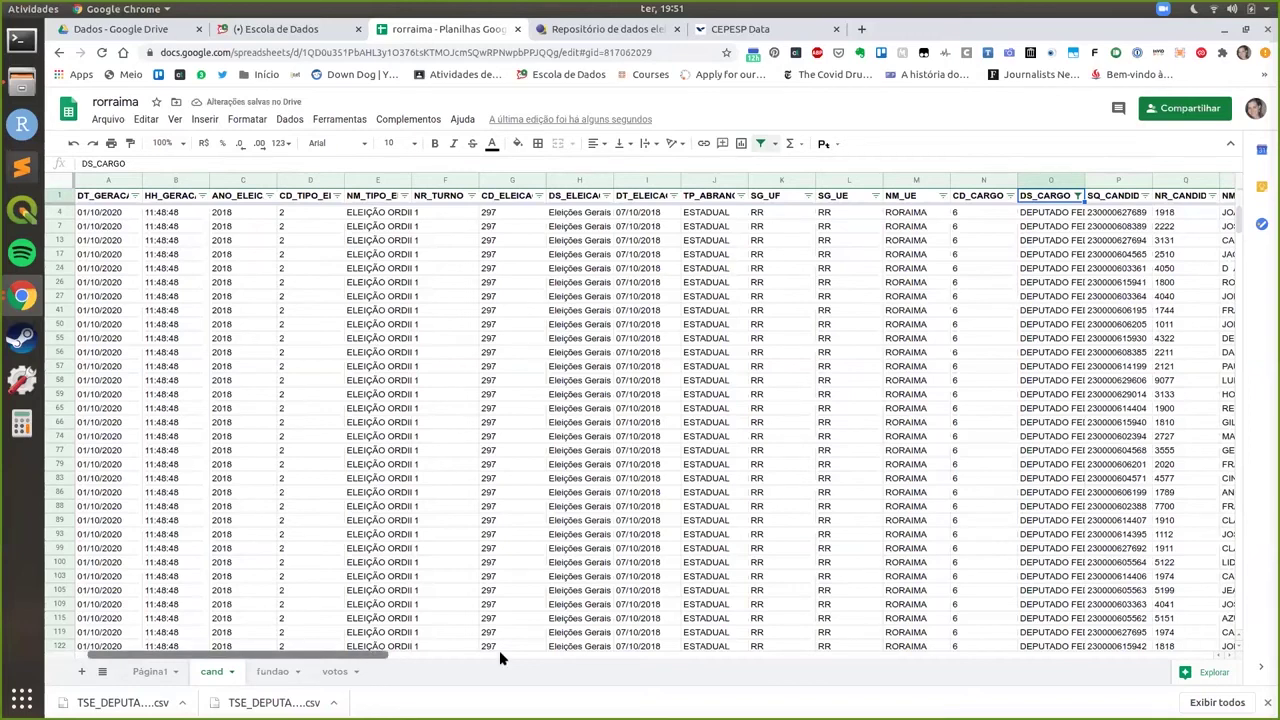
# Filter the DS_SITUACAO_CANDIDATURA column to exclude INAPTO and keep only APTO candidates
pyautogui.hscroll(5, 590, 653)
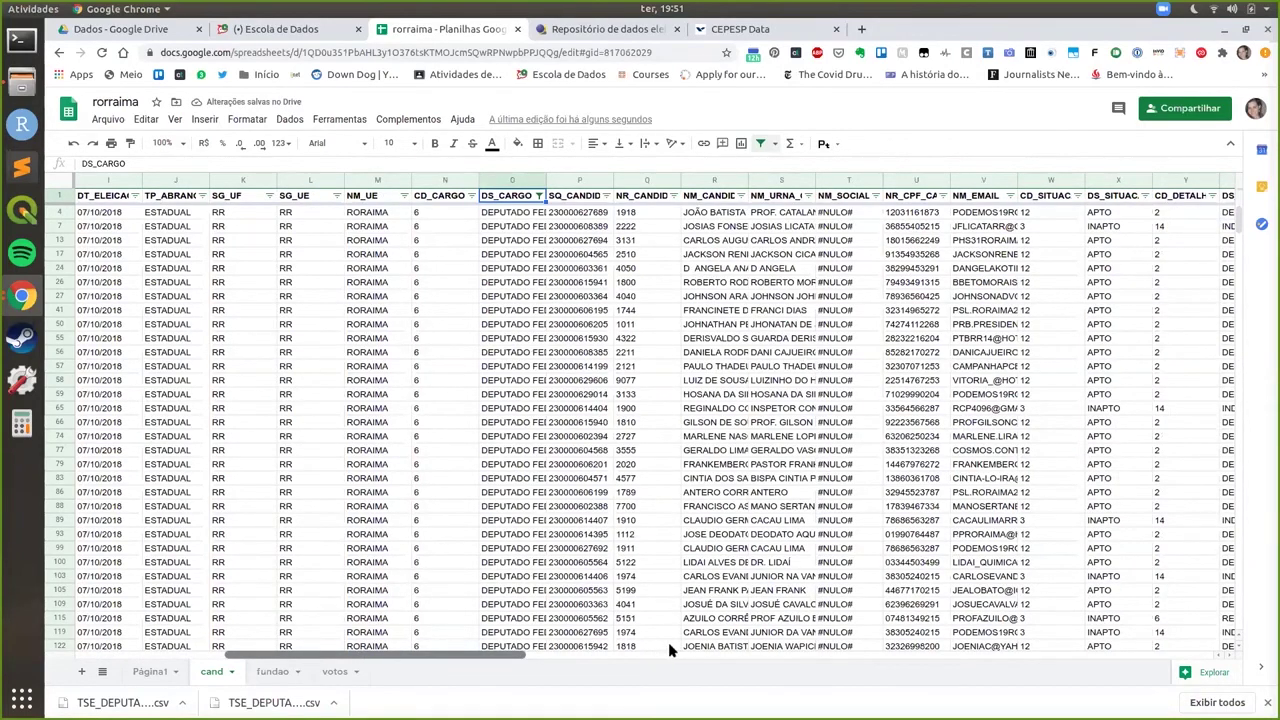
pyautogui.hscroll(5, 668, 650)
pyautogui.hscroll(1, 445, 218)
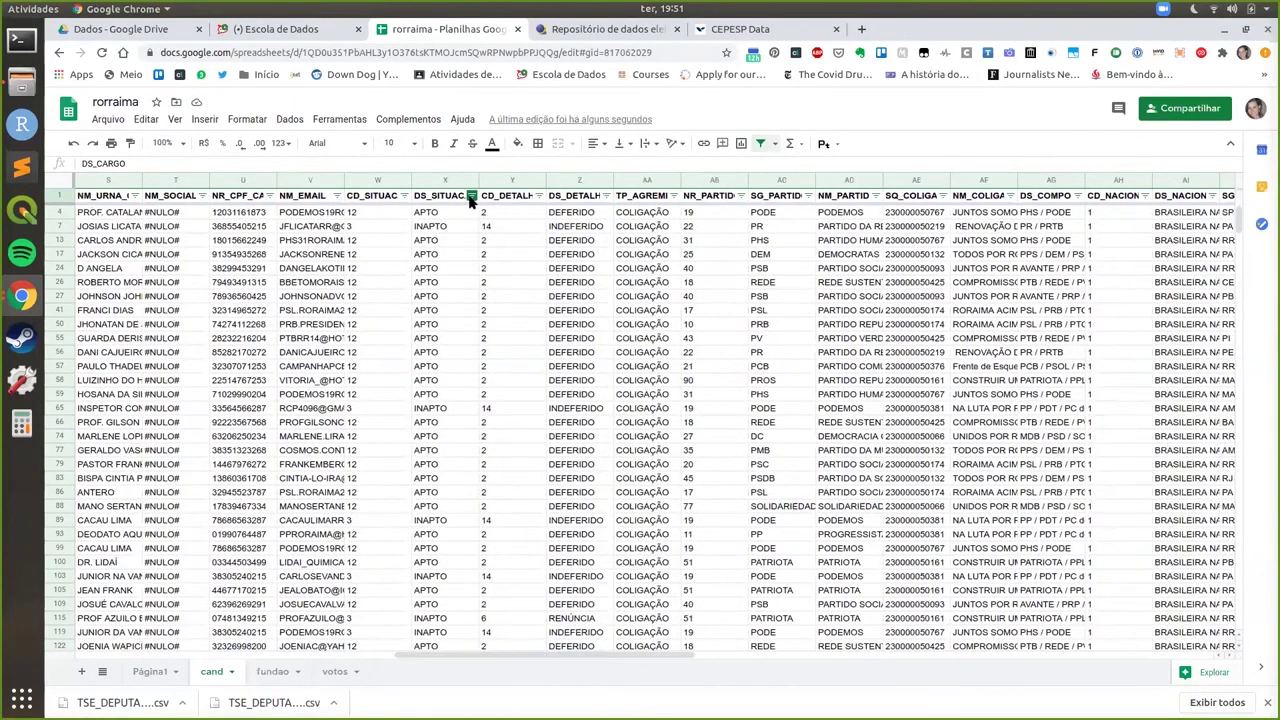
pyautogui.click(471, 195)
pyautogui.click(362, 442)
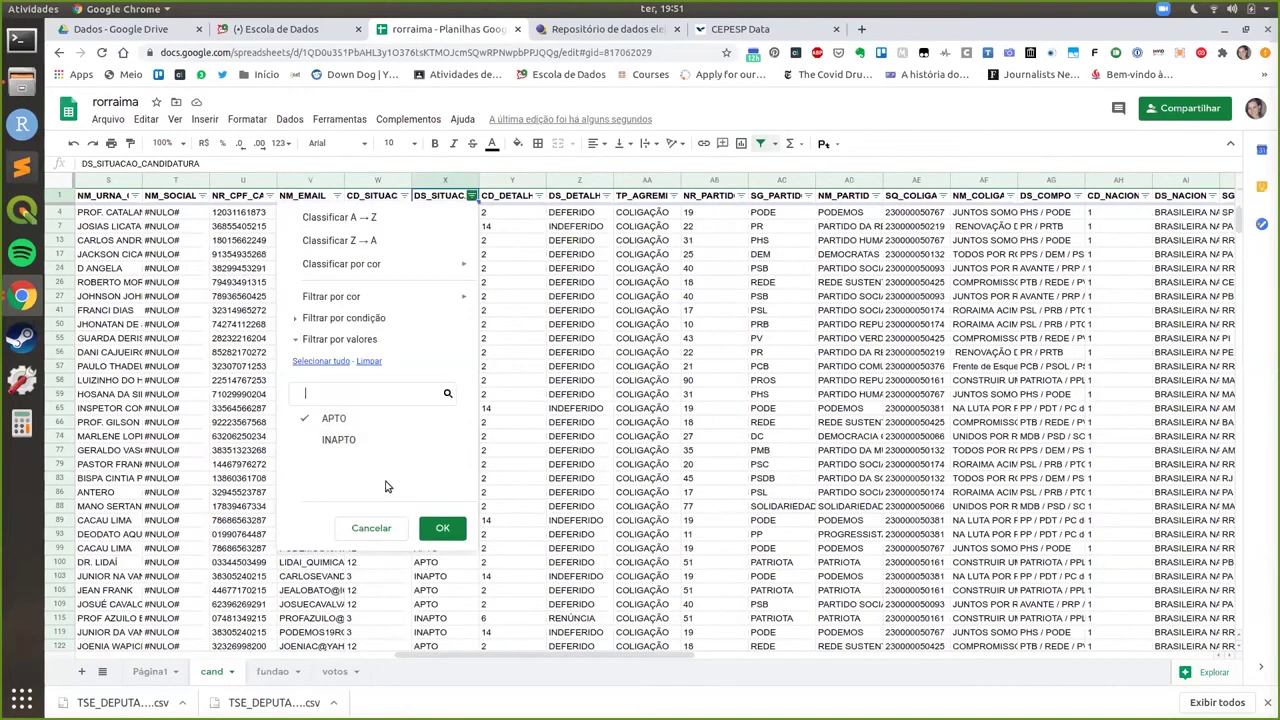
pyautogui.click(442, 530)
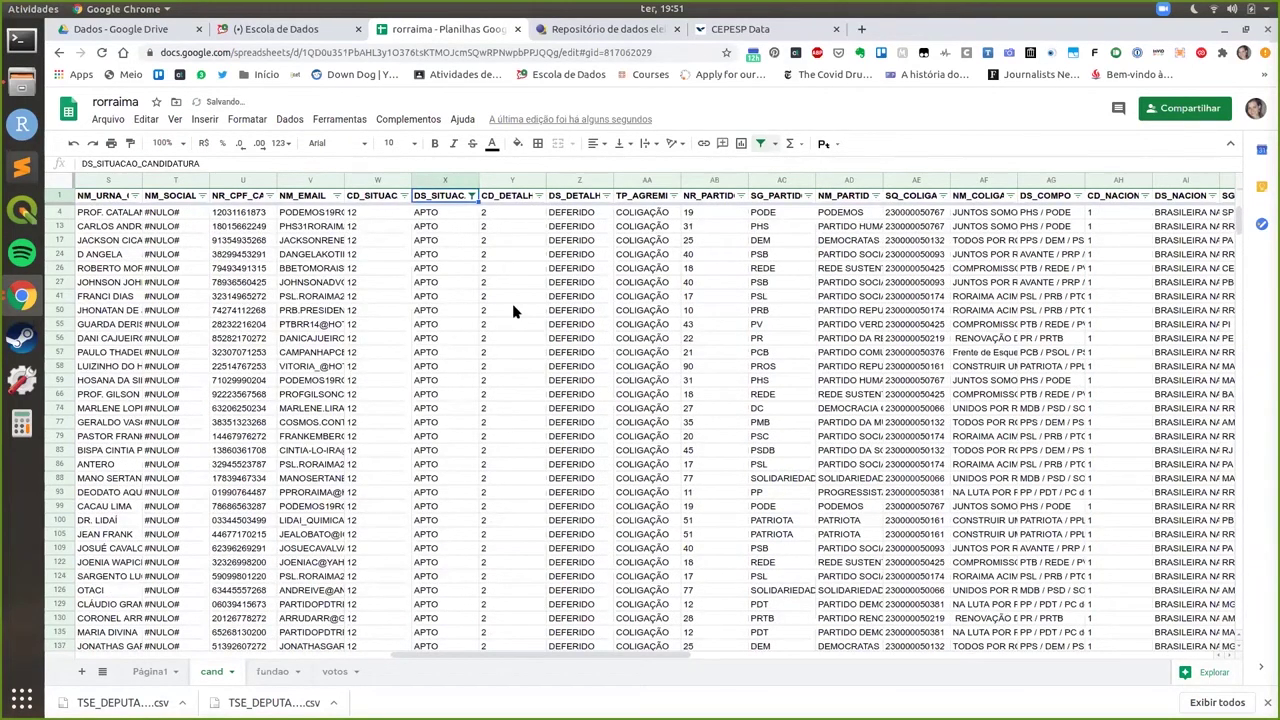
pyautogui.click(513, 312)
pyautogui.click(660, 536)
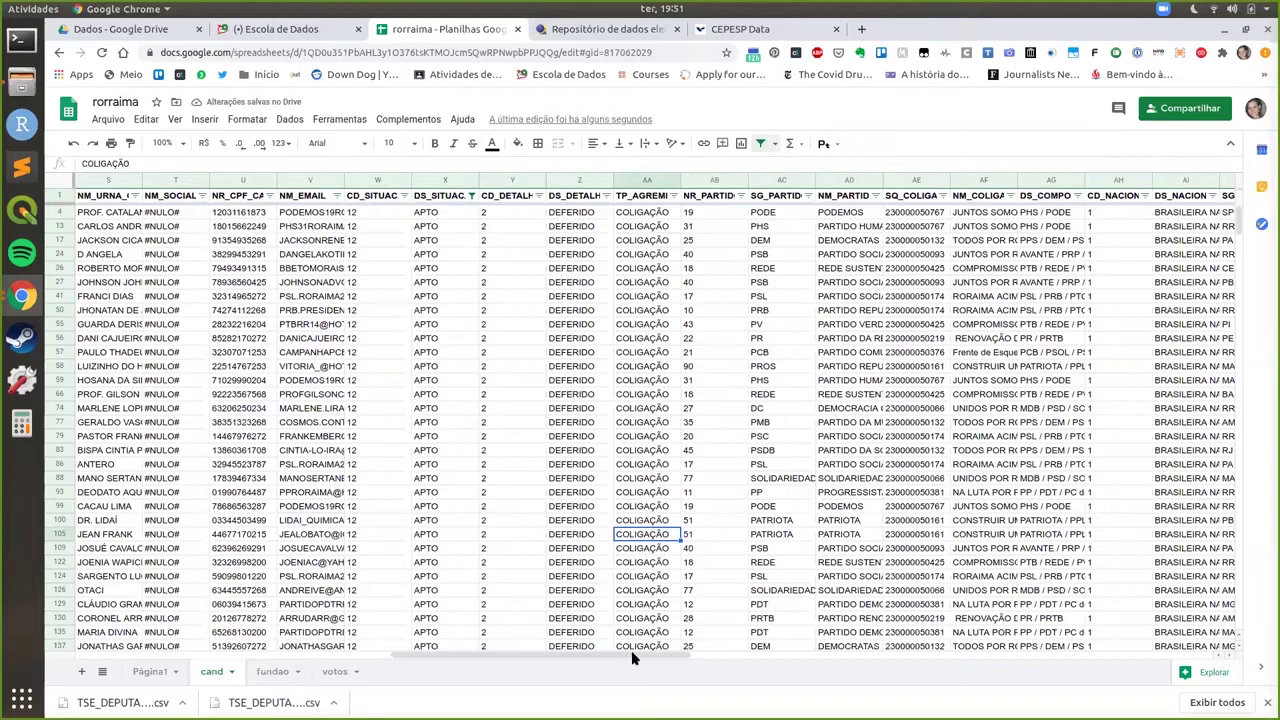
# Delete the TP_AGREMIACAO, NR_PARTIDO and DS_DETALHE_SITUACAO_CAND columns from the cand sheet
pyautogui.moveTo(645, 180); pyautogui.dragTo(703, 180)
pyautogui.rightClick(703, 180)
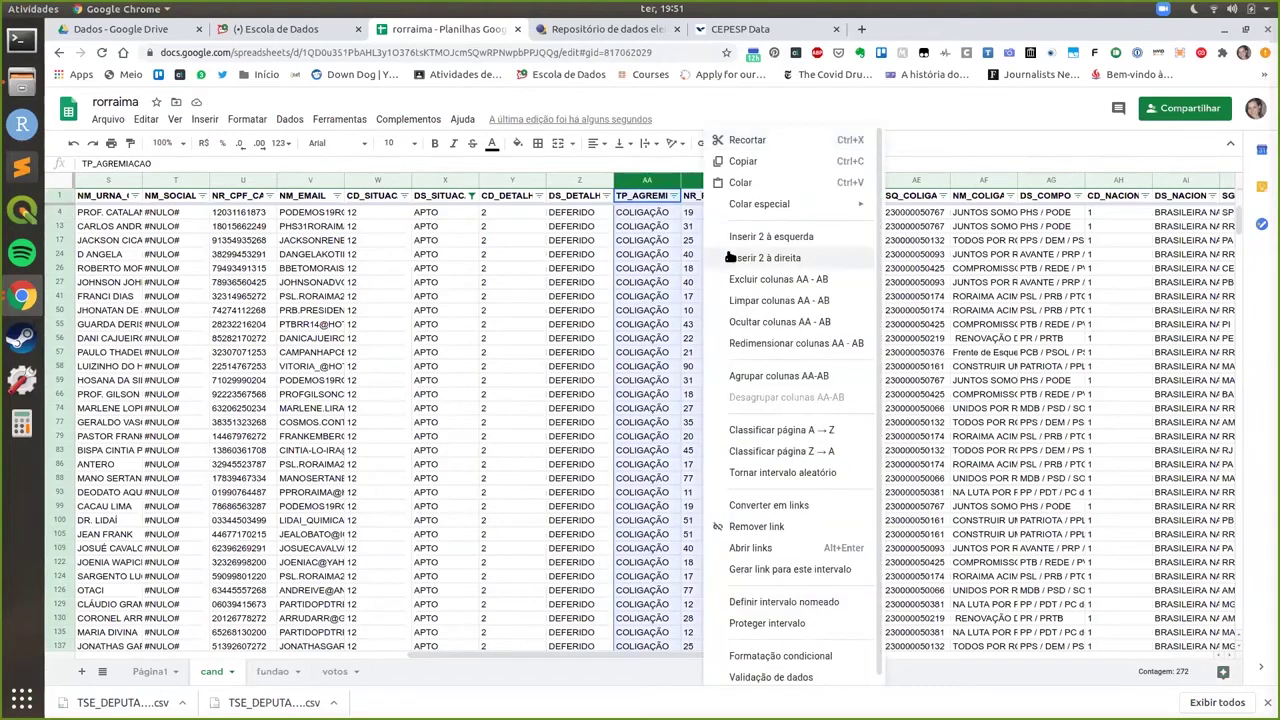
pyautogui.click(751, 280)
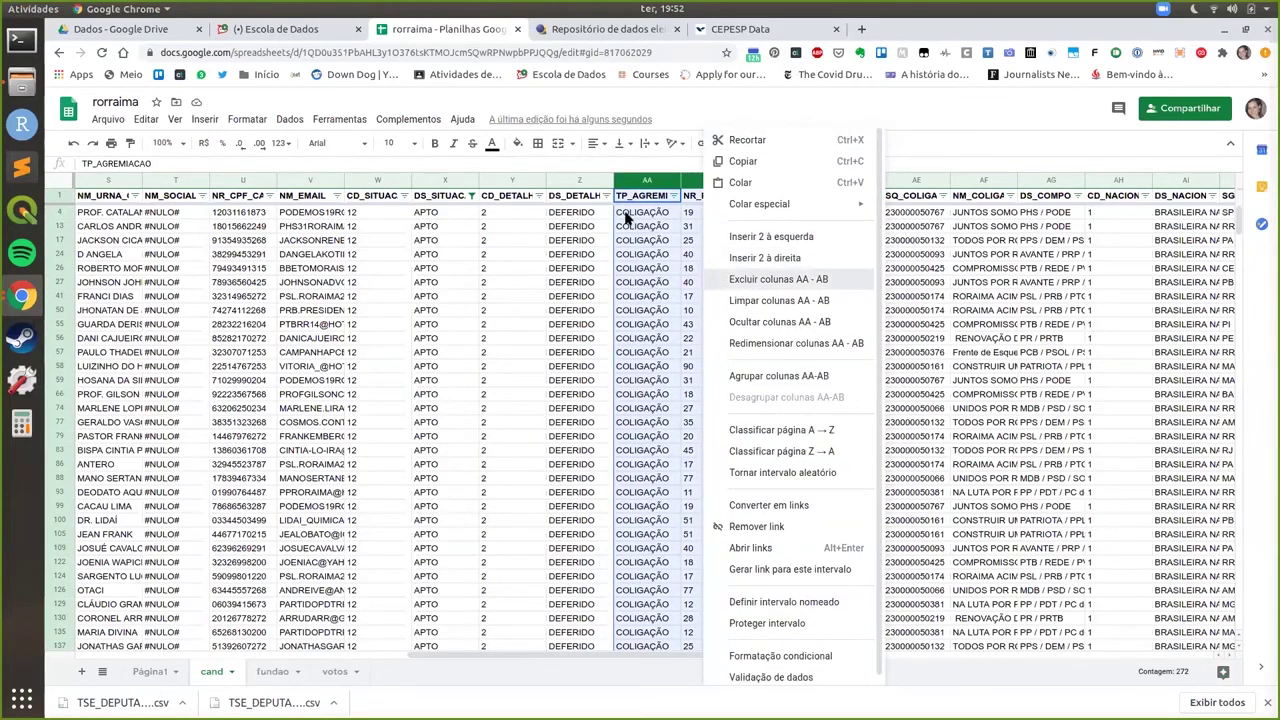
pyautogui.rightClick(570, 183)
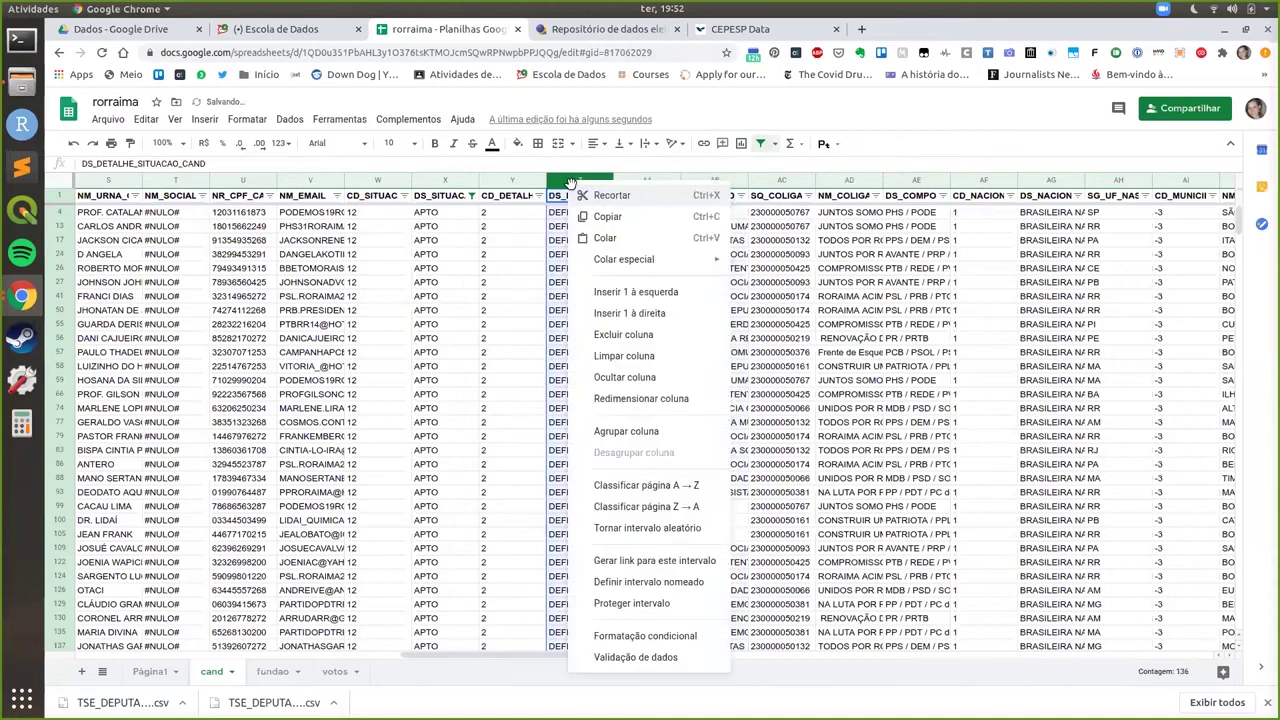
pyautogui.click(636, 335)
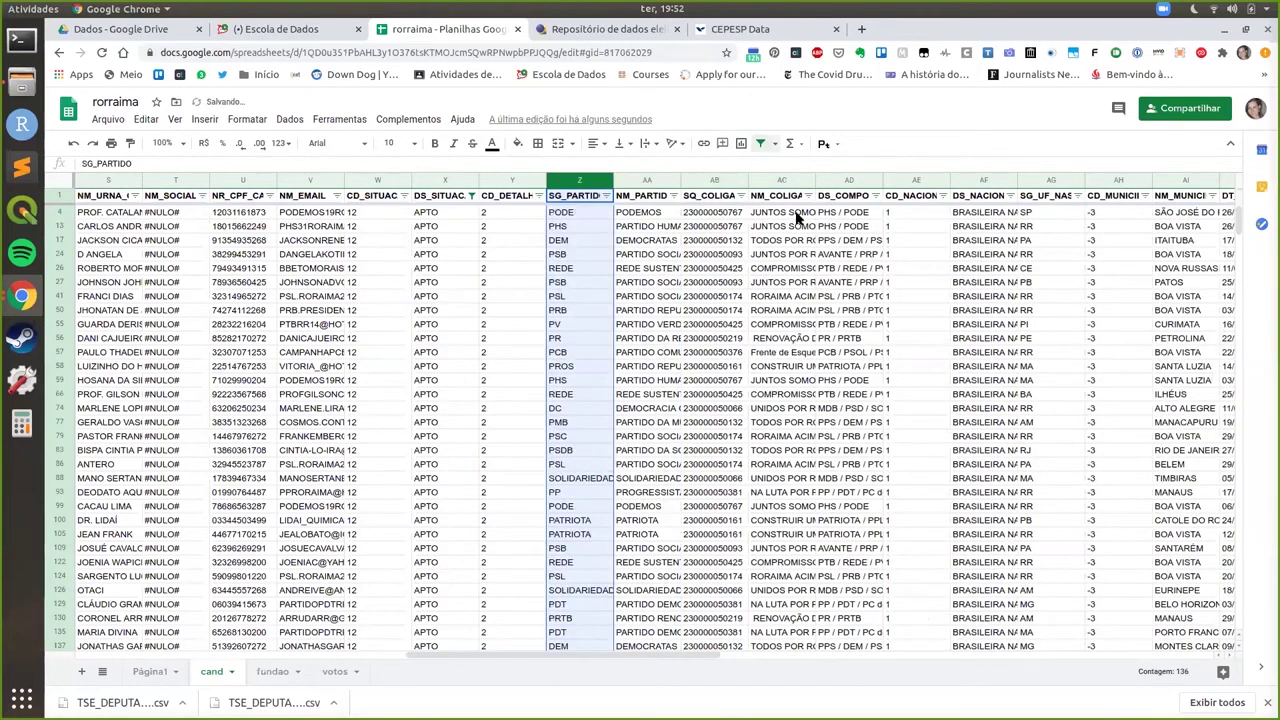
pyautogui.click(646, 183)
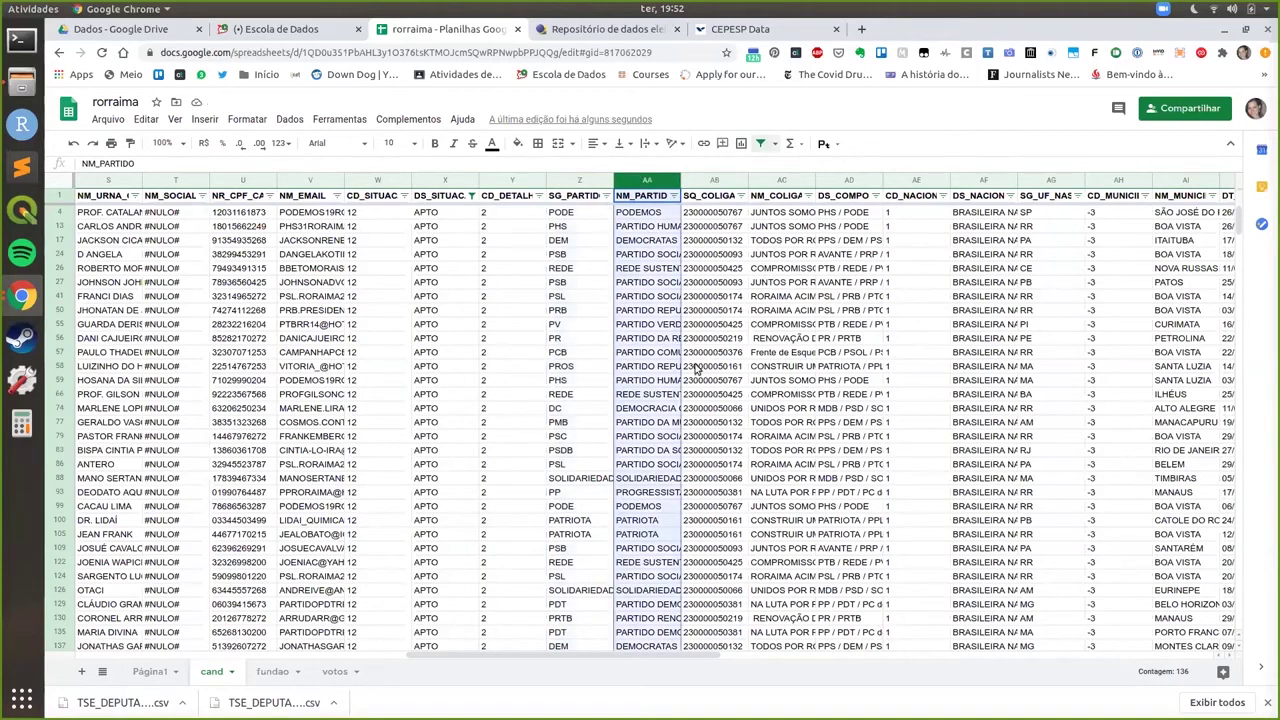
pyautogui.hotkey('shift', 'Right')
pyautogui.hotkey('shift', 'Right')
pyautogui.hotkey('shift', 'Right')
pyautogui.hotkey('shift', 'Right')
pyautogui.hotkey('shift', 'Right')
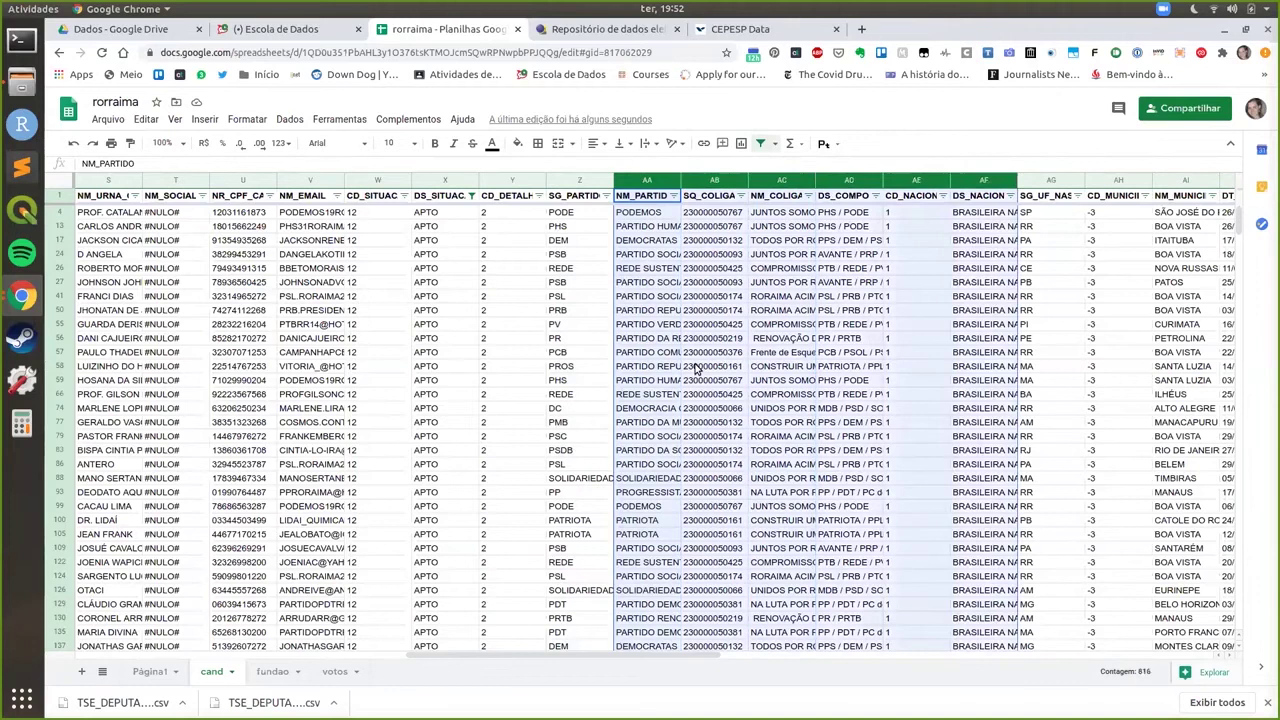
pyautogui.hotkey('shift', 'Right')
pyautogui.hotkey('shift', 'Right')
pyautogui.hotkey('shift', 'Right')
pyautogui.hotkey('shift', 'Right')
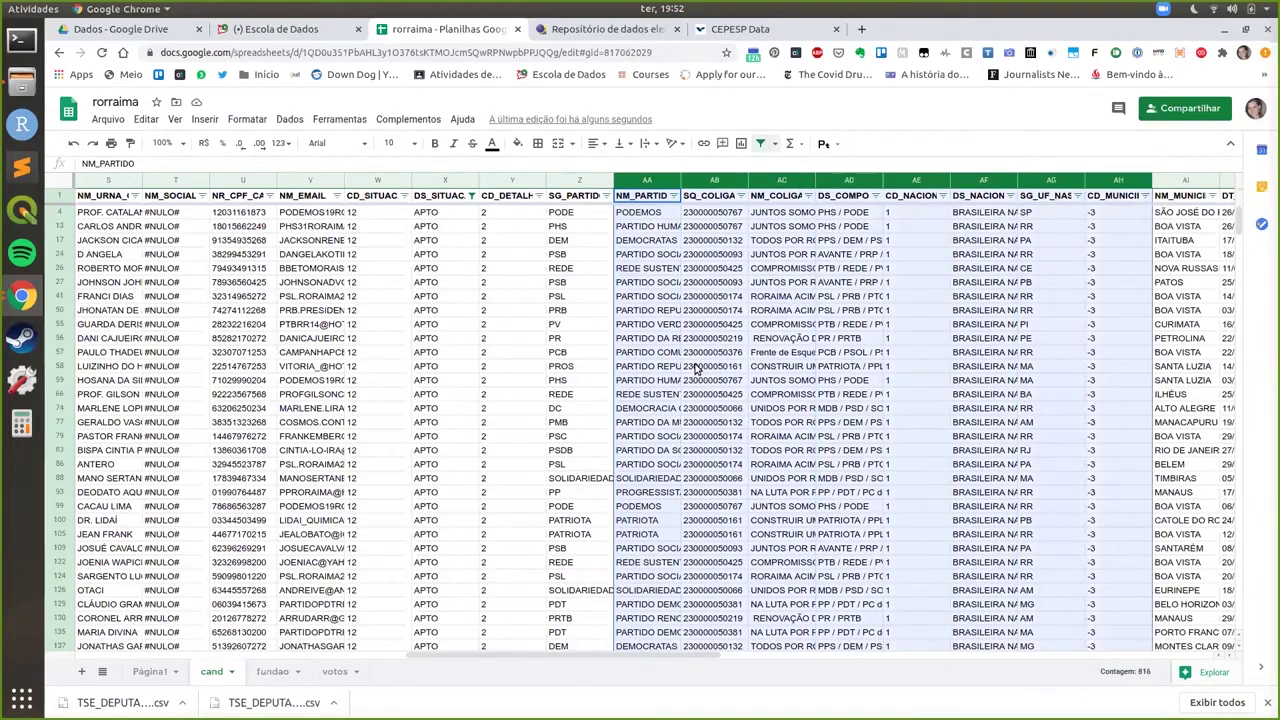
pyautogui.hotkey('shift', 'Left')
pyautogui.hotkey('shift', 'Left')
pyautogui.hotkey('shift', 'Left')
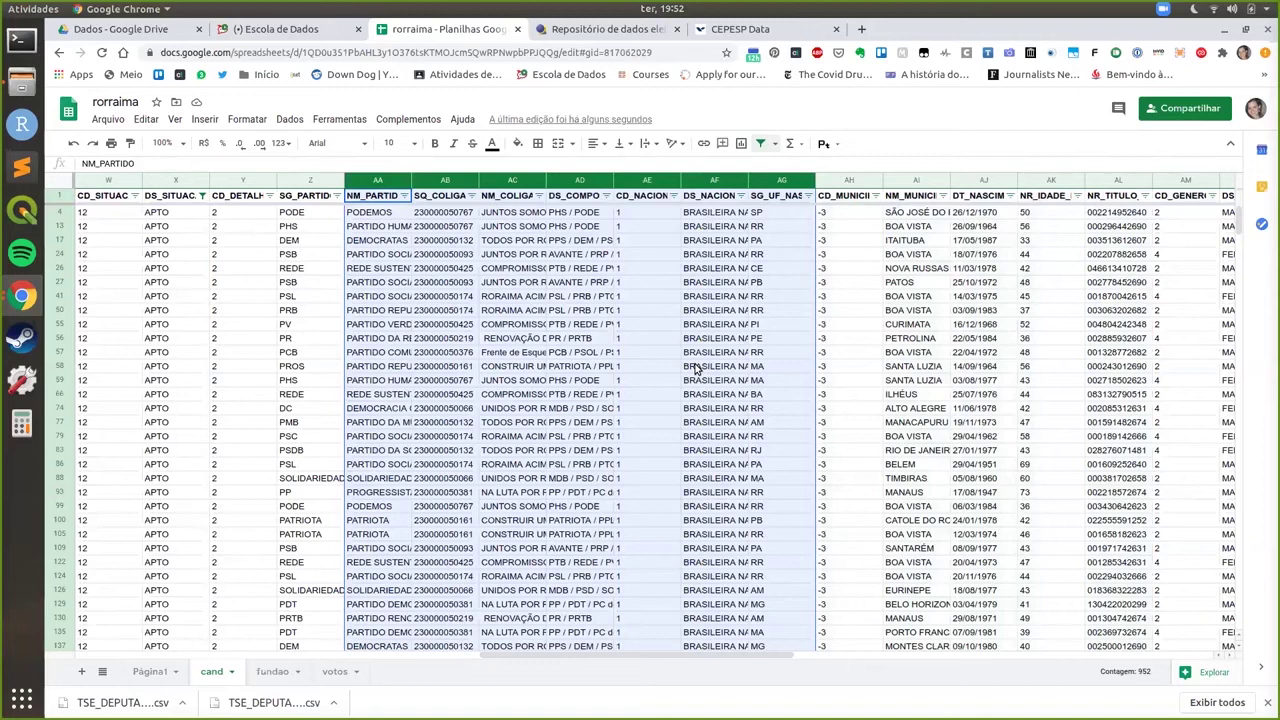
pyautogui.hotkey('shift', 'Right')
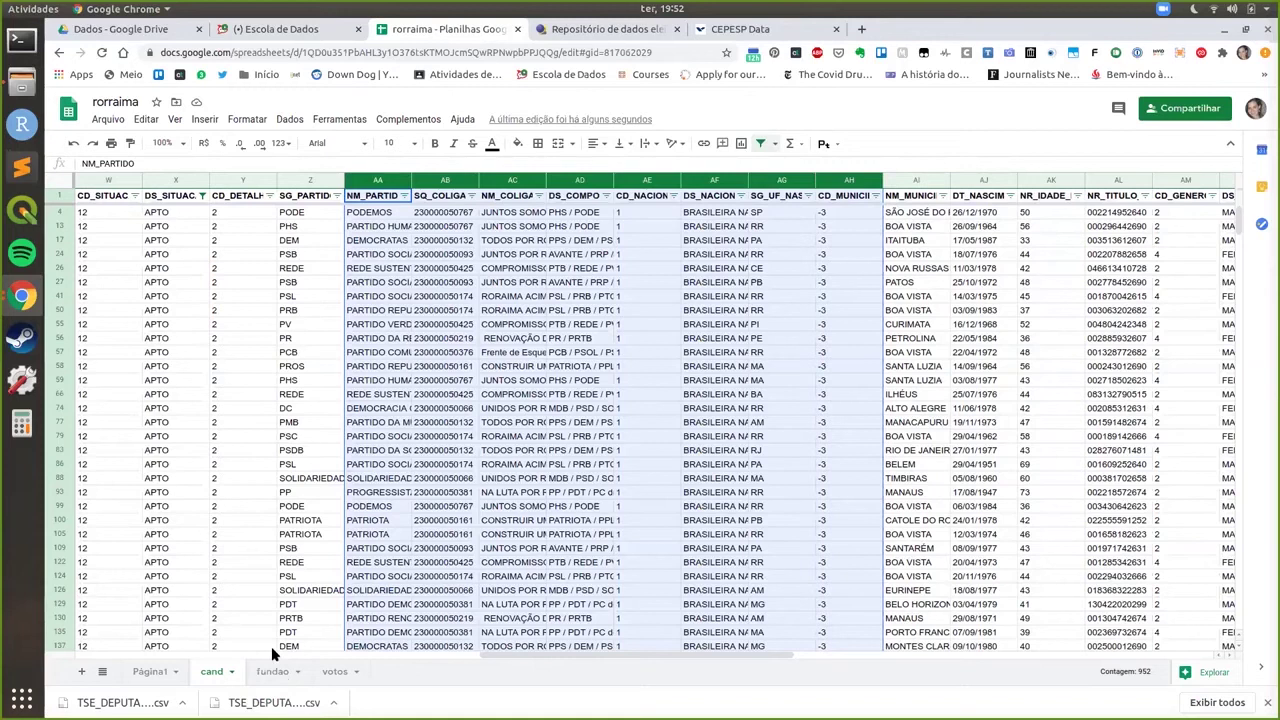
# Add a blank sheet directly after the cand sheet and return to cand
pyautogui.hotkey('shift', 'F11')
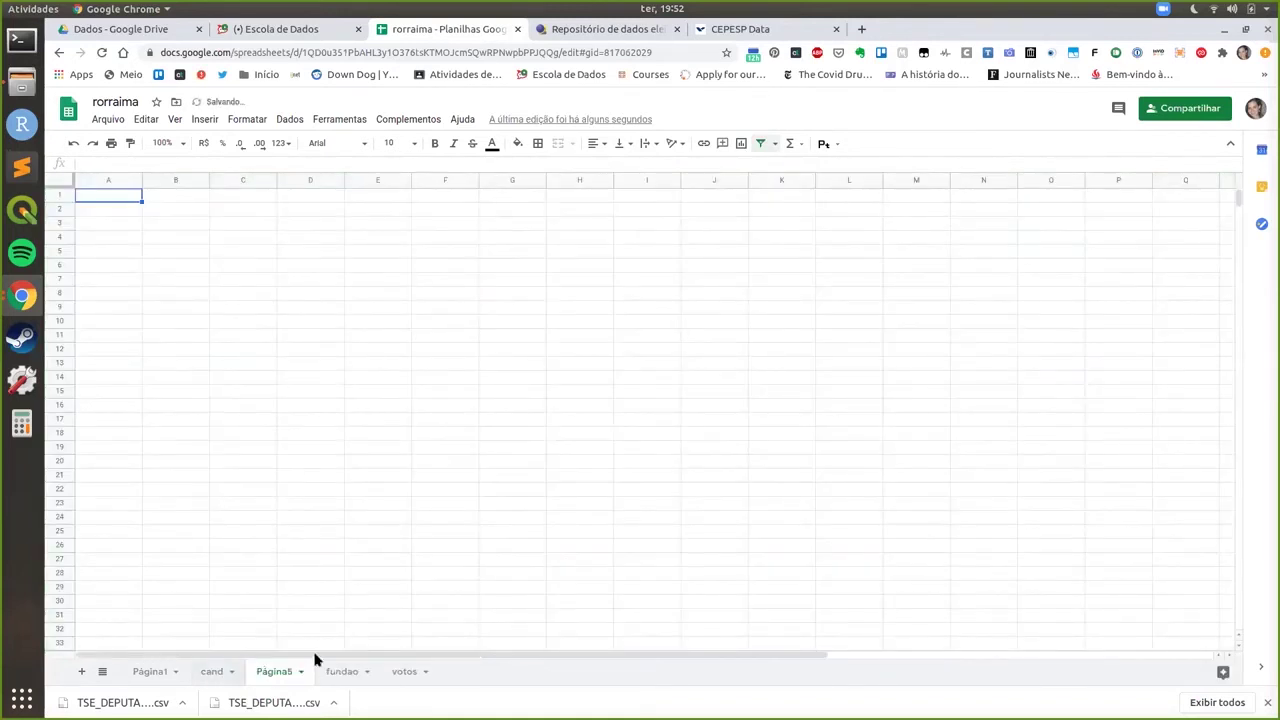
pyautogui.click(212, 671)
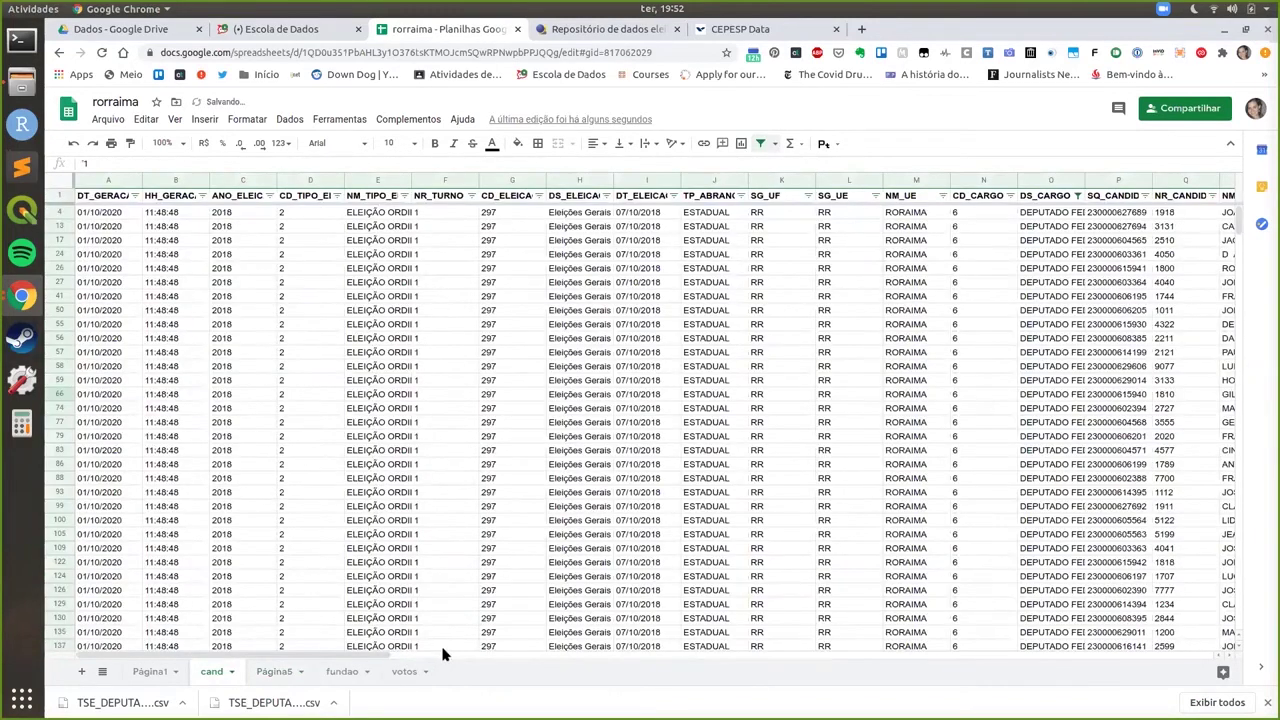
# Copy the filtered SQ_CANDIDATO, NM_CANDIDATO, NR_CPF_CANDIDATO, SG_PARTIDO and DS_GENERO columns from cand into the blank Página5 sheet, starting at A1
pyautogui.hscroll(10, 439, 181)
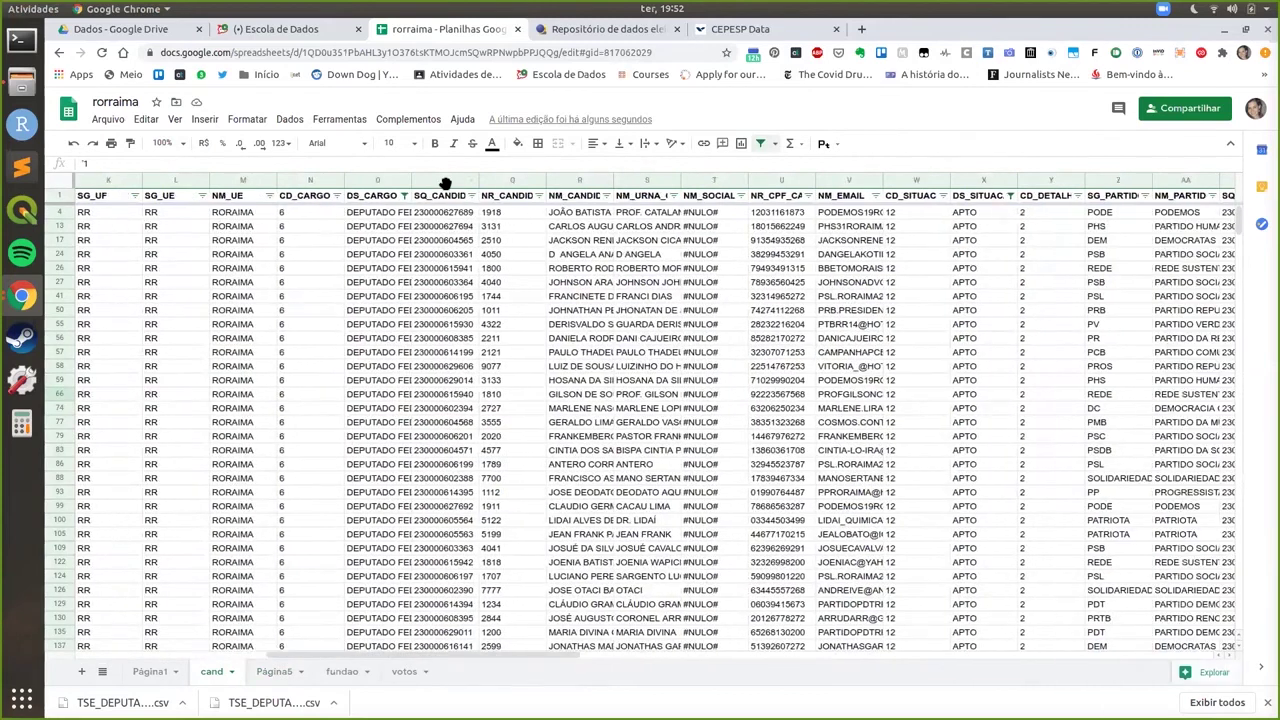
pyautogui.click(445, 181)
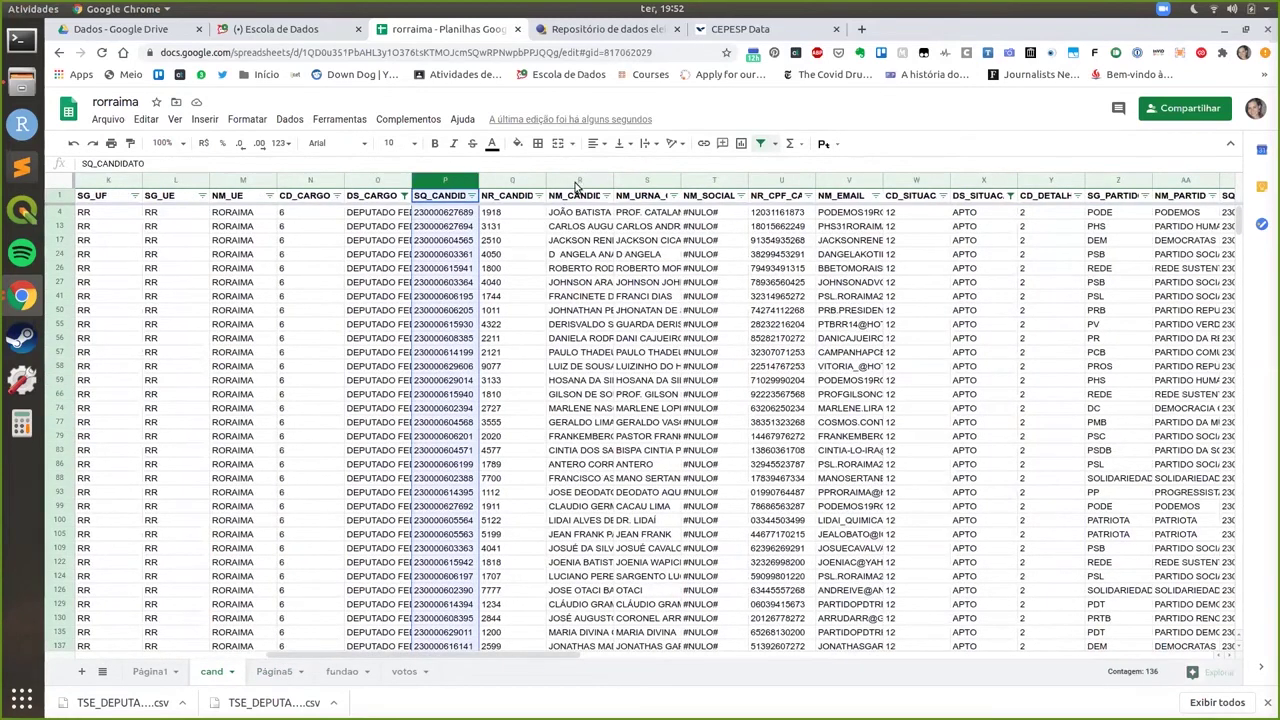
pyautogui.keyDown('ctrl'); pyautogui.click(616, 247); pyautogui.keyUp('ctrl')
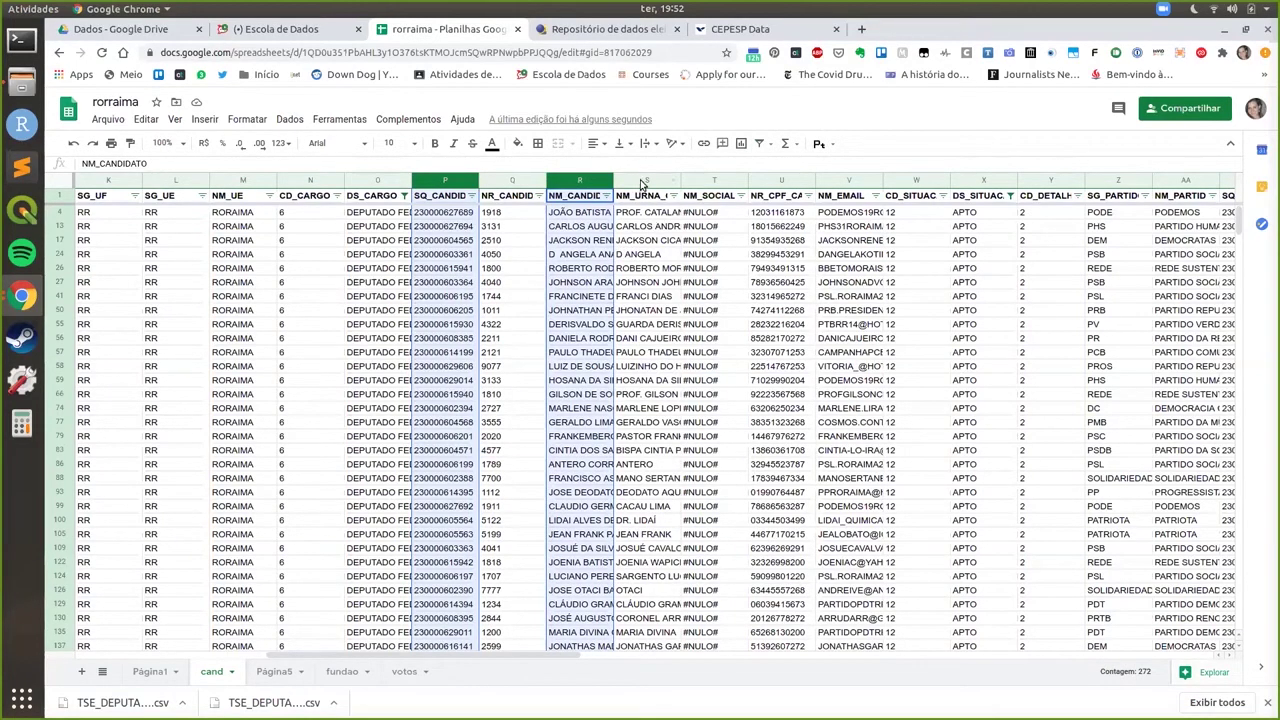
pyautogui.keyDown('ctrl'); pyautogui.click(783, 186); pyautogui.keyUp('ctrl')
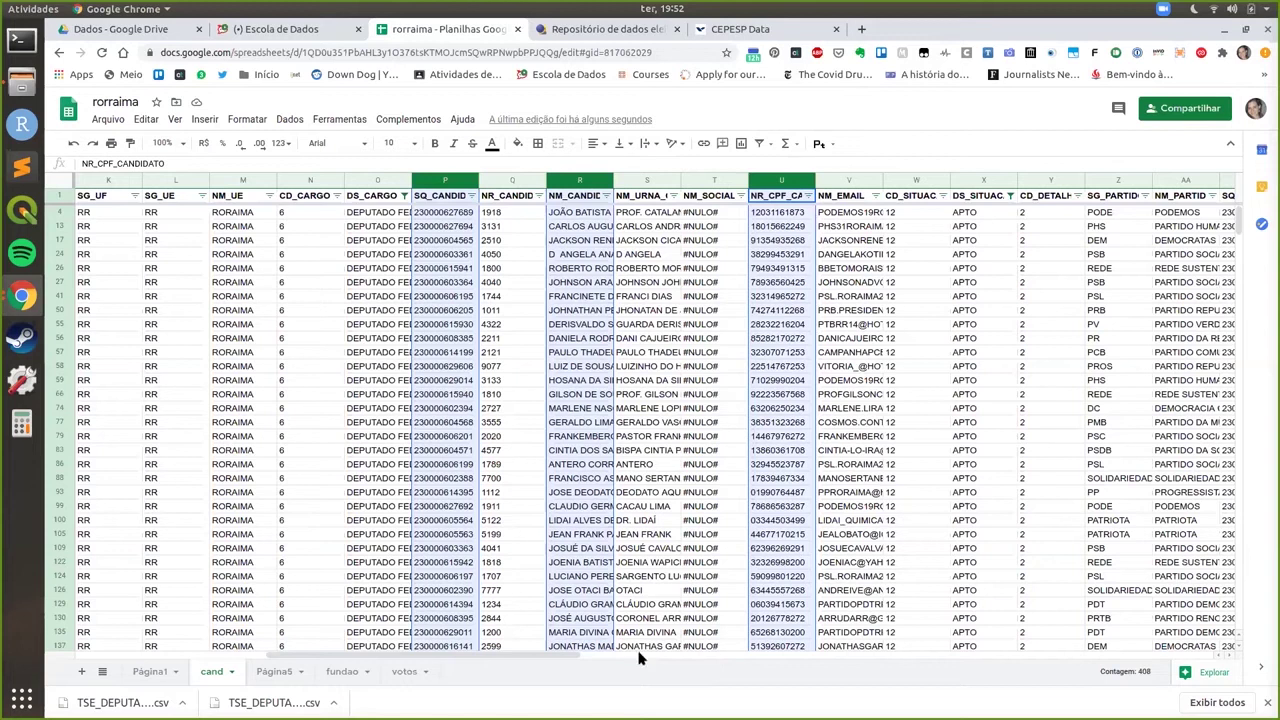
pyautogui.moveTo(551, 650); pyautogui.dragTo(647, 660)
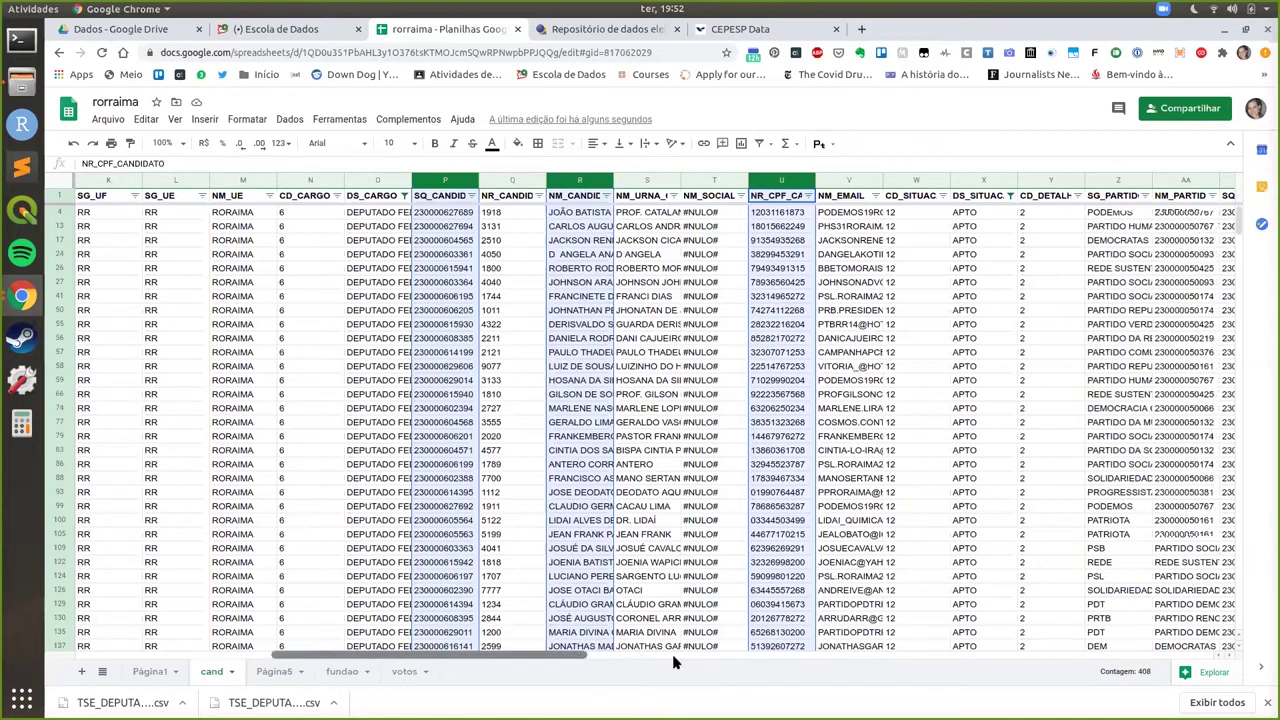
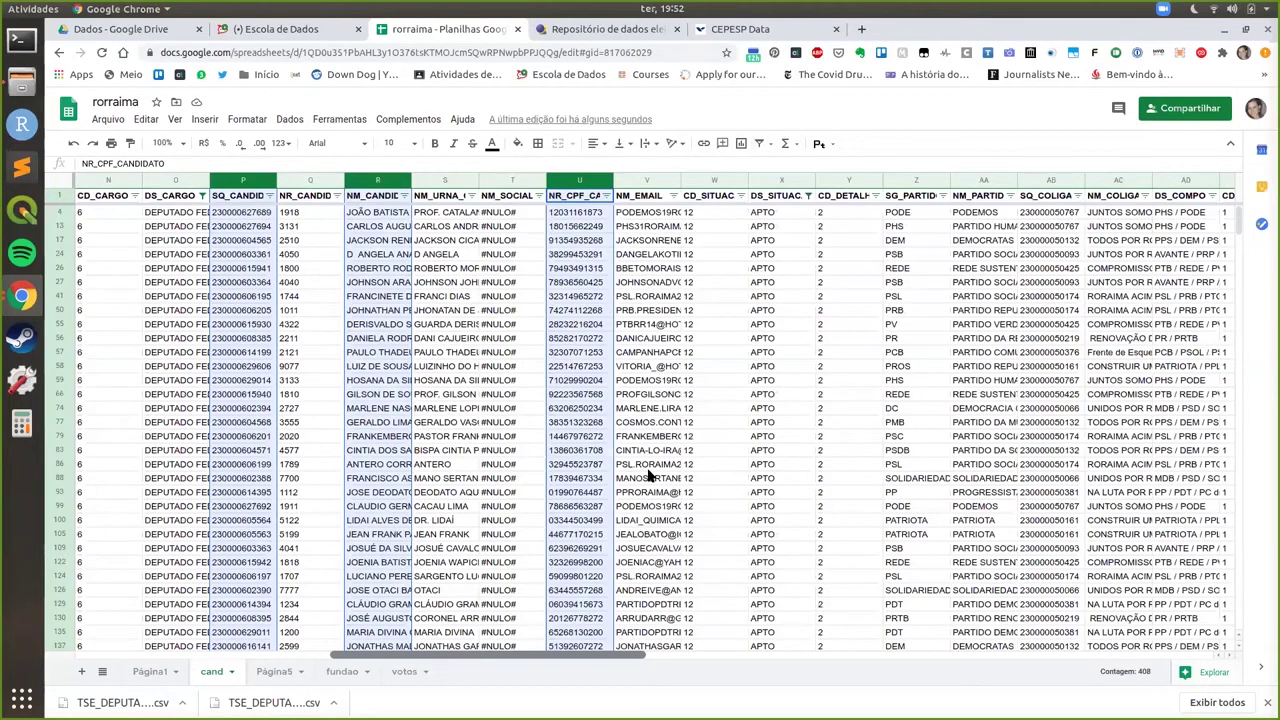
pyautogui.hscroll(4, 648, 476)
pyautogui.click(647, 180)
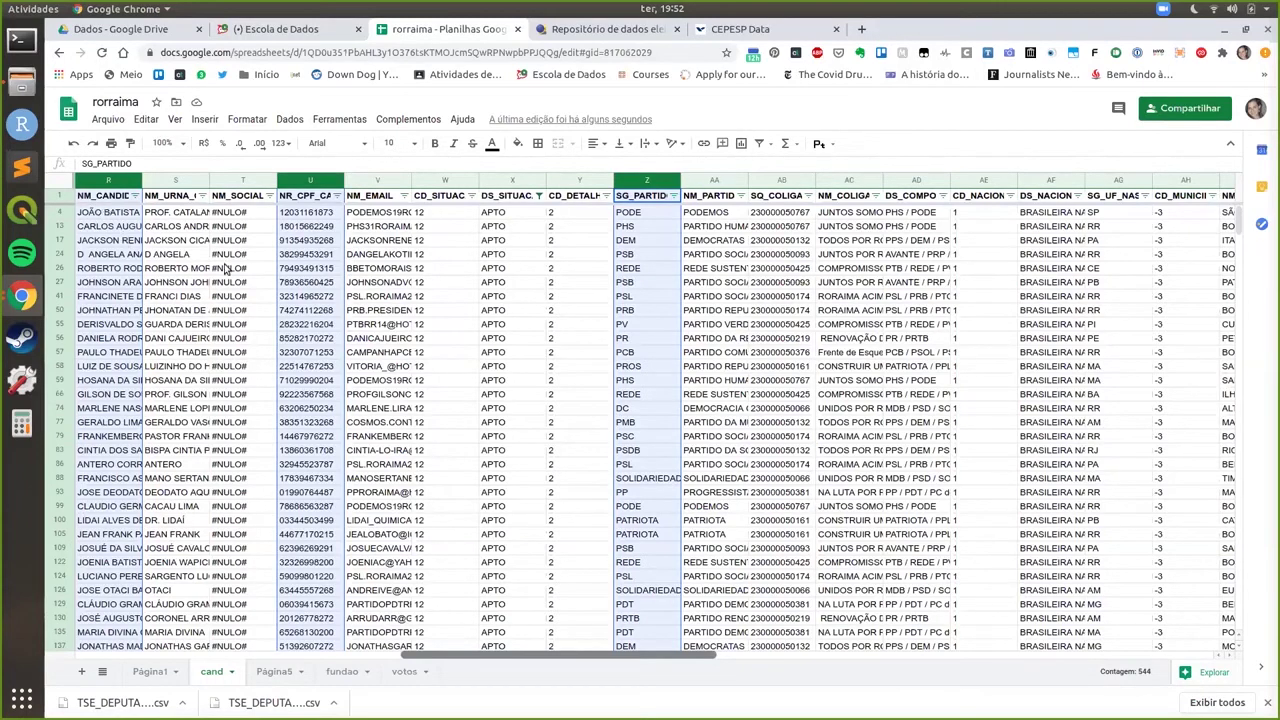
pyautogui.hscroll(4, 147, 258)
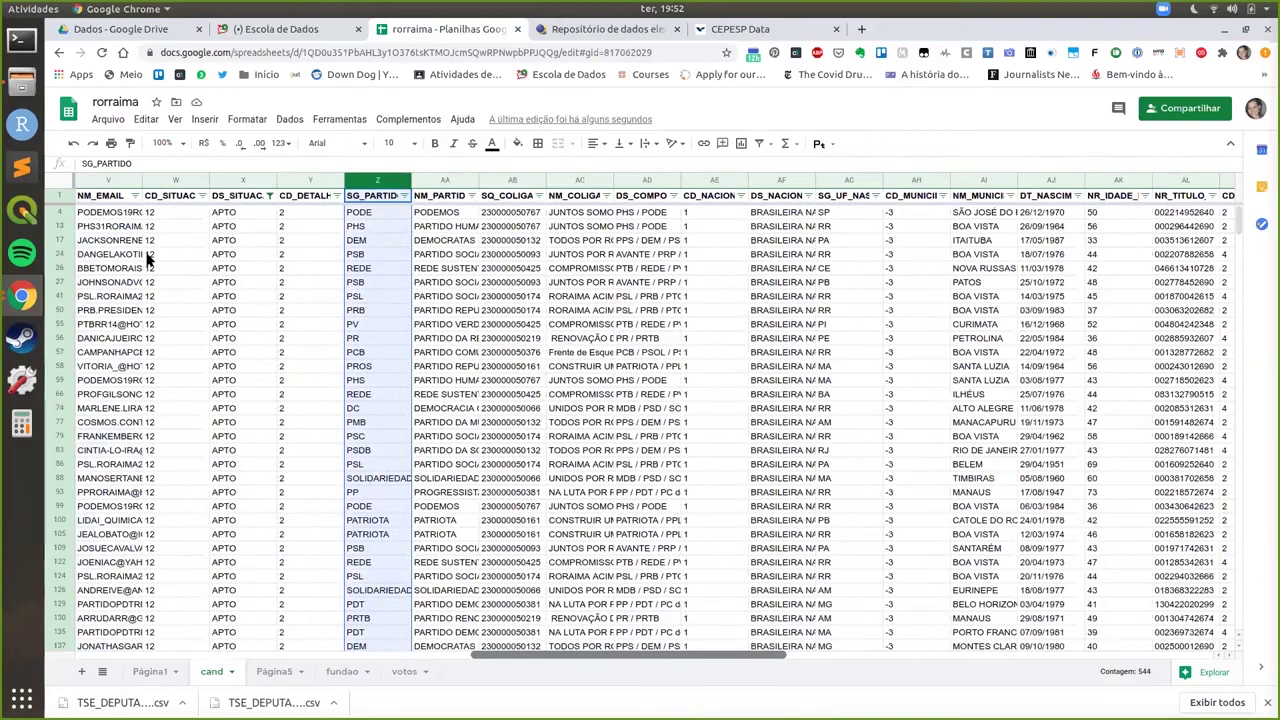
pyautogui.hotkey('ctrl', 'shift', 'pagedown')
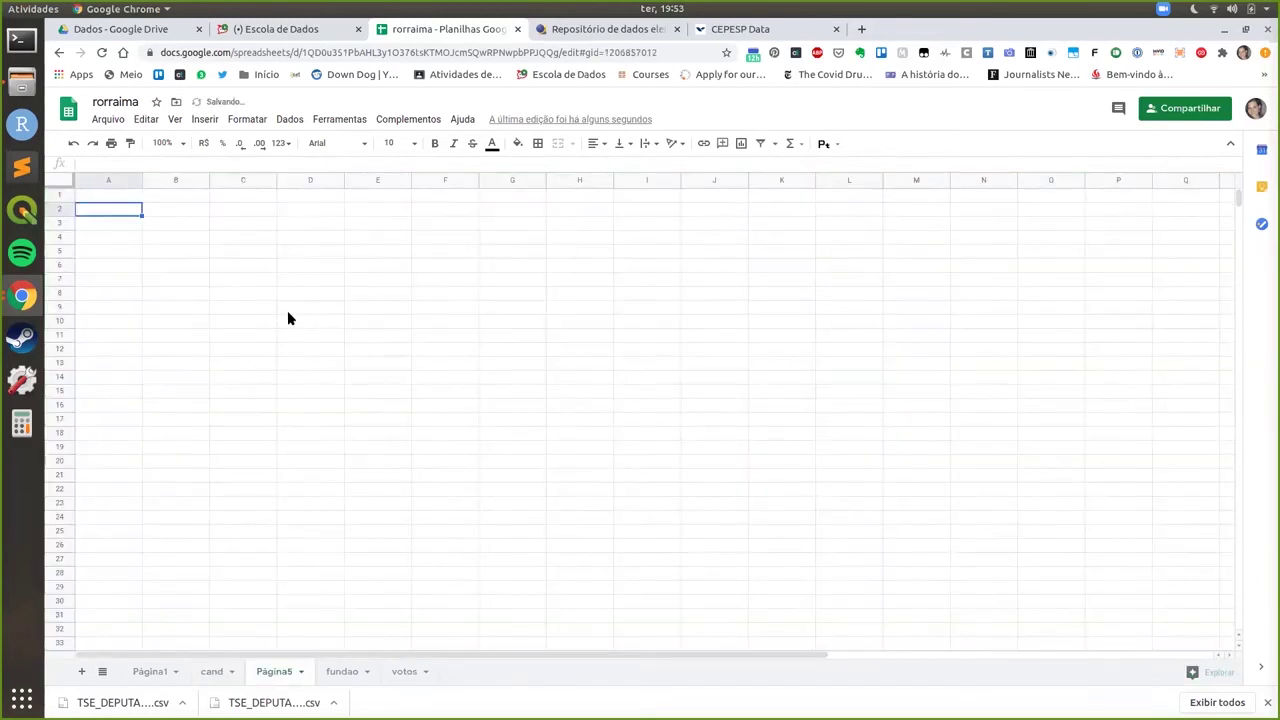
pyautogui.press('Up')
pyautogui.hotkey('ctrl', 'v')
pyautogui.click(478, 266)
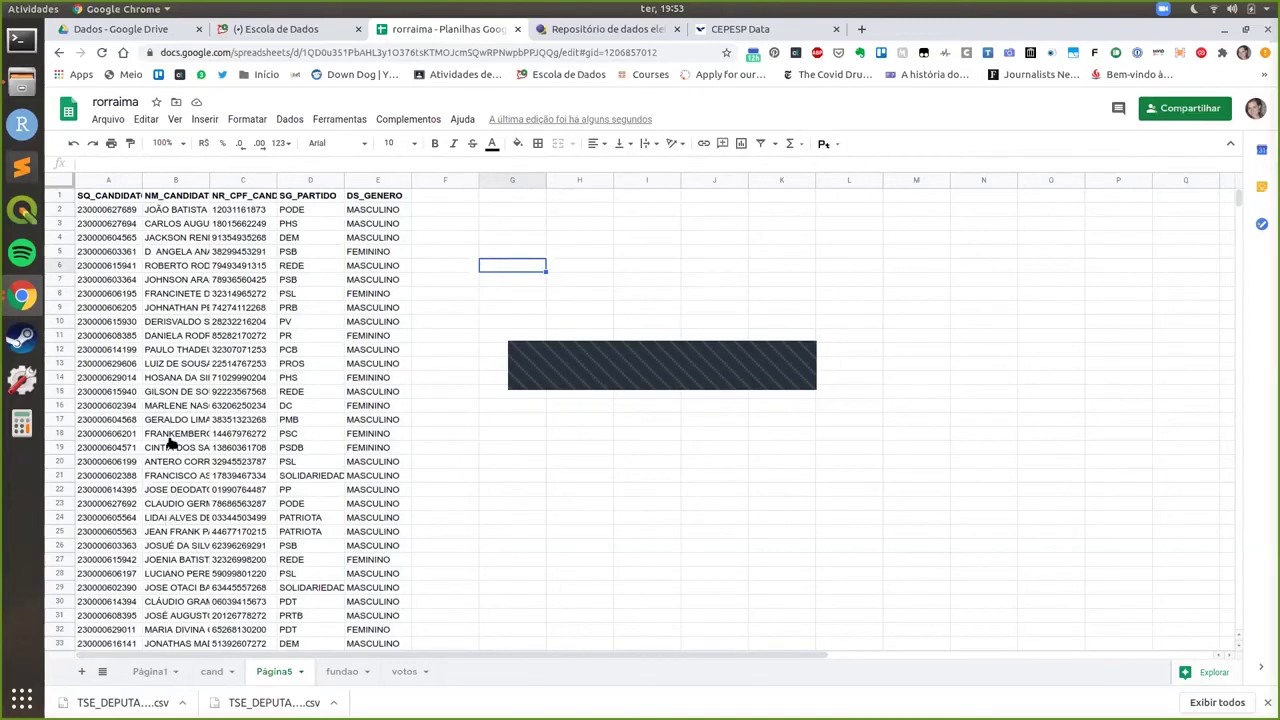
pyautogui.click(175, 671)
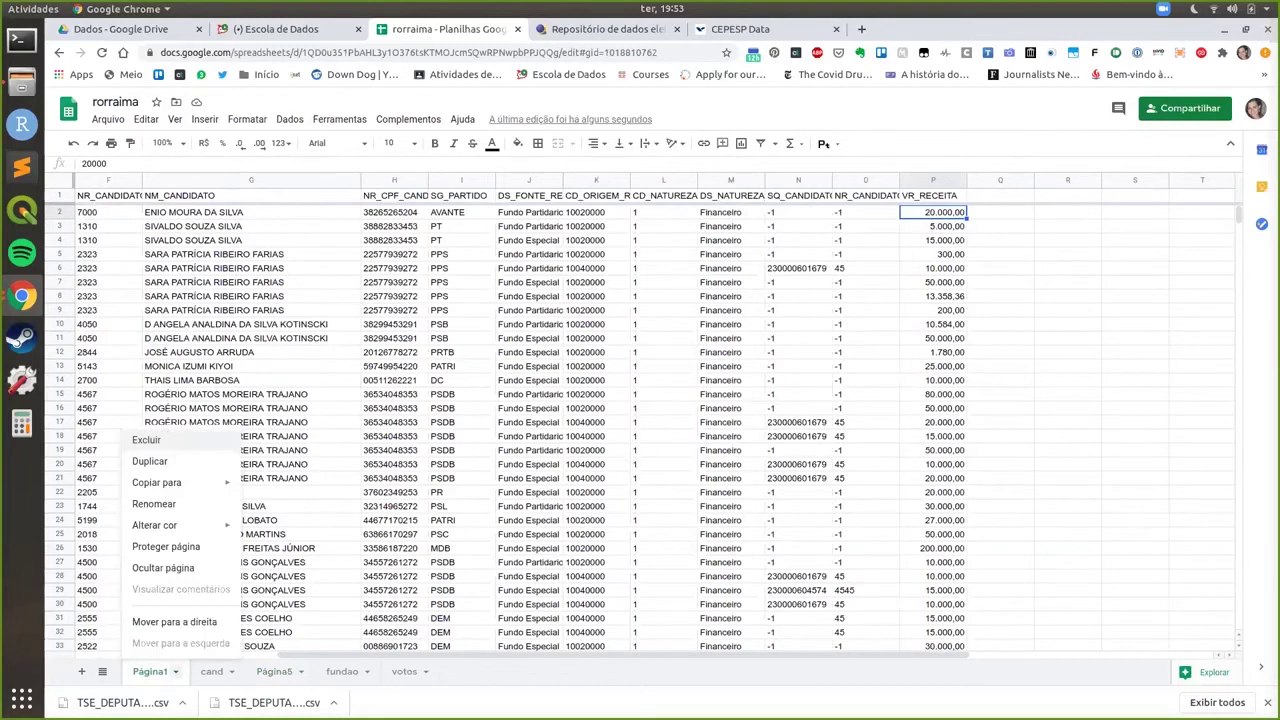
pyautogui.click(230, 440)
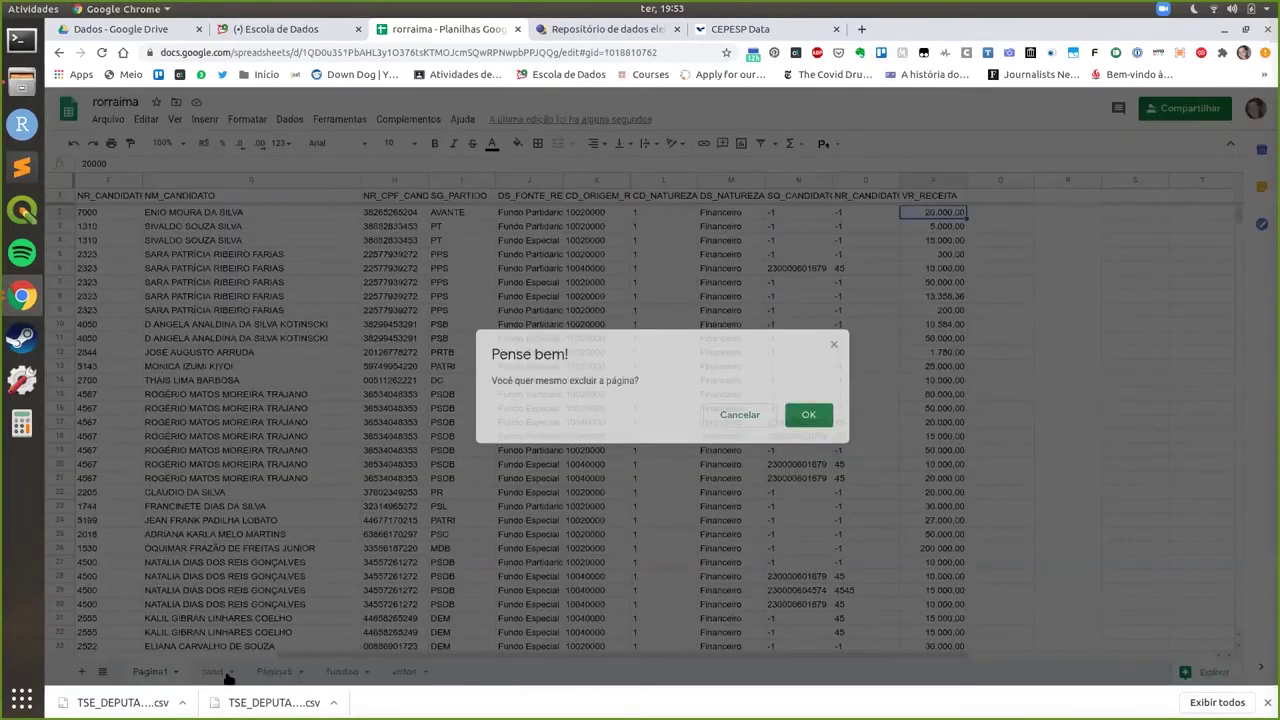
pyautogui.press('Escape')
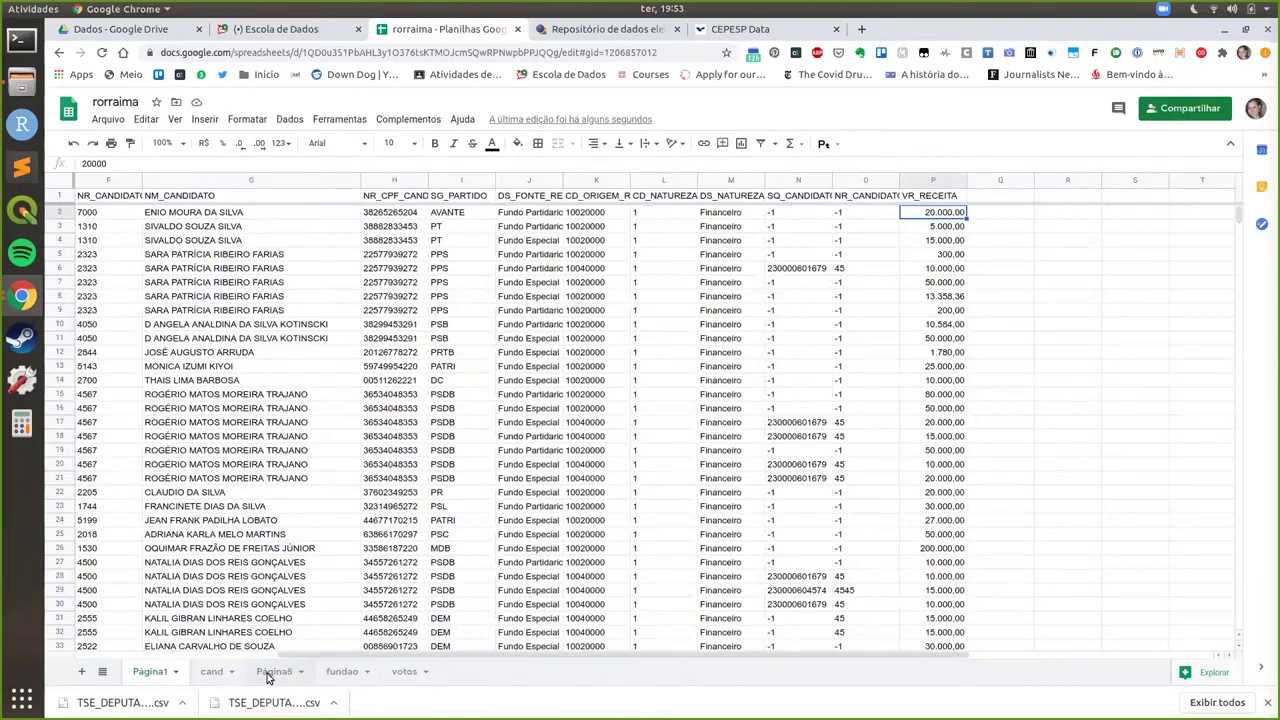
pyautogui.hotkey('ctrl', 'shift', 'pagedown')
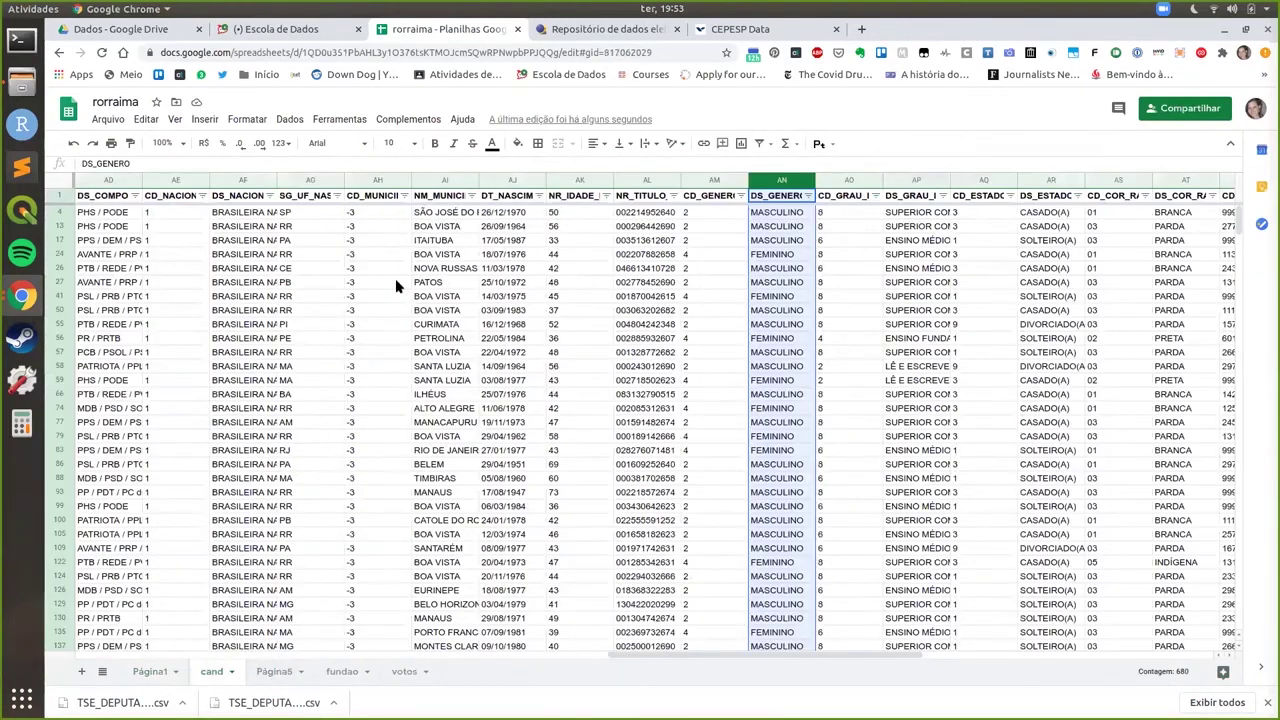
# Freeze the first row of the Página5 sheet as its header
pyautogui.hotkey('ctrl', 'shift', 'pagedown')
pyautogui.click(175, 119)
pyautogui.moveTo(231, 149)
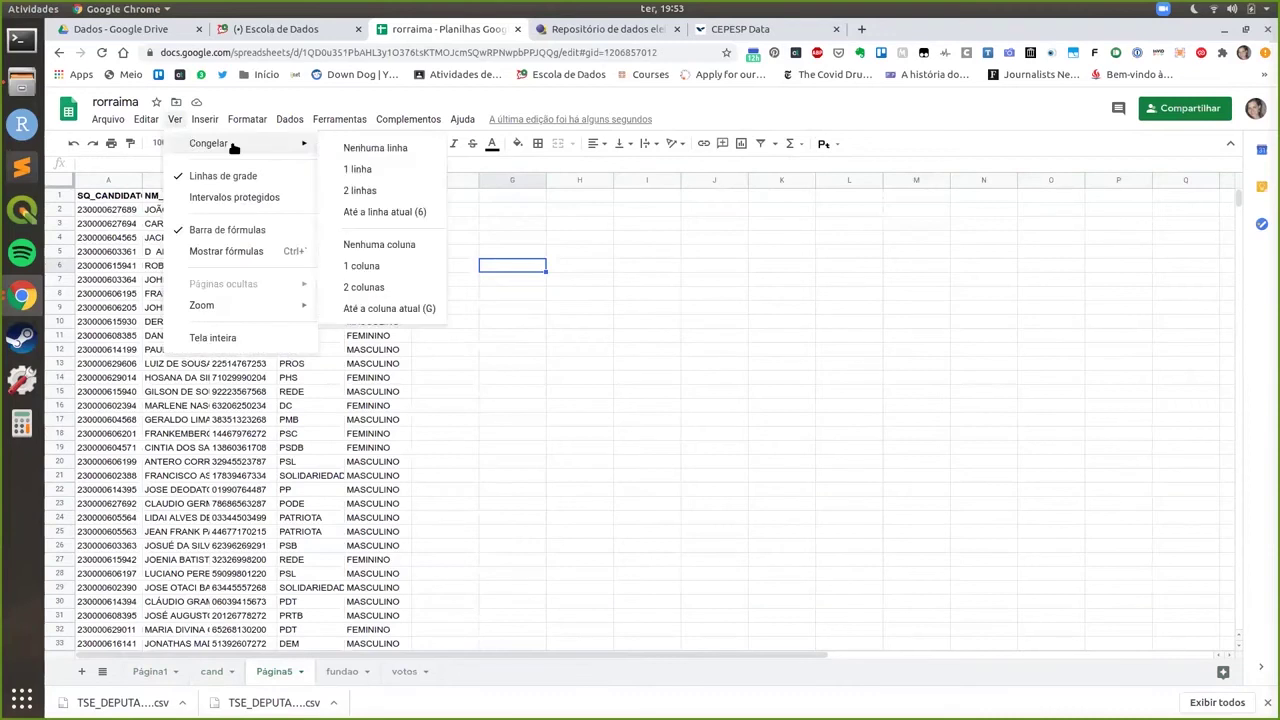
pyautogui.click(389, 166)
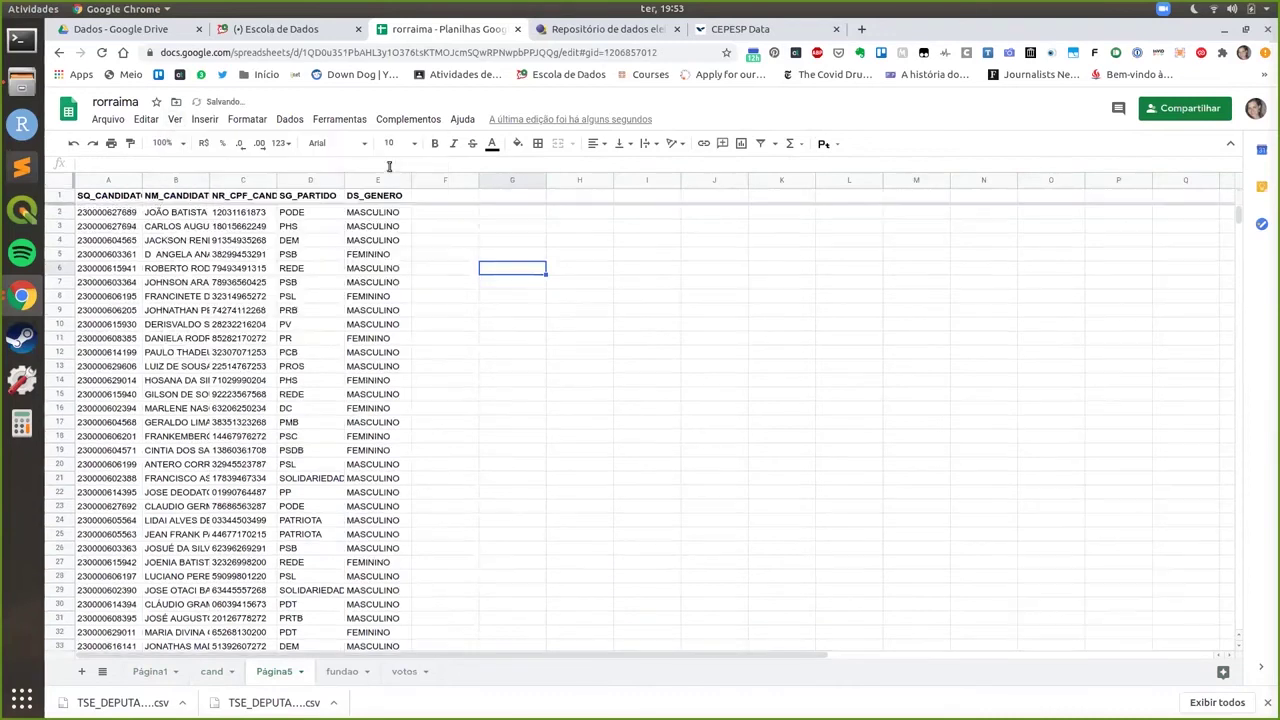
# Rename the Página5 sheet as candidatos
pyautogui.doubleClick(278, 671)
pyautogui.write('ca')
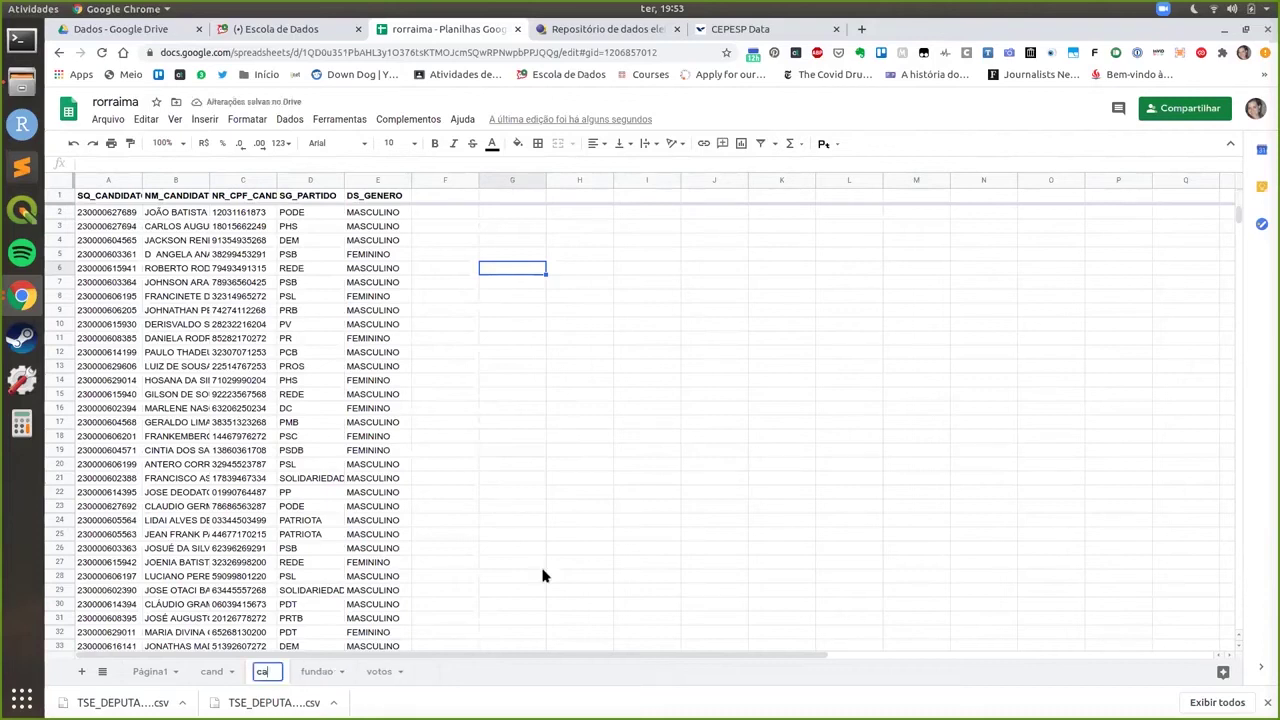
pyautogui.write('ndidatos')
pyautogui.press('Return')
# Check the fundao and votos sheets, and start a VLOOKUP formula in cell F2 of candidatos with A2 as the search key
pyautogui.click(352, 675)
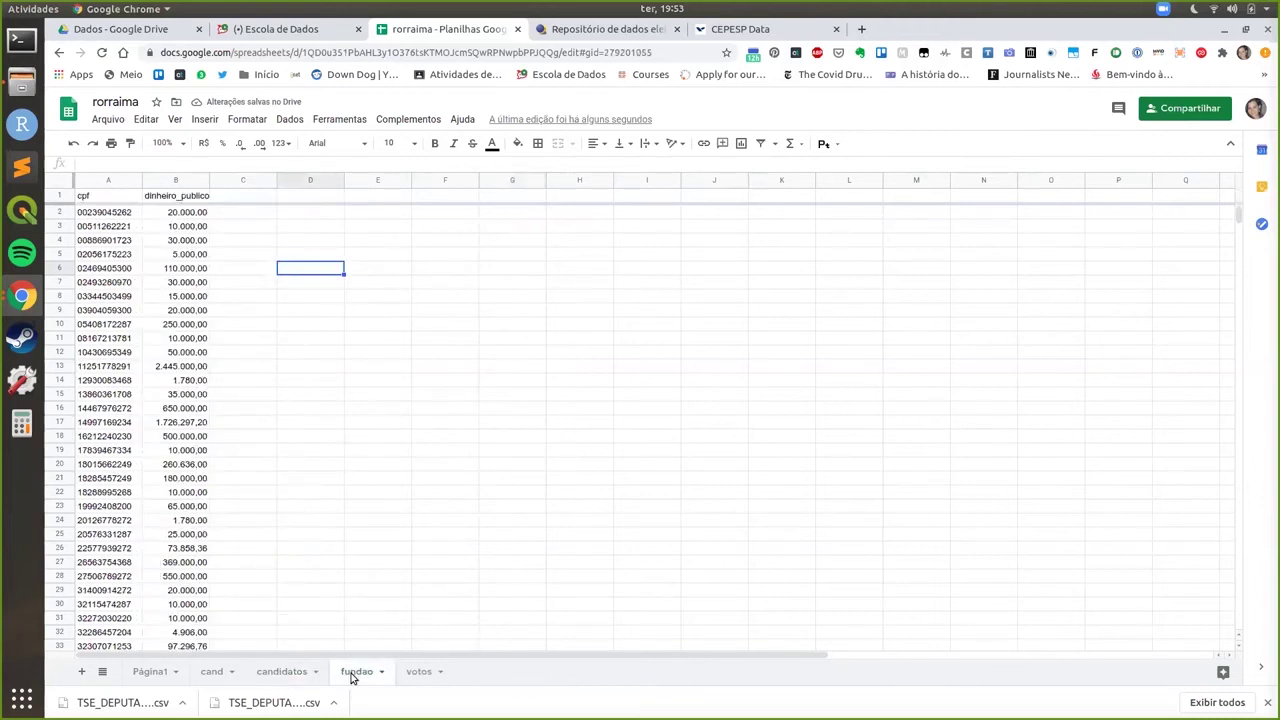
pyautogui.click(414, 676)
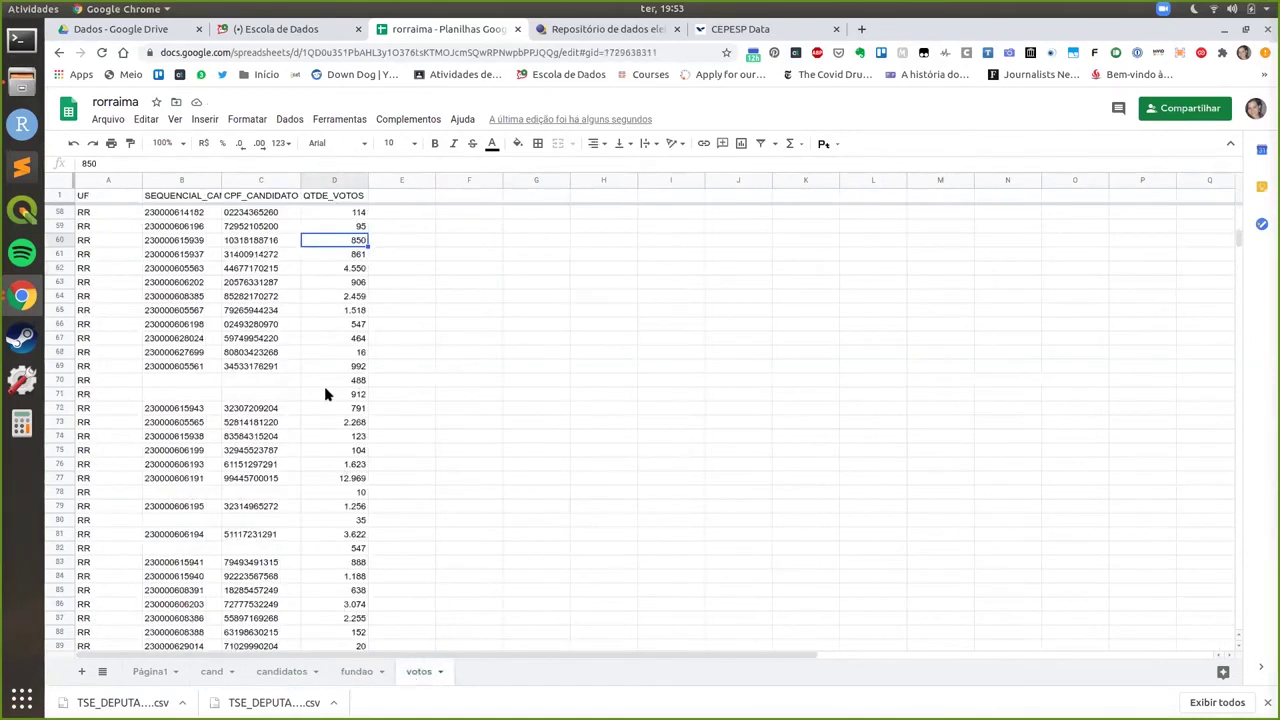
pyautogui.click(287, 672)
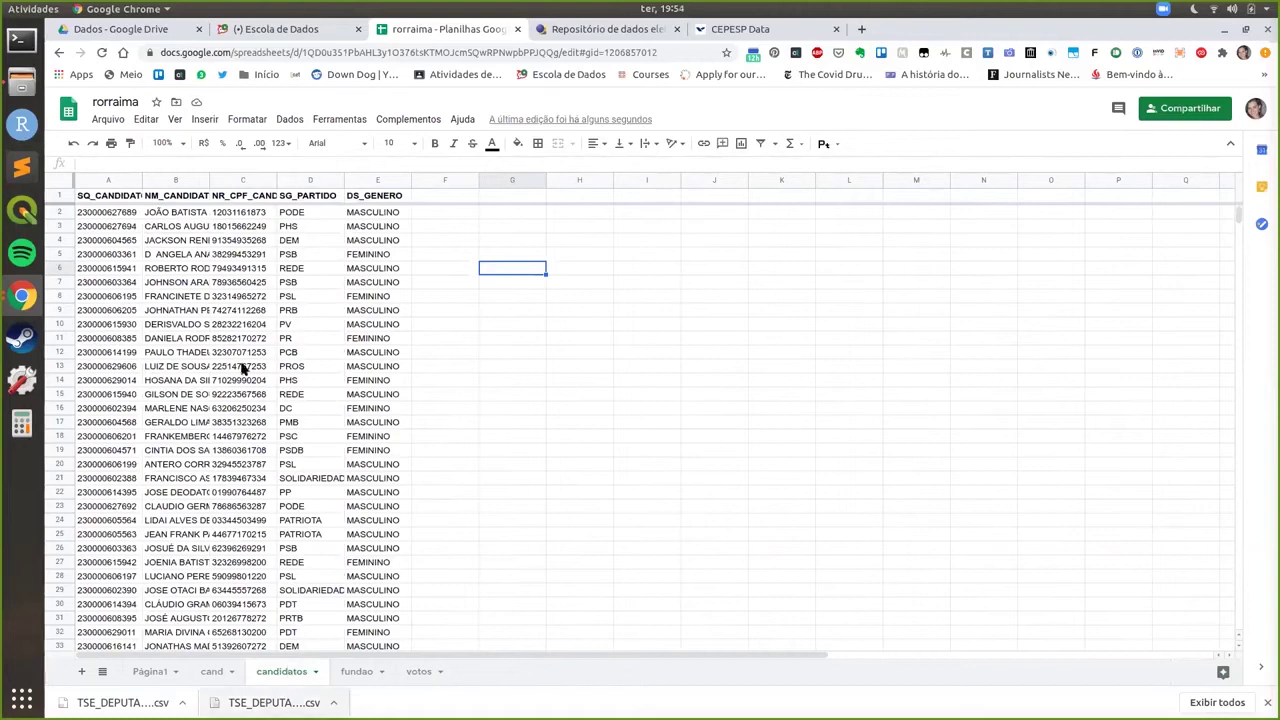
pyautogui.click(400, 256)
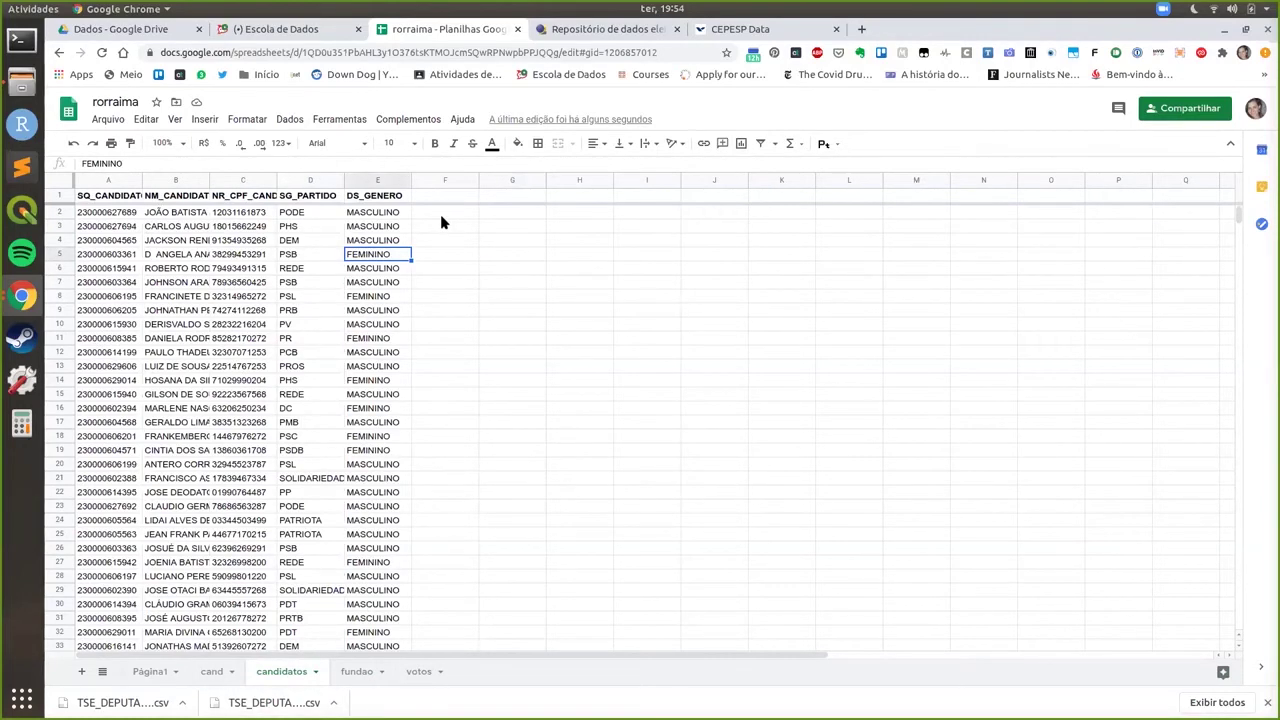
pyautogui.click(441, 213)
pyautogui.write('=')
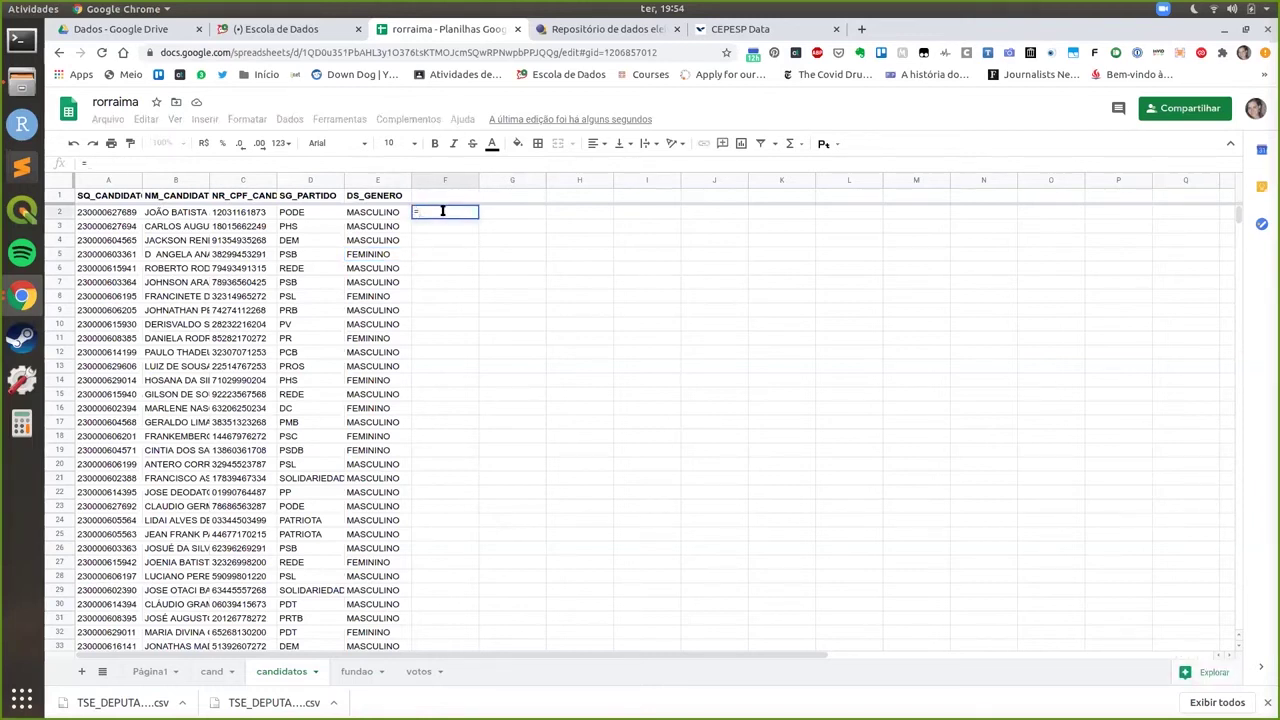
pyautogui.write('V')
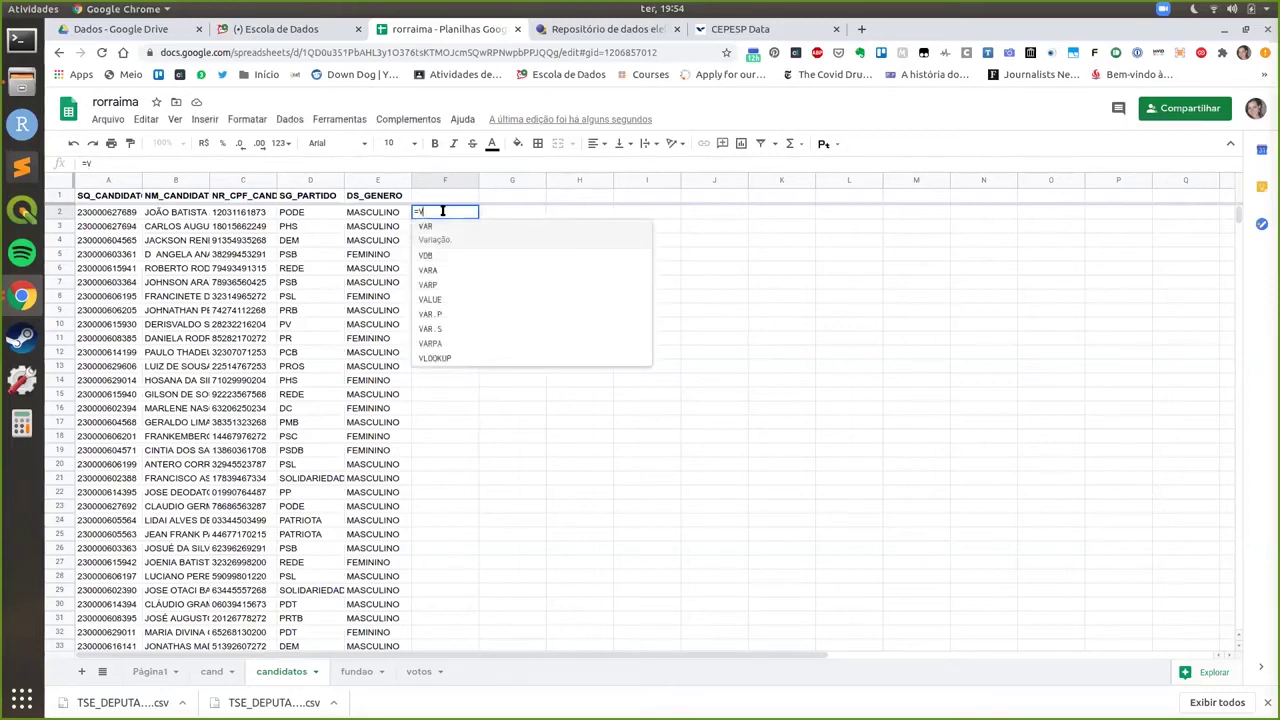
pyautogui.write('L')
pyautogui.press('Tab')
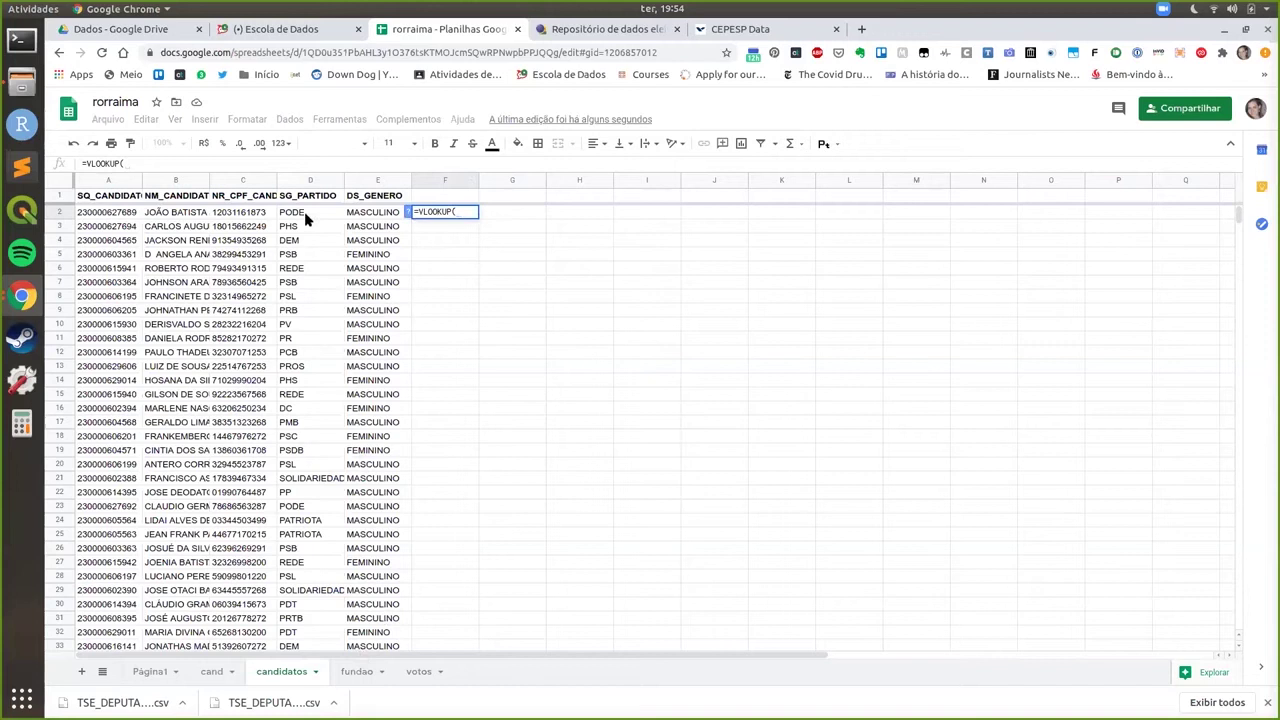
pyautogui.click(118, 218)
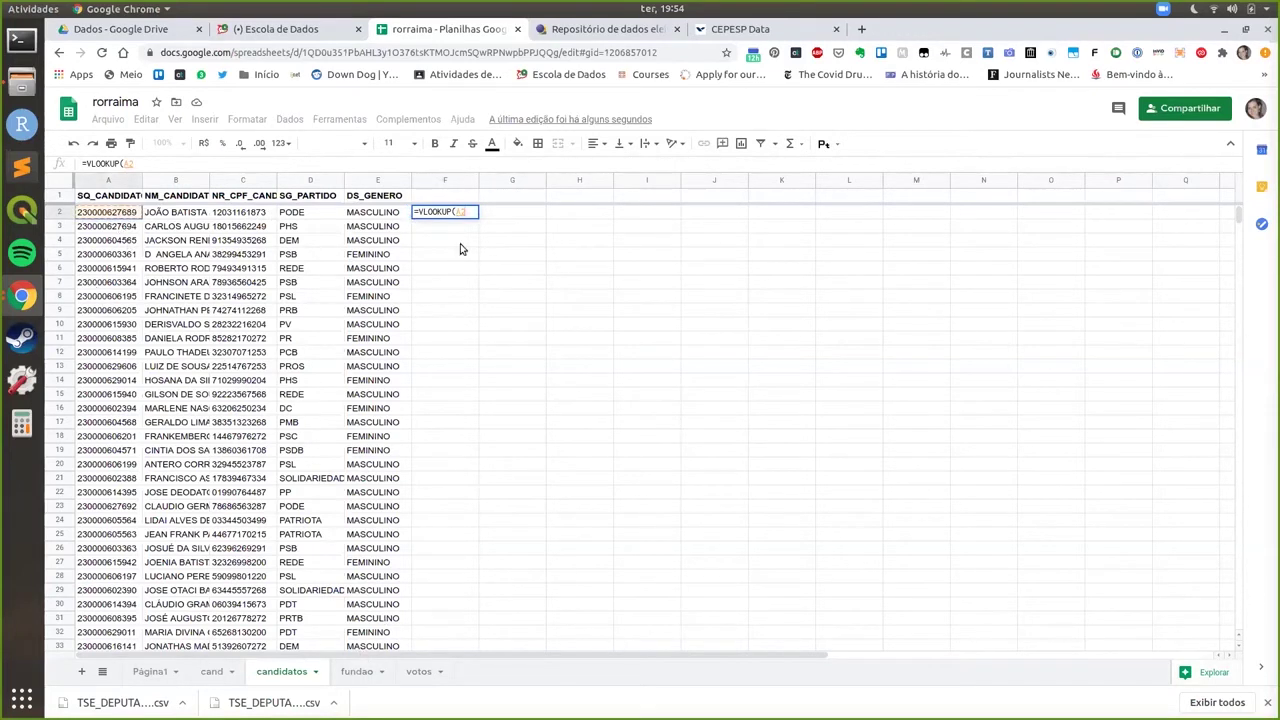
pyautogui.write(';')
# Complete the F2 lookup with the range 'candidatos'!A:B, column index 2 and FALSE for an exact match, and return to candidatos
pyautogui.click(362, 674)
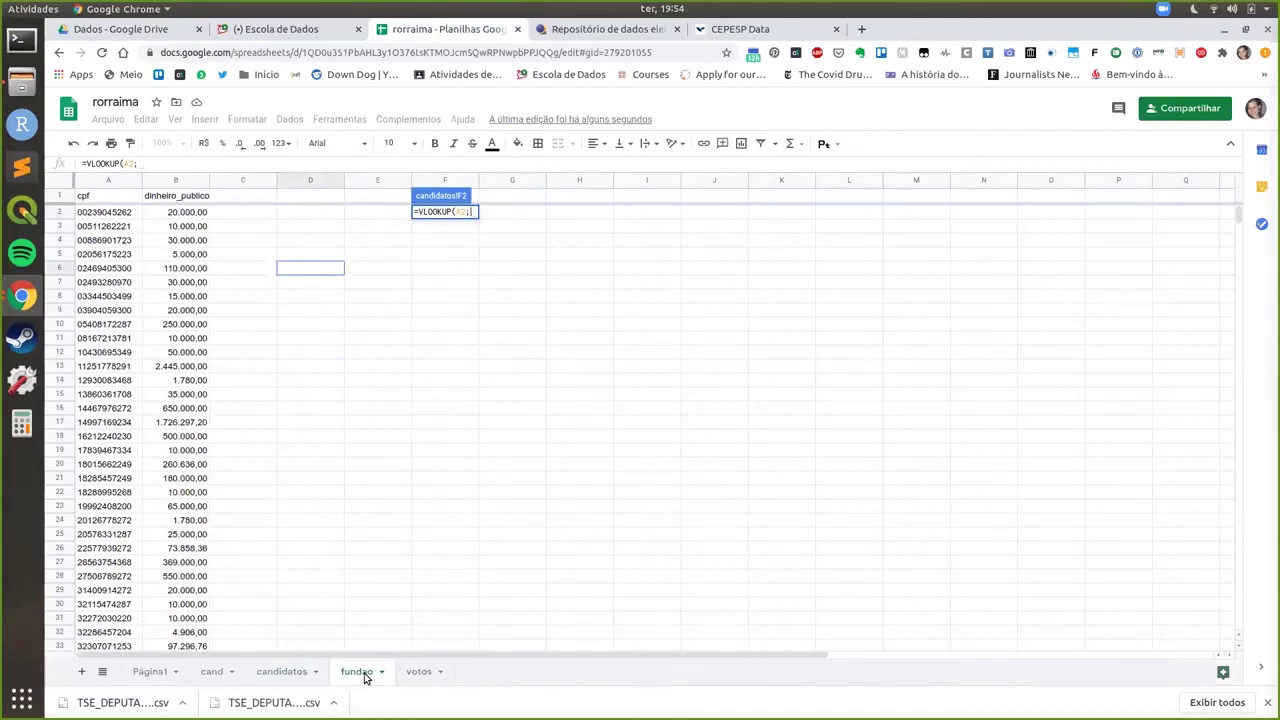
pyautogui.write("'")
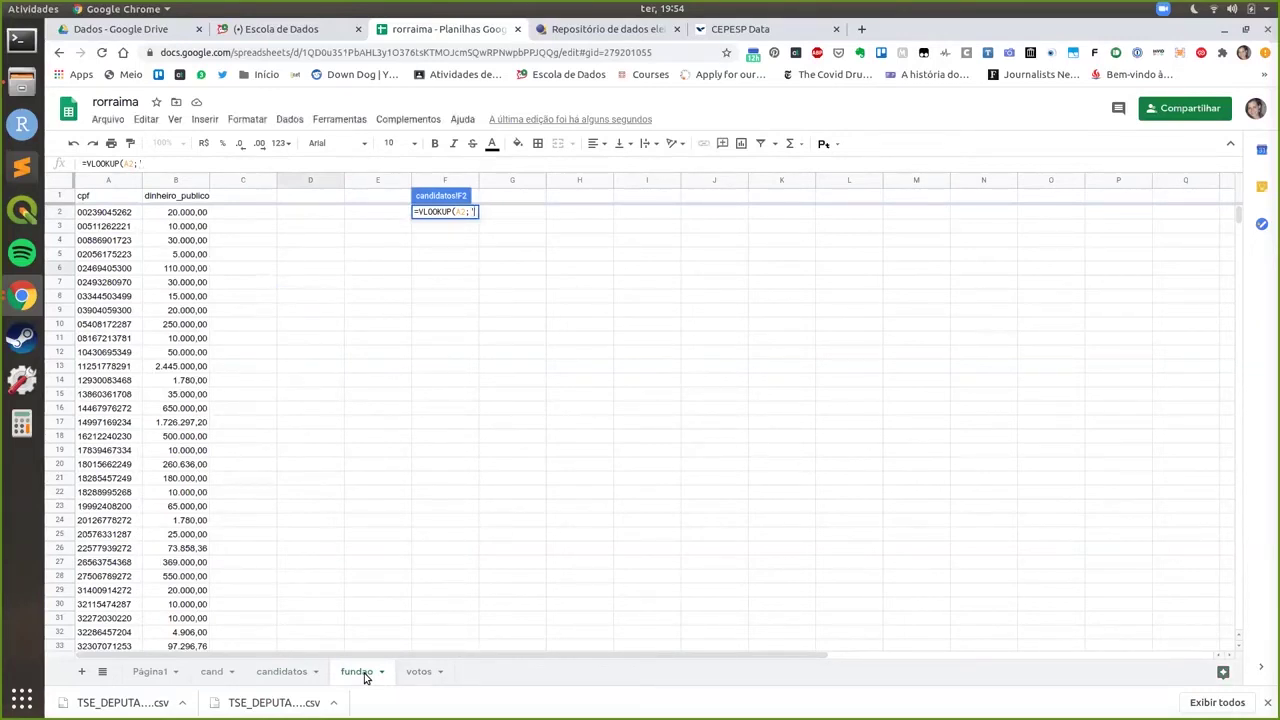
pyautogui.write('candidatos')
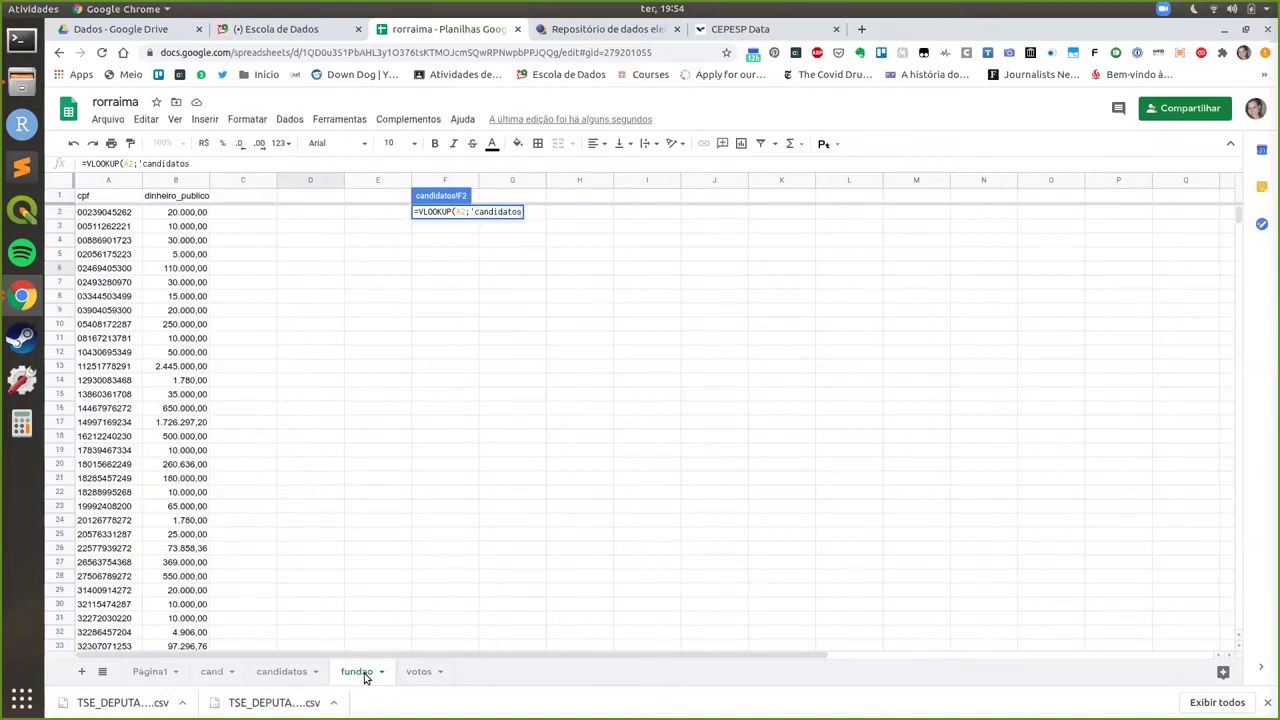
pyautogui.write("'!A:B")
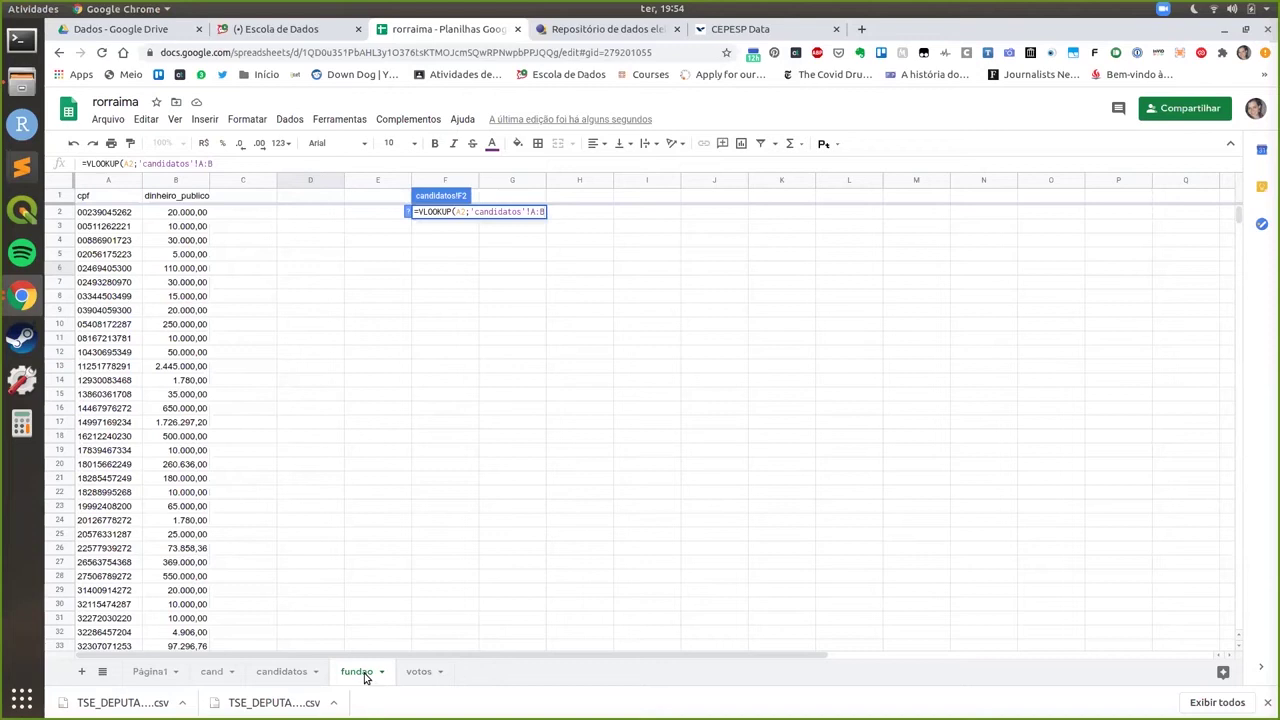
pyautogui.write(';')
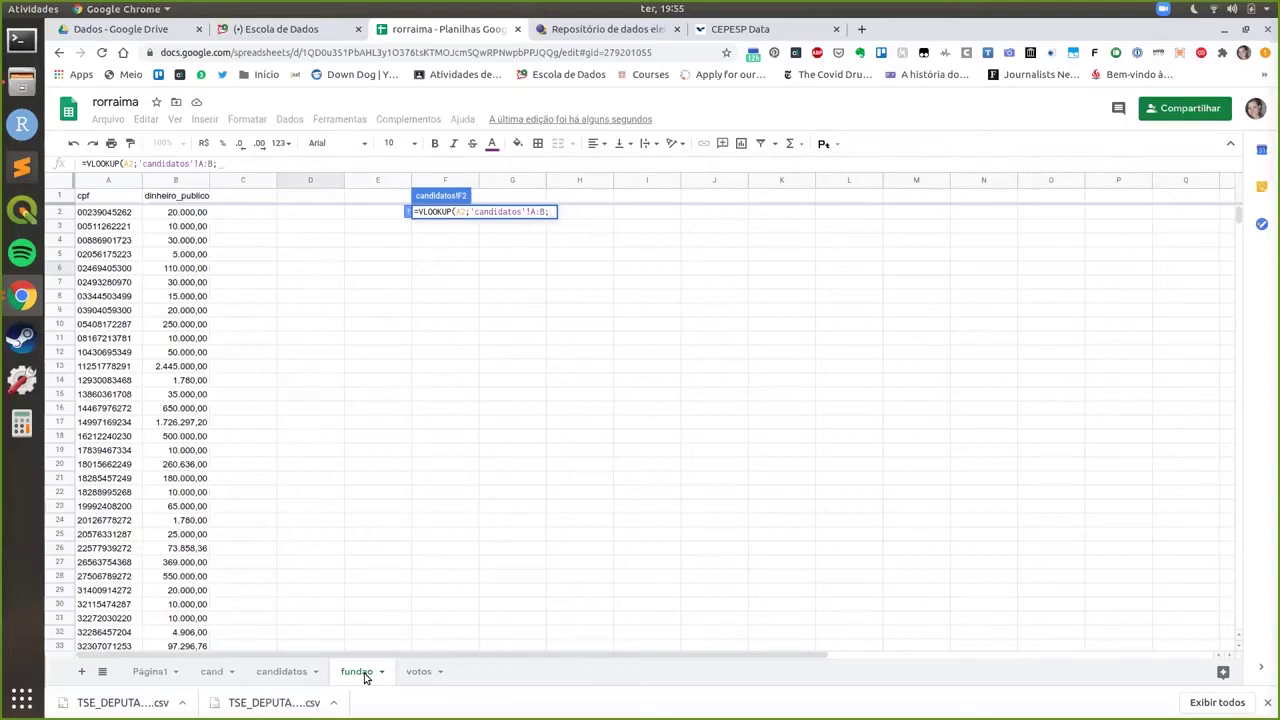
pyautogui.write('2')
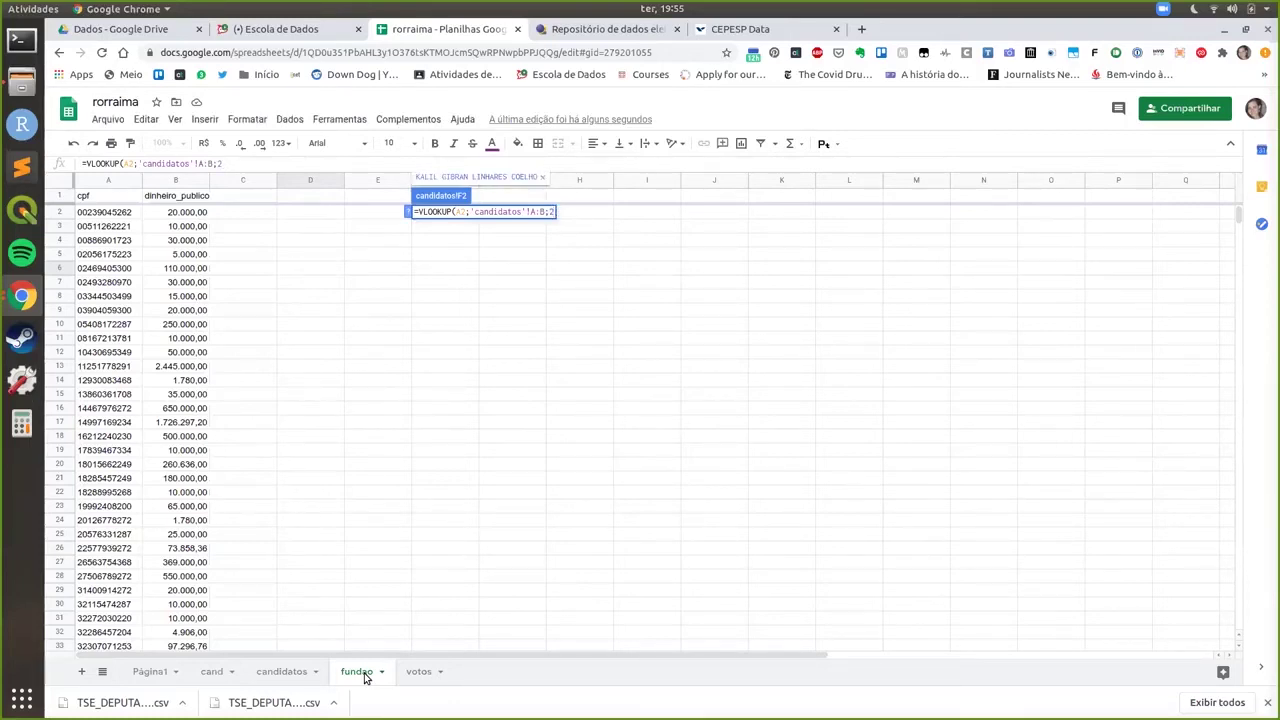
pyautogui.write(';FALS')
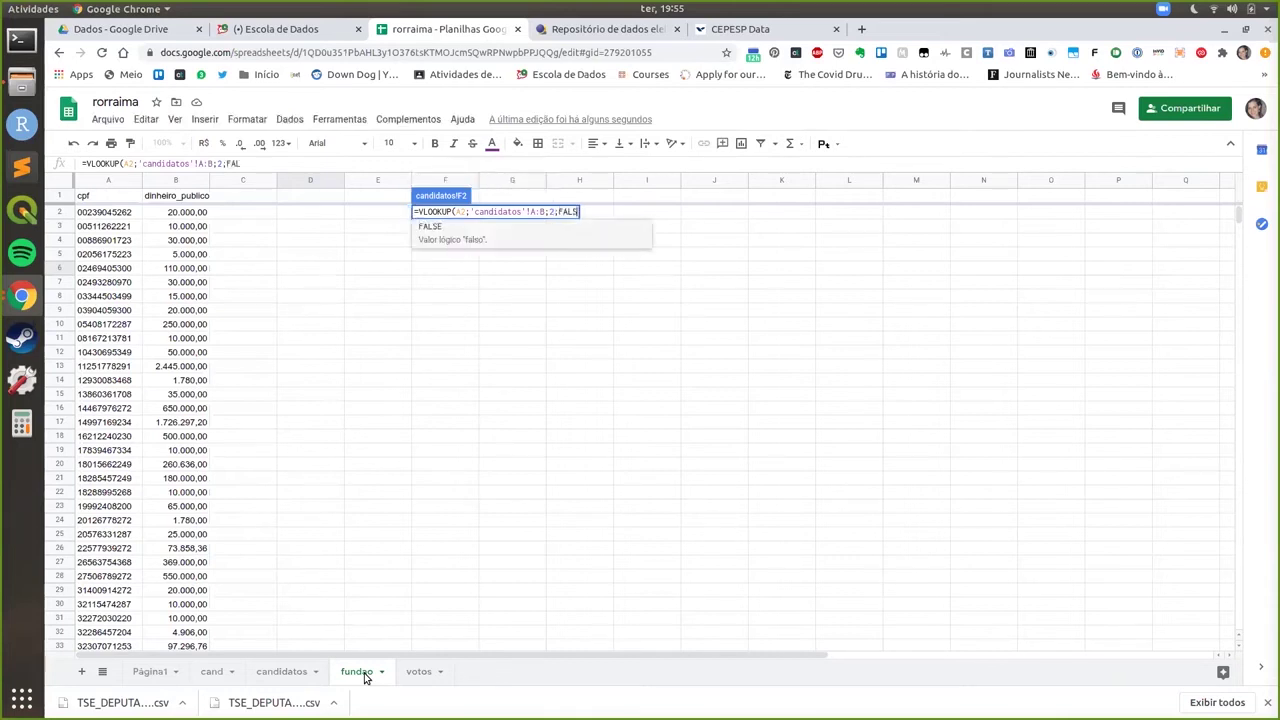
pyautogui.write('E)')
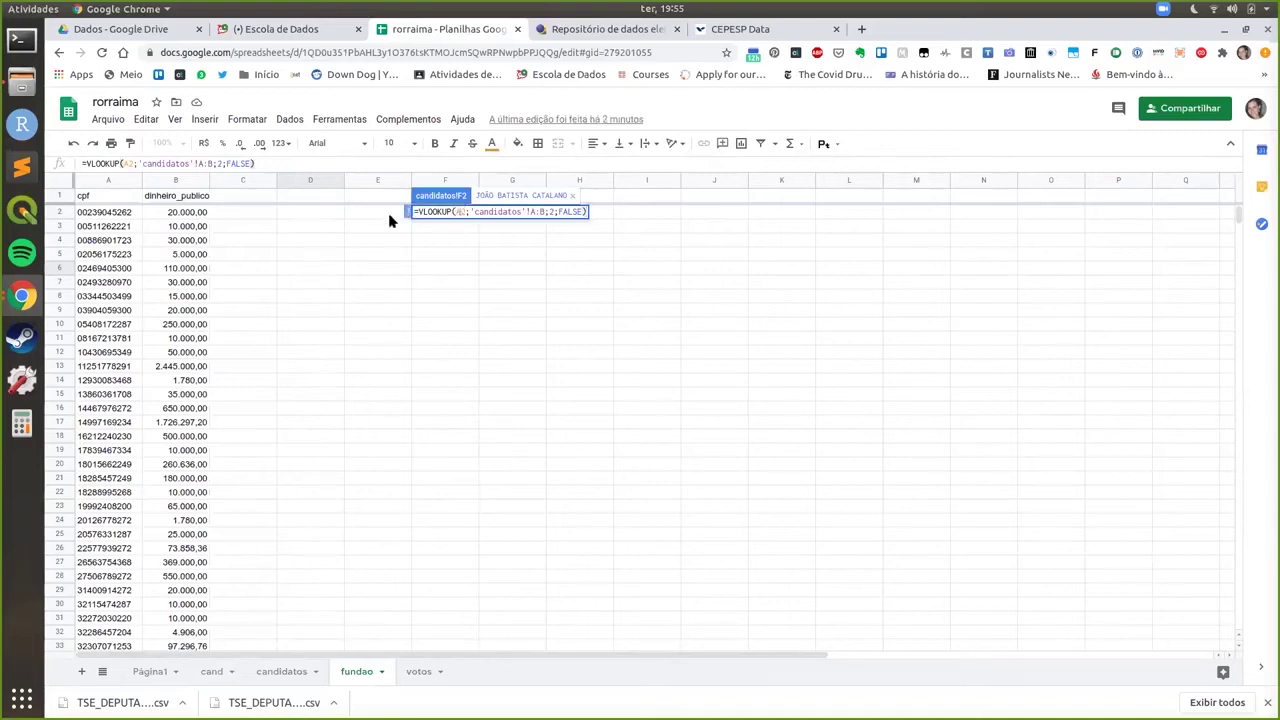
pyautogui.click(148, 673)
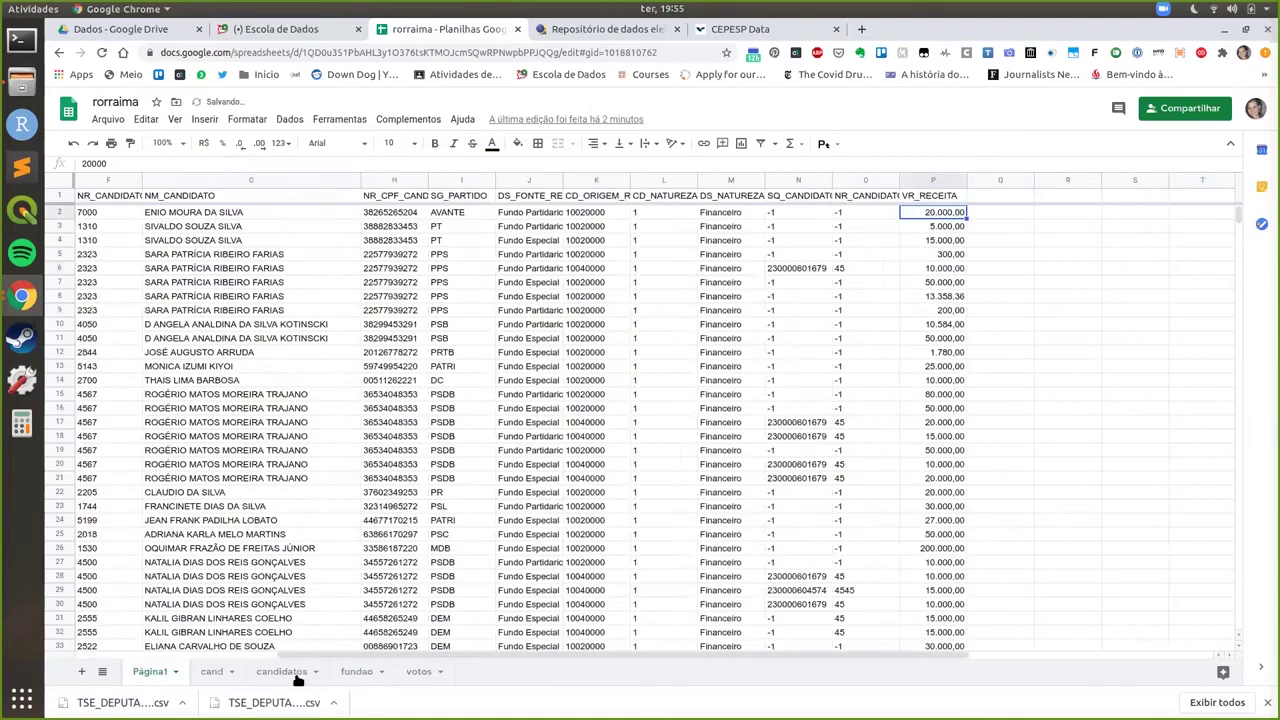
pyautogui.click(283, 672)
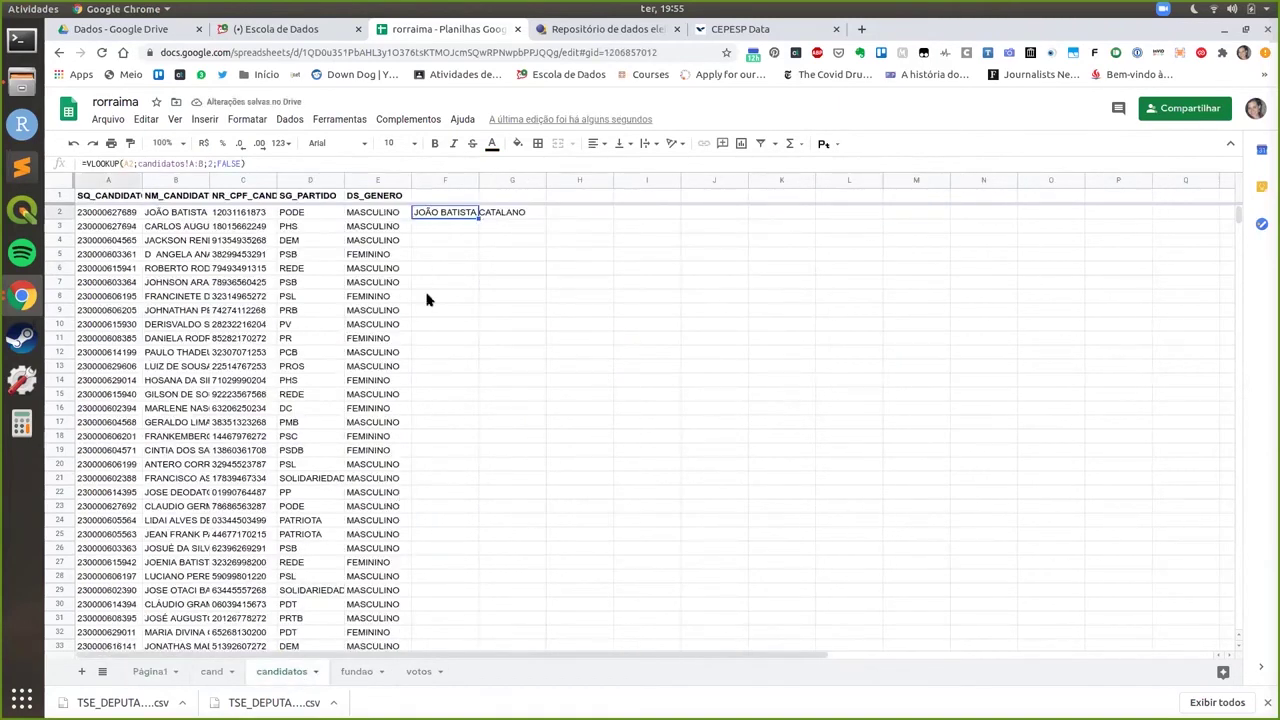
# Change the F2 lookup to search for C2 in fundao!A:B and fill the formula down column F
pyautogui.click(431, 246)
pyautogui.doubleClick(431, 213)
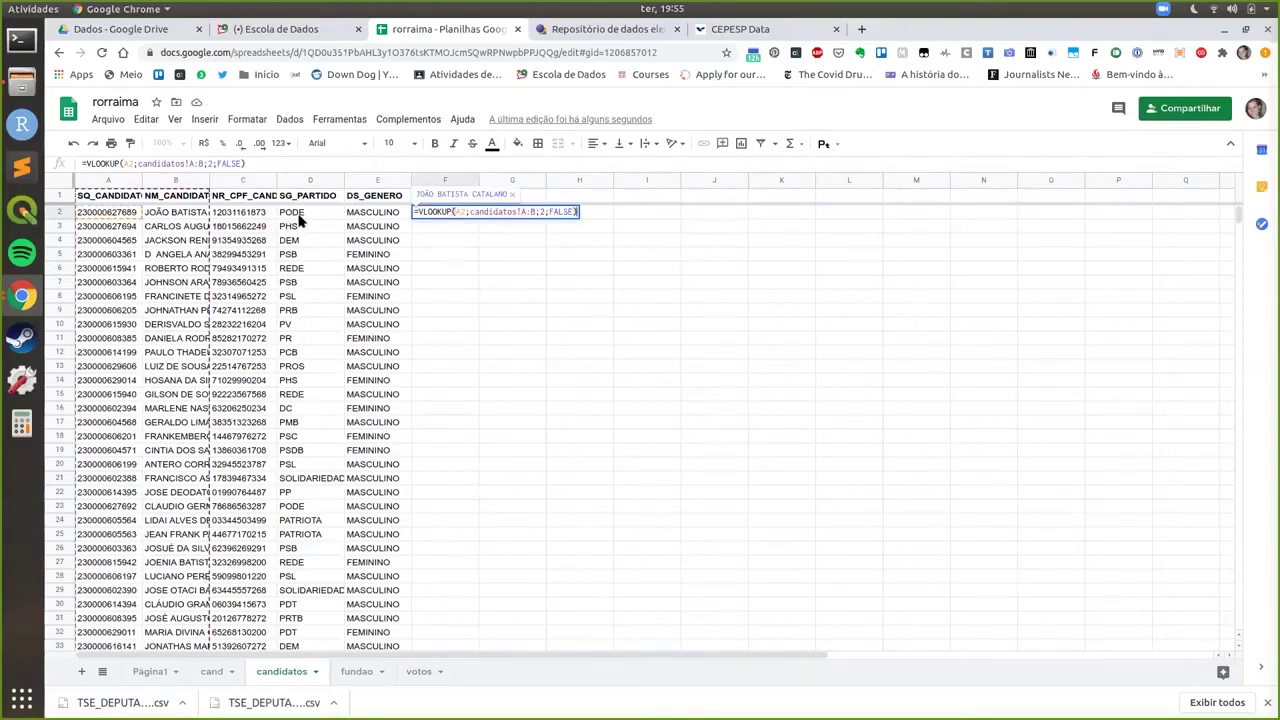
pyautogui.doubleClick(460, 212)
pyautogui.write('C2')
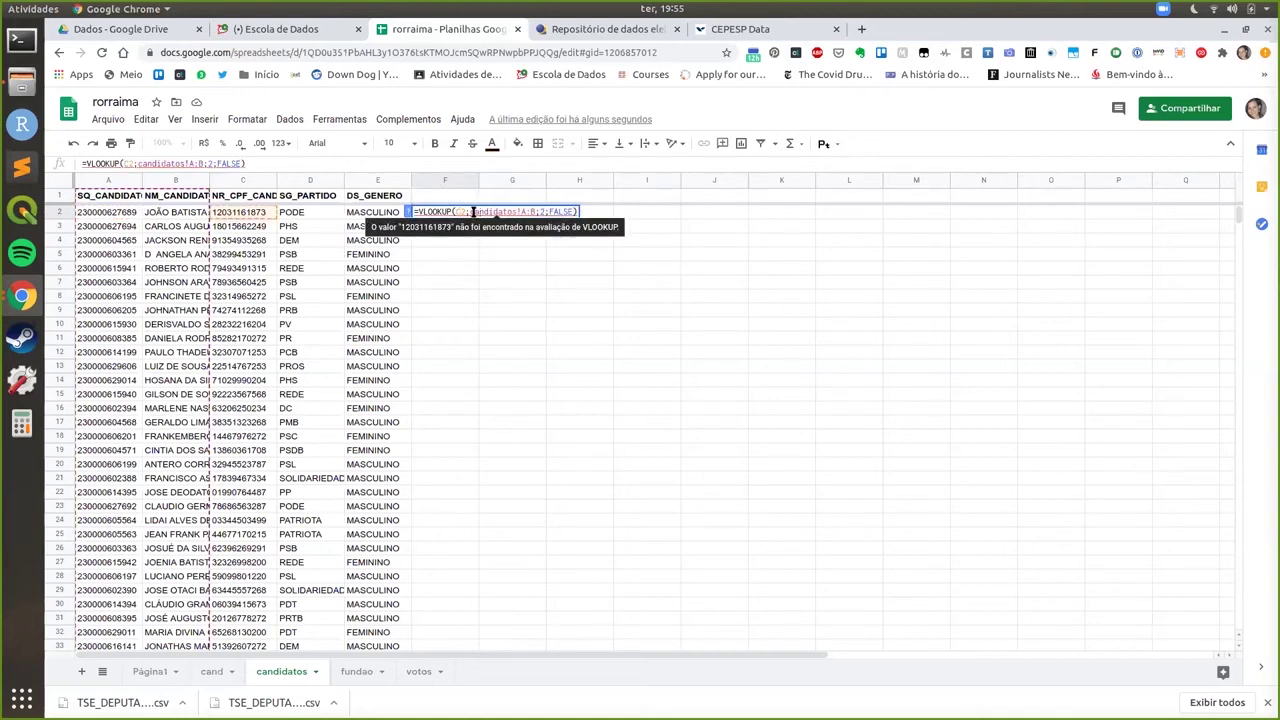
pyautogui.doubleClick(505, 211)
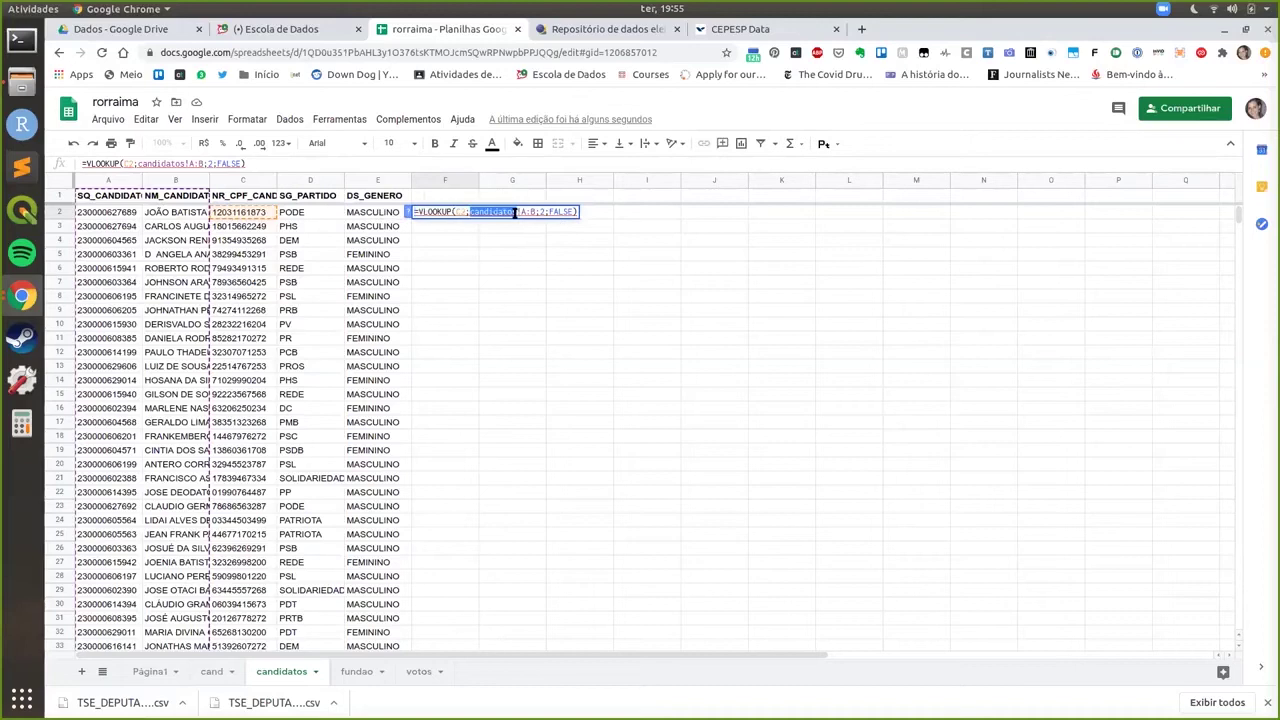
pyautogui.write('fundad')
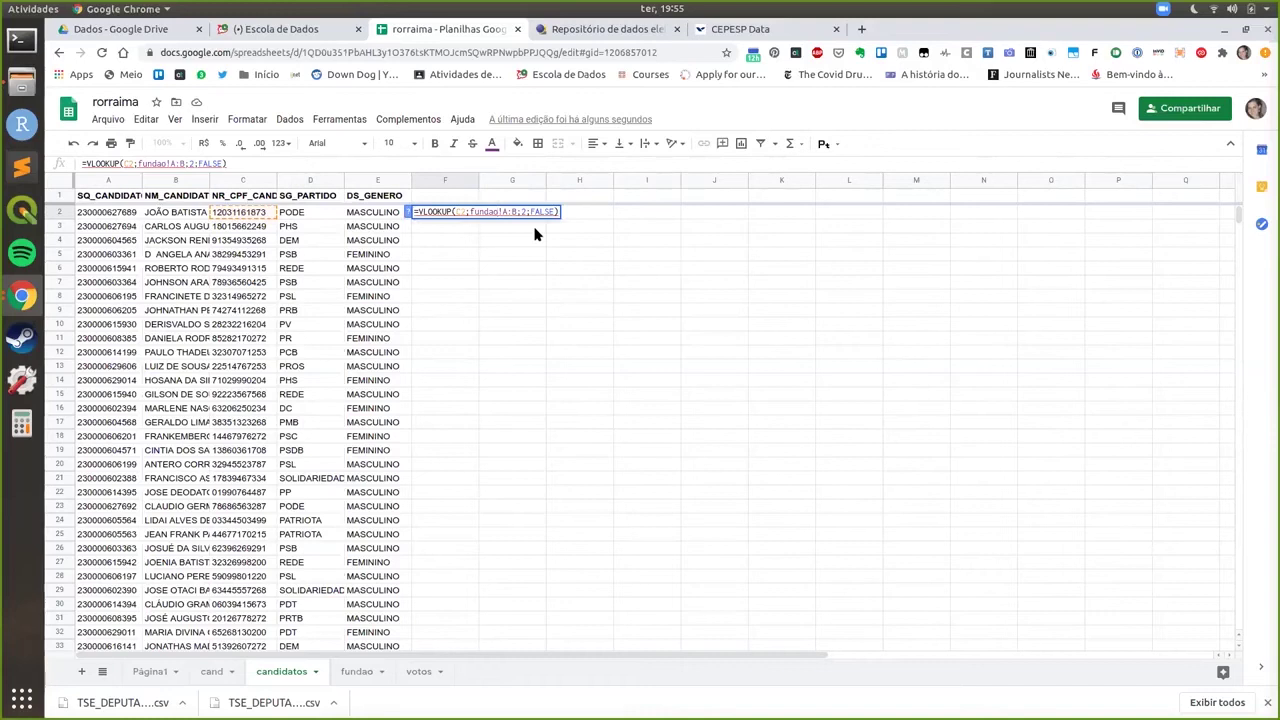
pyautogui.press('Return')
pyautogui.click(423, 214)
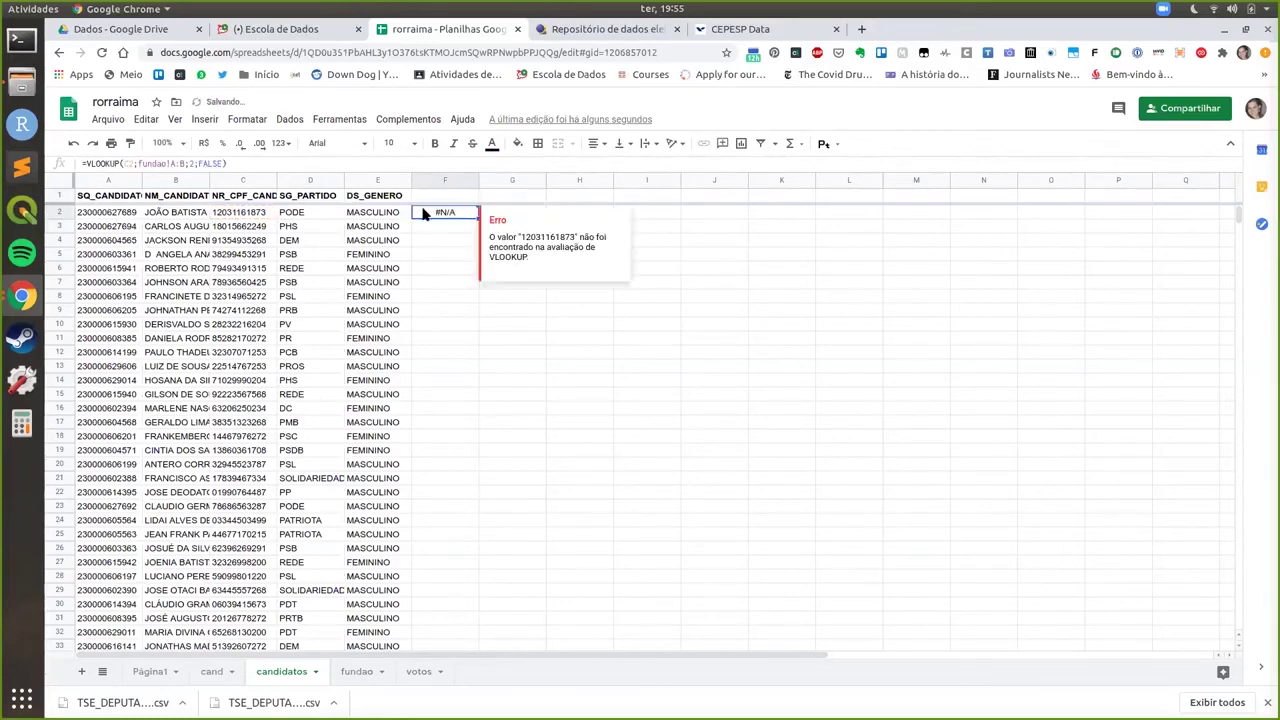
pyautogui.doubleClick(477, 217)
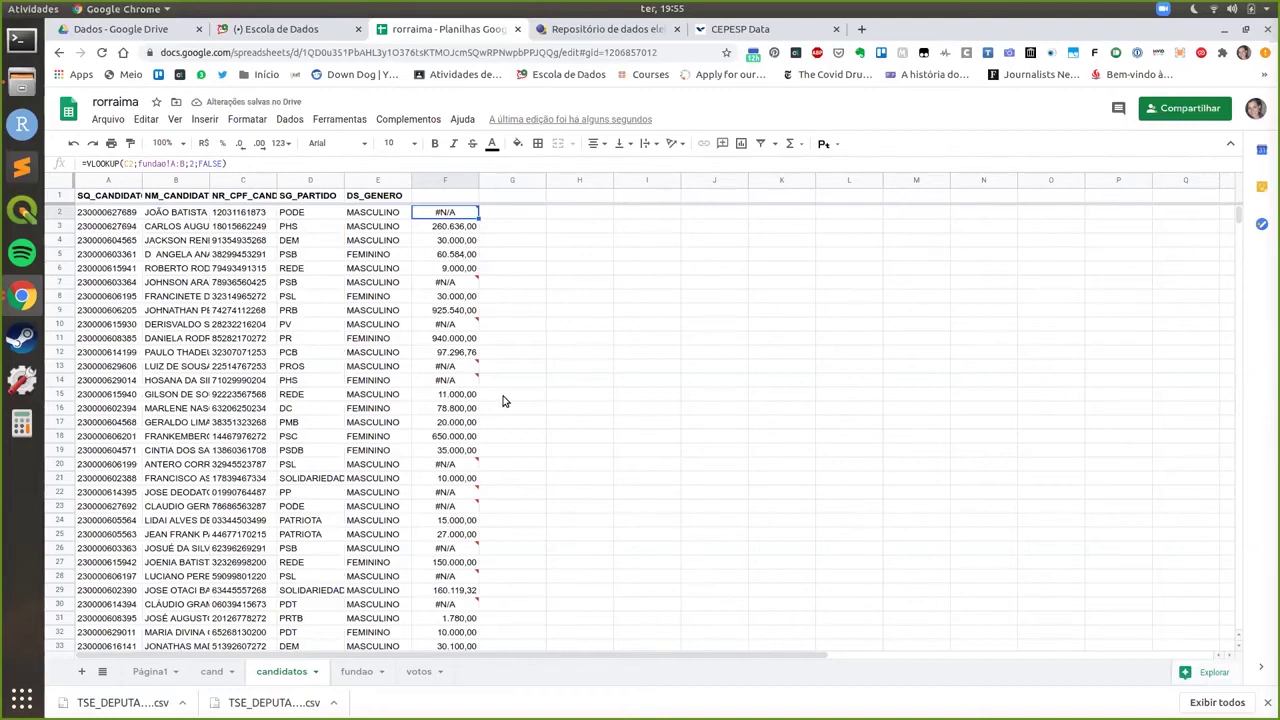
# Fit the widths of the NR_CPF_CANDIDATO and NM_CANDIDATO columns in candidatos to their contents
pyautogui.click(513, 255)
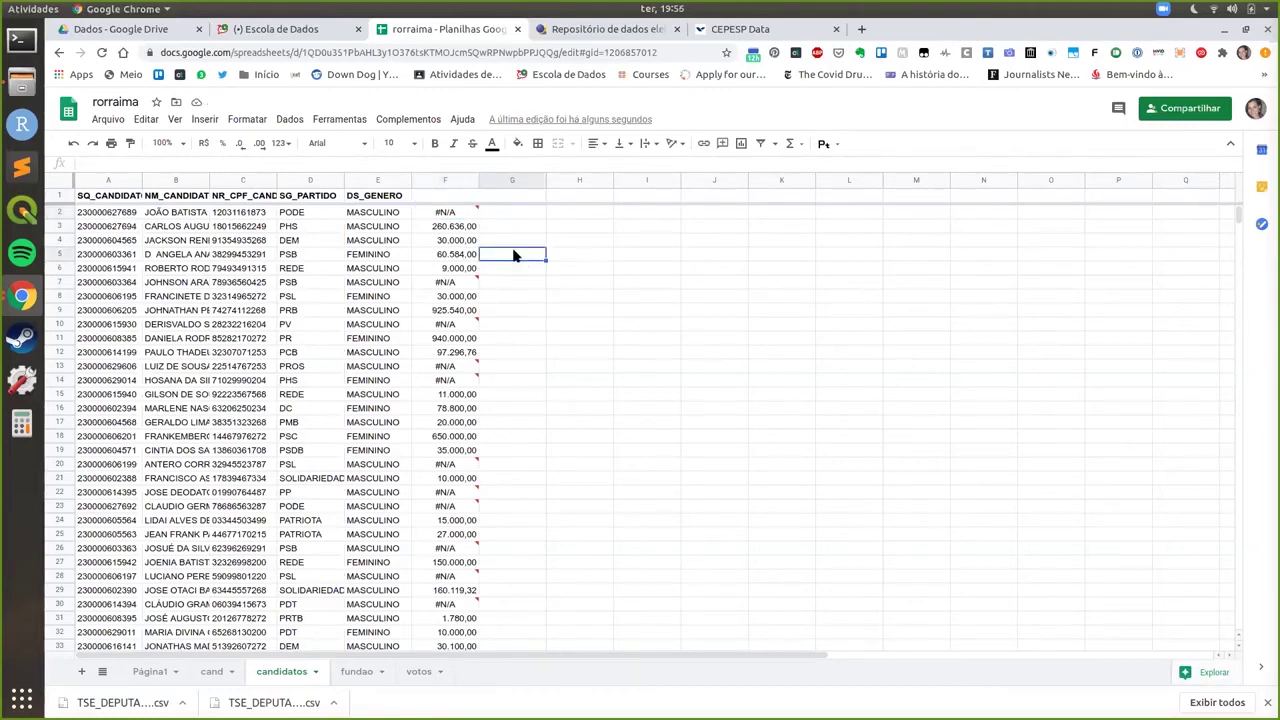
pyautogui.scroll(-2, 515, 253)
pyautogui.scroll(2, 517, 250)
pyautogui.doubleClick(273, 178)
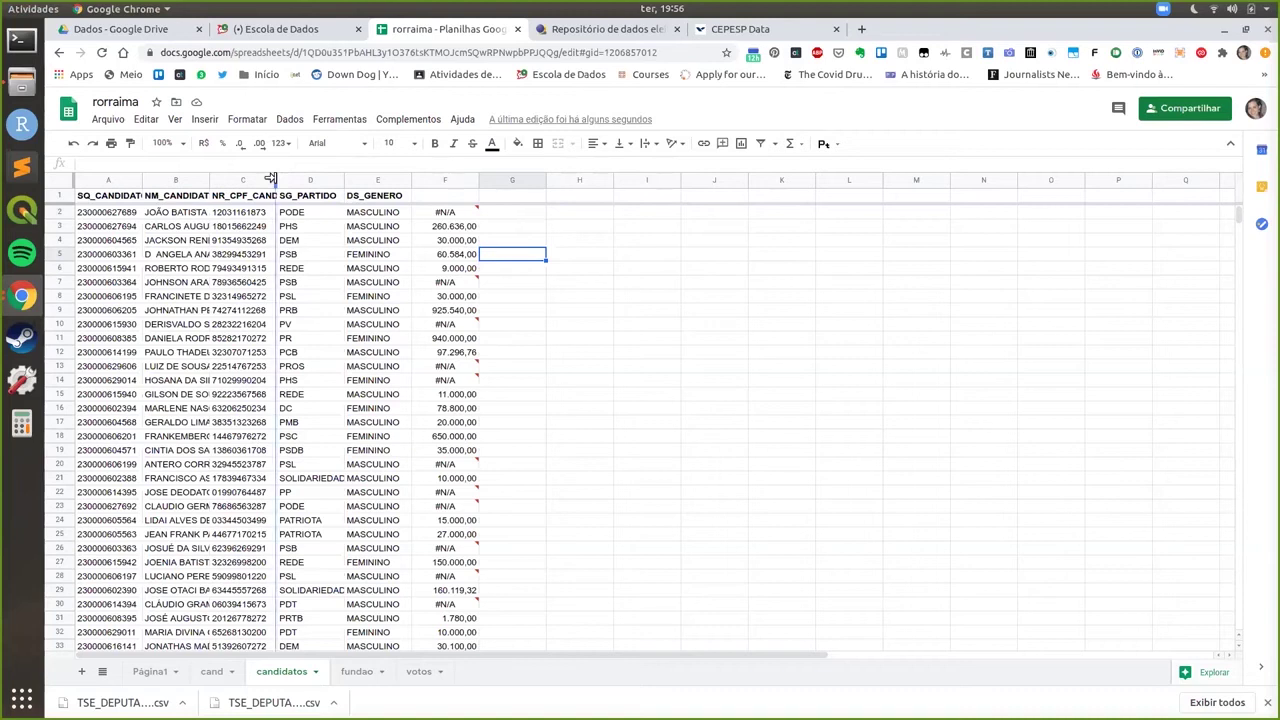
pyautogui.doubleClick(209, 180)
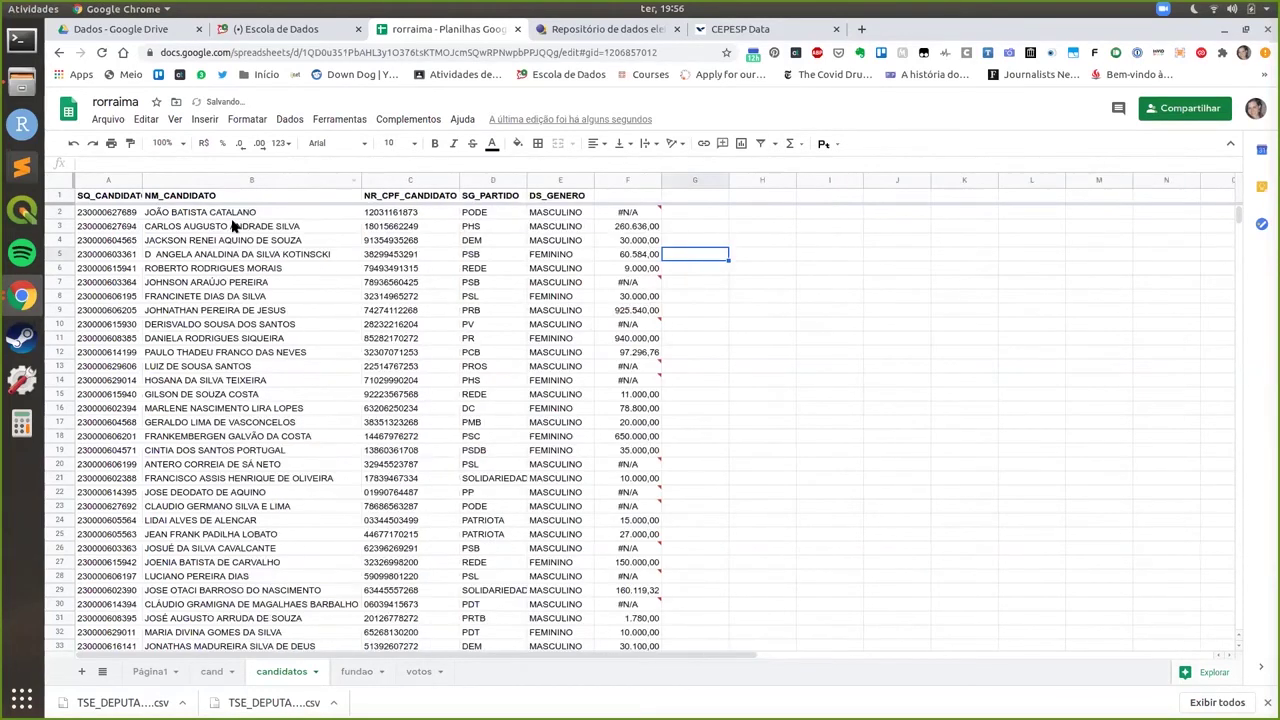
# Fit the SEQUENCIAL_CANDIDATO column in votos to its contents and inspect the blank candidate and CPF cells in rows 56 and 57
pyautogui.click(350, 673)
pyautogui.click(416, 673)
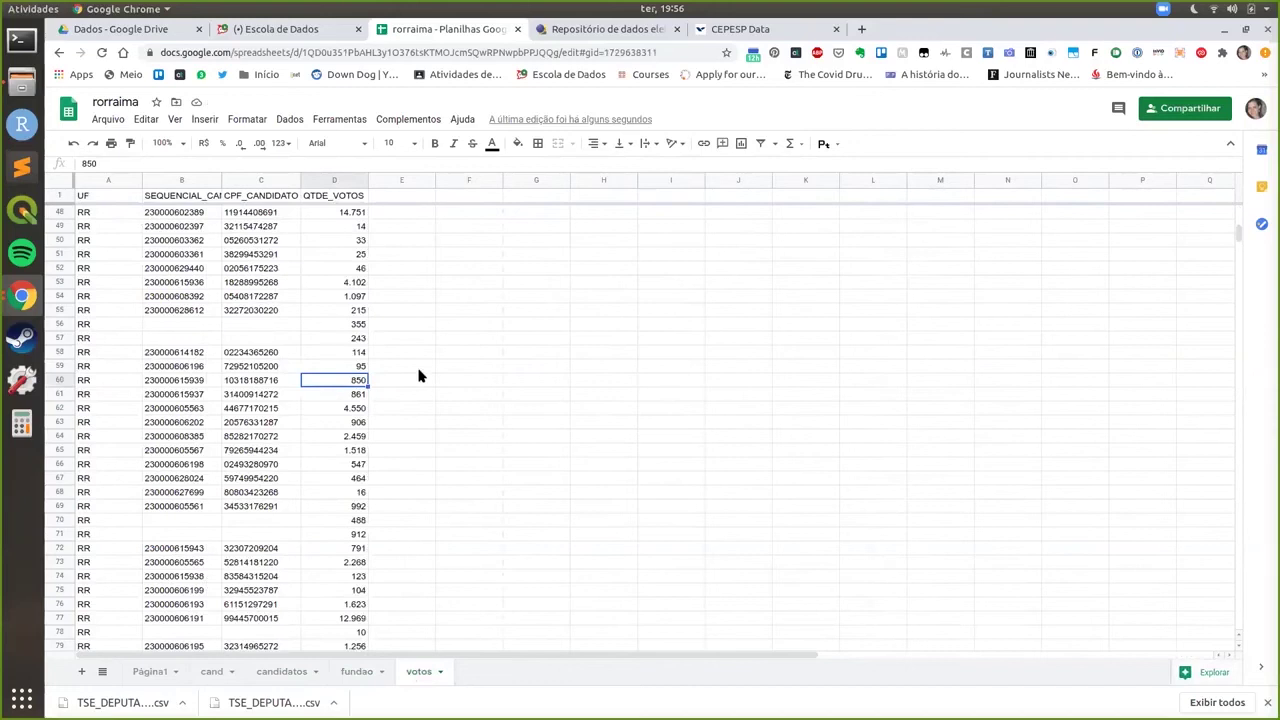
pyautogui.scroll(1, 280, 245)
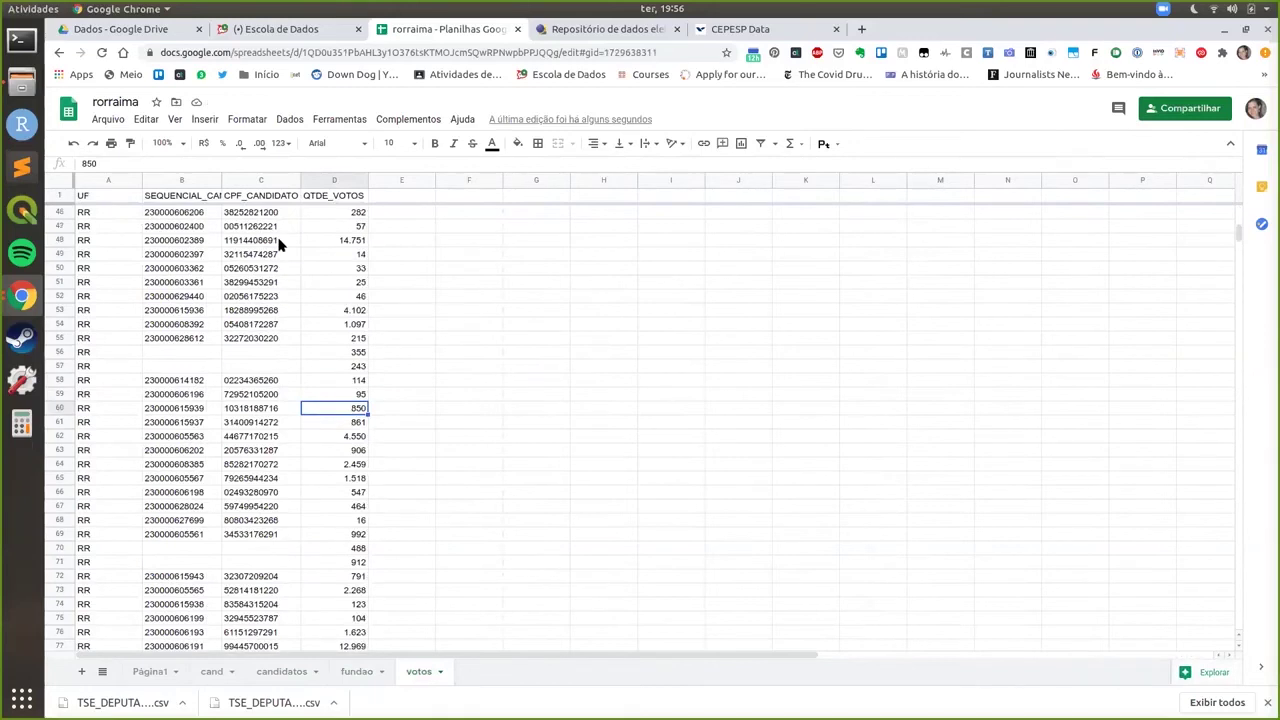
pyautogui.scroll(1, 270, 255)
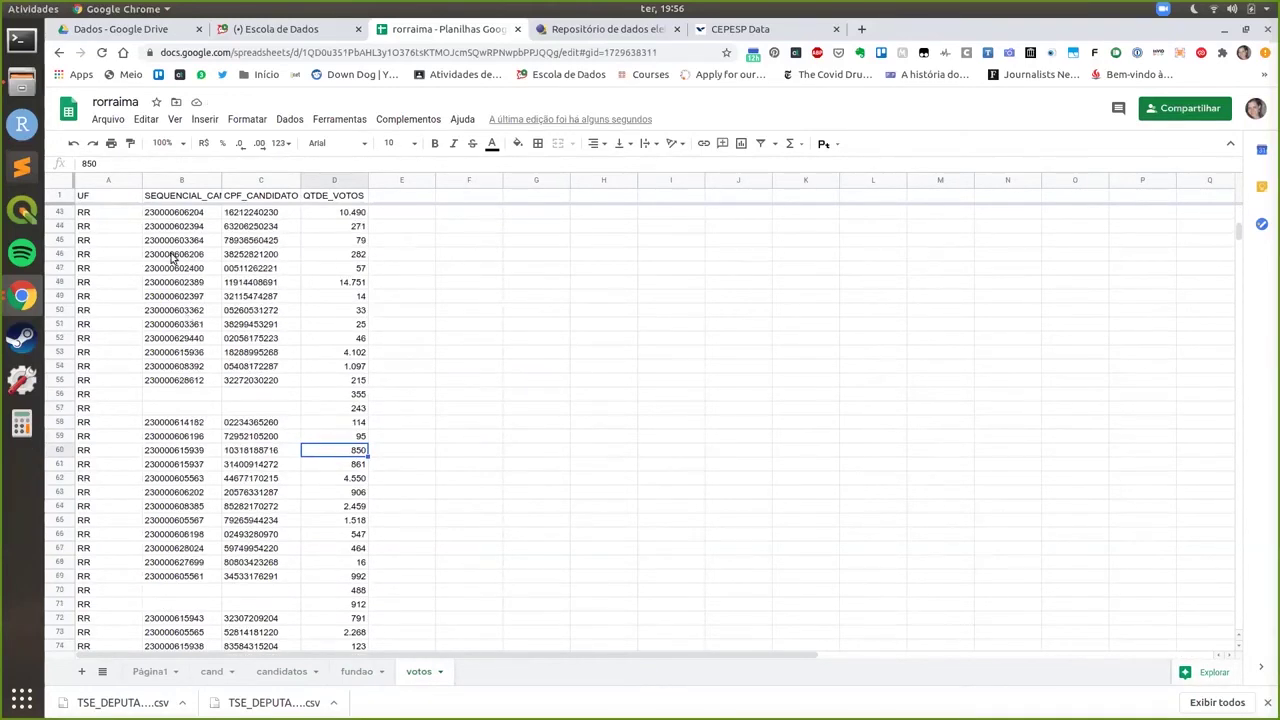
pyautogui.doubleClick(216, 179)
pyautogui.click(190, 394)
pyautogui.moveTo(222, 394); pyautogui.dragTo(278, 415)
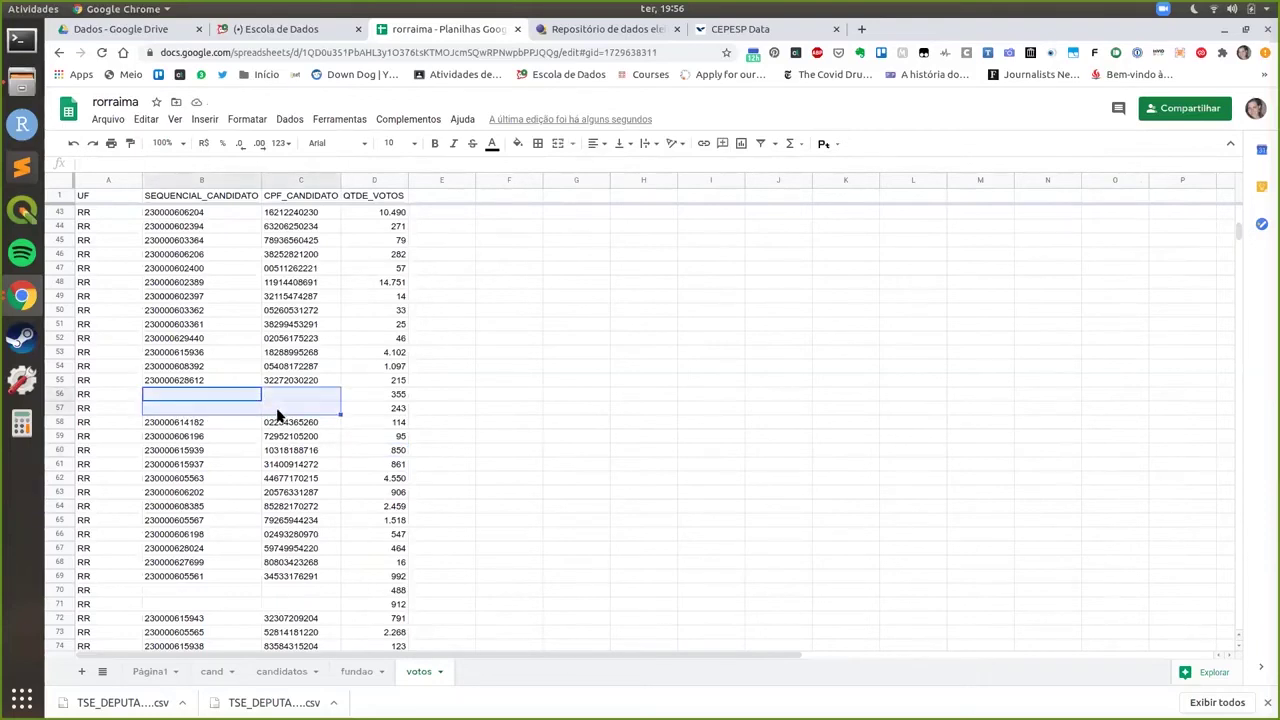
pyautogui.click(278, 413)
pyautogui.click(500, 408)
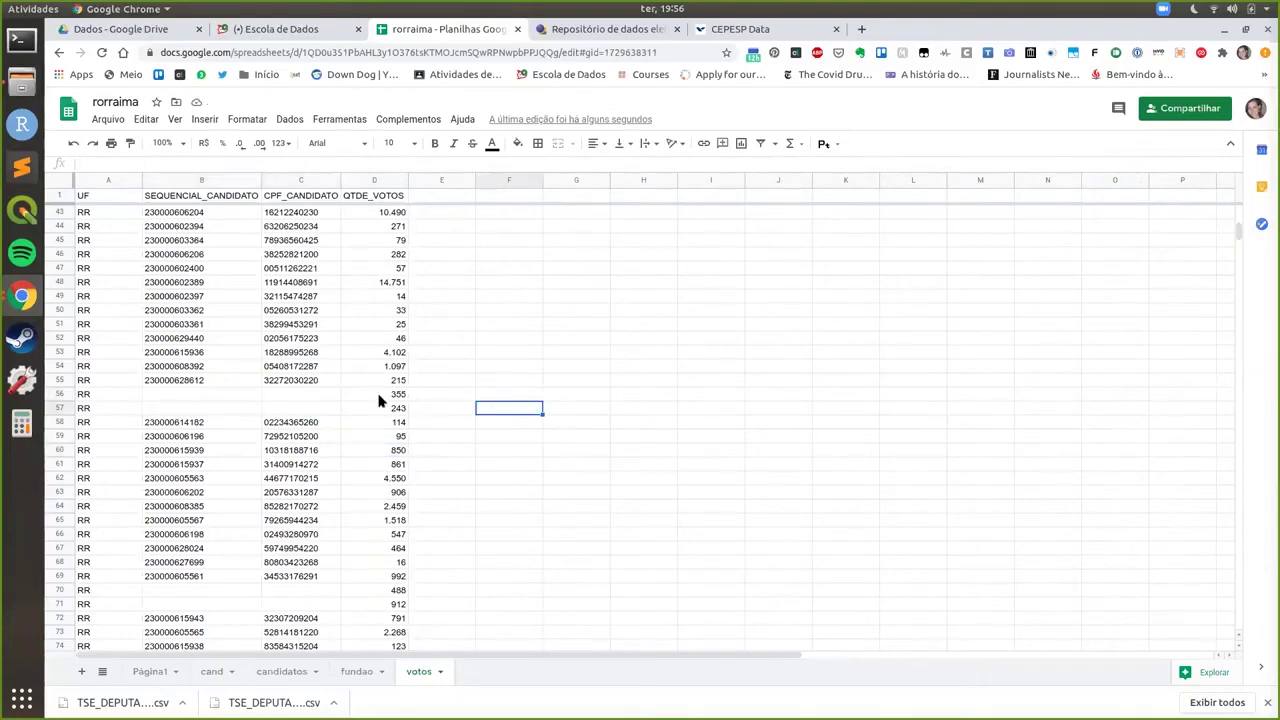
# Return to the candidatos sheet and enter the headers fundao in F1 and votos in G1
pyautogui.click(275, 394)
pyautogui.click(239, 397)
pyautogui.scroll(12, 498, 328)
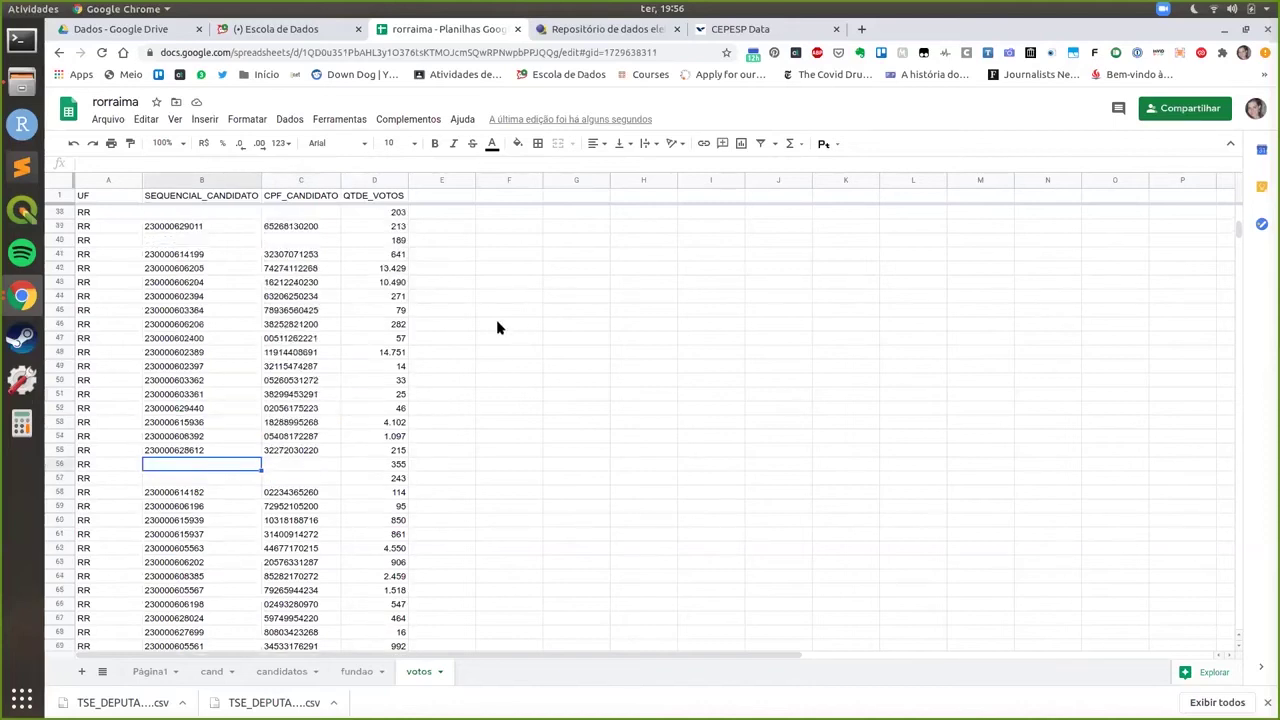
pyautogui.scroll(2, 502, 325)
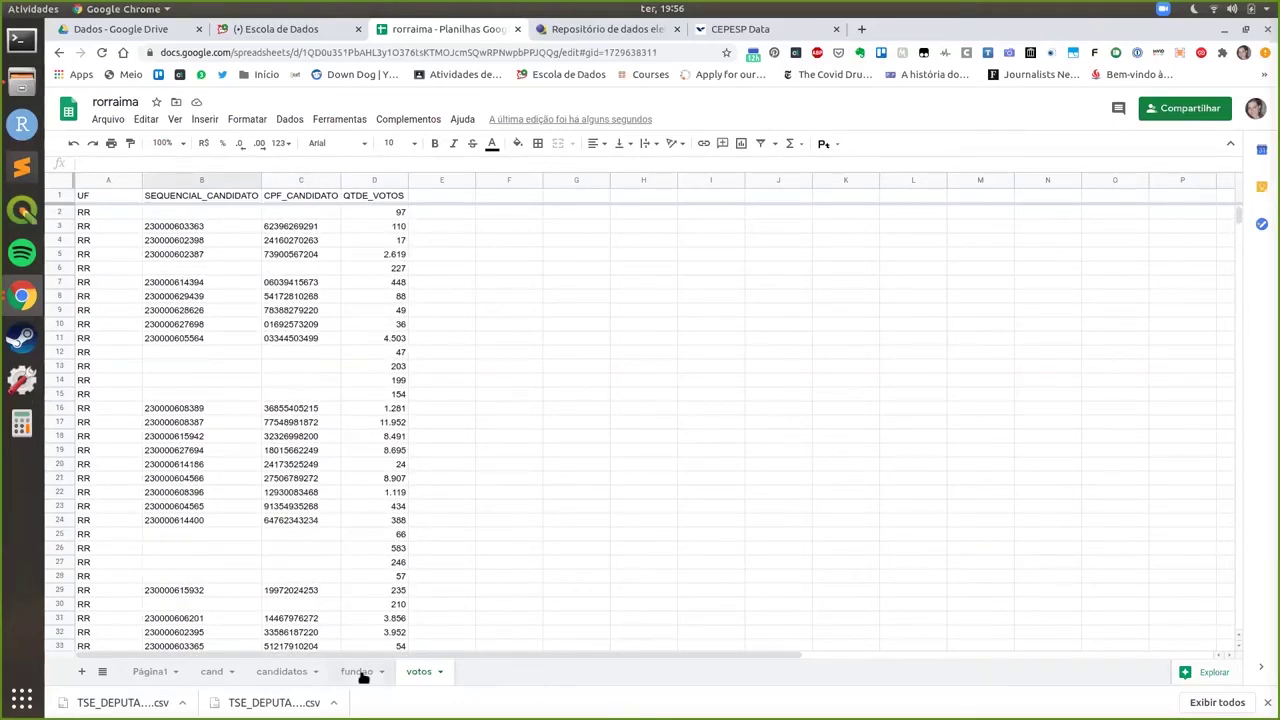
pyautogui.click(281, 671)
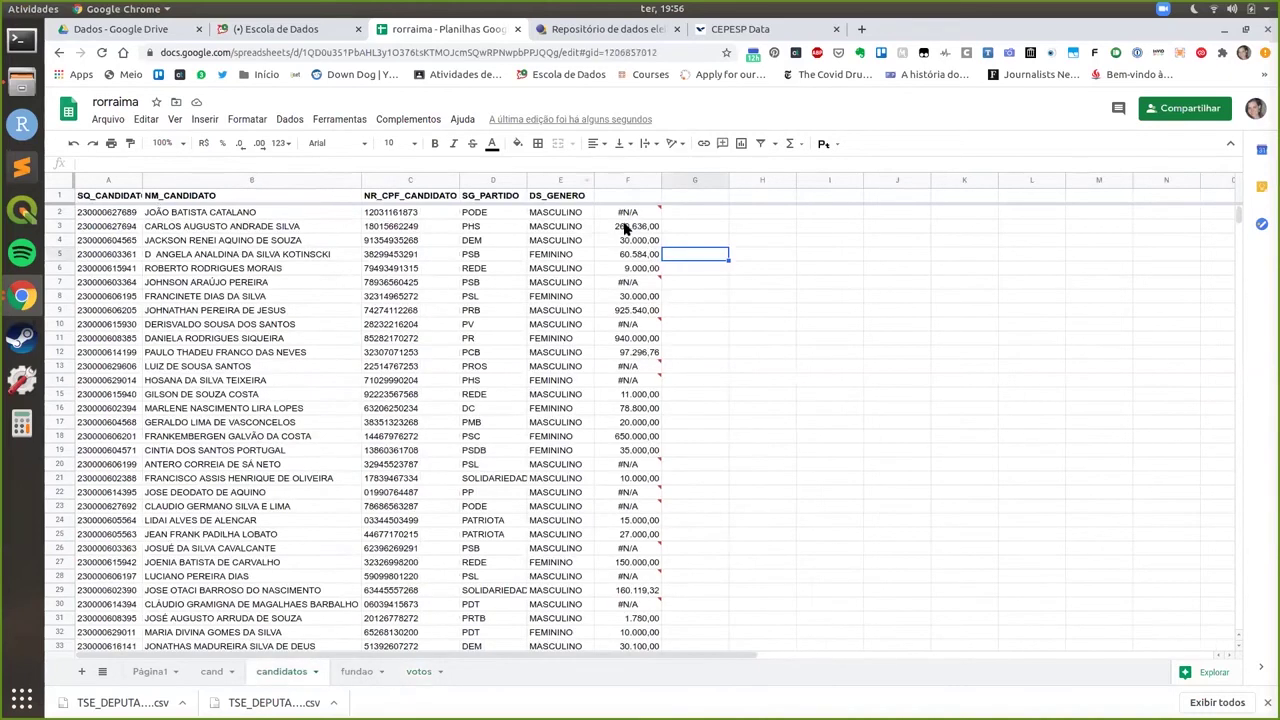
pyautogui.click(628, 196)
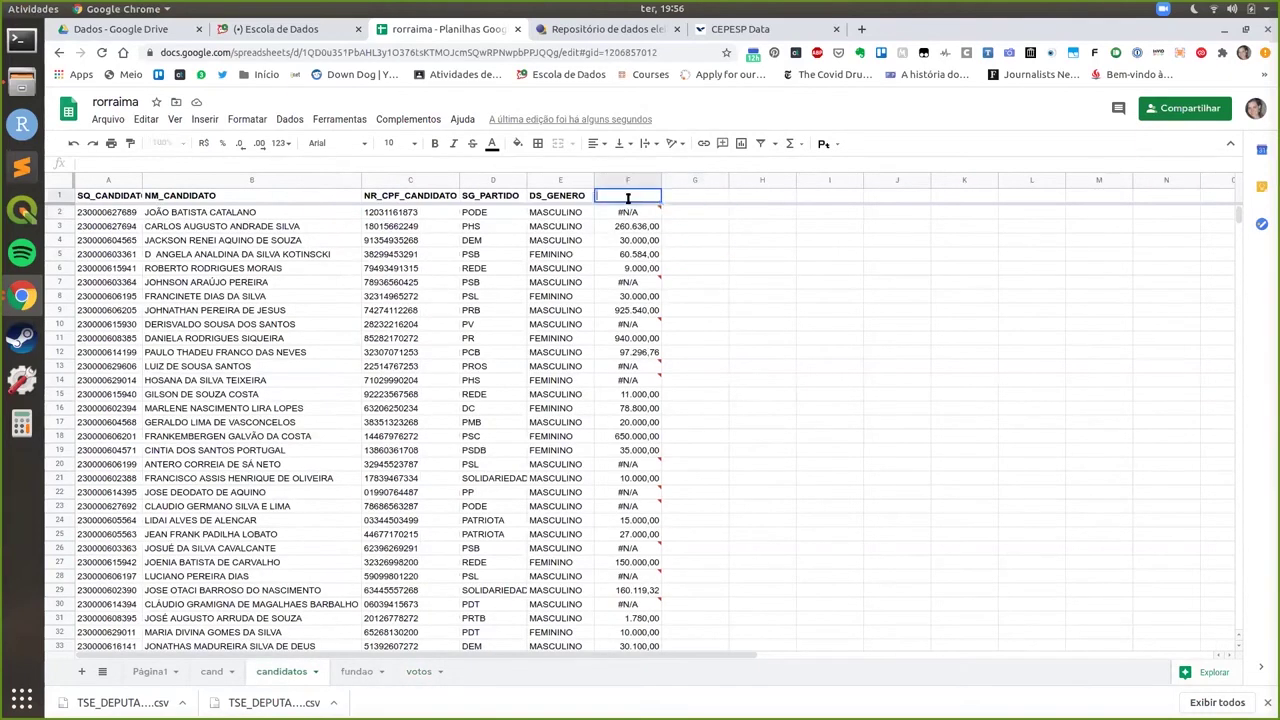
pyautogui.write('fundao')
pyautogui.press('Return')
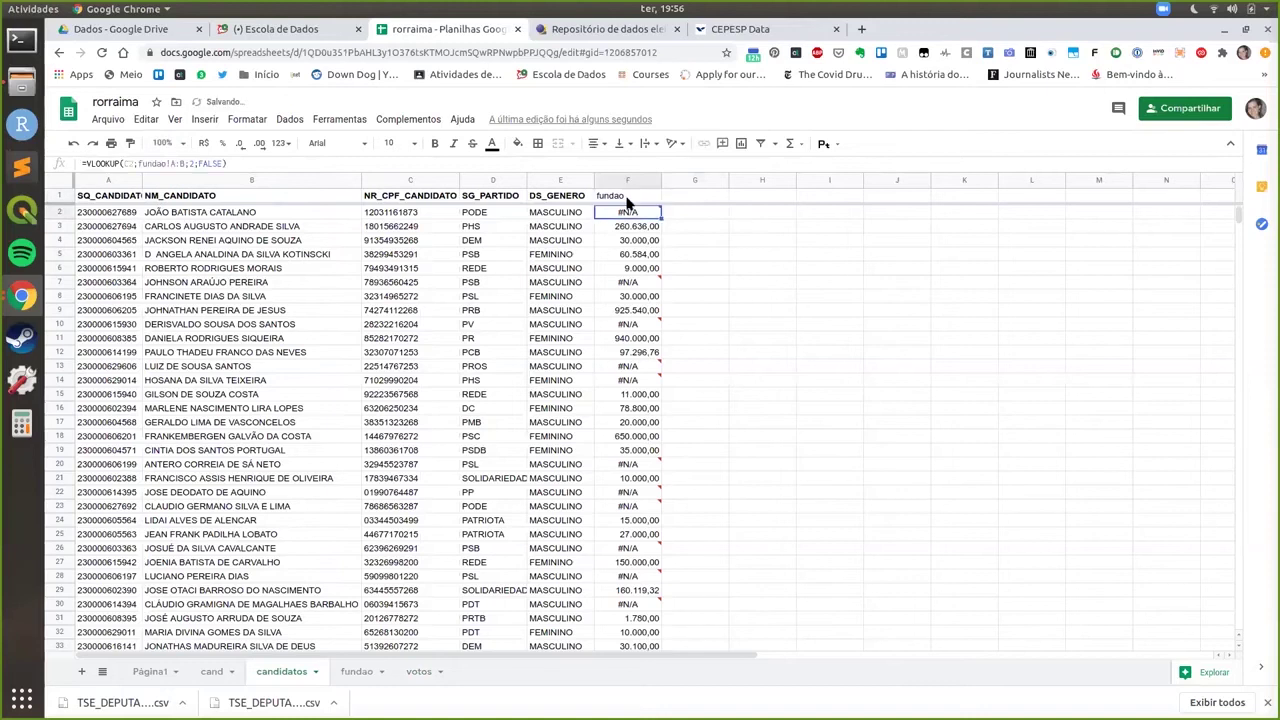
pyautogui.click(684, 195)
pyautogui.write('votos')
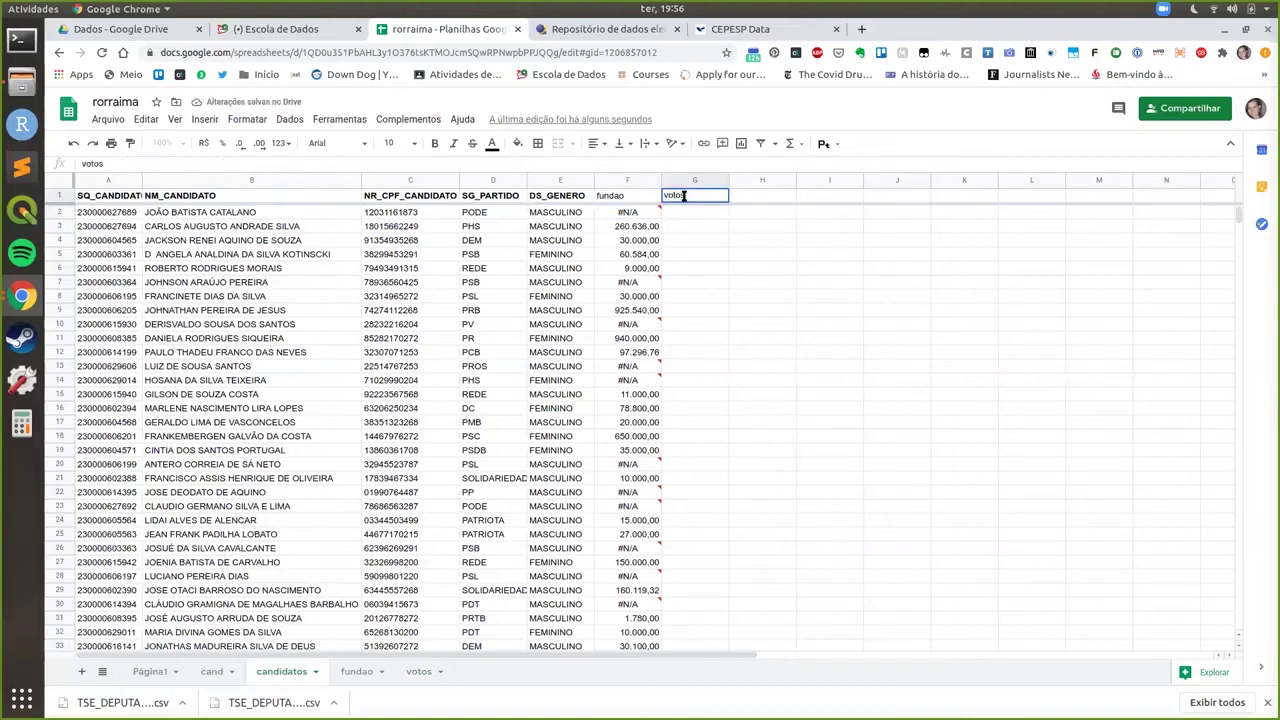
pyautogui.press('Return')
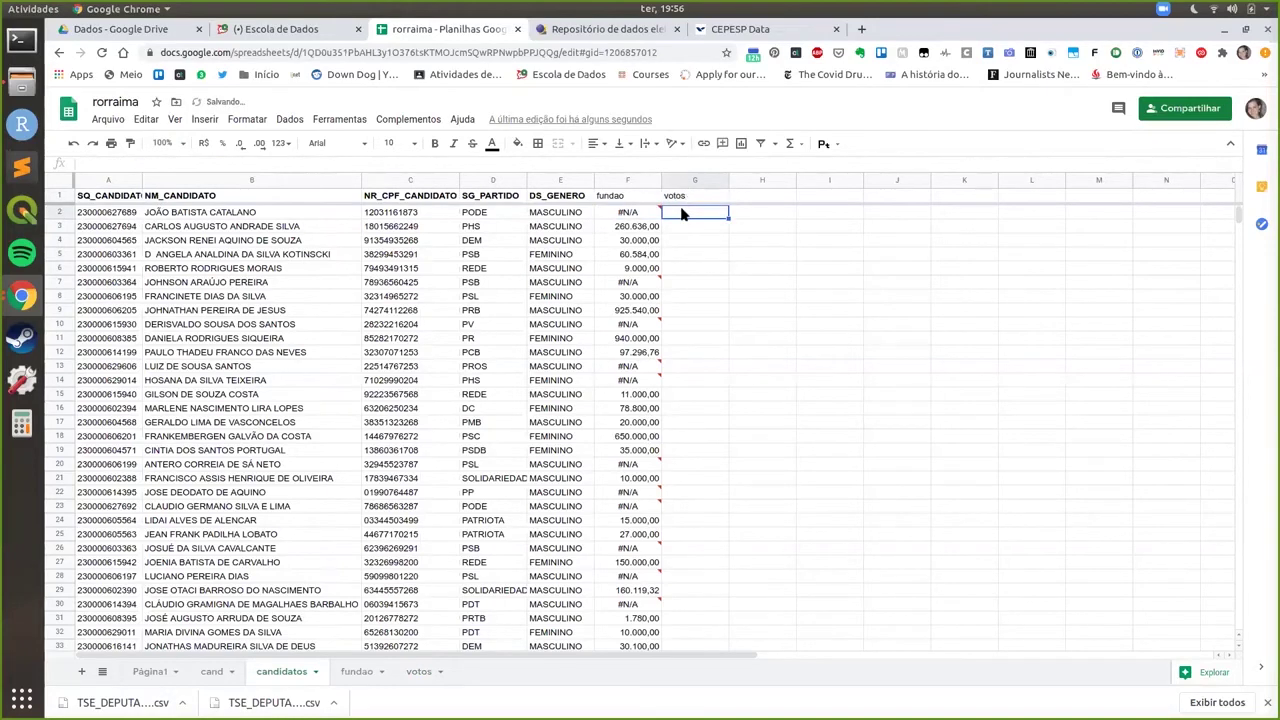
# Enter =VLOOKUP(A2;'votos'!B:D;3;FALSE) in G2 of candidatos to fetch the candidate's vote count
pyautogui.write('=')
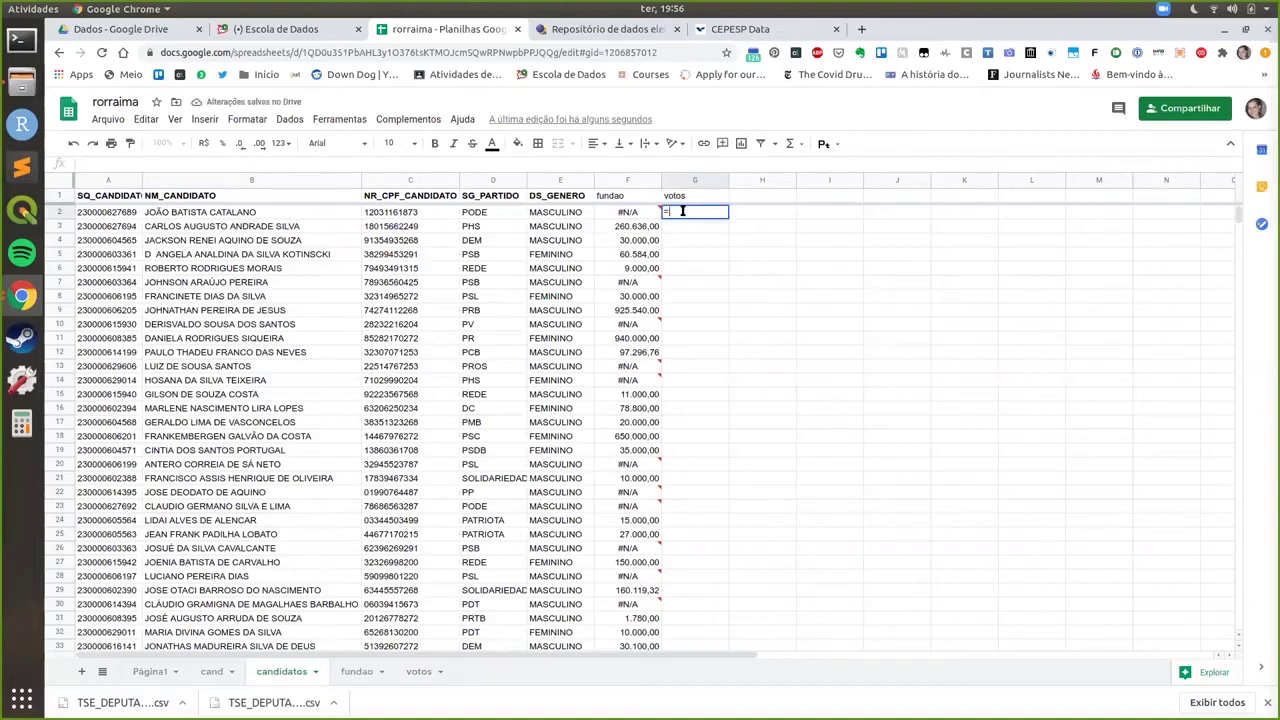
pyautogui.write('VLOOKUP(')
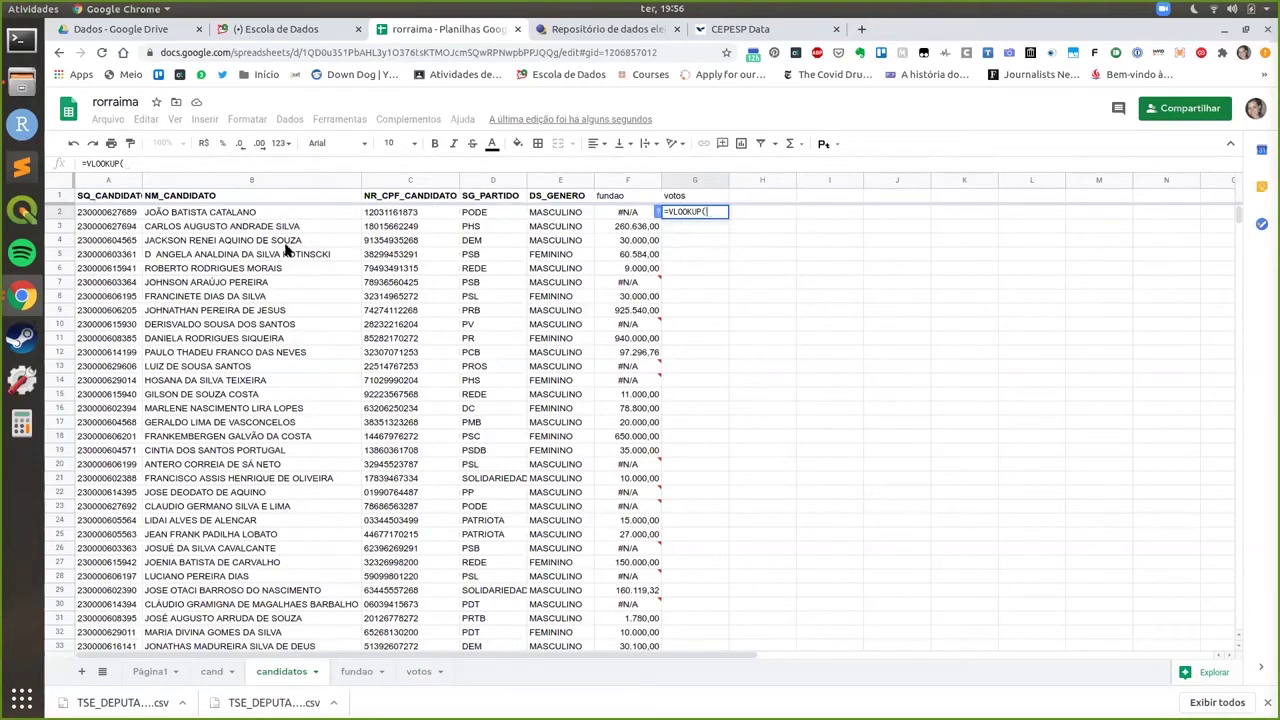
pyautogui.write('A')
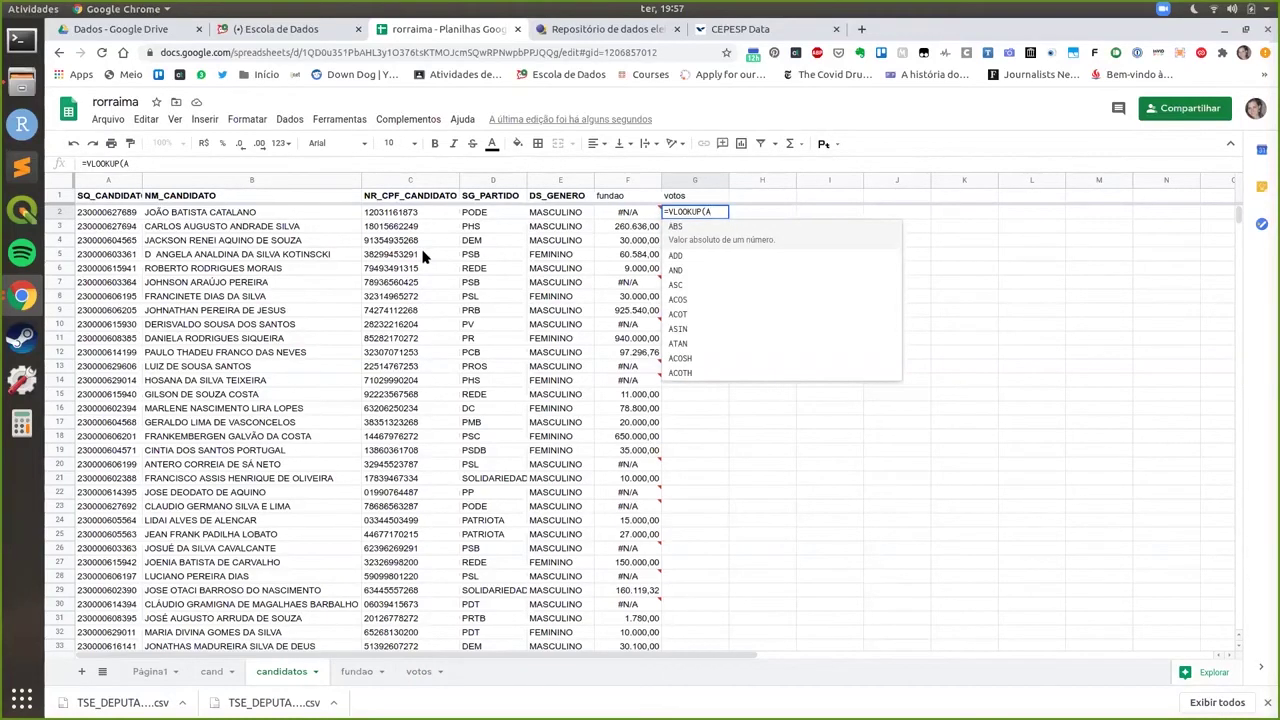
pyautogui.write('2;')
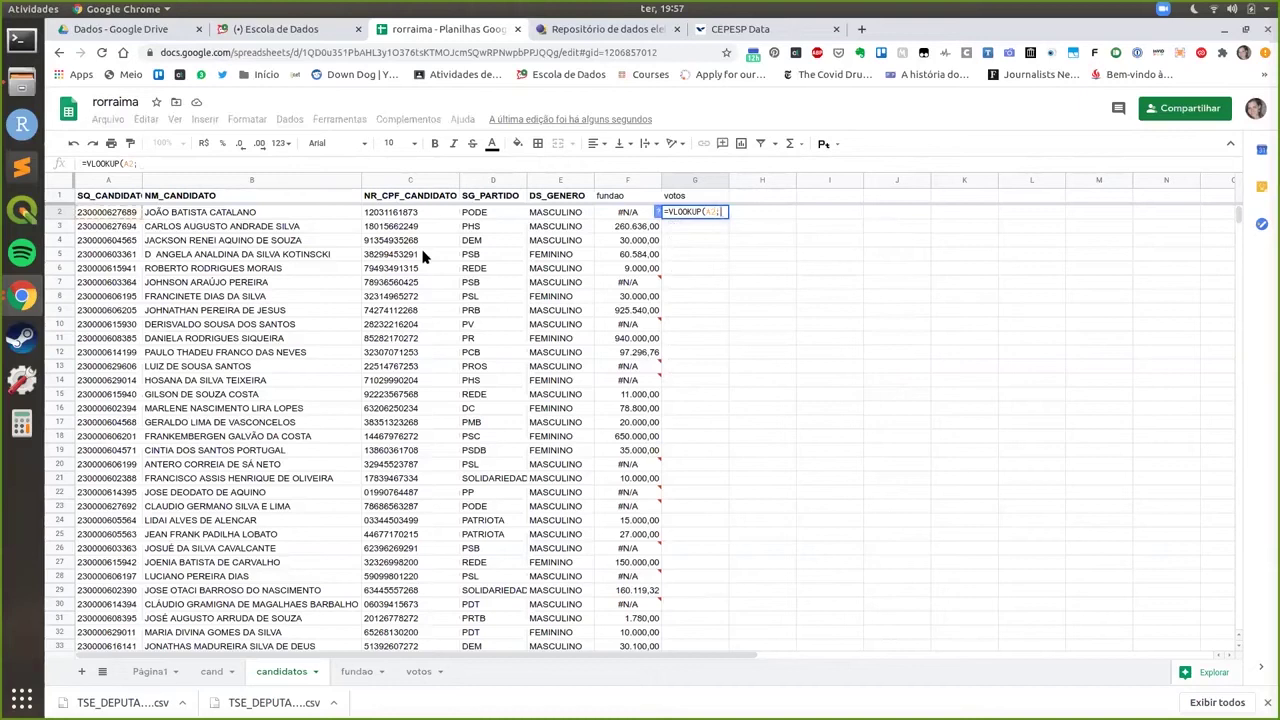
pyautogui.click(417, 674)
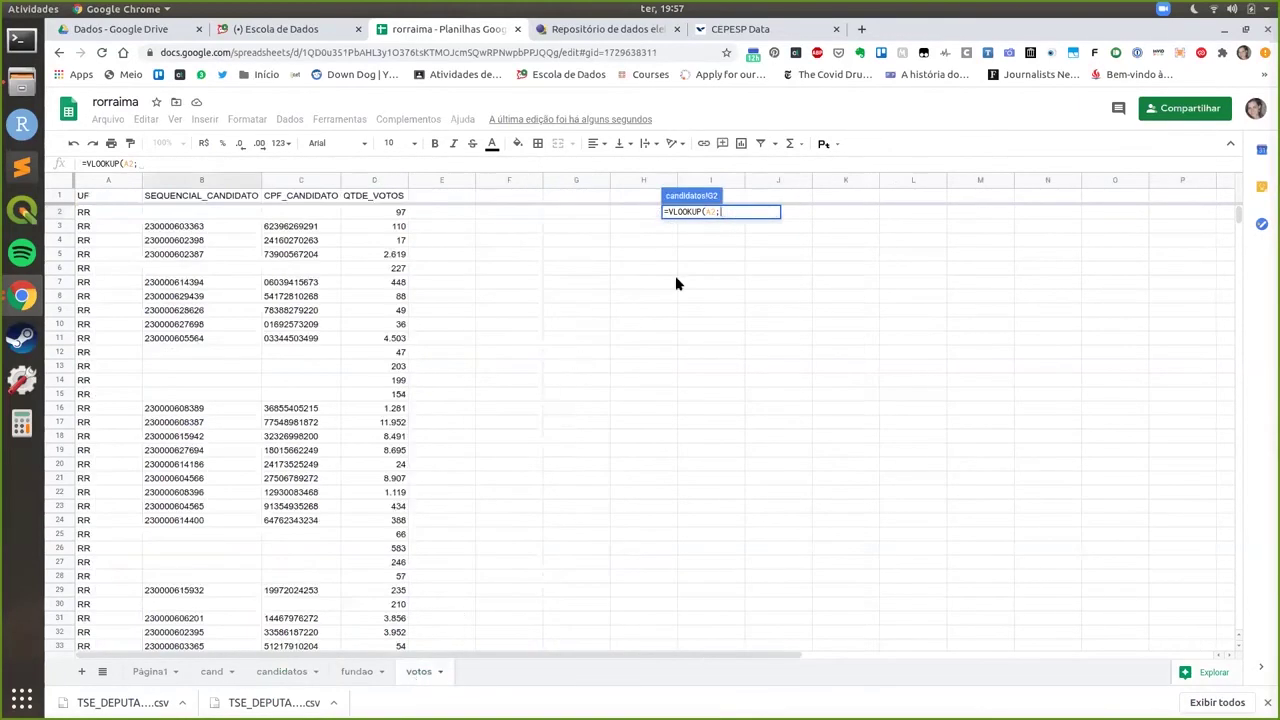
pyautogui.write("'")
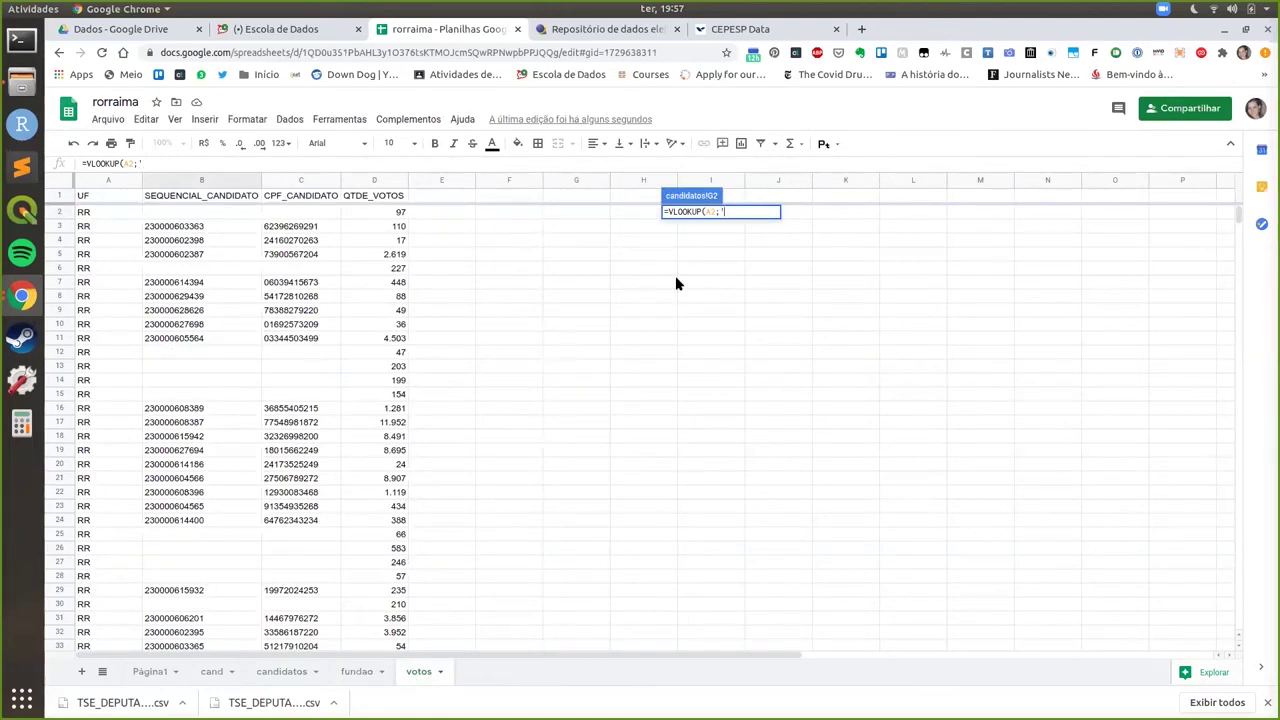
pyautogui.write("votos'!")
pyautogui.write('B:D')
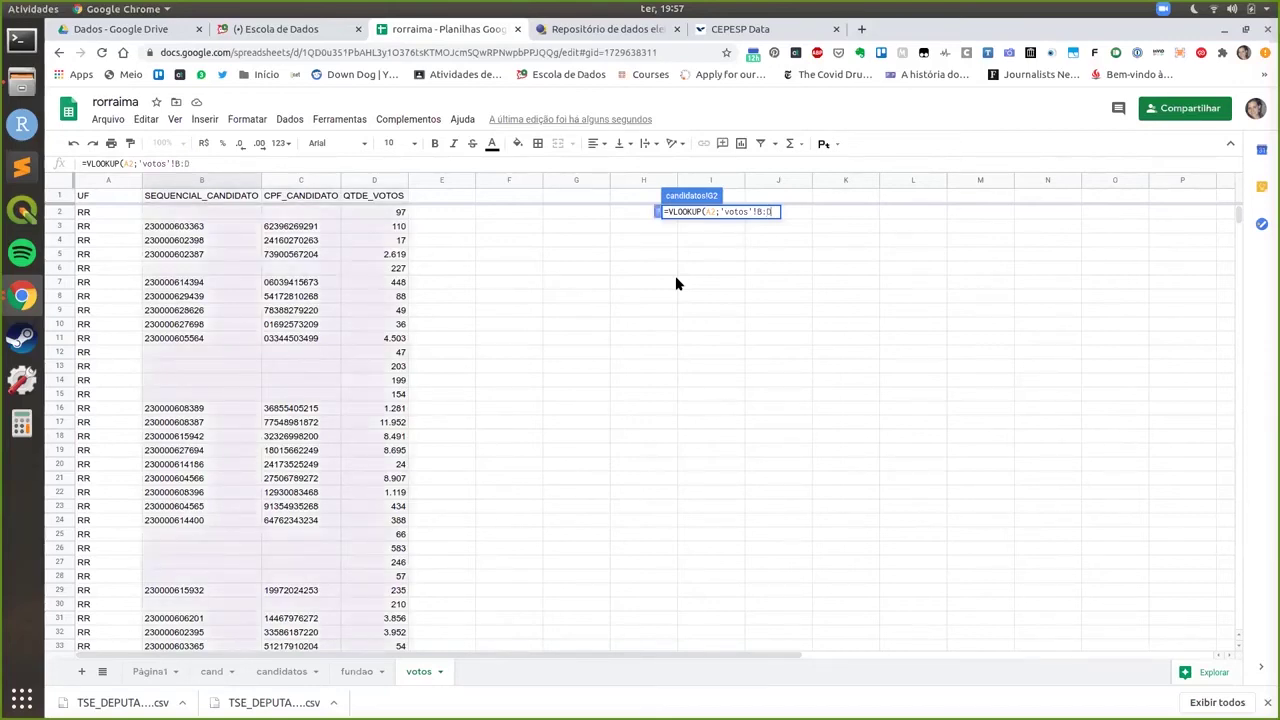
pyautogui.write(';')
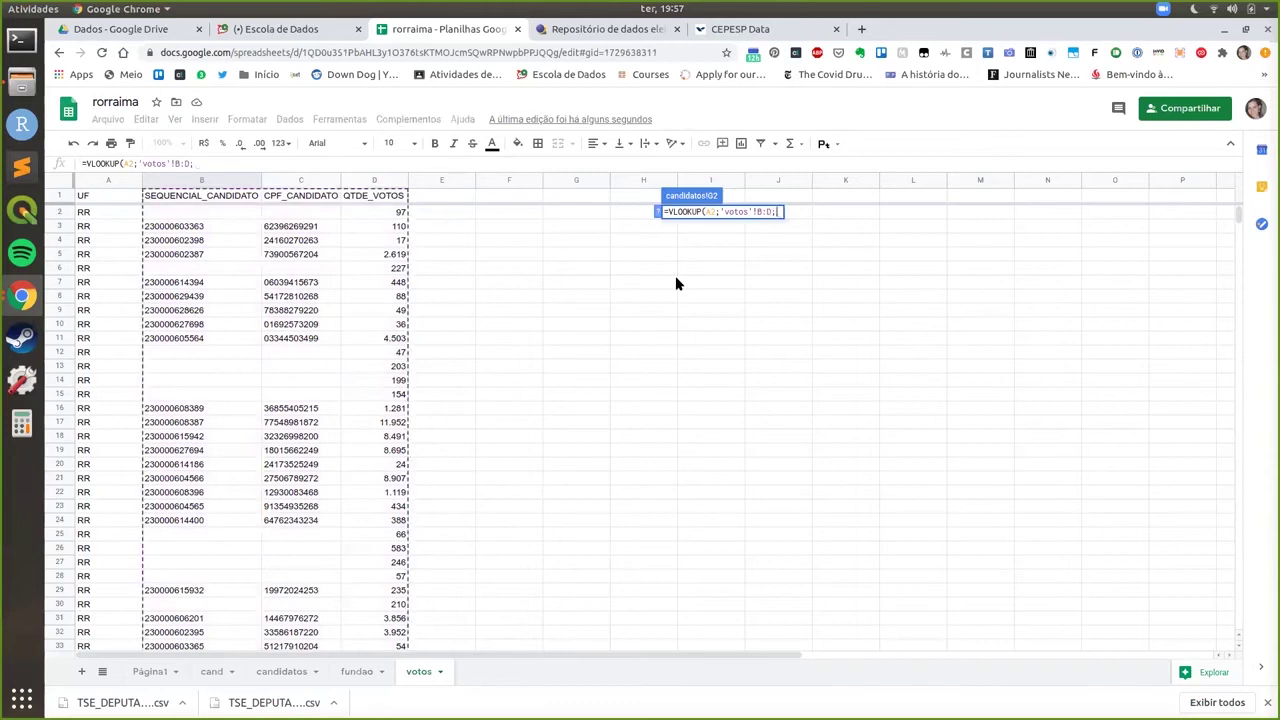
pyautogui.write('3')
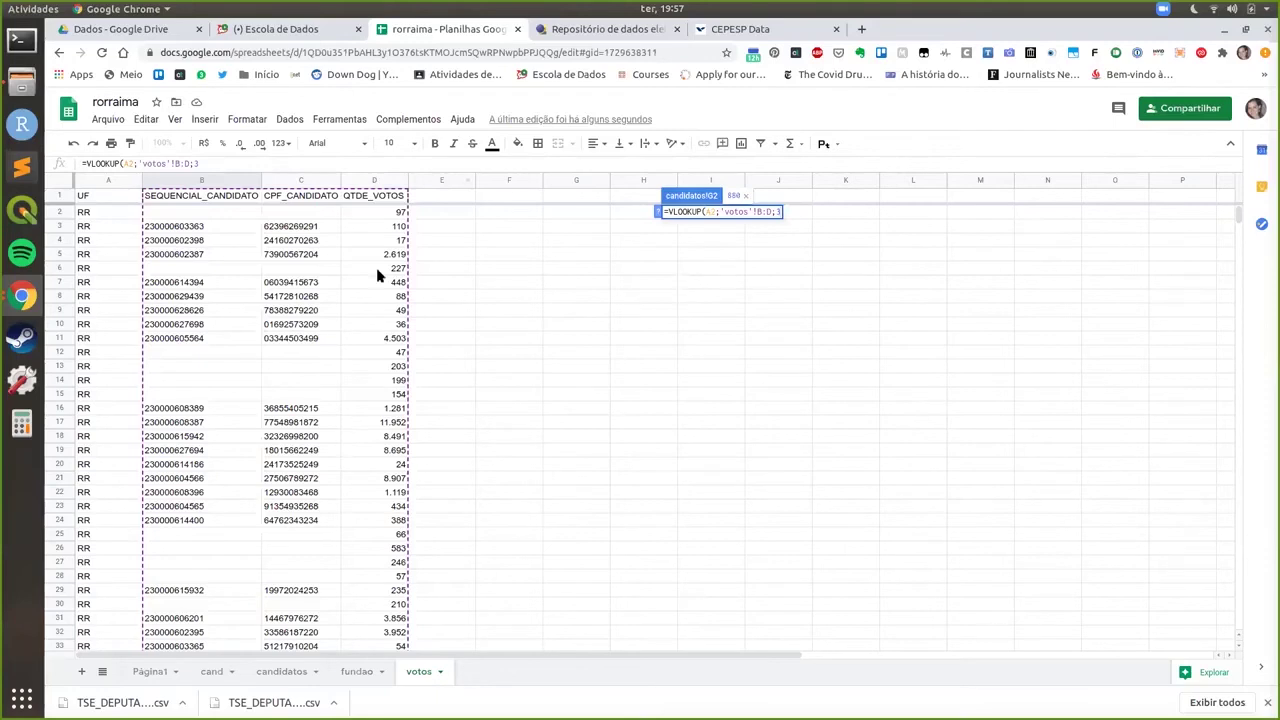
pyautogui.write(';FALSE)')
pyautogui.press('Return')
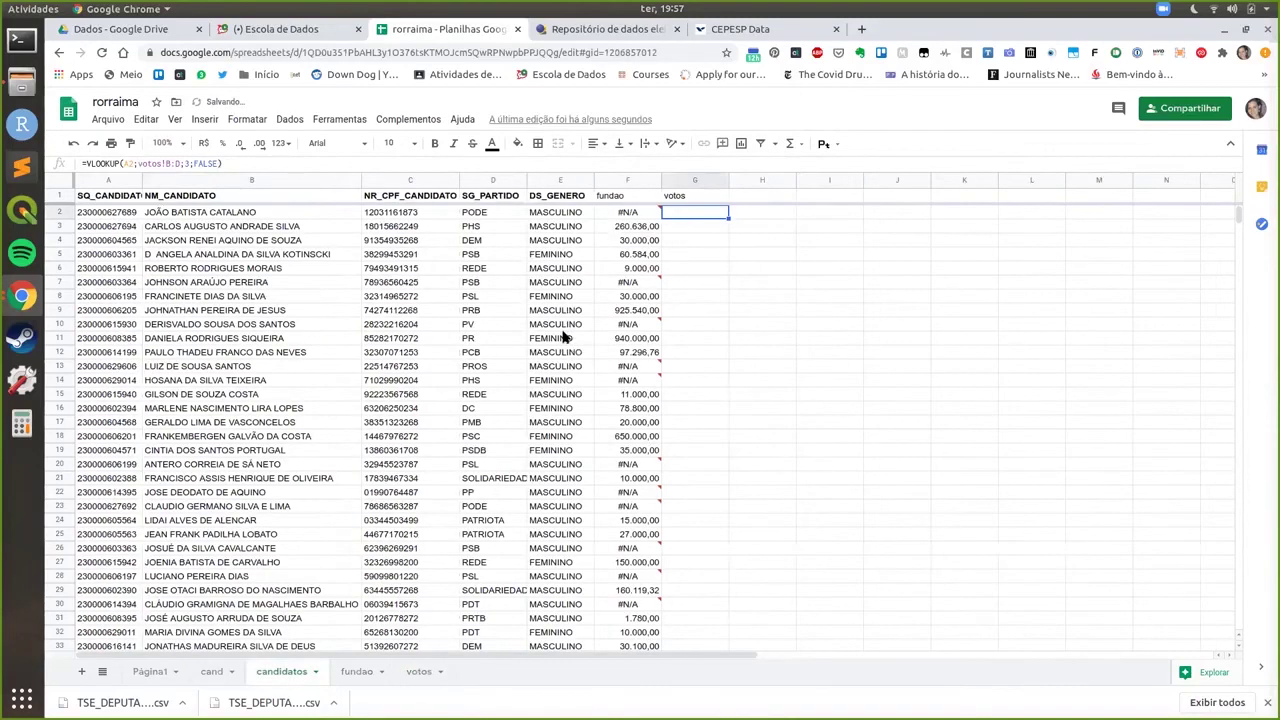
# Fill the G2 vote lookup down column G and widen the SQ_CANDIDATO column to show its full header
pyautogui.click(732, 258)
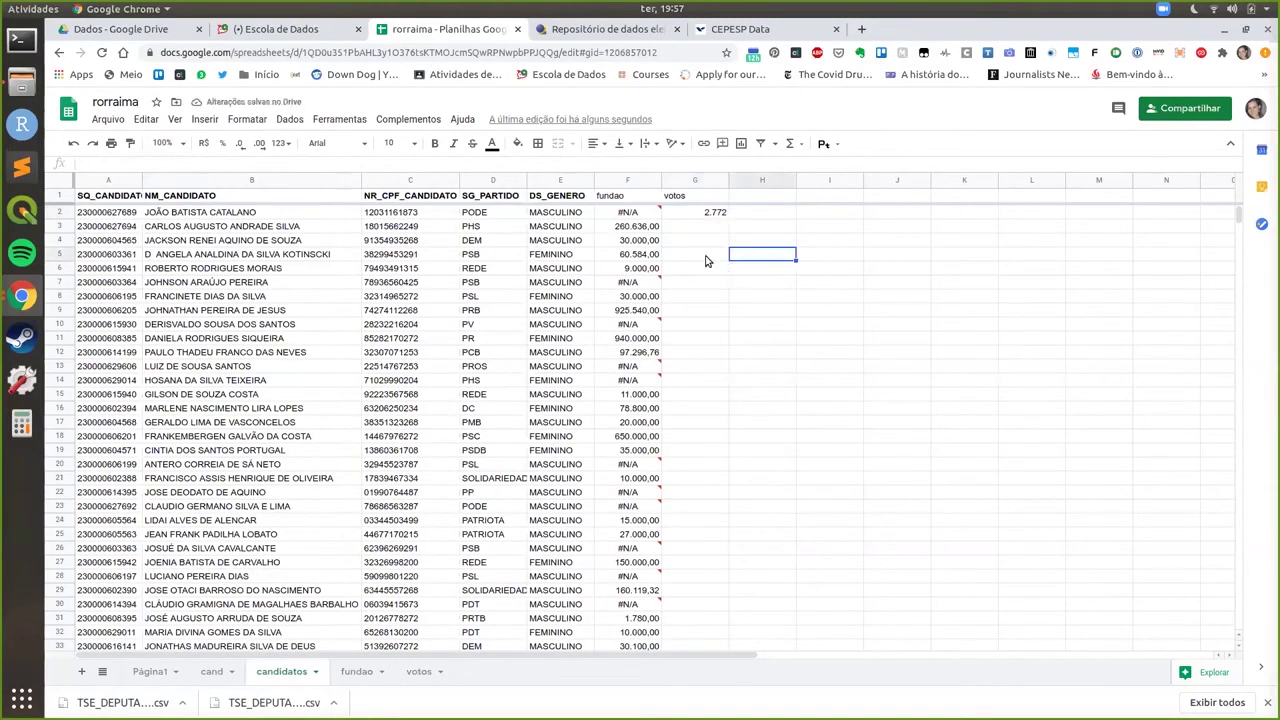
pyautogui.click(698, 214)
pyautogui.doubleClick(728, 217)
pyautogui.click(714, 298)
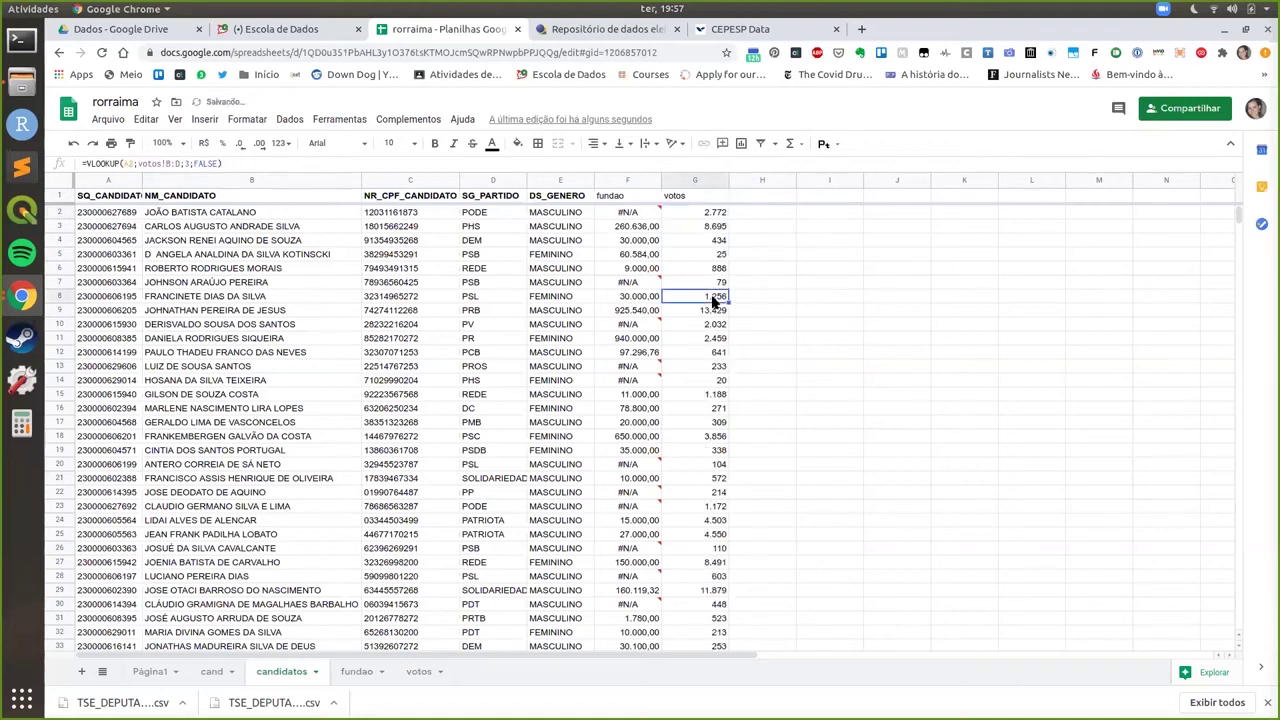
pyautogui.click(788, 239)
pyautogui.click(771, 212)
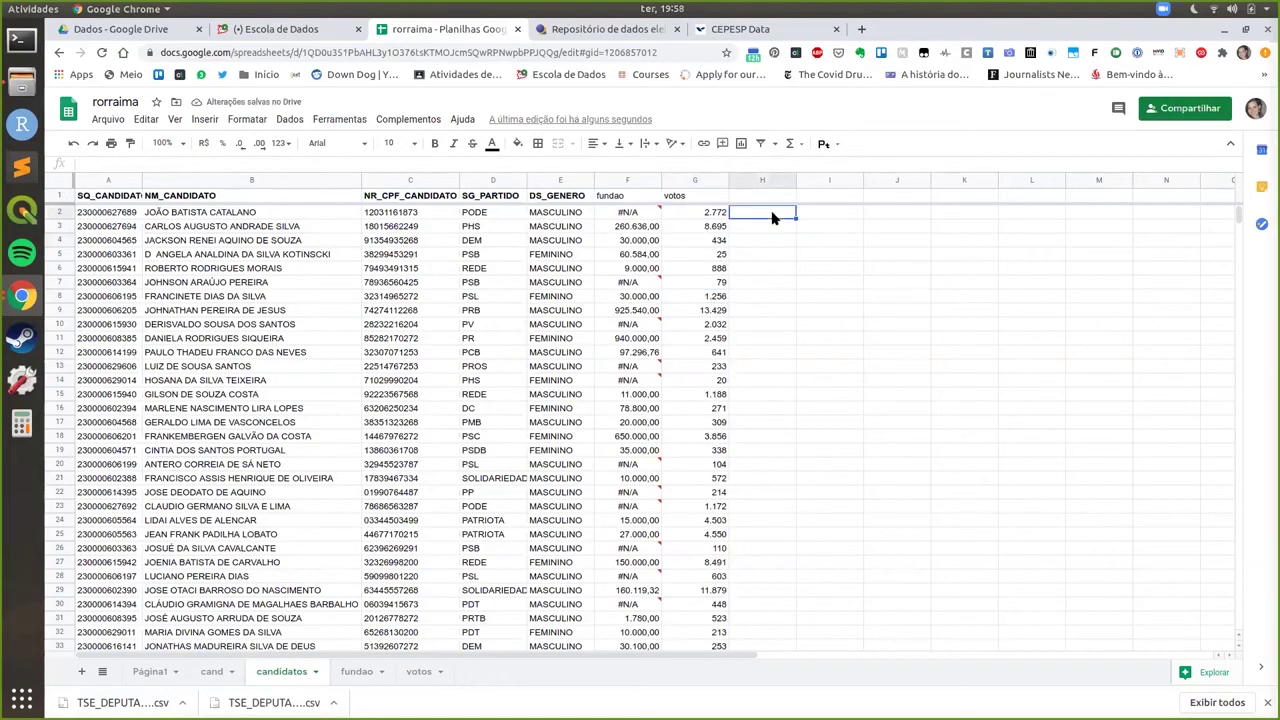
pyautogui.moveTo(137, 176); pyautogui.dragTo(145, 176)
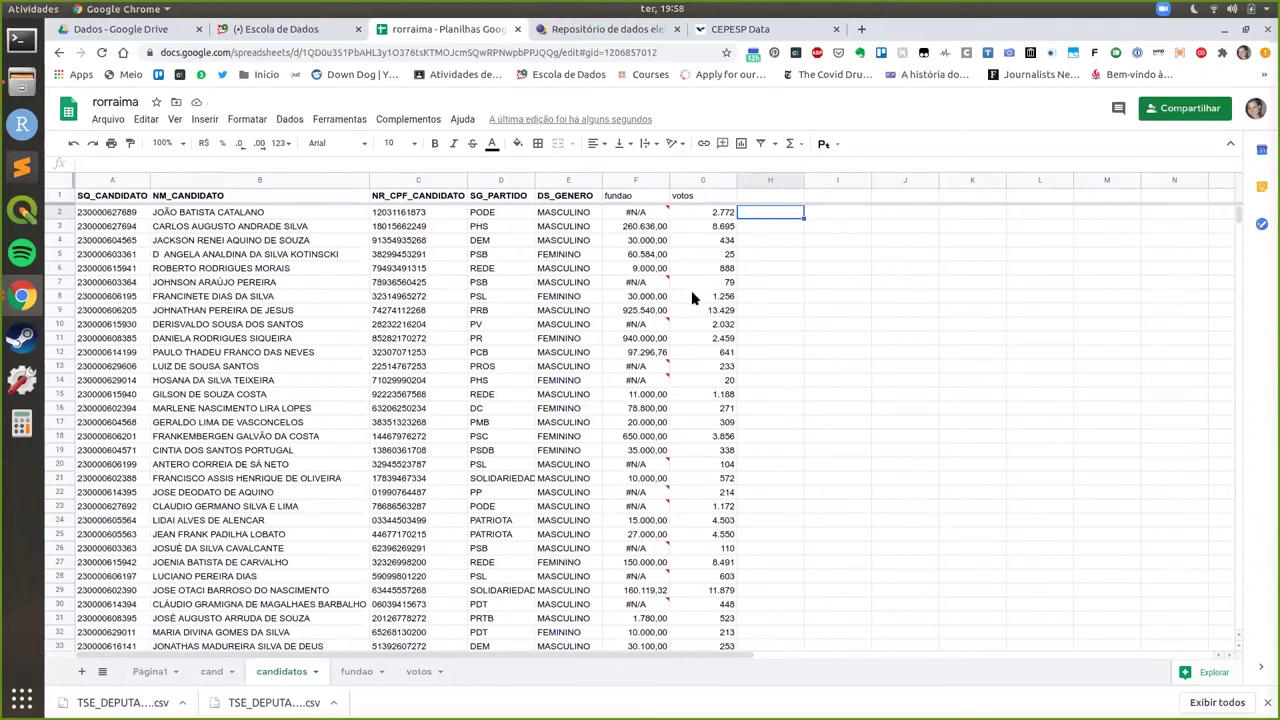
# Copy the whole candidatos table, columns A to G with headers, and paste only its values into a new sheet from A1
pyautogui.moveTo(121, 197); pyautogui.dragTo(725, 268)
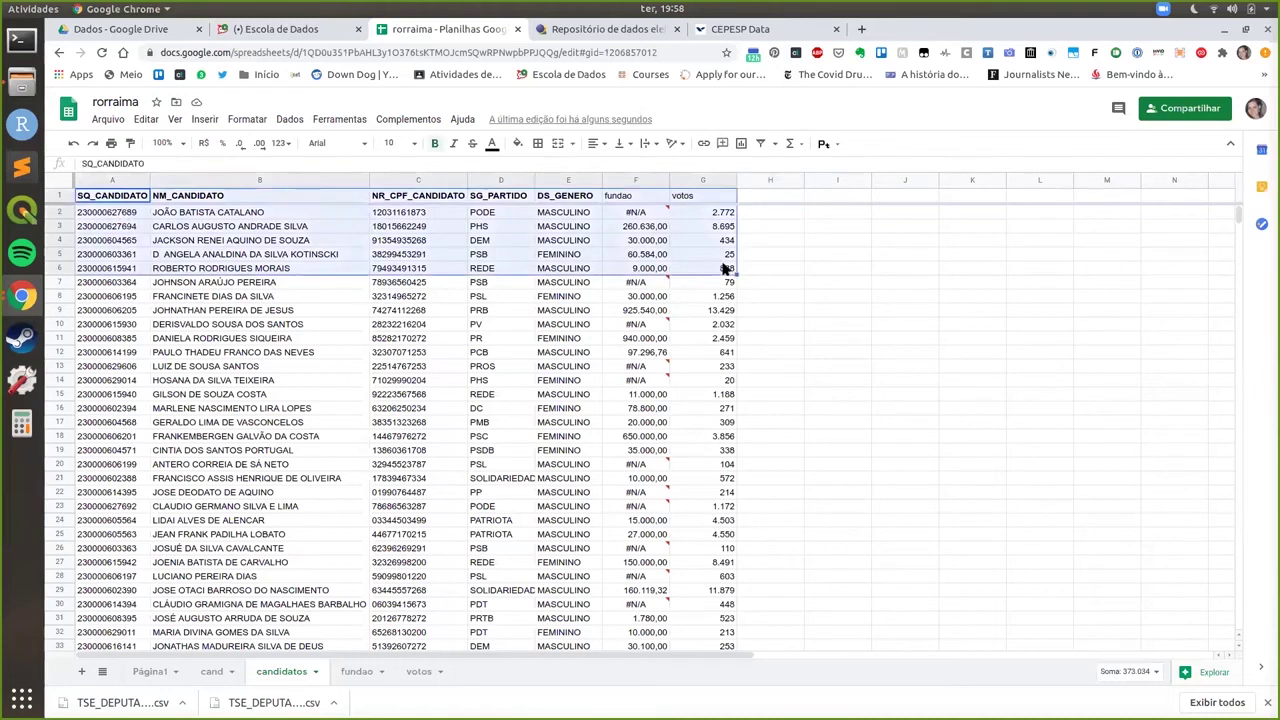
pyautogui.hotkey('ctrl', 'shift', 'Down')
pyautogui.hotkey('ctrl', 'c')
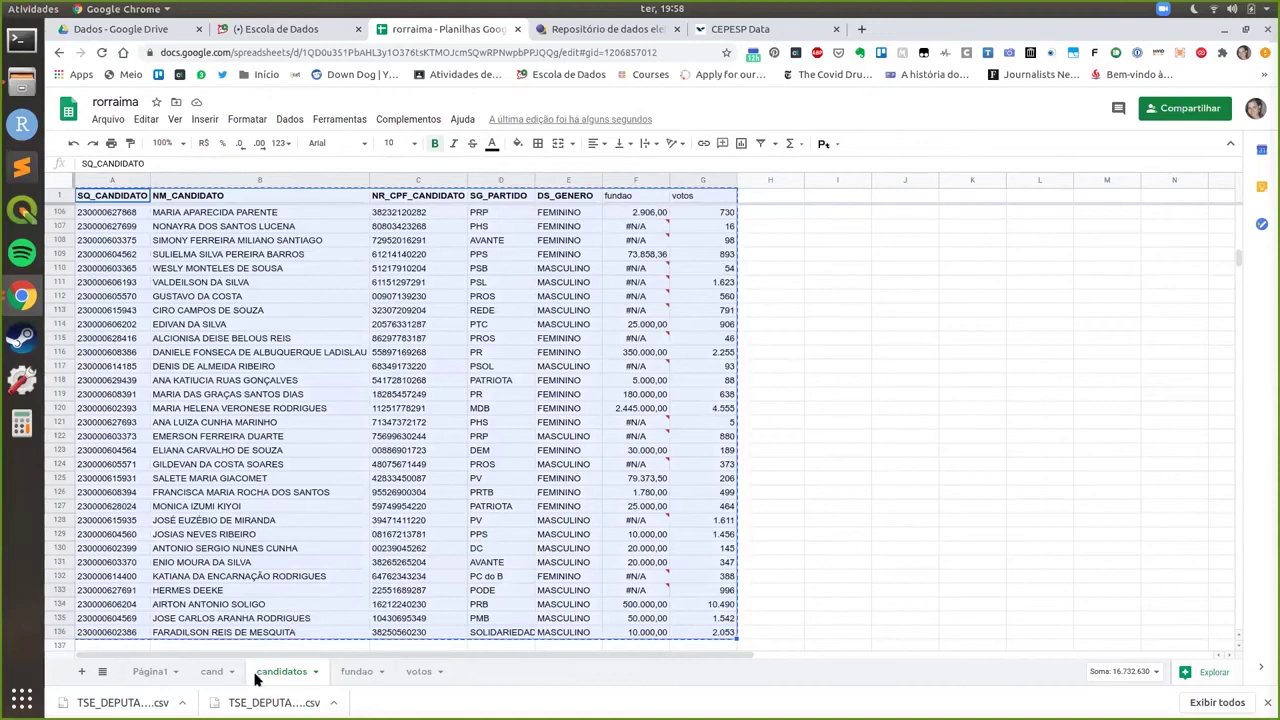
pyautogui.click(82, 671)
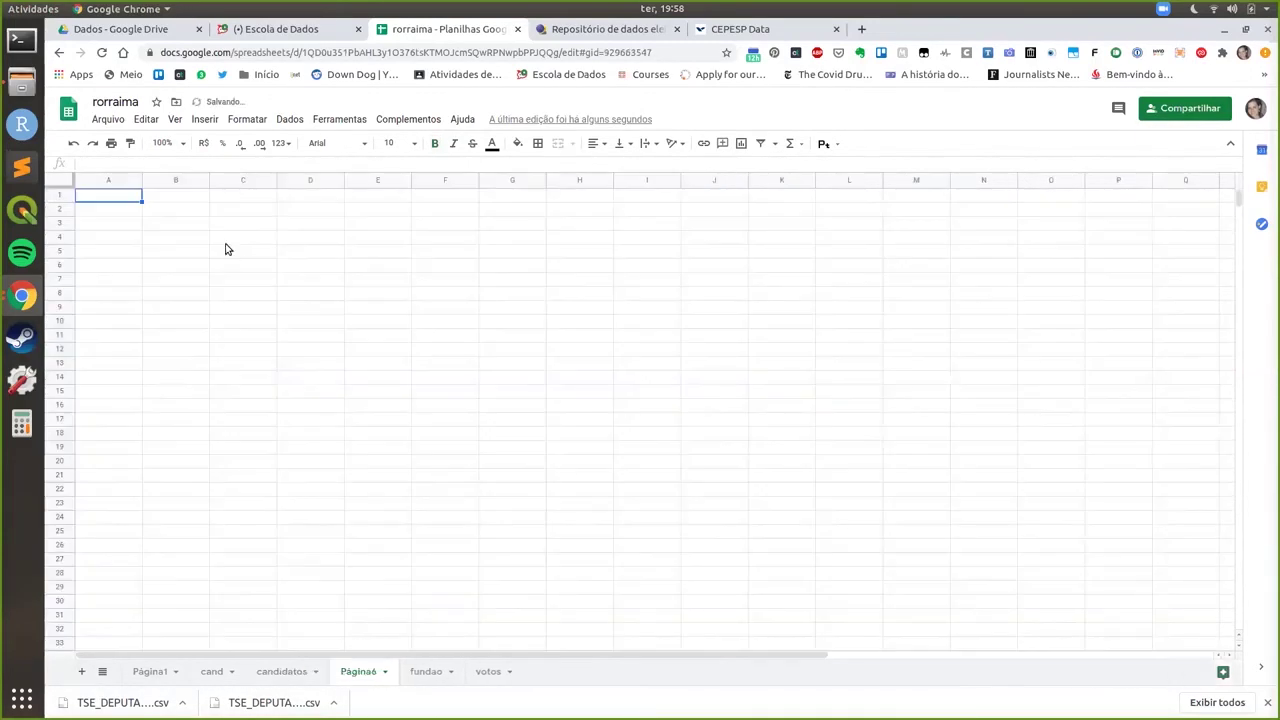
pyautogui.click(226, 248)
pyautogui.click(120, 205)
pyautogui.rightClick(120, 197)
pyautogui.moveTo(177, 272)
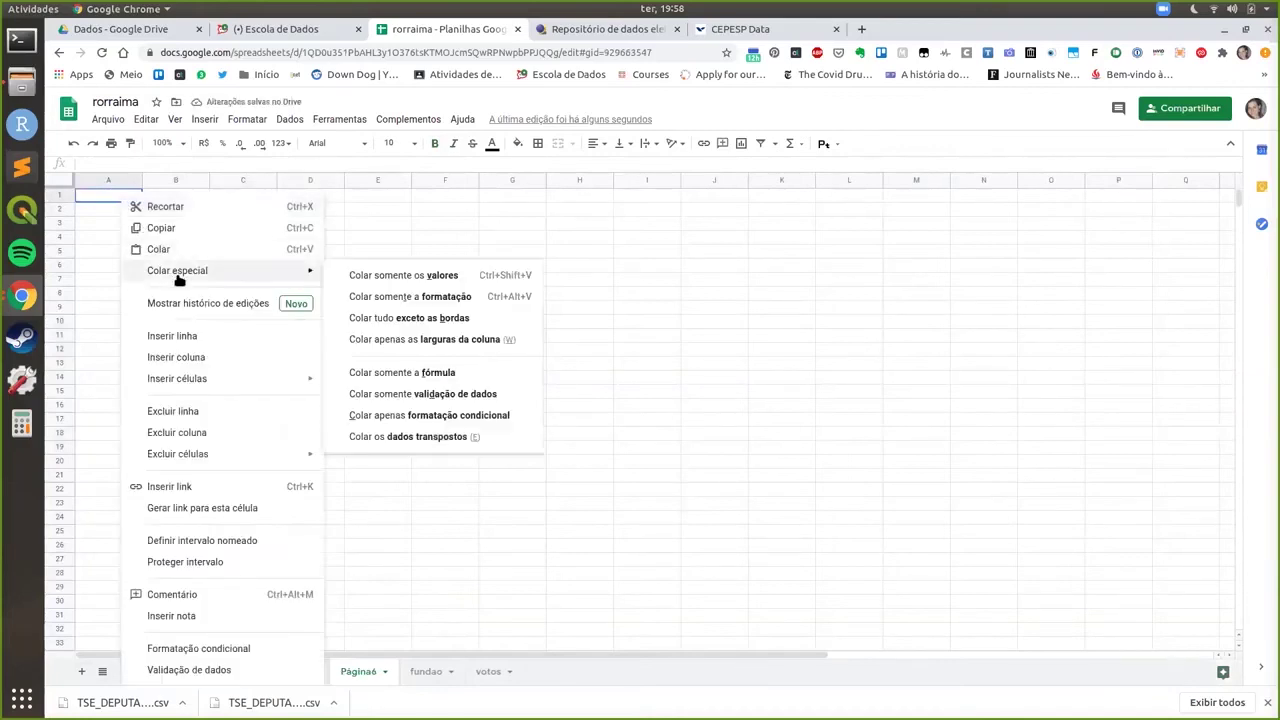
pyautogui.click(407, 280)
pyautogui.click(455, 268)
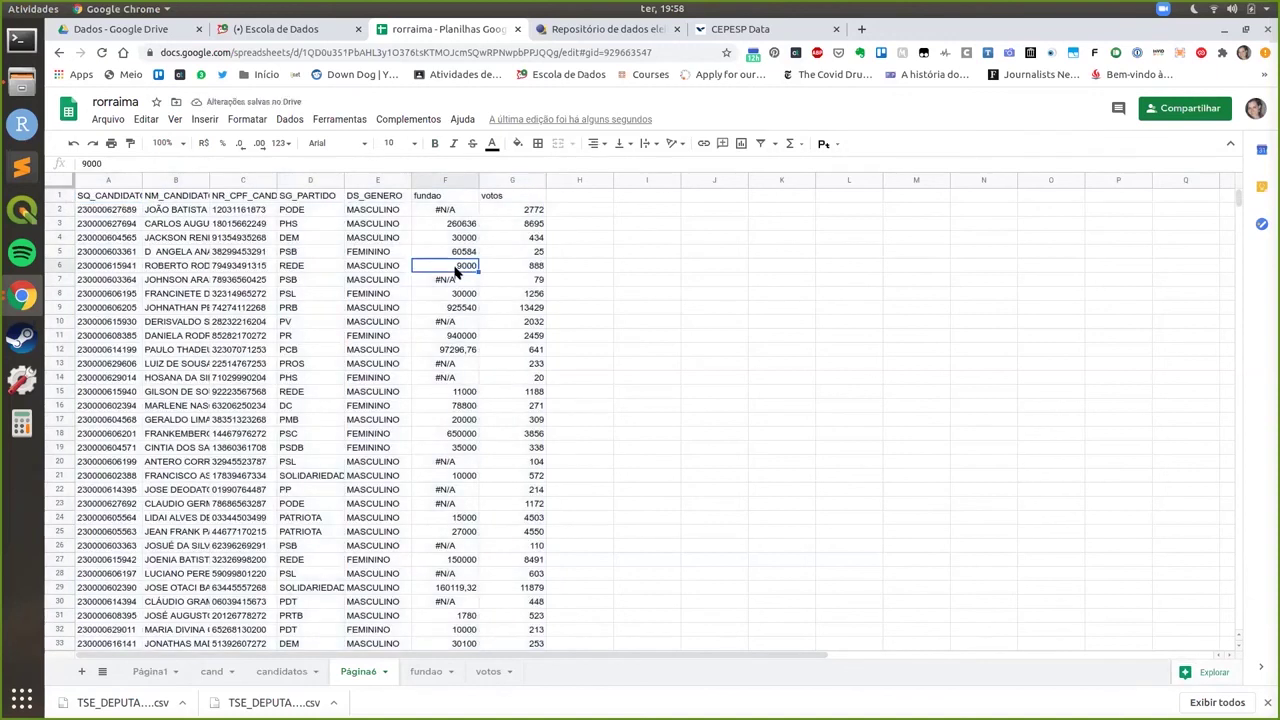
# Freeze the header row of the new values-only sheet
pyautogui.click(178, 122)
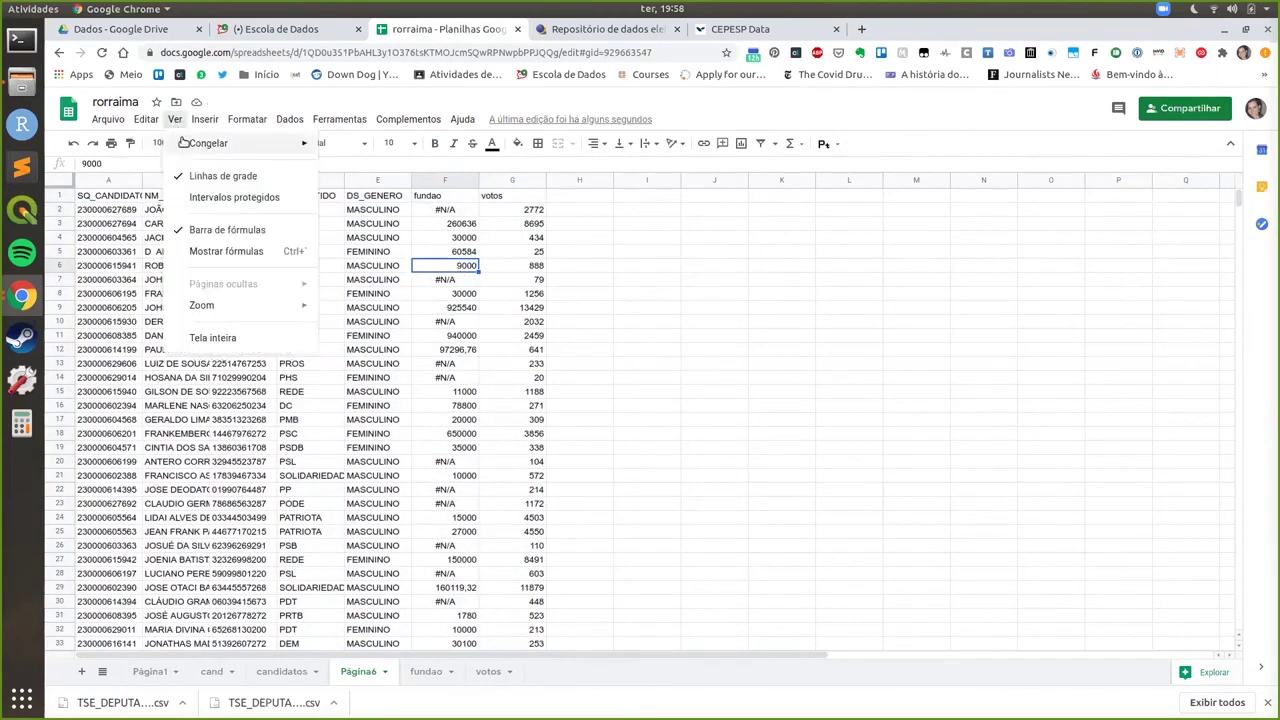
pyautogui.moveTo(184, 142)
pyautogui.click(352, 169)
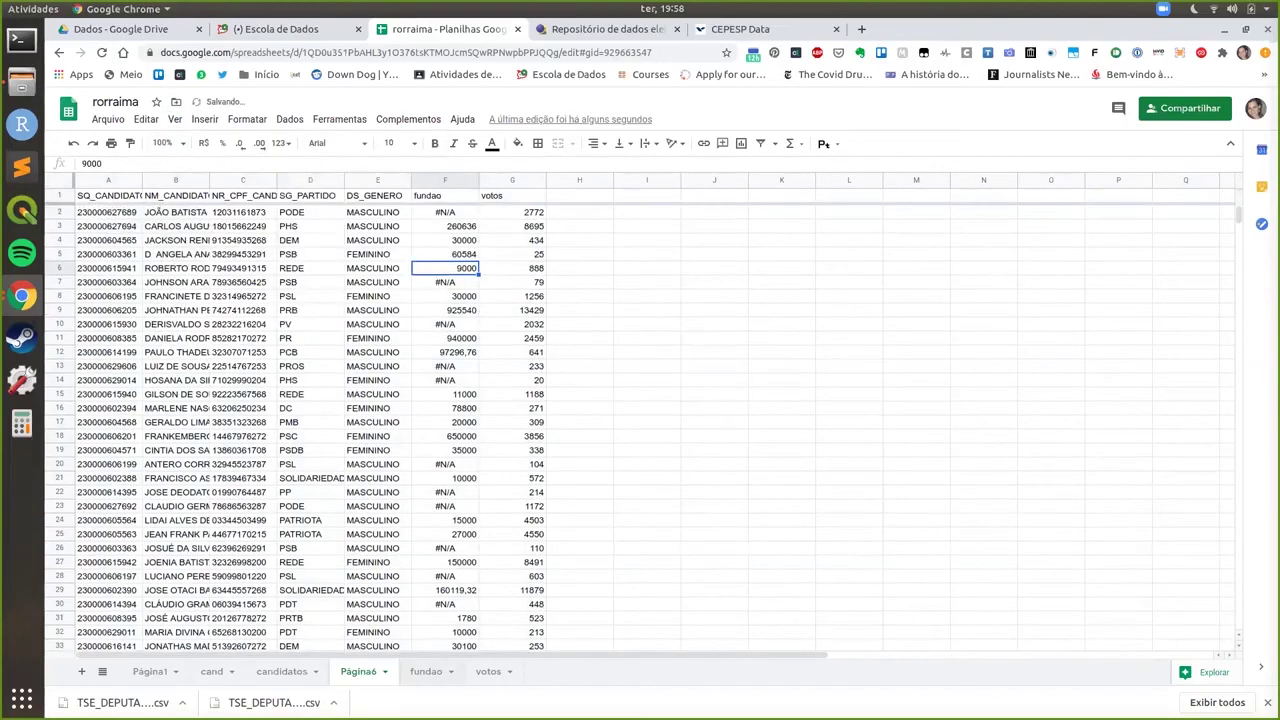
# Rename the new sheet laranjais and move it after the votos sheet
pyautogui.doubleClick(357, 672)
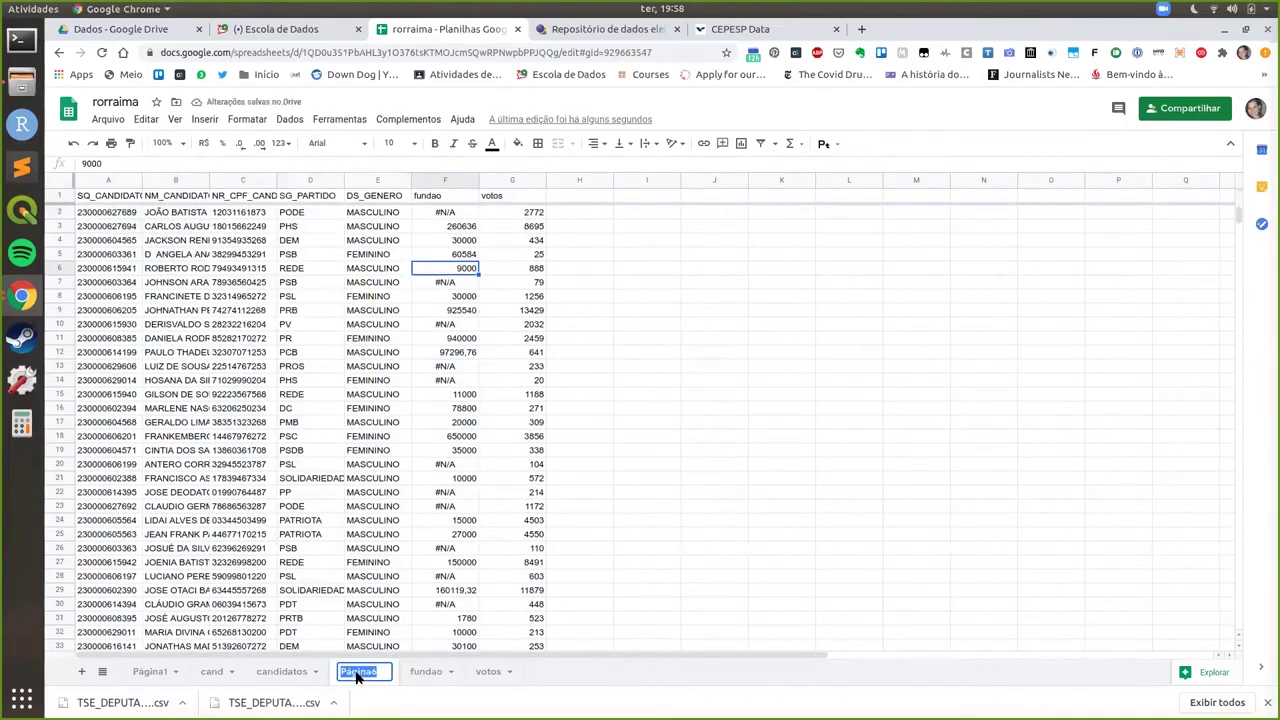
pyautogui.write('laranjais')
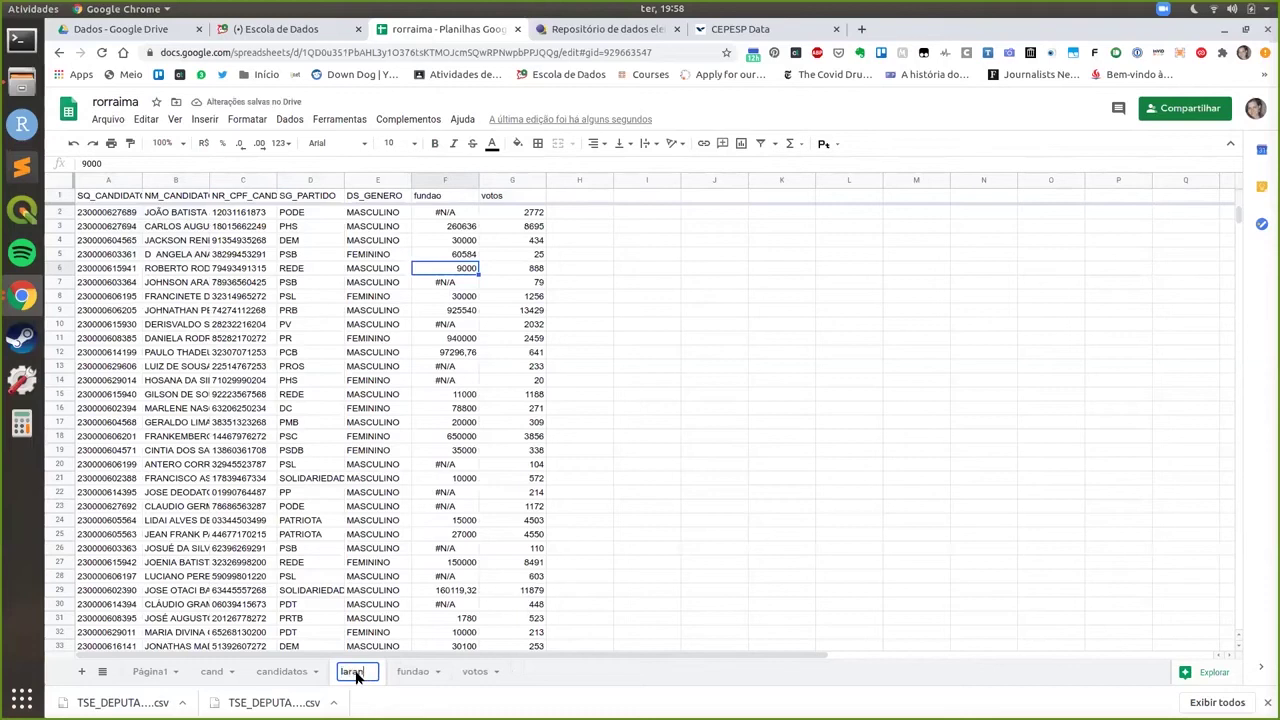
pyautogui.press('Return')
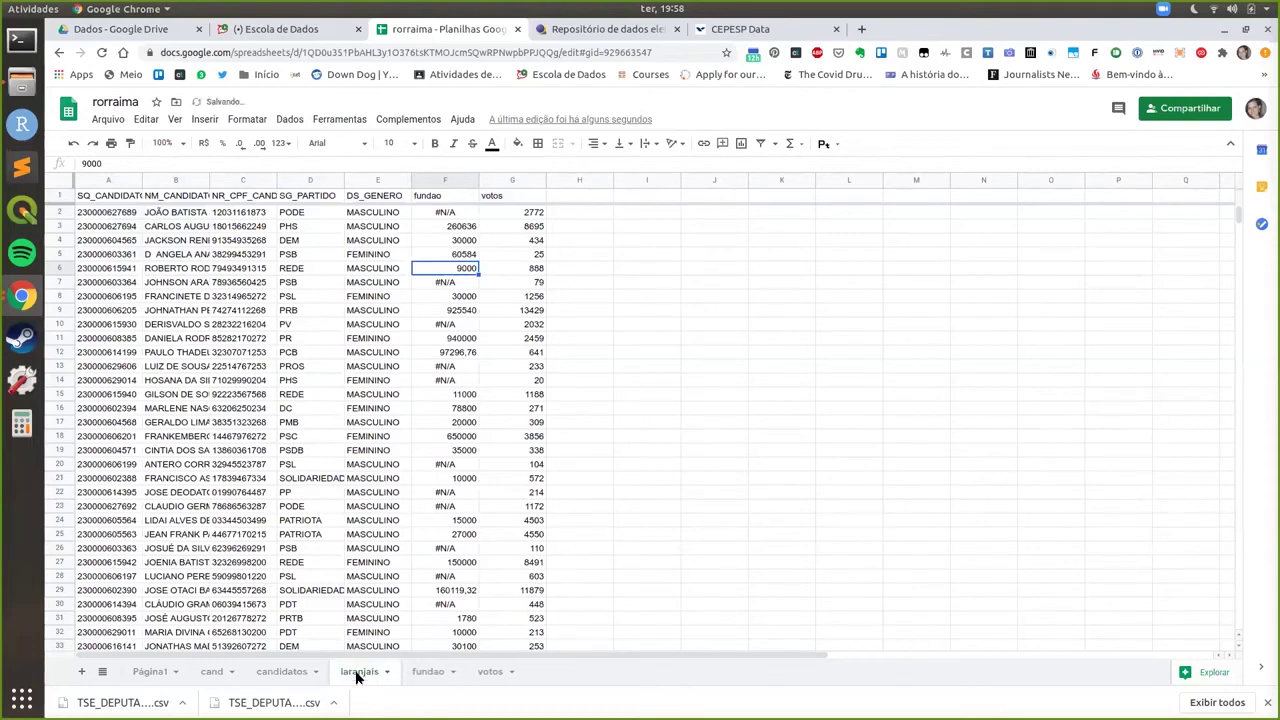
pyautogui.moveTo(362, 672); pyautogui.dragTo(535, 679)
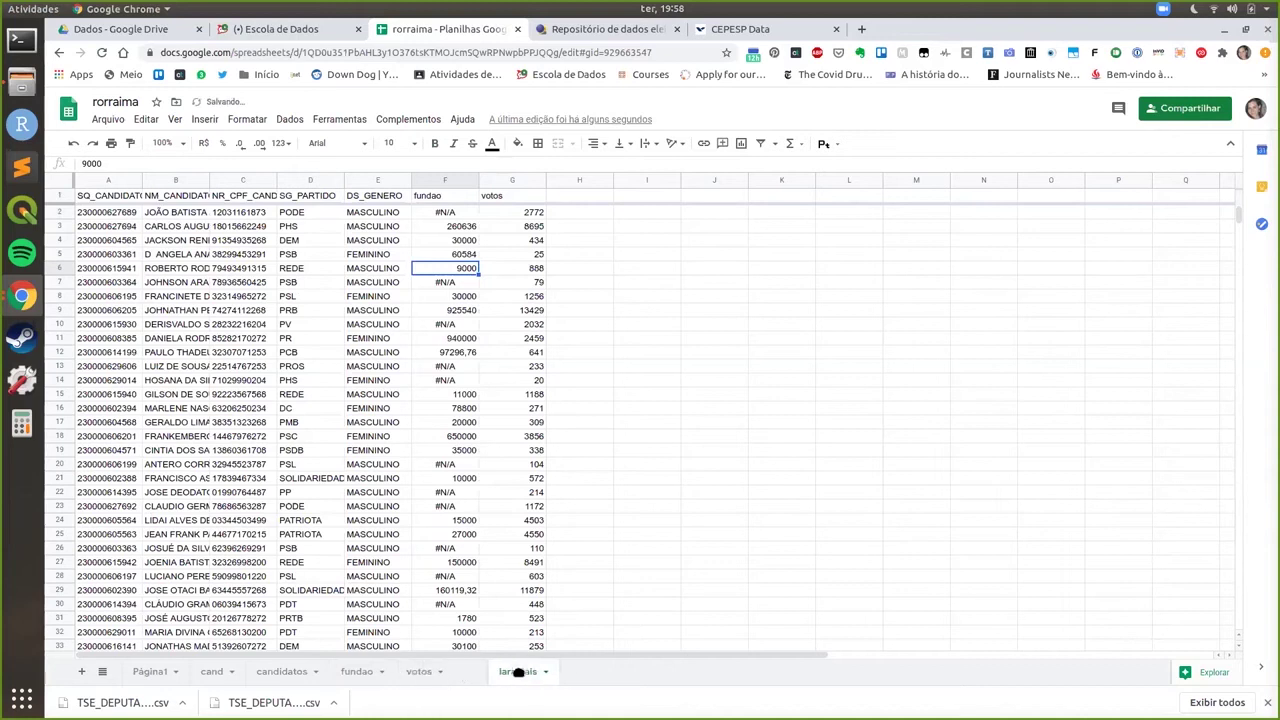
pyautogui.click(518, 672)
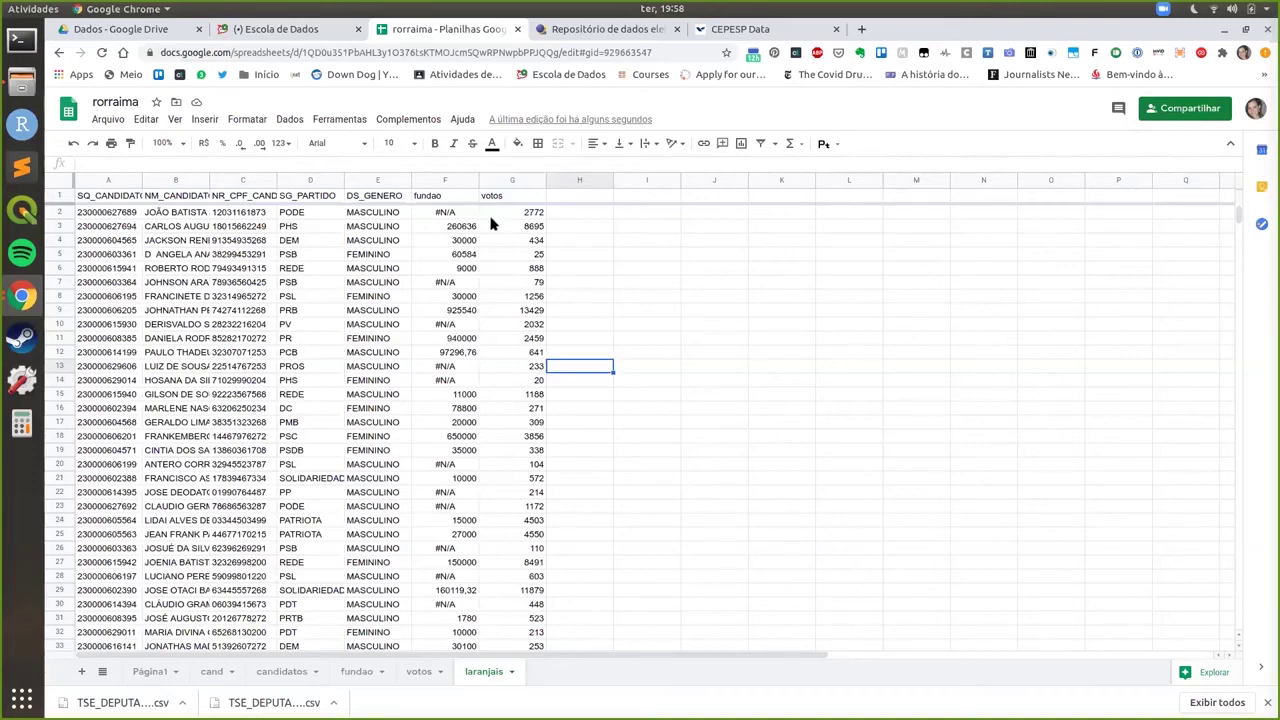
pyautogui.click(569, 212)
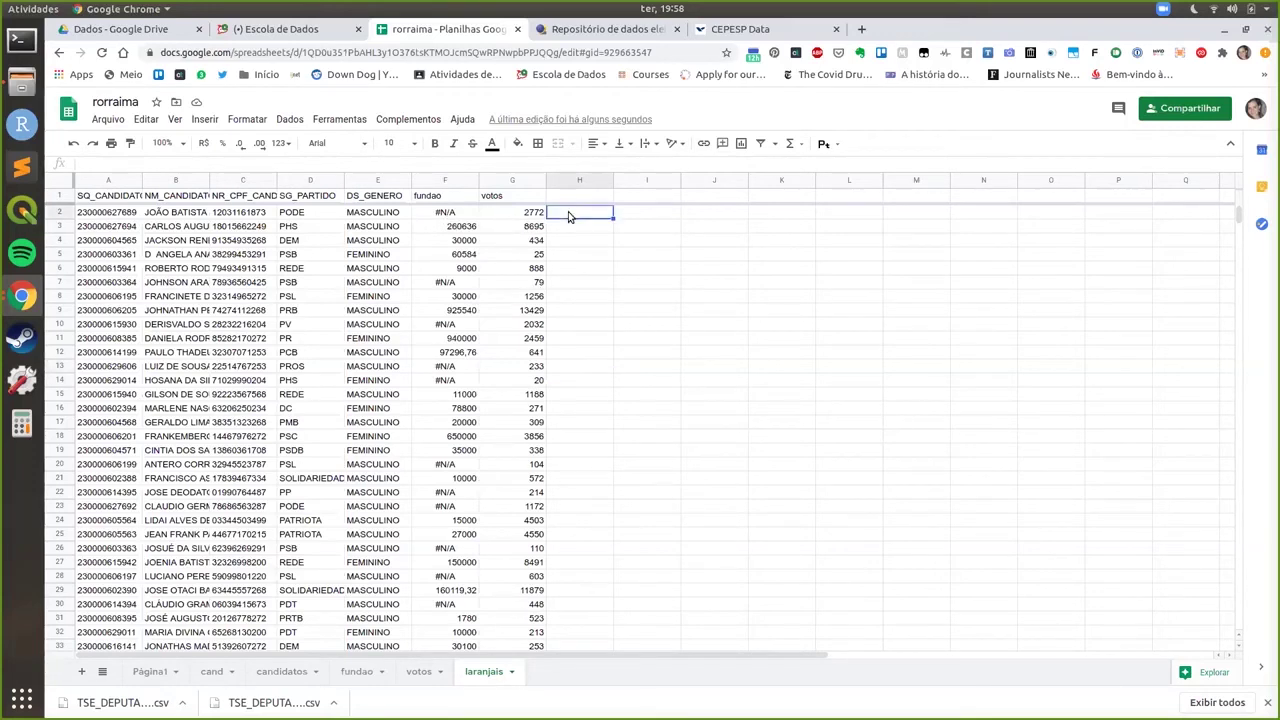
pyautogui.doubleClick(569, 212)
pyautogui.write('=')
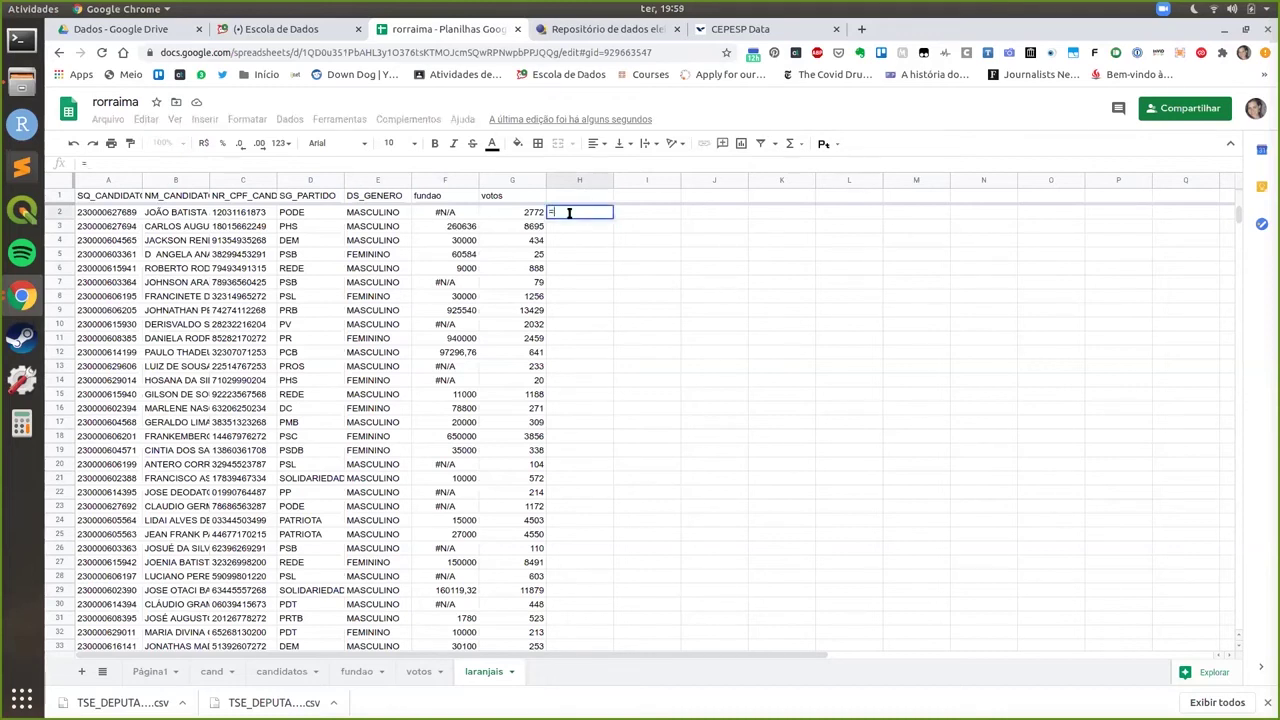
pyautogui.press('Escape')
# Add the header custo_voto in cell H1, beside the votos column
pyautogui.click(584, 198)
pyautogui.write('cus')
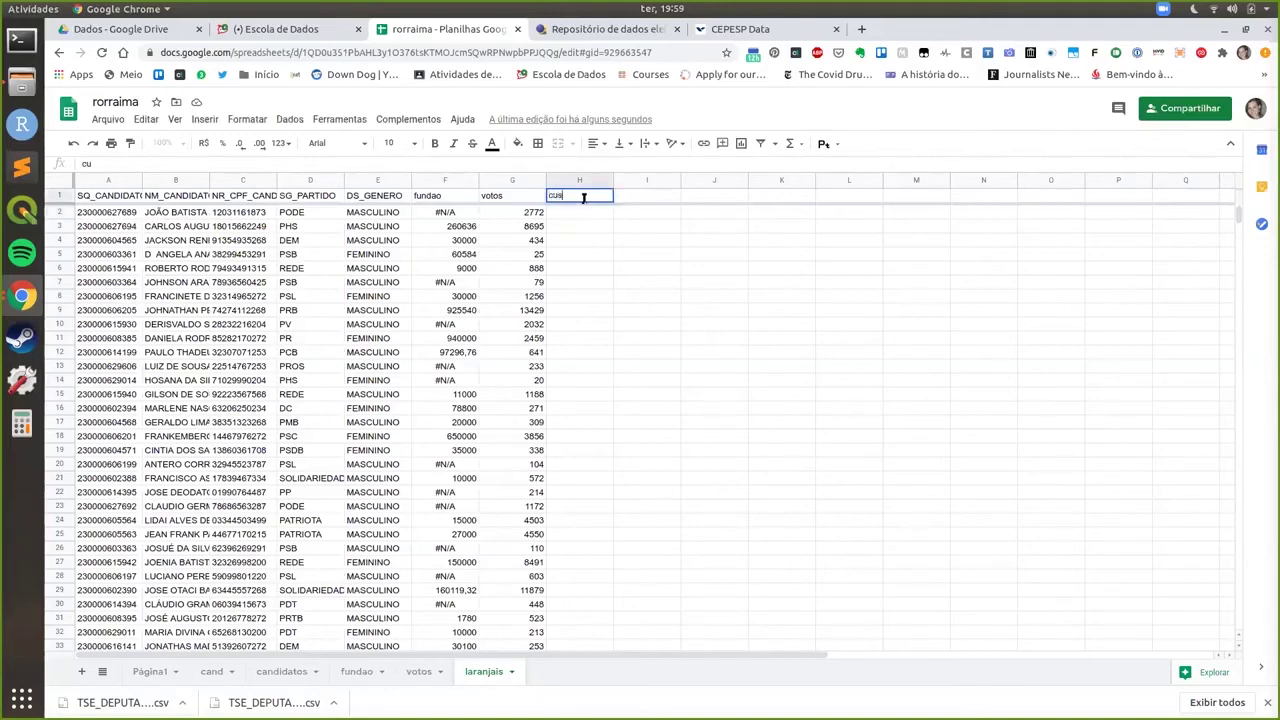
pyautogui.write('to_voto')
pyautogui.press('Return')
# Enter the formula =F2/G2 in H2 to divide the candidate's fundao amount by the votos
pyautogui.doubleClick(556, 212)
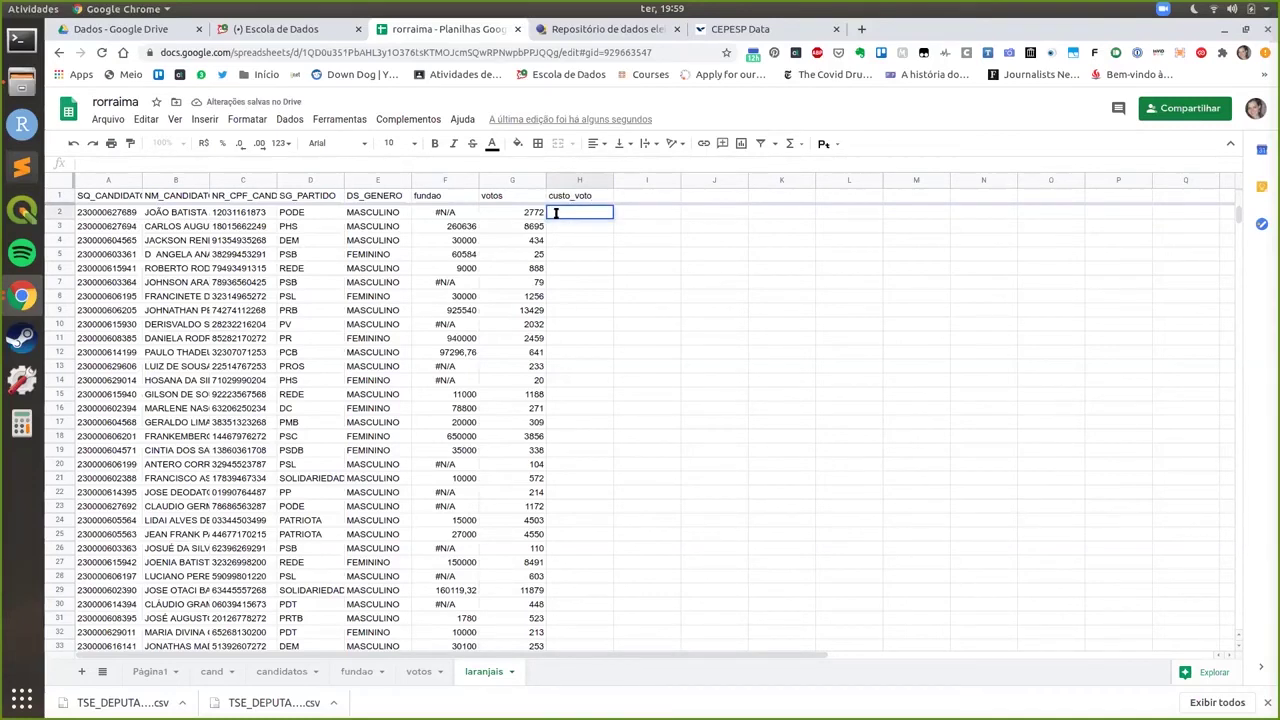
pyautogui.write('=')
pyautogui.click(447, 213)
pyautogui.write('/')
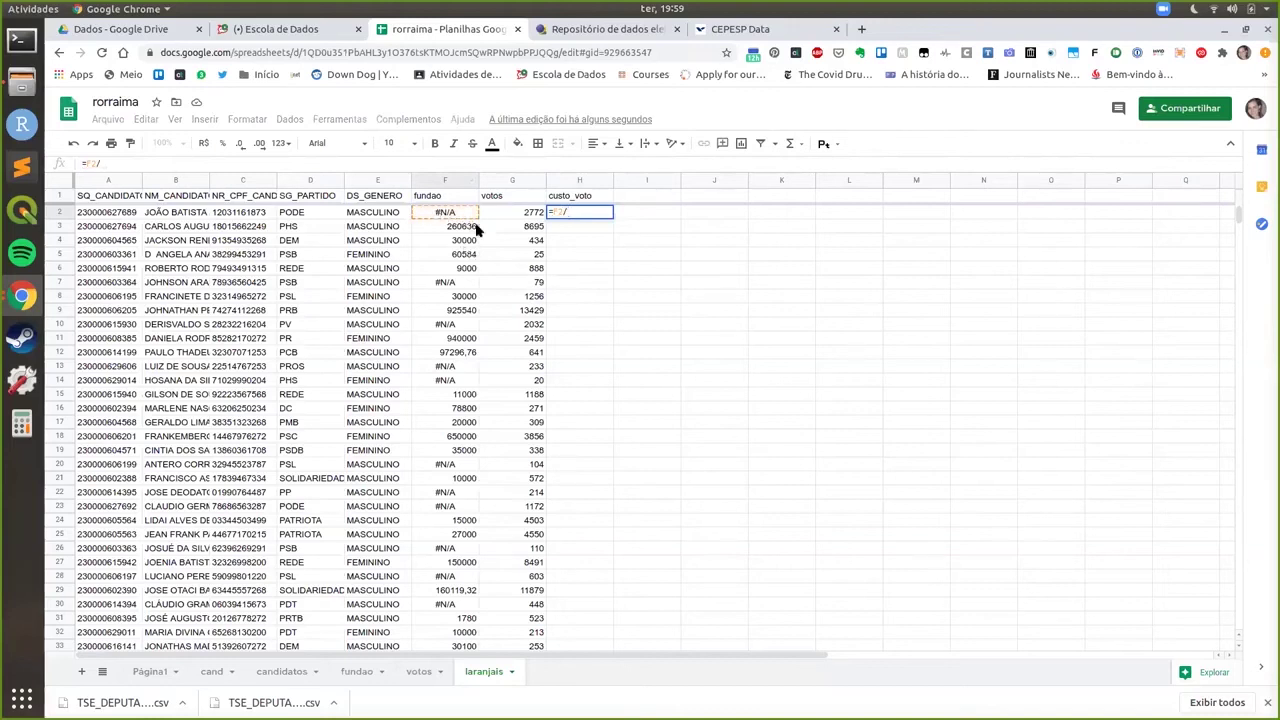
pyautogui.click(520, 215)
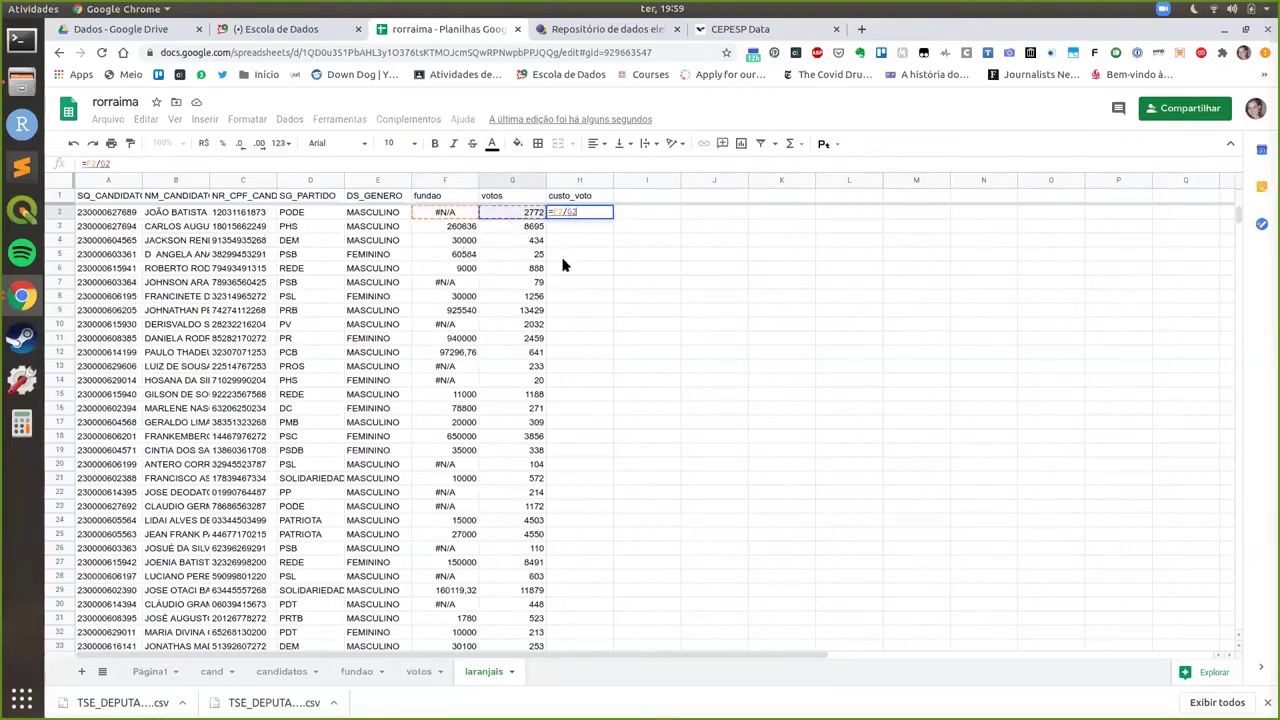
pyautogui.press('Return')
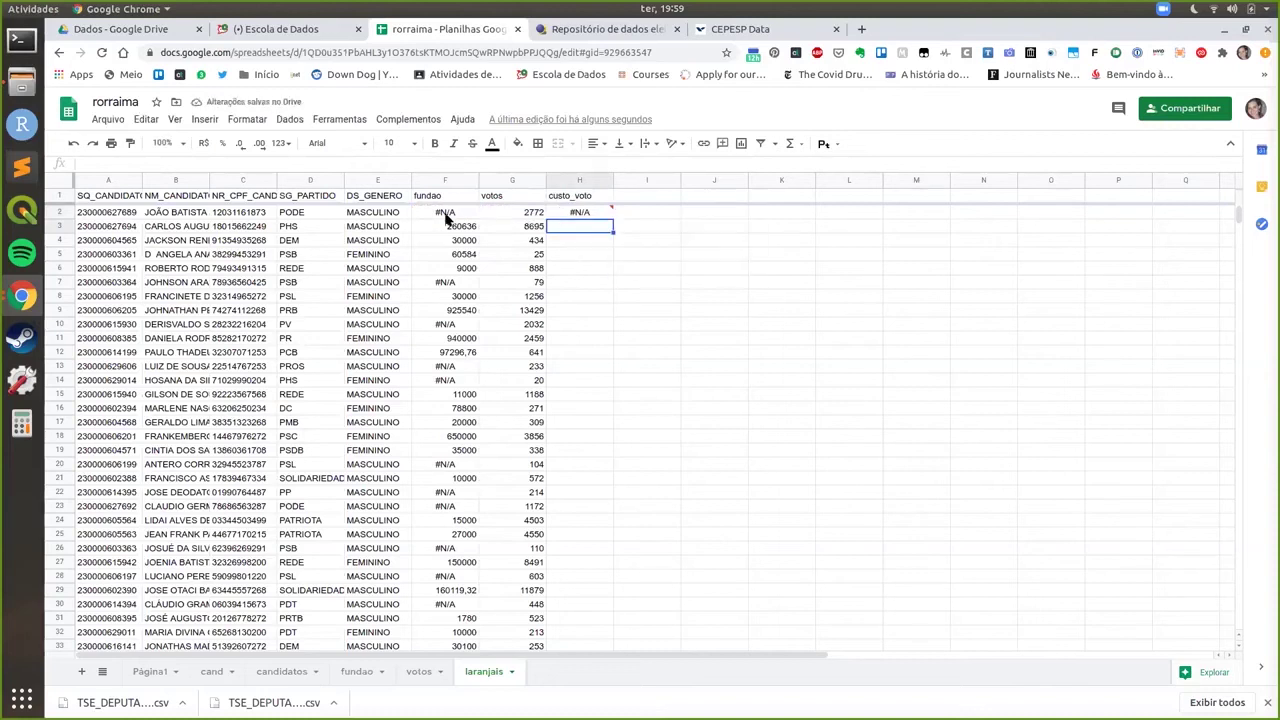
# Fill the H2 cost-per-vote formula down column H for all candidates
pyautogui.click(602, 218)
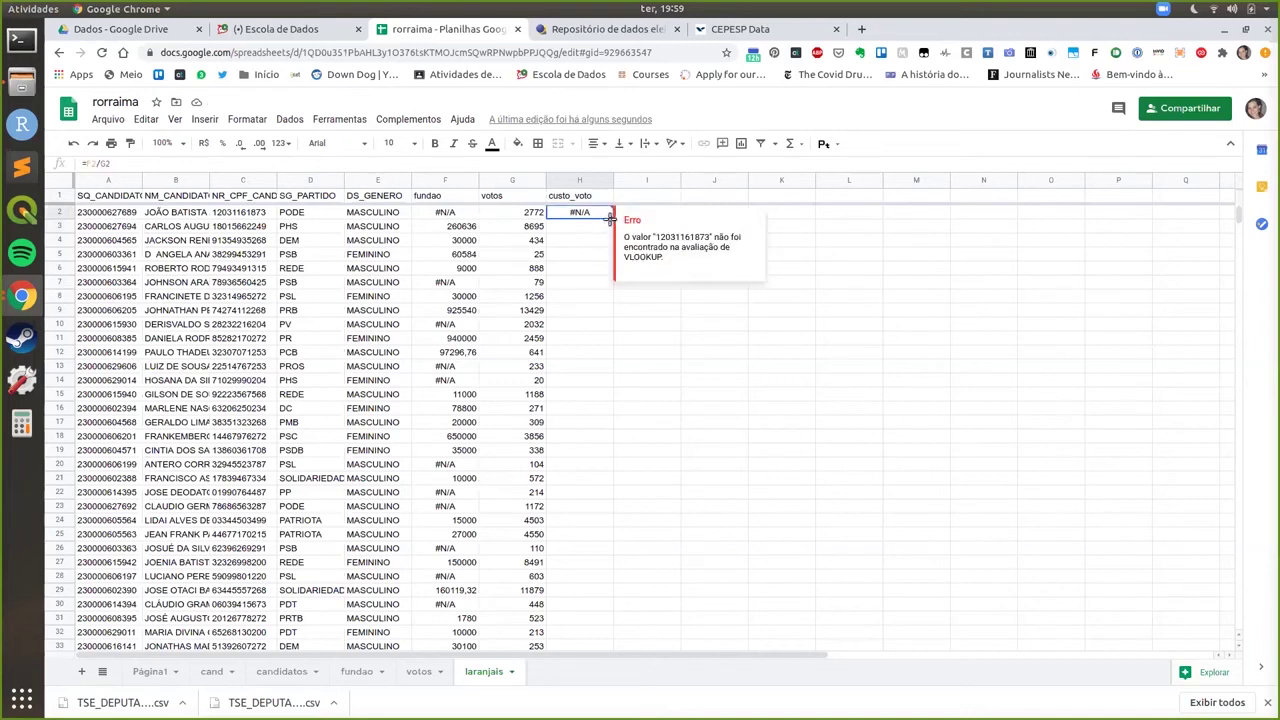
pyautogui.doubleClick(611, 218)
pyautogui.click(705, 231)
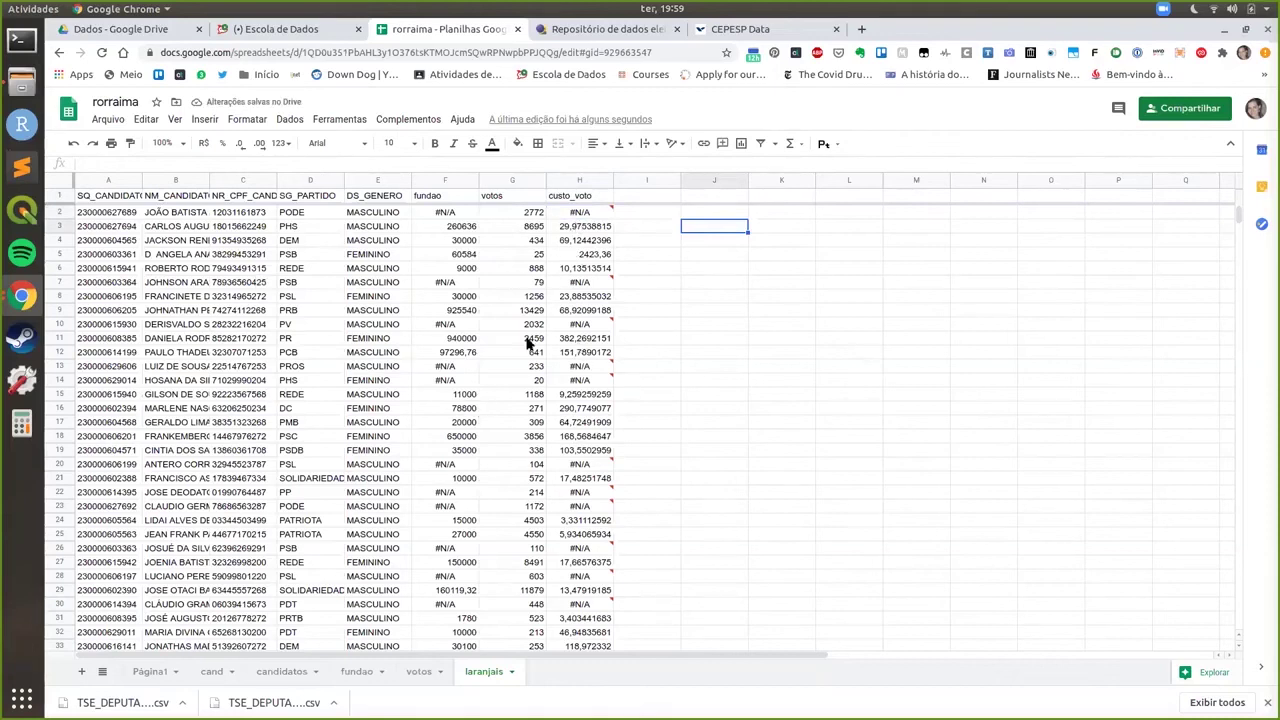
pyautogui.click(652, 254)
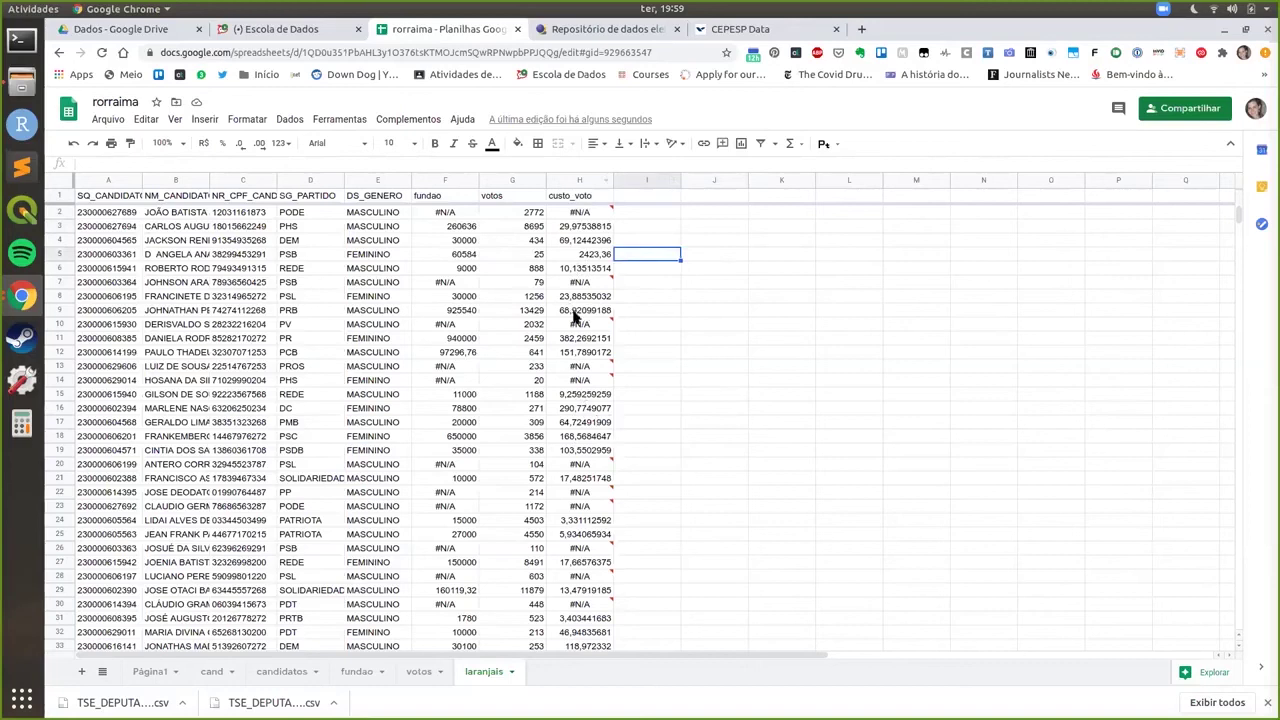
# Sort the whole laranjais sheet by the custo_voto column in descending order (Z → A)
pyautogui.click(578, 182)
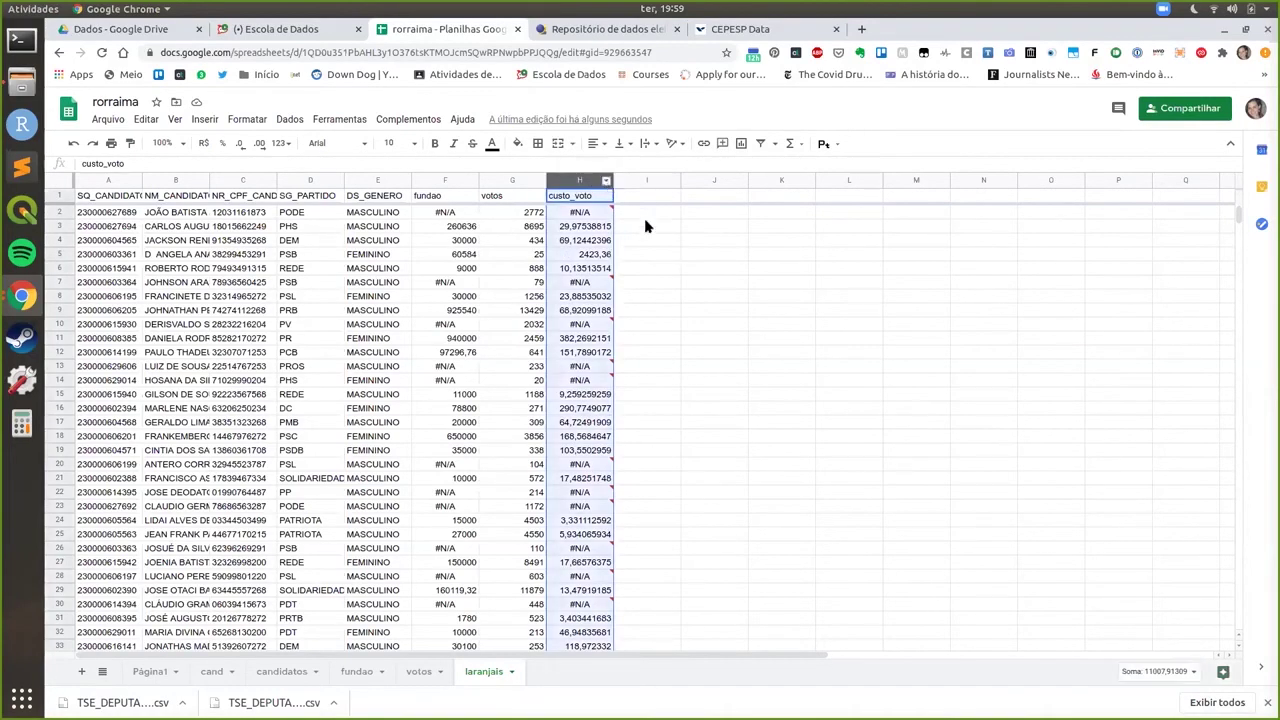
pyautogui.click(606, 181)
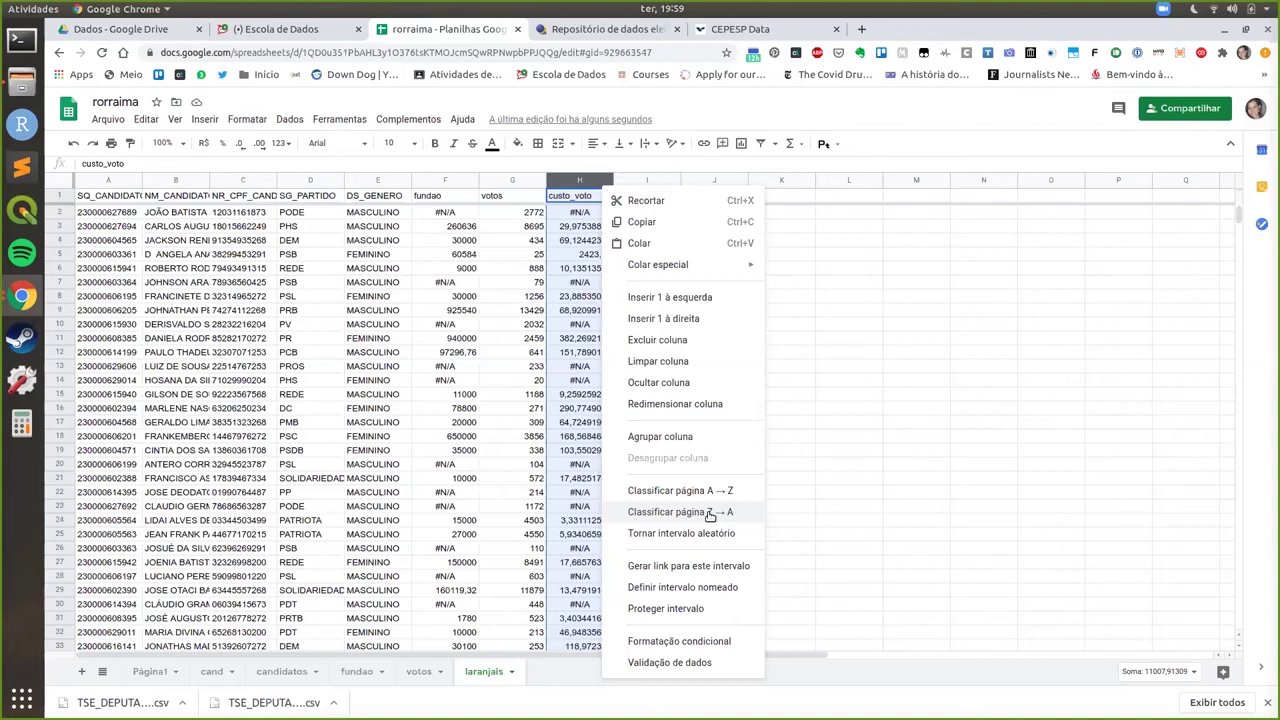
pyautogui.click(712, 517)
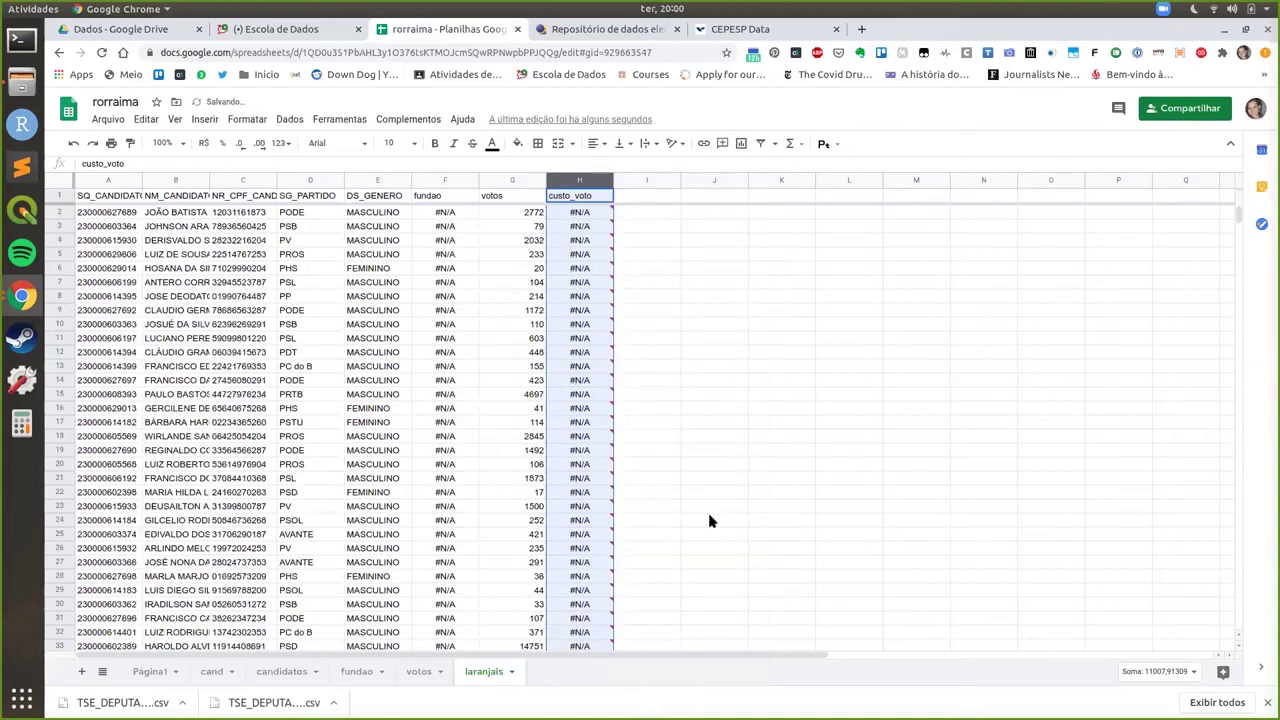
pyautogui.click(657, 337)
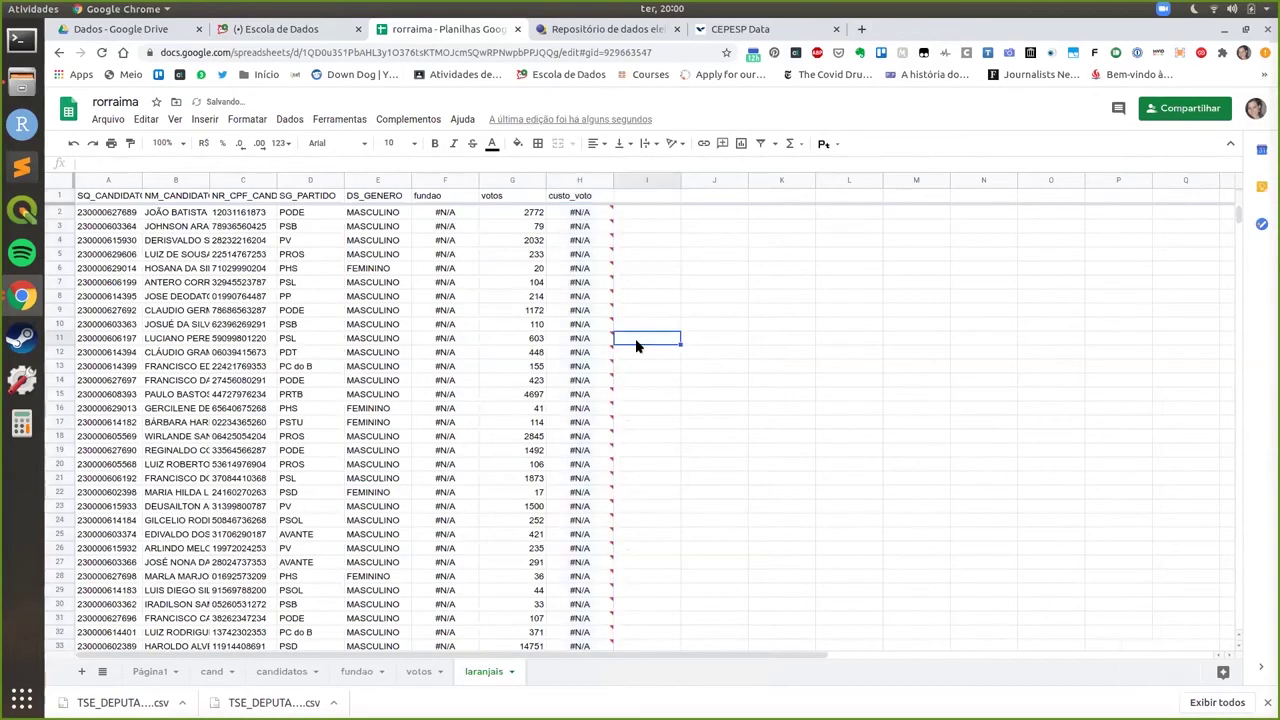
# Widen the NM_CANDIDATO and SQ_CANDIDATO columns to fit their contents
pyautogui.scroll(-2, 588, 265)
pyautogui.scroll(-12, 588, 265)
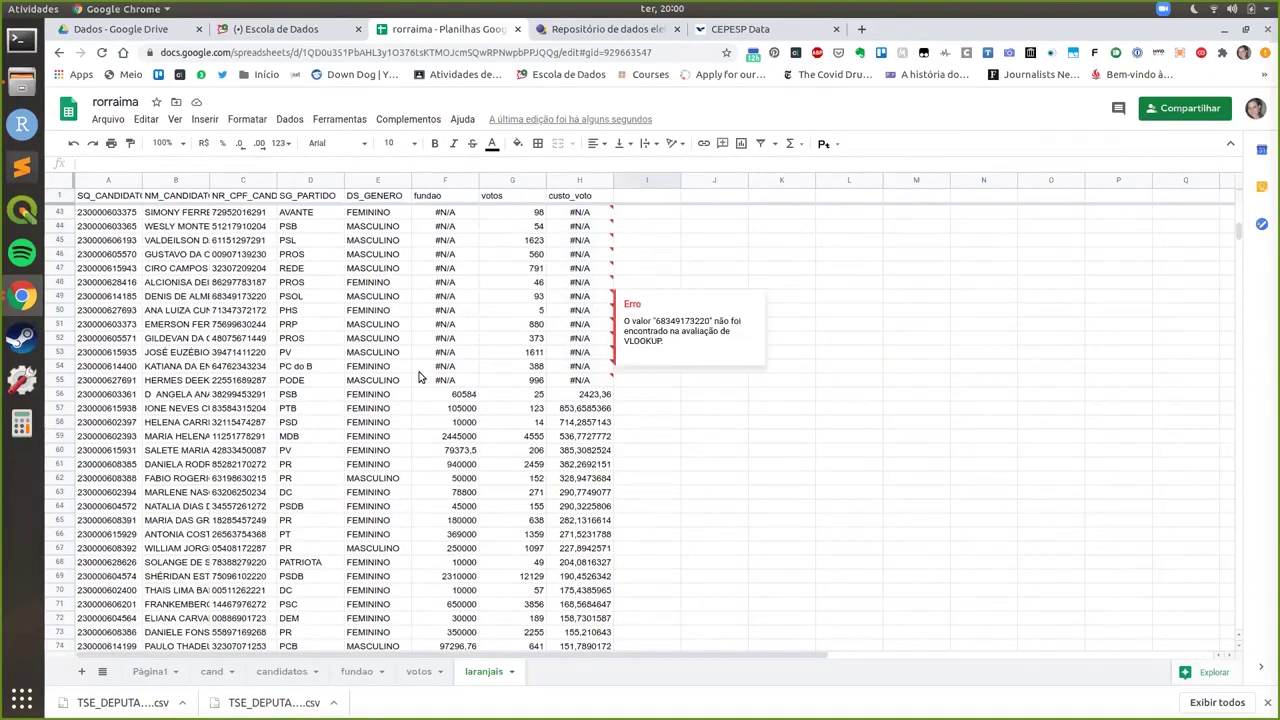
pyautogui.click(170, 396)
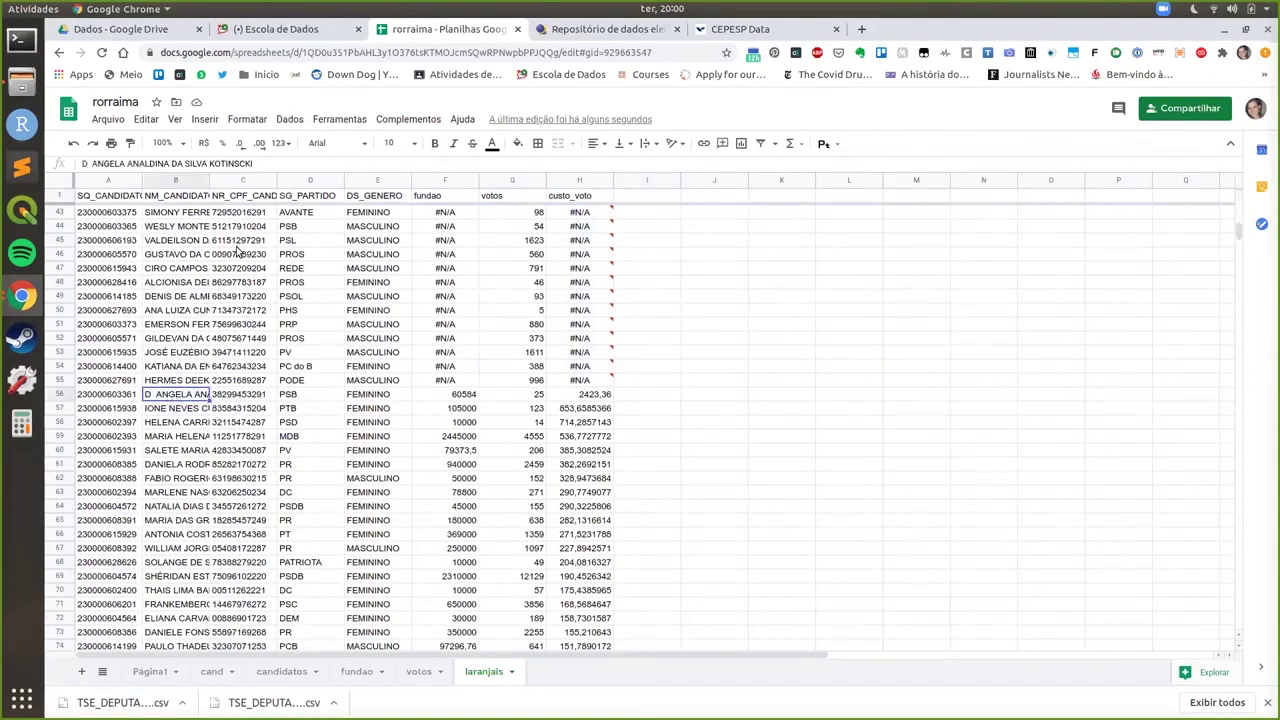
pyautogui.doubleClick(204, 179)
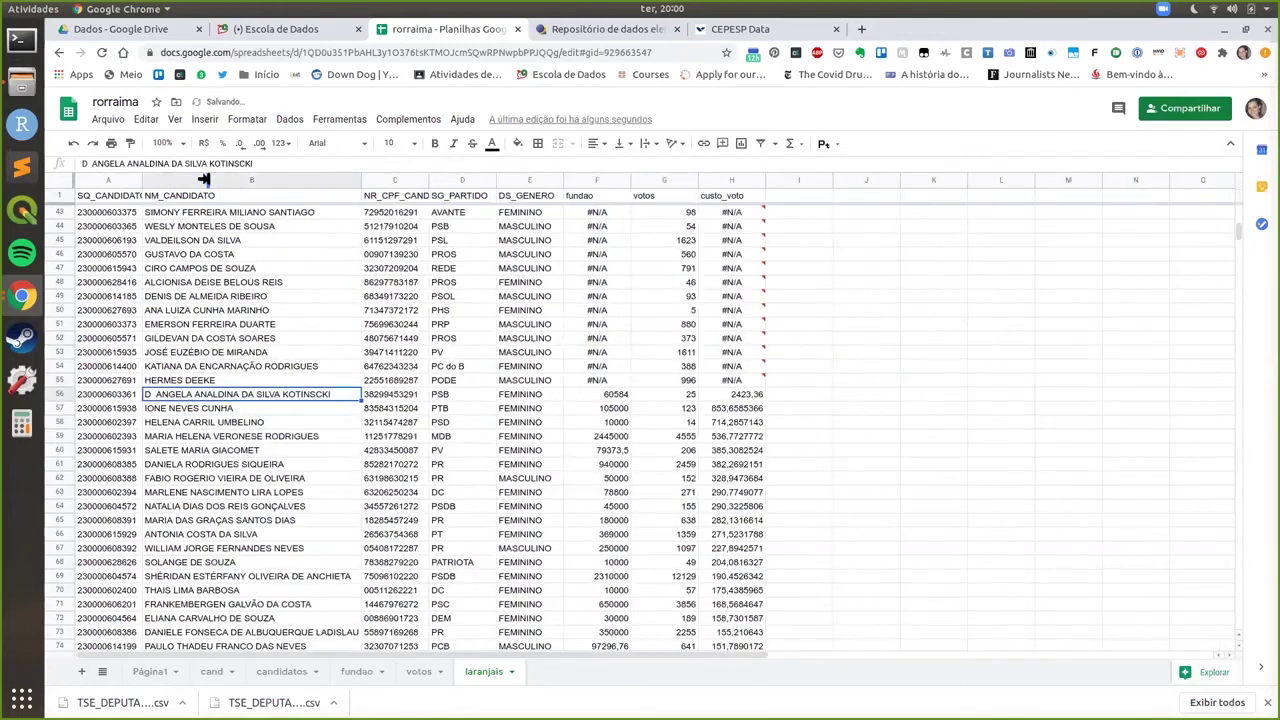
pyautogui.doubleClick(135, 179)
# Examine the fundao, votos and custo_voto values of the candidate in row 56, below the #N/A rows
pyautogui.click(410, 397)
pyautogui.press('Right')
pyautogui.press('Right')
pyautogui.press('Right')
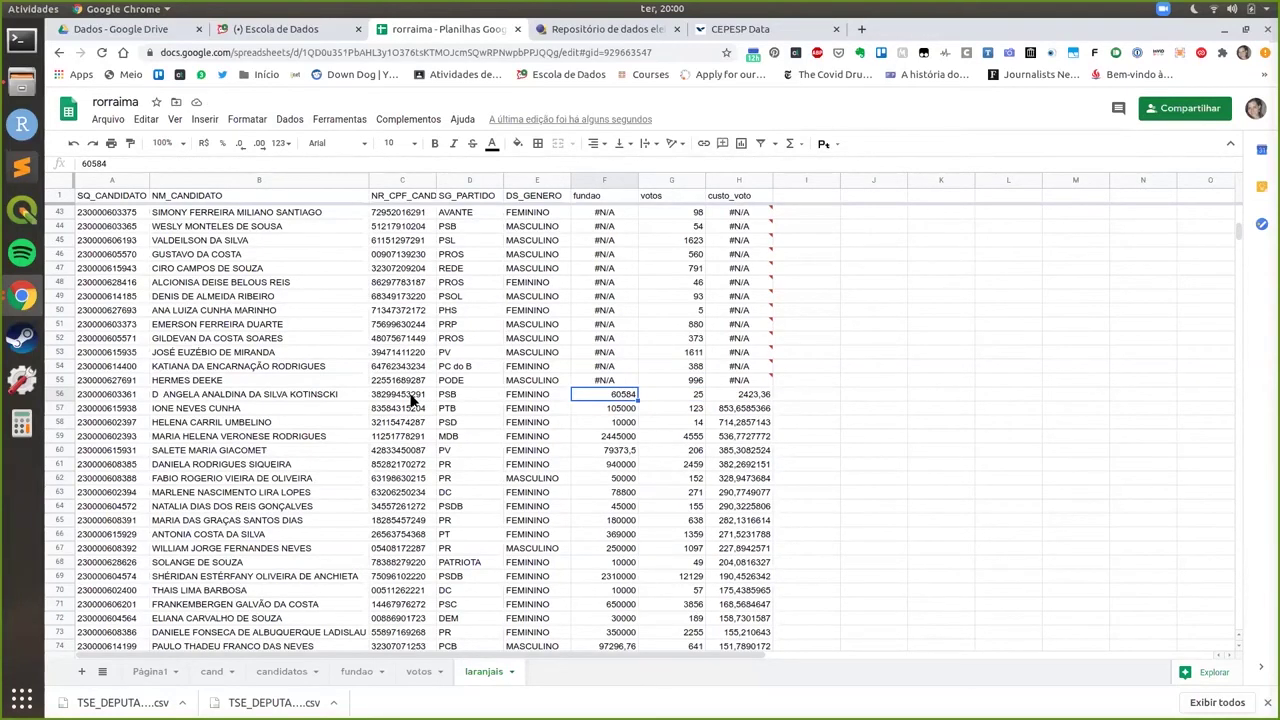
pyautogui.press('Right')
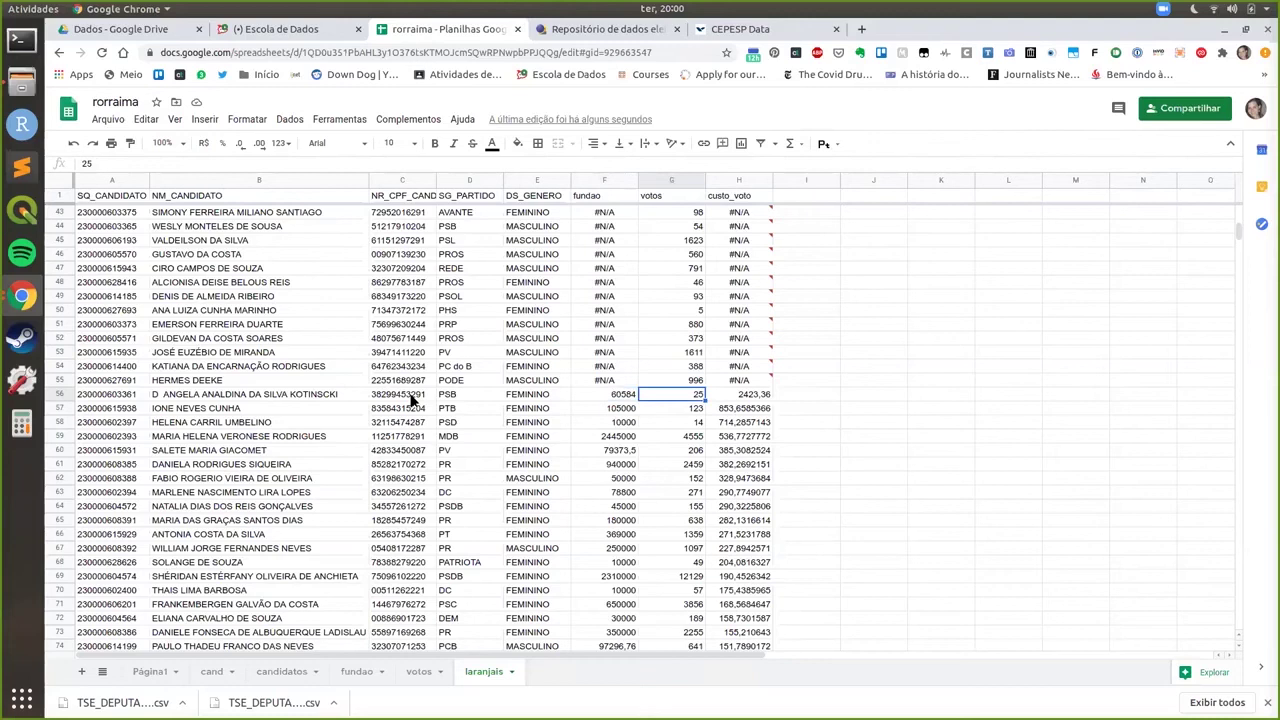
pyautogui.press('Right')
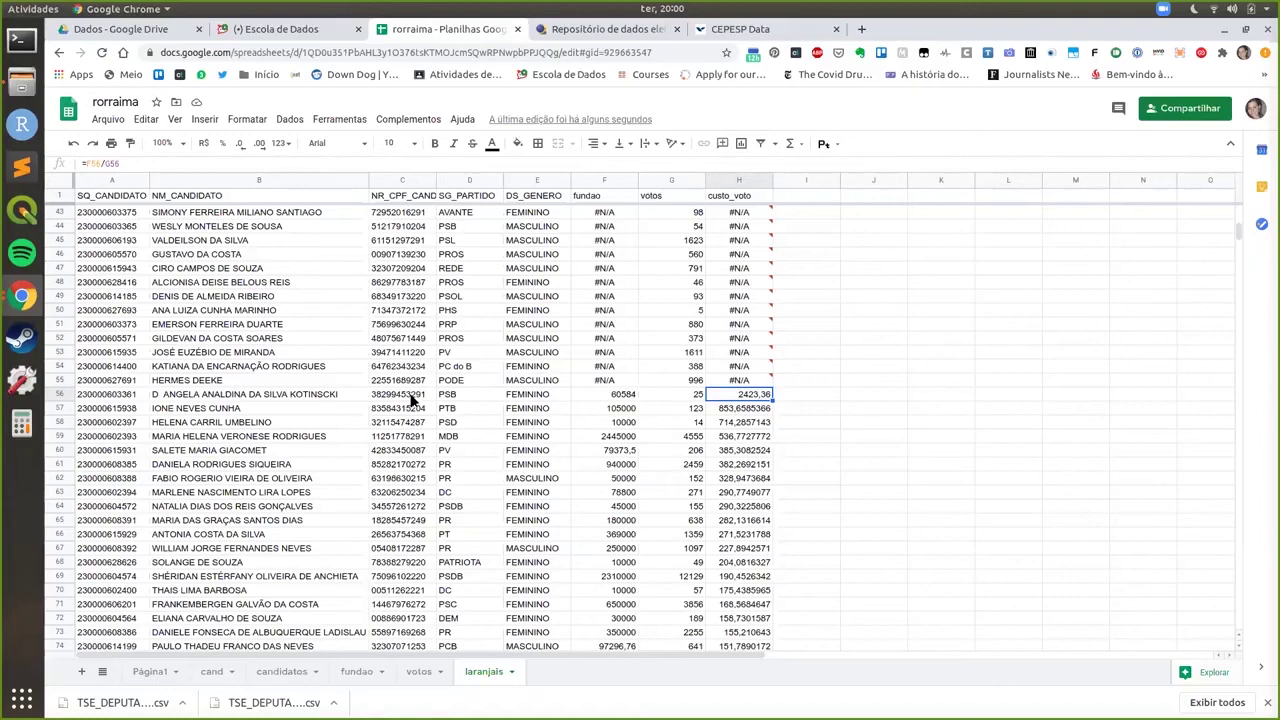
pyautogui.press('Left')
pyautogui.press('Right')
pyautogui.press('Right')
pyautogui.press('Left')
pyautogui.press('Left')
pyautogui.press('Left')
pyautogui.press('Right')
pyautogui.press('Right')
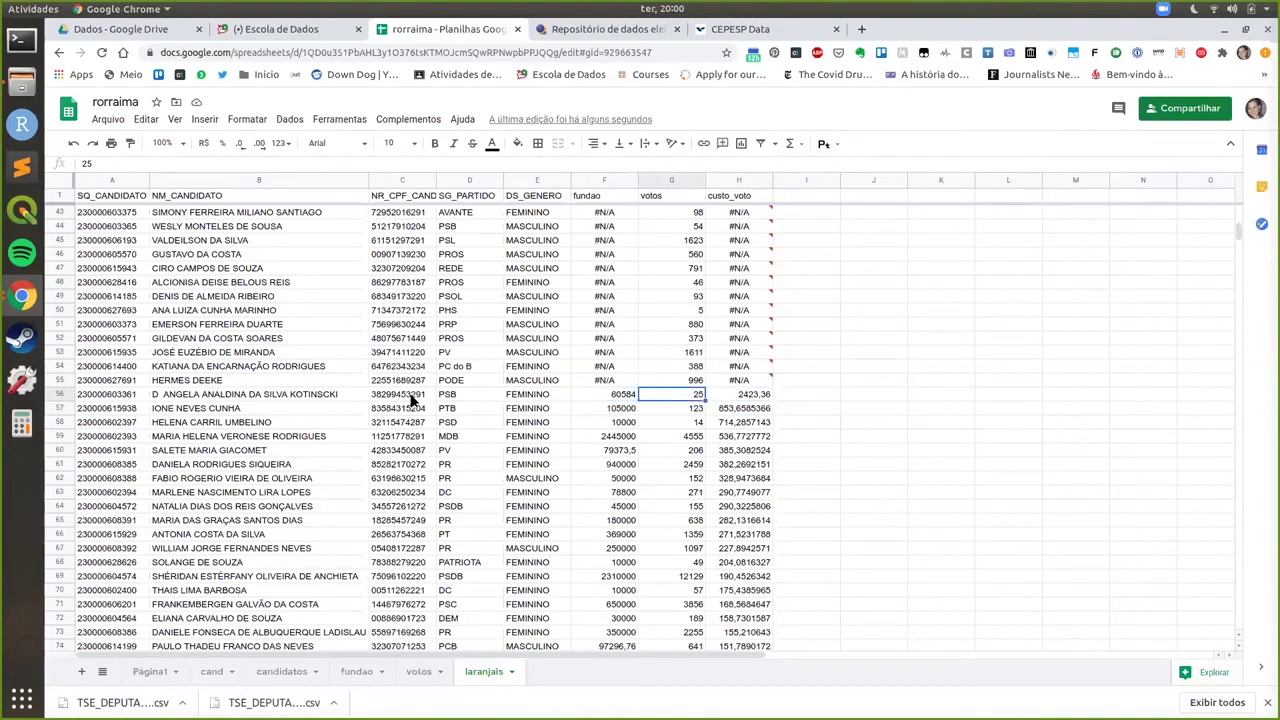
pyautogui.press('Down')
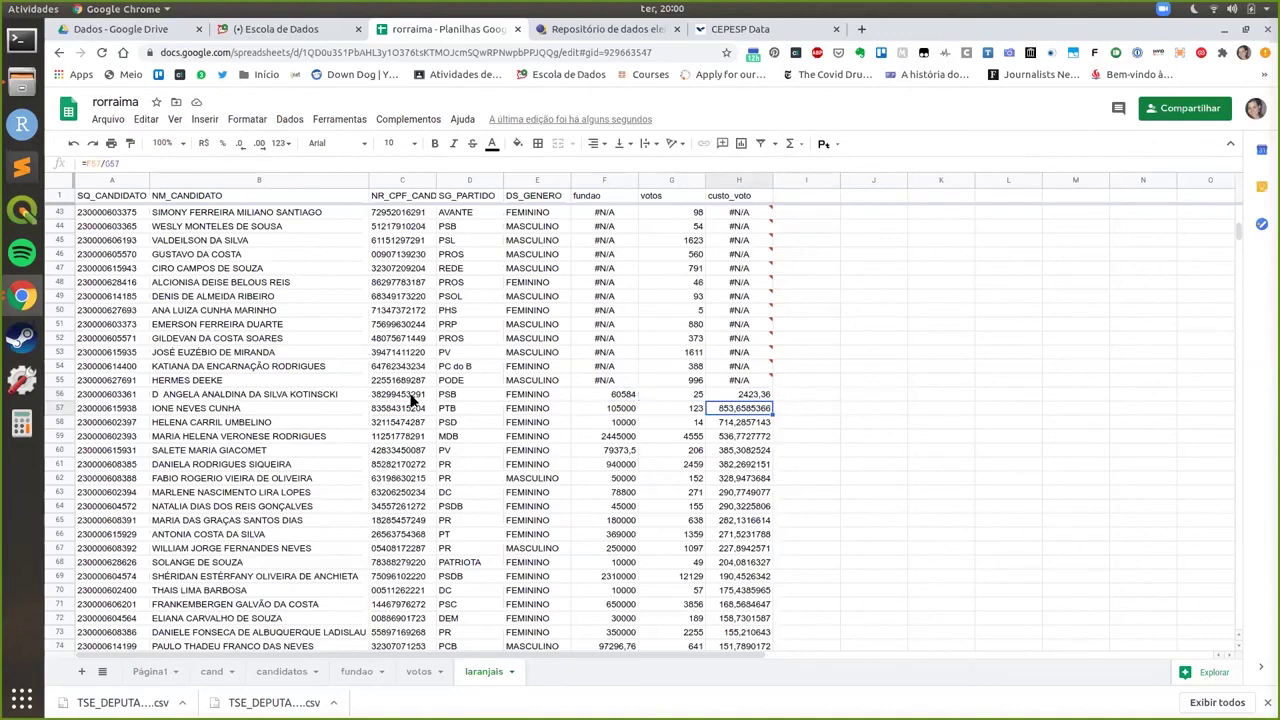
# Format the custo_voto column as R$ currency with two decimal places
pyautogui.click(728, 180)
pyautogui.click(259, 144)
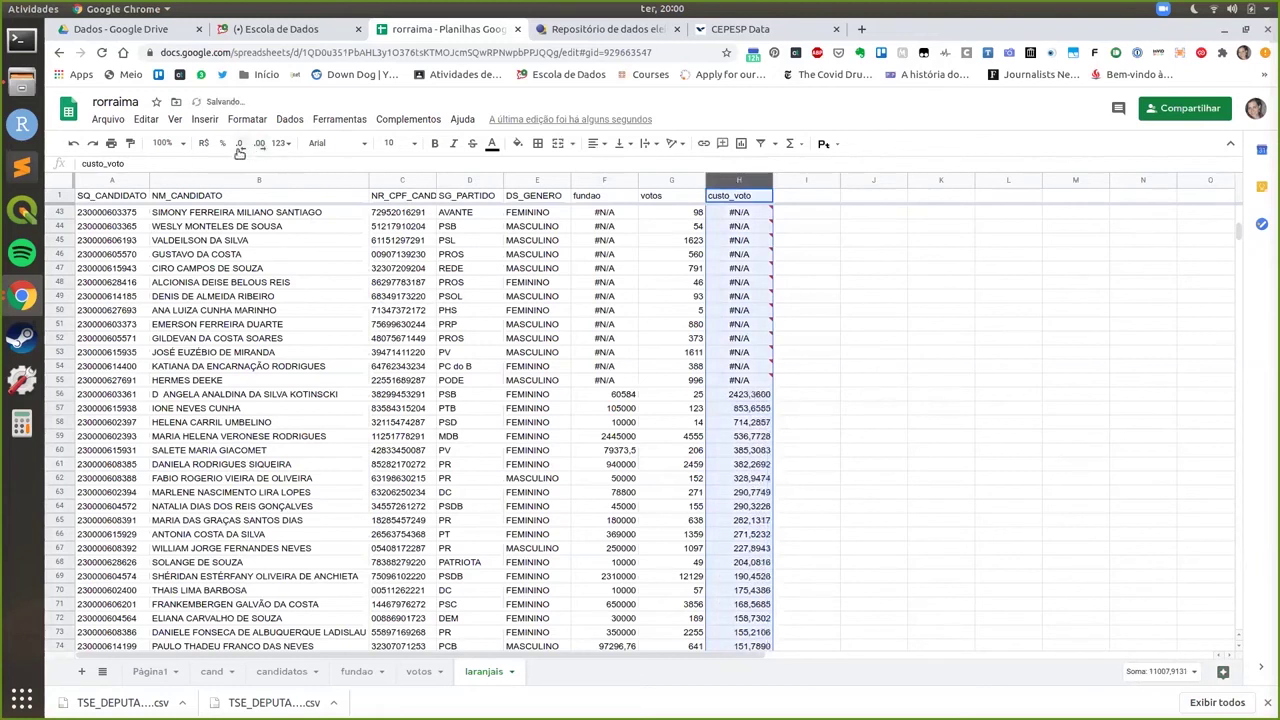
pyautogui.click(240, 145)
pyautogui.click(240, 145)
pyautogui.click(240, 145)
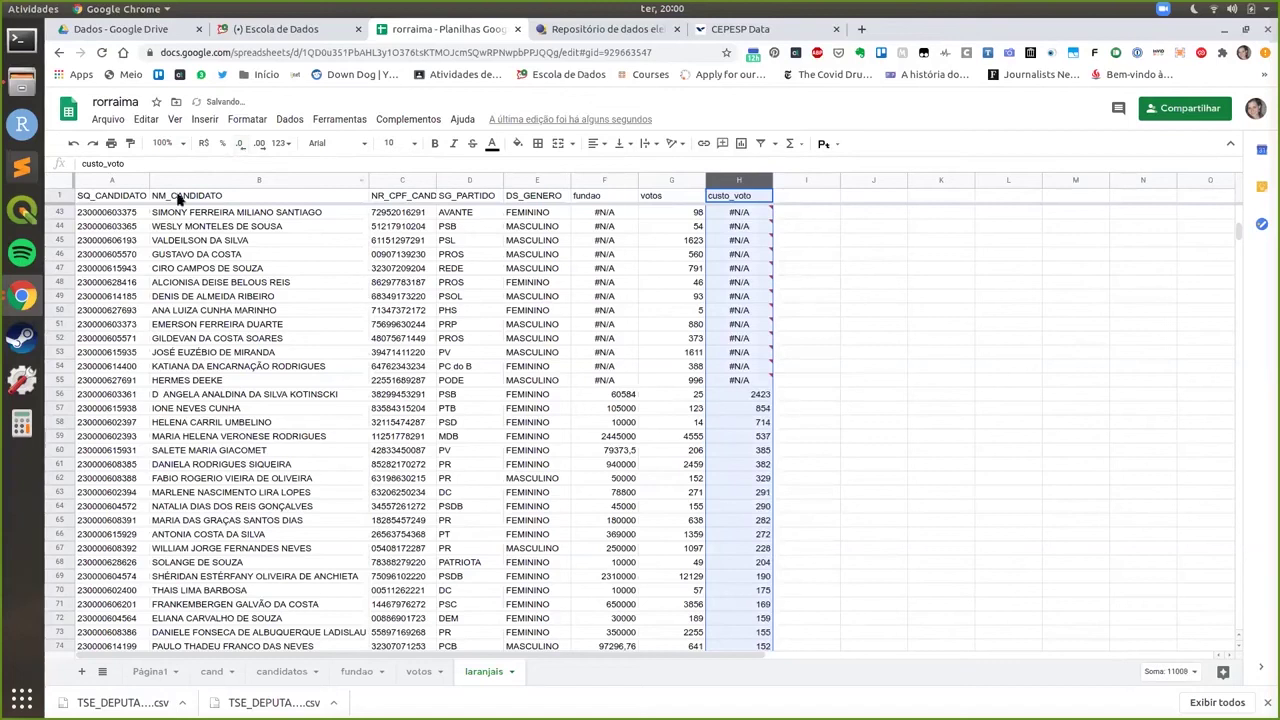
pyautogui.click(260, 145)
pyautogui.click(260, 145)
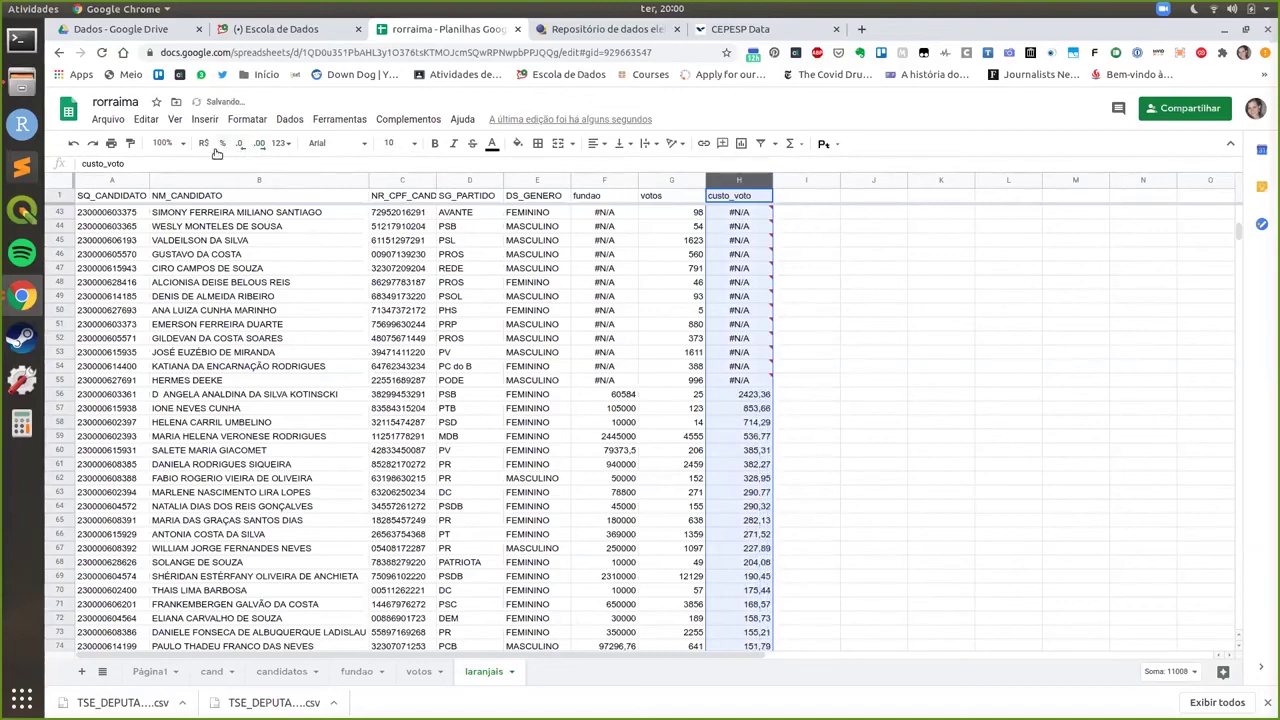
pyautogui.click(204, 145)
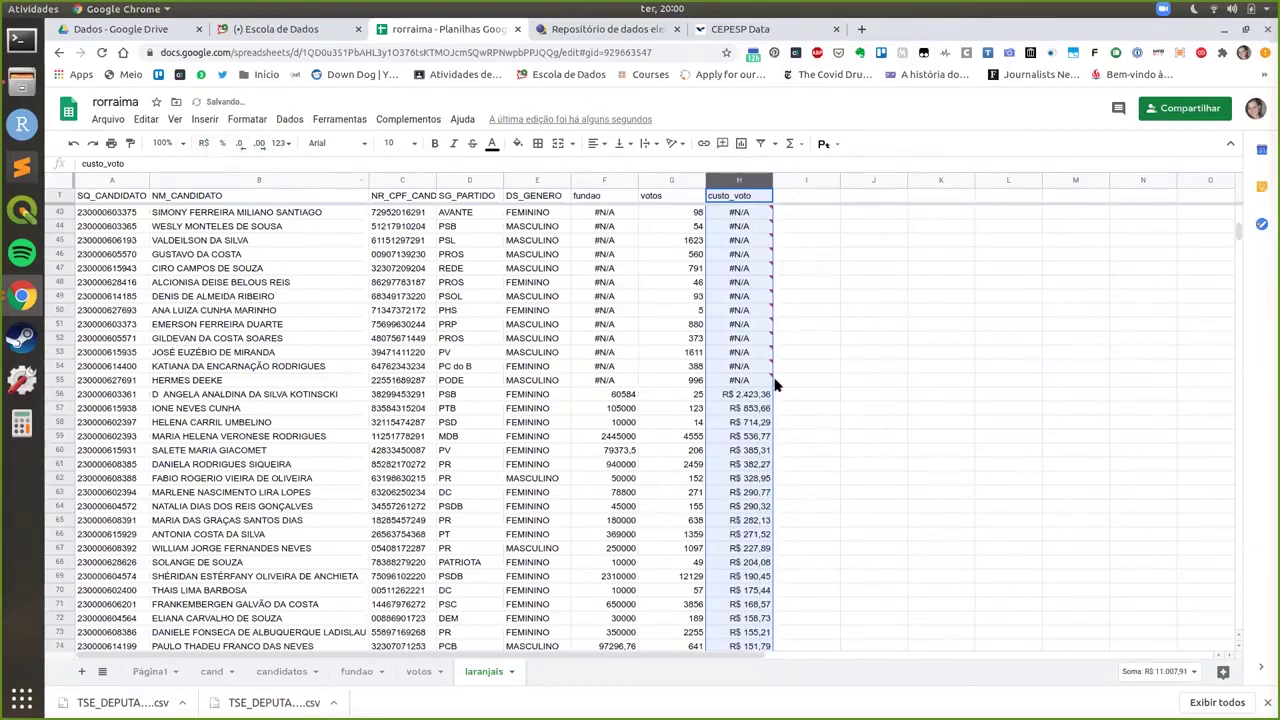
pyautogui.click(834, 409)
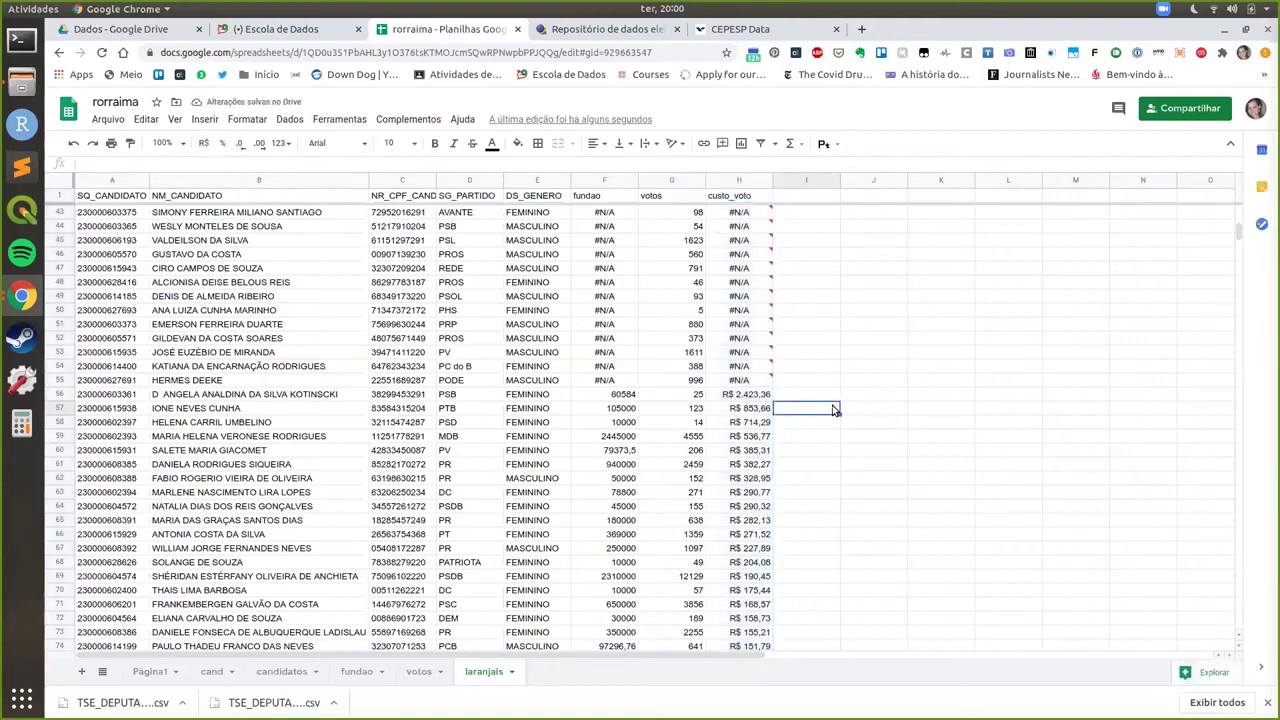
# Review the row 56 candidate's cost, name and party, and compare cost per vote across the rows down to the end of the list
pyautogui.press('Up')
pyautogui.press('Left')
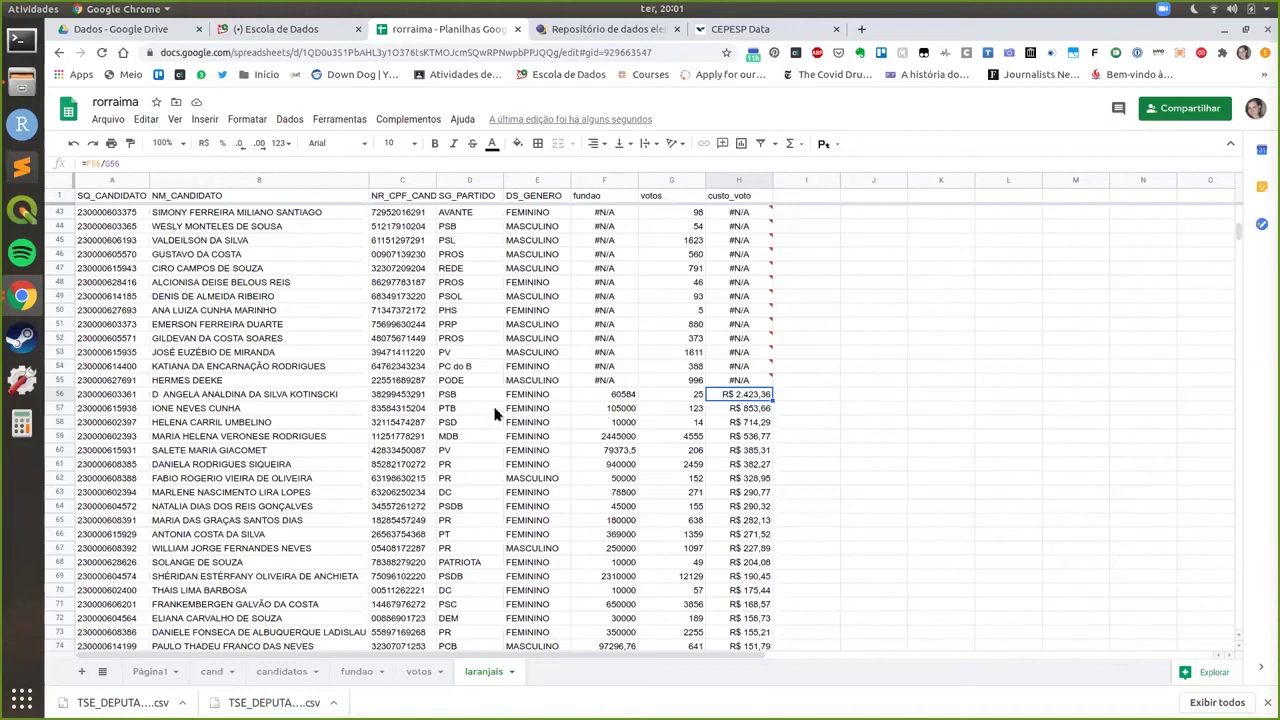
pyautogui.click(336, 401)
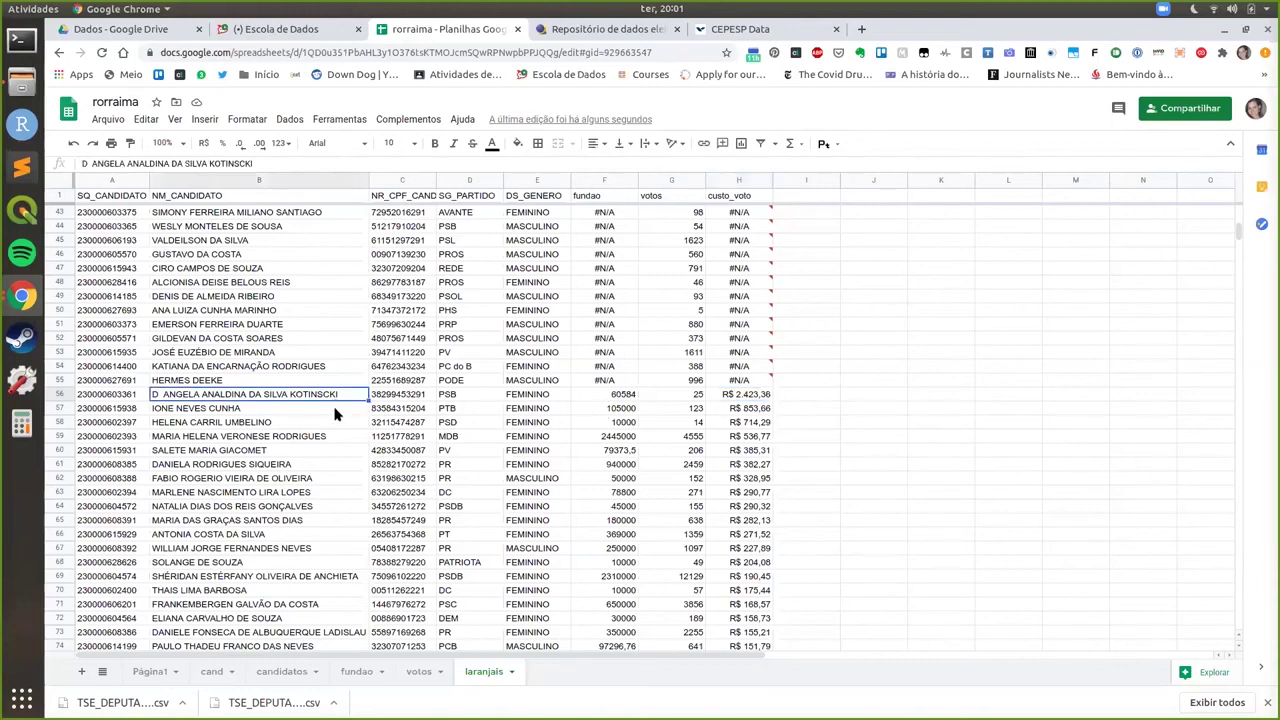
pyautogui.click(458, 397)
pyautogui.scroll(-1, 741, 454)
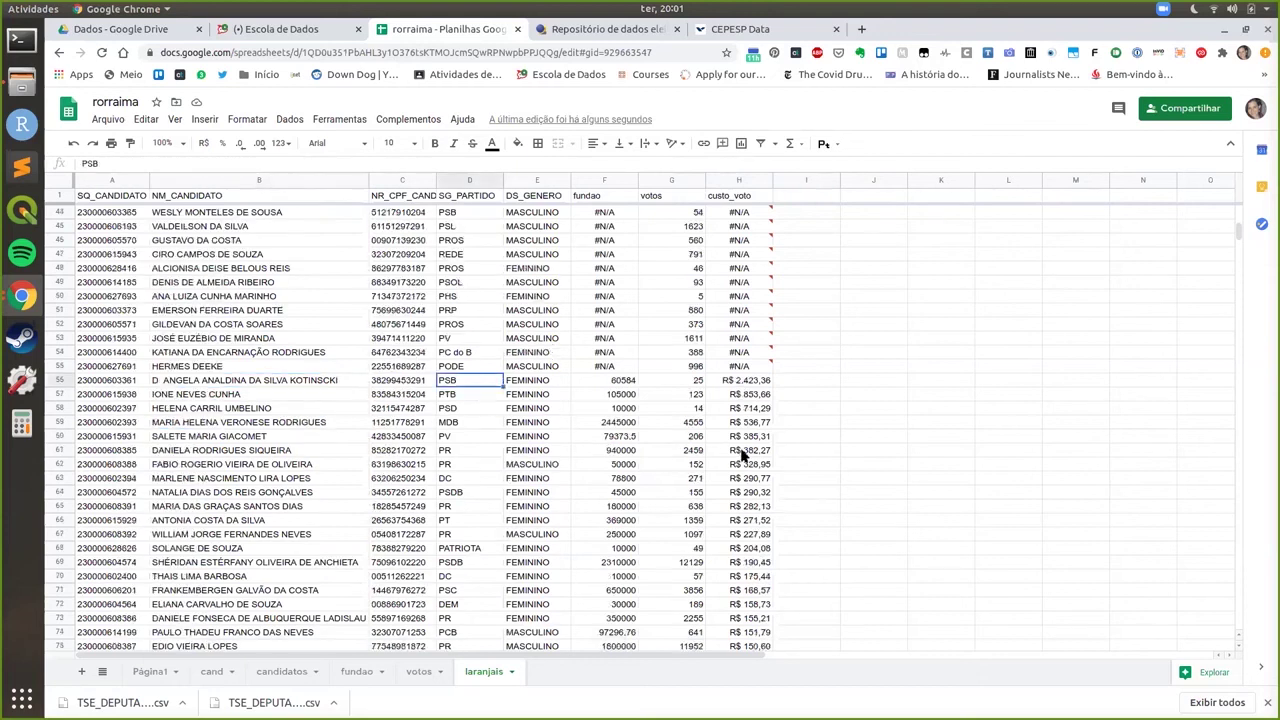
pyautogui.scroll(-2, 741, 454)
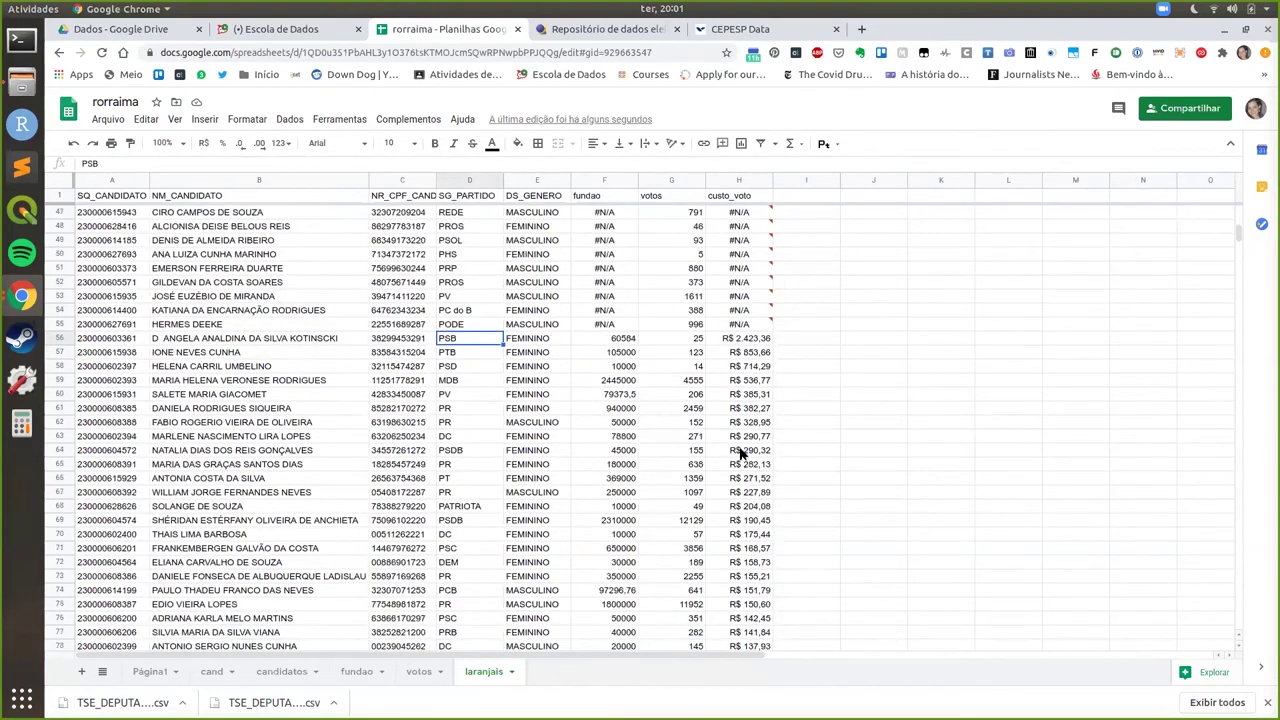
pyautogui.scroll(-4, 735, 440)
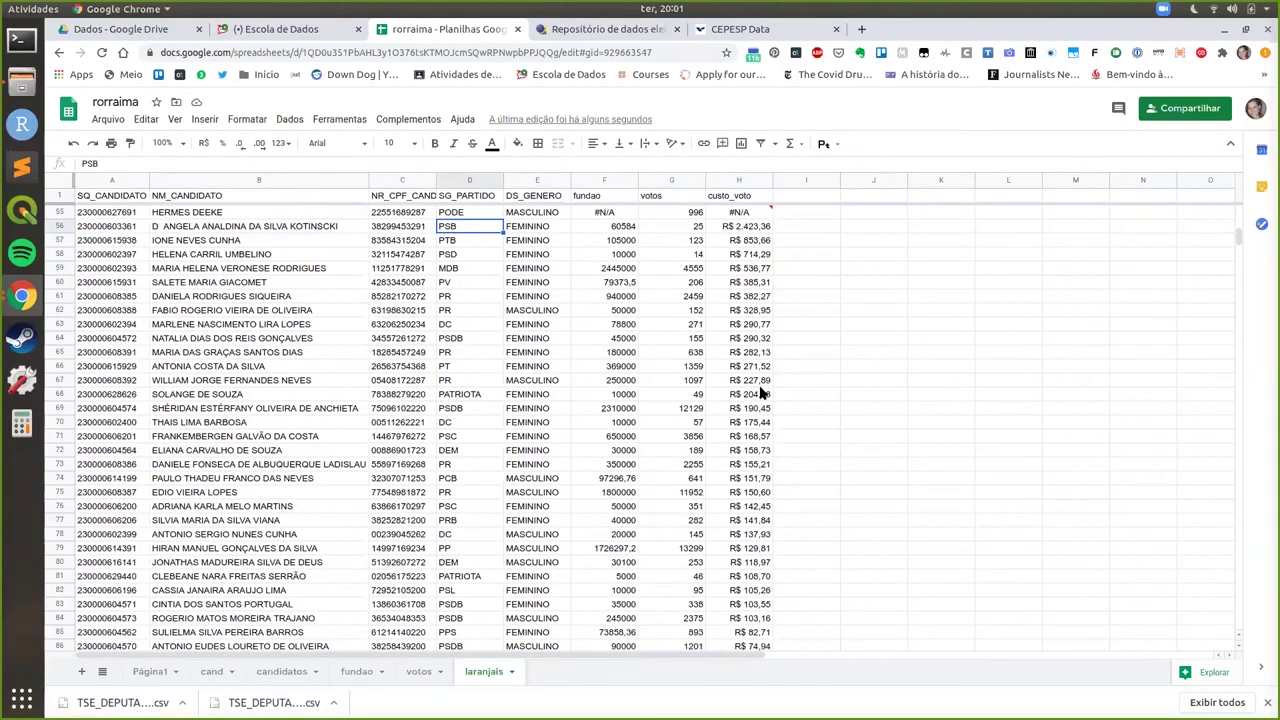
pyautogui.scroll(-9, 760, 394)
pyautogui.scroll(-10, 760, 394)
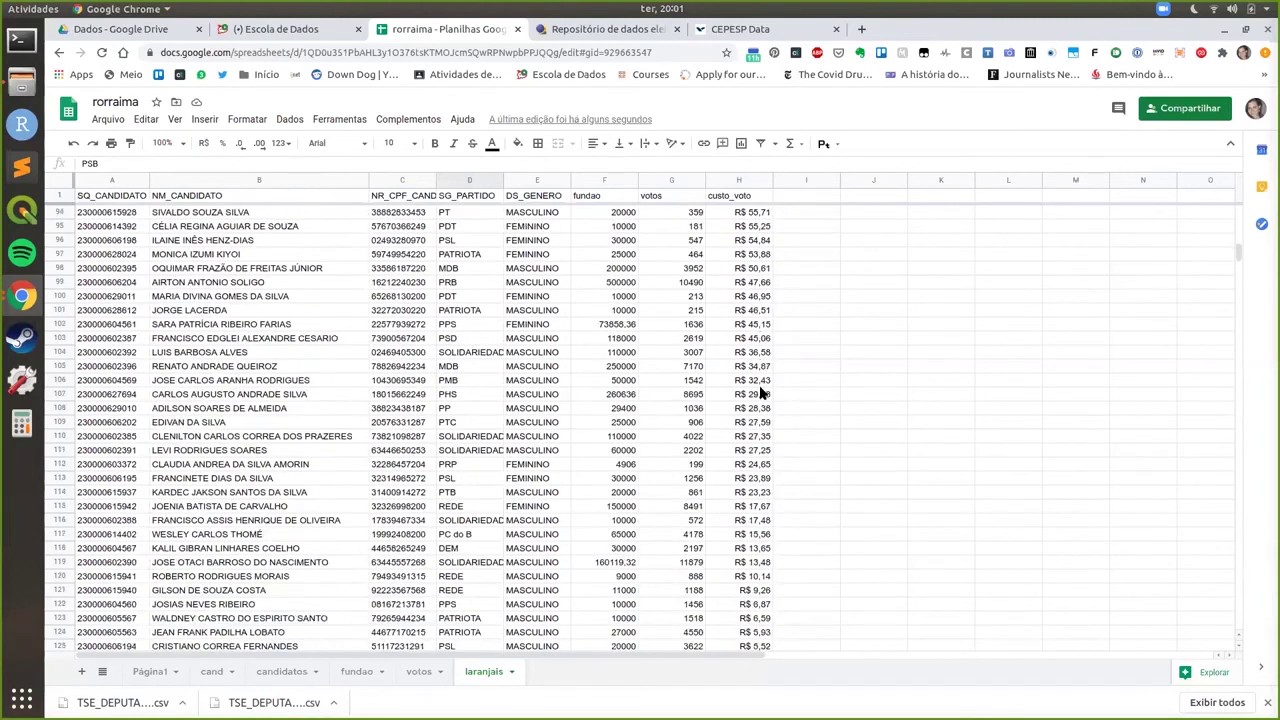
pyautogui.scroll(-6, 760, 394)
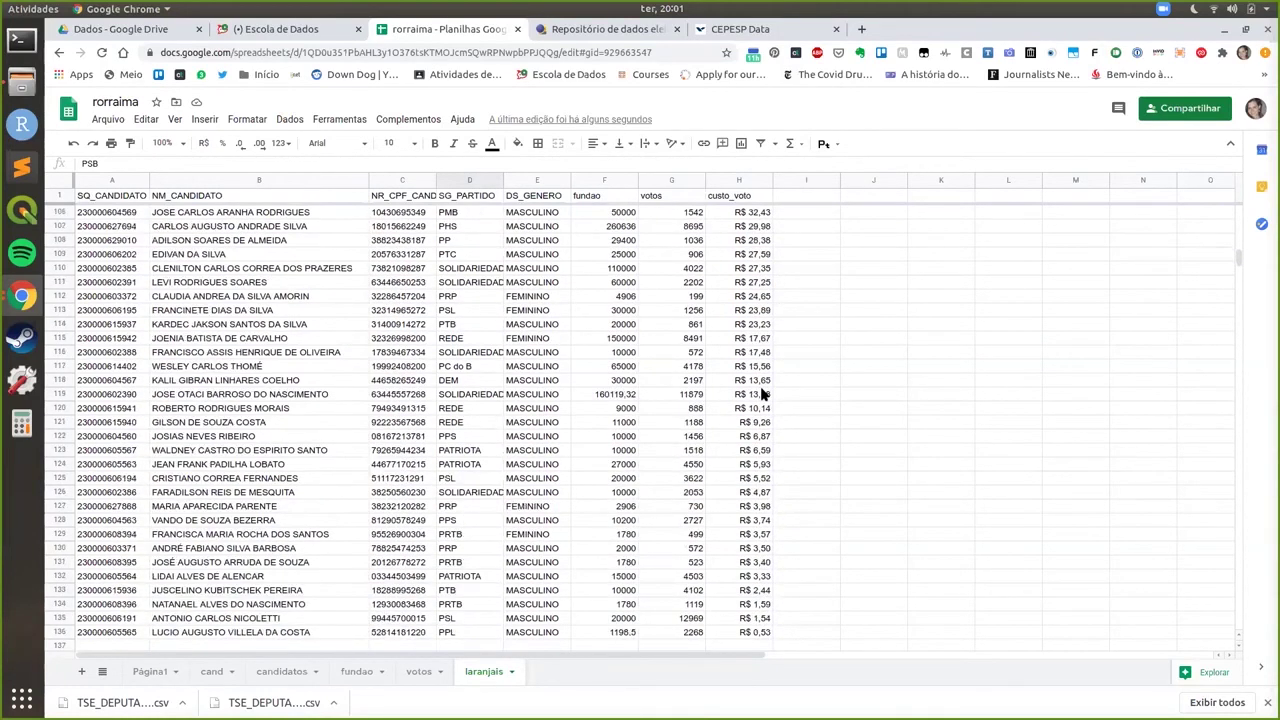
pyautogui.scroll(-2, 760, 394)
pyautogui.scroll(2, 760, 394)
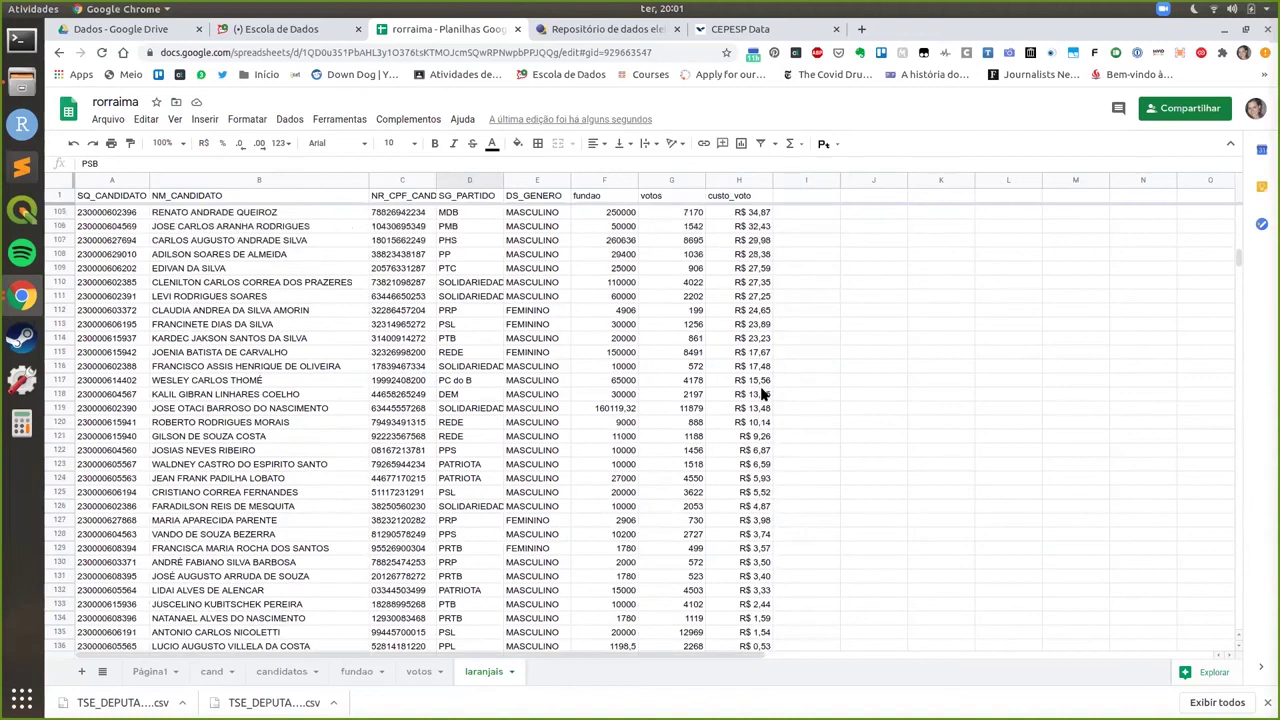
# Compare the custo_voto values from the end of the list back up to the costliest candidates below the #N/A rows
pyautogui.scroll(-2, 760, 394)
pyautogui.scroll(7, 760, 394)
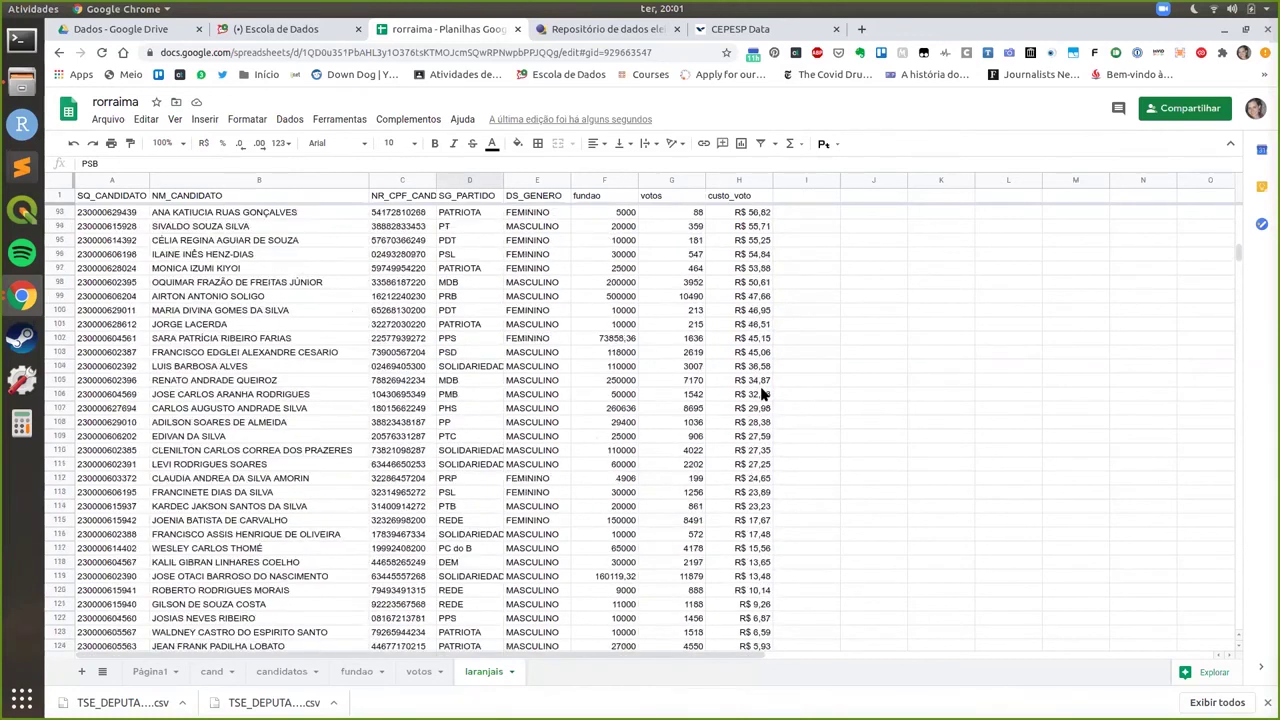
pyautogui.scroll(10, 760, 394)
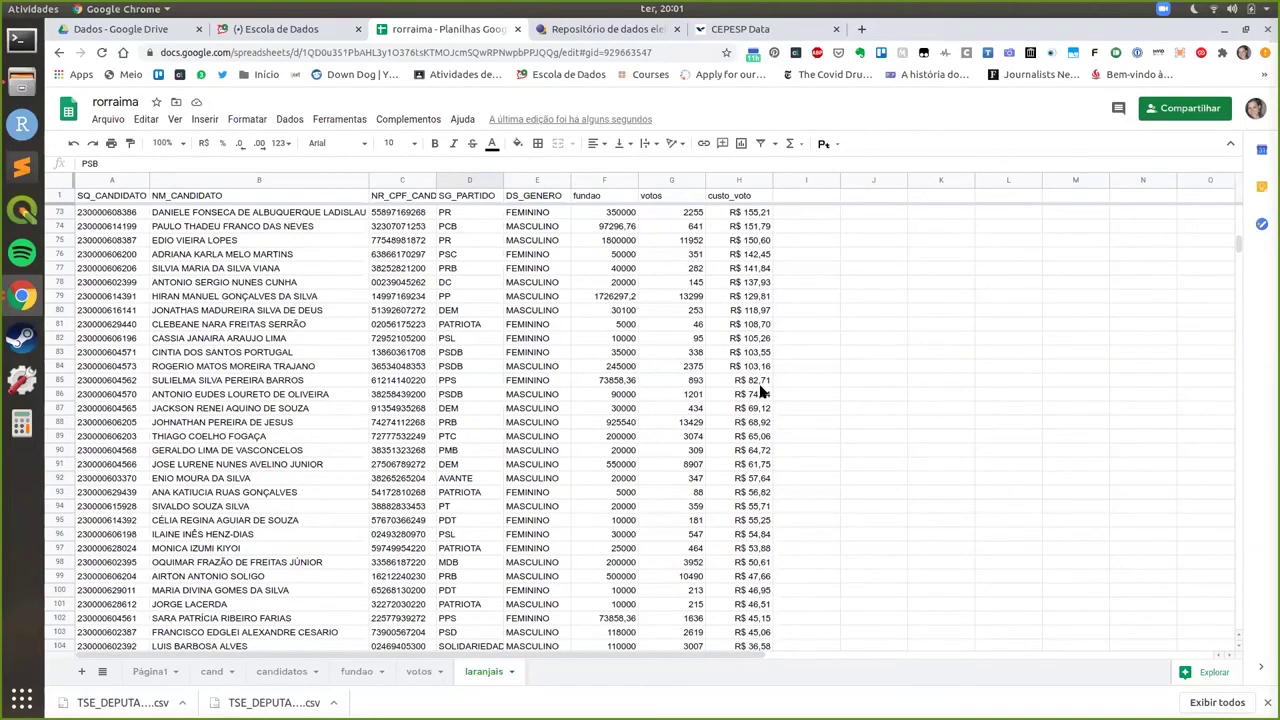
pyautogui.scroll(13, 760, 393)
pyautogui.scroll(-2, 760, 393)
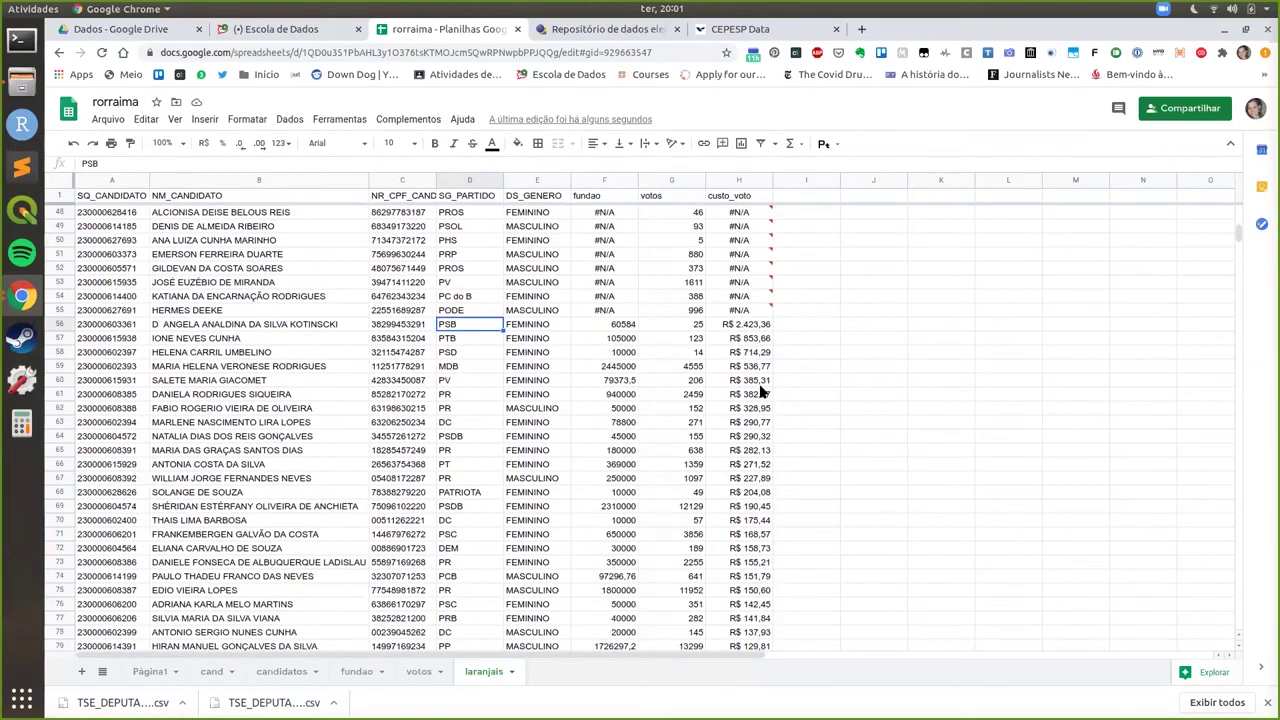
pyautogui.scroll(-2, 760, 393)
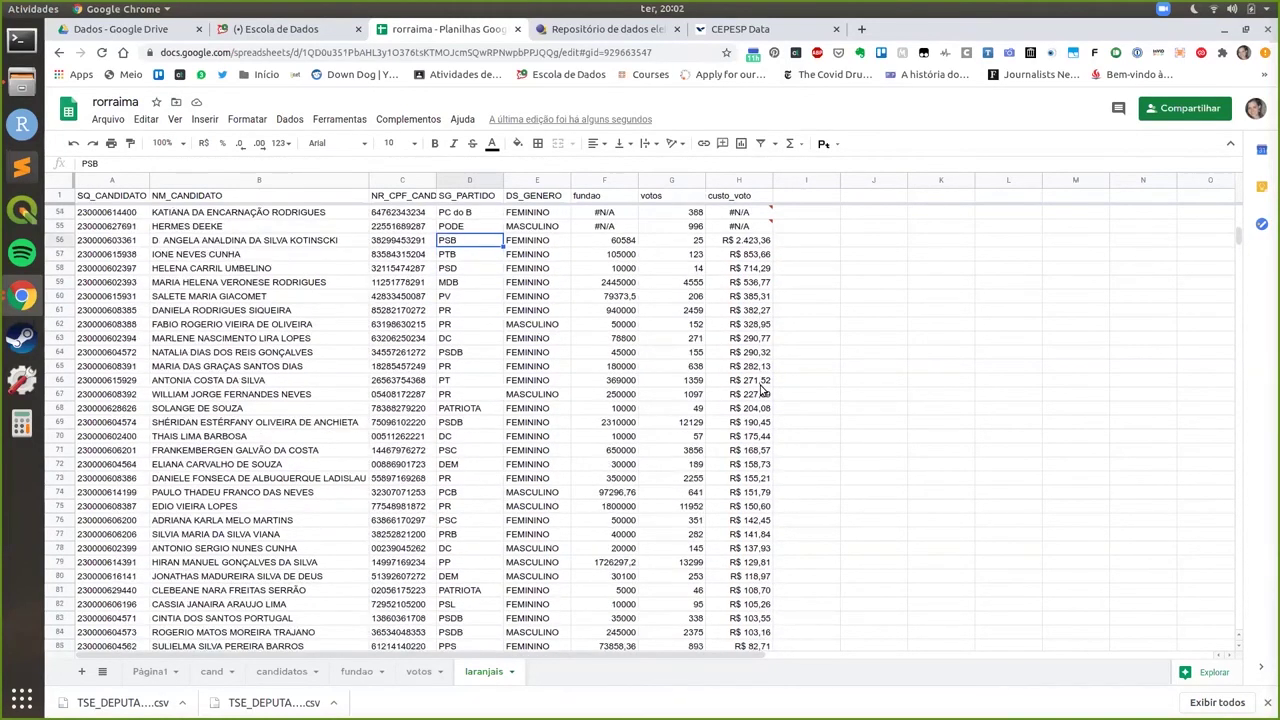
pyautogui.scroll(1, 762, 388)
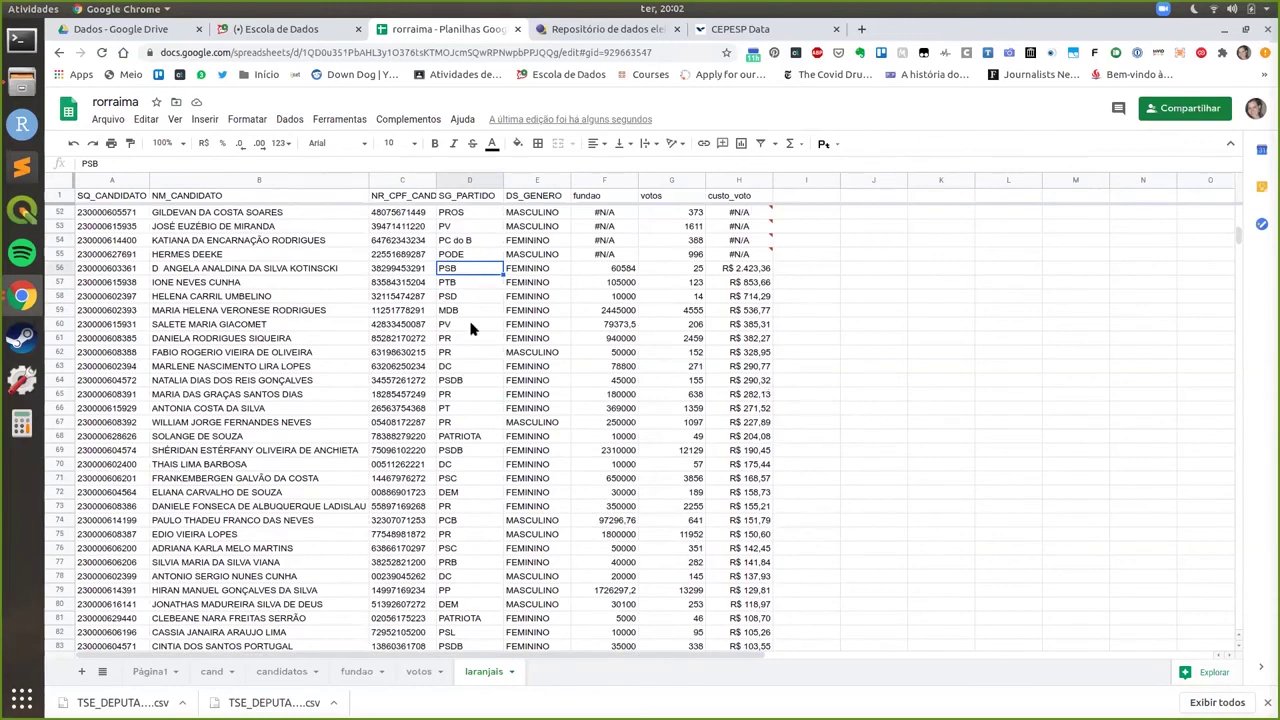
# Select the custo_voto values from row 56 through row 136 to examine the full cost-per-vote range, and clear the selection
pyautogui.click(702, 270)
pyautogui.click(729, 272)
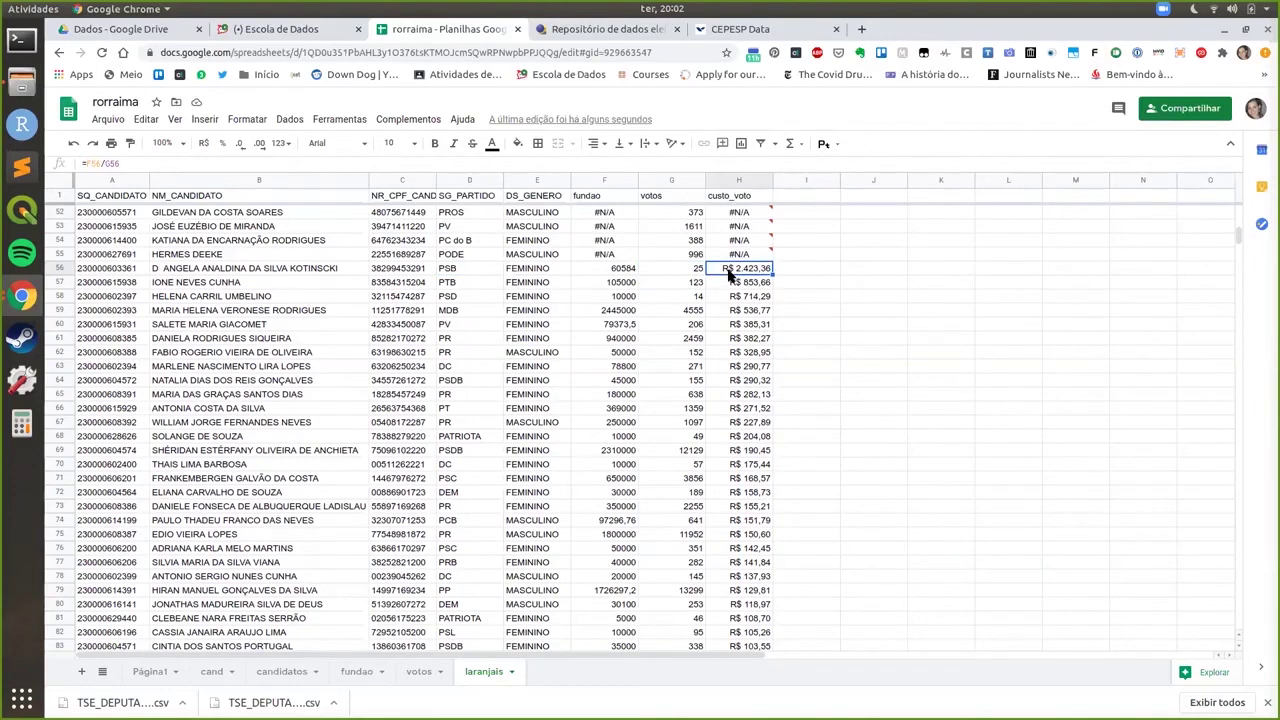
pyautogui.hotkey('ctrl', 'shift', 'Down')
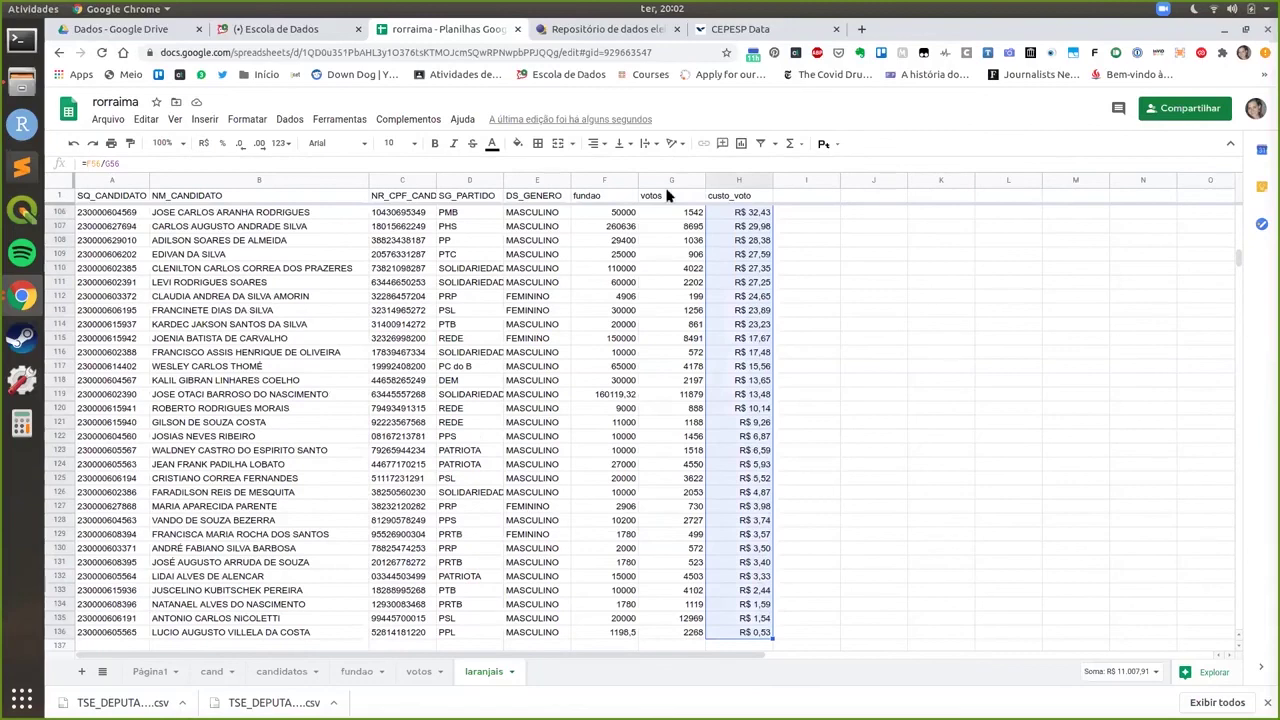
pyautogui.scroll(7, 783, 270)
pyautogui.scroll(12, 783, 268)
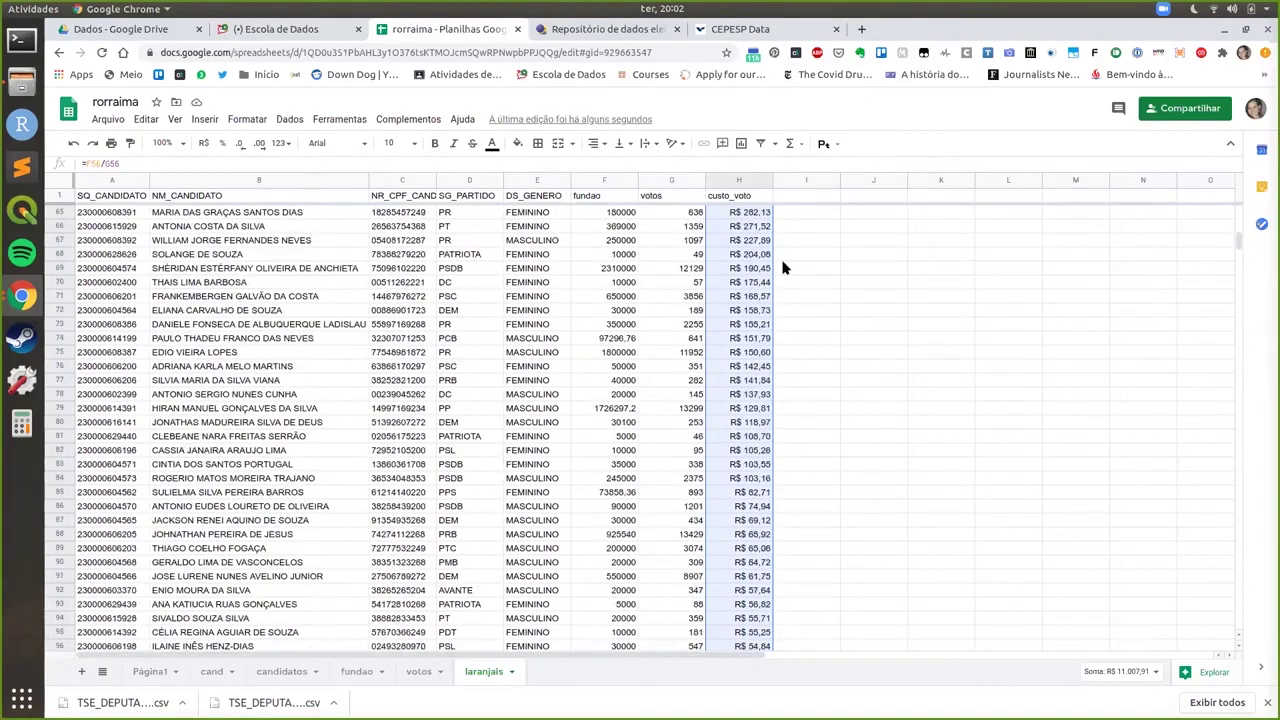
pyautogui.click(786, 300)
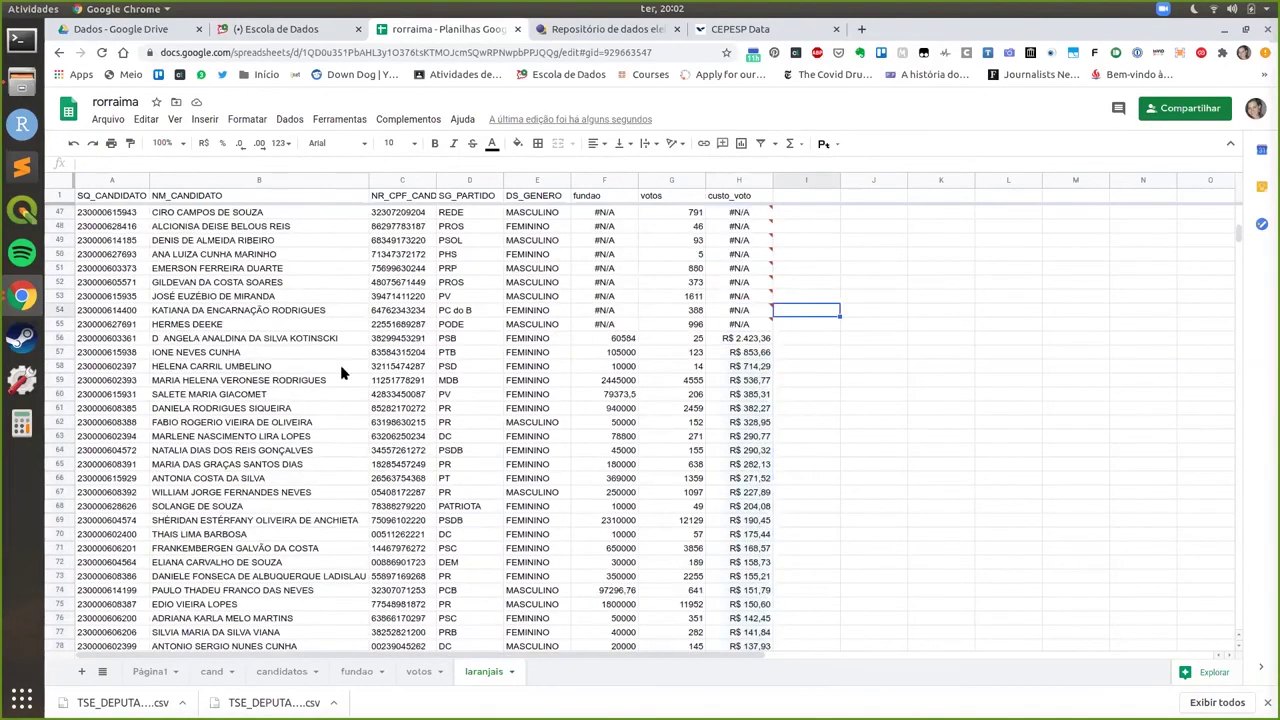
# Select the four costliest candidates' records in rows 56 to 59, from SQ_CANDIDATO through custo_voto, to compare them
pyautogui.moveTo(120, 340); pyautogui.dragTo(737, 371)
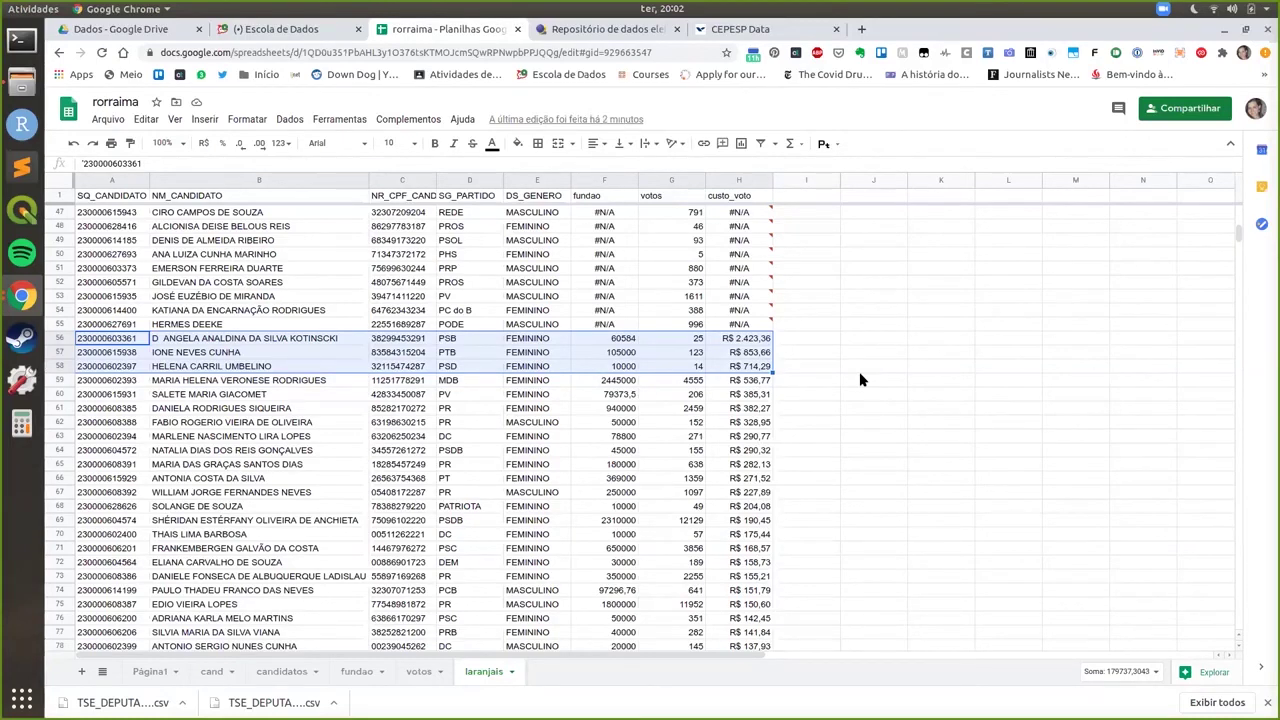
pyautogui.hotkey('shift', 'Down')
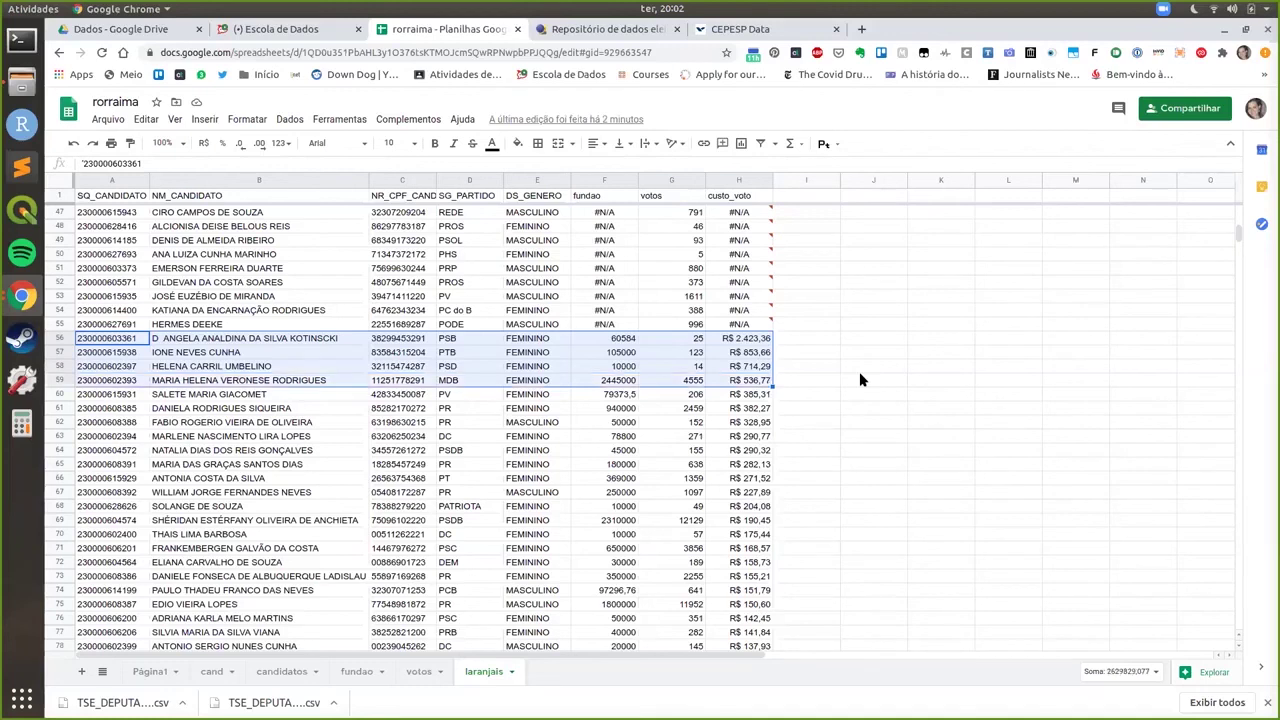